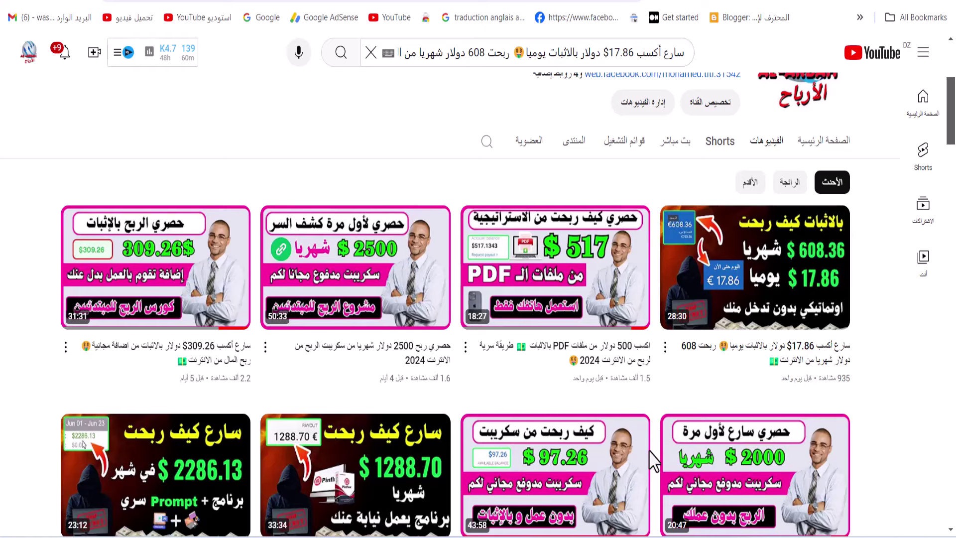
Review the channel's name, handle, subscriber count and full About description
scroll(520, 230, up, 5)
drag(560, 251, 853, 254)
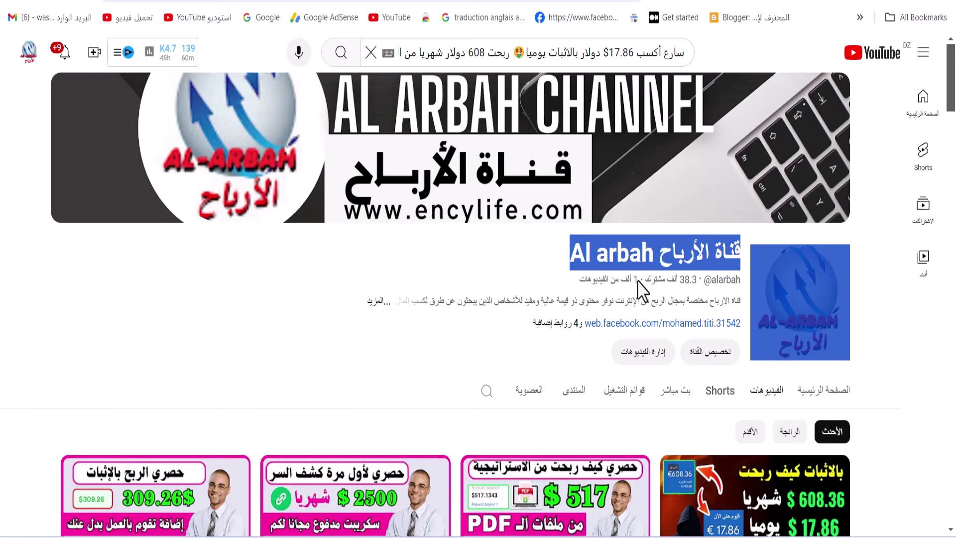
click(553, 289)
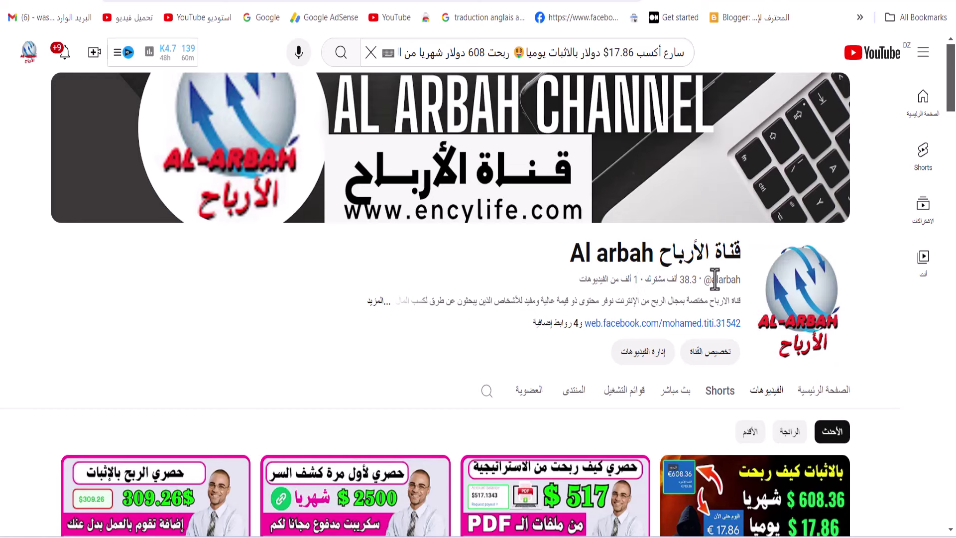
drag(747, 284, 572, 286)
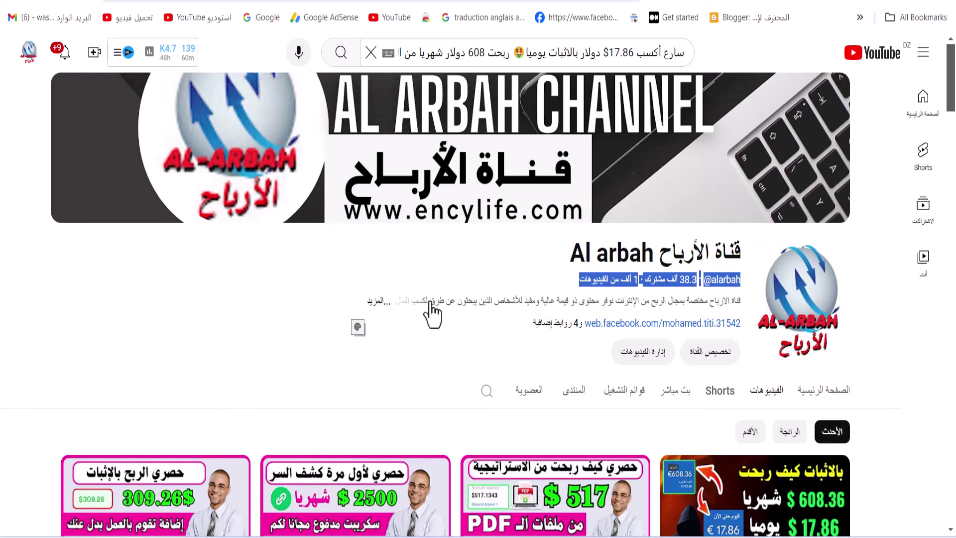
click(372, 301)
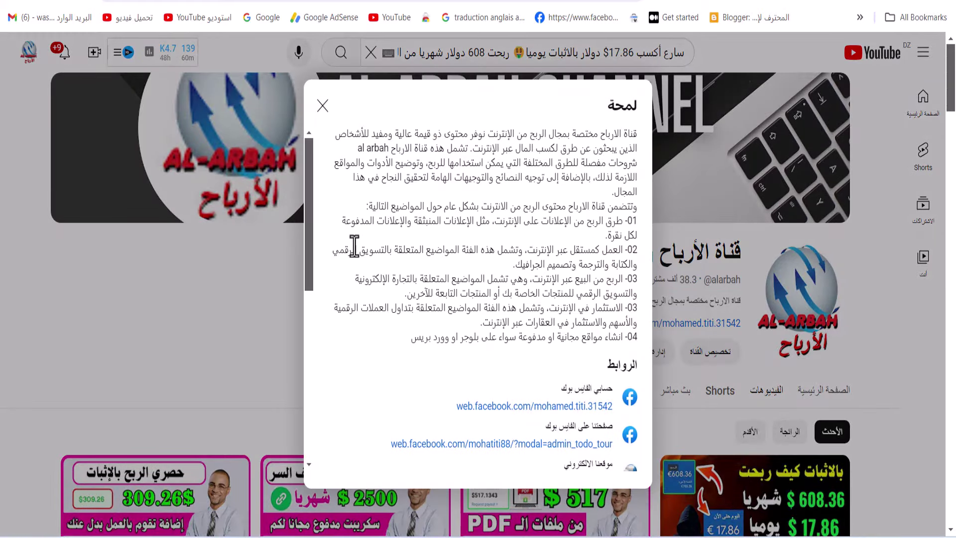
click(323, 105)
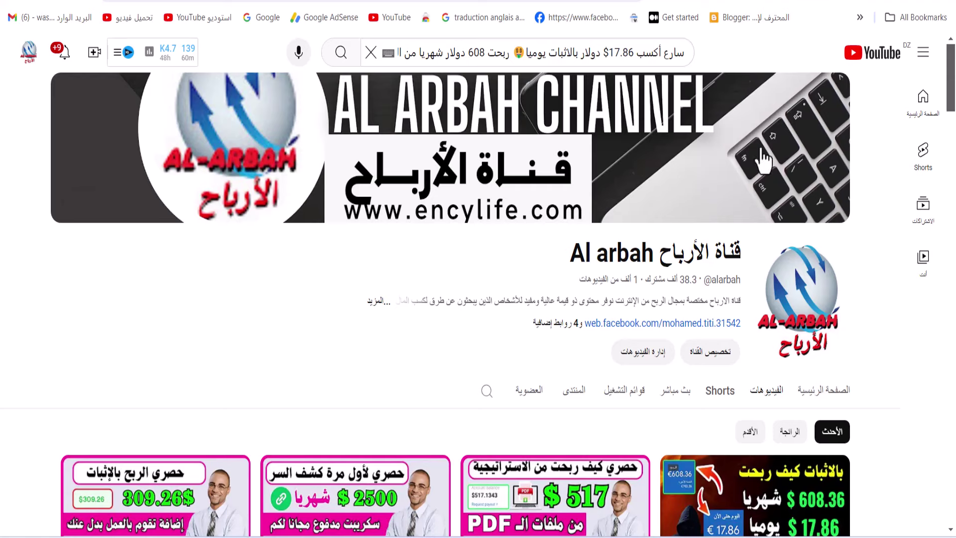
Switch to the En Encylife blog and briefly open the Top 10 Sites for Free eBook article
click(776, 2)
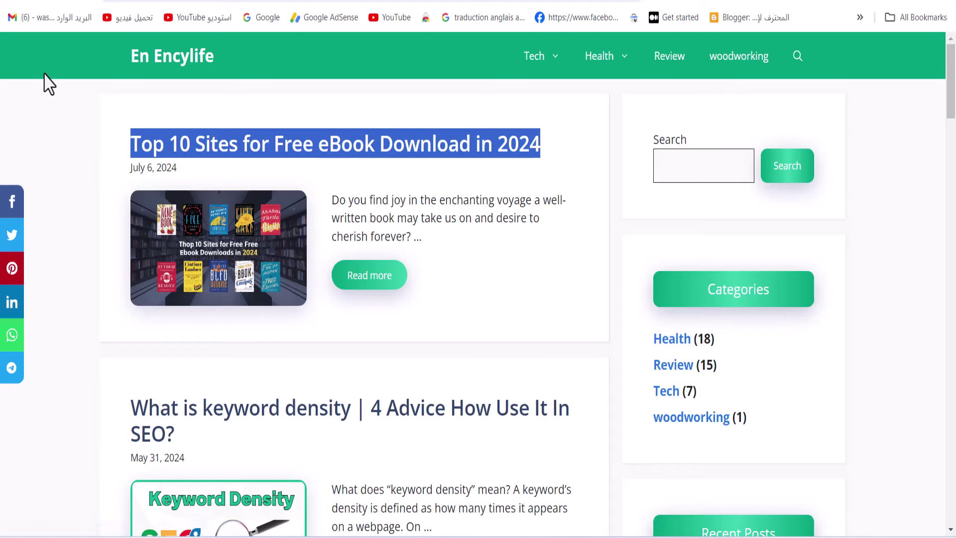
scroll(342, 288, down, 15)
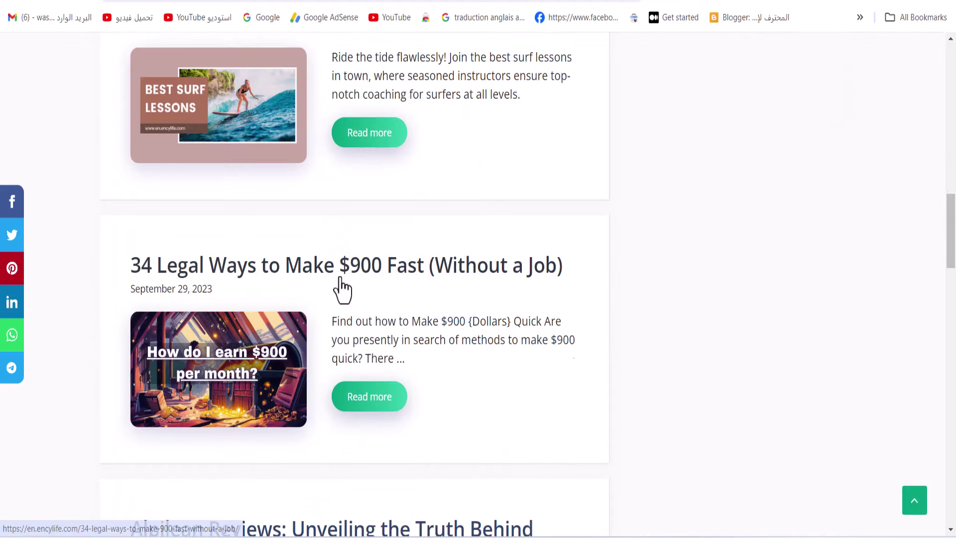
scroll(337, 284, up, 15)
click(337, 274)
key(alt+Left)
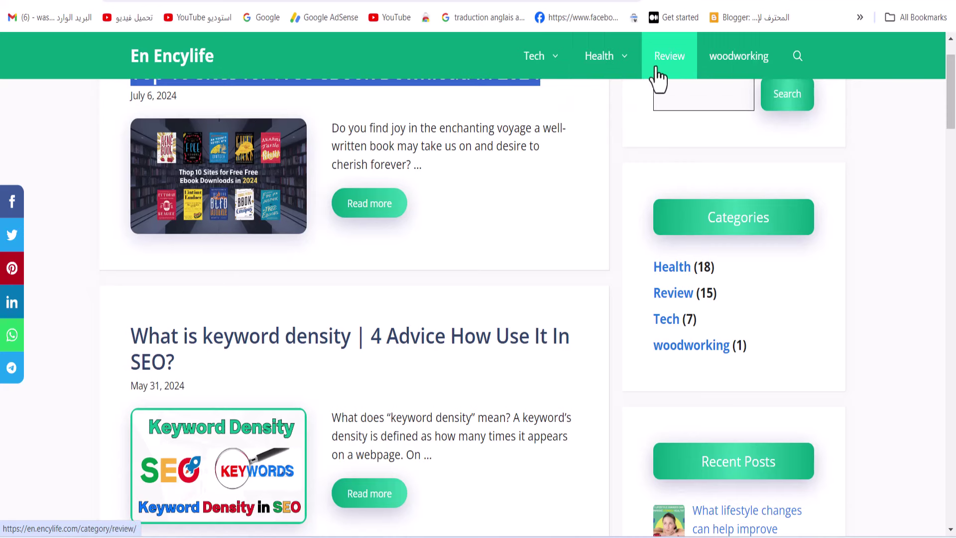
drag(951, 97, 951, 134)
scroll(249, 192, down, 10)
scroll(668, 215, up, 15)
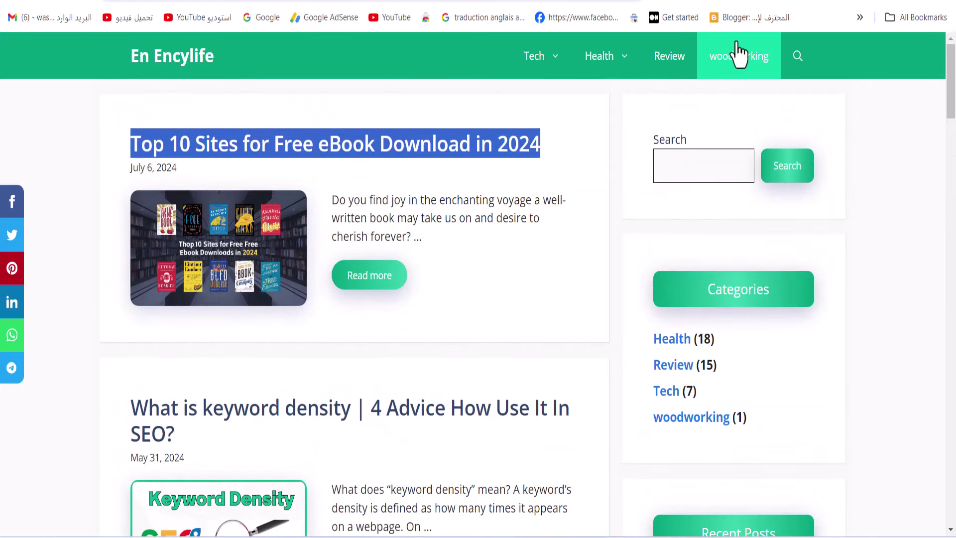
Open the How Started Woodworking article from the woodworking category and read down its tools list
click(738, 44)
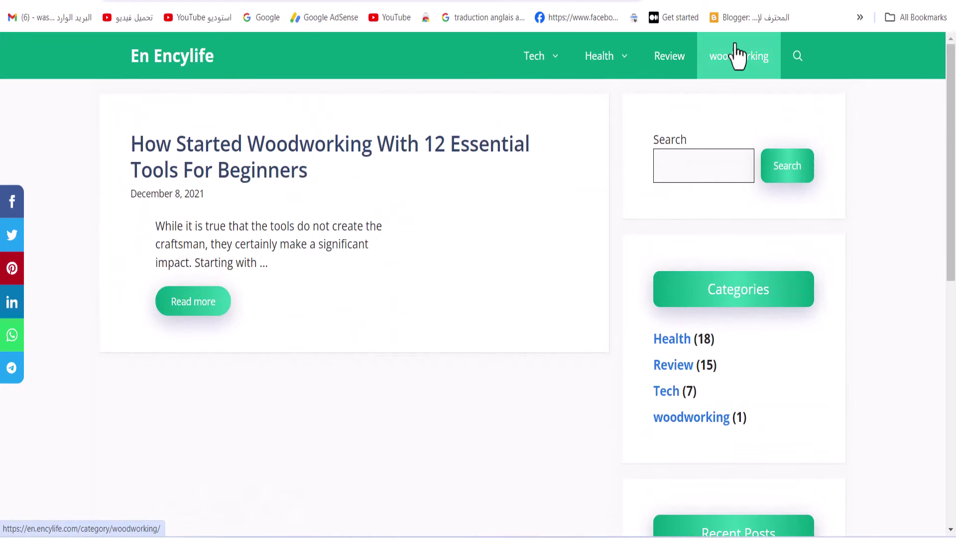
click(234, 159)
scroll(416, 256, down, 5)
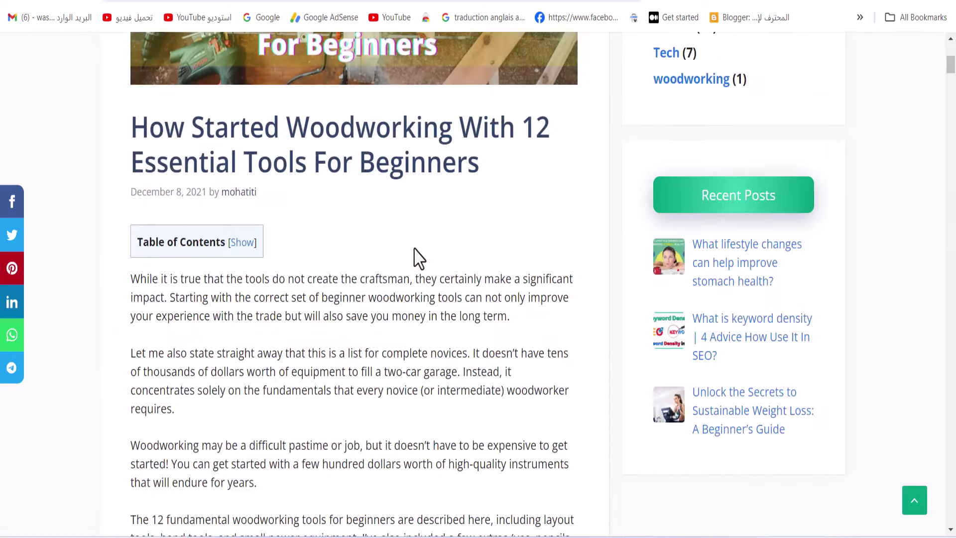
scroll(239, 256, down, 5)
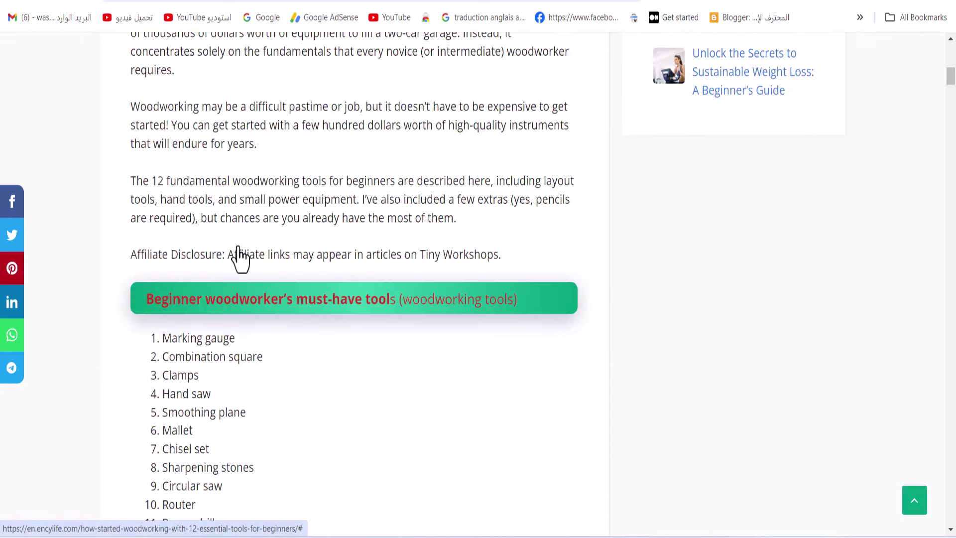
scroll(239, 256, down, 5)
scroll(367, 258, down, 10)
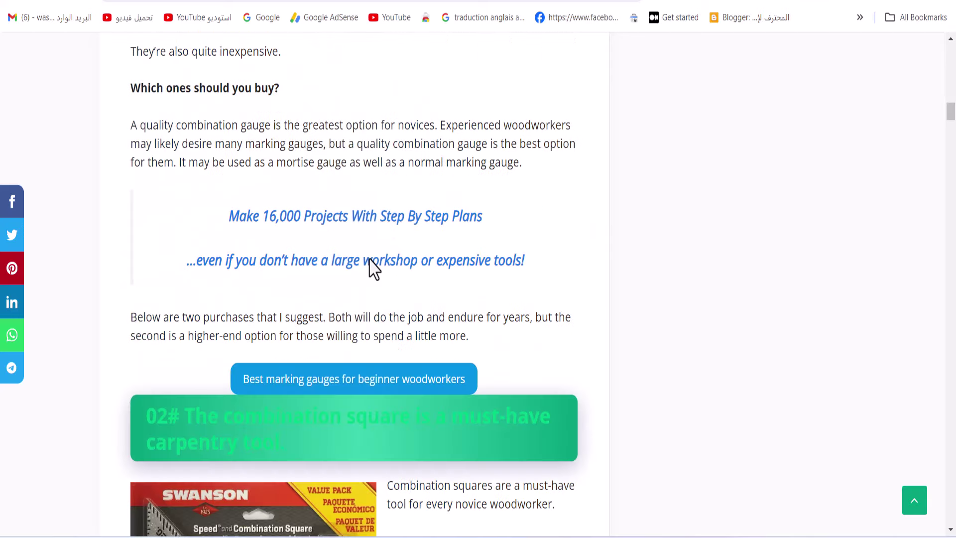
Follow the 16,000 projects plans affiliate link and continue past the ClickBank error page
click(329, 222)
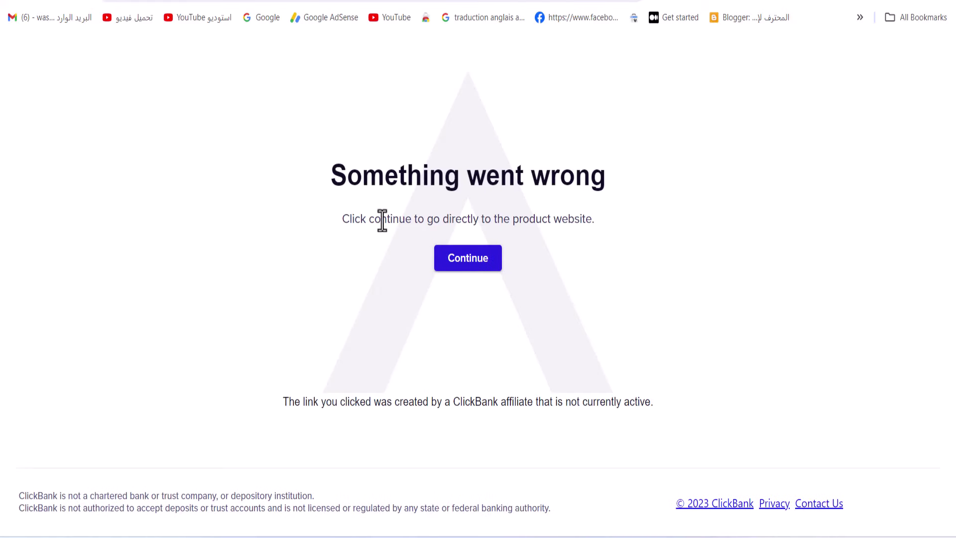
drag(284, 192, 613, 249)
click(467, 257)
Browse the 16,000 Woodworking Plans sales page, highlighting its heading, and dismiss the free plans popup
drag(156, 141, 662, 217)
scroll(494, 233, down, 5)
scroll(489, 247, down, 7)
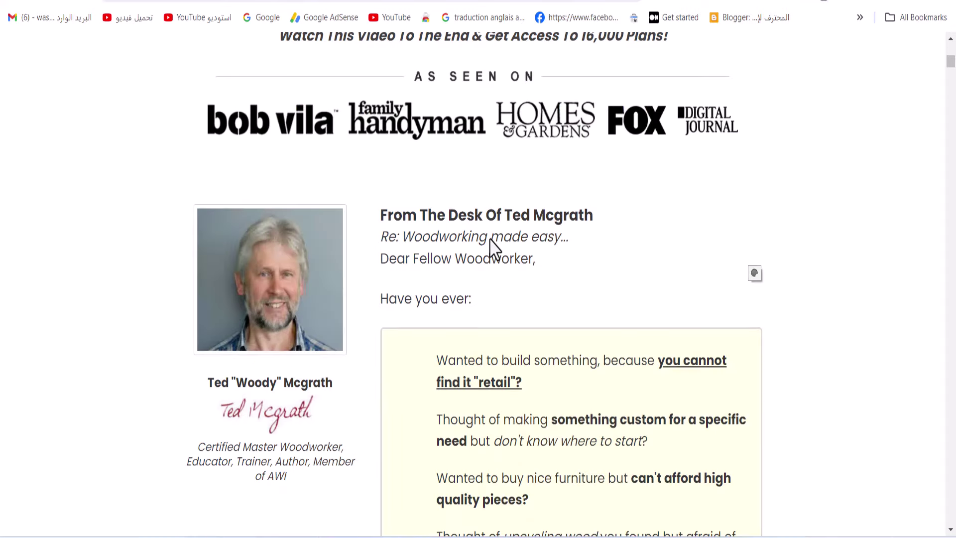
drag(358, 226, 755, 8)
scroll(566, 304, down, 15)
scroll(566, 304, up, 15)
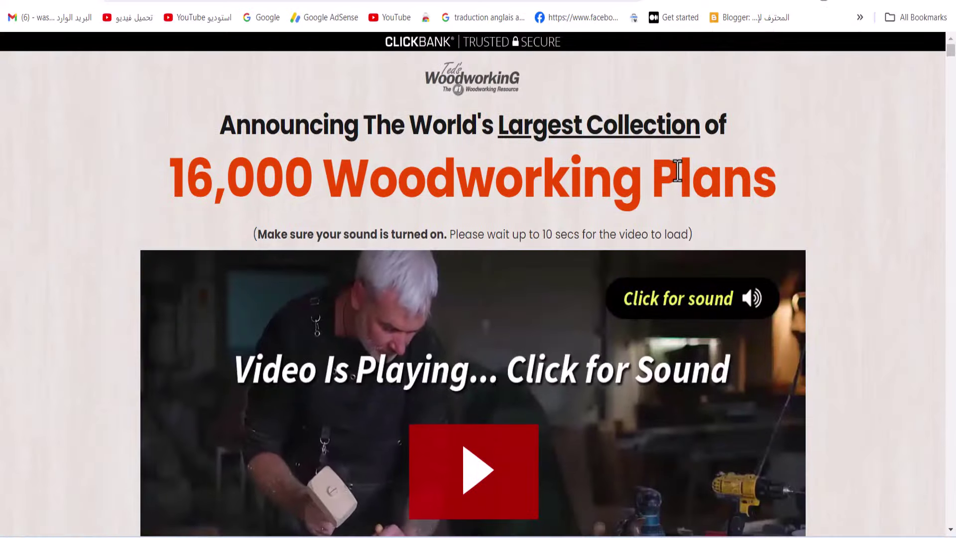
drag(866, 186, 46, 185)
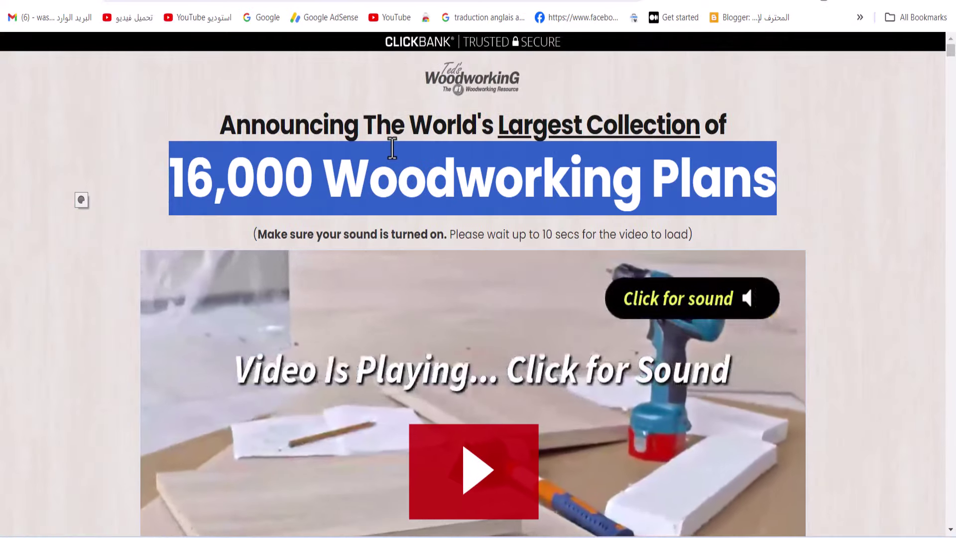
drag(201, 114, 729, 243)
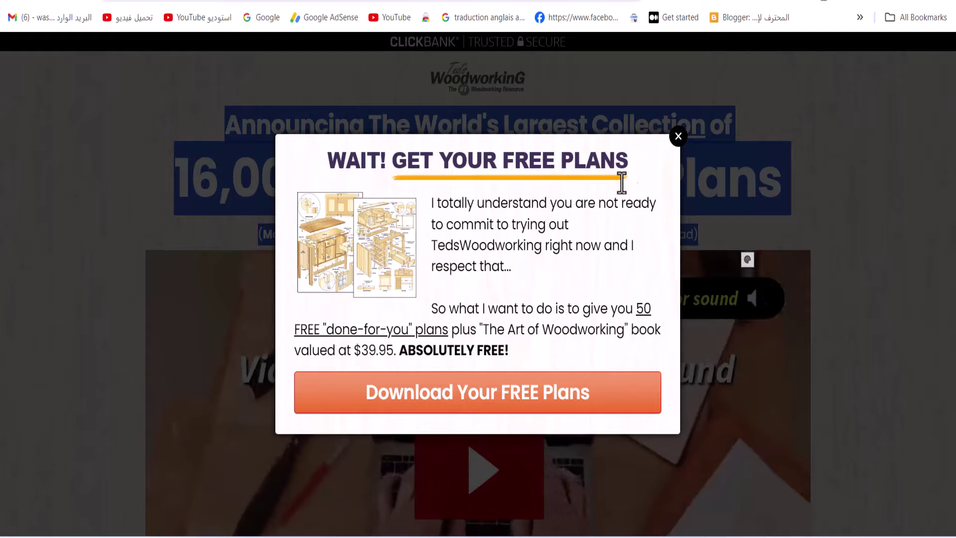
click(678, 135)
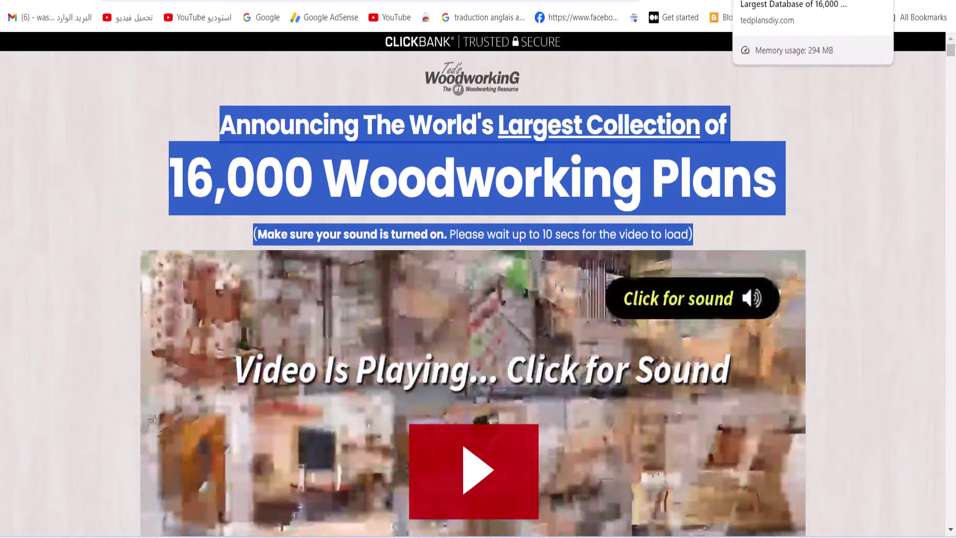
Switch back to the blog article and return to the En Encylife home post list
key(ctrl+Tab)
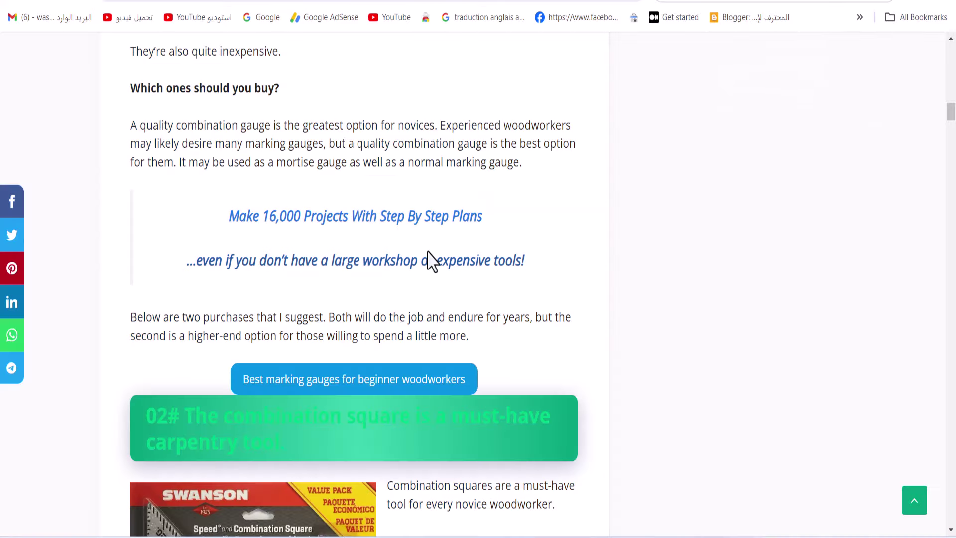
scroll(428, 263, down, 7)
click(823, 1)
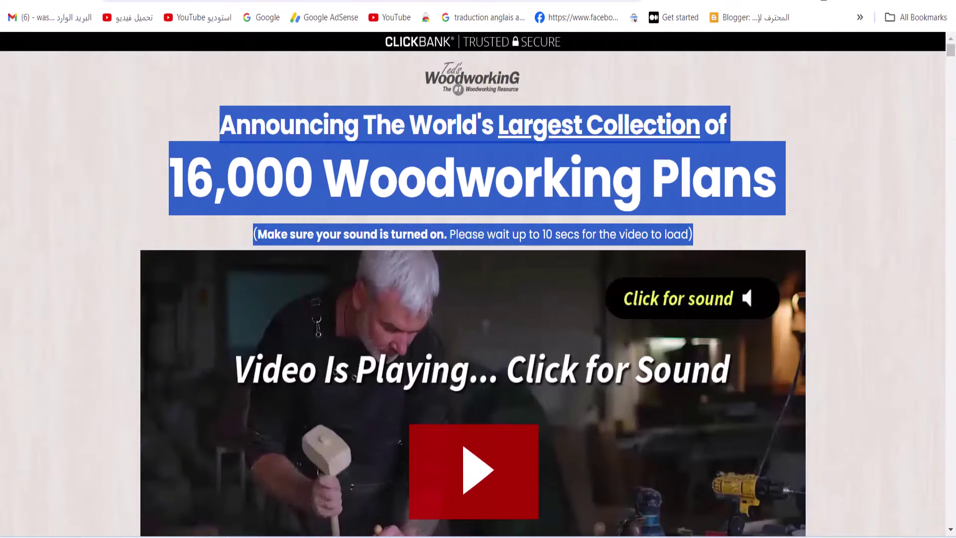
key(ctrl+Tab)
scroll(383, 249, down, 5)
key(alt+Left)
scroll(234, 383, up, 15)
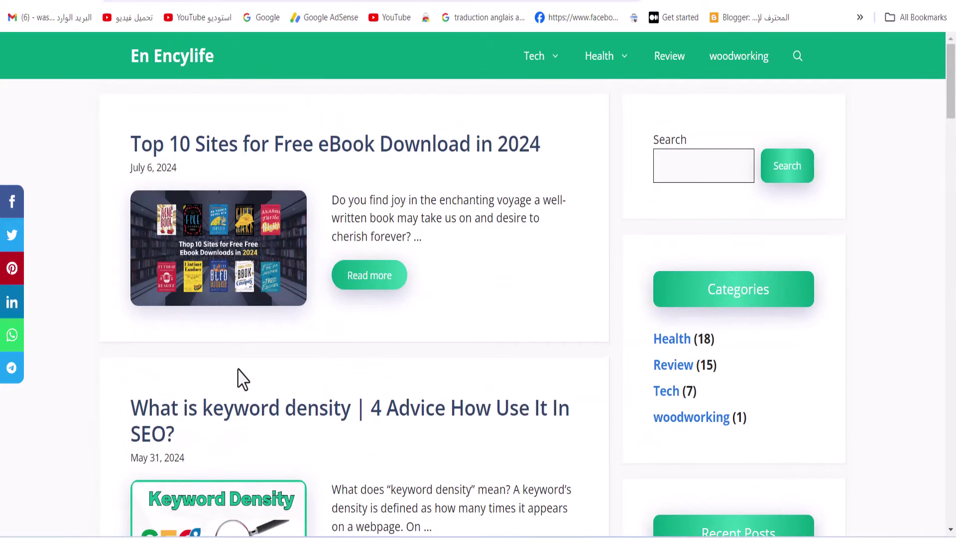
scroll(337, 249, down, 7)
scroll(342, 249, up, 7)
drag(111, 141, 564, 155)
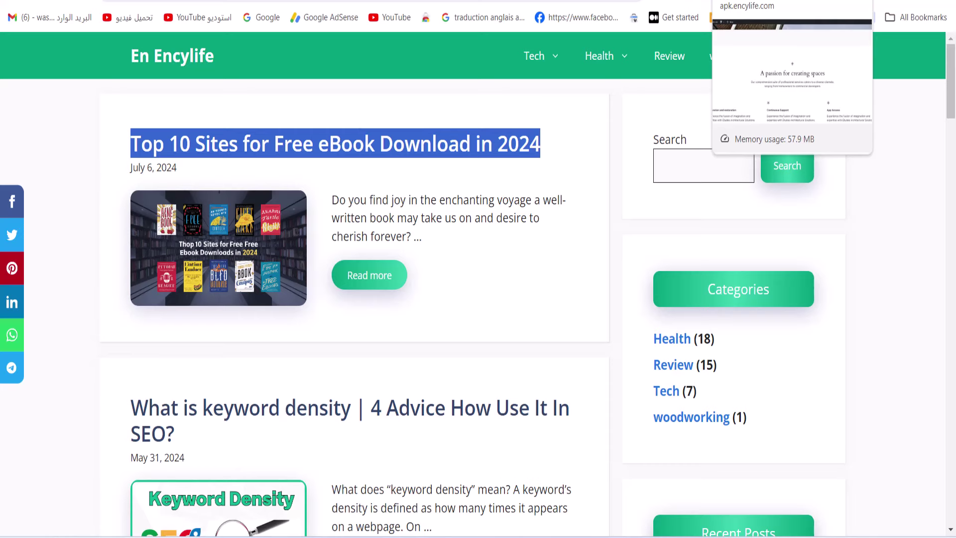
click(747, 1)
Highlight the site title and hero heading on the blog's front page
scroll(611, 182, up, 10)
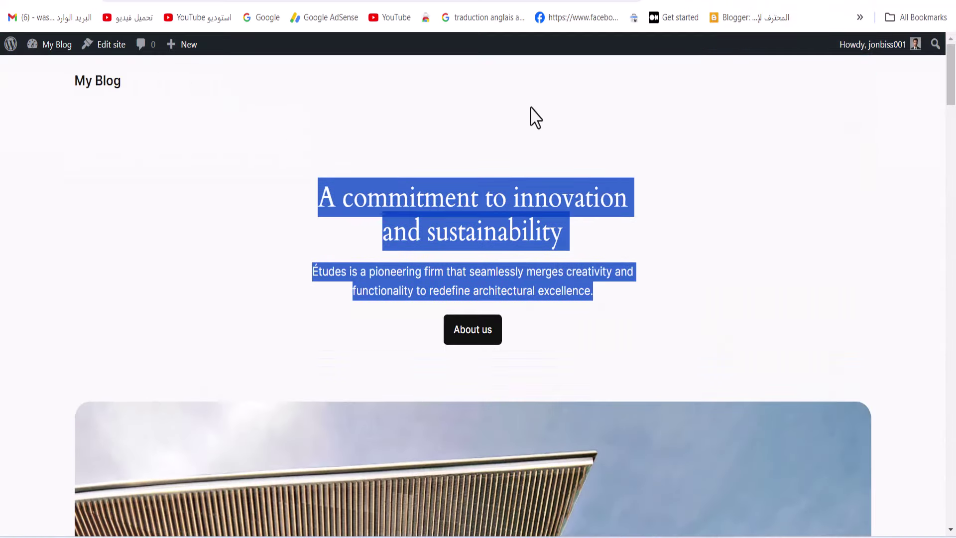
click(398, 197)
drag(34, 74, 299, 536)
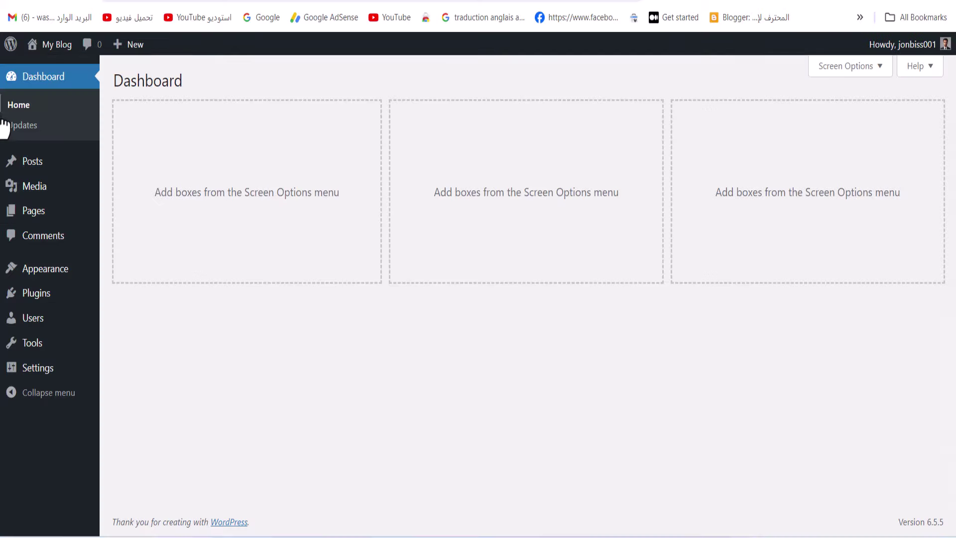
Delete the Twenty Twenty-Three theme from the installed themes
mouse_move(43, 219)
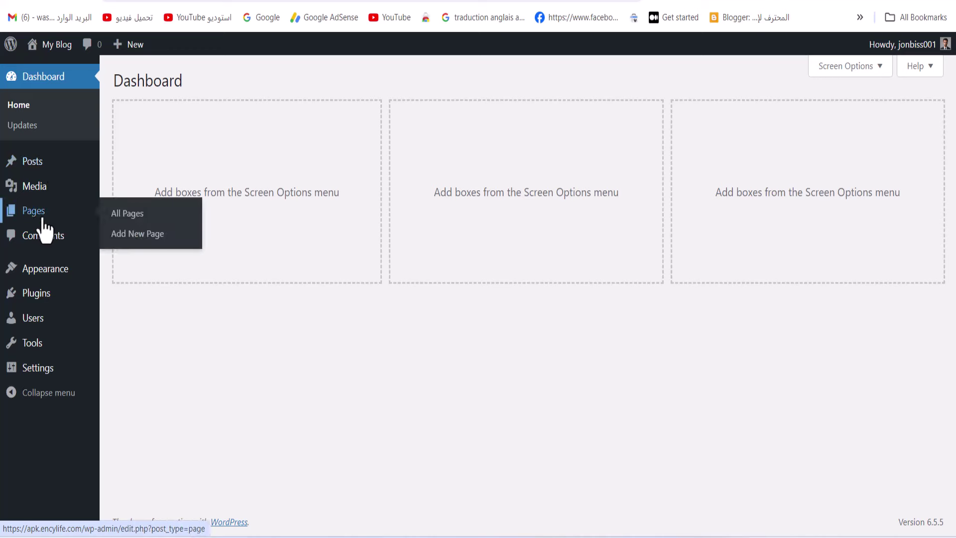
click(52, 277)
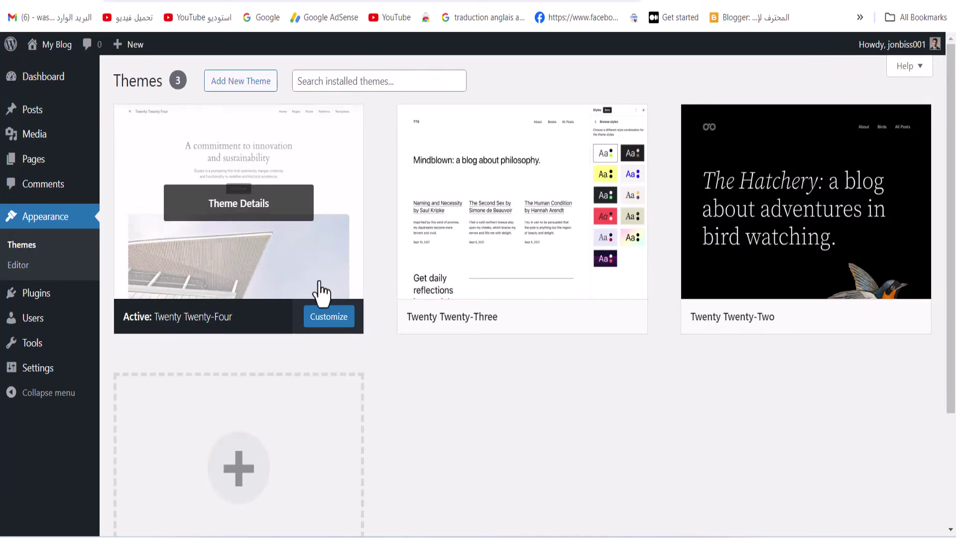
click(503, 266)
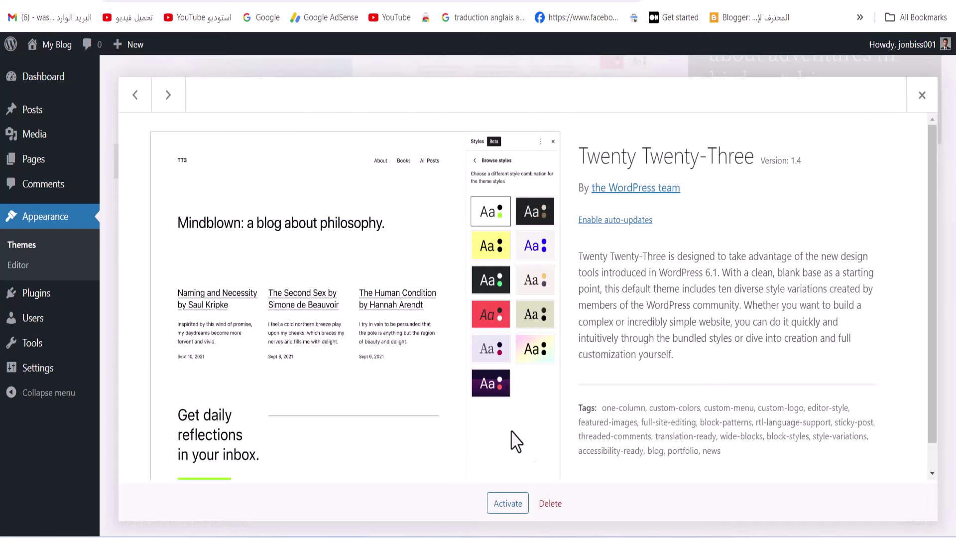
click(549, 506)
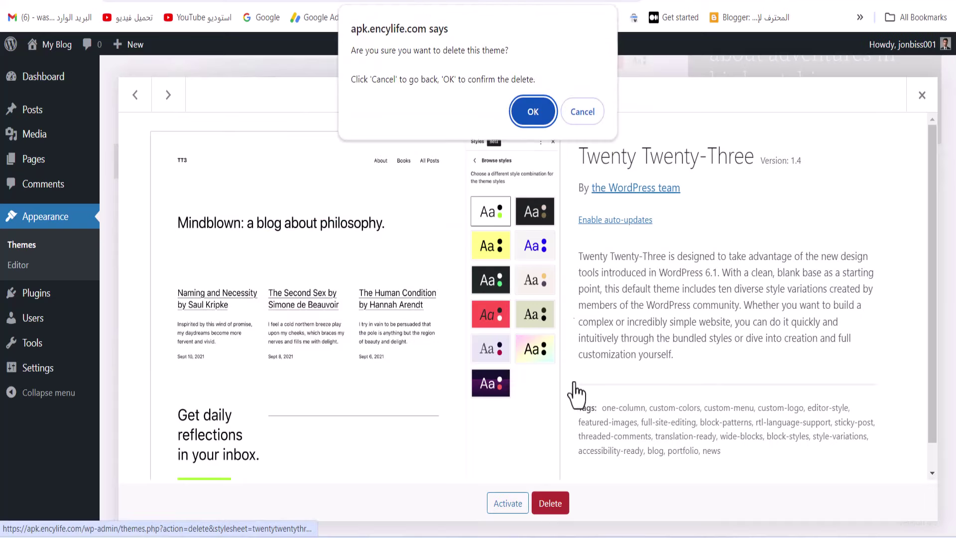
click(538, 111)
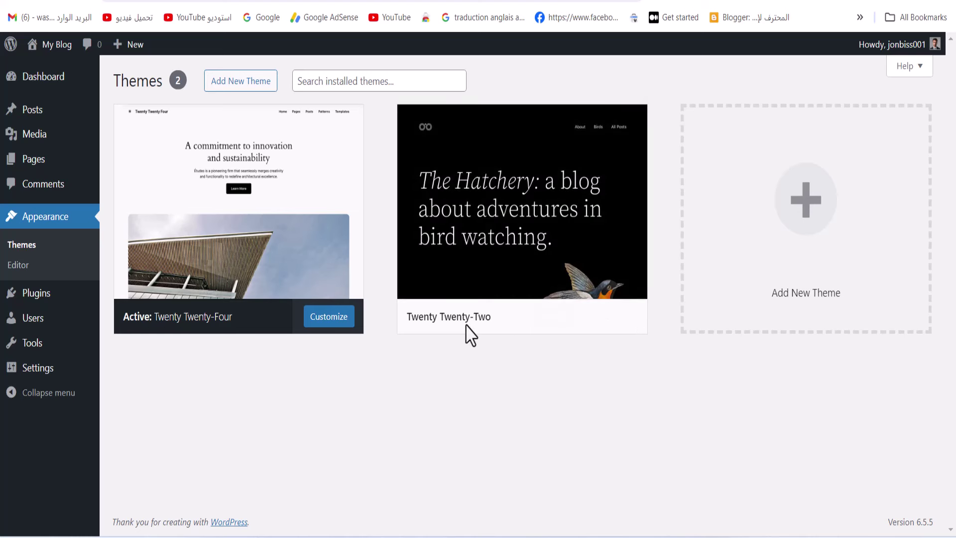
Delete the Twenty Twenty-Two theme as well, confirming with OK
click(573, 279)
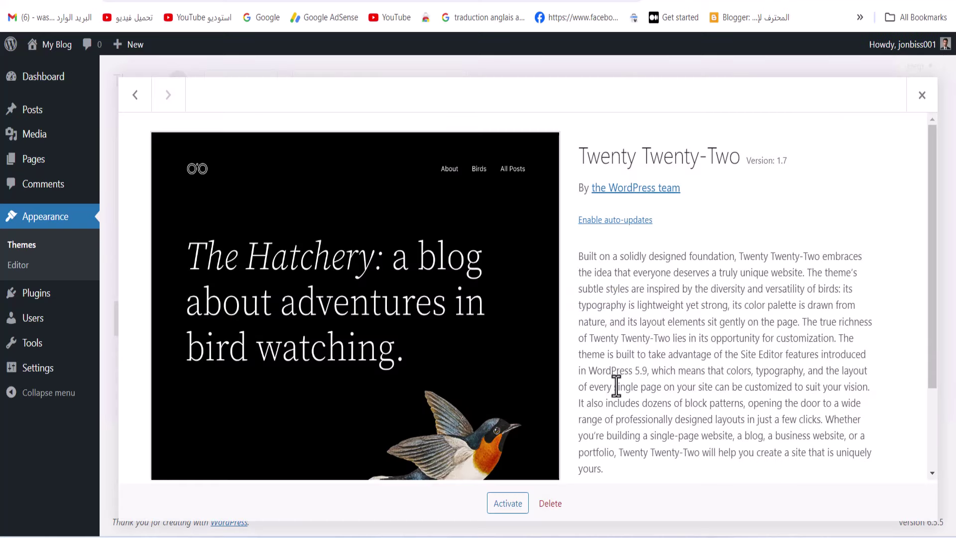
scroll(617, 423, down, 3)
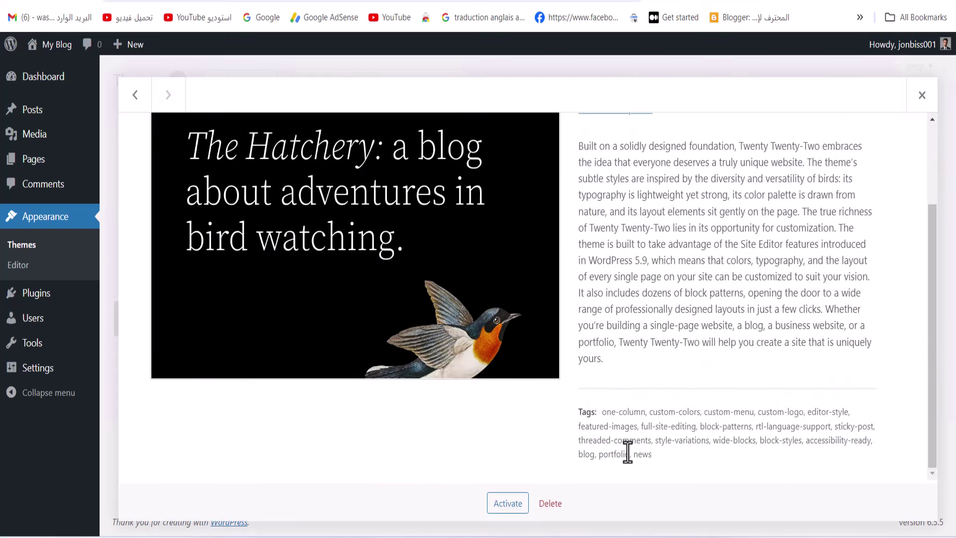
click(552, 504)
click(535, 113)
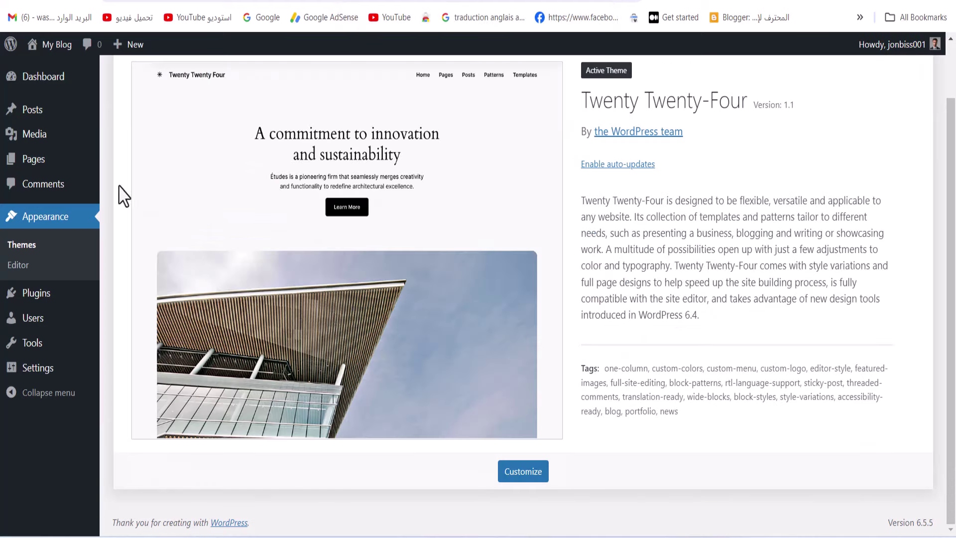
Check All Posts, Categories and Plugins pages, then go back to Appearance > Themes
click(42, 120)
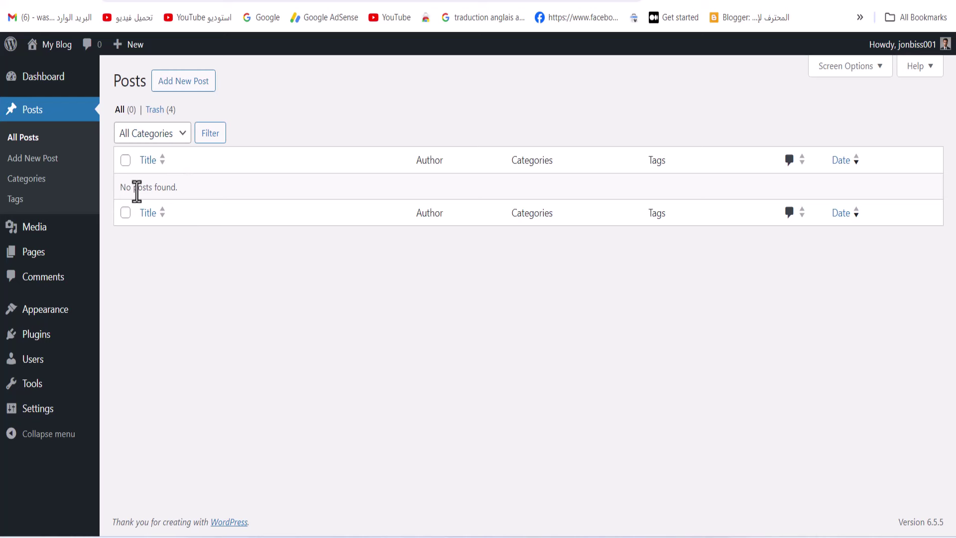
click(67, 180)
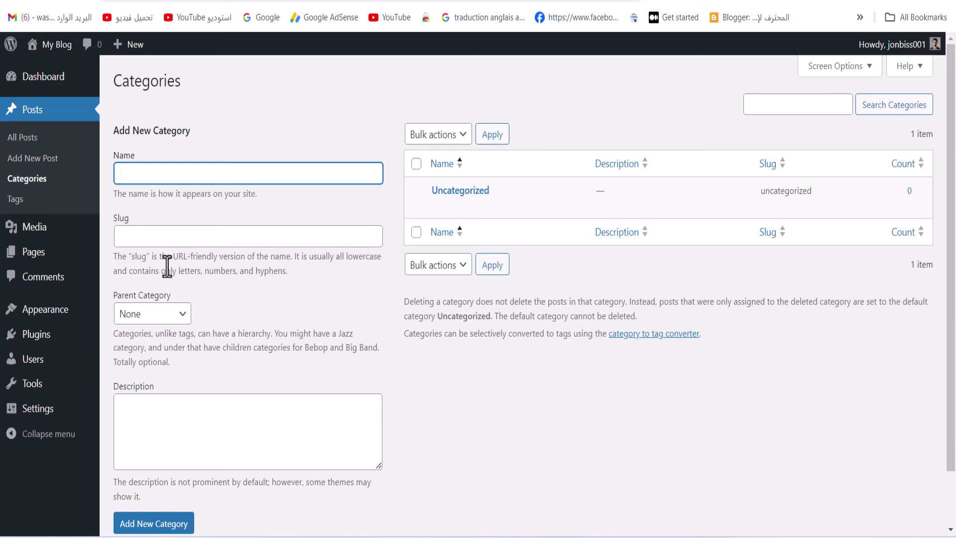
click(36, 334)
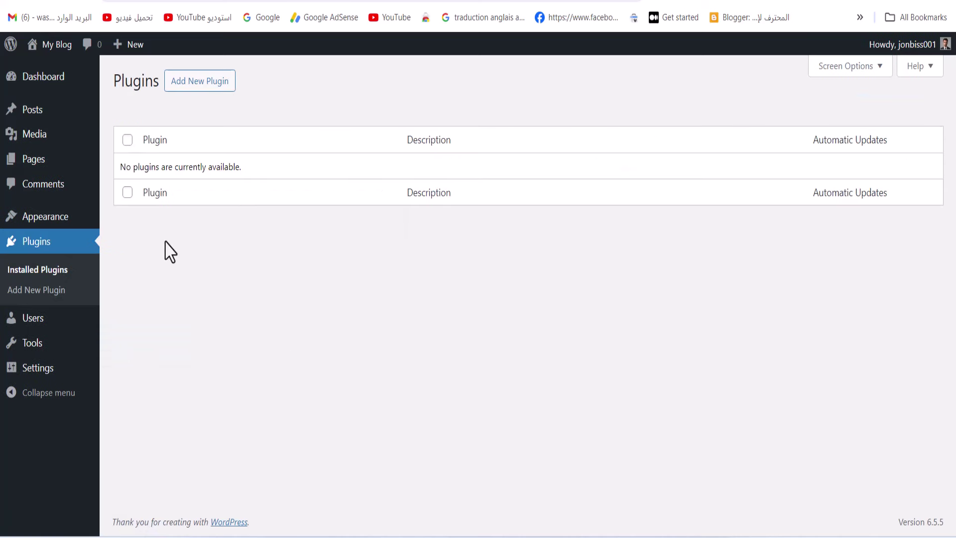
click(61, 225)
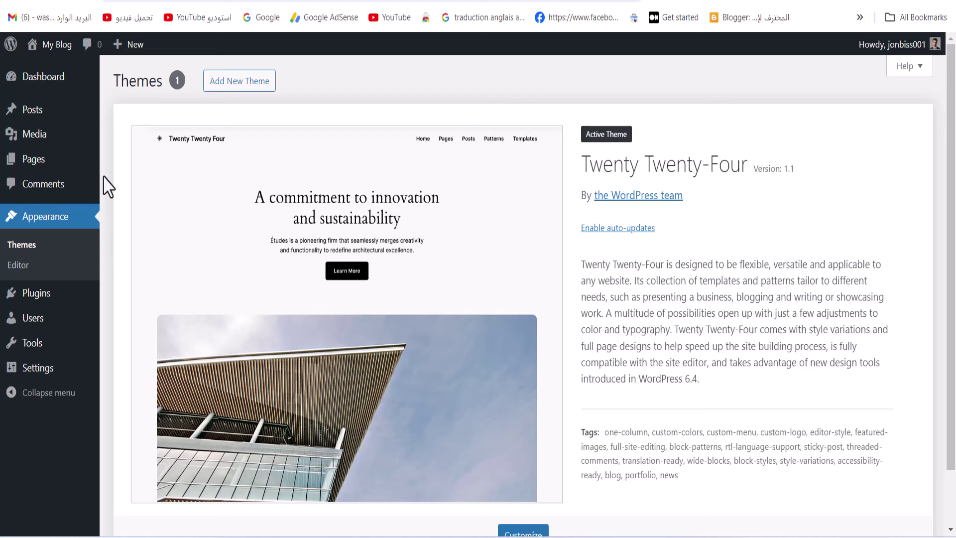
Search the theme directory for GeneratePress, install it and activate it
click(217, 89)
click(776, 121)
click(853, 204)
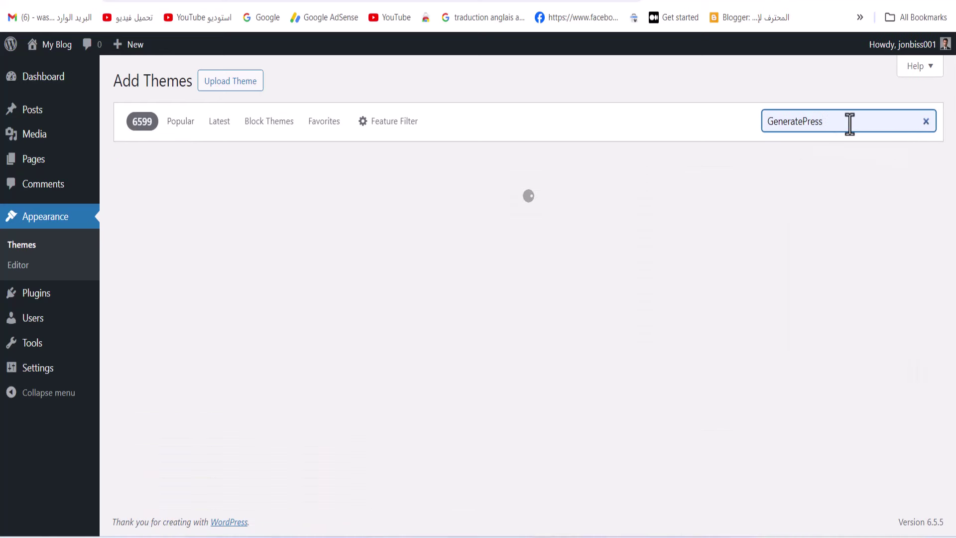
mouse_move(220, 207)
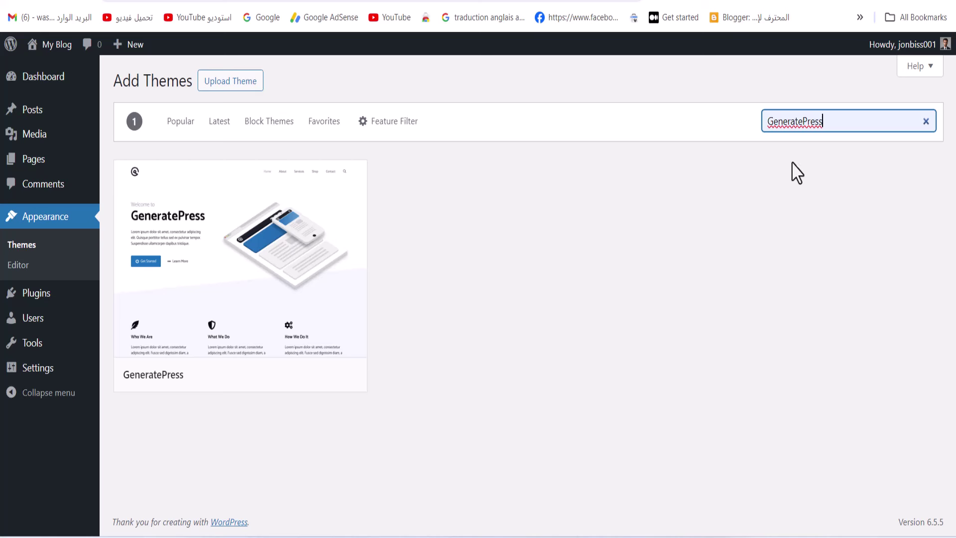
mouse_move(305, 245)
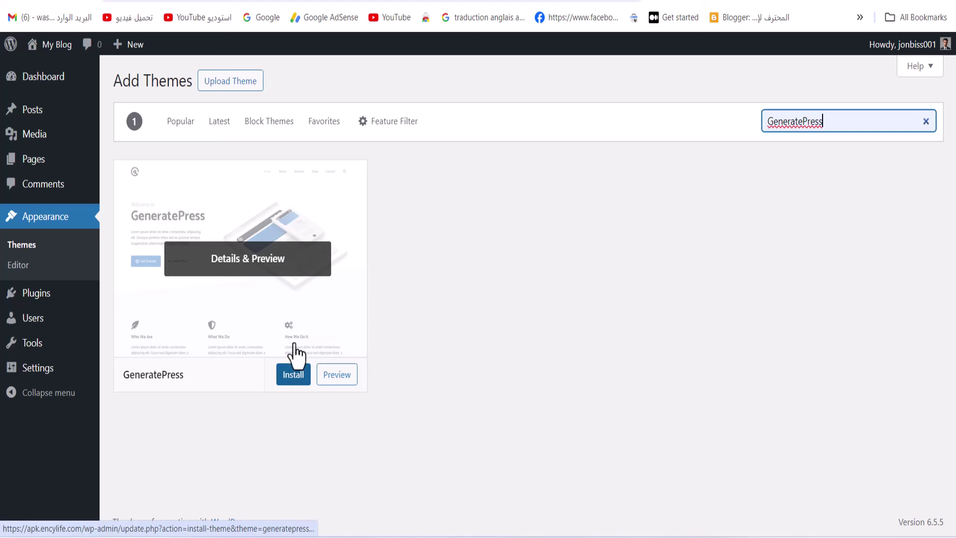
click(289, 377)
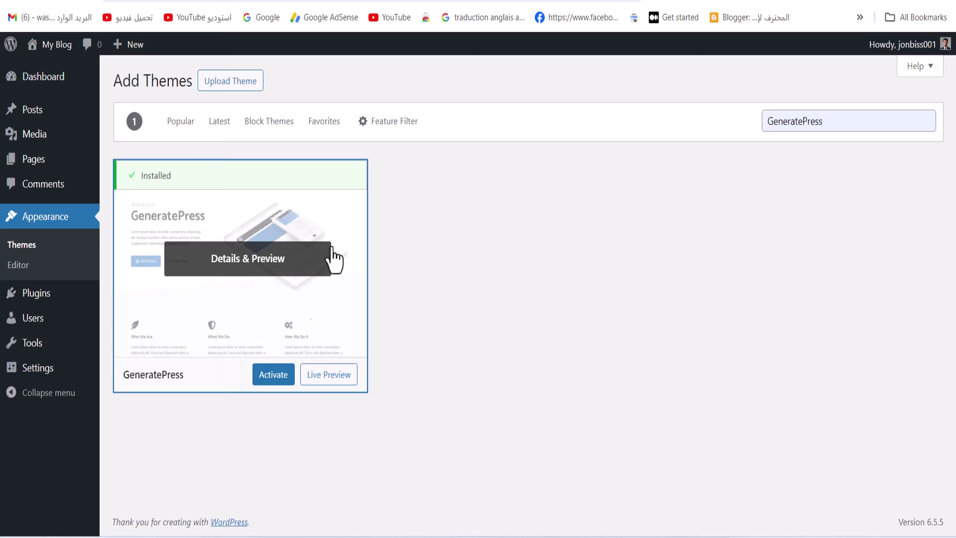
click(278, 382)
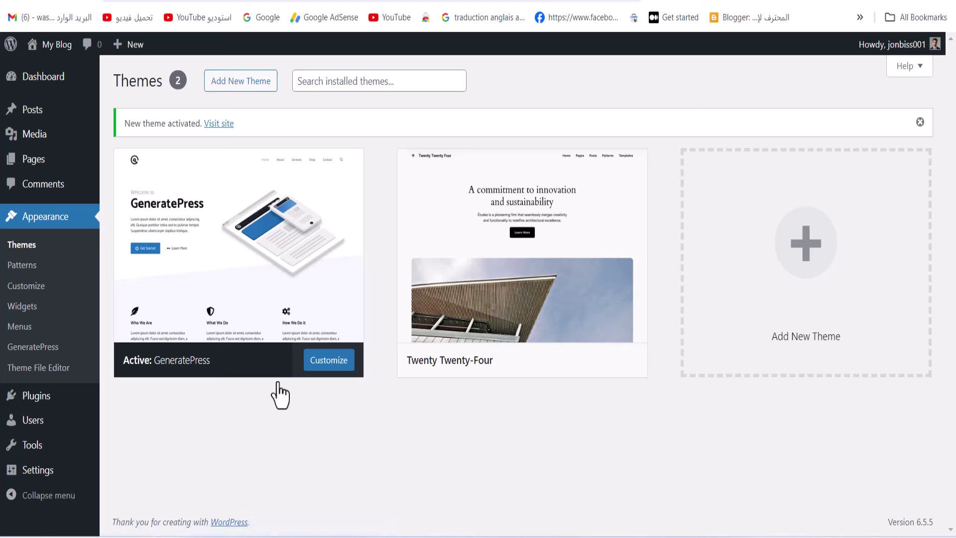
click(328, 365)
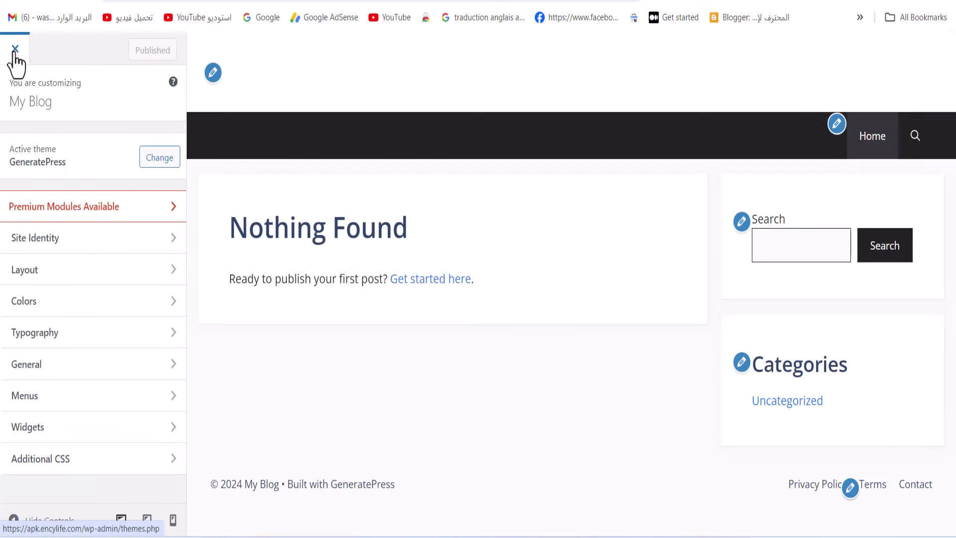
click(15, 49)
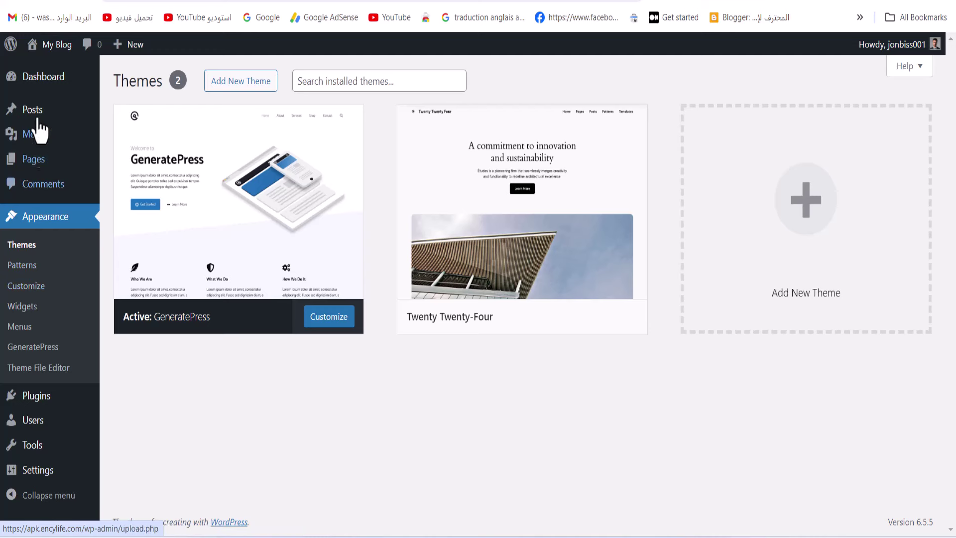
View My Blog's live site in a new tab with its GeneratePress design, then return to admin
mouse_move(46, 45)
right_click(47, 69)
click(63, 89)
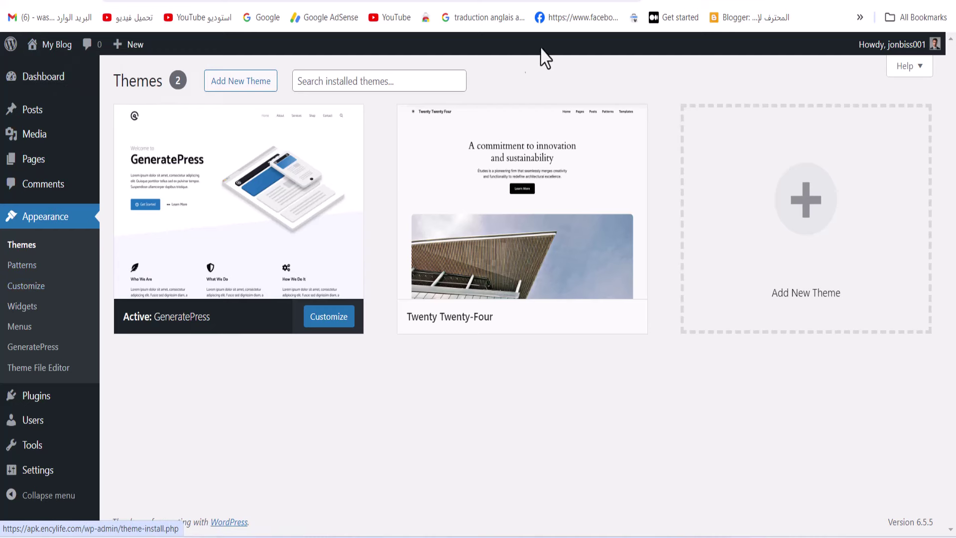
click(639, 1)
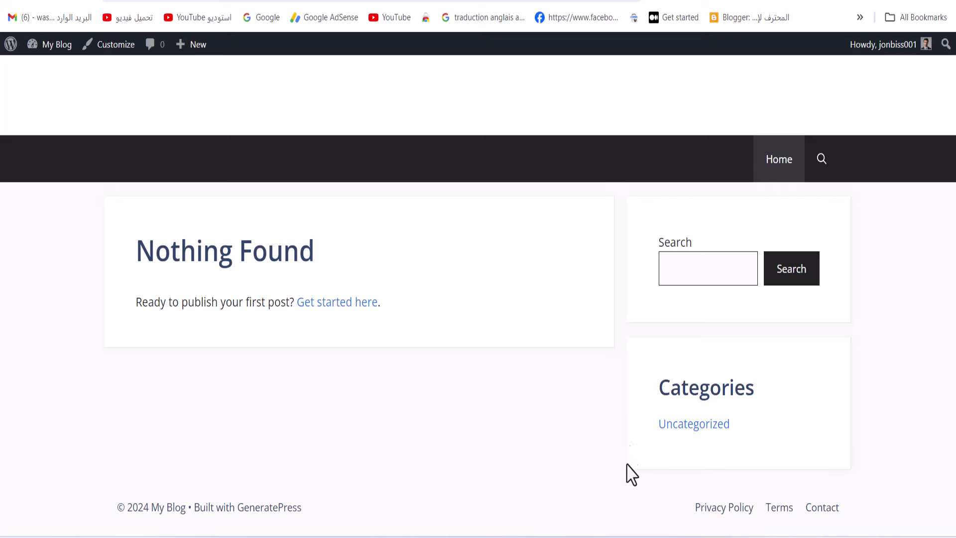
click(655, 1)
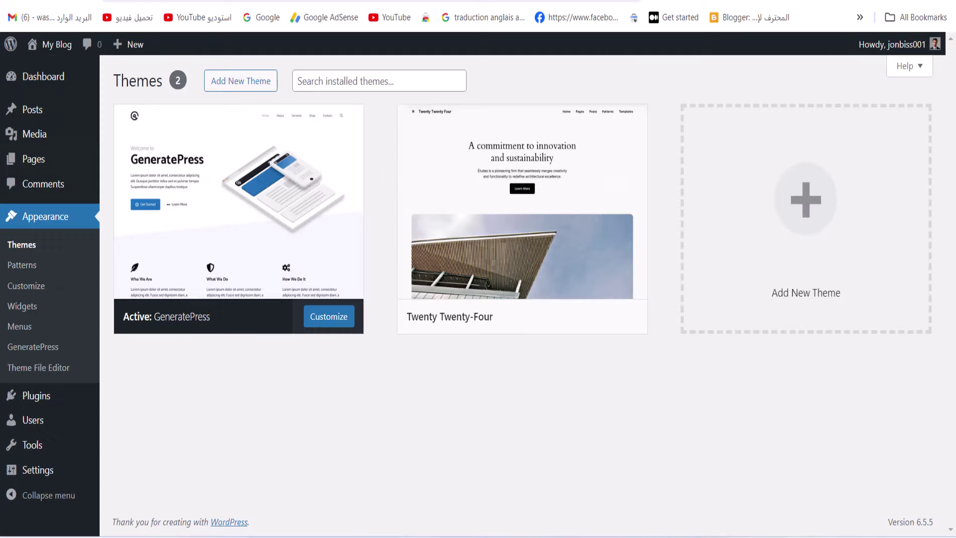
Go to Plugins > Add New Plugin and reveal the Upload Plugin .zip form
click(43, 403)
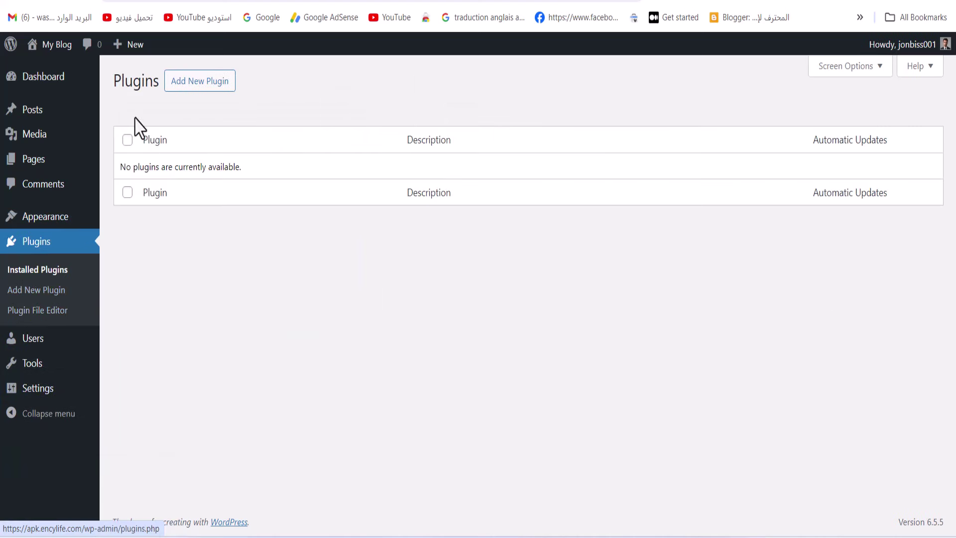
click(223, 103)
click(222, 87)
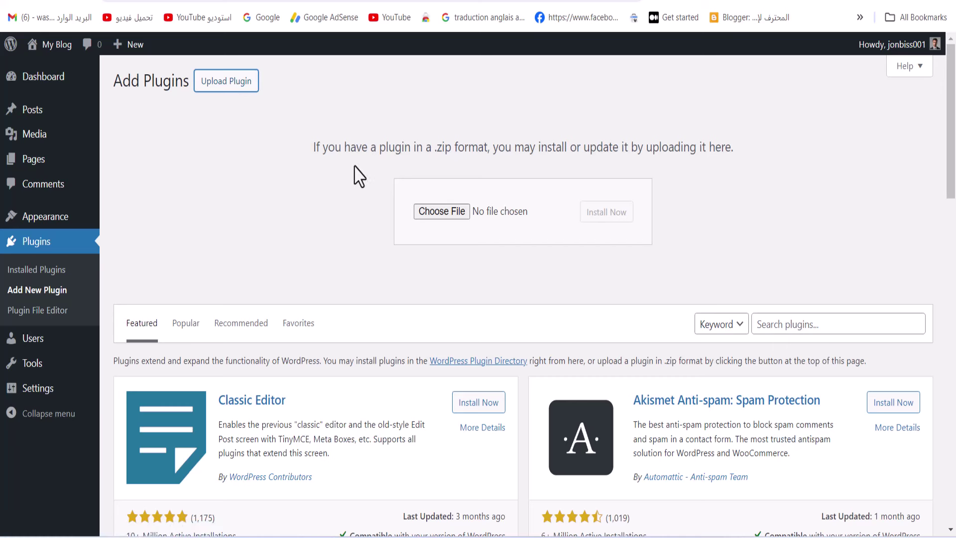
drag(734, 148, 223, 162)
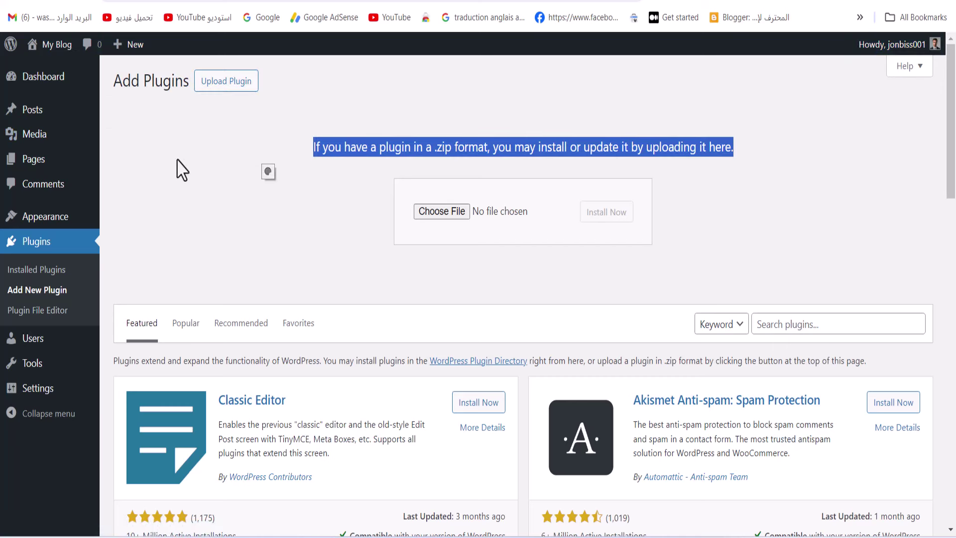
click(159, 194)
mouse_move(53, 222)
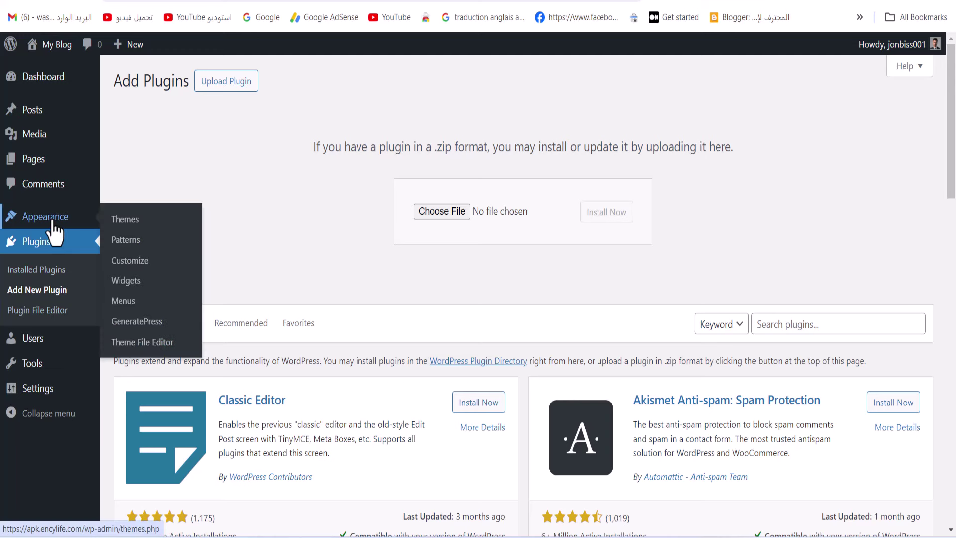
Open the Appearance > GeneratePress dashboard and its GeneratePress Premium information site
click(129, 322)
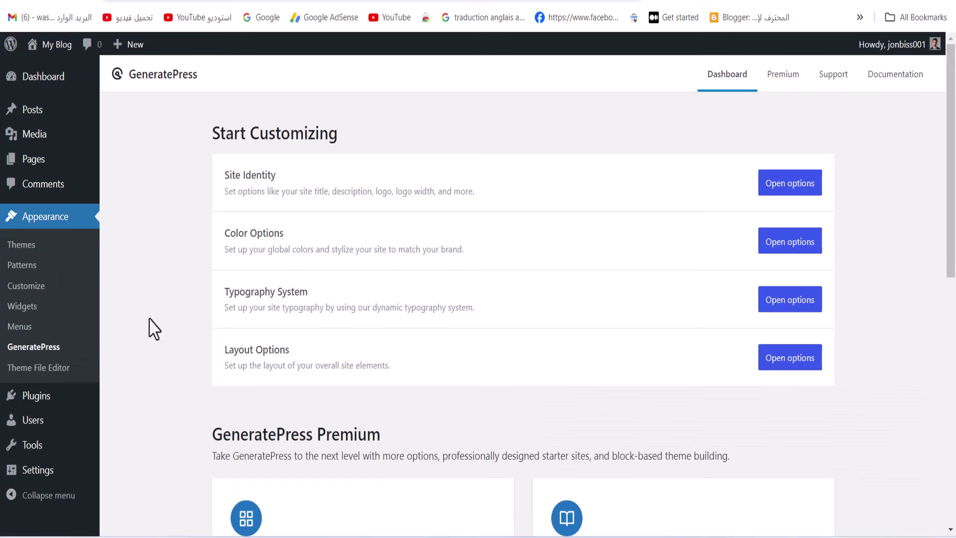
click(779, 86)
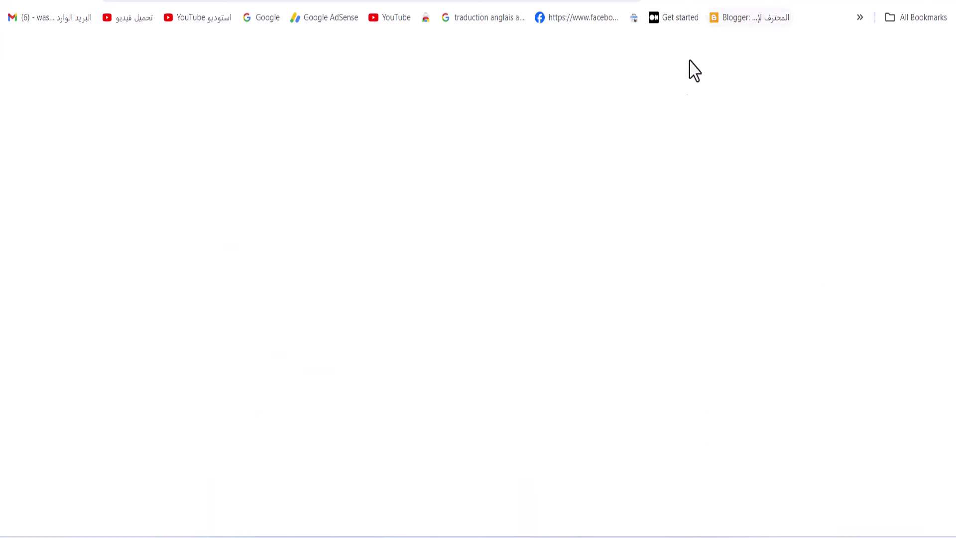
scroll(440, 284, down, 15)
scroll(441, 284, up, 10)
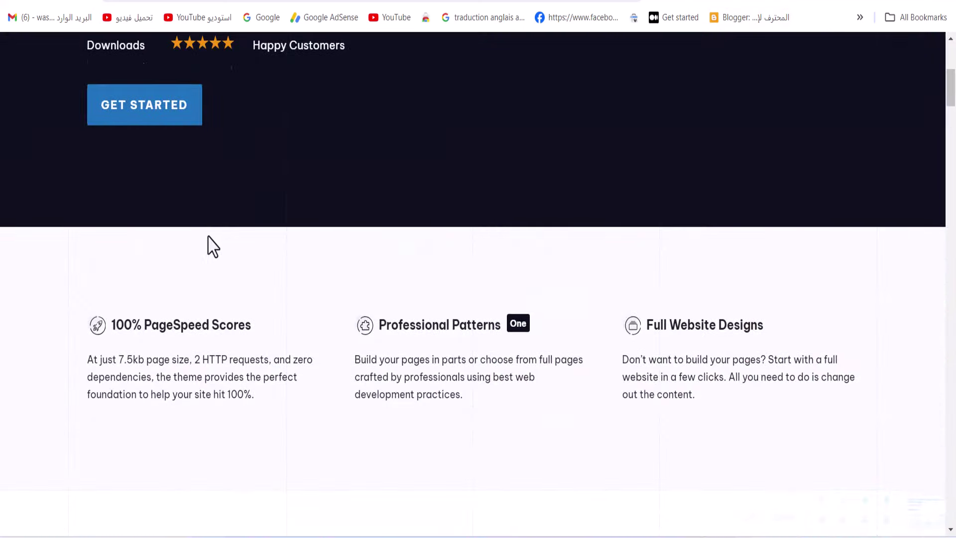
scroll(209, 249, up, 7)
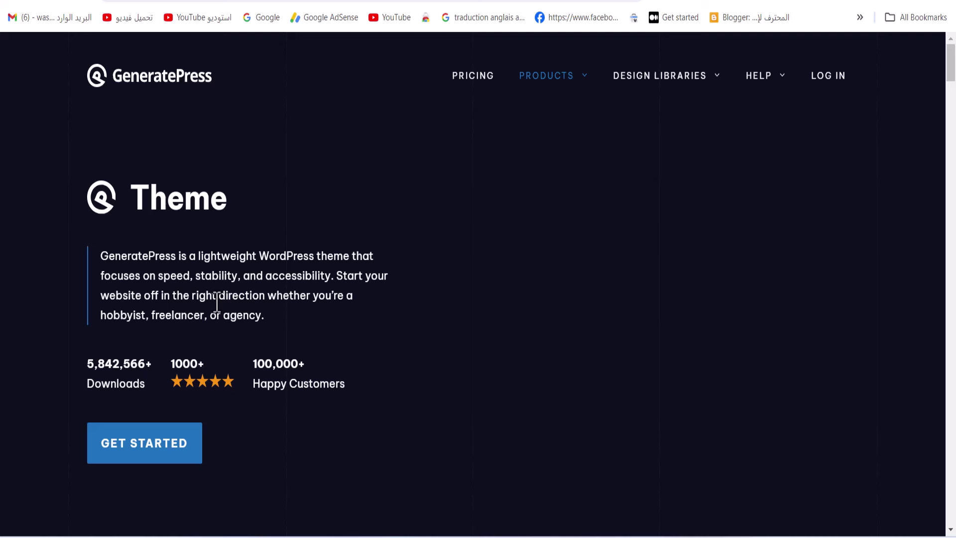
Compare the $59 Premium and $149 One yearly plans, then return to the WordPress admin tab
click(171, 452)
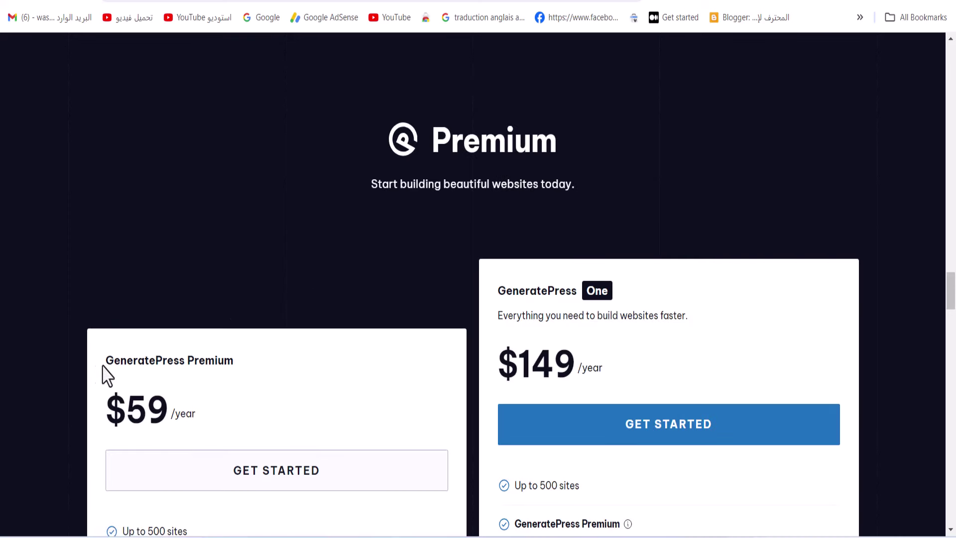
drag(103, 373, 249, 378)
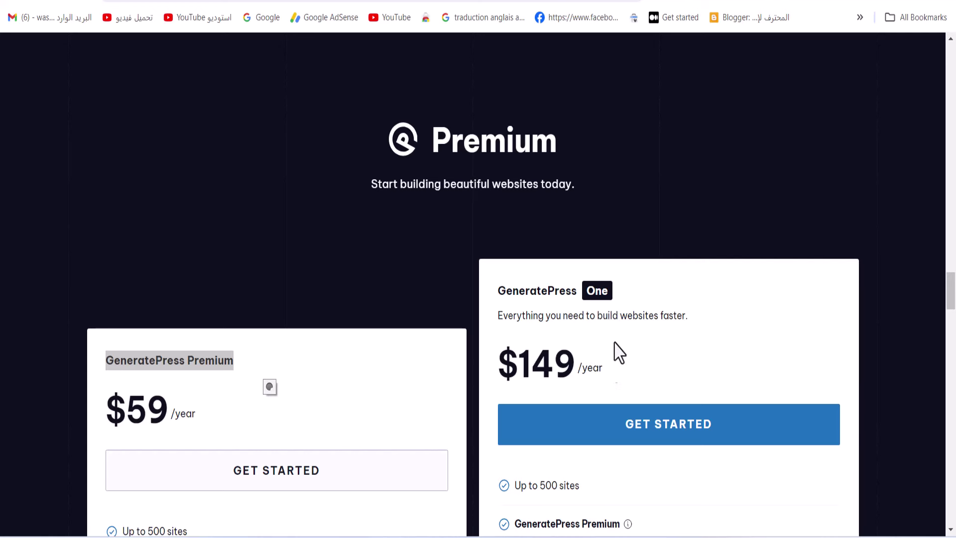
drag(605, 366, 524, 353)
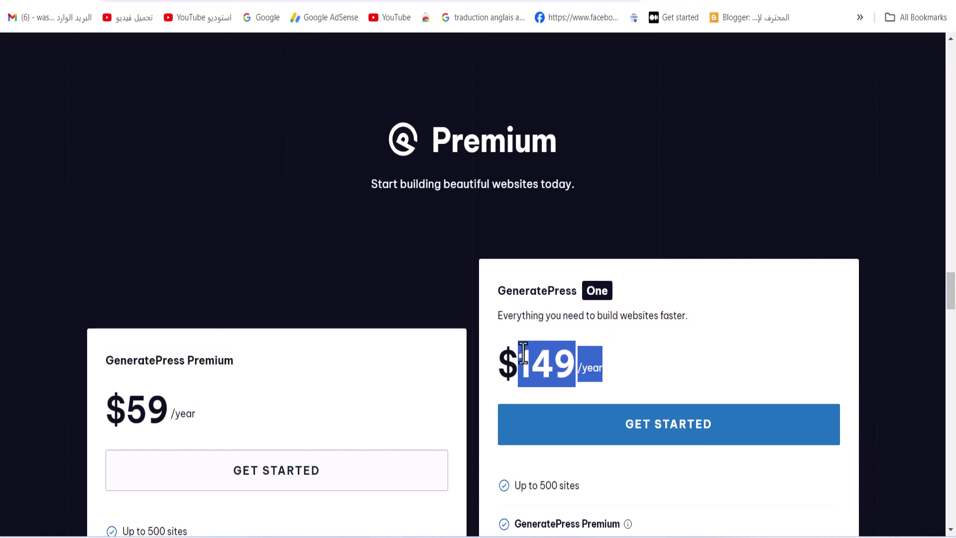
scroll(514, 377, down, 5)
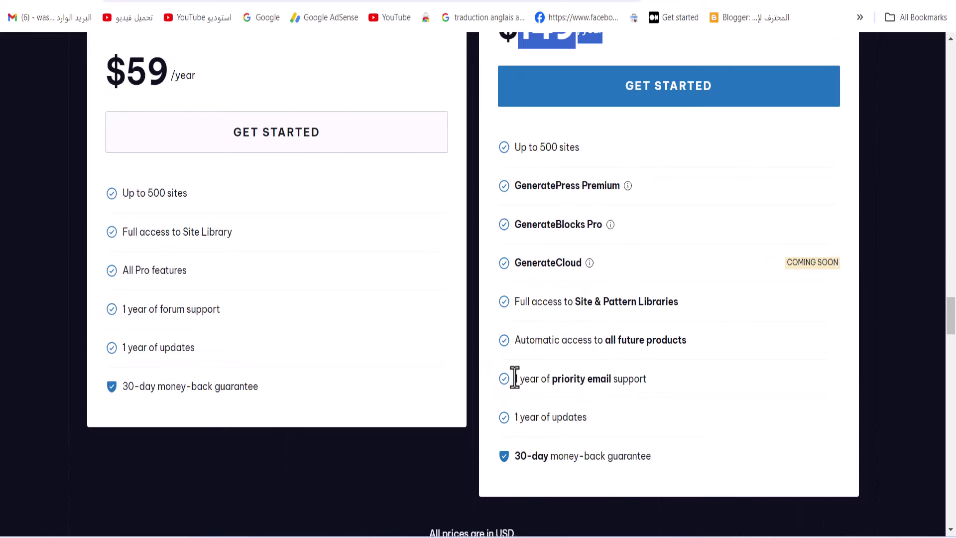
scroll(631, 352, up, 10)
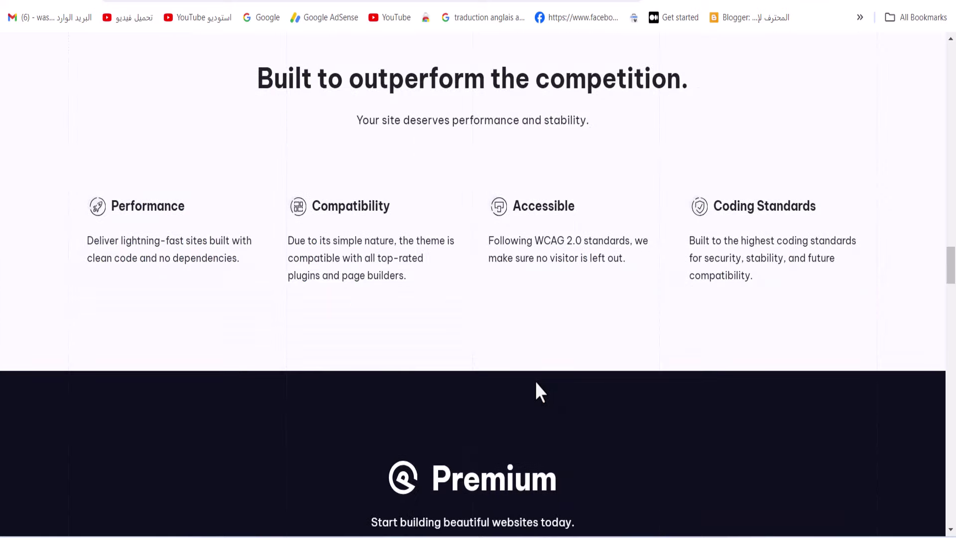
scroll(536, 383, down, 5)
click(545, 349)
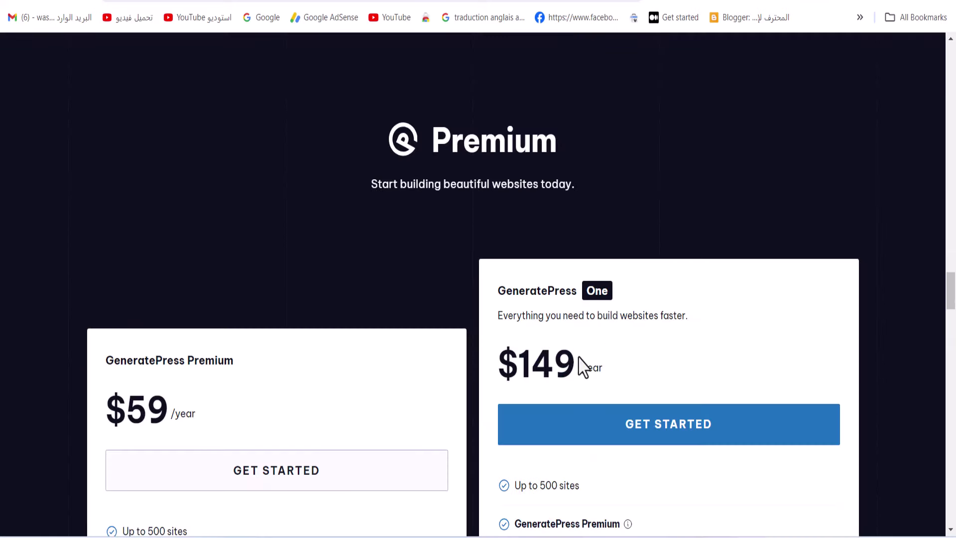
scroll(523, 309, down, 8)
scroll(482, 274, up, 15)
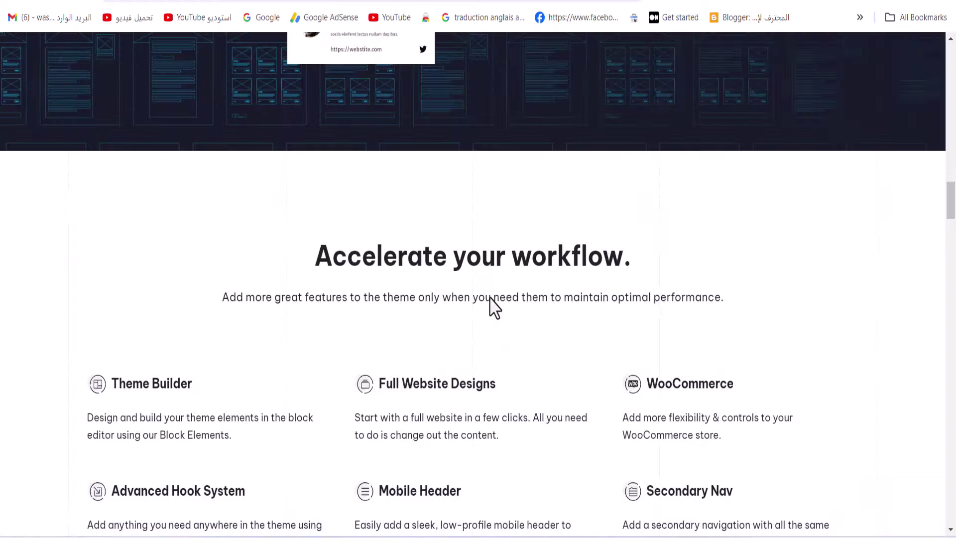
scroll(493, 306, up, 10)
scroll(676, 266, down, 5)
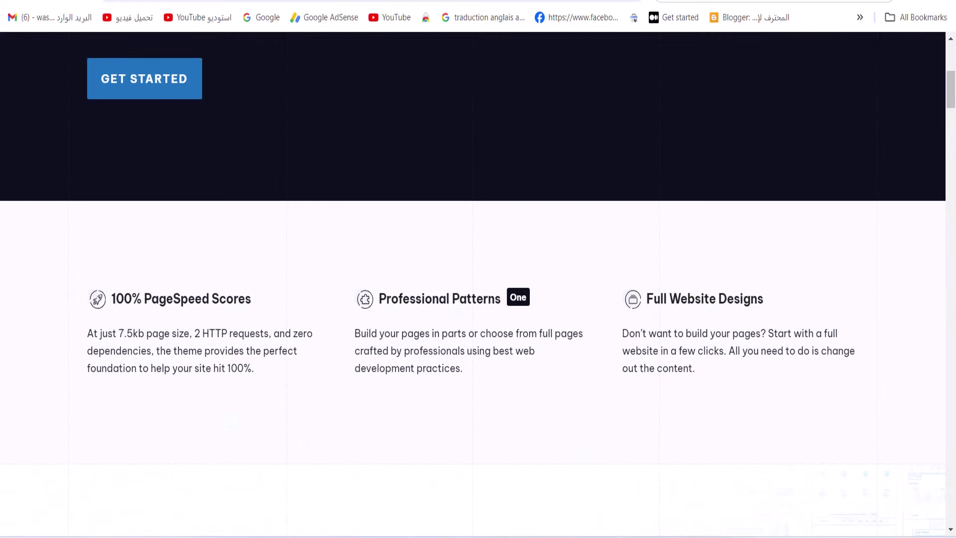
click(747, 2)
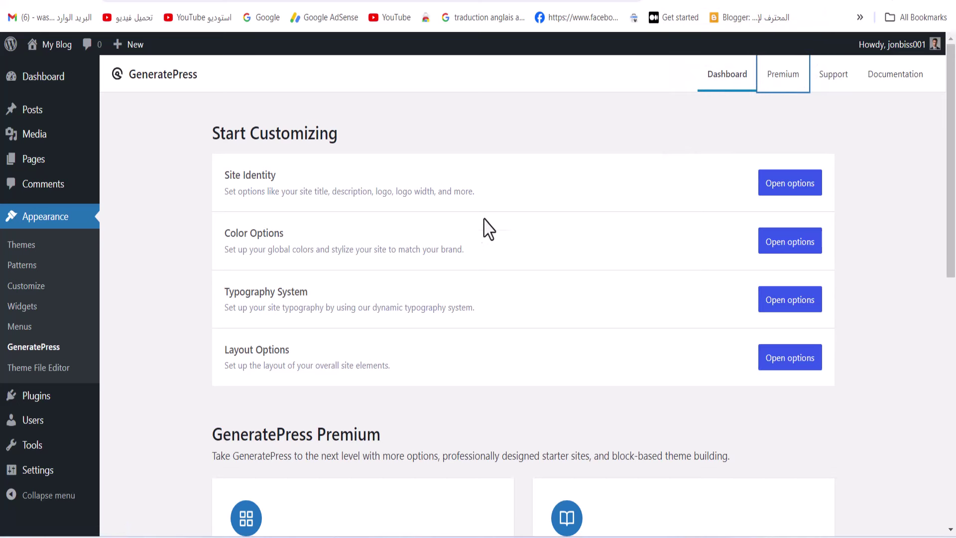
Select gp-premium_v2.4.1 (1).zip in the Plugins > Add New Plugin upload form
drag(209, 131, 373, 420)
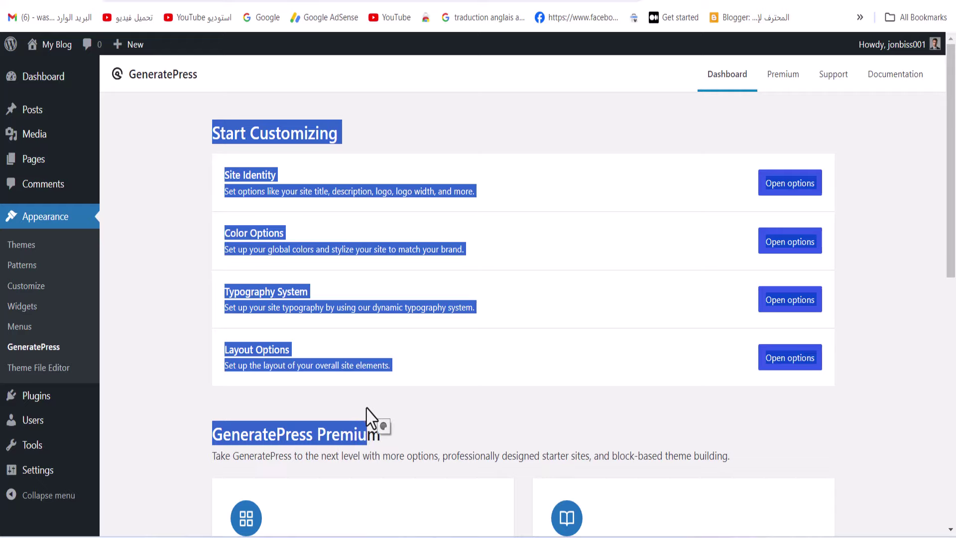
scroll(371, 417, down, 10)
scroll(371, 417, up, 10)
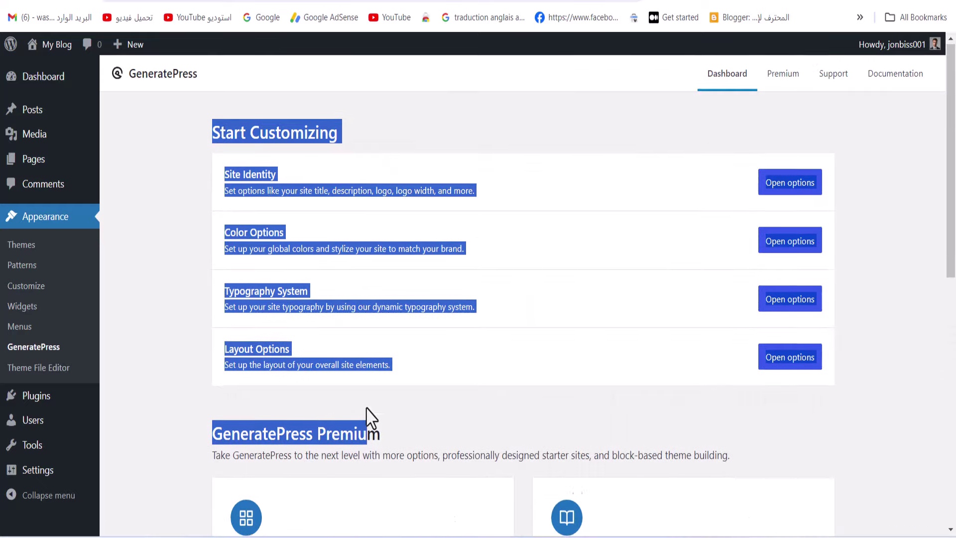
click(57, 397)
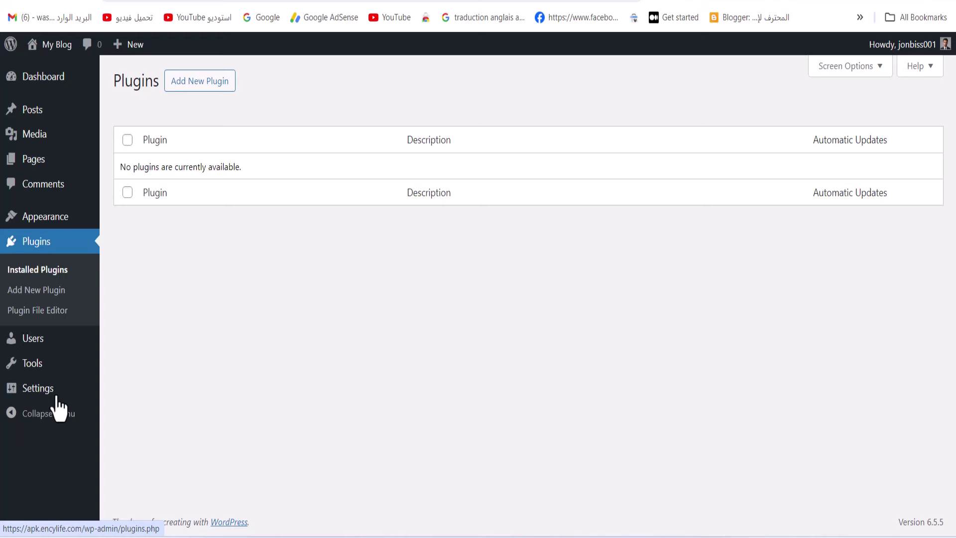
click(177, 94)
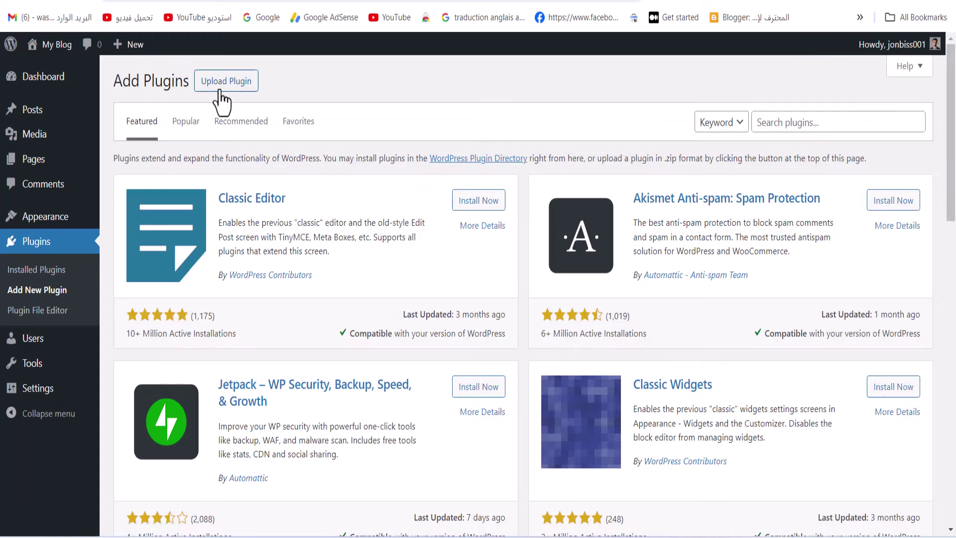
click(222, 85)
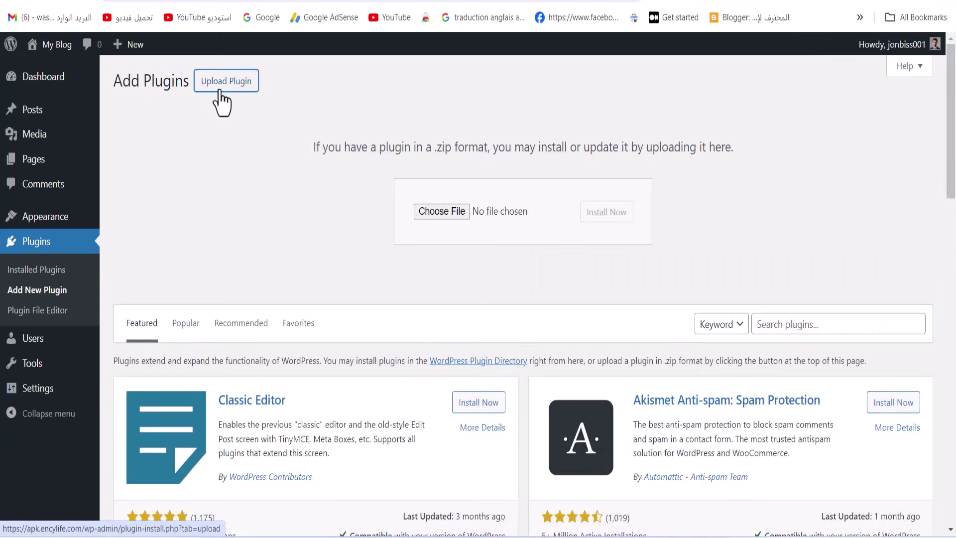
click(427, 213)
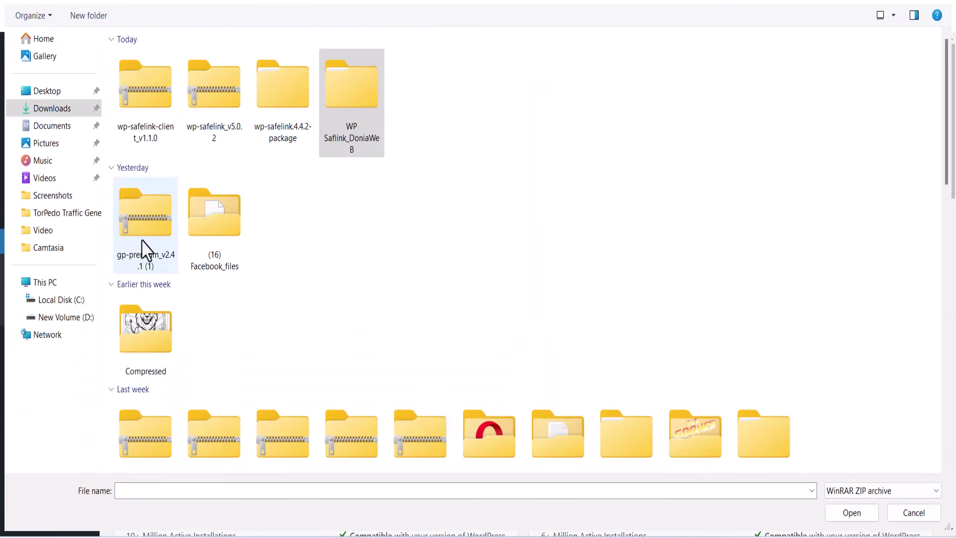
click(143, 247)
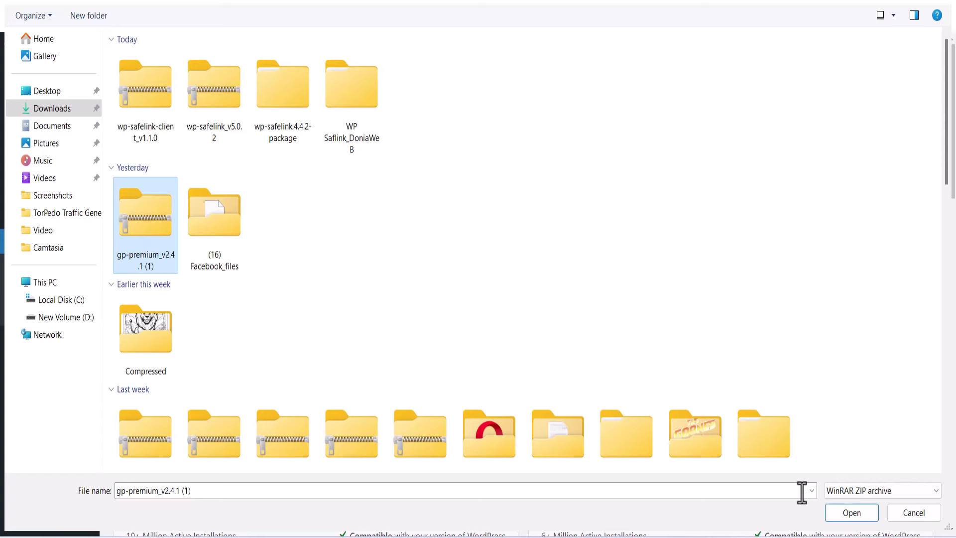
click(848, 516)
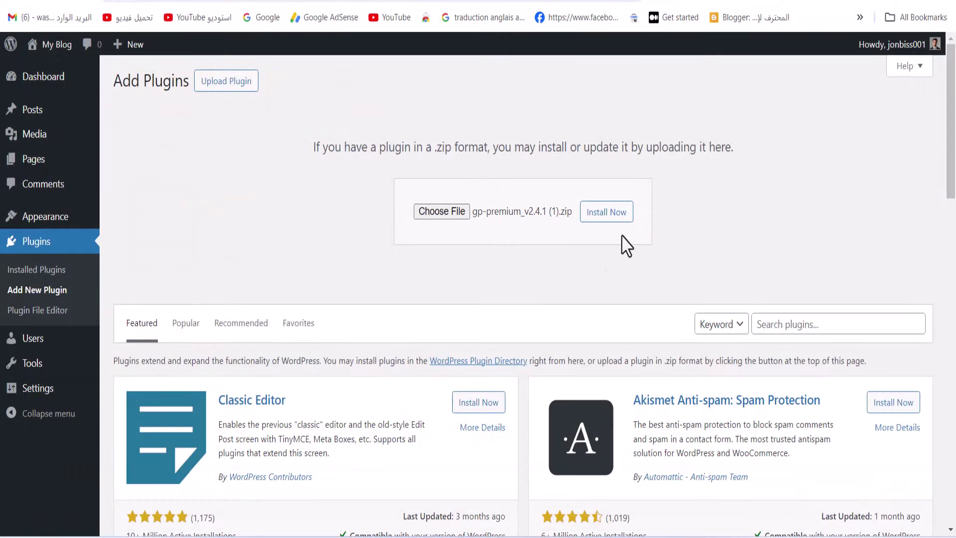
Install the uploaded GP Premium 2.4.1 zip and activate the plugin
click(616, 215)
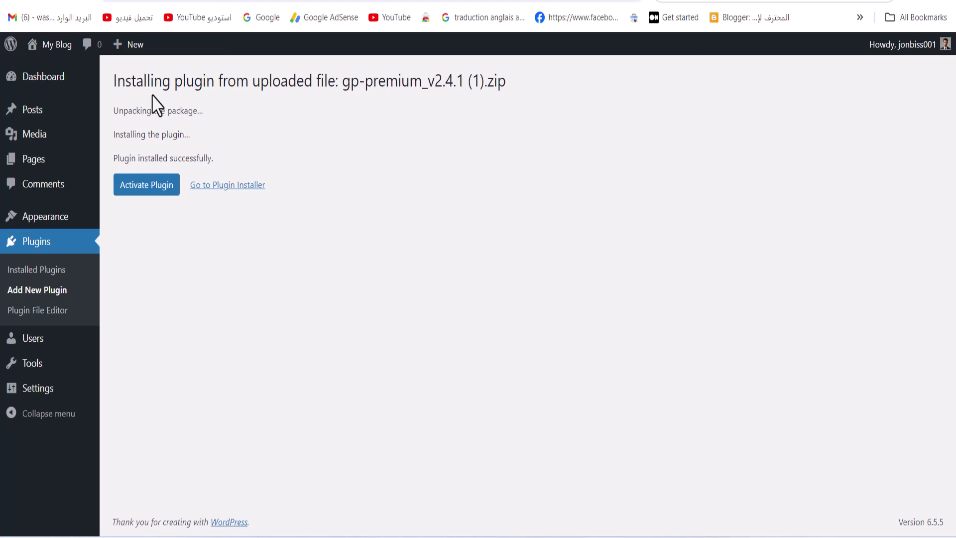
click(156, 195)
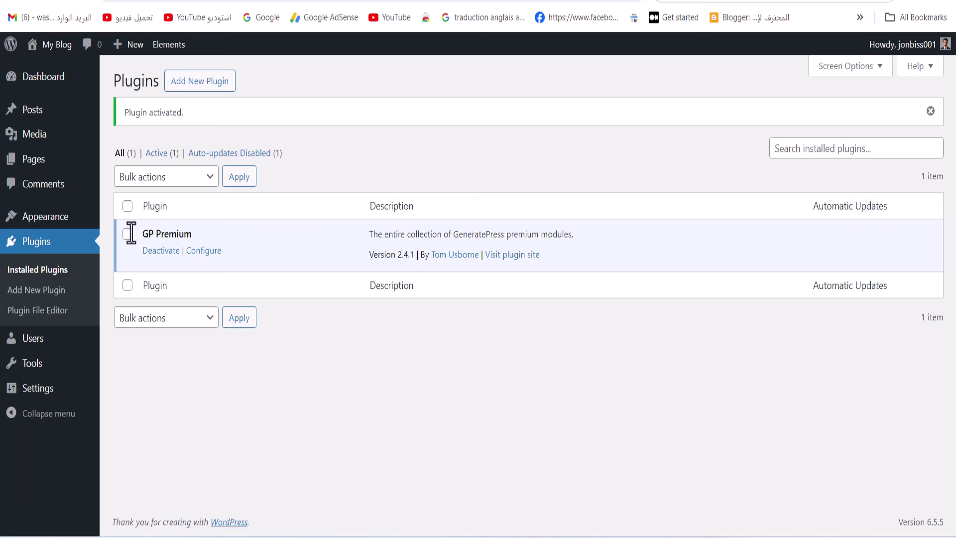
Go to Appearance > GeneratePress to reach the GP Premium modules list
click(50, 226)
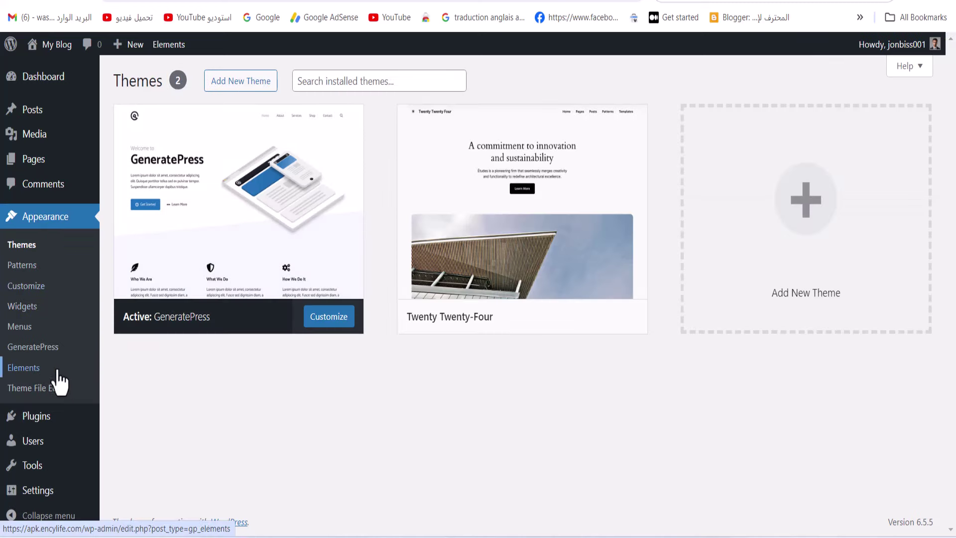
click(50, 354)
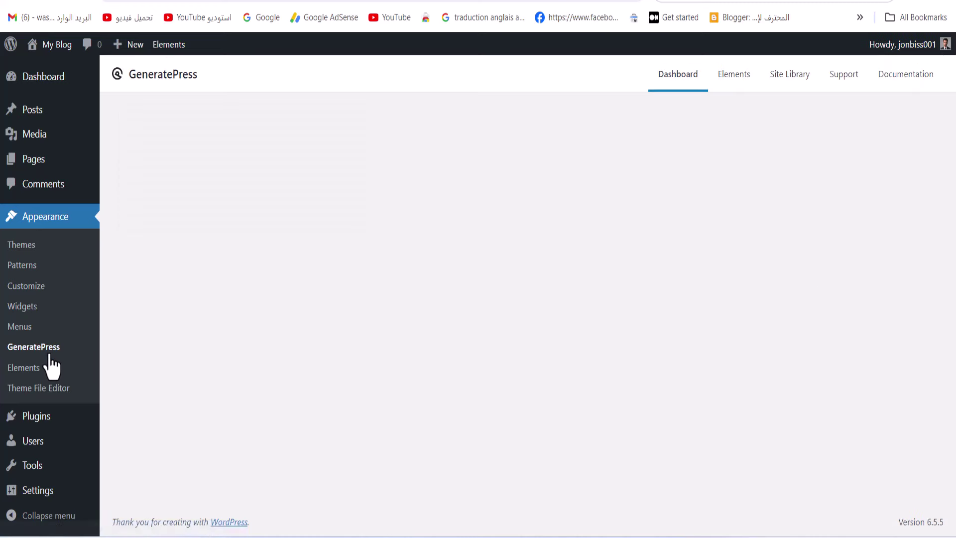
drag(353, 184, 225, 186)
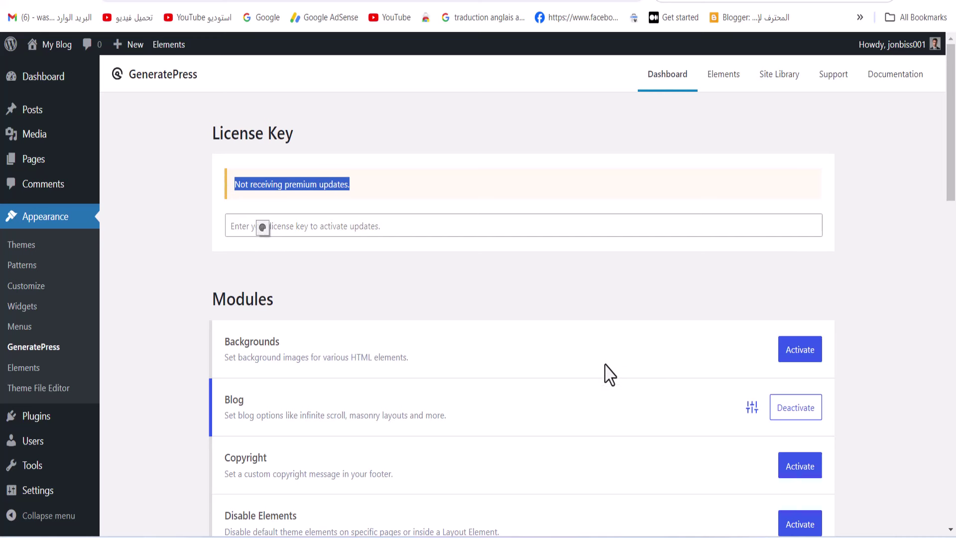
click(431, 235)
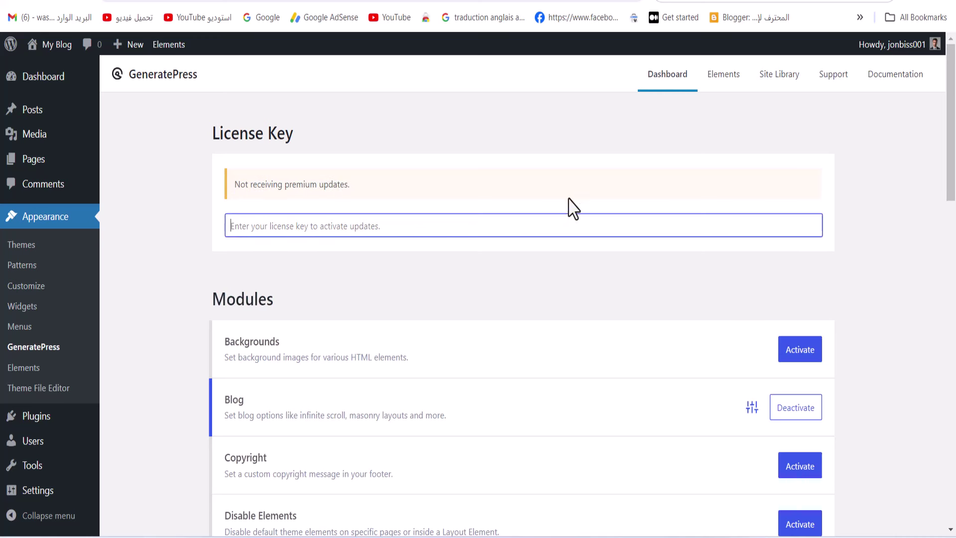
drag(293, 131, 189, 146)
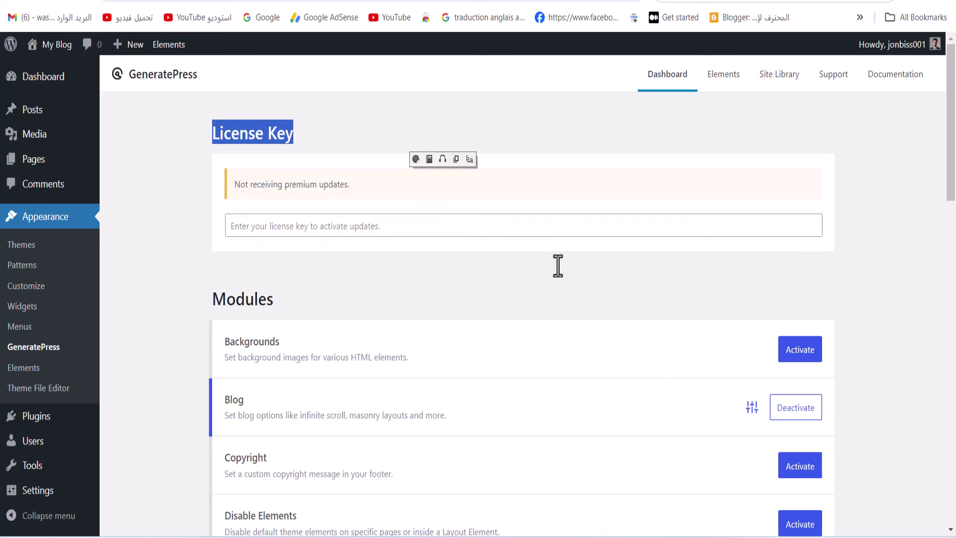
Deactivate the Blog, Elements, Menu Plus, Site Library and Spacing modules
click(794, 415)
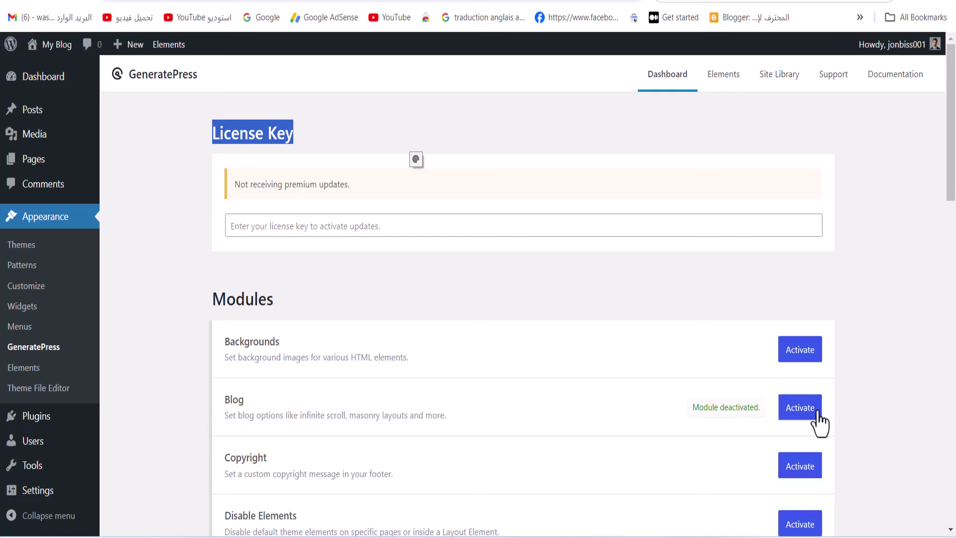
scroll(796, 421, down, 7)
click(779, 249)
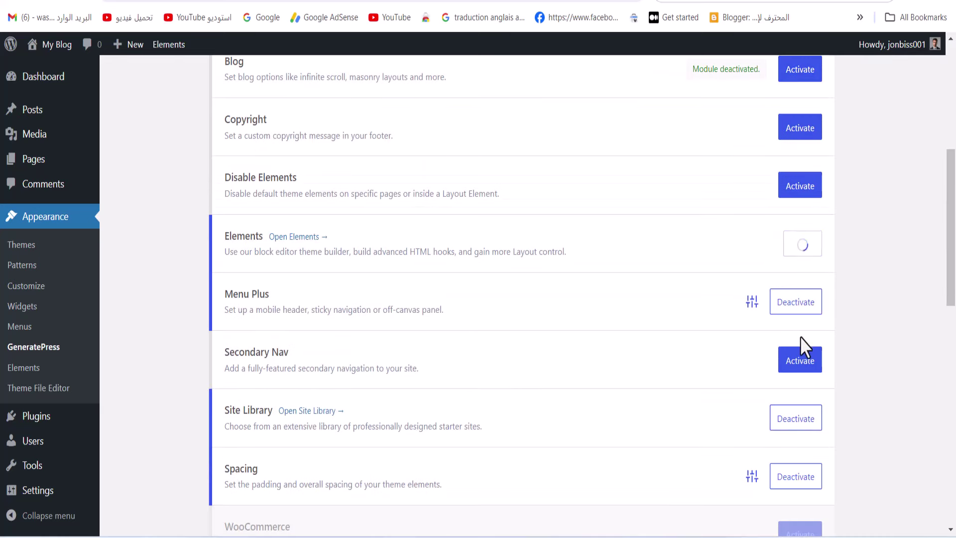
click(798, 309)
click(791, 420)
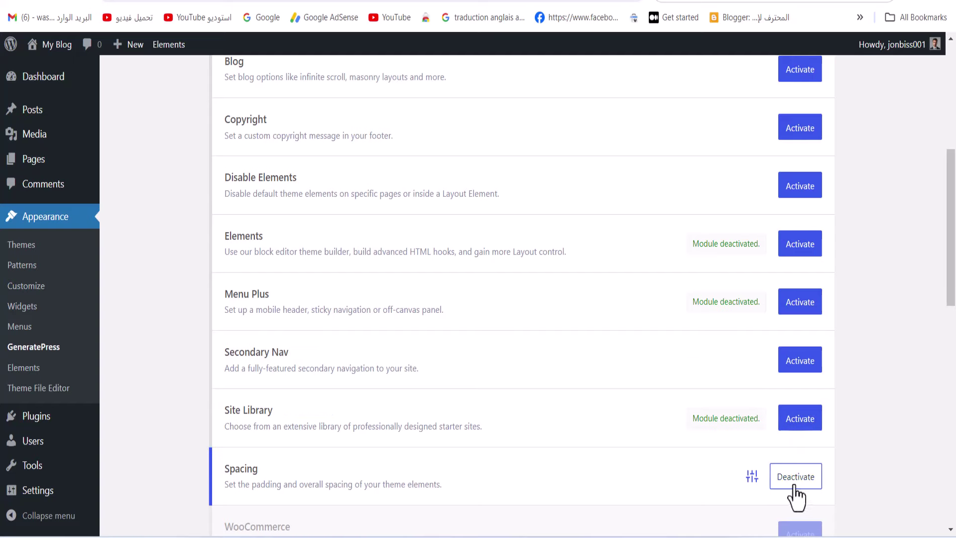
click(791, 481)
Activate the Copyright and Site Library modules
scroll(642, 438, down, 5)
scroll(729, 323, up, 5)
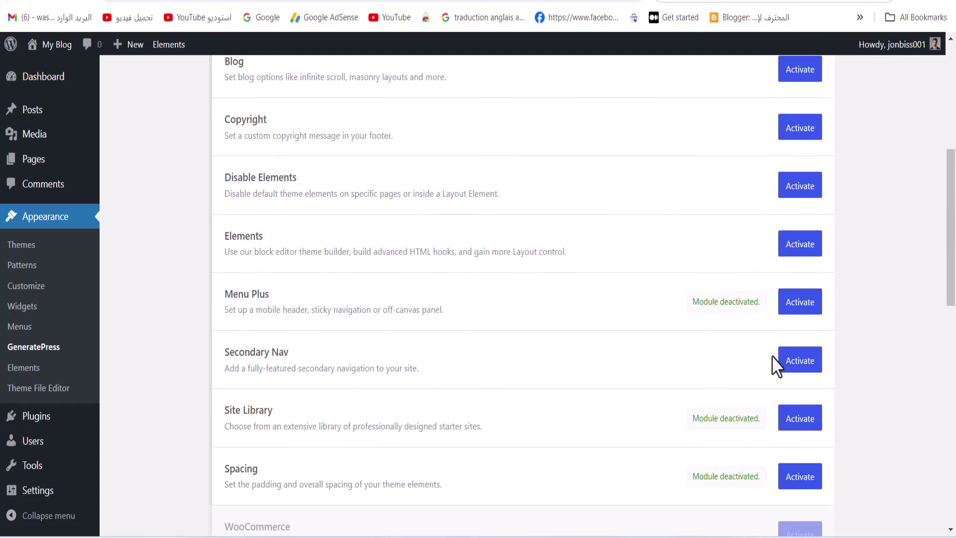
scroll(697, 382, down, 10)
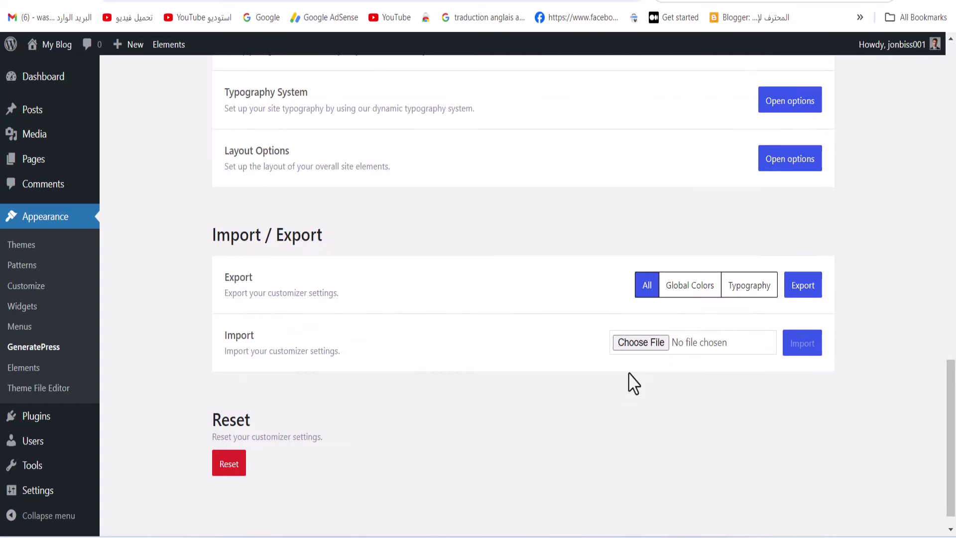
scroll(634, 383, up, 15)
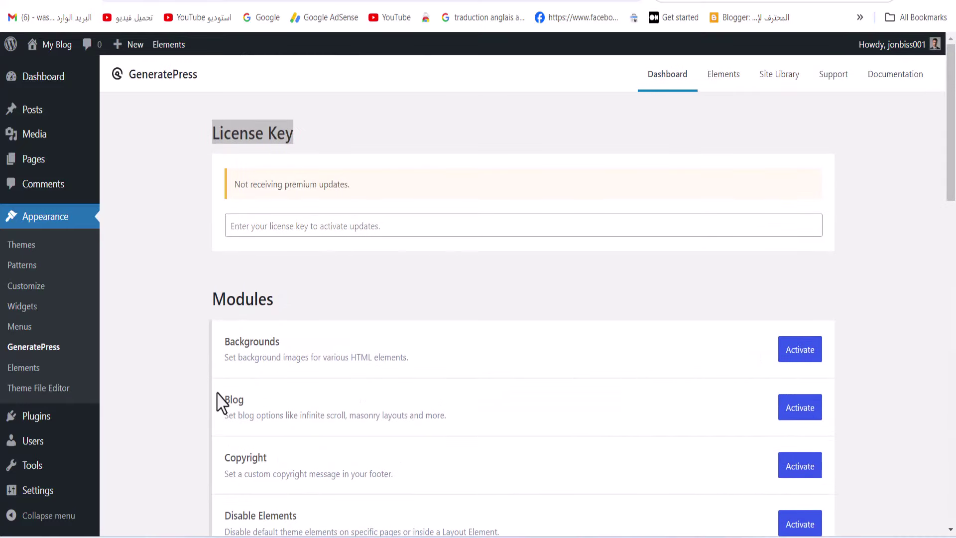
scroll(319, 401, down, 3)
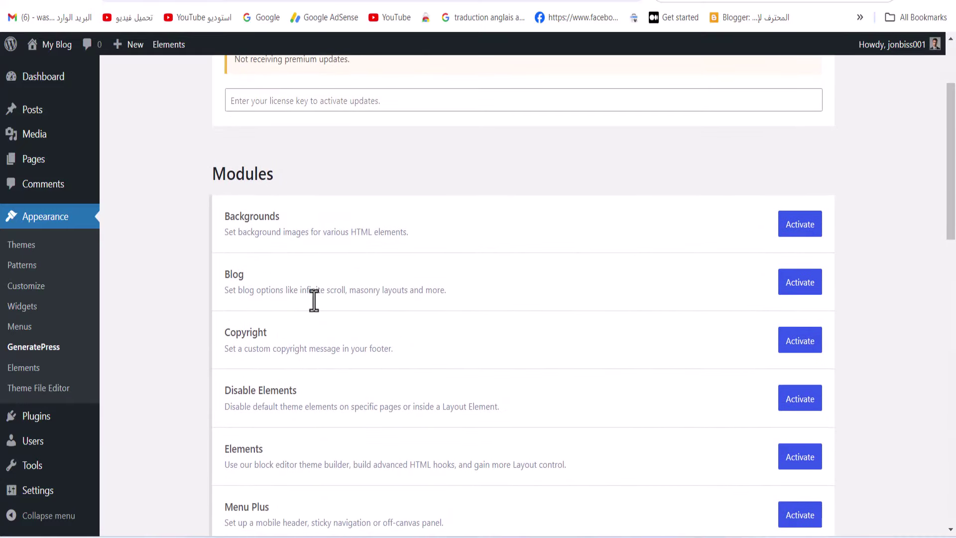
click(792, 347)
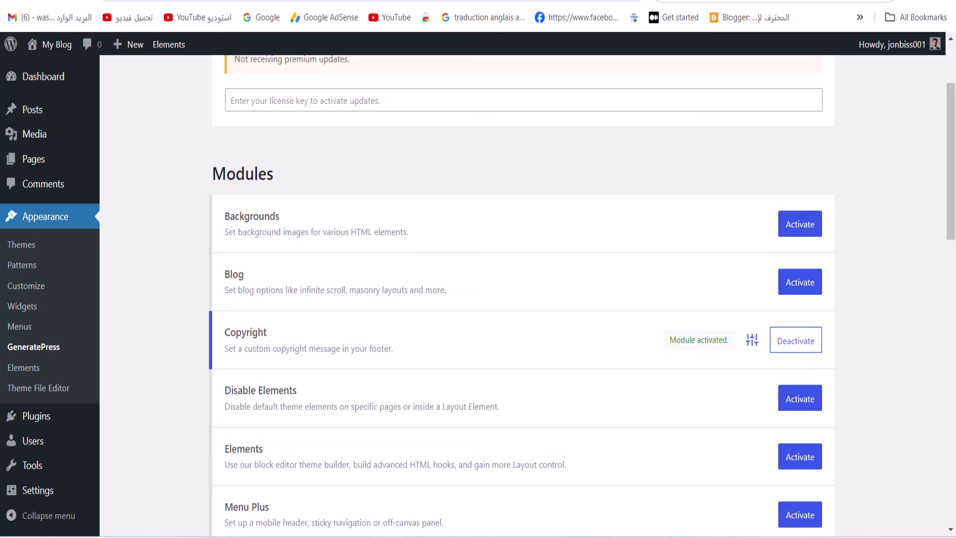
scroll(287, 293, down, 6)
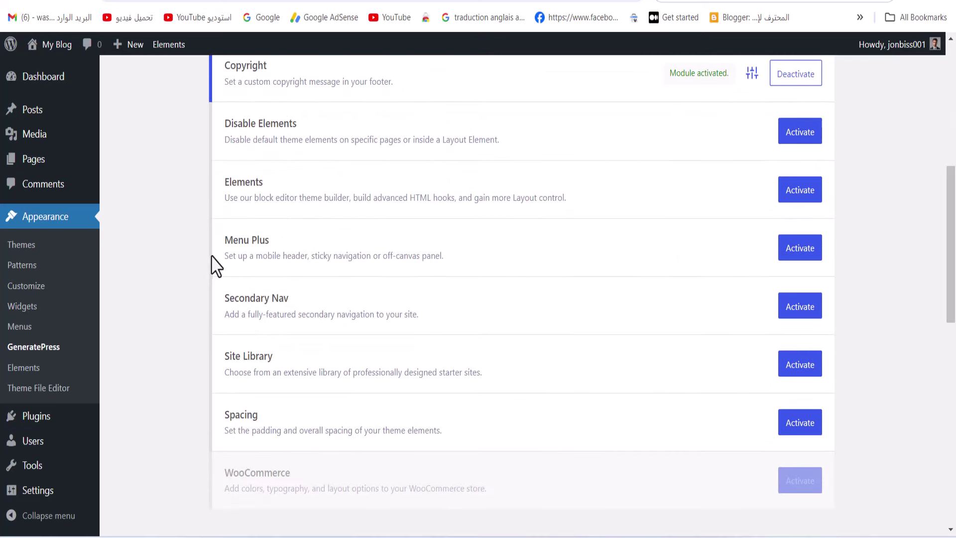
drag(226, 357, 319, 373)
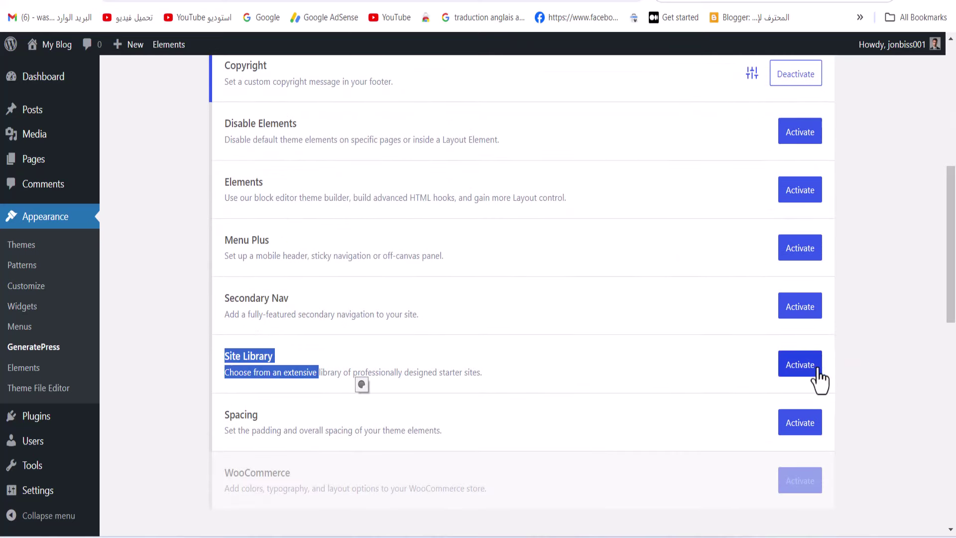
click(796, 380)
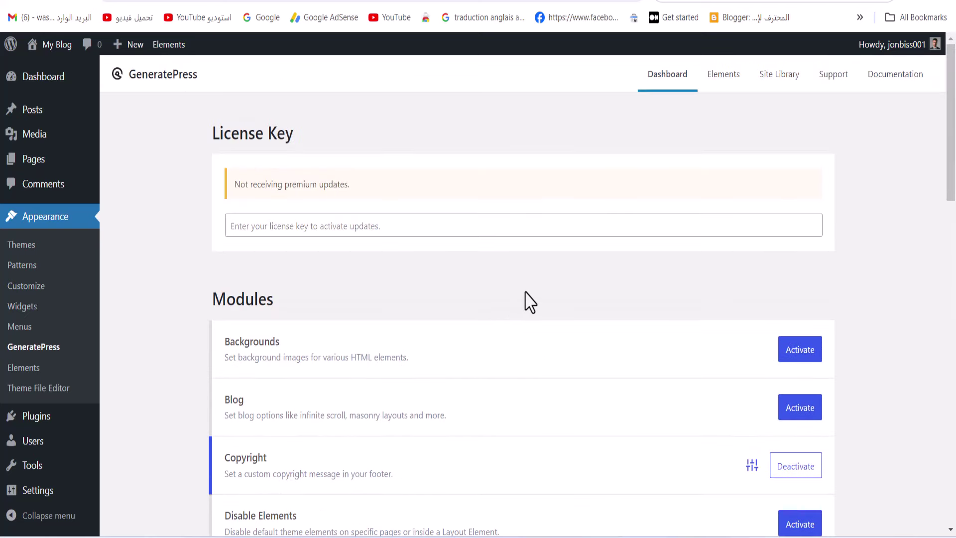
Open the Site Library, decline removing the previous import, and scroll to the Marketer card
click(779, 75)
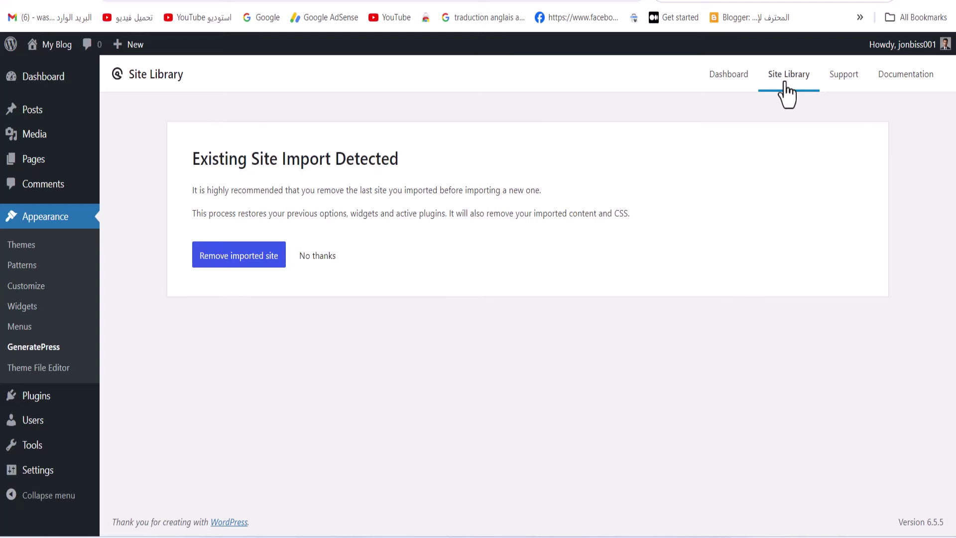
click(323, 255)
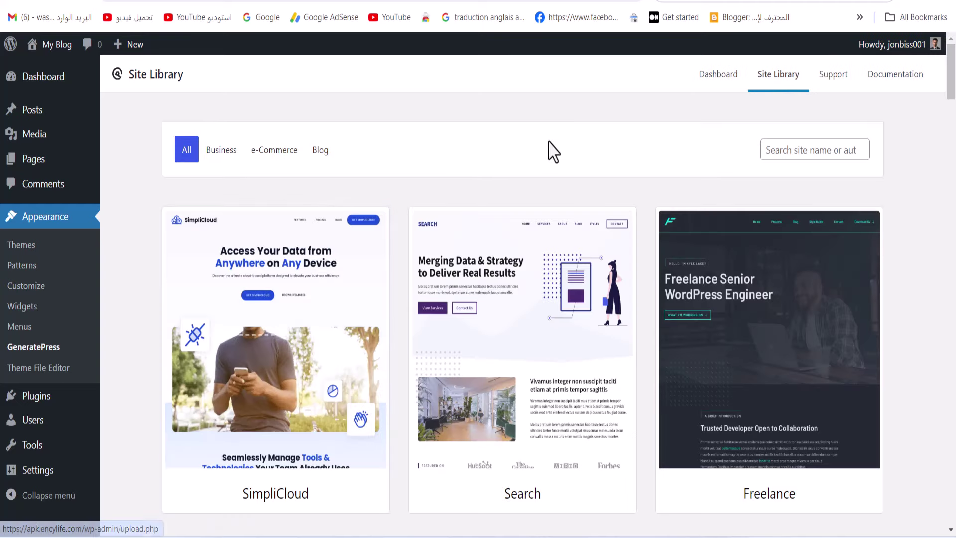
drag(954, 105, 952, 255)
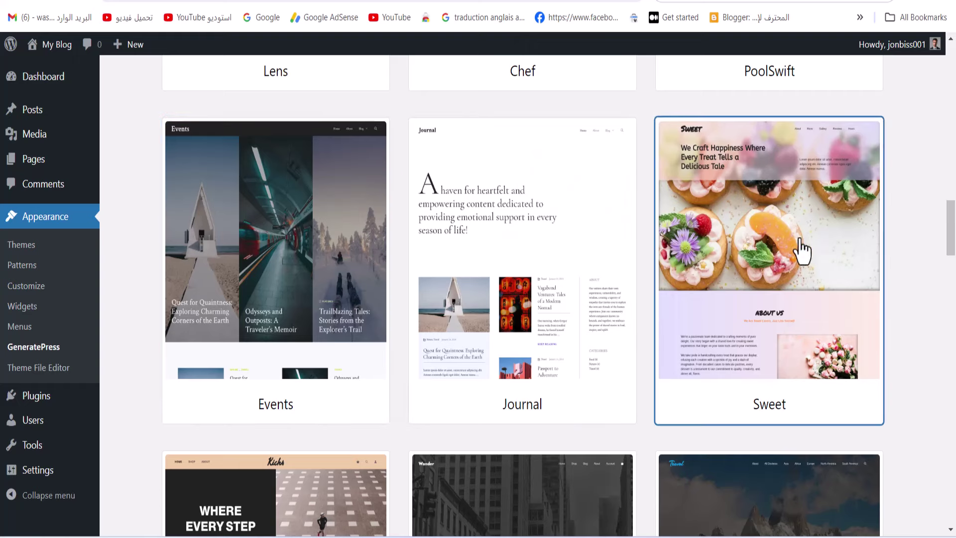
drag(949, 197, 955, 389)
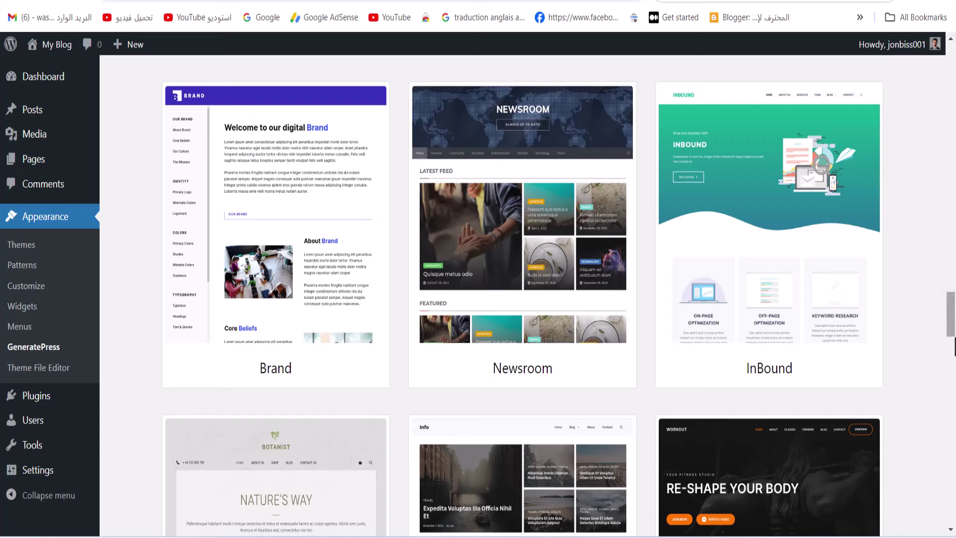
scroll(954, 346, down, 4)
scroll(953, 344, down, 8)
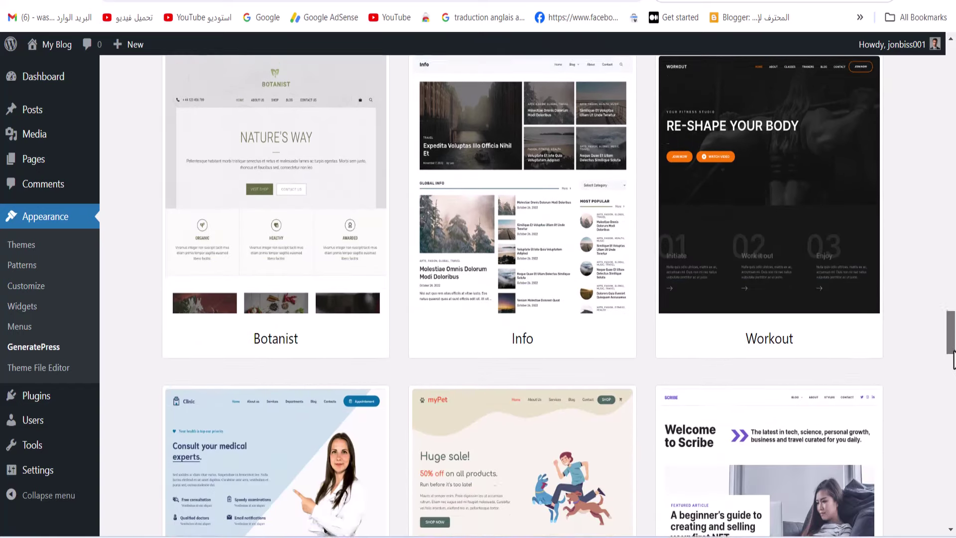
scroll(952, 376, down, 5)
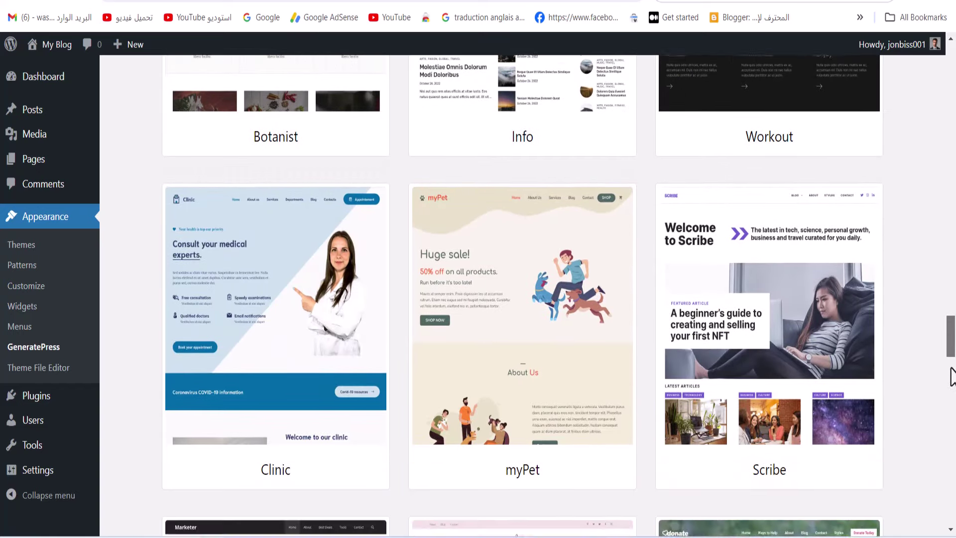
scroll(949, 398, down, 4)
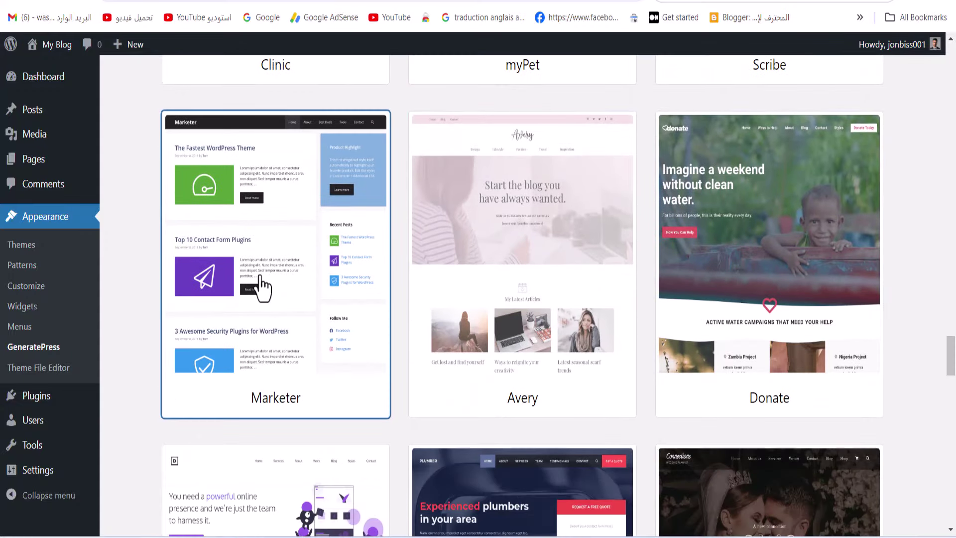
Start the Marketer site setup, accept 'I understand', and run Begin Import until Import Complete
click(259, 279)
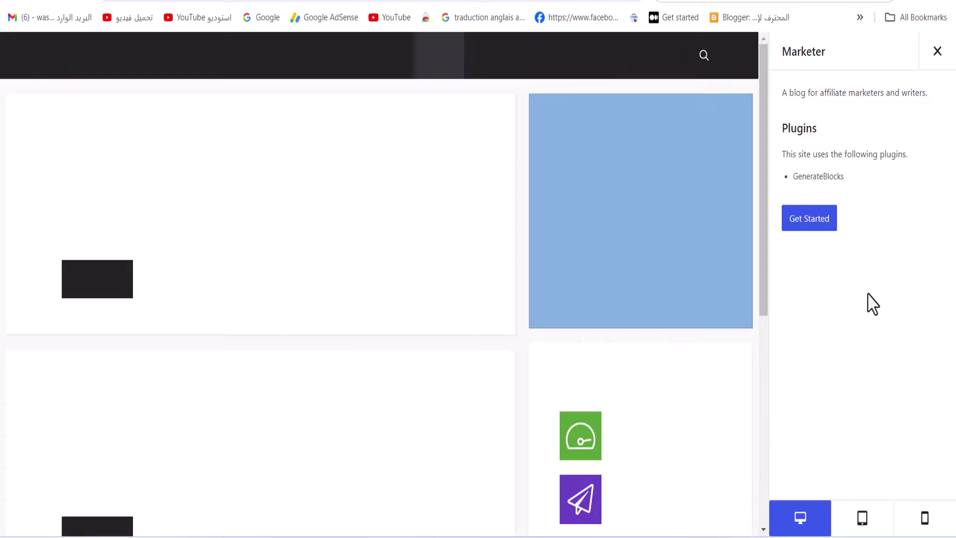
drag(36, 131, 302, 182)
click(808, 234)
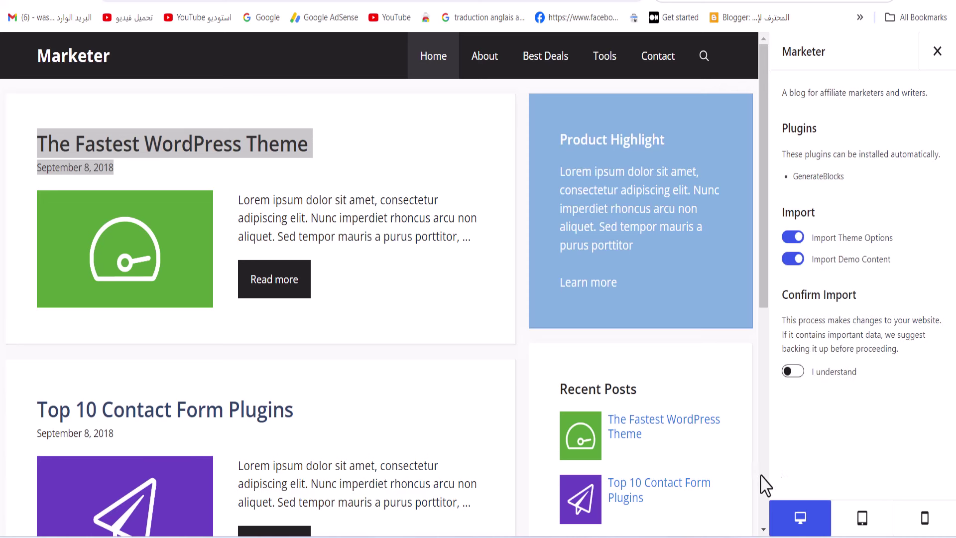
click(799, 376)
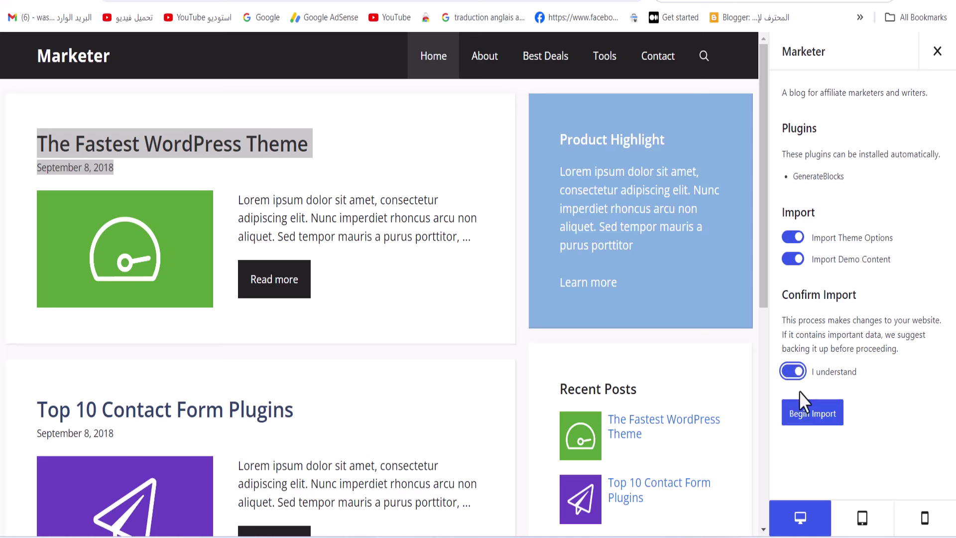
click(808, 422)
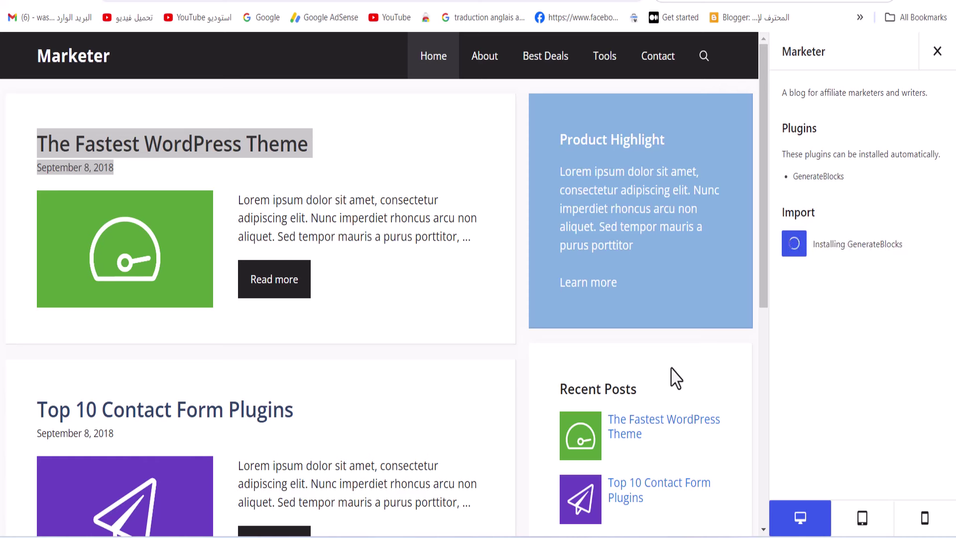
scroll(184, 305, down, 5)
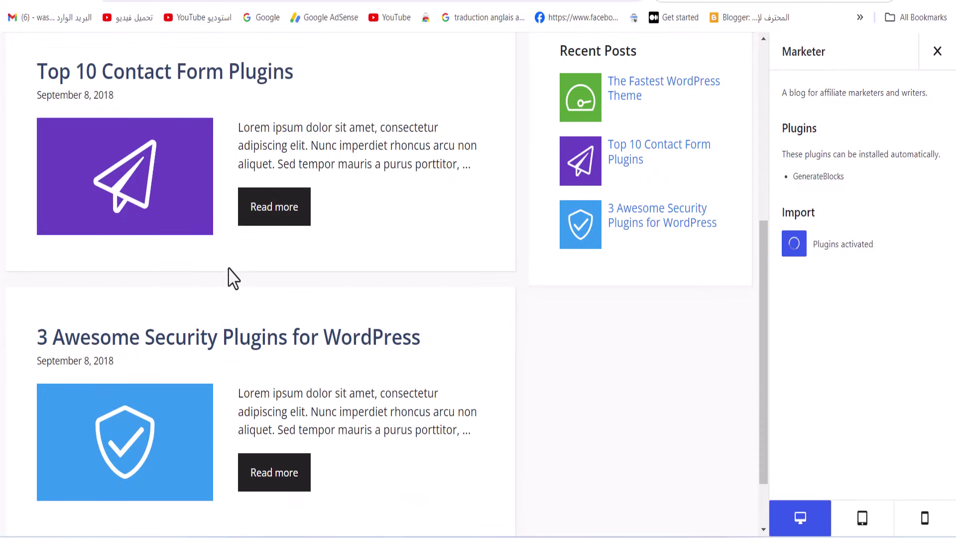
scroll(229, 269, up, 5)
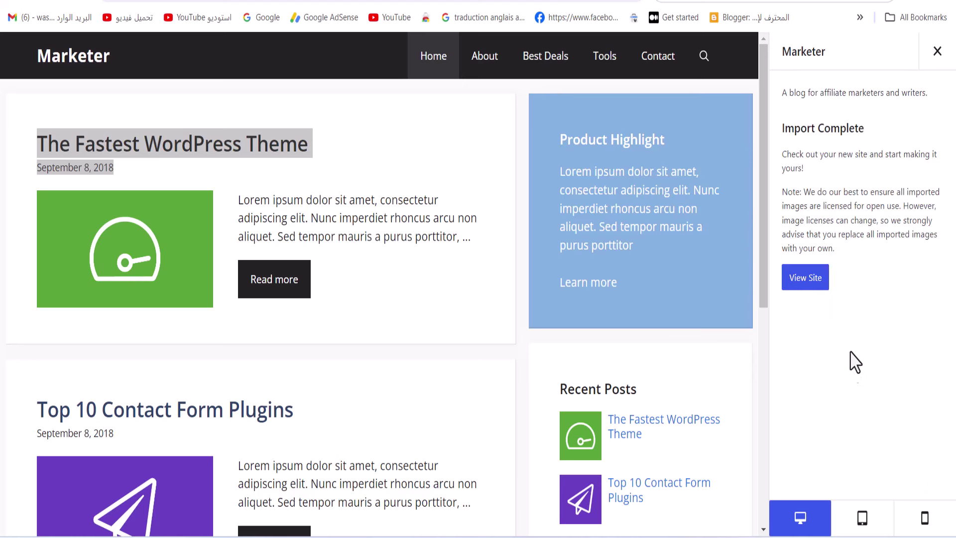
Open the imported site from View Site in a new browser tab, then return
right_click(805, 278)
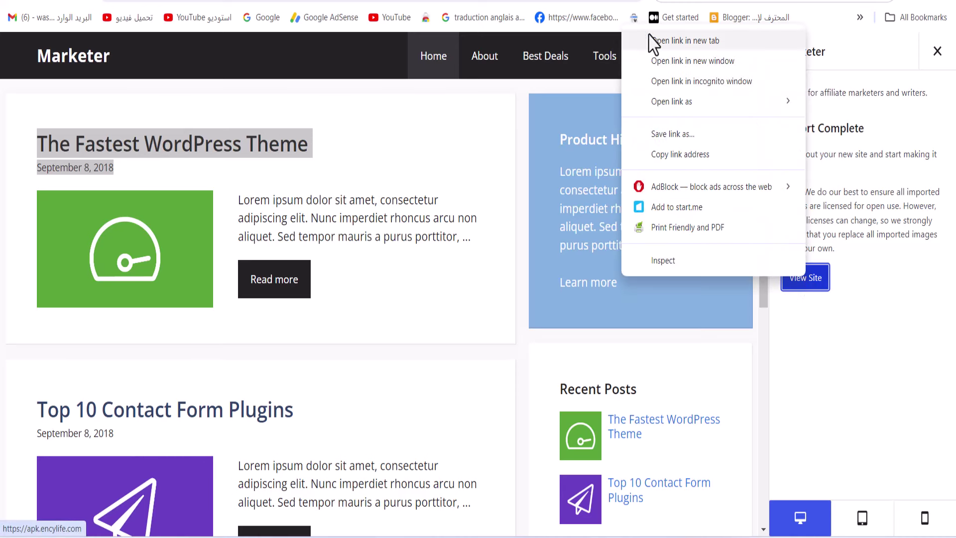
click(653, 40)
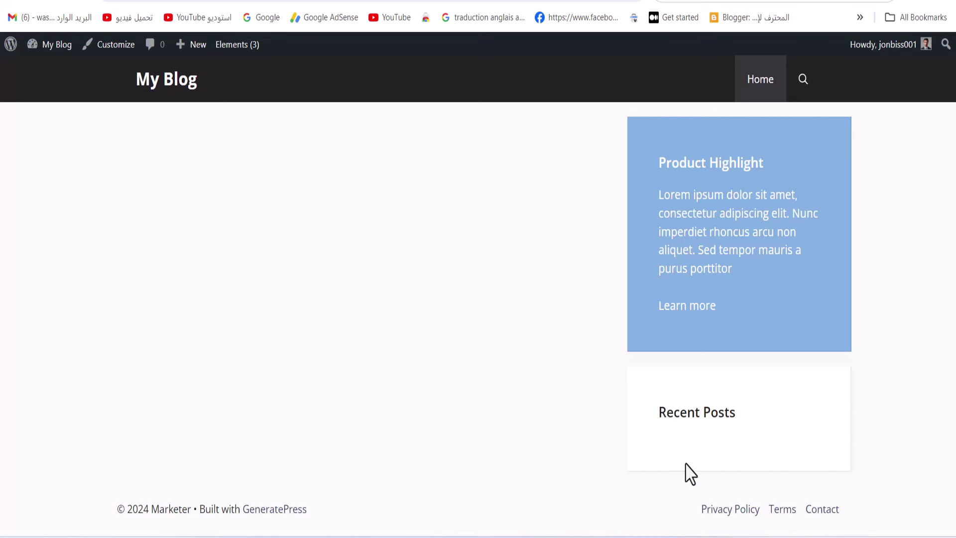
key(ctrl+w)
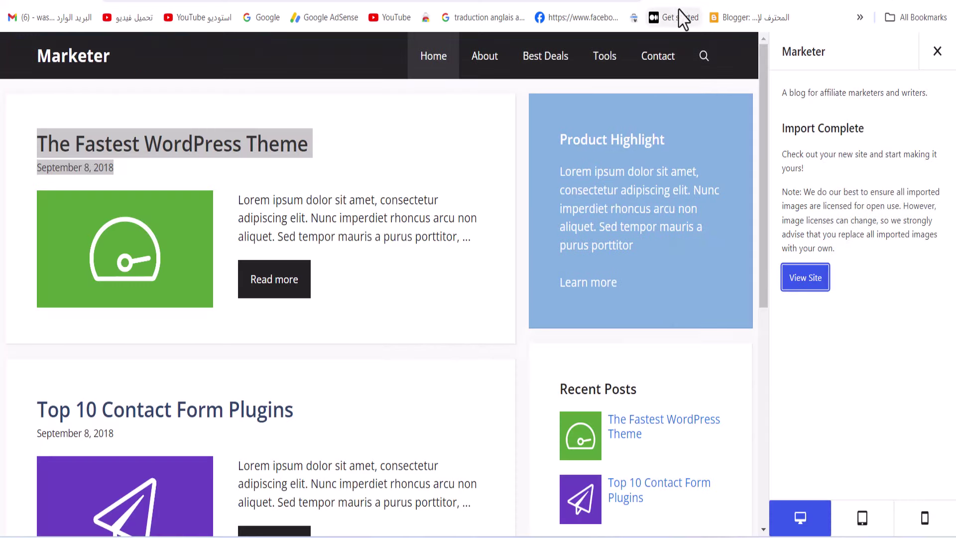
scroll(258, 277, down, 10)
scroll(262, 277, up, 10)
Close the Marketer preview and choose No thanks to return to the Site Library
click(936, 52)
click(307, 257)
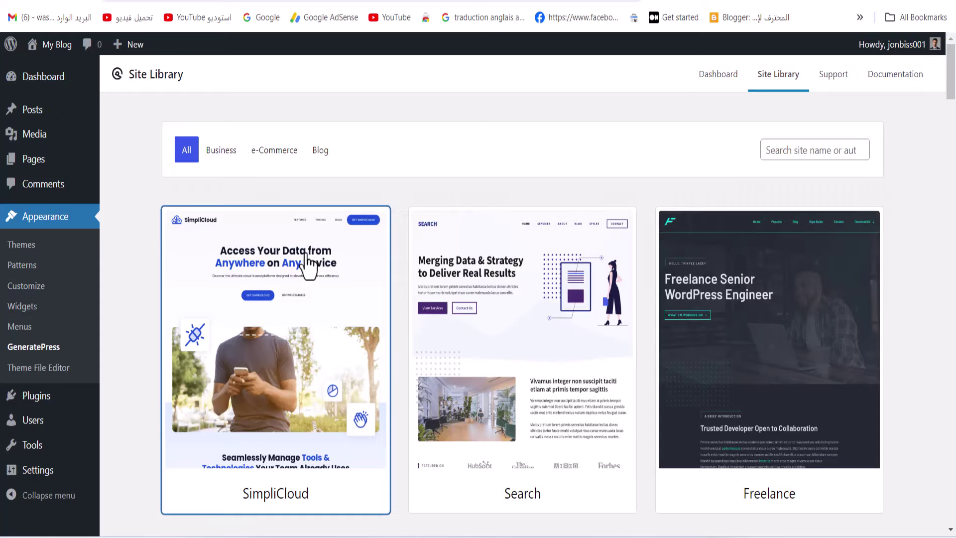
scroll(256, 284, down, 10)
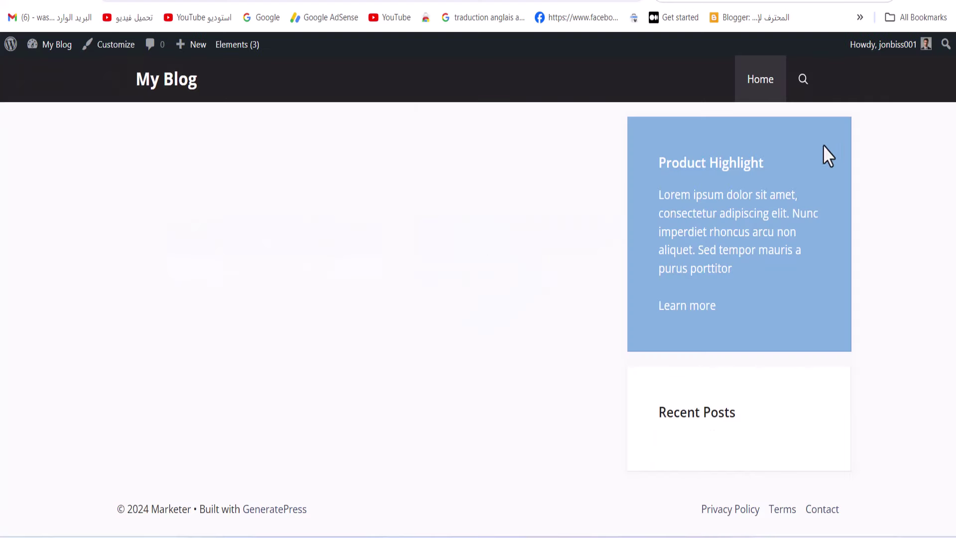
drag(824, 146, 717, 322)
triple_click(741, 418)
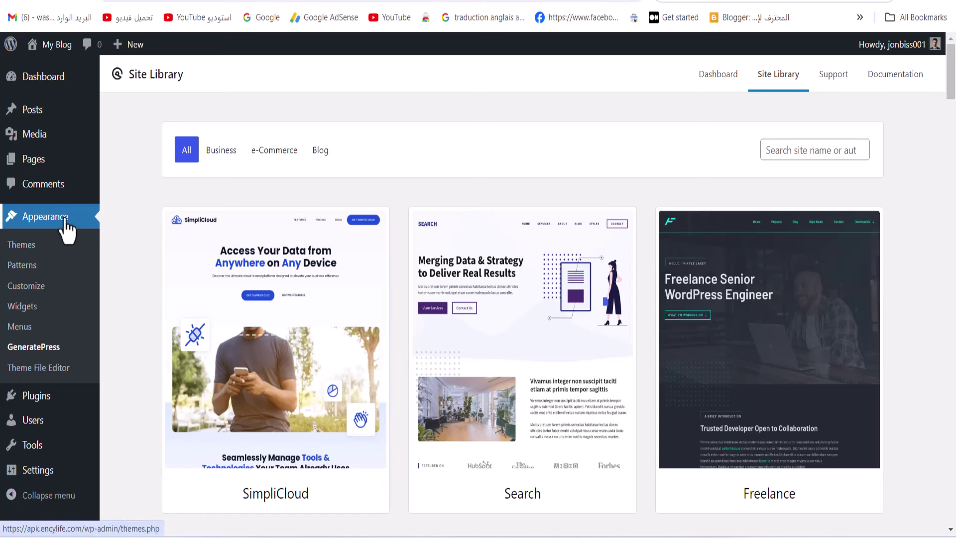
Delete the Product Highlight widget from the Right Sidebar and click Update
click(14, 313)
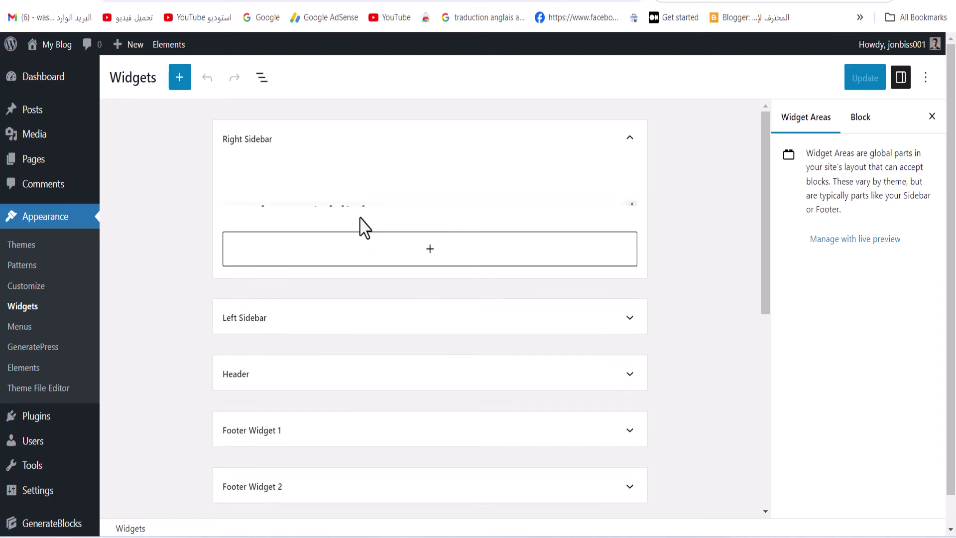
click(365, 219)
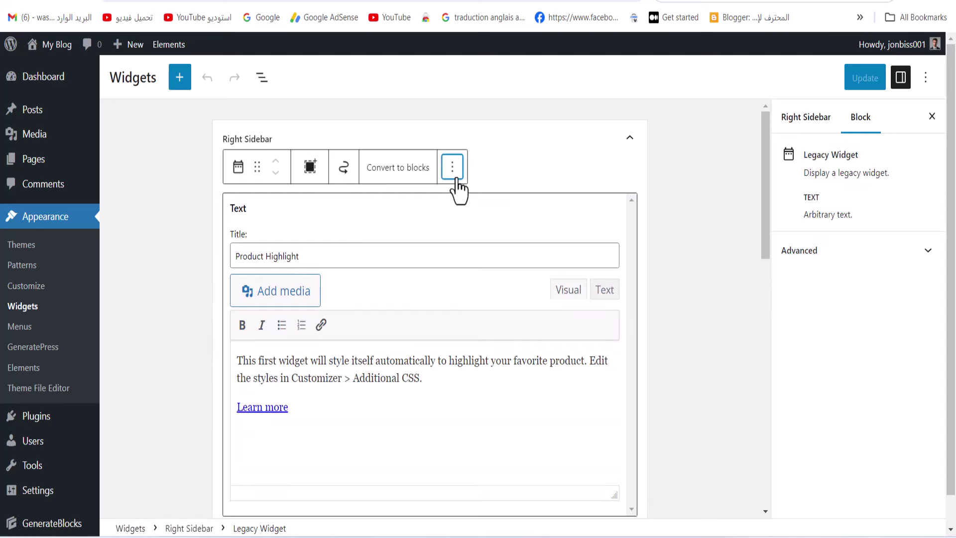
click(452, 168)
click(486, 446)
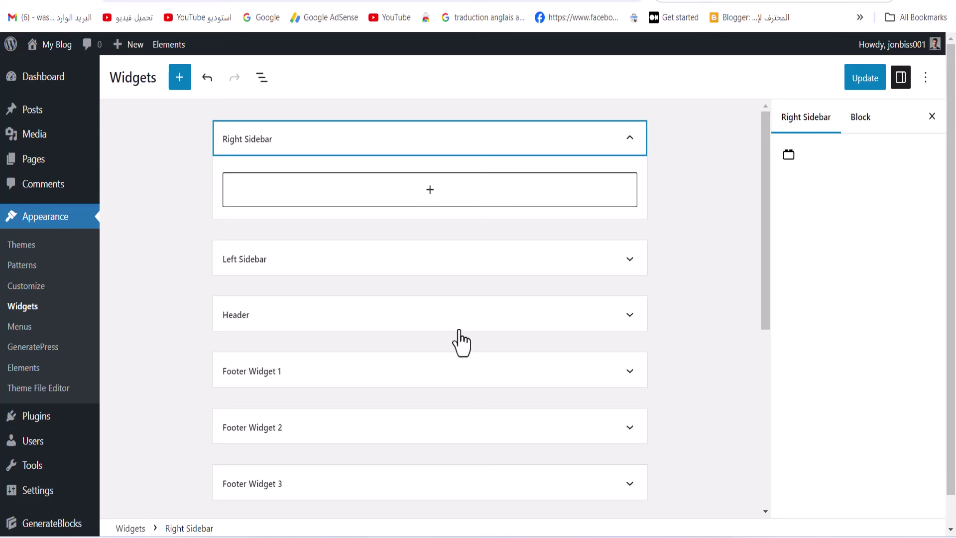
click(861, 81)
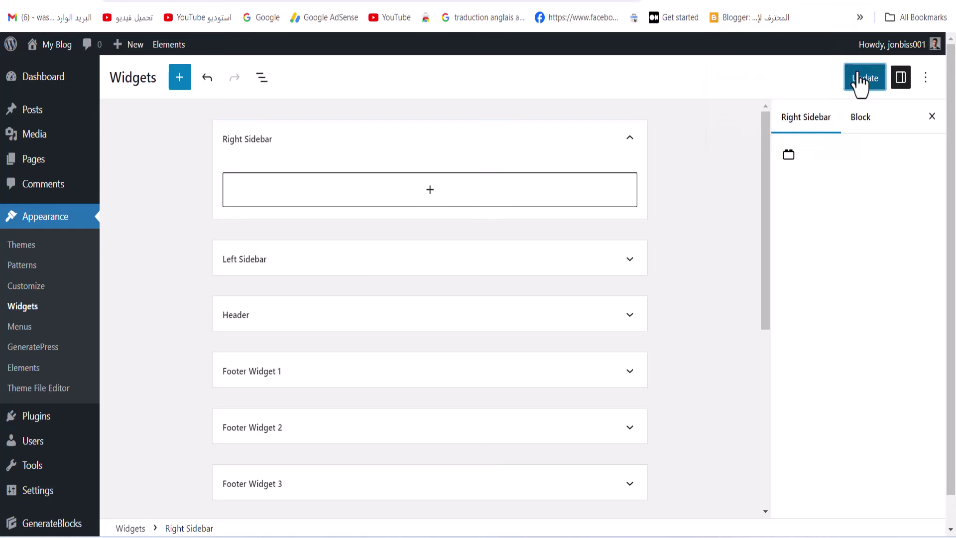
click(717, 2)
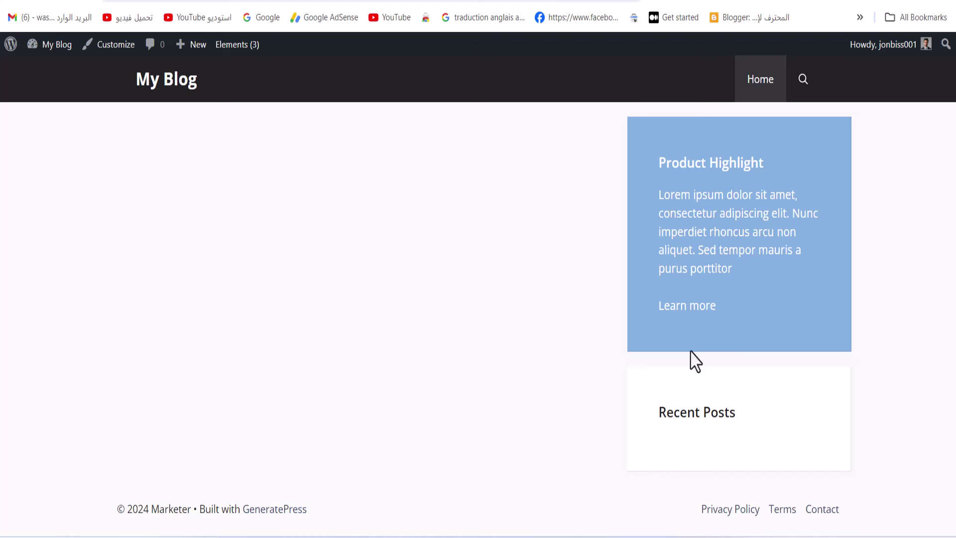
Clear every cookie for the blog page with Cookie-Editor's Delete All, then go back to Widgets
click(795, 5)
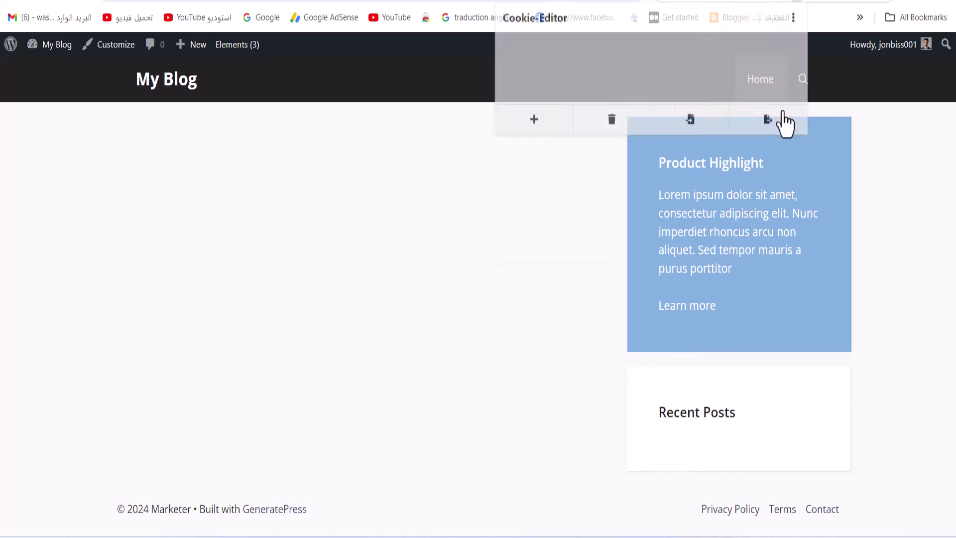
click(603, 254)
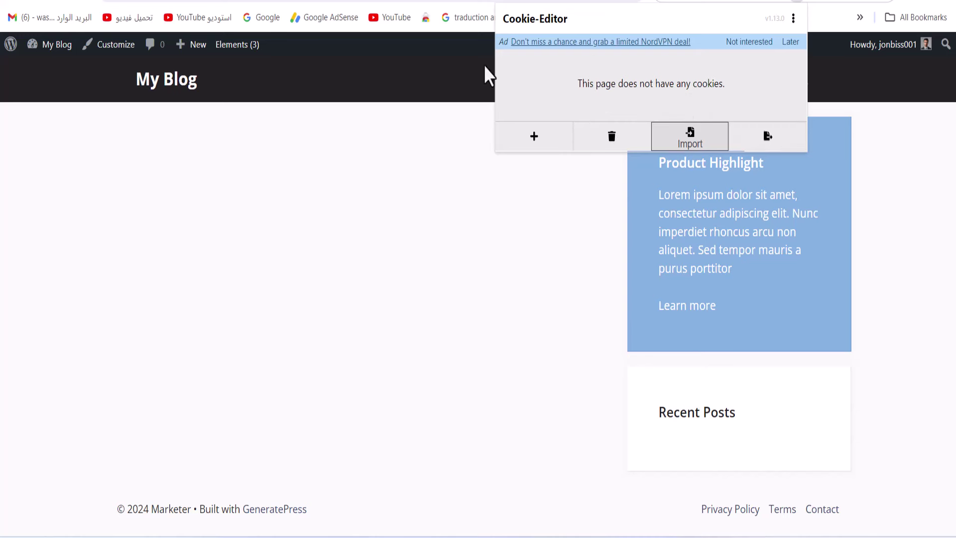
click(67, 5)
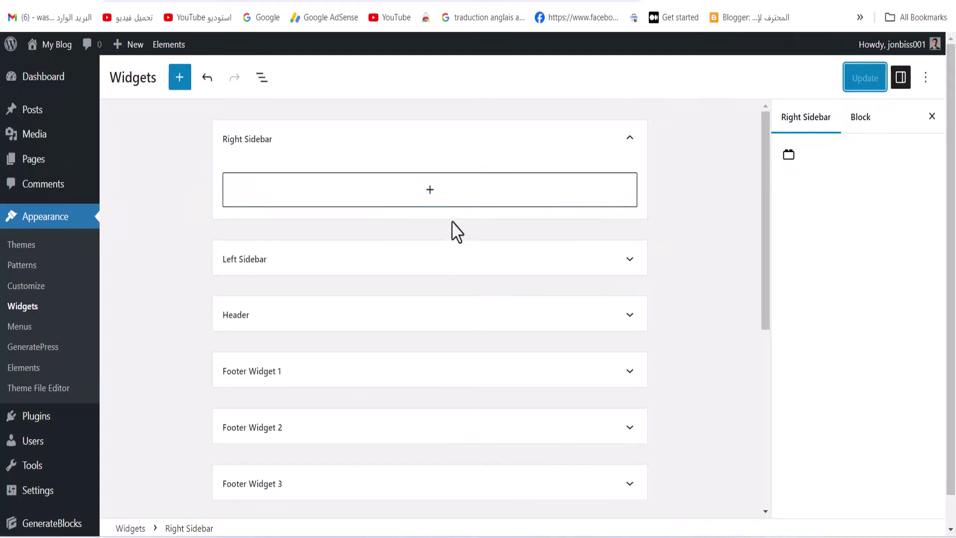
Re-expand the Right Sidebar widget area in the Widgets editor
scroll(712, 319, down, 6)
click(720, 473)
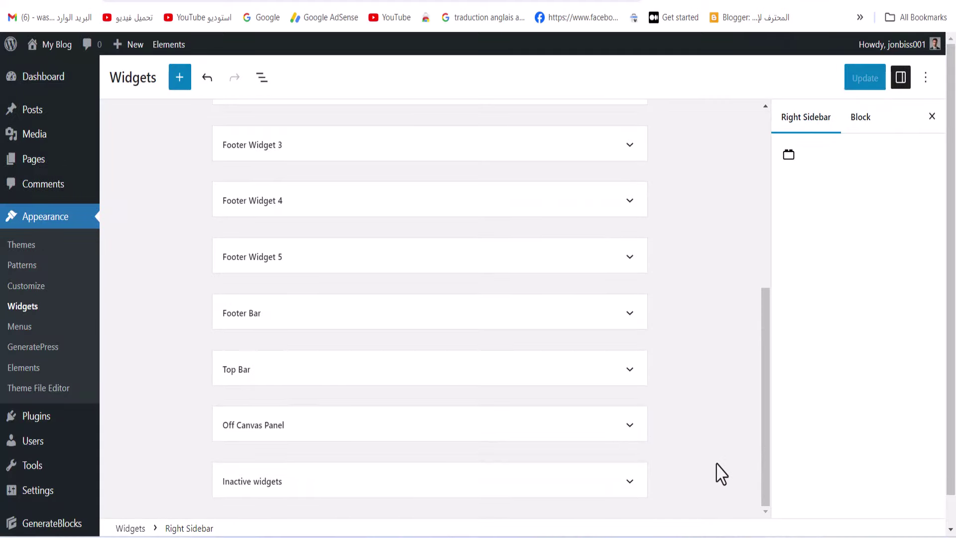
scroll(685, 446, up, 7)
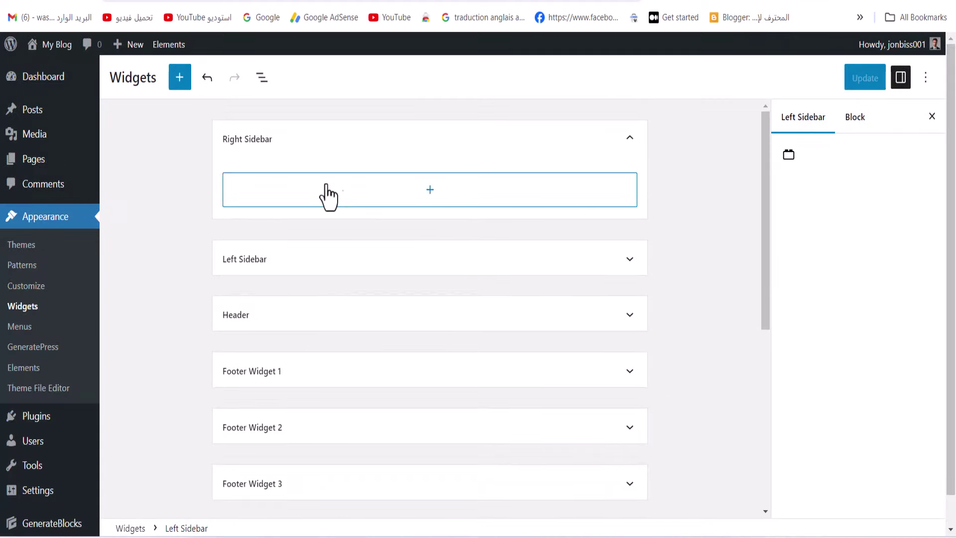
click(611, 152)
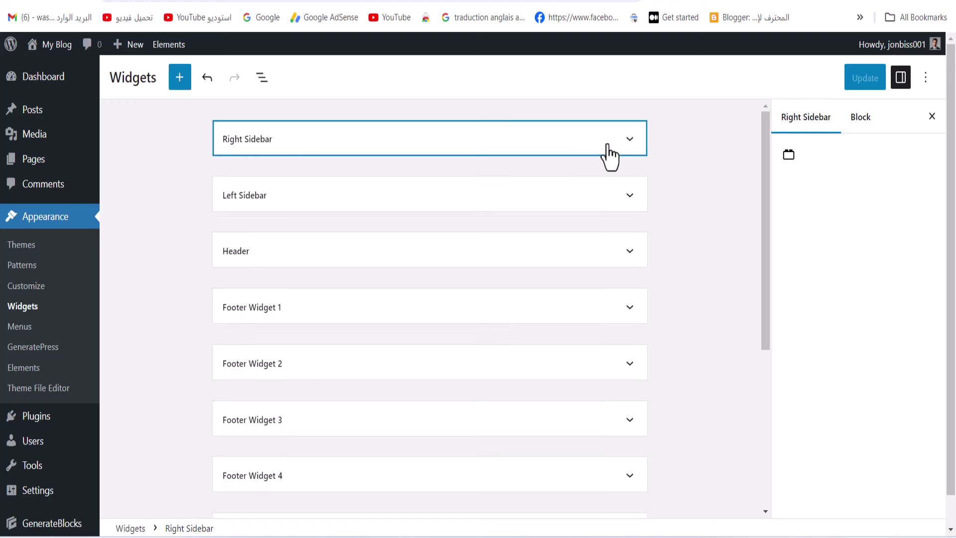
click(362, 153)
Insert a Search block into the Right Sidebar using block search 'se' and click Update
click(395, 203)
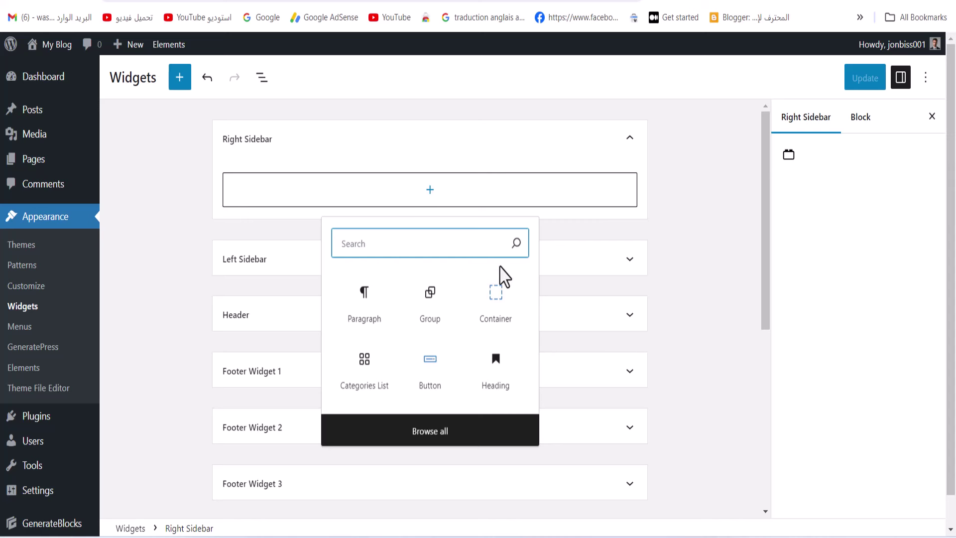
text(سث)
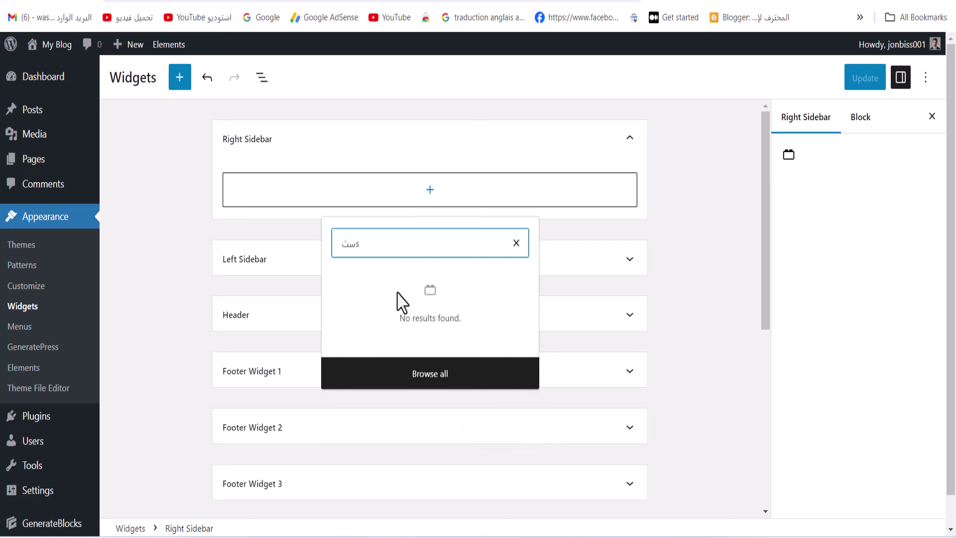
click(357, 242)
text(s)
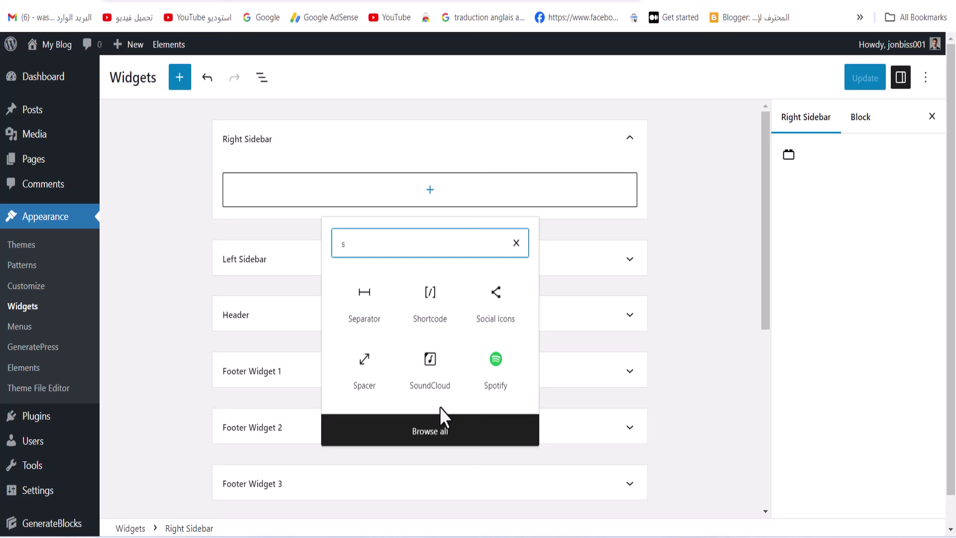
text(h)
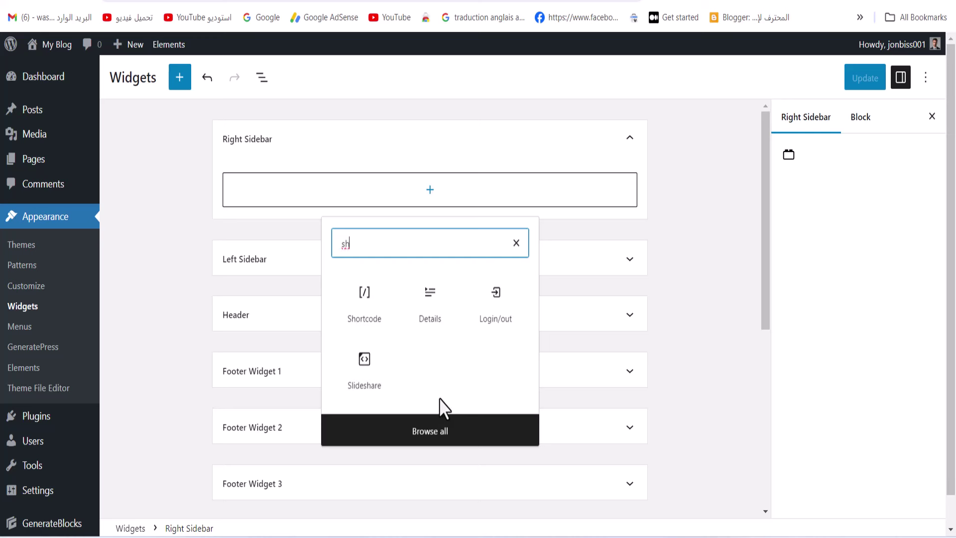
key(BackSpace)
text(e)
click(413, 305)
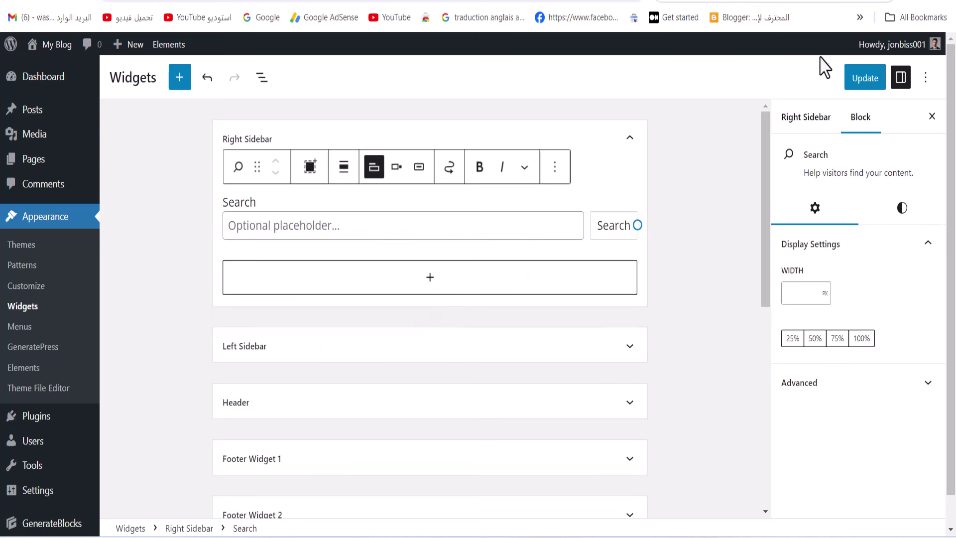
click(868, 80)
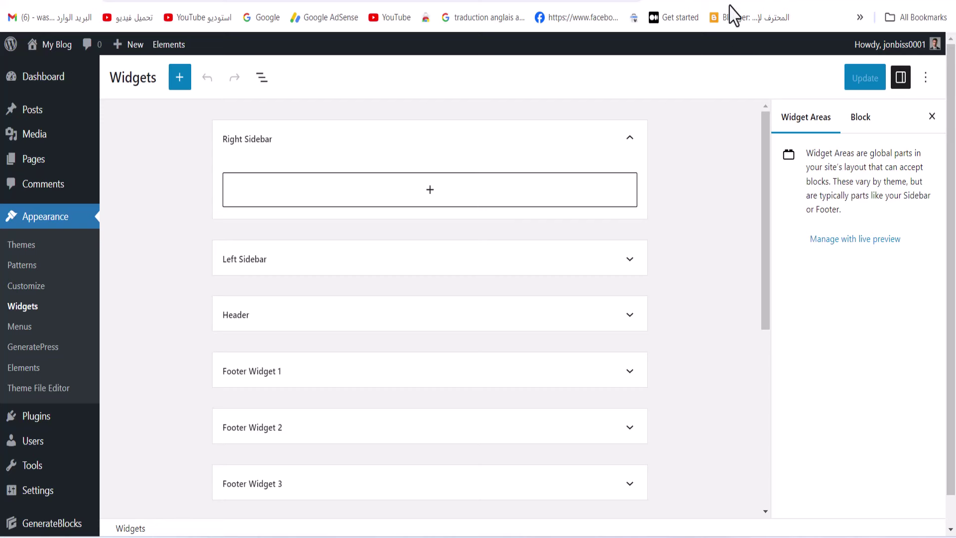
click(736, 2)
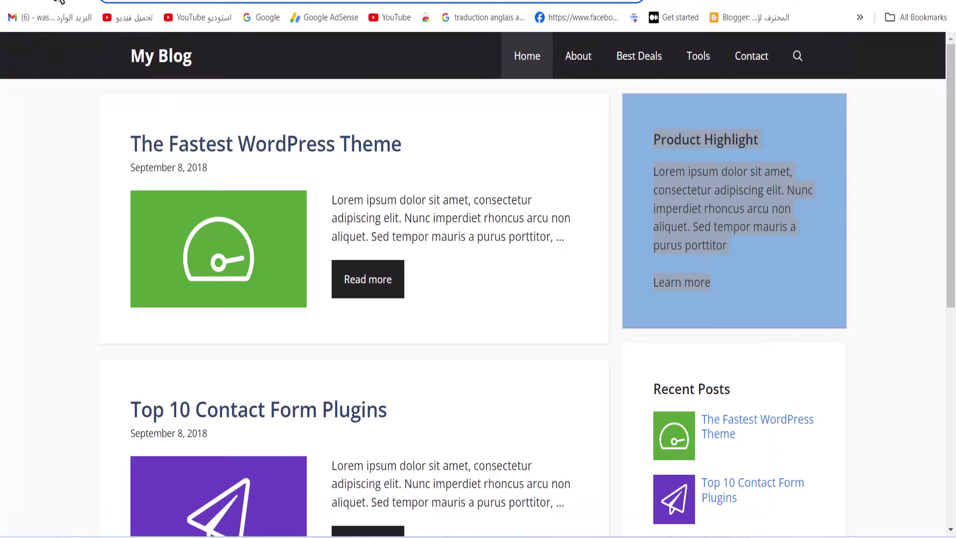
Scroll the blog's front page, then switch back to the Widgets editor tab
drag(655, 134, 732, 480)
scroll(433, 324, down, 5)
scroll(732, 480, up, 6)
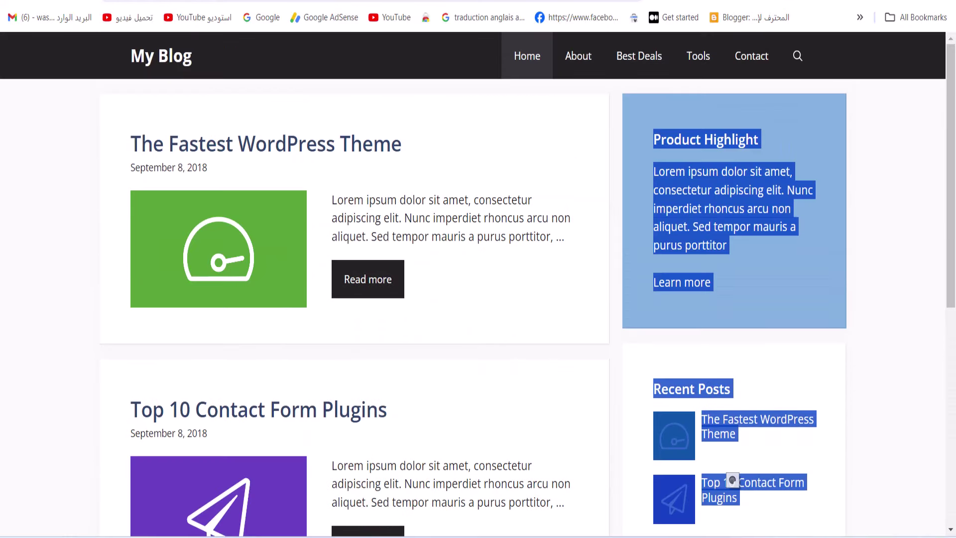
click(736, 1)
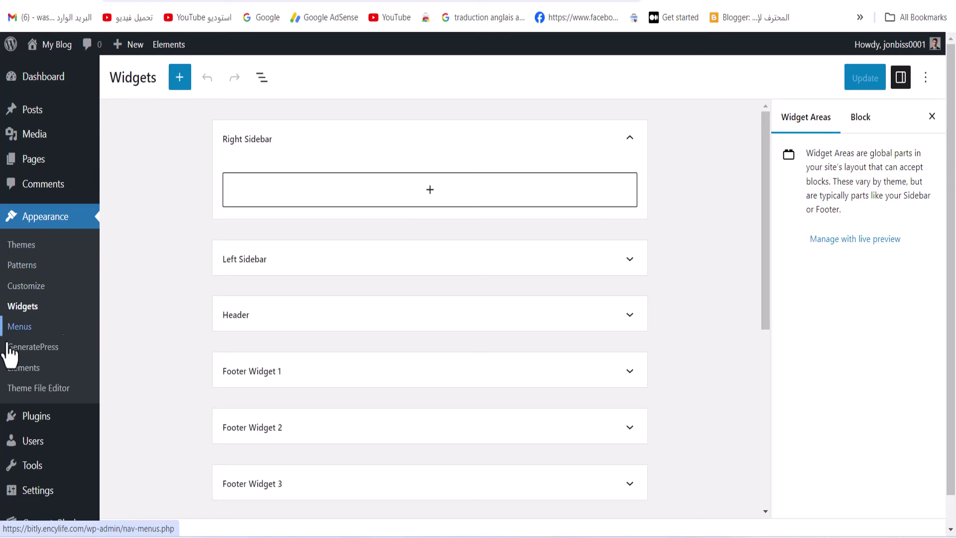
Move the Sidebar and Site footer elements to Trash via Bulk actions in Appearance > Elements
click(27, 378)
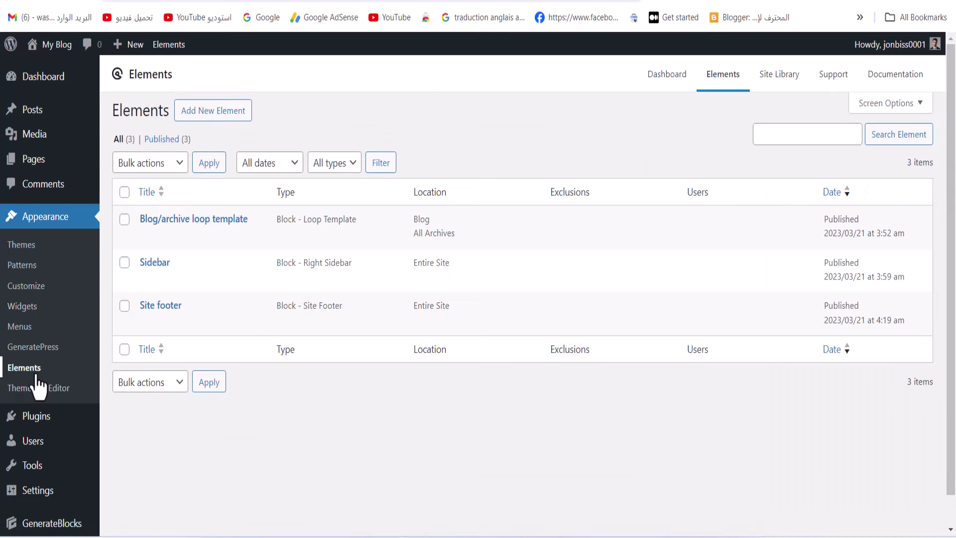
click(125, 305)
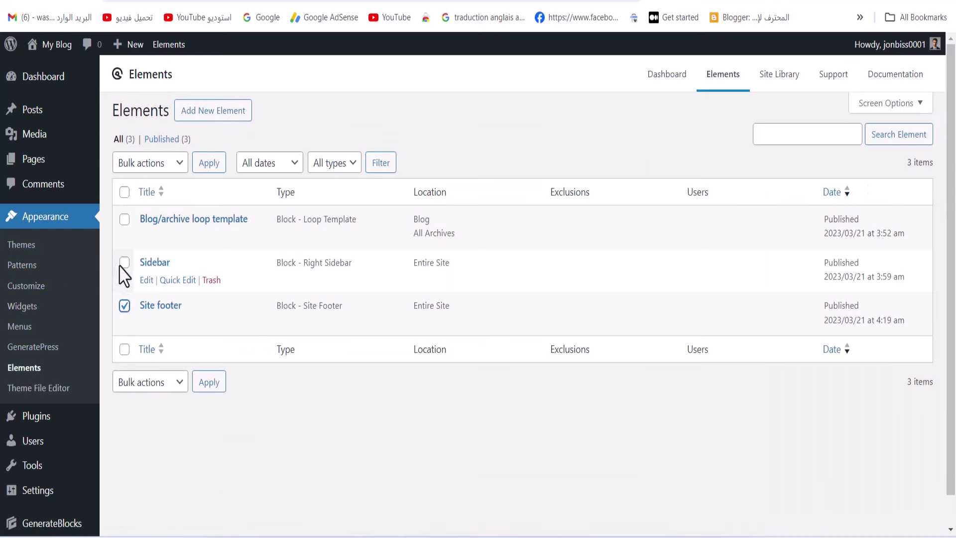
click(125, 262)
click(152, 163)
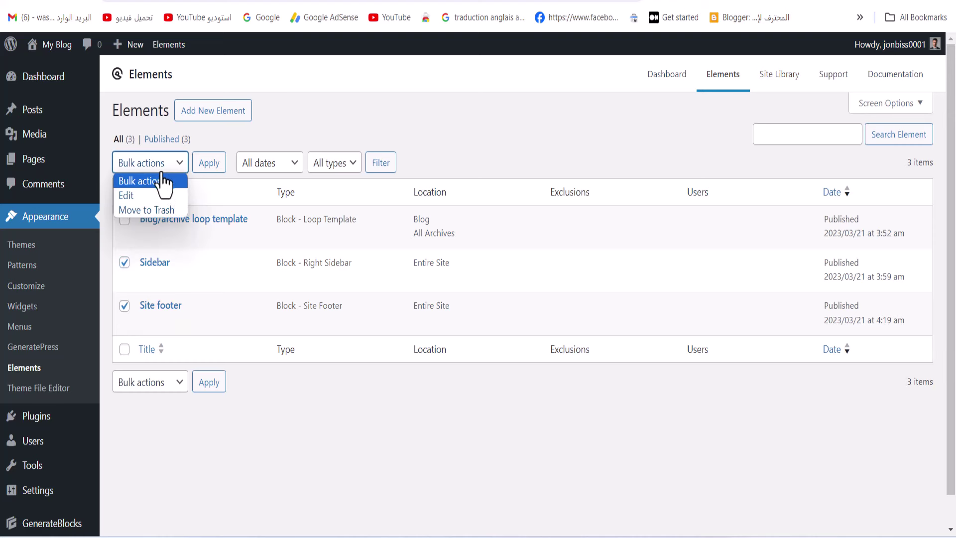
click(136, 208)
click(209, 164)
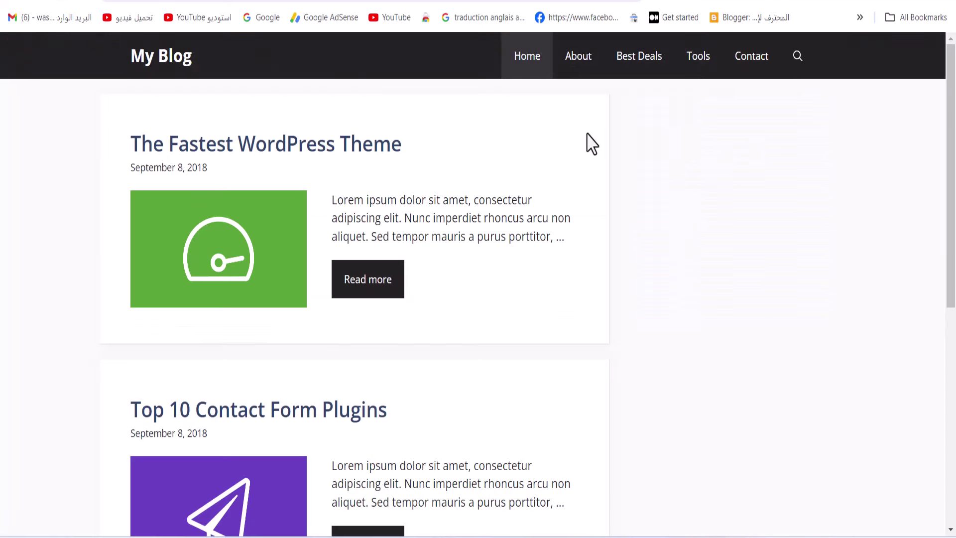
drag(413, 145, 131, 147)
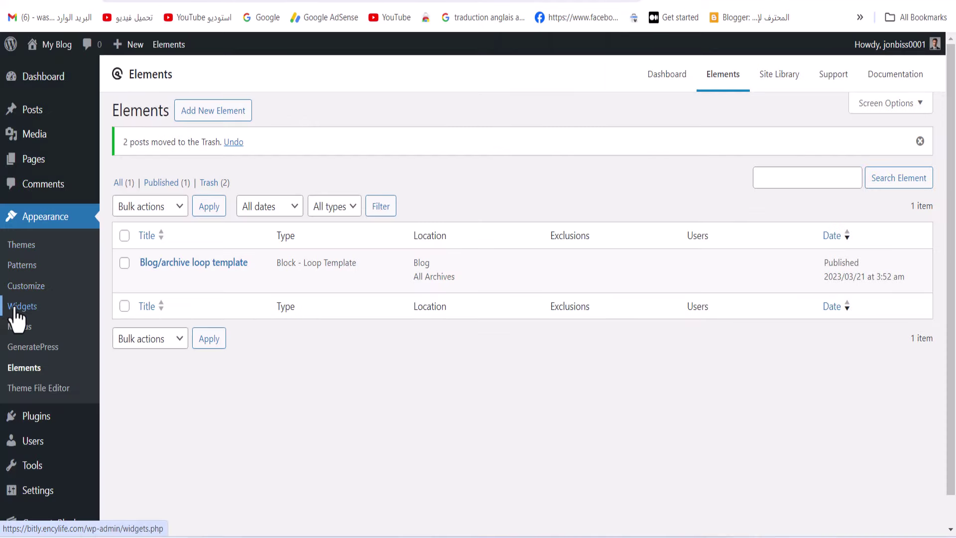
Insert a Search block into the Right Sidebar via search 'se', Update, and reload the front page
click(15, 308)
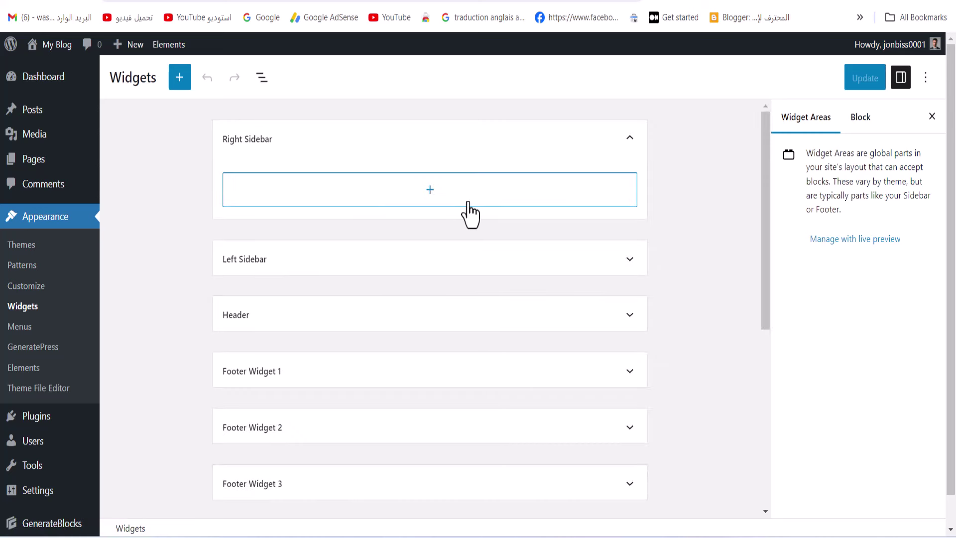
click(431, 199)
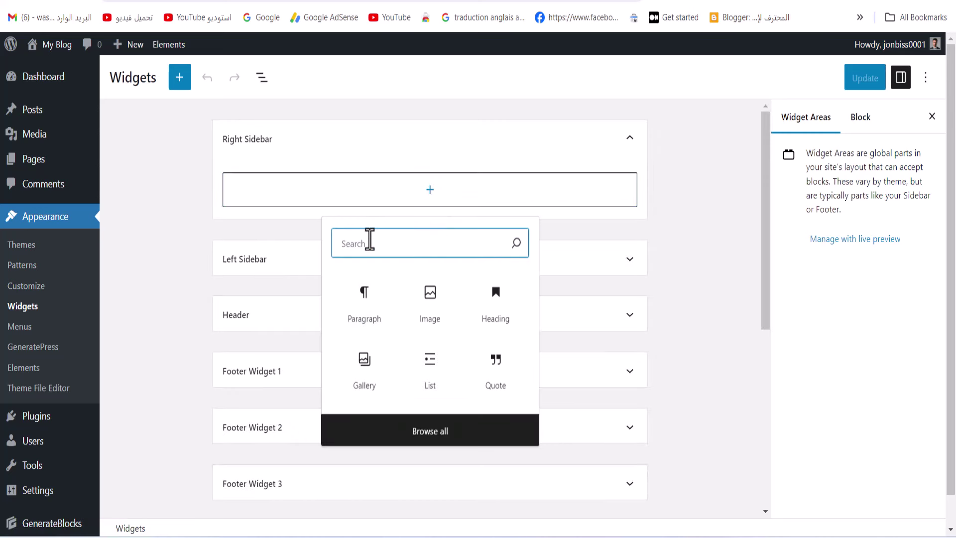
text(se)
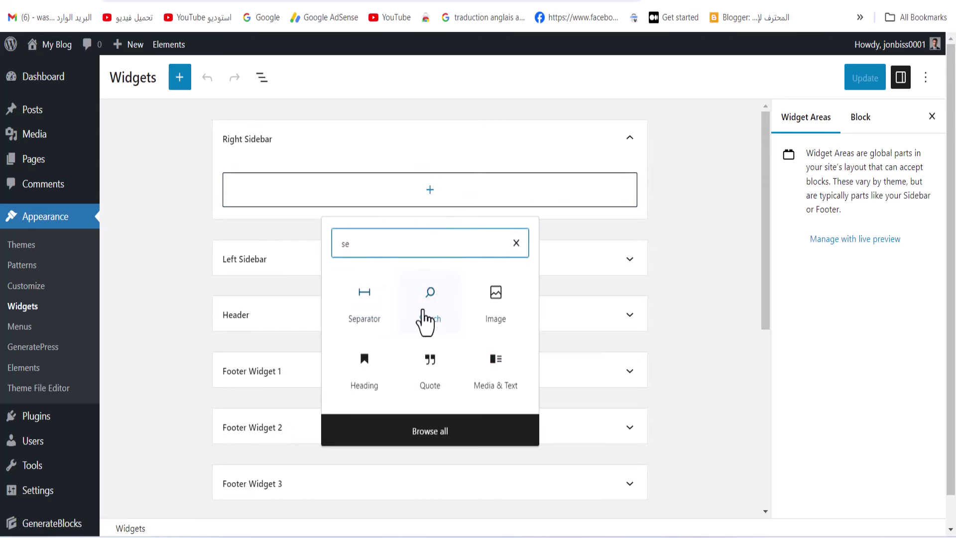
click(425, 321)
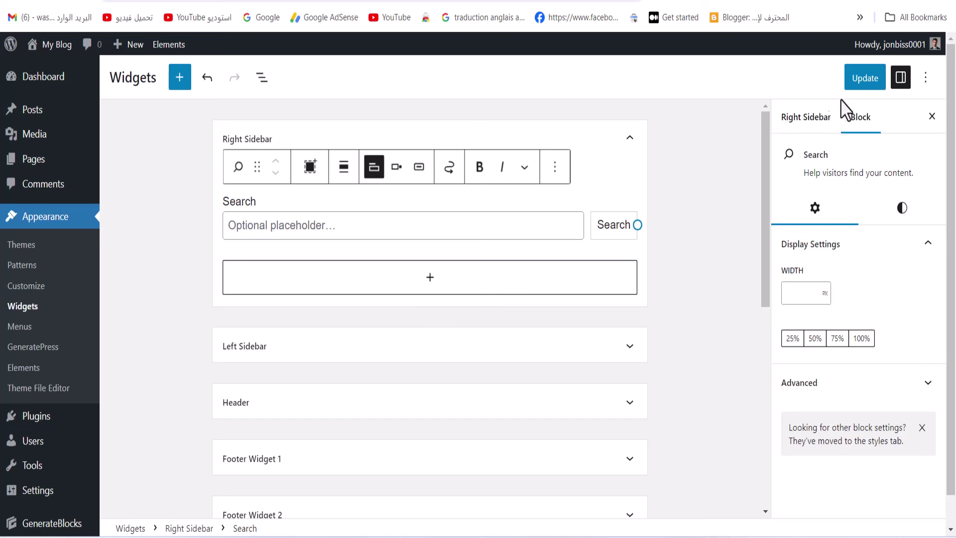
click(865, 80)
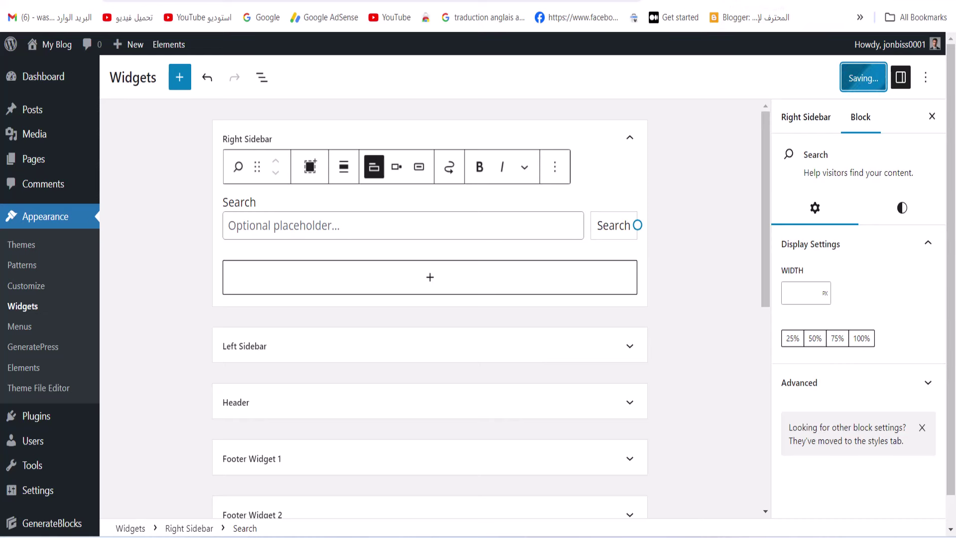
click(732, 0)
click(56, 1)
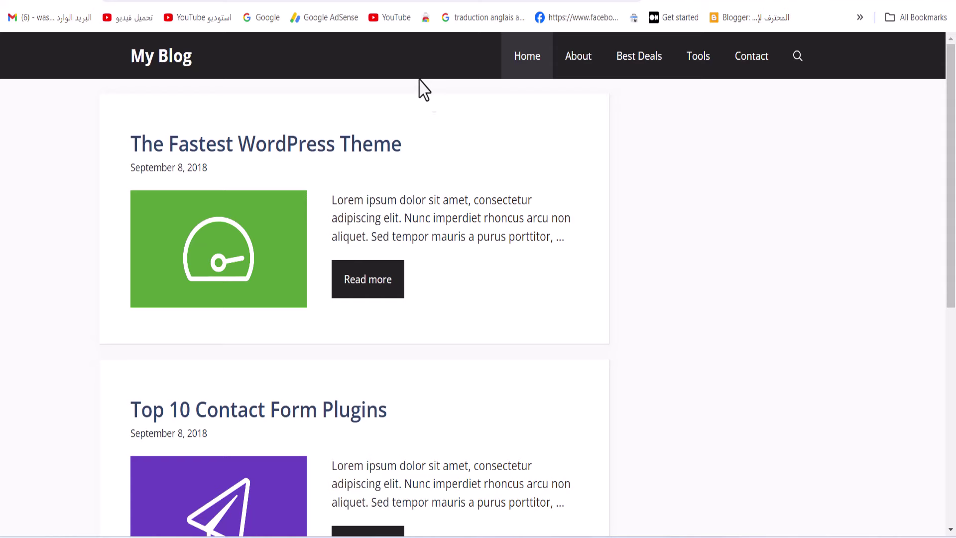
Check the Search widget on the live blog front page, then return to the Widgets tab
key(ctrl+a)
click(621, 118)
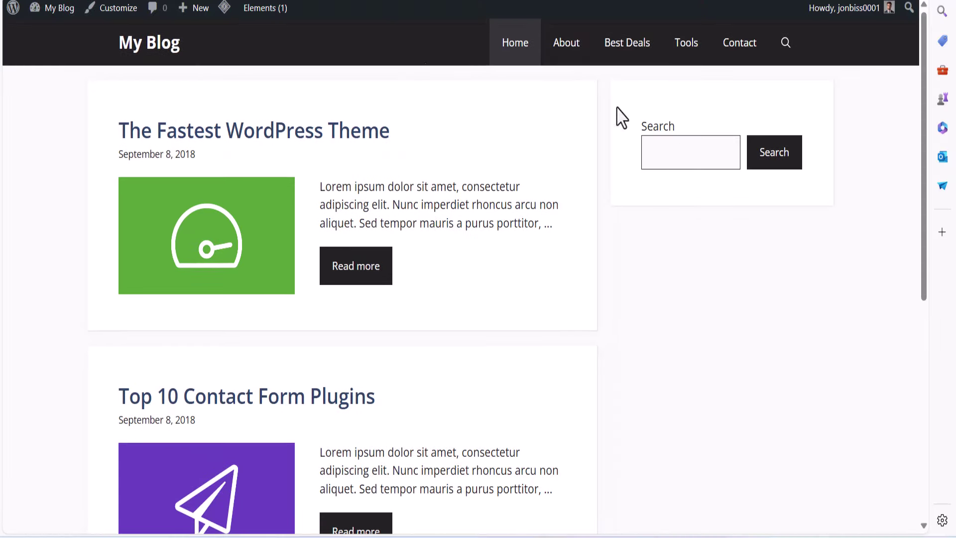
key(ctrl+Tab)
key(ctrl+Tab)
key(ctrl+Tab)
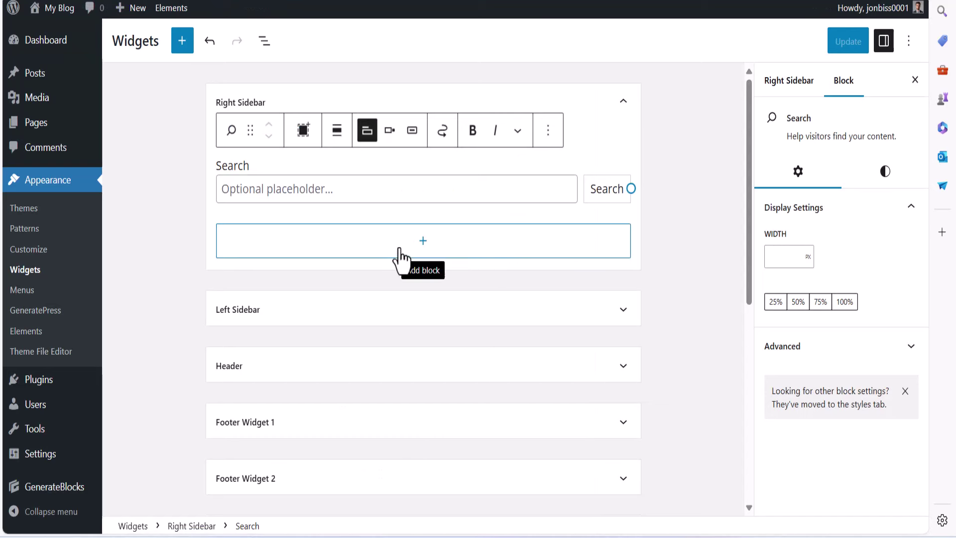
Copy the Encylife site's address and paste it into a new tab for comparison
mouse_move(627, 535)
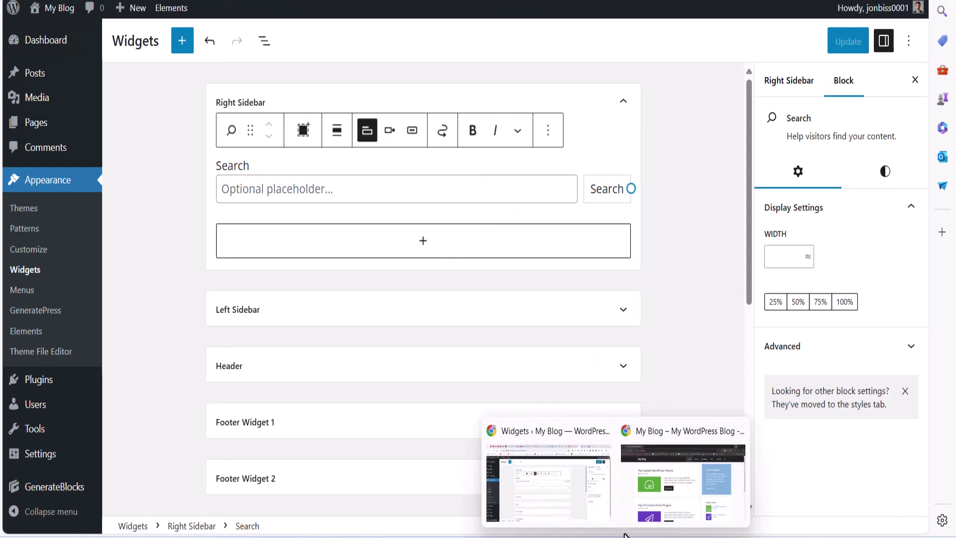
click(591, 515)
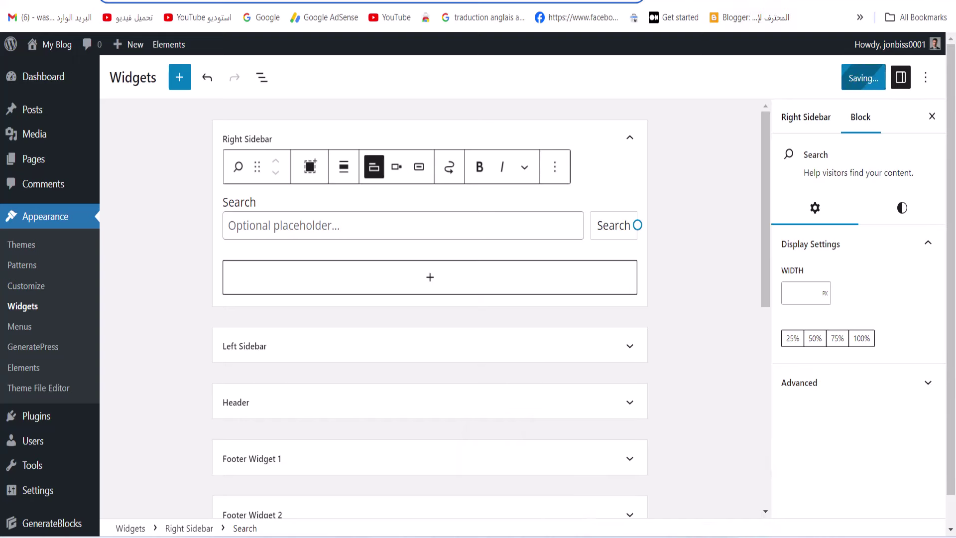
click(777, 2)
click(301, 2)
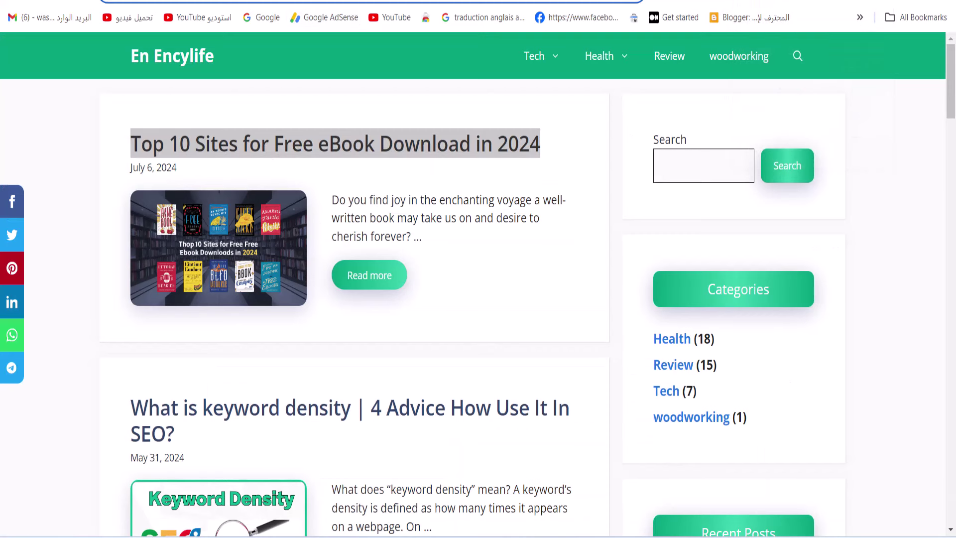
right_click(285, 3)
click(331, 120)
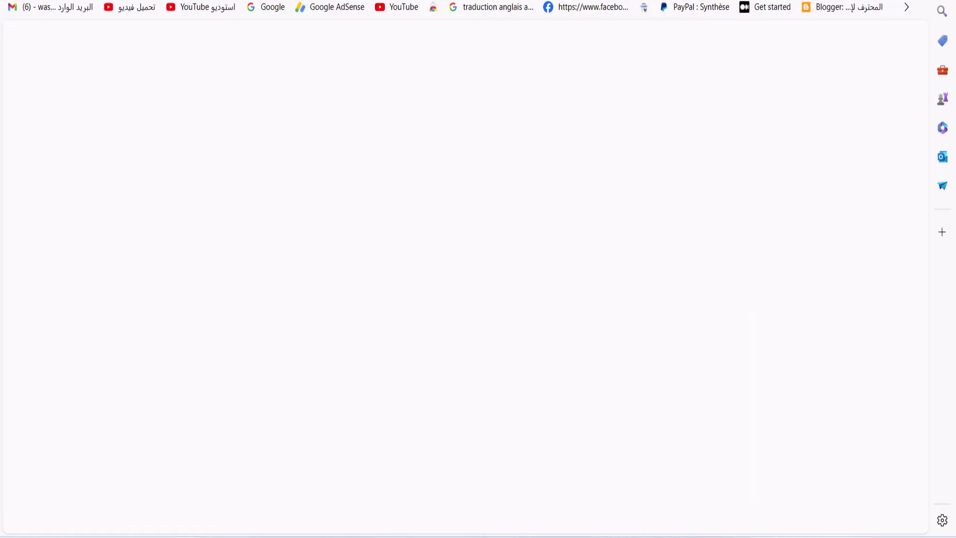
right_click(333, 4)
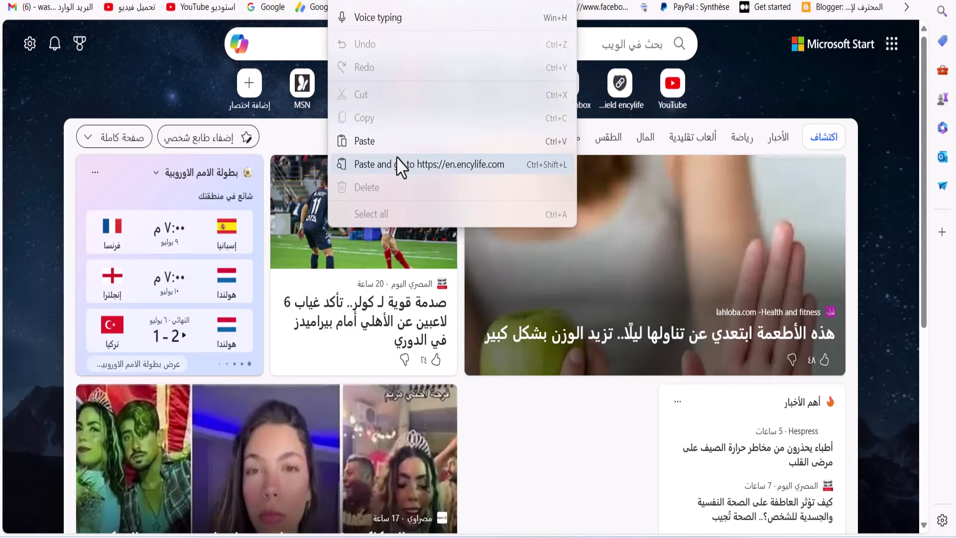
click(396, 150)
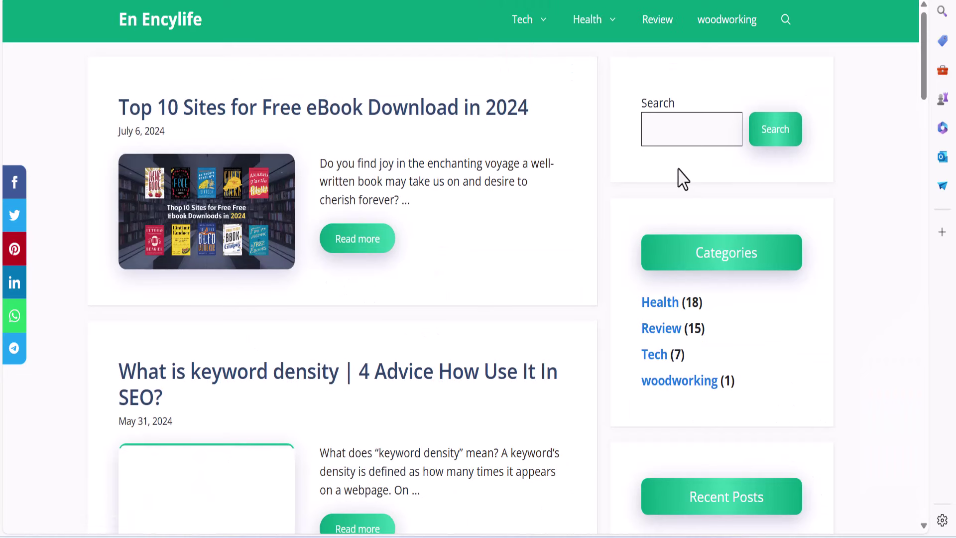
drag(635, 103, 743, 110)
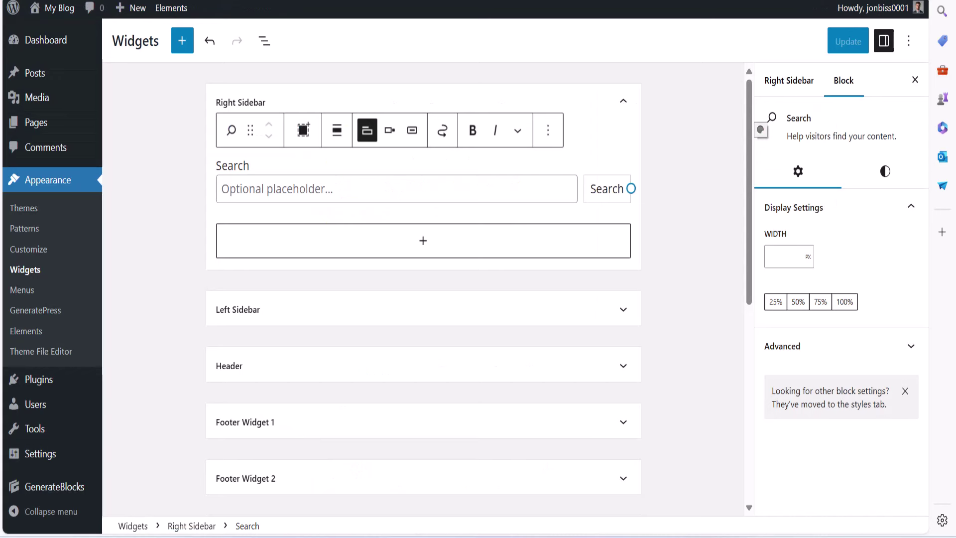
Add a 'Categories' heading under the Search widget and wrap it in a Group
click(395, 241)
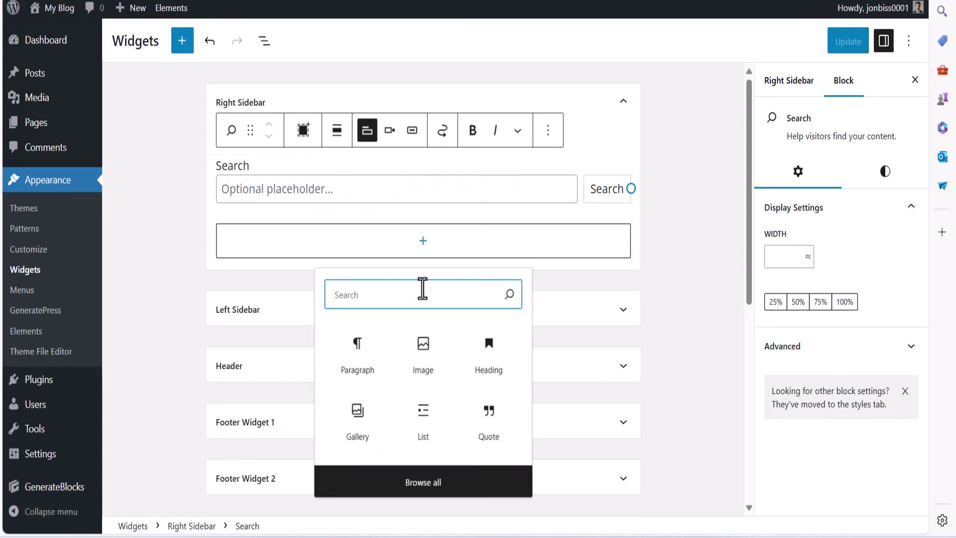
click(486, 371)
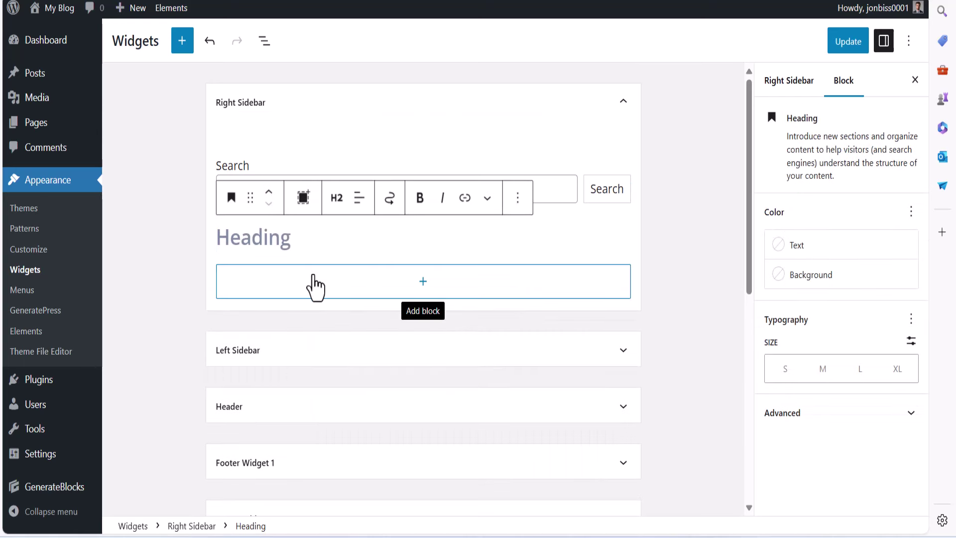
text(Catee)
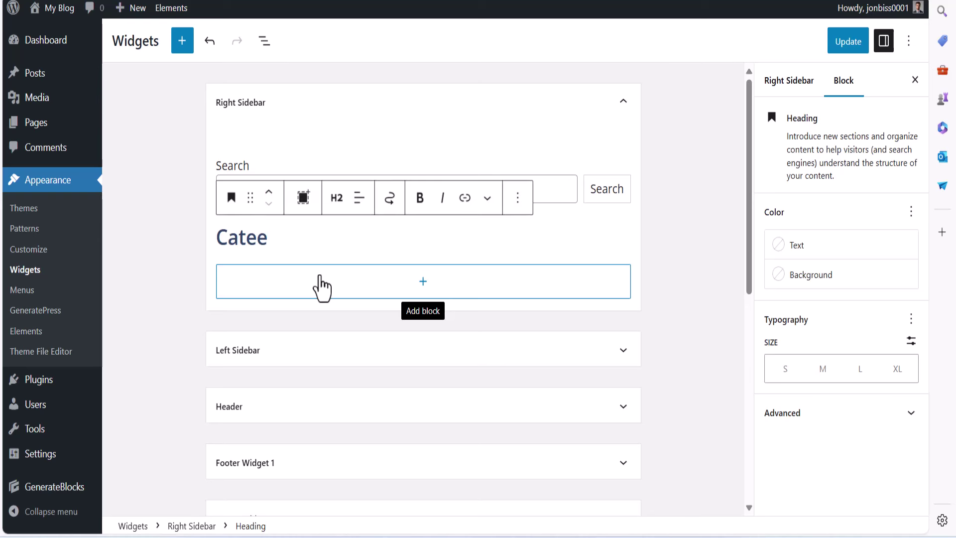
key(BackSpace)
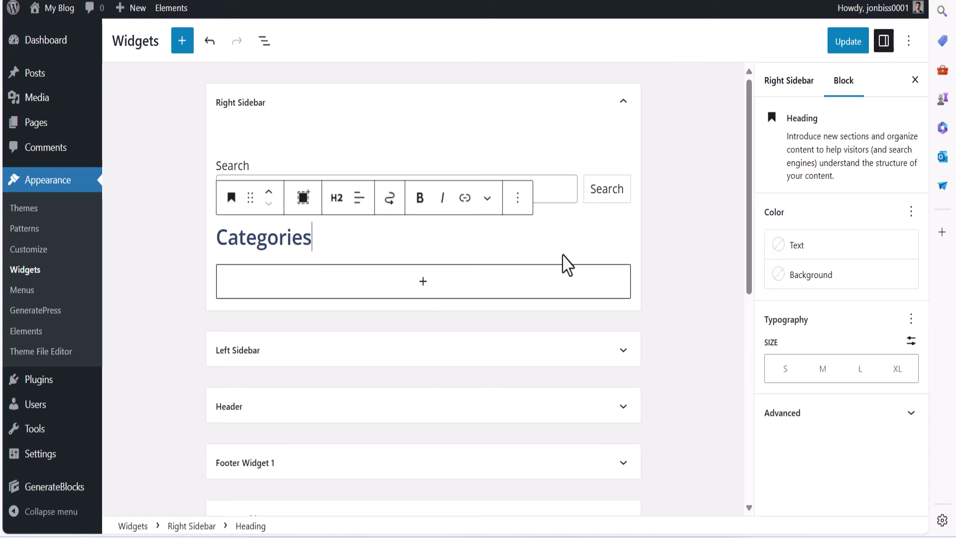
click(647, 244)
click(305, 238)
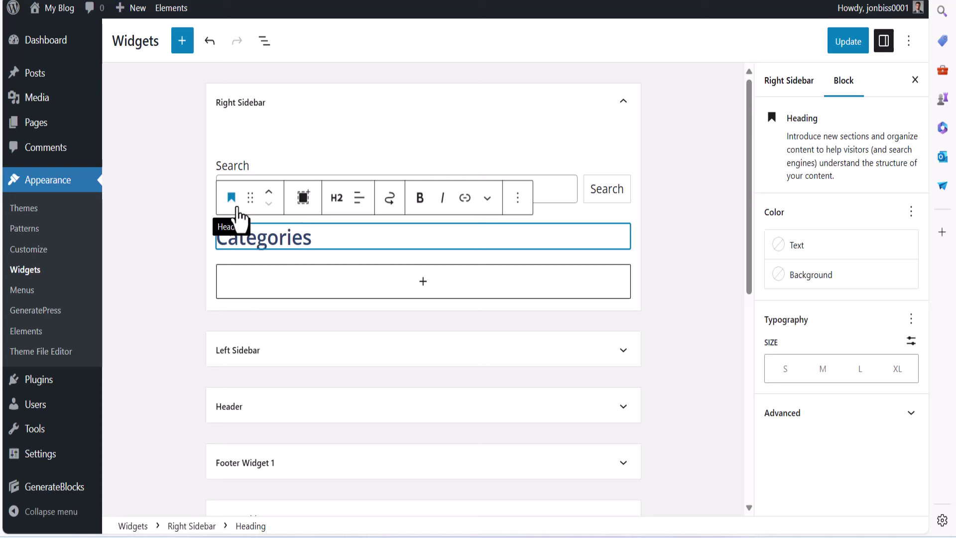
click(233, 205)
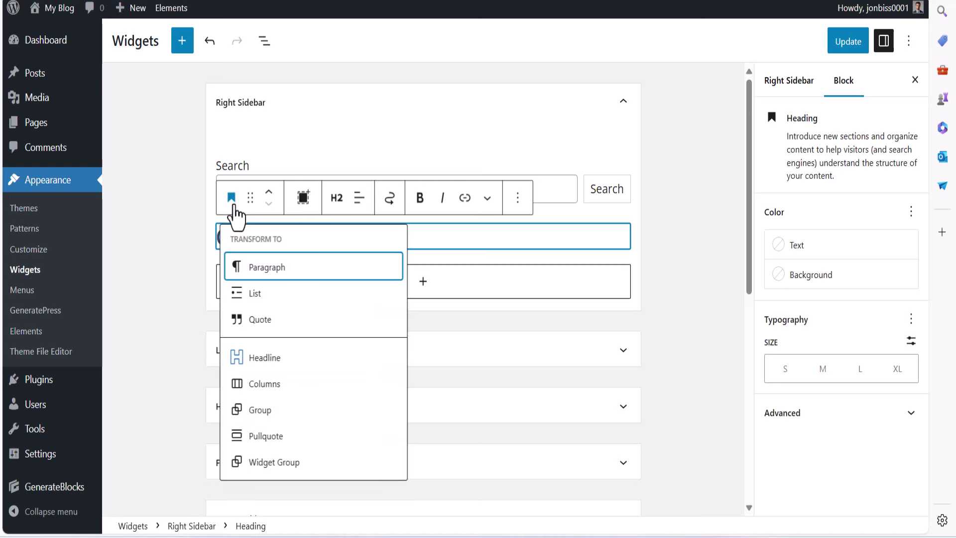
click(256, 412)
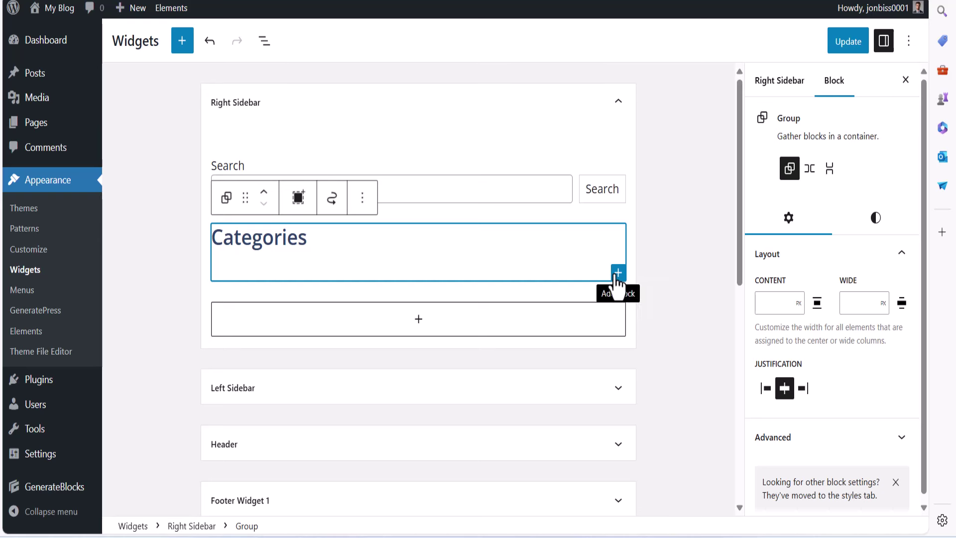
Insert a Categories List inside the group with 'Show empty categories' turned on
click(618, 274)
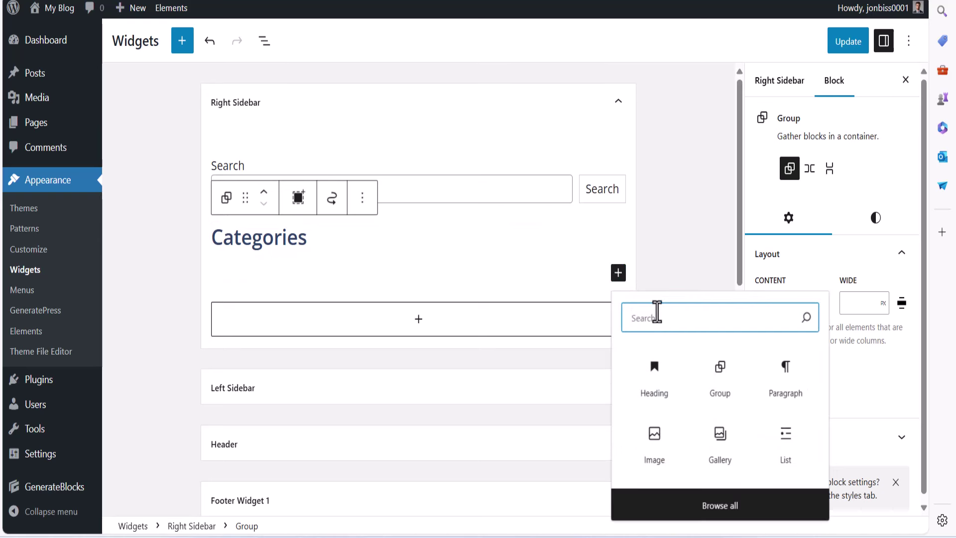
text(cat)
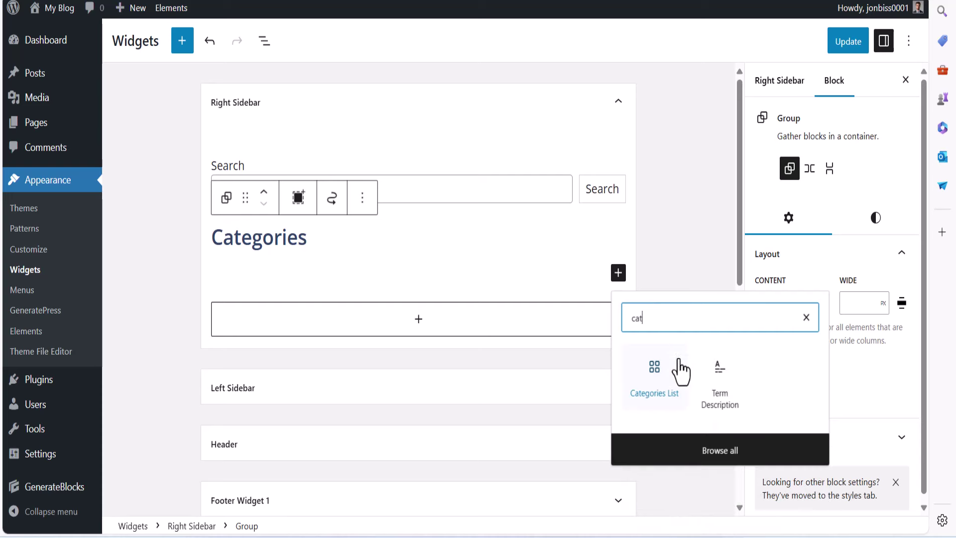
click(643, 386)
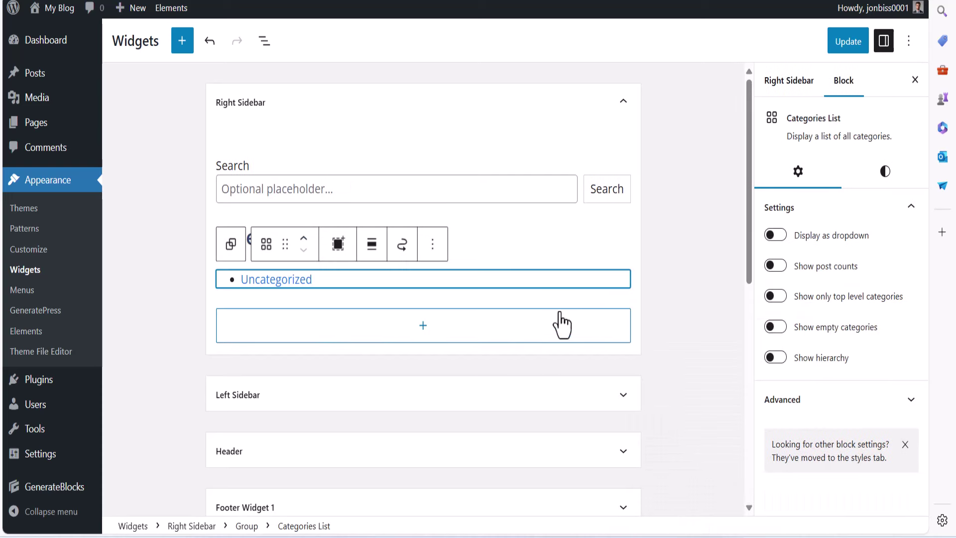
click(776, 328)
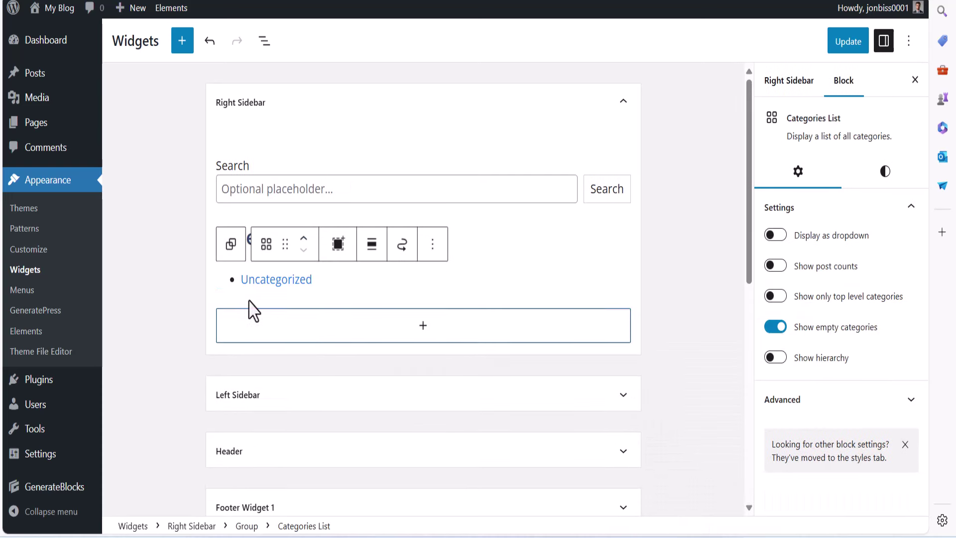
click(618, 205)
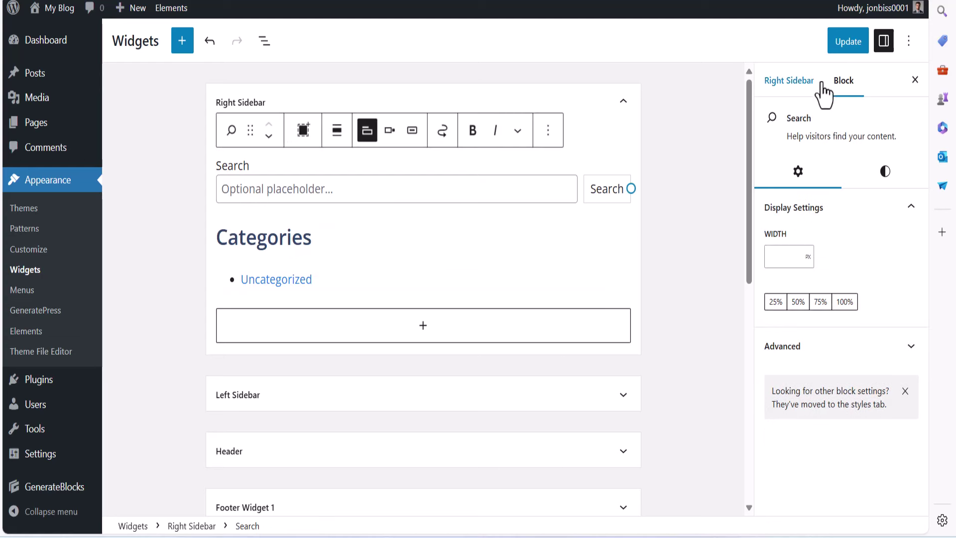
Save the widgets and check the Search widget in the live blog sidebar
click(836, 49)
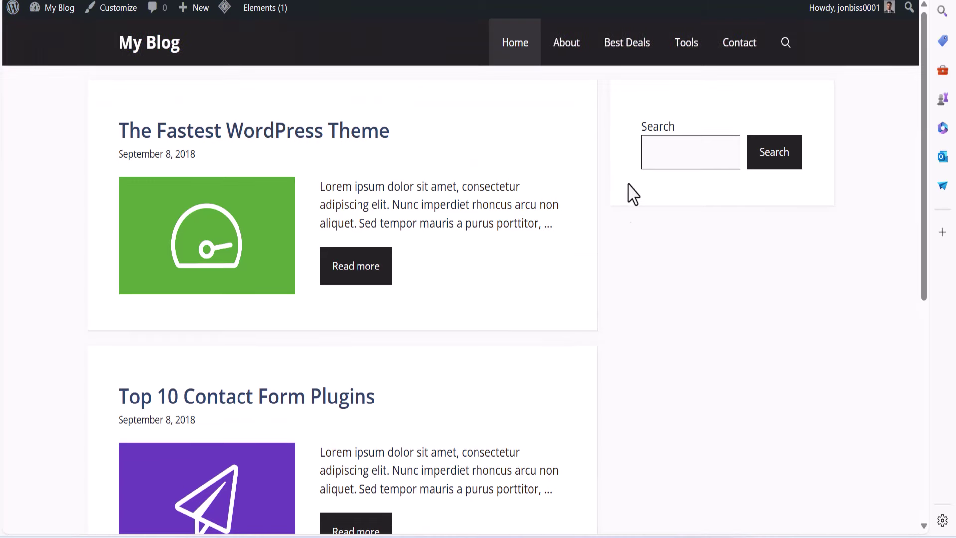
drag(638, 127, 708, 132)
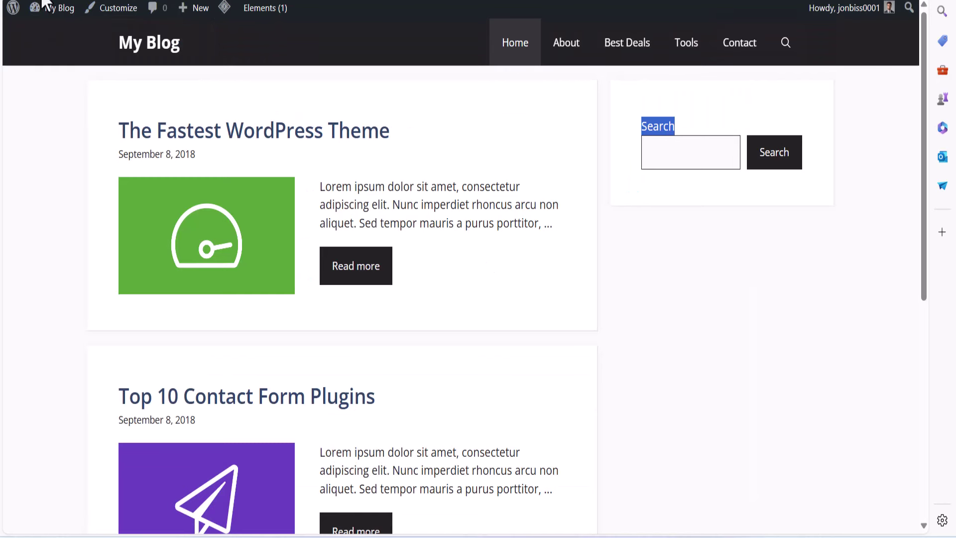
click(45, 4)
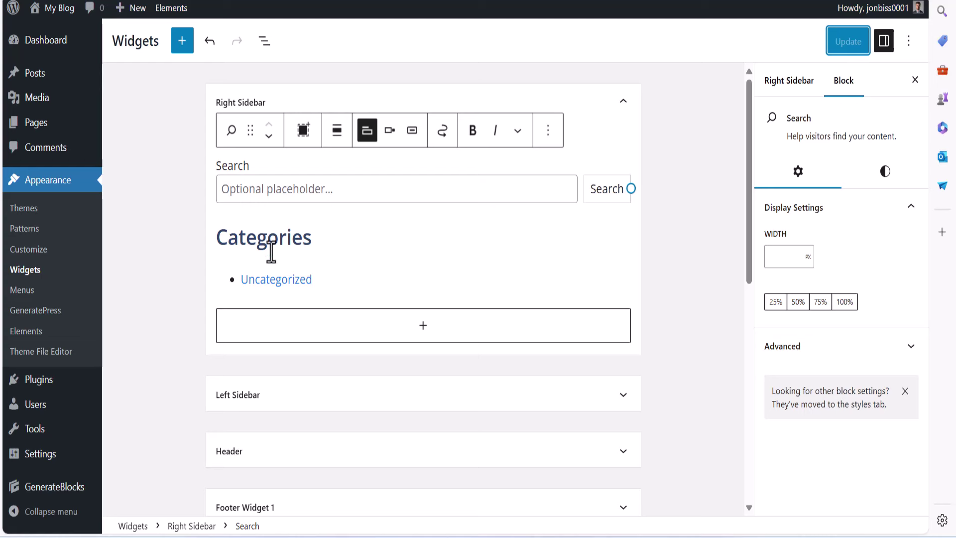
click(368, 237)
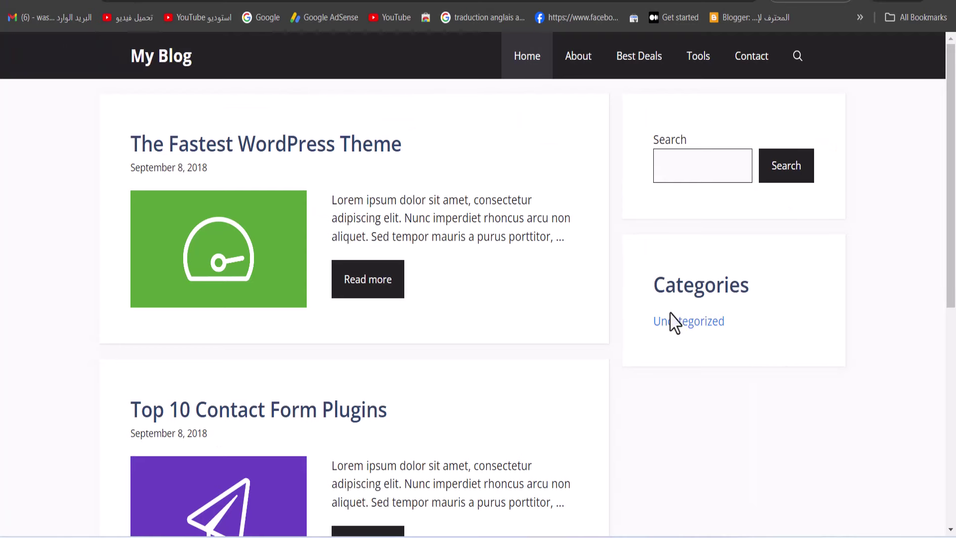
Highlight the Search and Categories widgets in the live blog sidebar
drag(675, 322, 774, 286)
drag(660, 141, 780, 351)
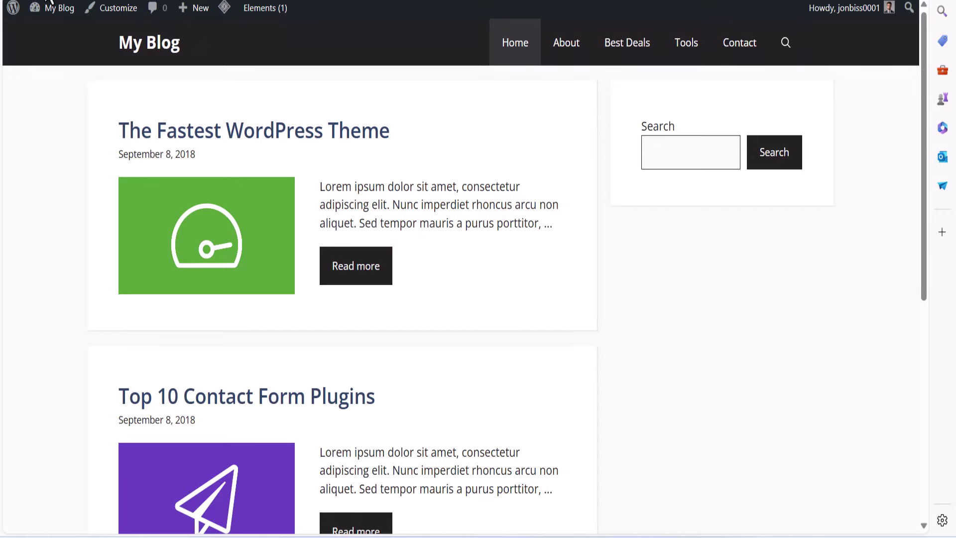
scroll(567, 150, down, 3)
scroll(604, 284, up, 3)
Bring up the En Encylife site and compare its sidebar Categories list
mouse_move(650, 533)
click(687, 498)
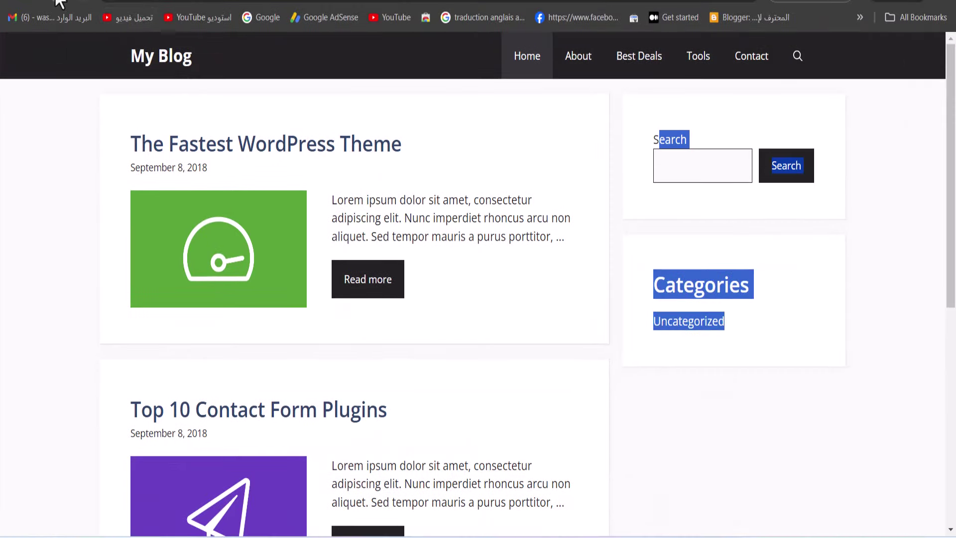
click(525, 207)
drag(671, 261, 796, 350)
scroll(214, 201, down, 5)
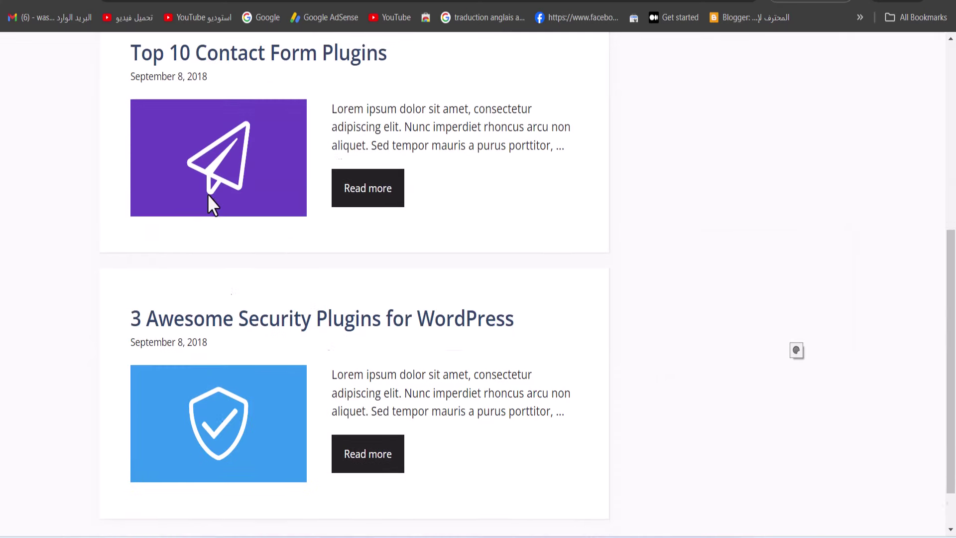
scroll(209, 195, up, 5)
drag(254, 135, 603, 264)
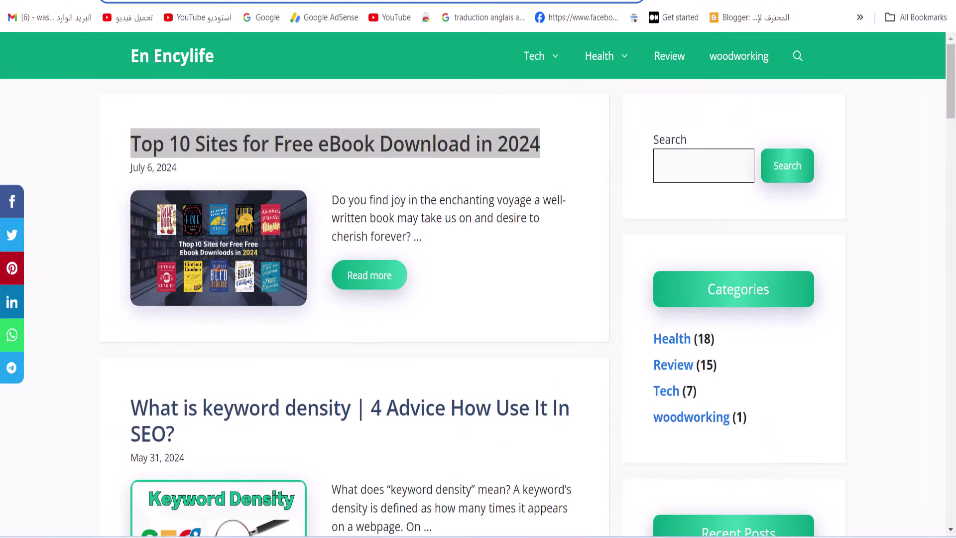
In Google Docs, select the CSS from the .entry-content rule through the reddit hover rule
key(ctrl+Tab)
scroll(435, 303, down, 20)
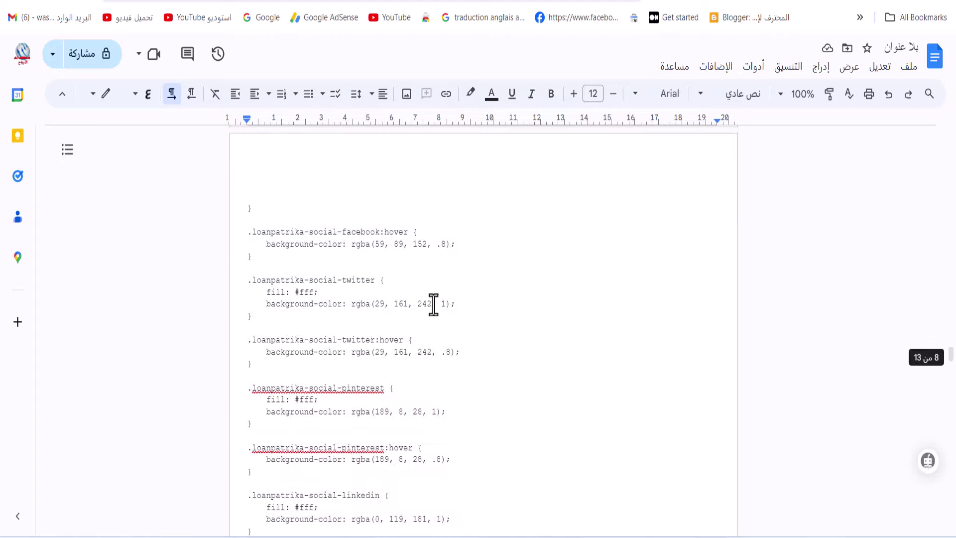
scroll(453, 348, up, 15)
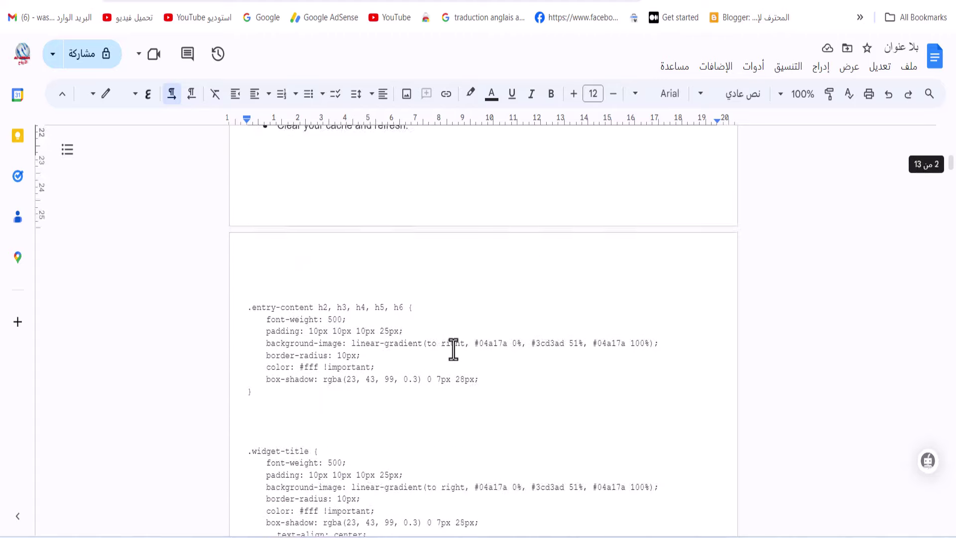
scroll(450, 350, down, 10)
scroll(344, 438, up, 6)
scroll(951, 177, down, 10)
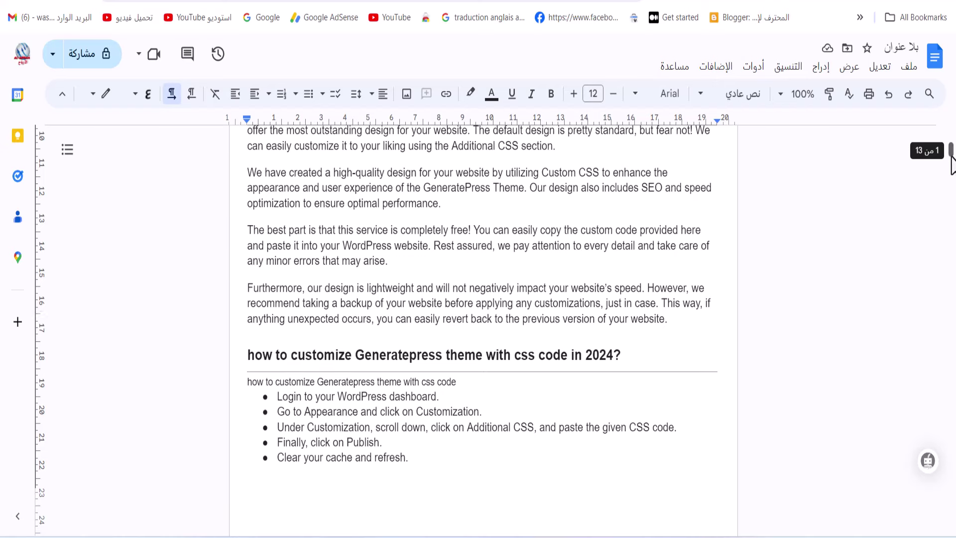
scroll(380, 269, up, 6)
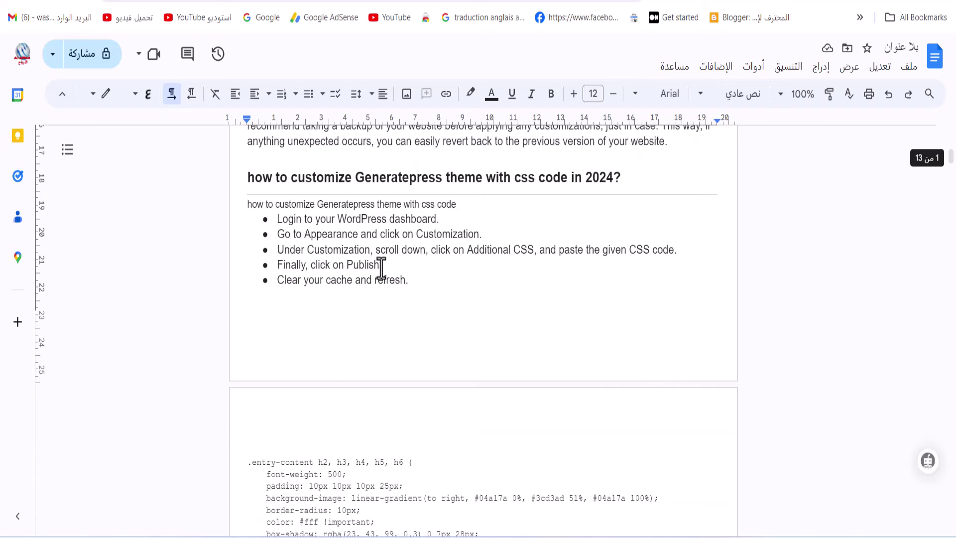
drag(246, 459, 280, 174)
drag(278, 244, 326, 516)
Copy the selected CSS and return to the WordPress browser window
scroll(325, 516, up, 15)
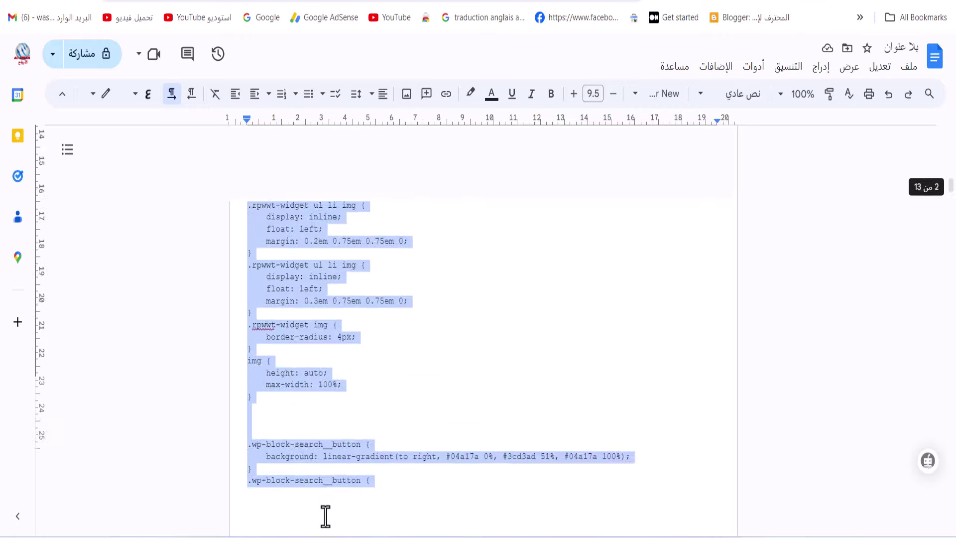
scroll(326, 516, down, 13)
scroll(325, 511, down, 20)
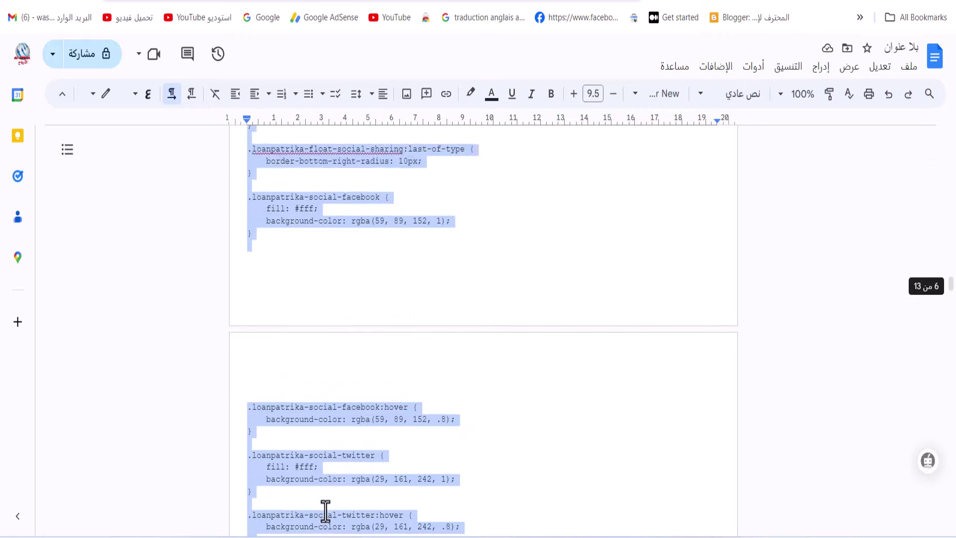
scroll(327, 505, down, 10)
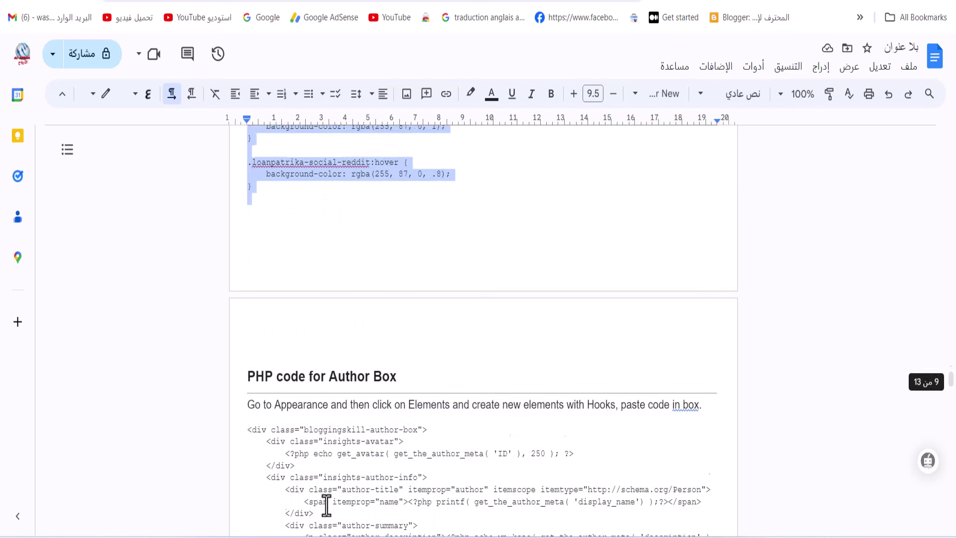
right_click(278, 156)
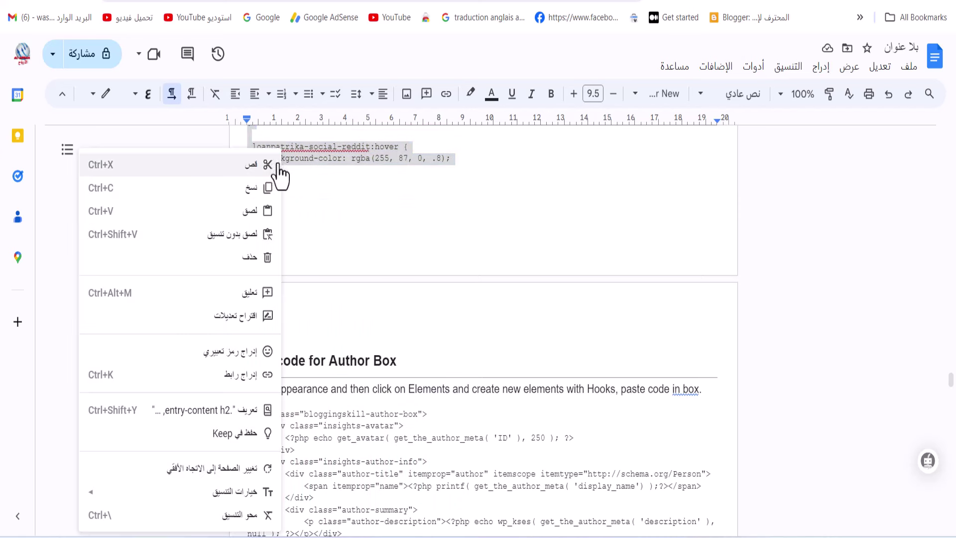
click(265, 192)
mouse_move(616, 536)
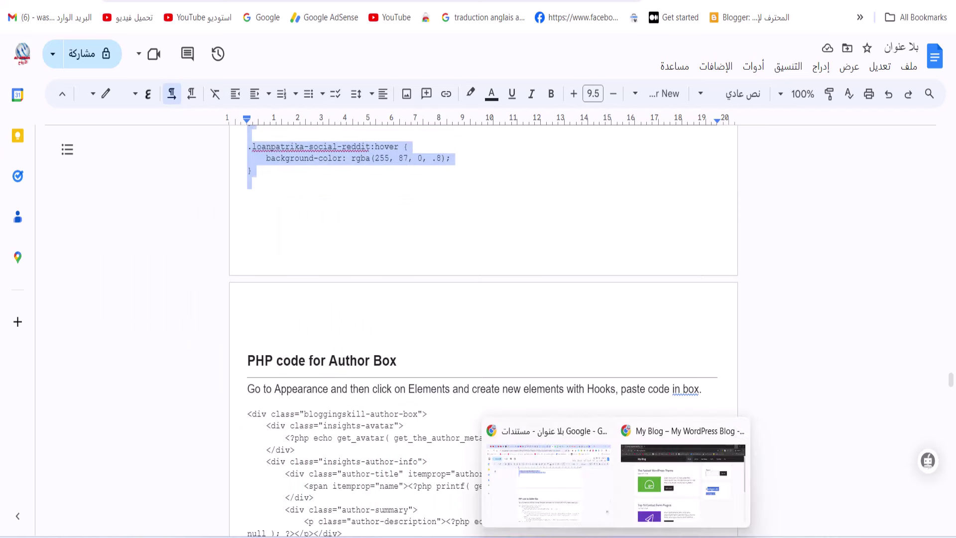
click(682, 478)
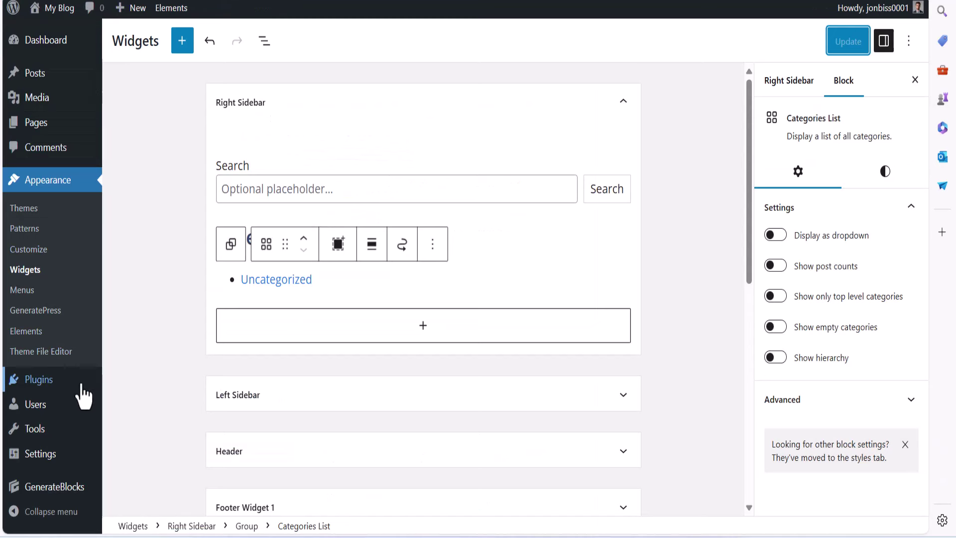
Open Appearance > Customize > Colors and expand the Primary Navigation colour options
click(31, 251)
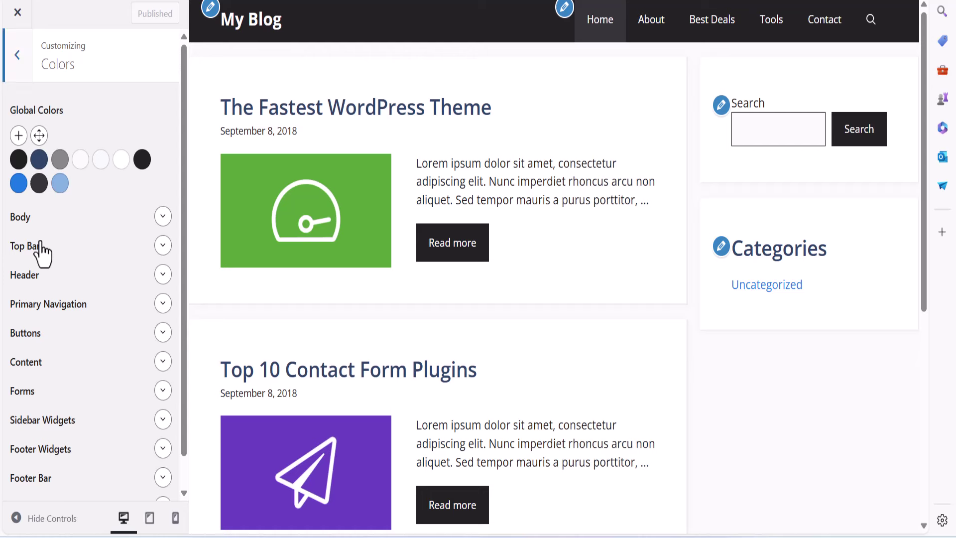
click(19, 64)
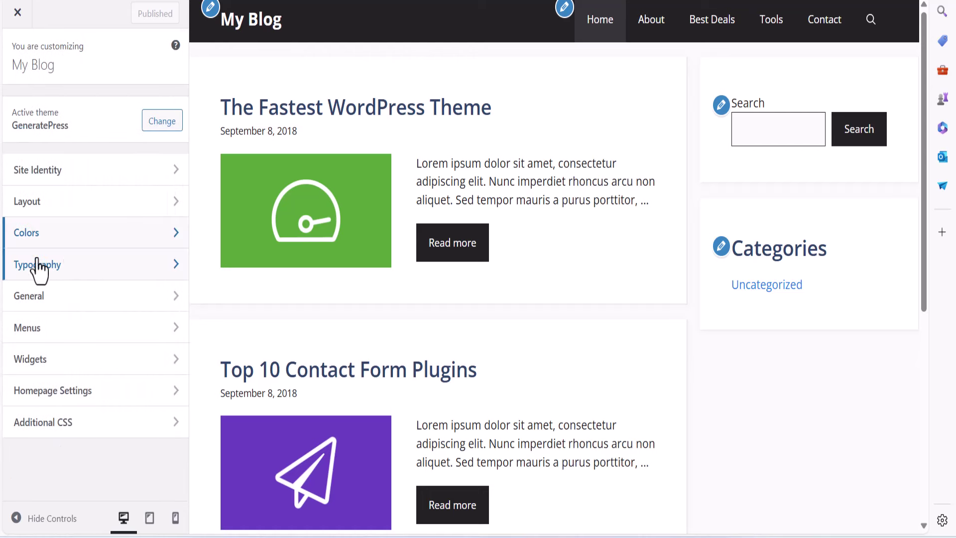
click(100, 241)
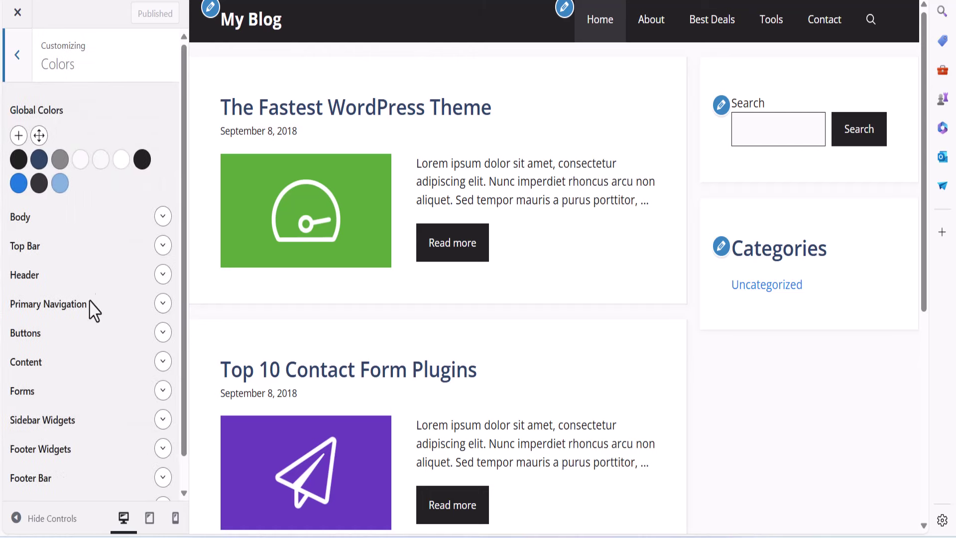
click(69, 305)
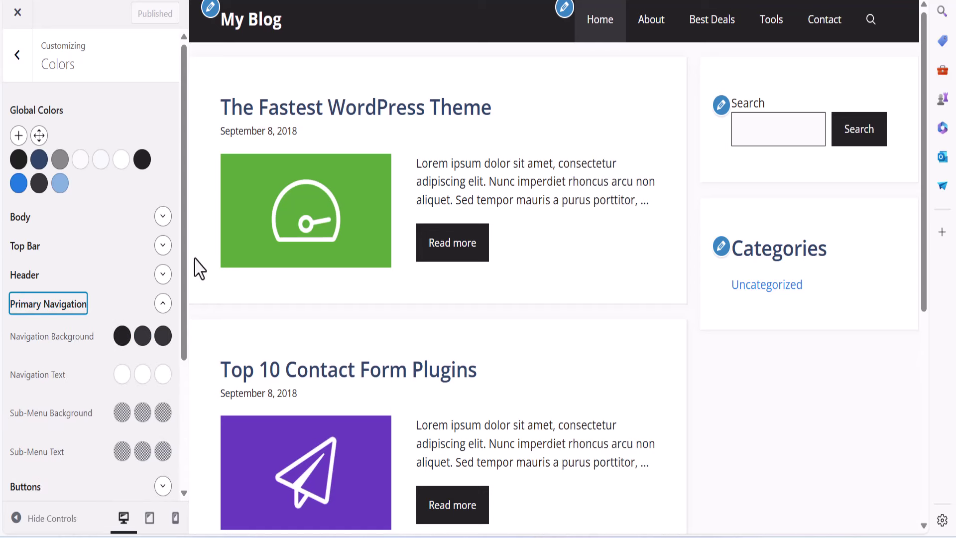
Replace the Navigation Background value var(--accent) with green #04a17a
click(122, 337)
drag(96, 247, 4, 249)
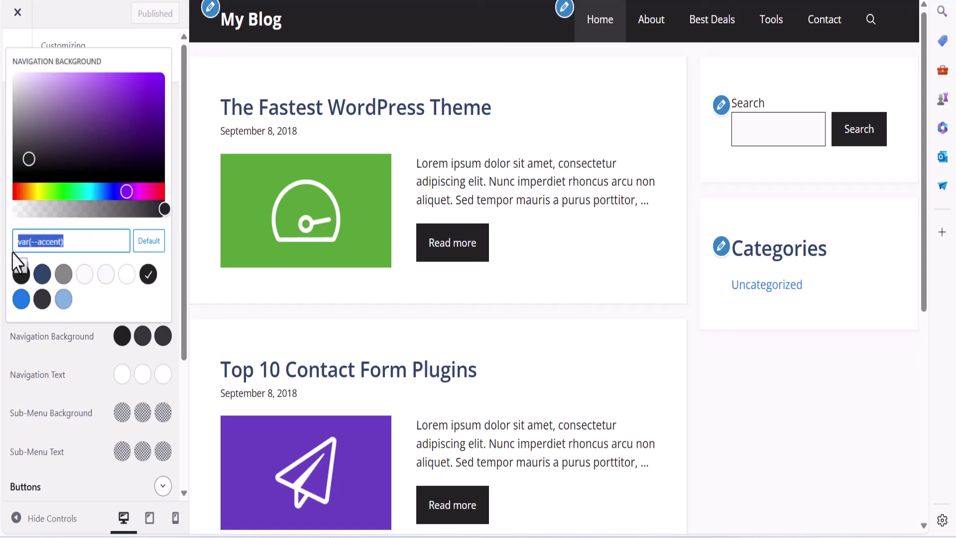
text(#04)
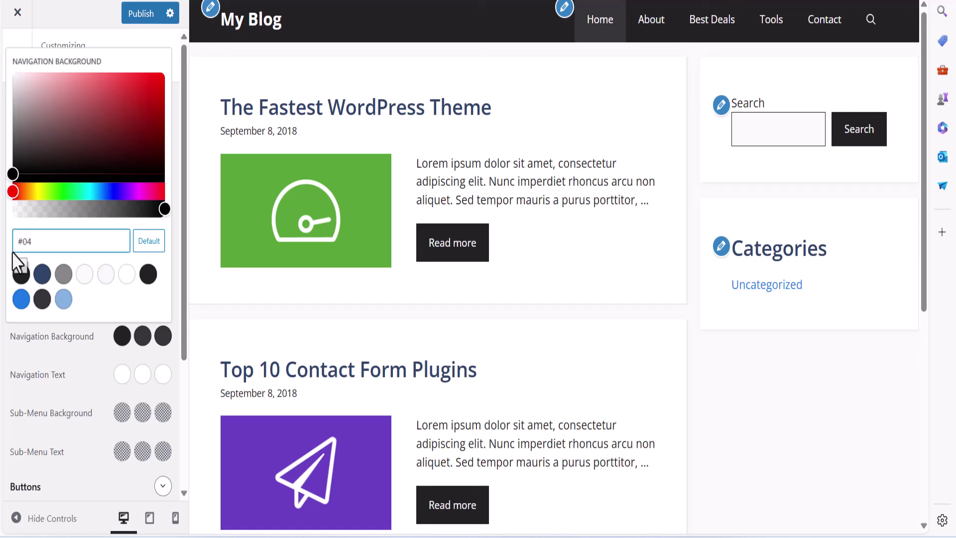
text(a17a)
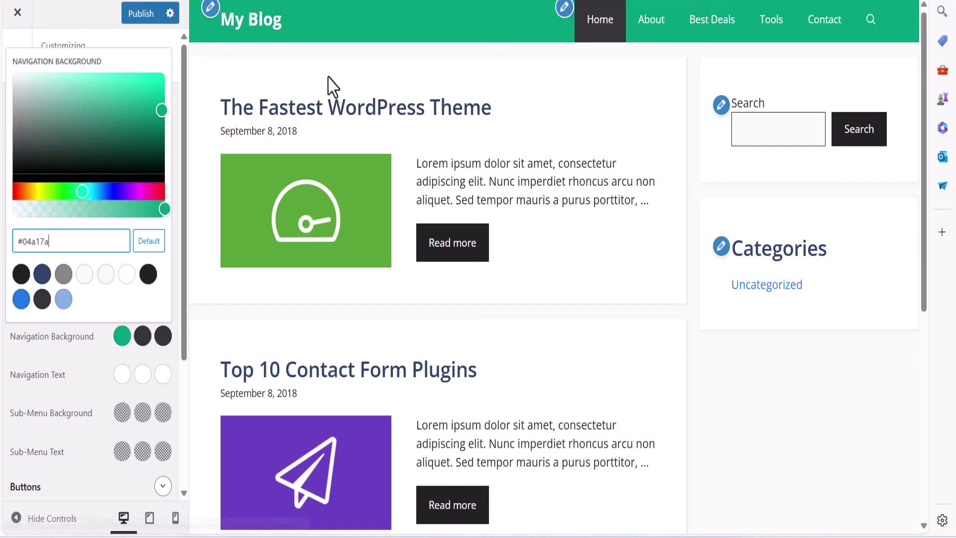
click(305, 74)
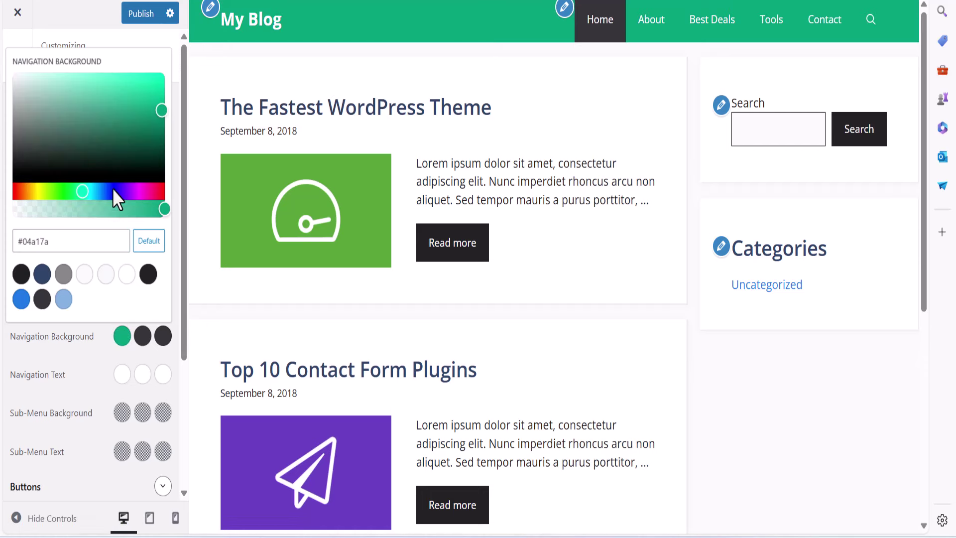
triple_click(65, 241)
Publish, then set the navigation hover background to a lighter #04a17a green and publish
click(141, 14)
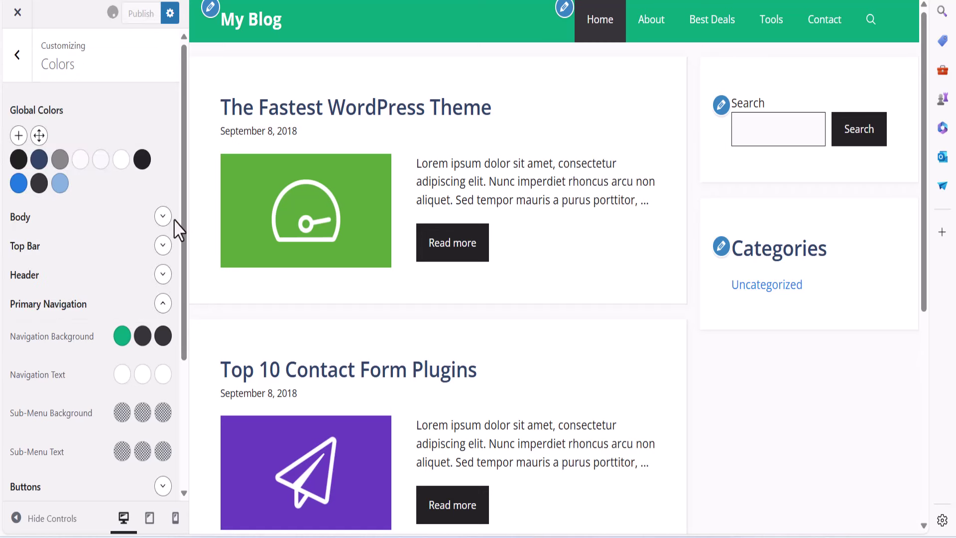
click(142, 336)
drag(89, 241, 2, 243)
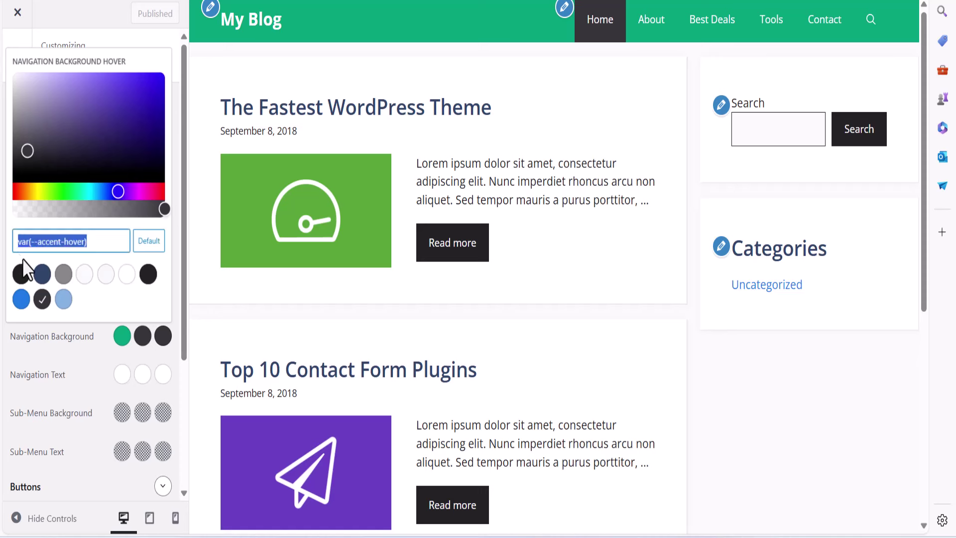
text(#)
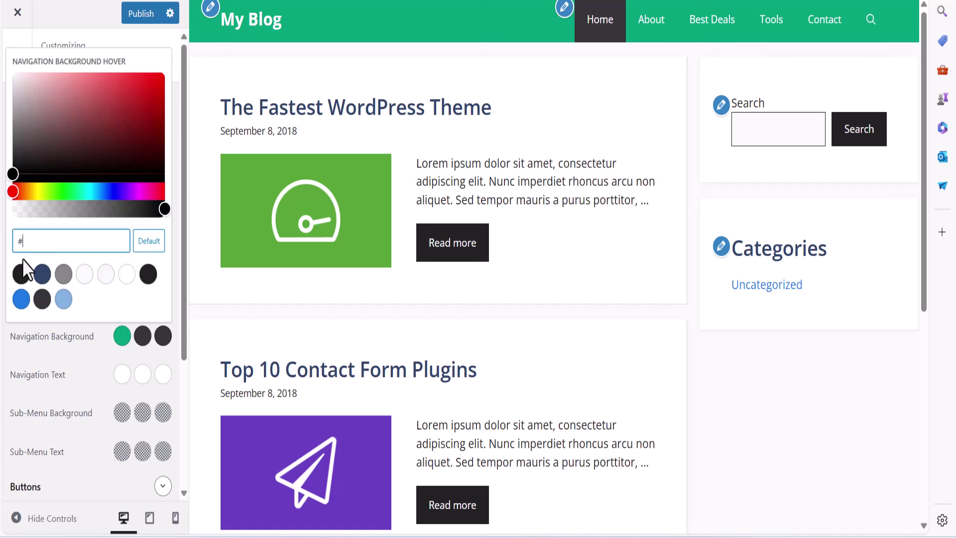
text(04a17a)
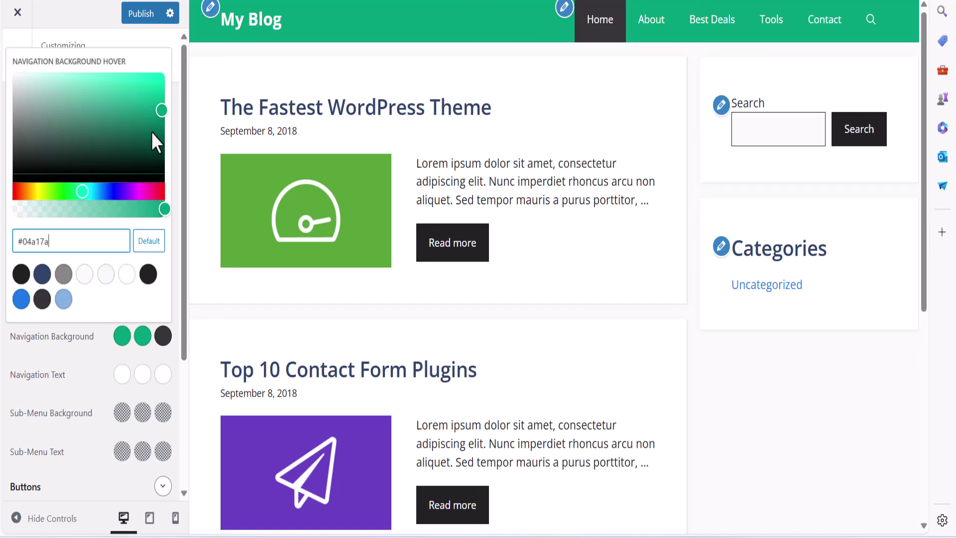
click(158, 107)
drag(139, 102, 133, 99)
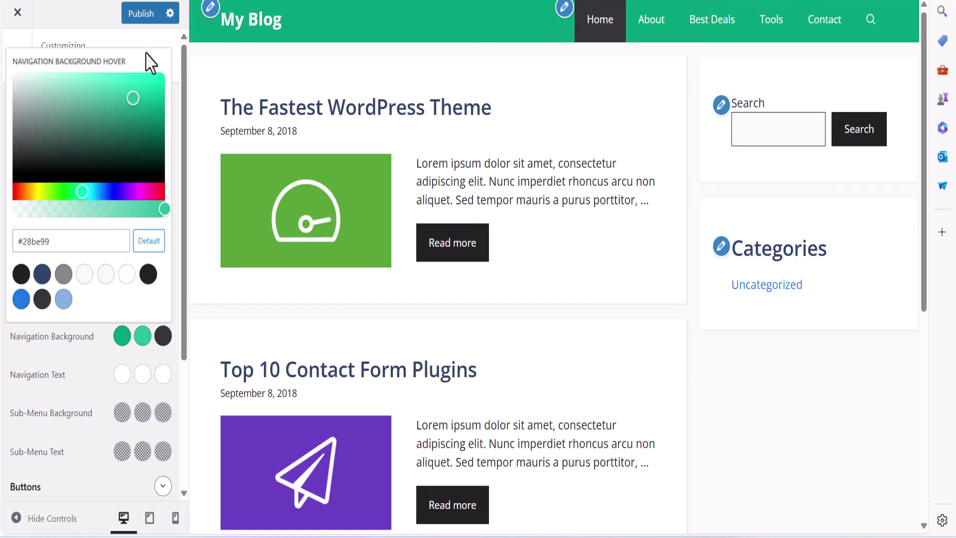
click(142, 15)
Set the current-page navigation background to light green #46cbaa and publish
click(163, 336)
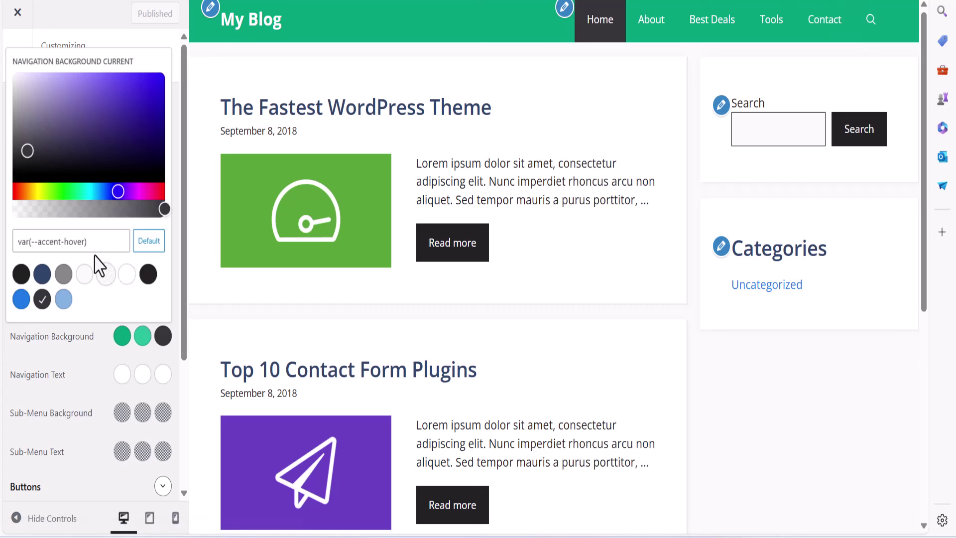
drag(92, 241, 2, 247)
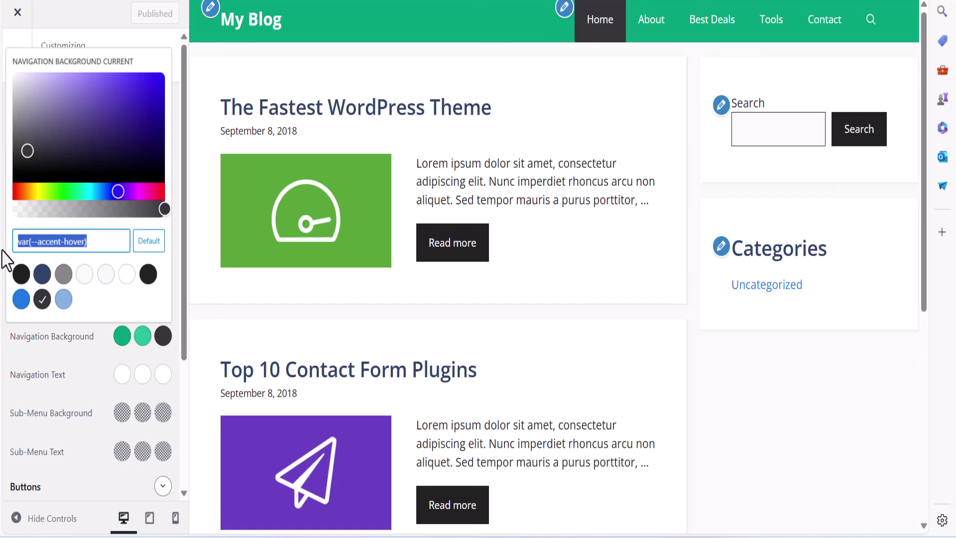
text(#)
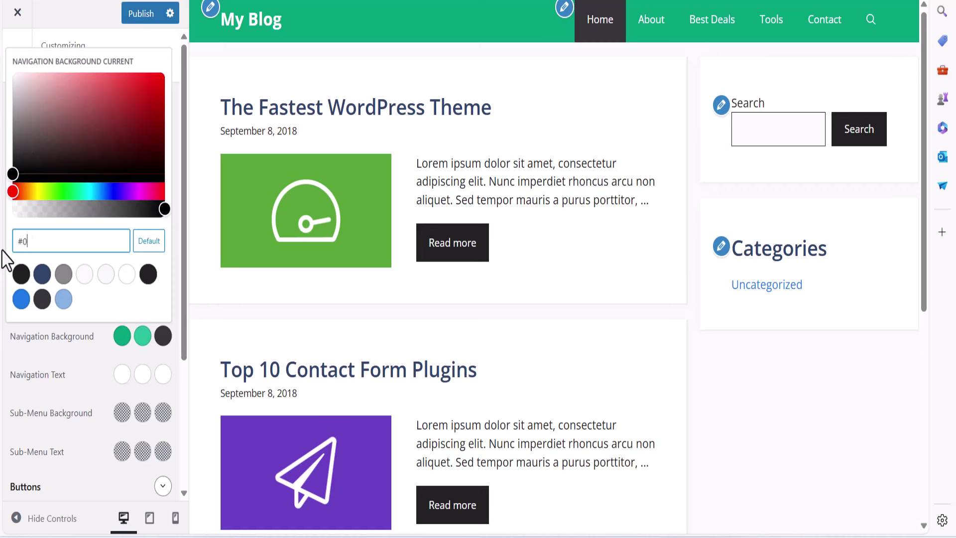
text(04a17a)
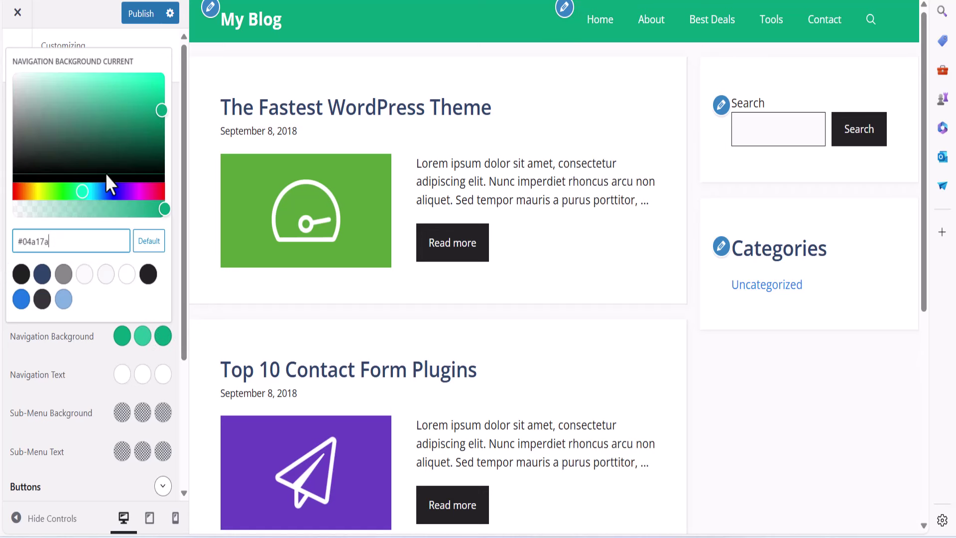
drag(163, 105, 112, 95)
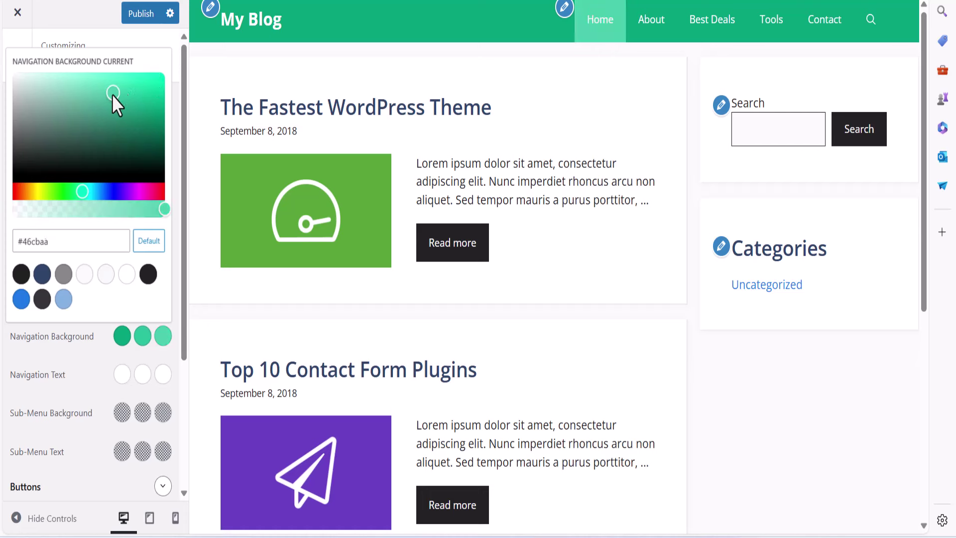
click(141, 16)
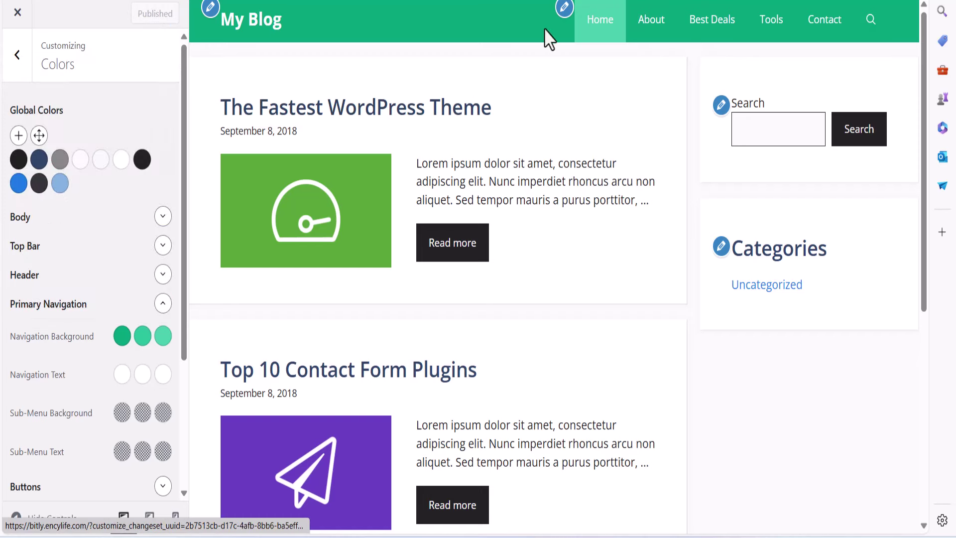
Preview the About page, bring the preview back to My Blog's home page, and exit Colors
click(653, 34)
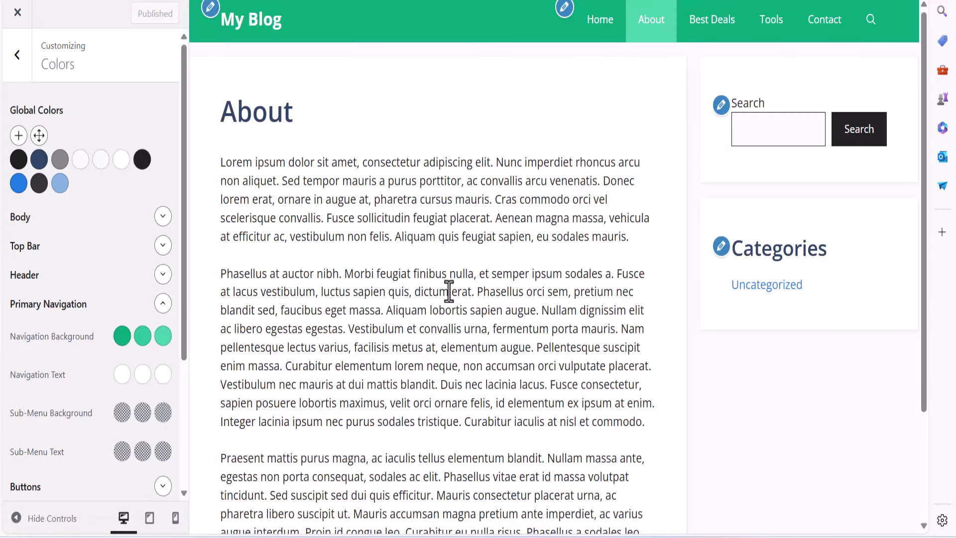
click(252, 22)
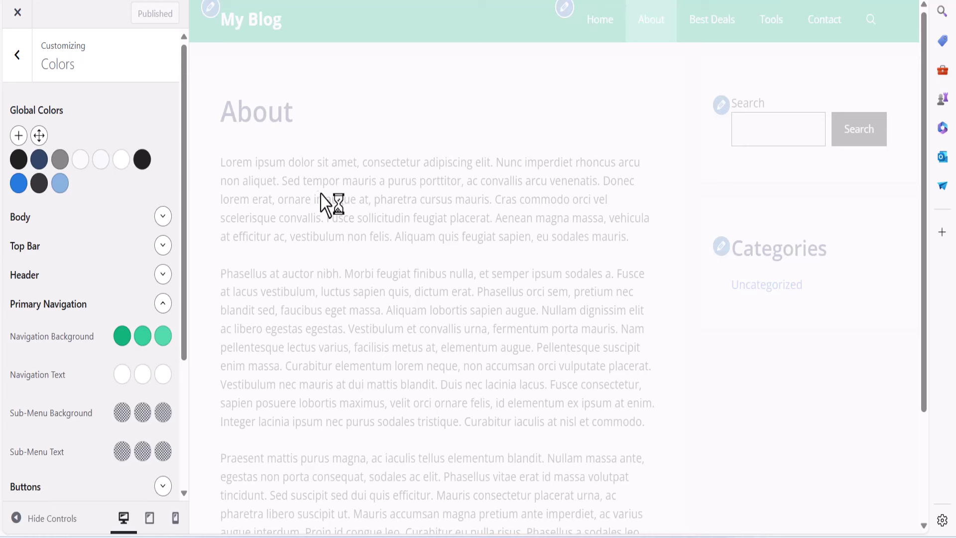
click(28, 73)
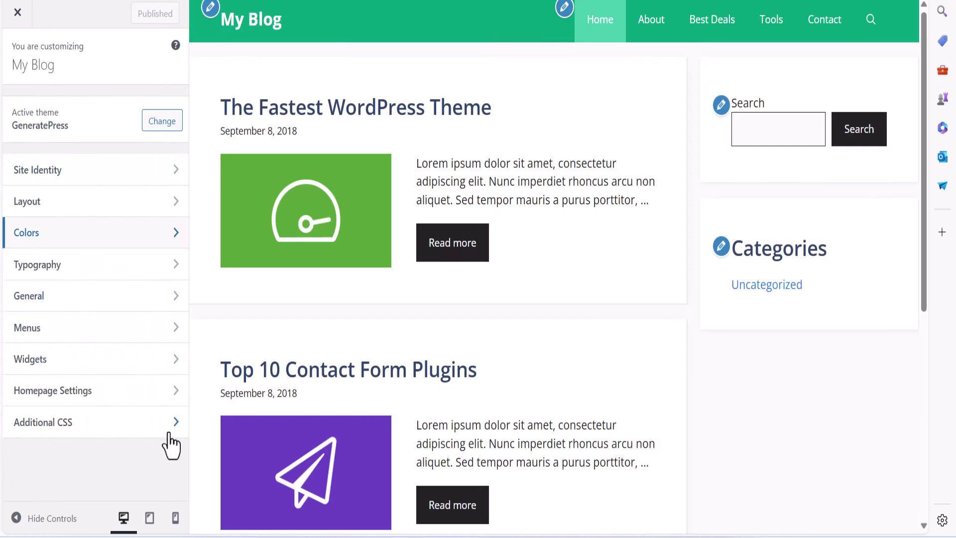
Paste the copied social-button CSS on a new line in Additional CSS and publish it
click(140, 426)
click(140, 427)
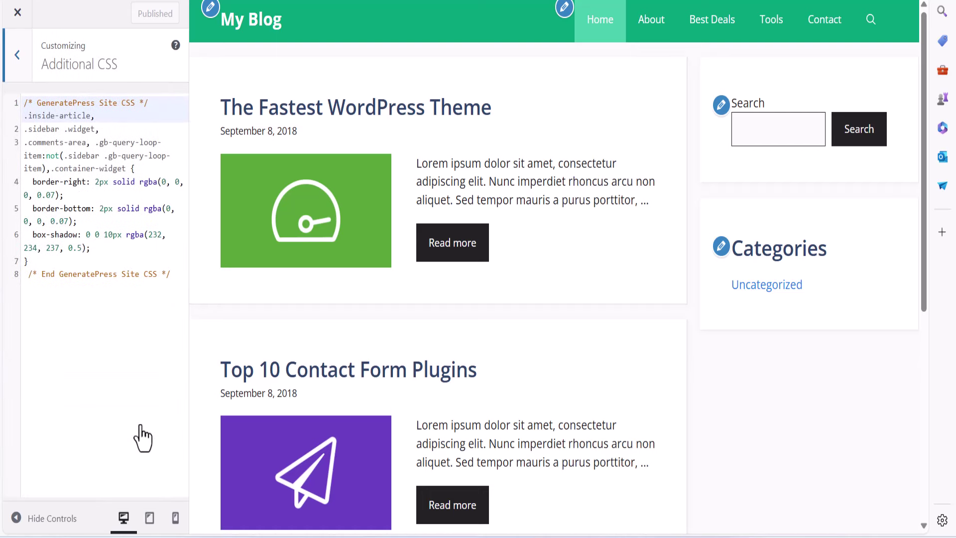
click(178, 276)
key(Return)
key(Return)
key(Return)
key(Return)
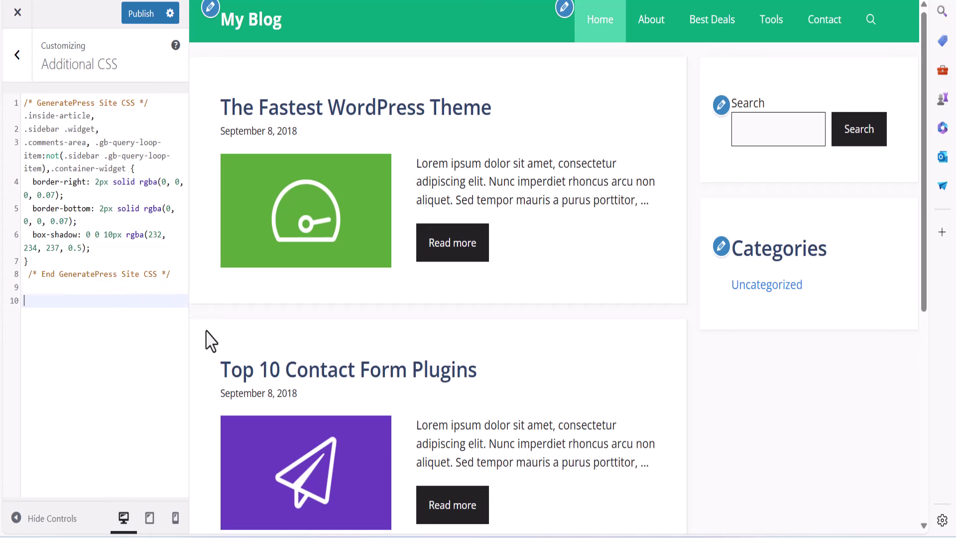
right_click(47, 328)
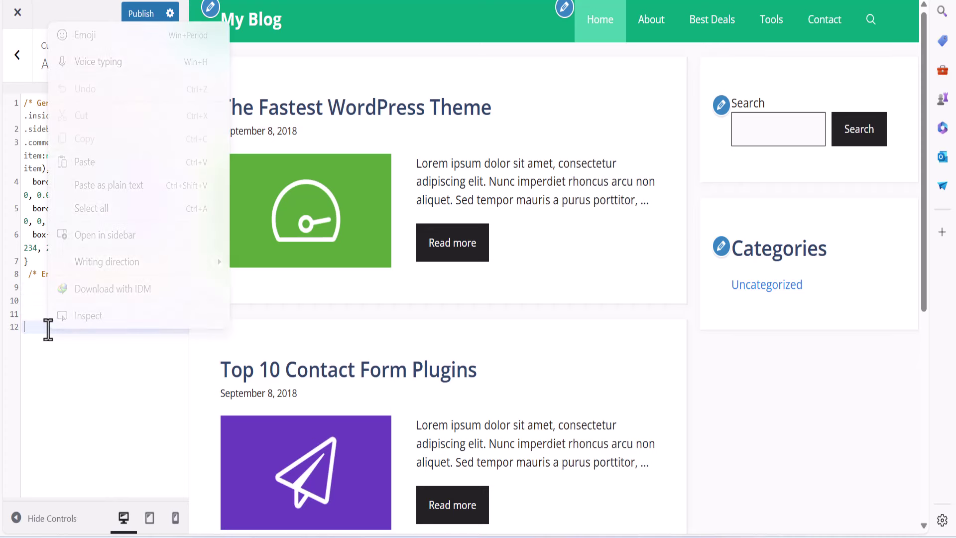
click(86, 159)
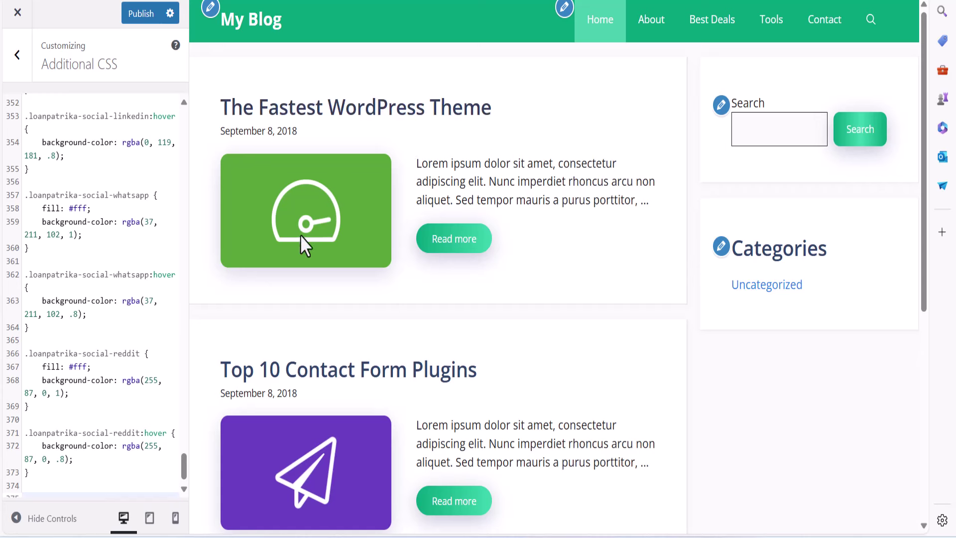
click(145, 18)
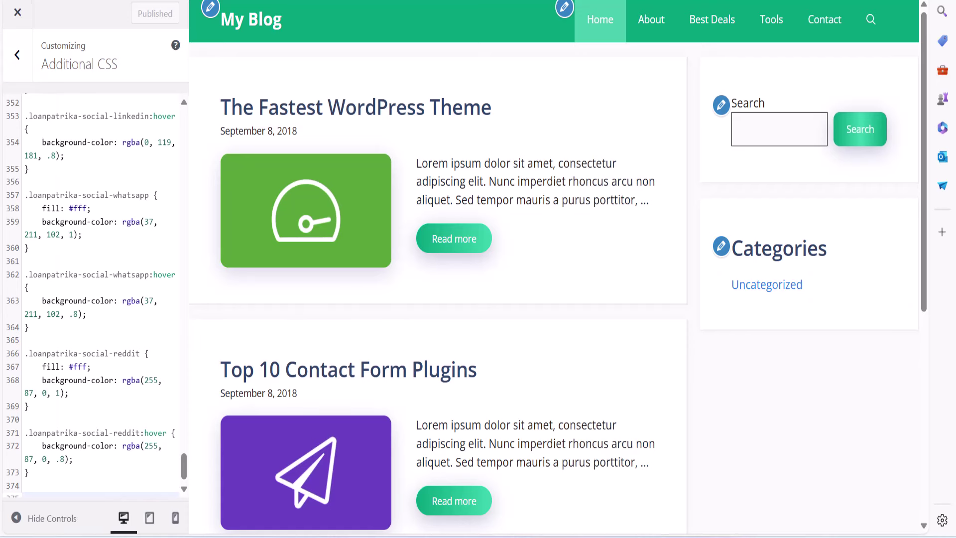
click(17, 12)
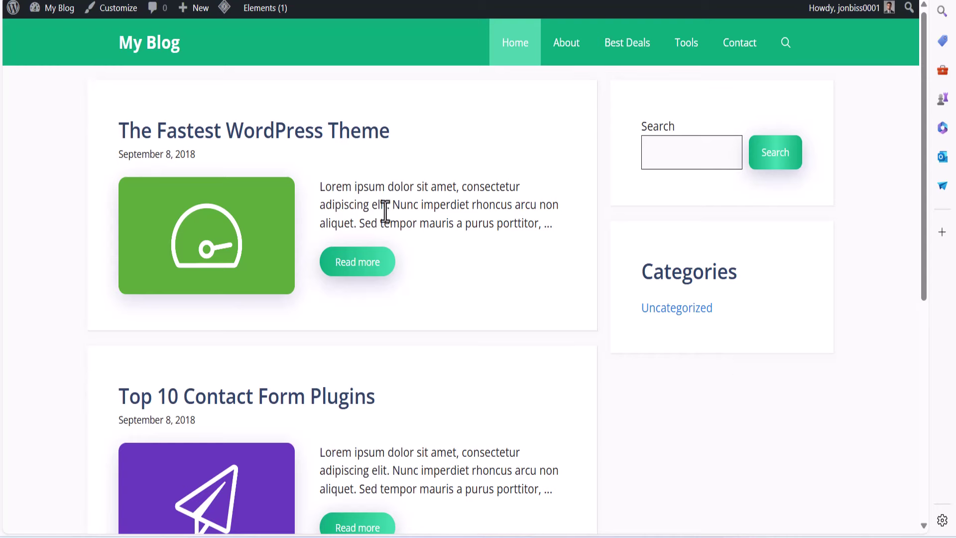
scroll(384, 207, down, 5)
scroll(384, 305, up, 5)
scroll(335, 337, down, 5)
scroll(335, 338, up, 5)
scroll(335, 337, down, 5)
scroll(338, 337, up, 5)
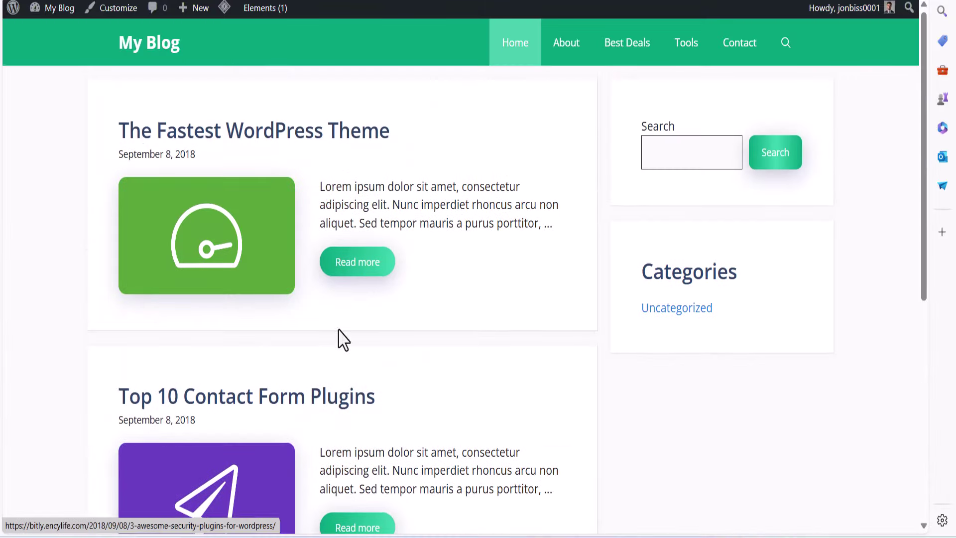
click(360, 266)
scroll(366, 281, down, 20)
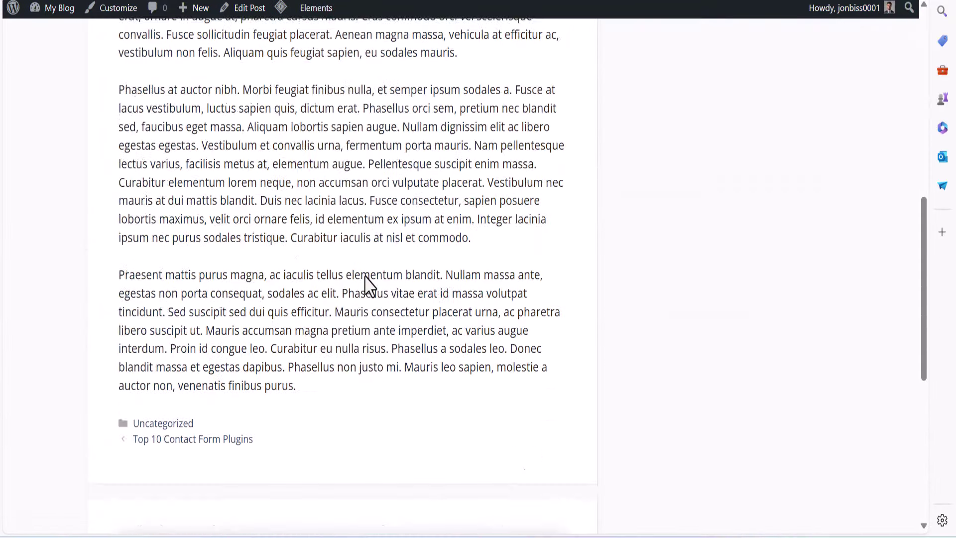
drag(148, 139, 405, 169)
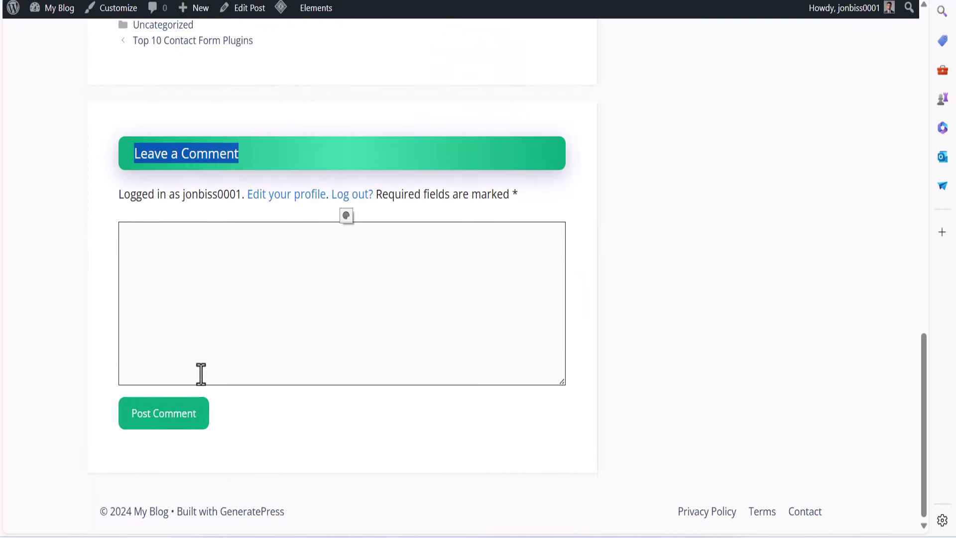
key(Home)
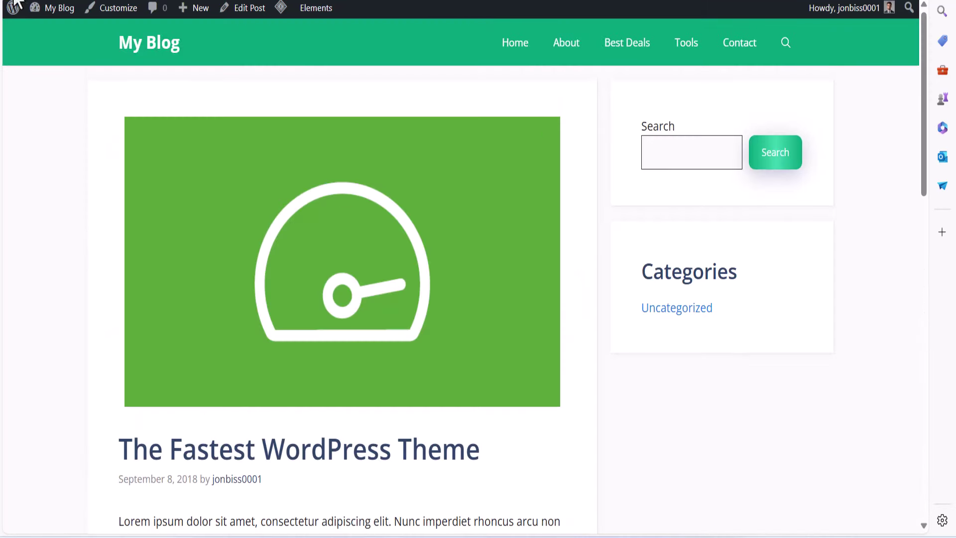
key(alt+Left)
drag(631, 278, 781, 288)
click(641, 265)
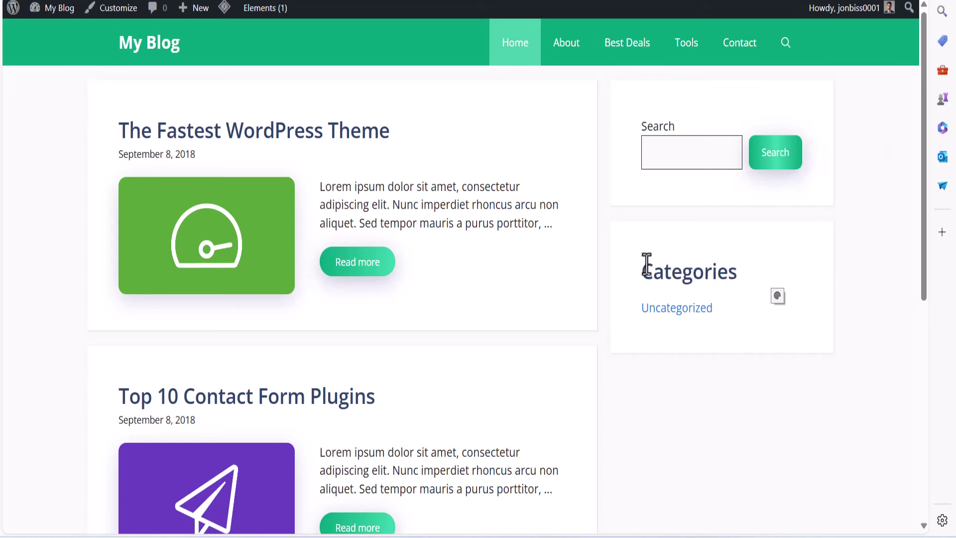
double_click(662, 273)
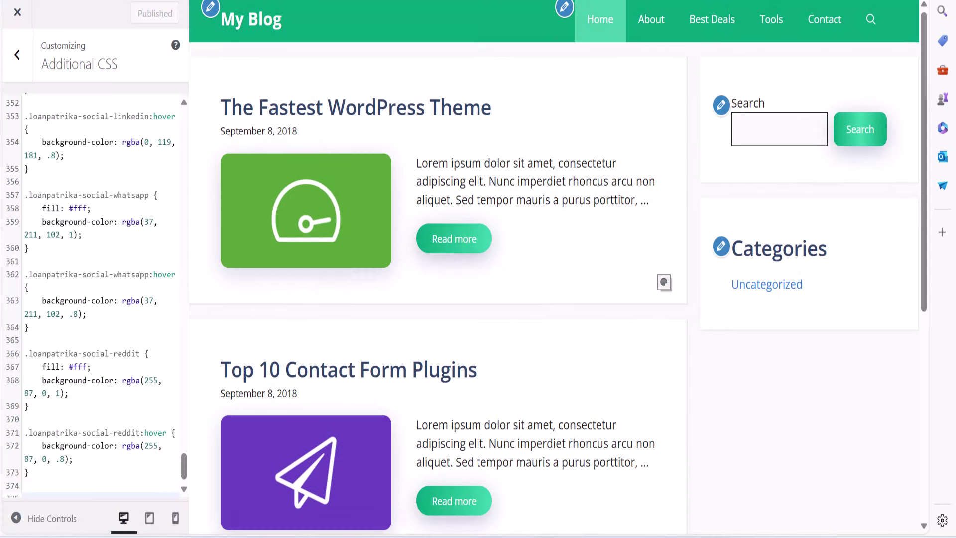
Select the Categories heading and start entering 'widget' in Advanced > Additional CSS Class(es)
click(15, 52)
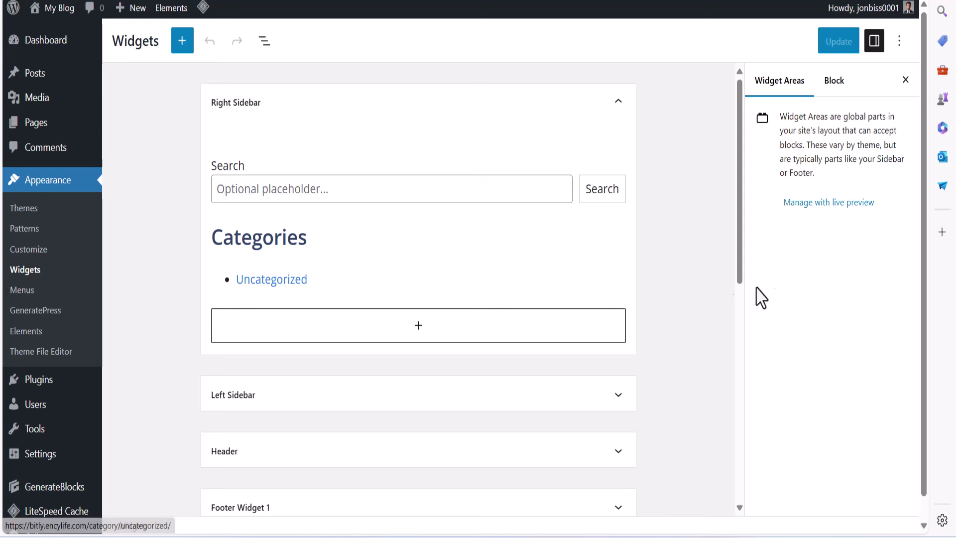
click(271, 238)
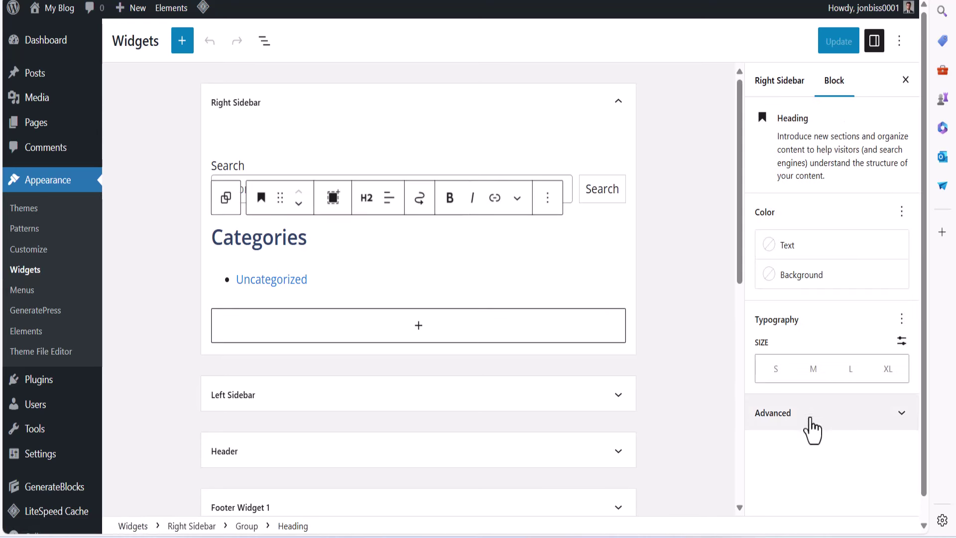
click(901, 414)
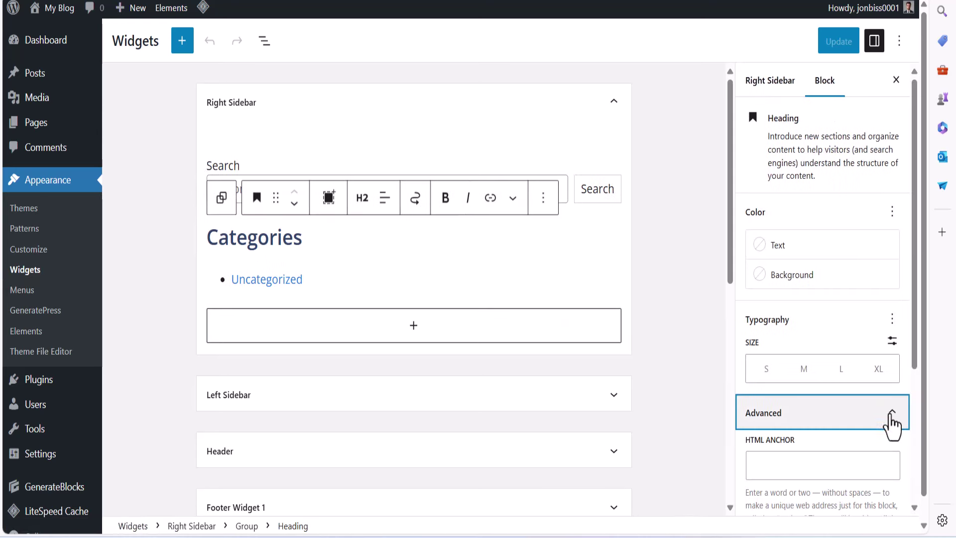
drag(747, 378, 868, 384)
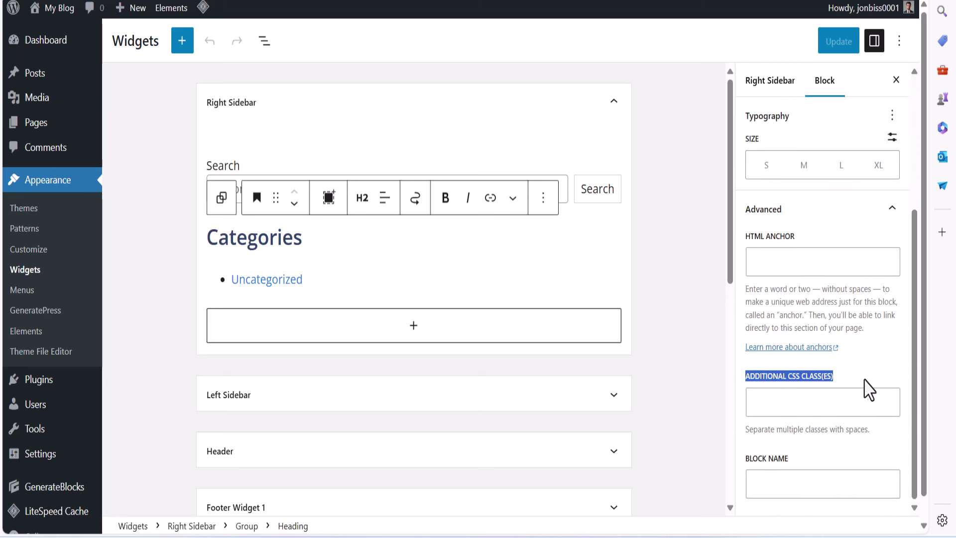
click(868, 400)
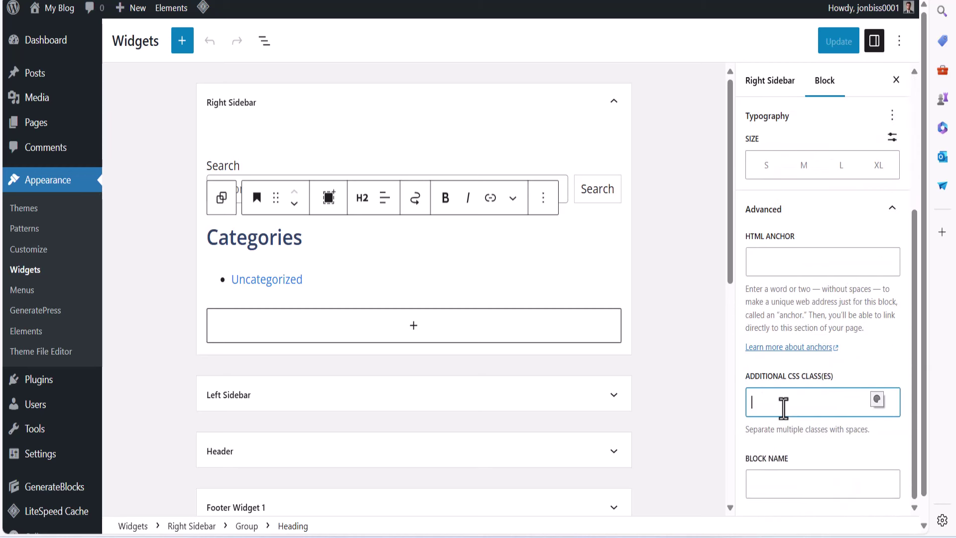
text(widget-title)
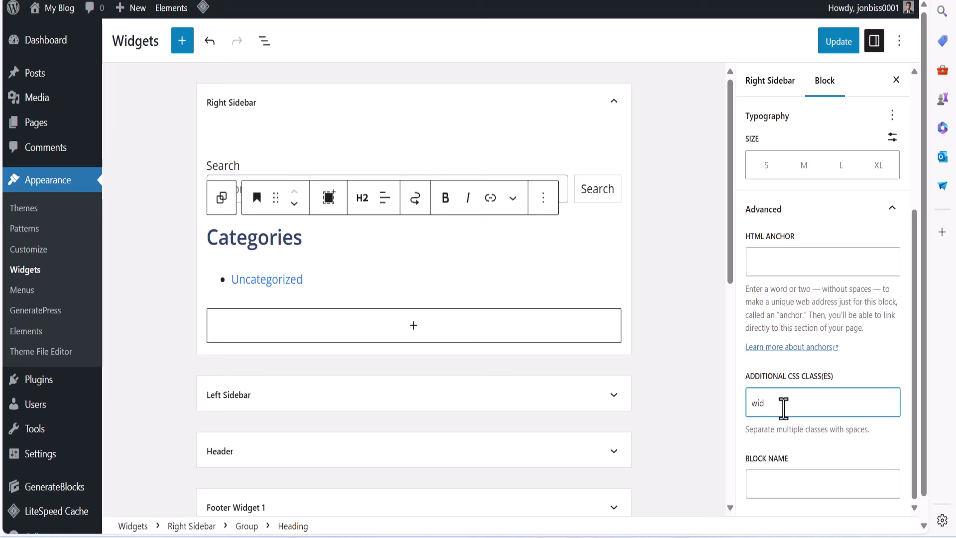
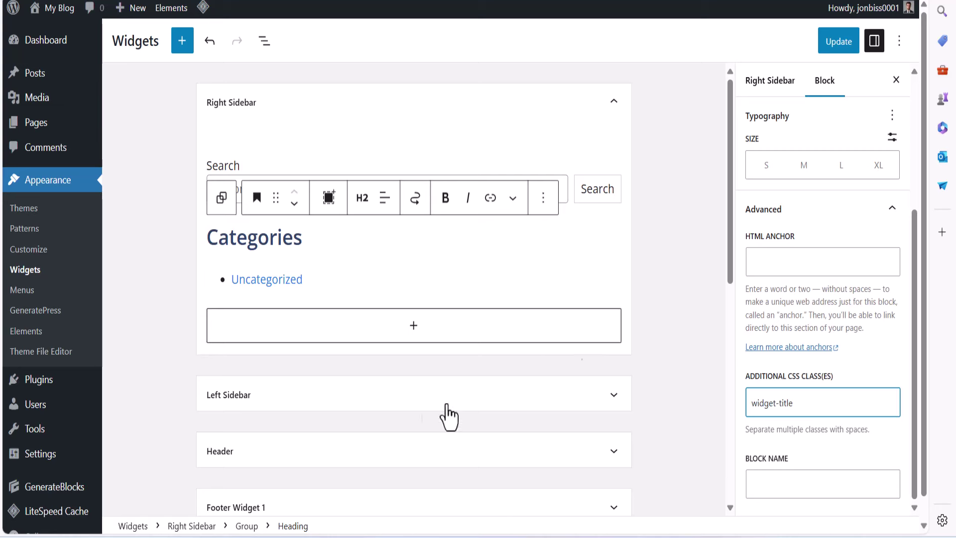
Save the Right Sidebar widgets and check the green Categories heading on the live blog
click(852, 43)
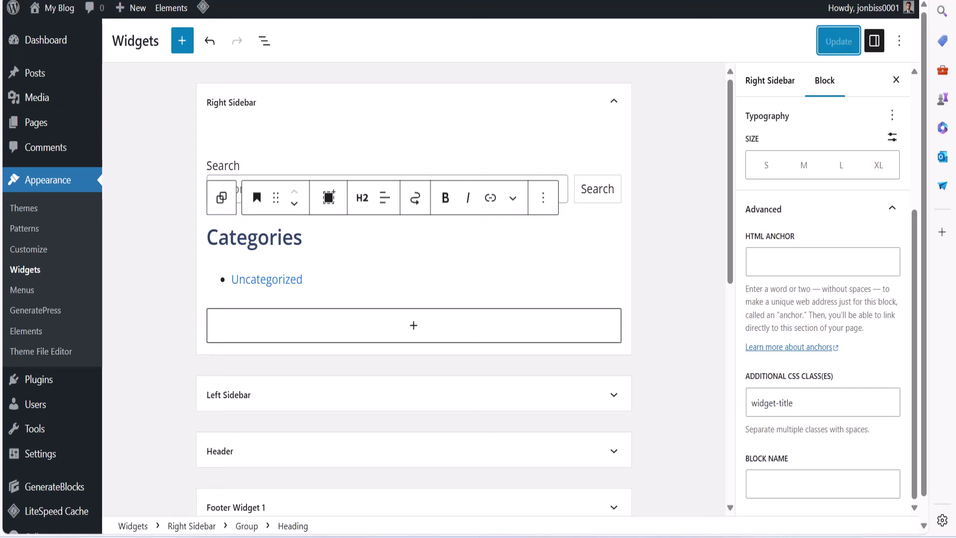
click(60, 8)
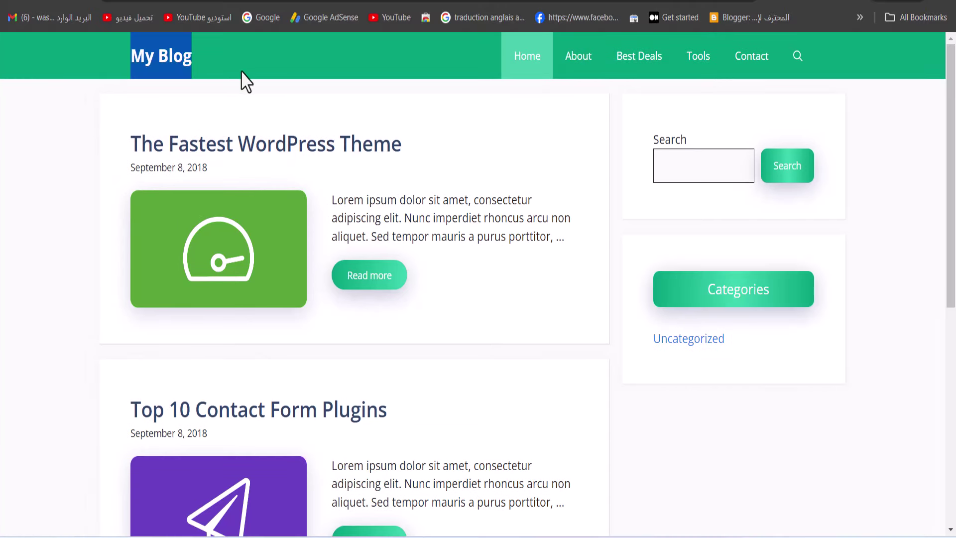
drag(435, 335, 154, 145)
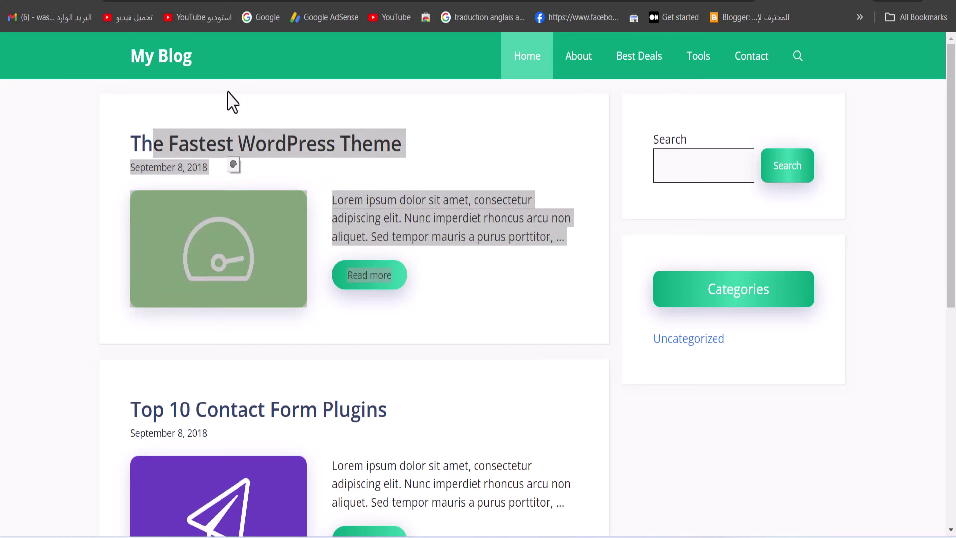
drag(650, 286, 800, 298)
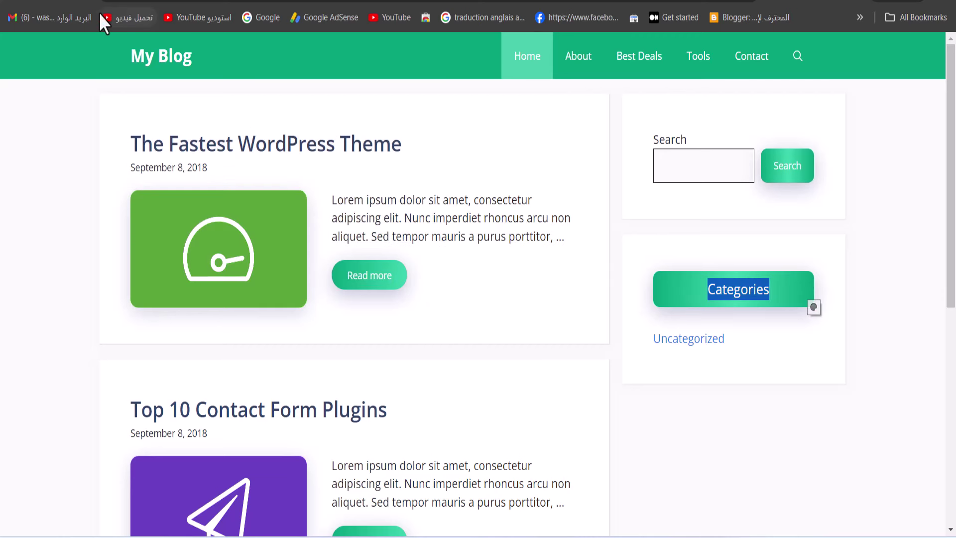
click(641, 327)
drag(628, 348, 746, 356)
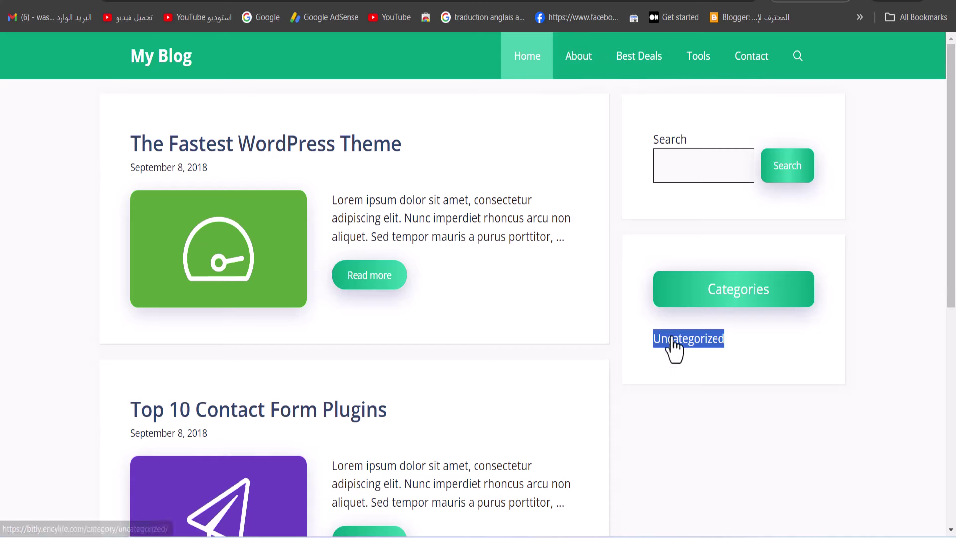
click(860, 2)
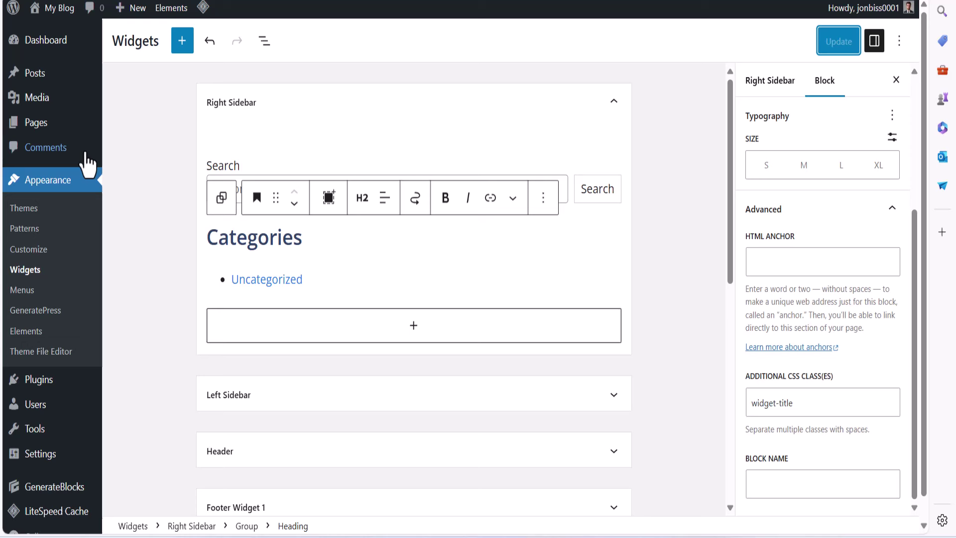
mouse_move(31, 125)
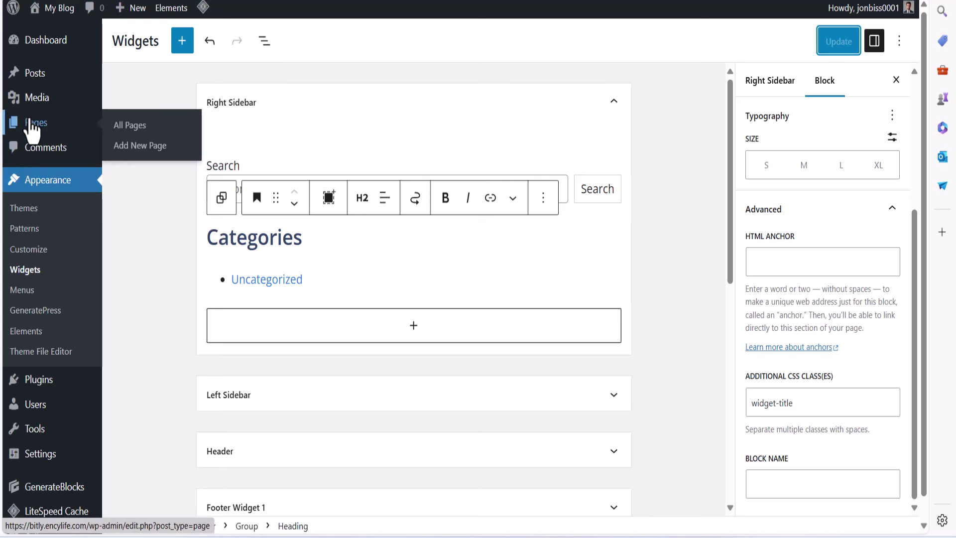
In Posts > Categories, edit Uncategorized and rename it to product, fixing the spelling
mouse_move(38, 73)
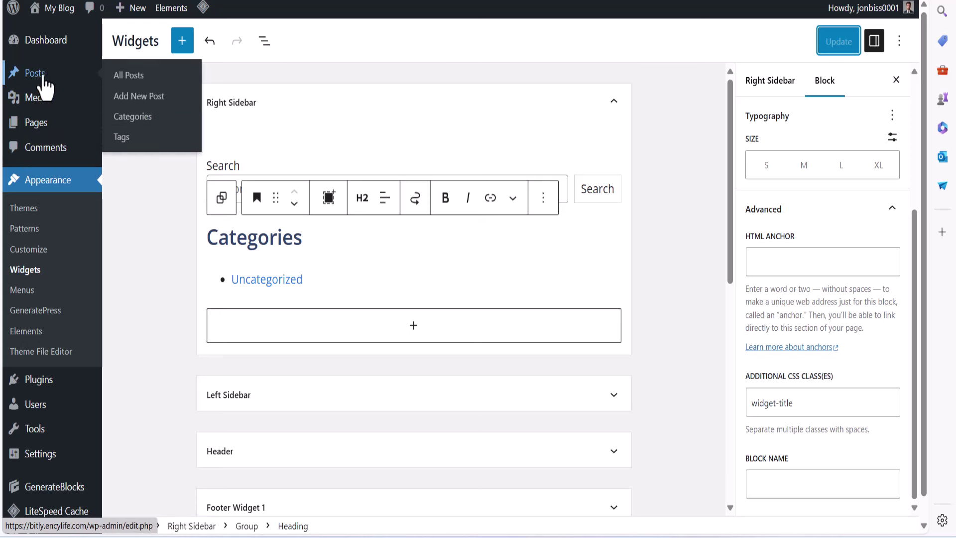
click(139, 118)
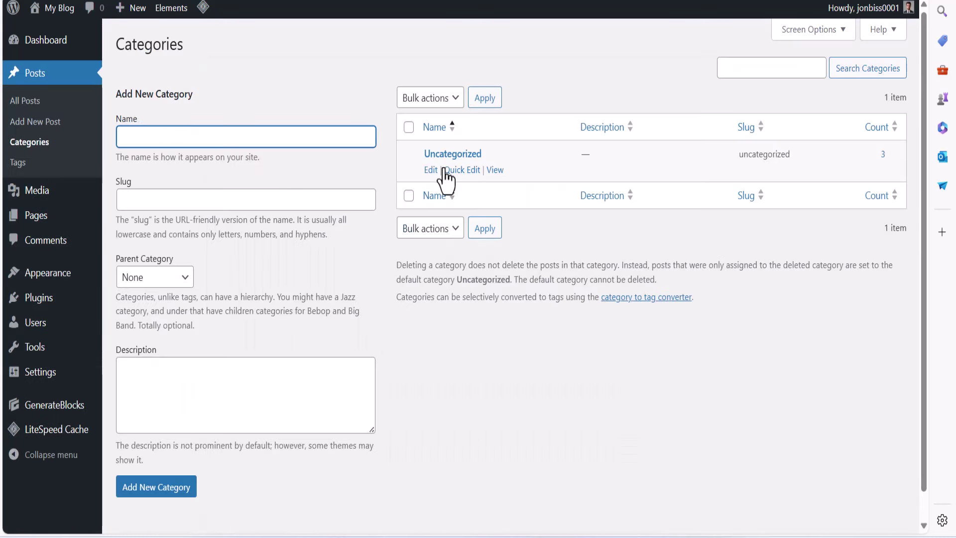
click(431, 170)
click(315, 117)
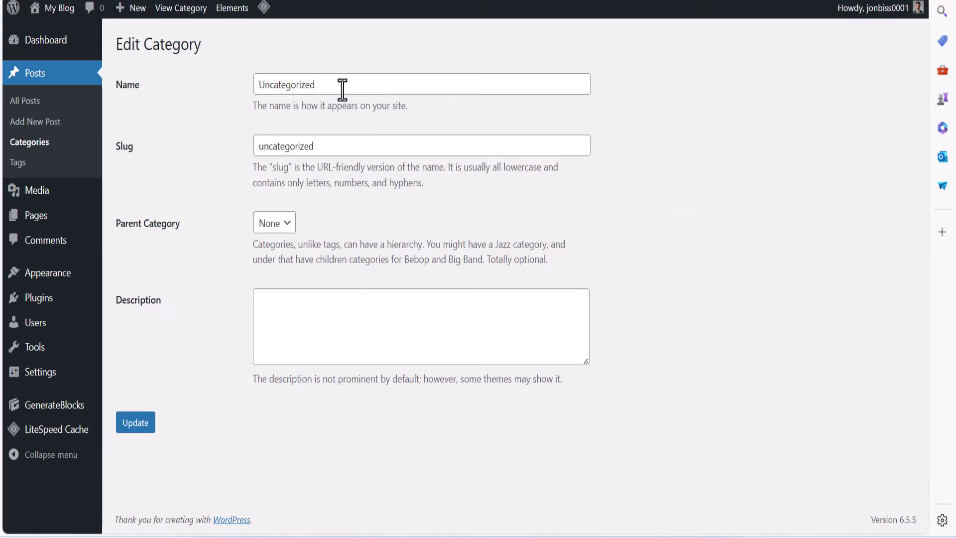
drag(343, 89, 197, 93)
text(pe)
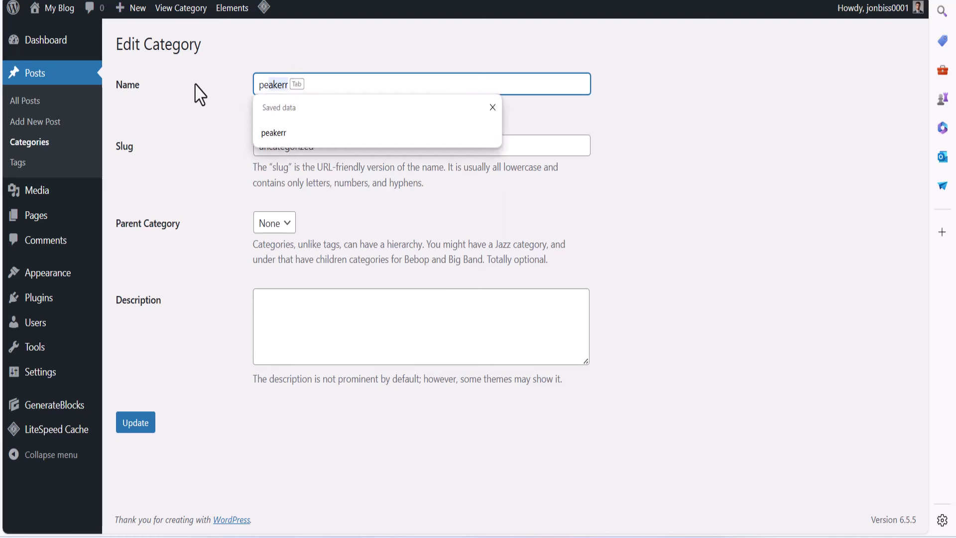
text(roduct)
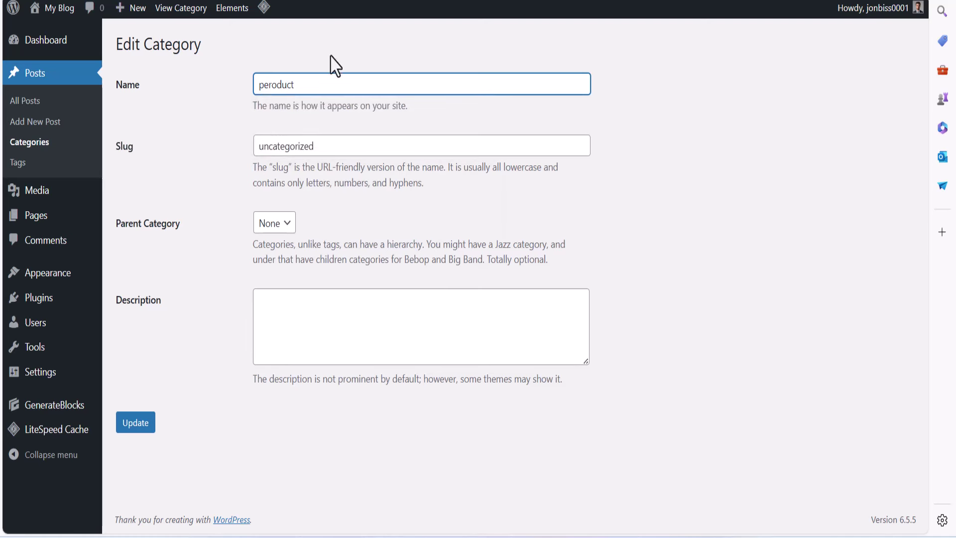
right_click(284, 85)
mouse_move(277, 100)
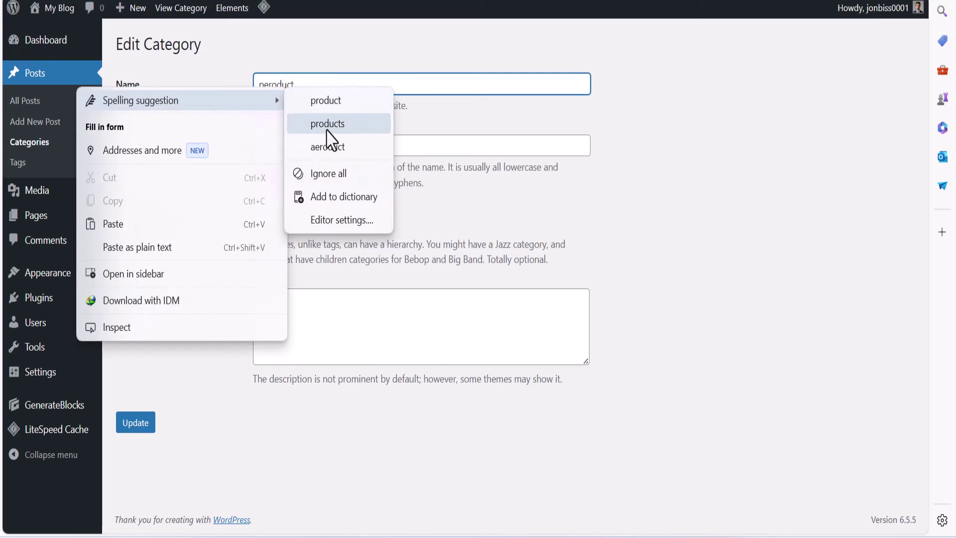
click(325, 100)
Copy the name into the slug as product and update the category
drag(319, 85, 224, 96)
key(ctrl+c)
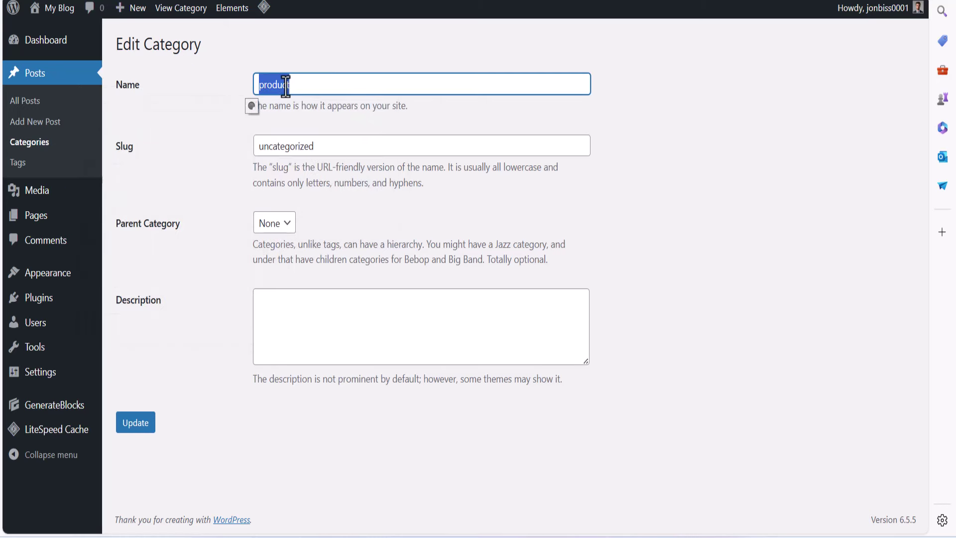
right_click(287, 86)
key(Tab)
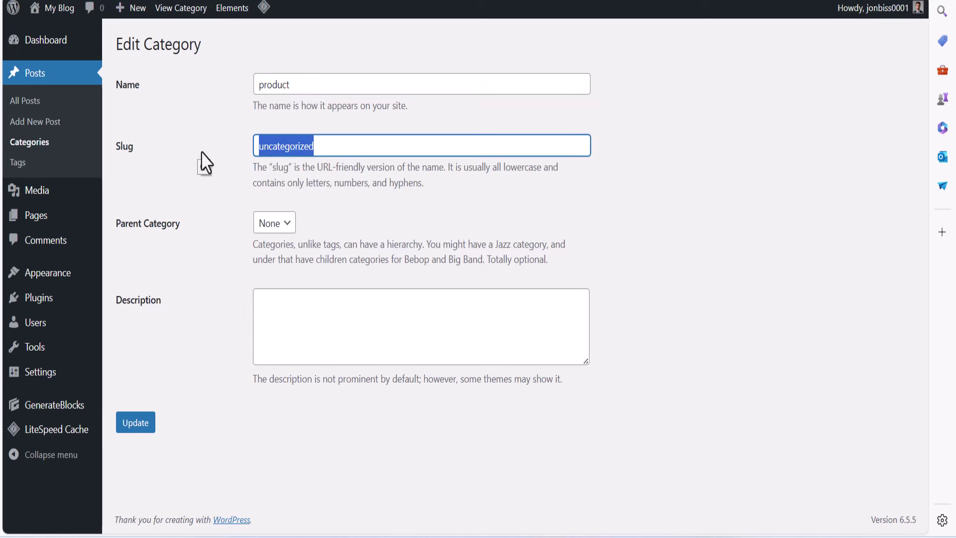
key(ctrl+v)
click(139, 422)
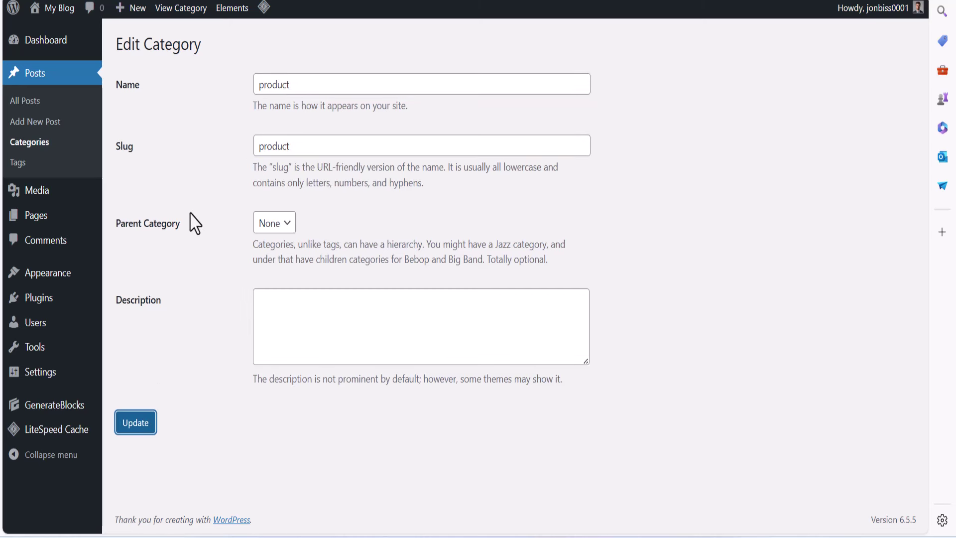
click(190, 138)
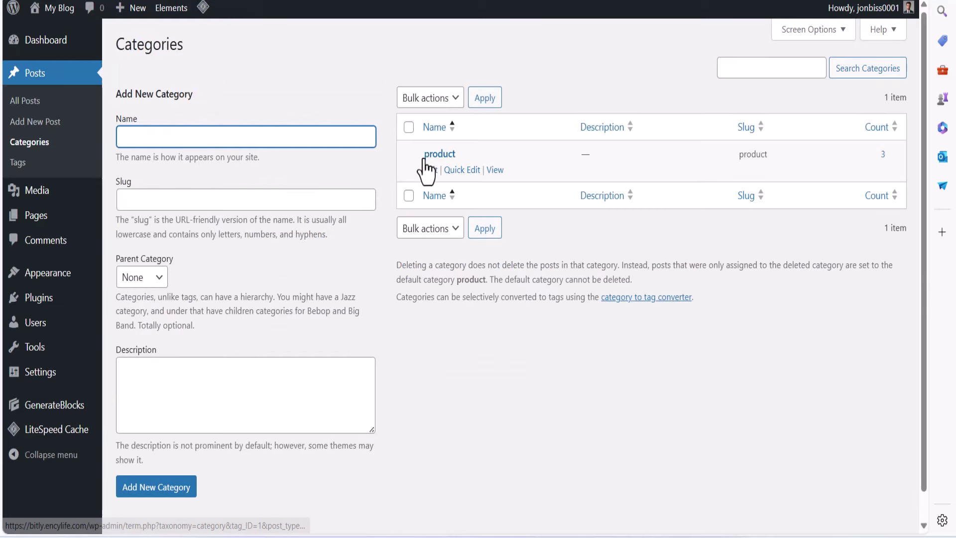
Re-edit the category and save its name as capitalised Product
click(427, 172)
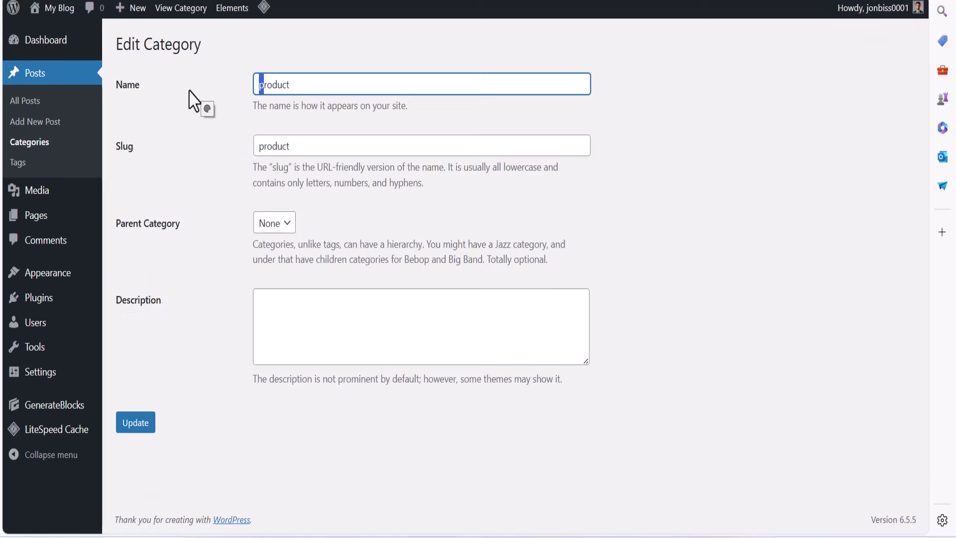
click(149, 427)
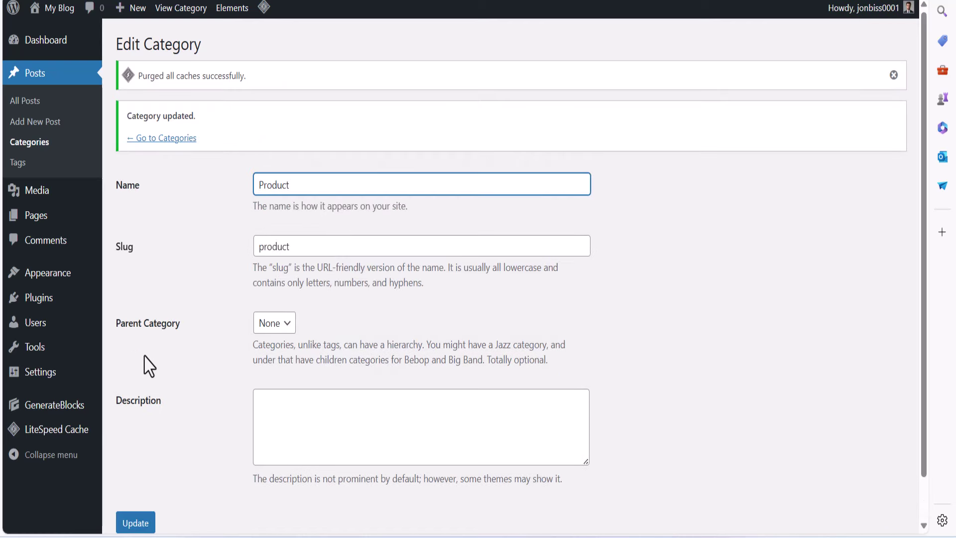
click(144, 140)
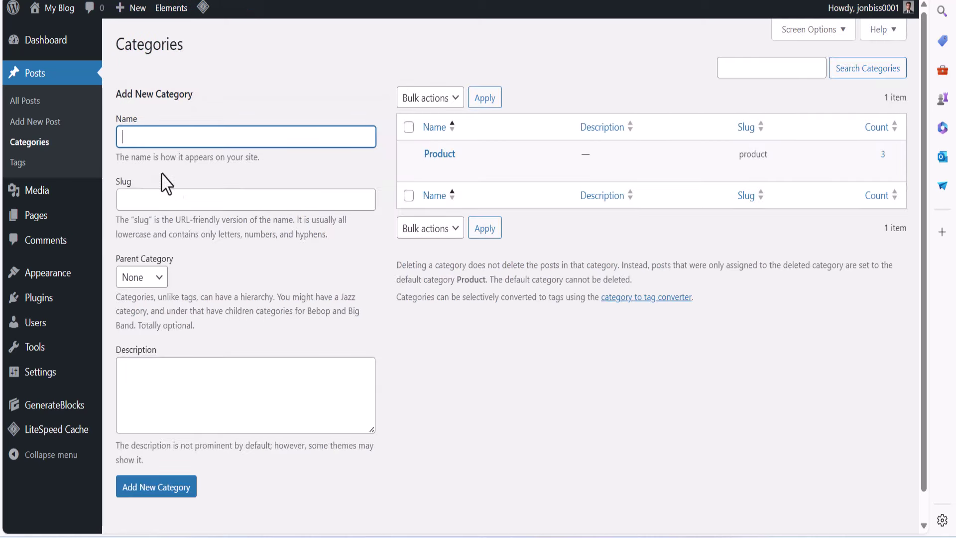
Create a Reviews category with slug reviews, then view the blog's front page
click(180, 147)
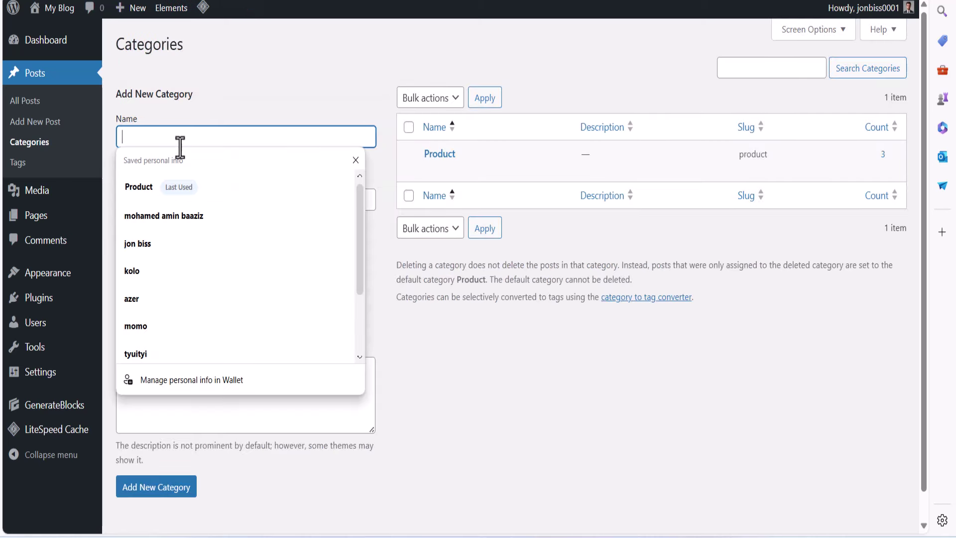
text(Reviews)
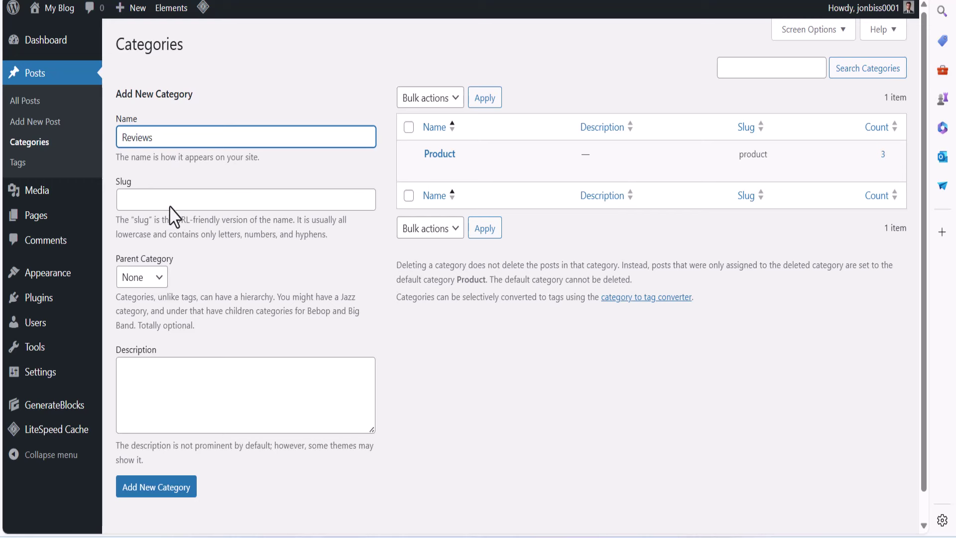
drag(192, 140, 77, 143)
key(ctrl+c)
click(165, 198)
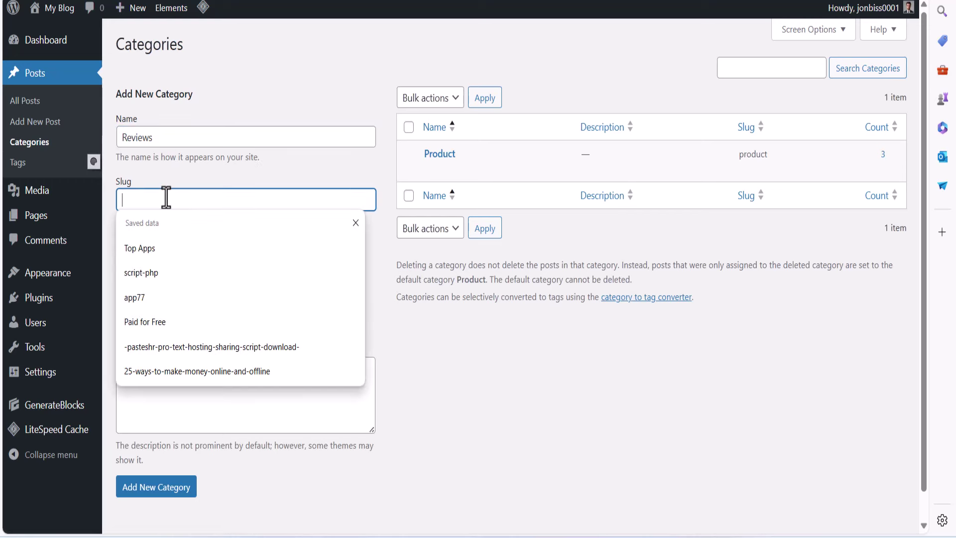
key(ctrl+v)
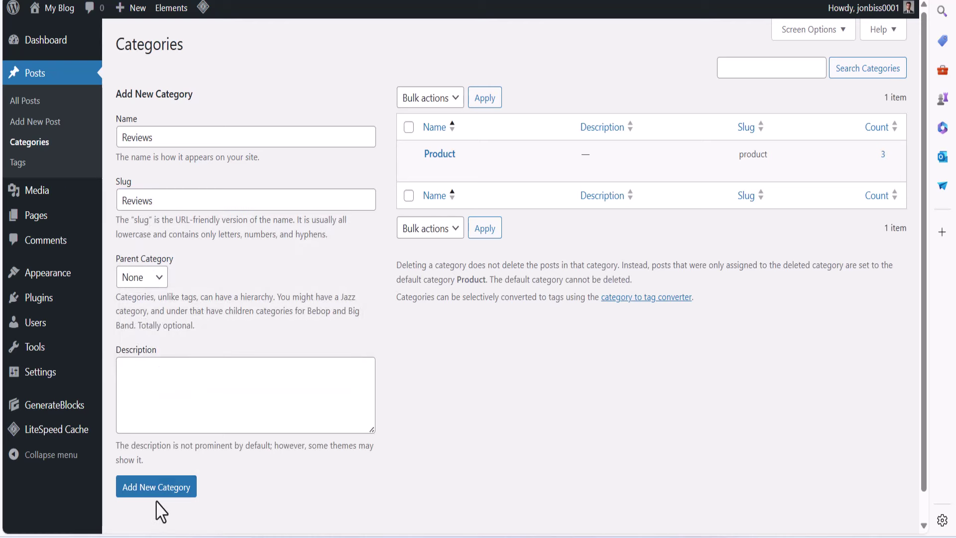
click(160, 492)
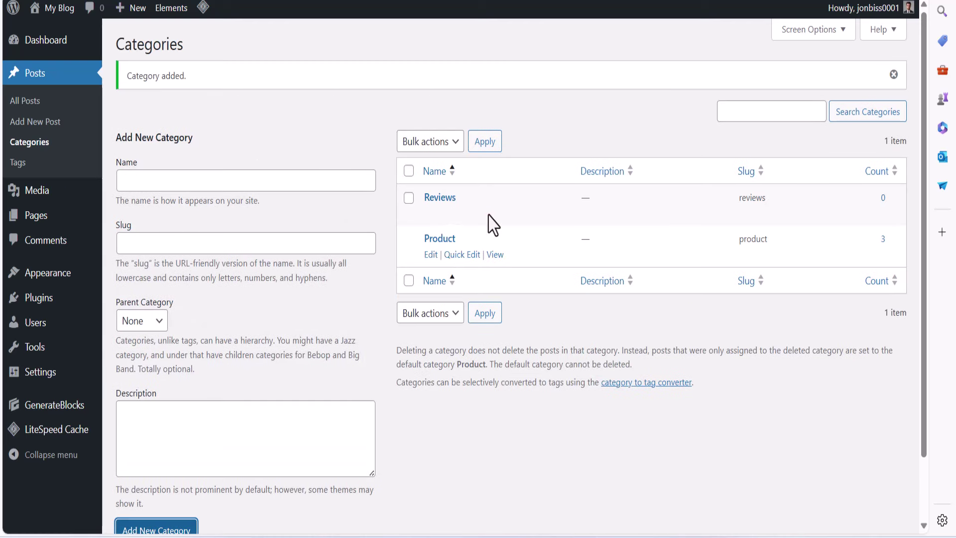
click(72, 7)
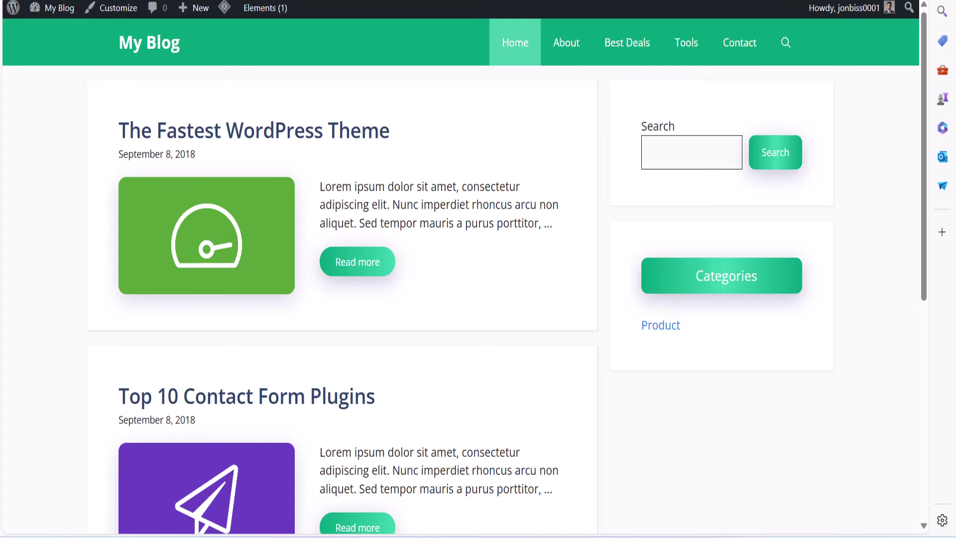
Refresh the live blog to show the renamed Product category, then return to the Widgets admin
click(704, 487)
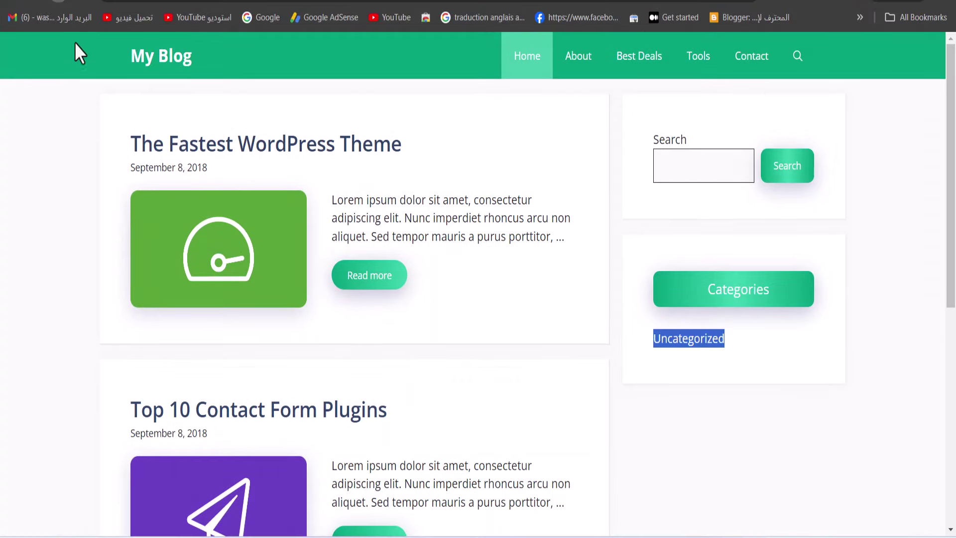
key(F5)
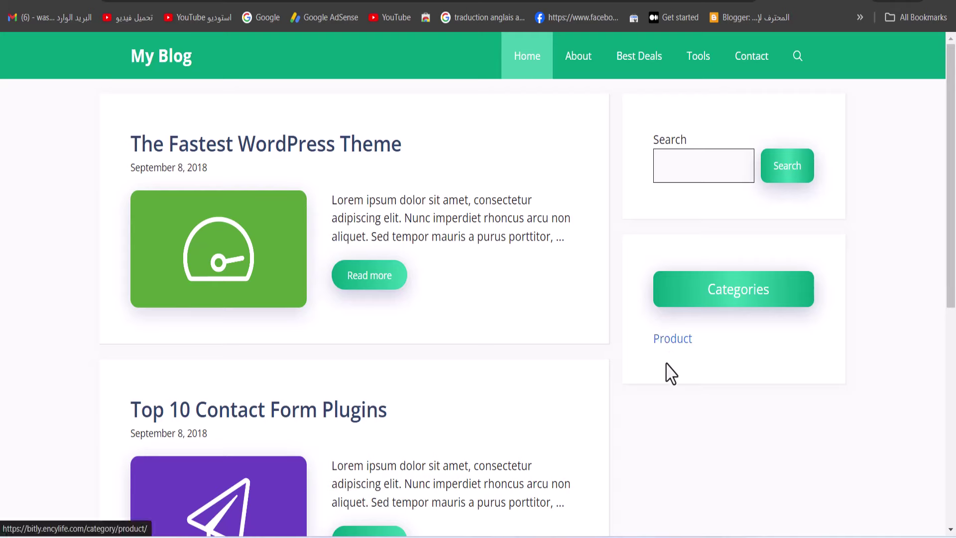
key(alt+Tab)
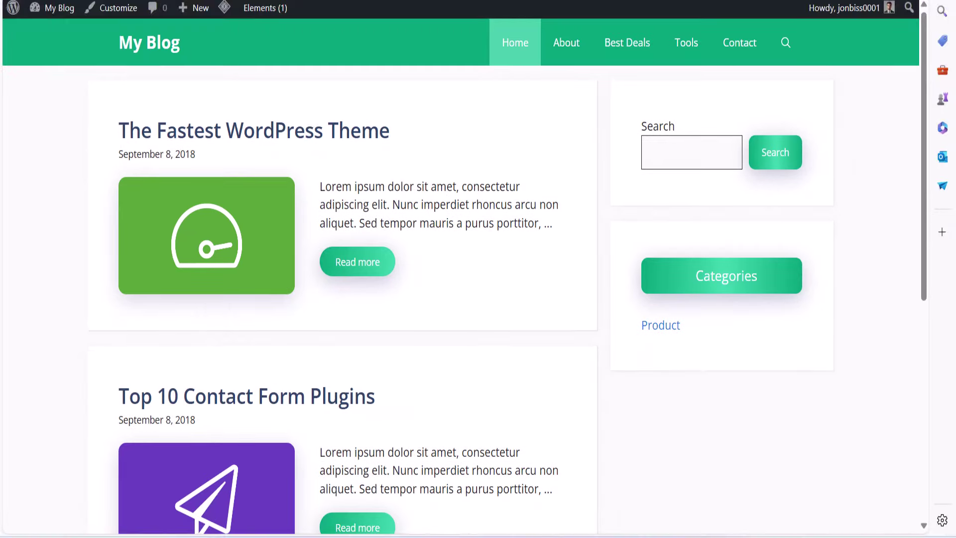
key(ctrl+Tab)
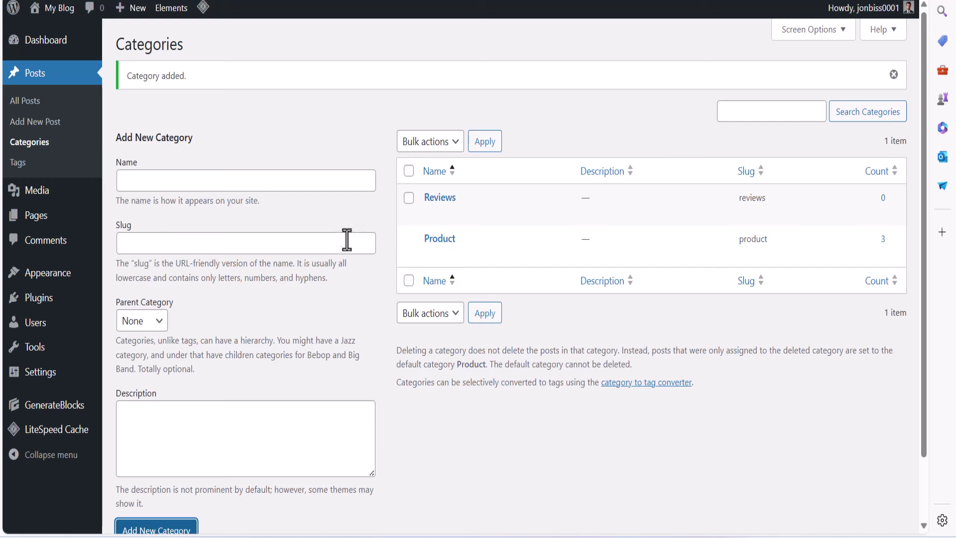
mouse_move(59, 377)
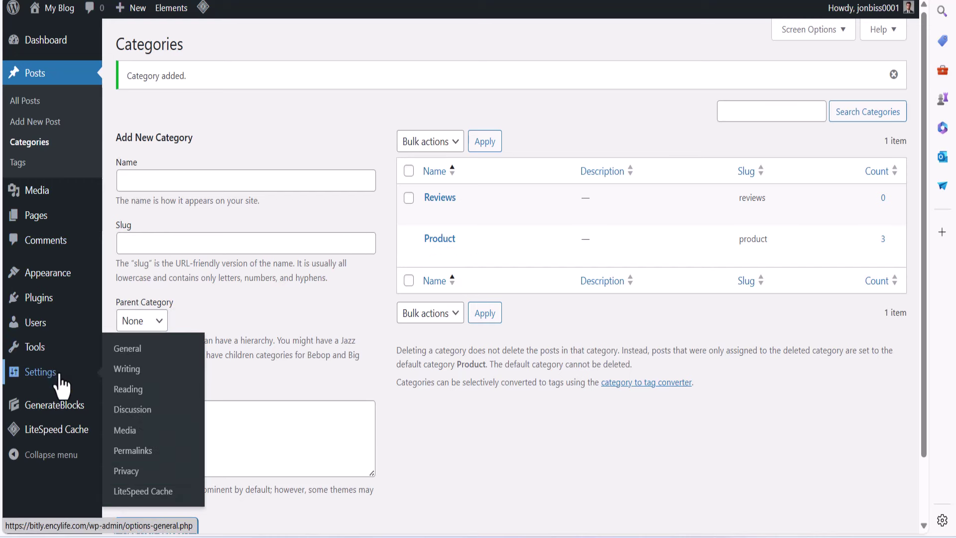
mouse_move(43, 274)
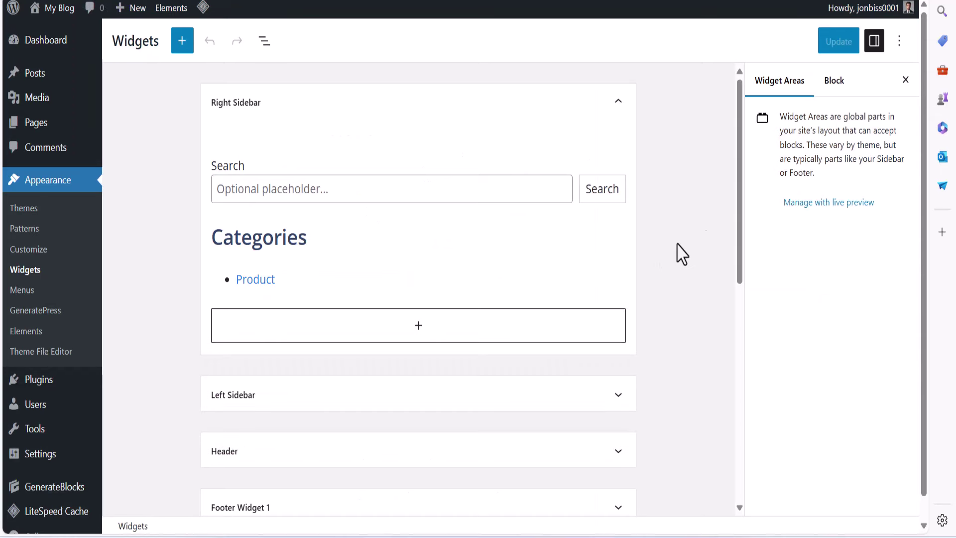
Enable Show empty categories on the Categories List widget and save
click(315, 288)
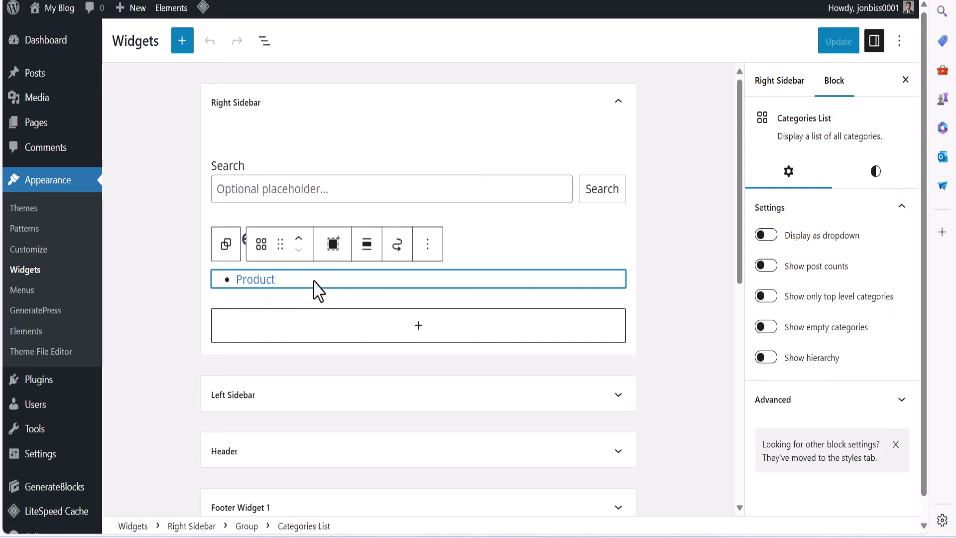
click(769, 328)
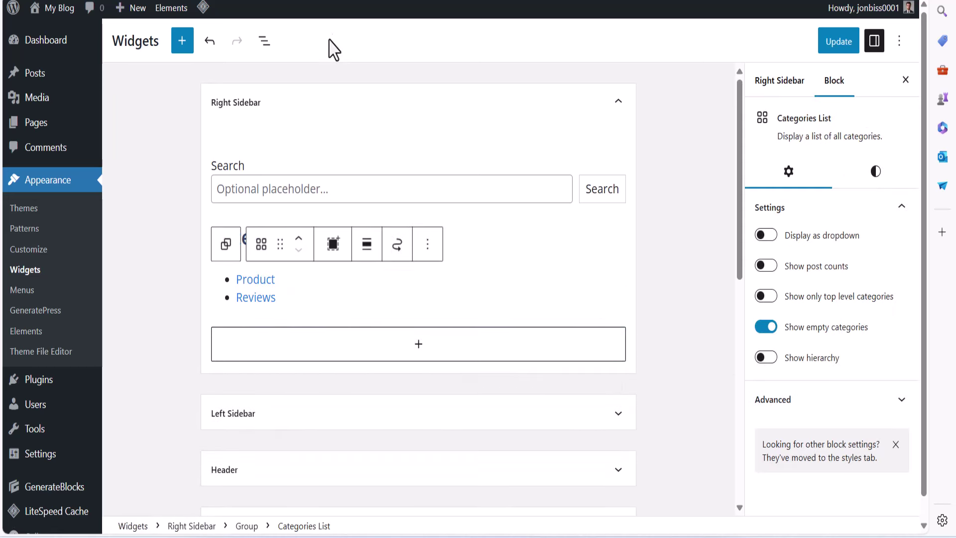
click(829, 46)
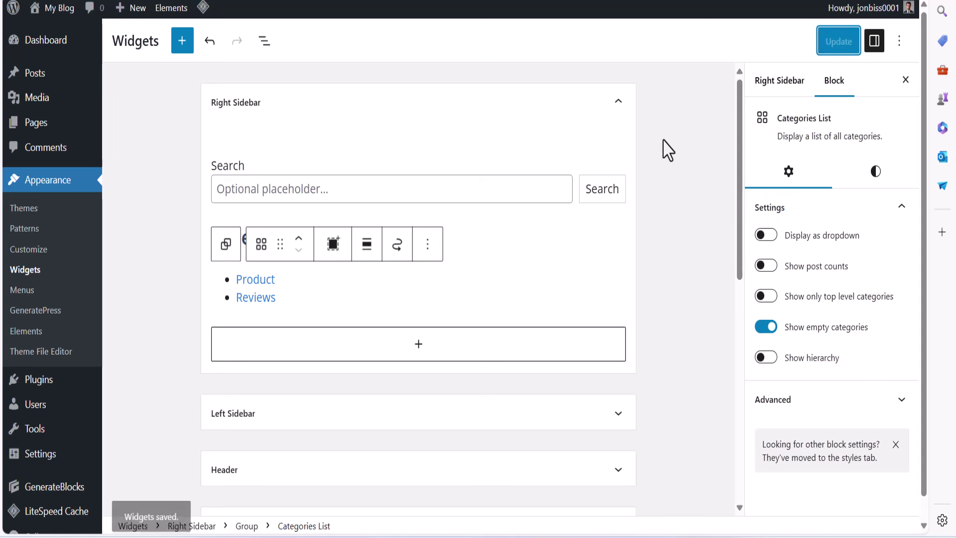
Style the category links in medium (M) size with Bold appearance, and save
click(878, 179)
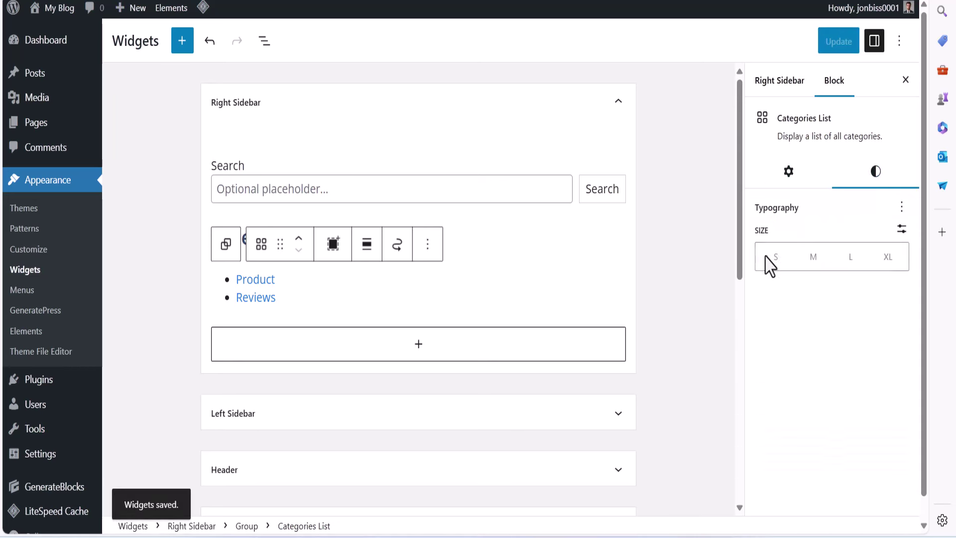
click(811, 258)
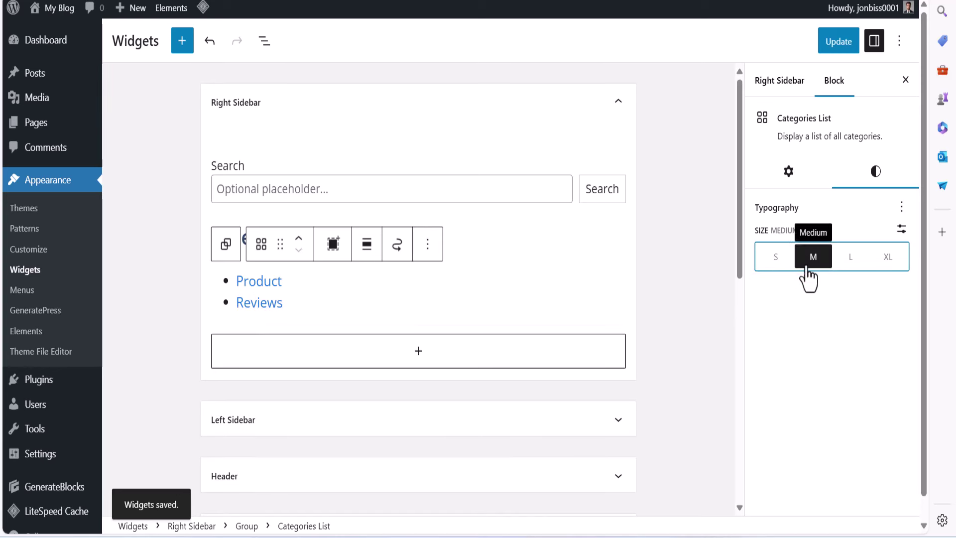
click(851, 258)
click(891, 258)
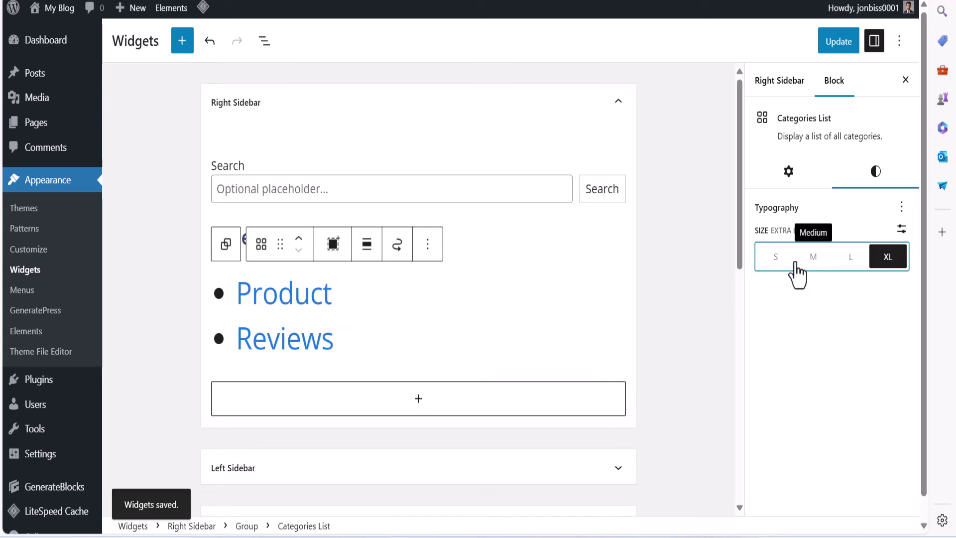
click(779, 263)
click(825, 267)
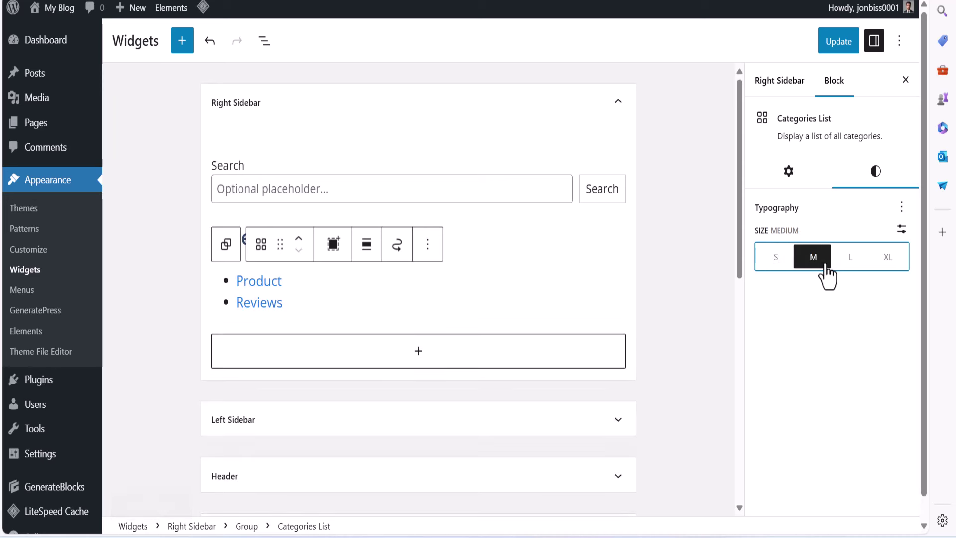
click(901, 207)
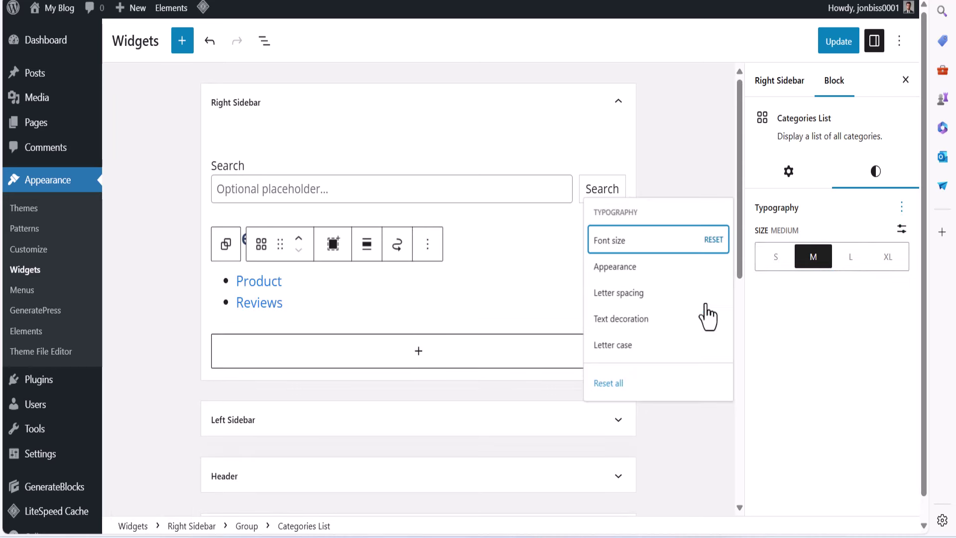
click(620, 266)
click(805, 325)
click(806, 324)
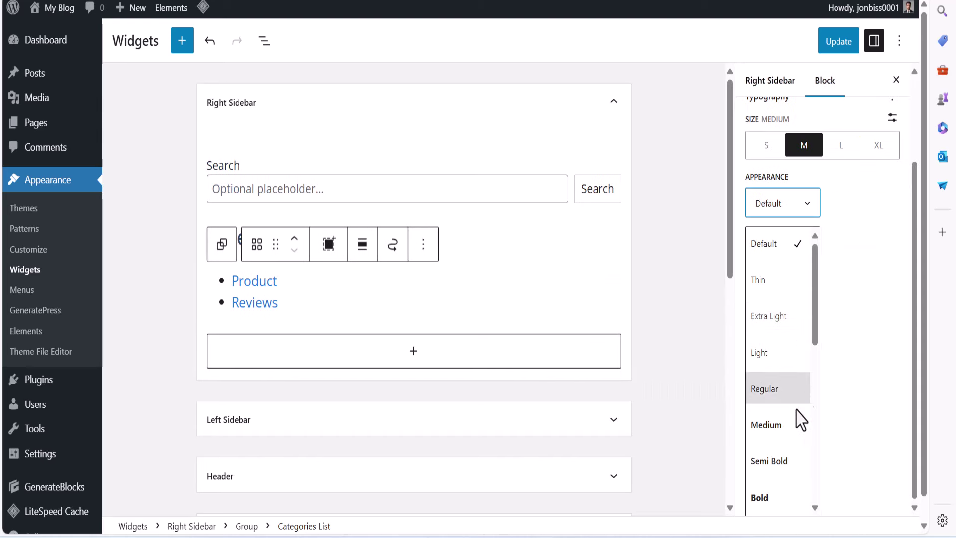
click(762, 499)
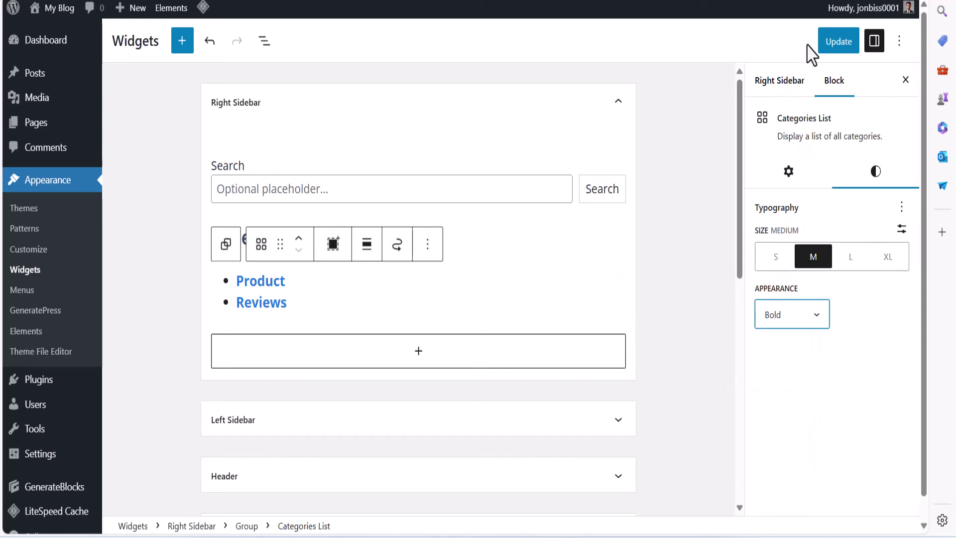
click(833, 43)
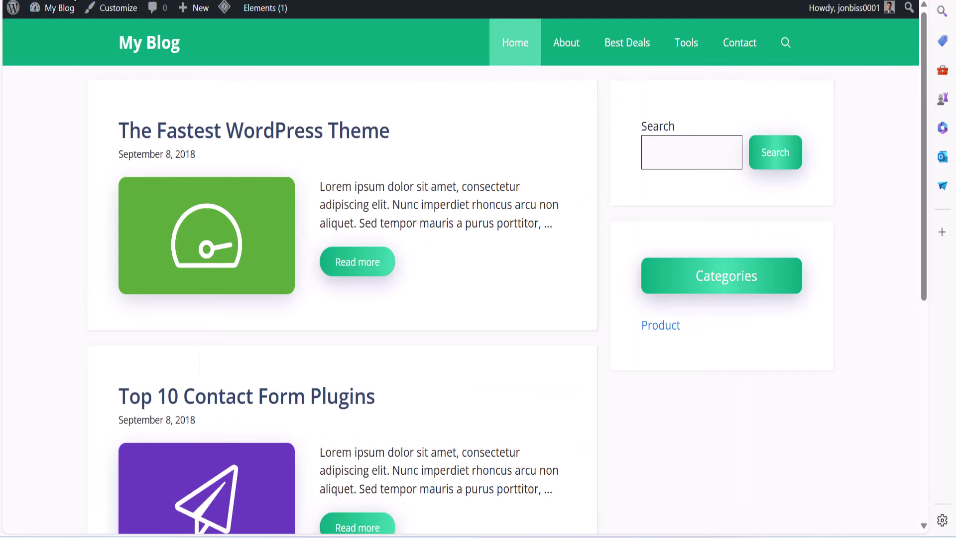
Reload the live blog, confirm bold Product and Reviews in the sidebar, and return home
click(707, 478)
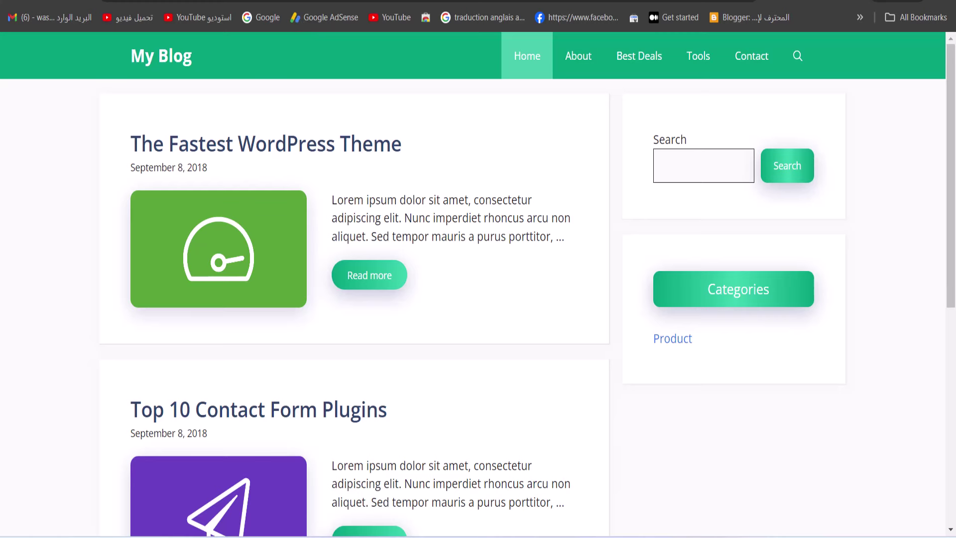
scroll(651, 352, down, 7)
scroll(651, 352, up, 7)
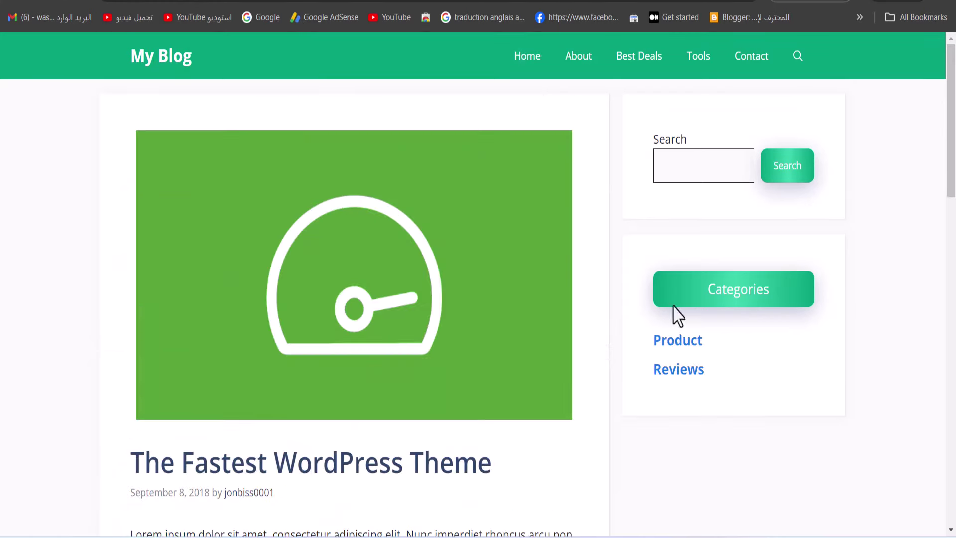
triple_click(732, 395)
click(750, 378)
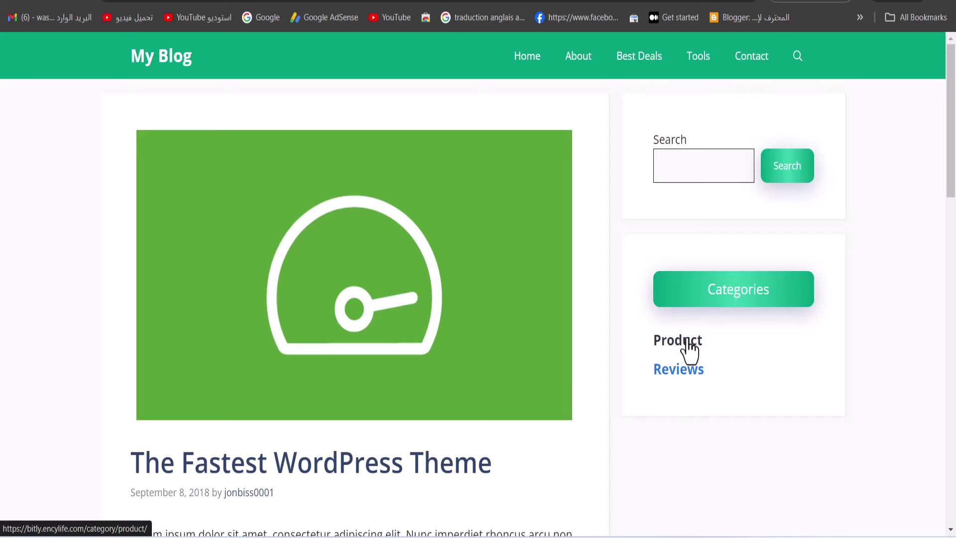
click(141, 70)
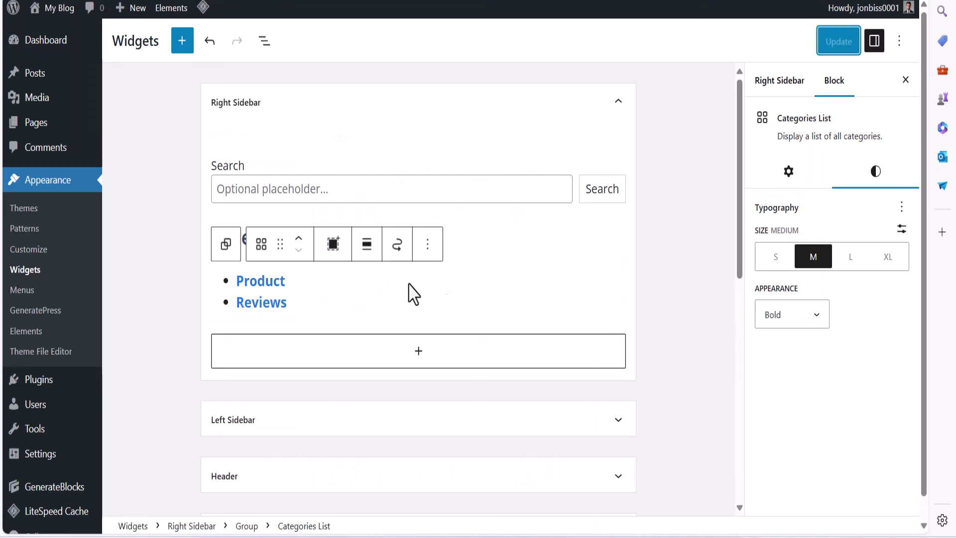
Turn on Show post counts in the Categories List widget settings
click(391, 307)
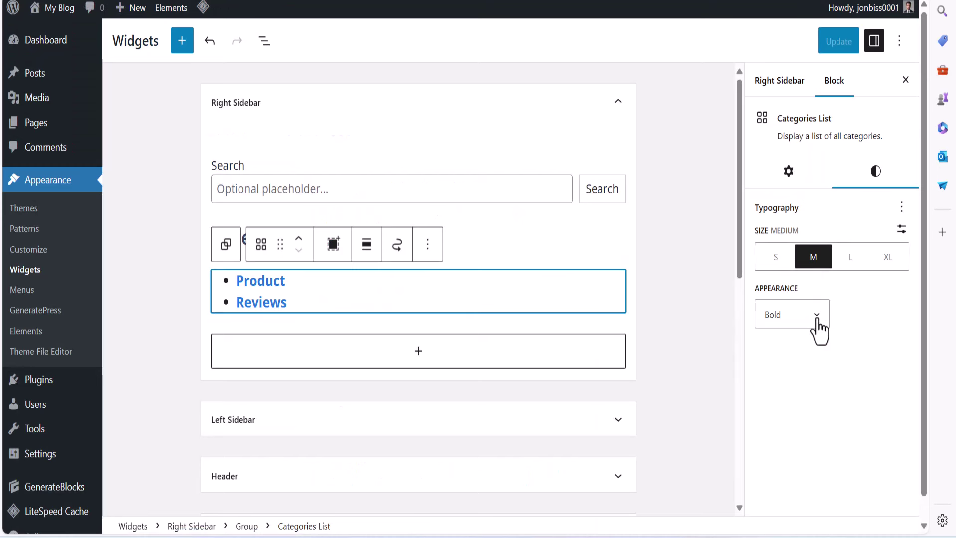
click(788, 172)
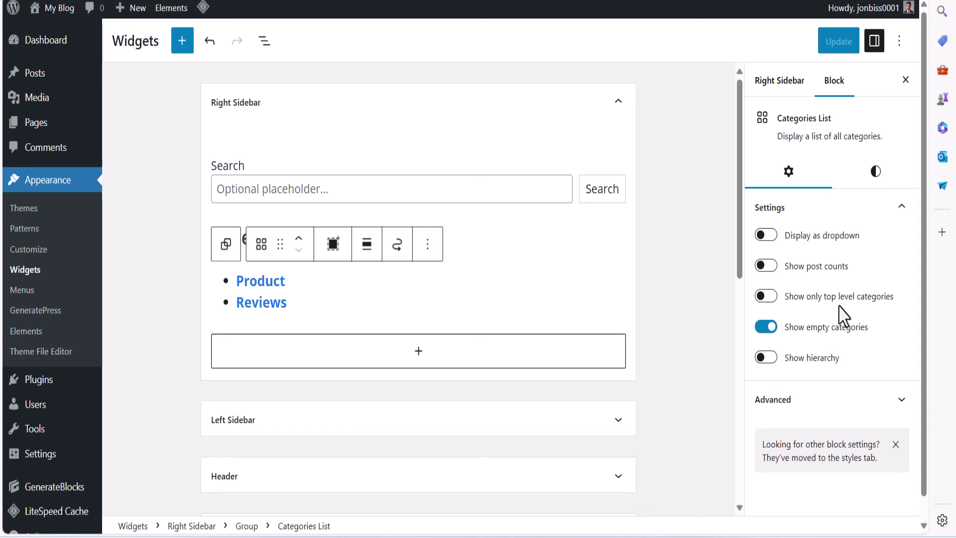
click(778, 265)
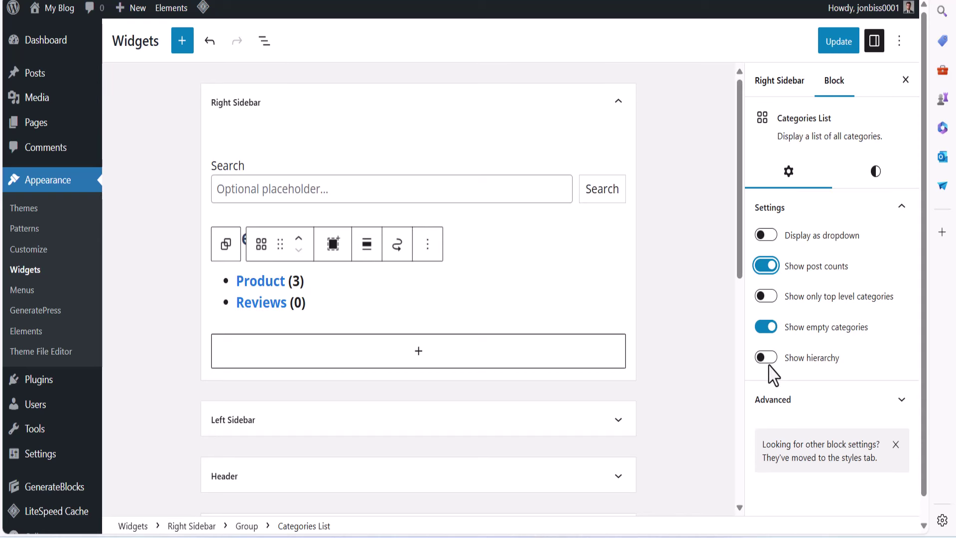
Try the top-level-only and dropdown options, revert to a bulleted list, and save
click(766, 299)
click(766, 298)
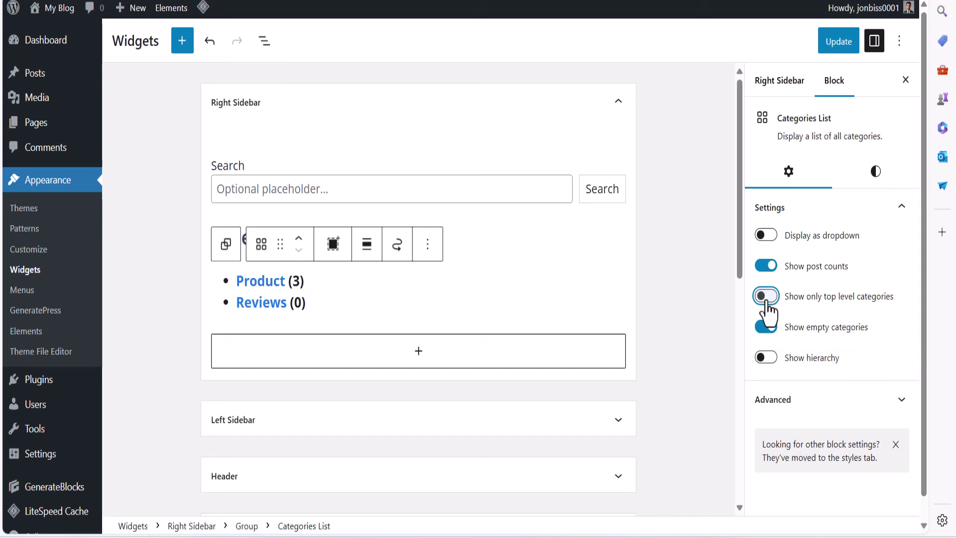
click(765, 237)
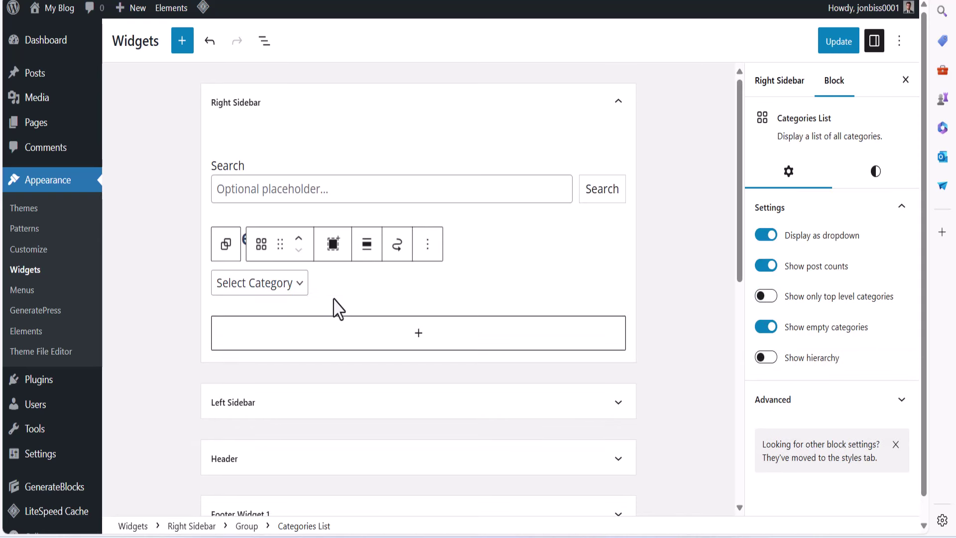
click(260, 285)
click(282, 292)
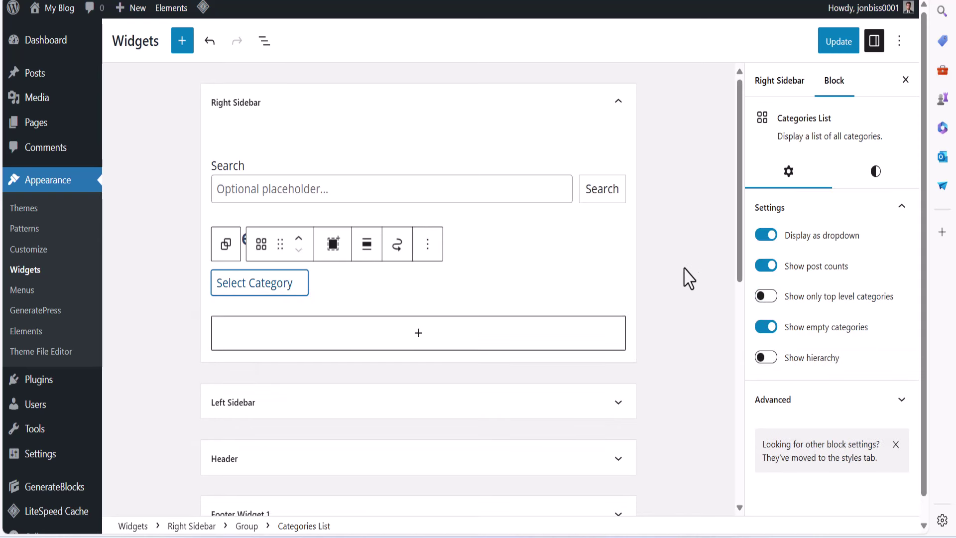
click(766, 235)
click(831, 50)
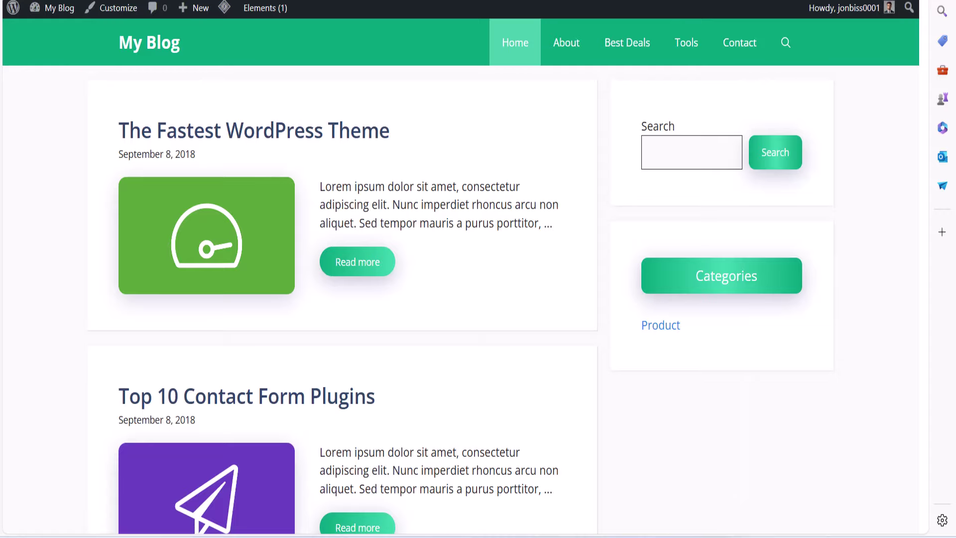
Go to Appearance > Elements to list the GeneratePress Blog/archive loop template element
scroll(357, 267, down, 2)
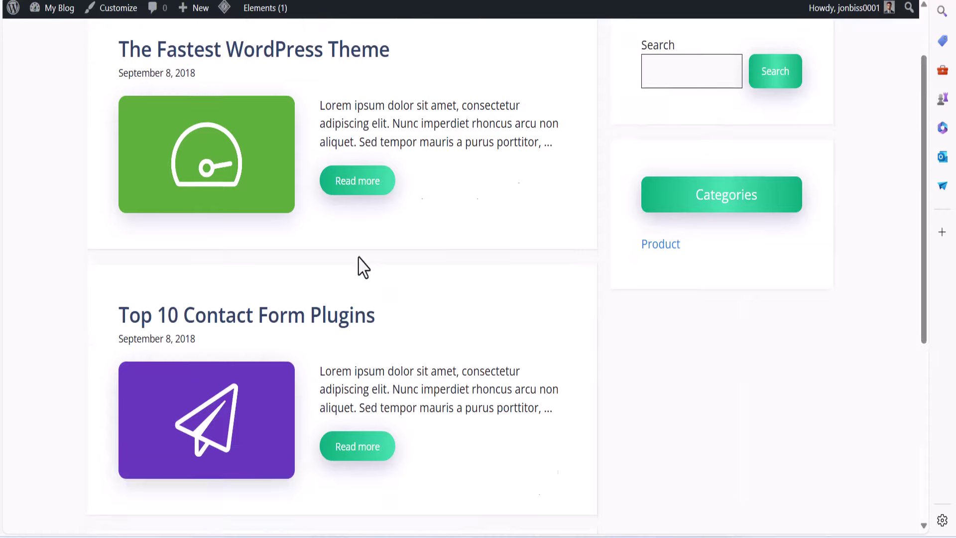
scroll(356, 264, up, 2)
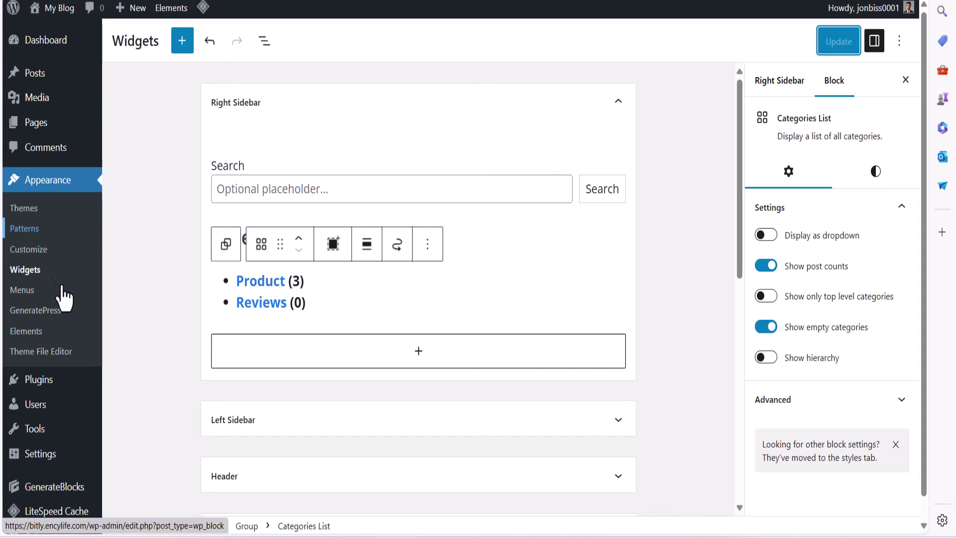
click(23, 336)
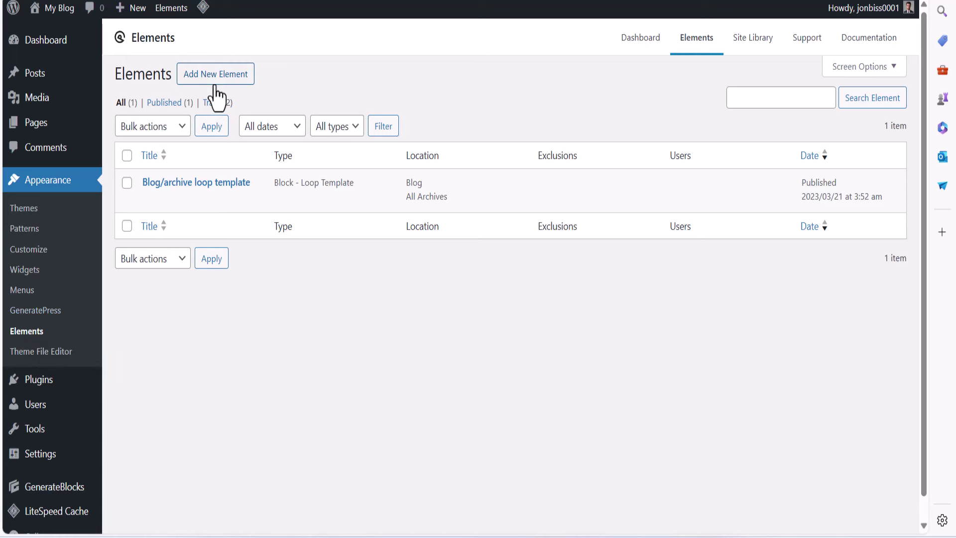
Create a new Hook element, leaving a blank editor on wp_head at priority 10
click(214, 80)
click(481, 281)
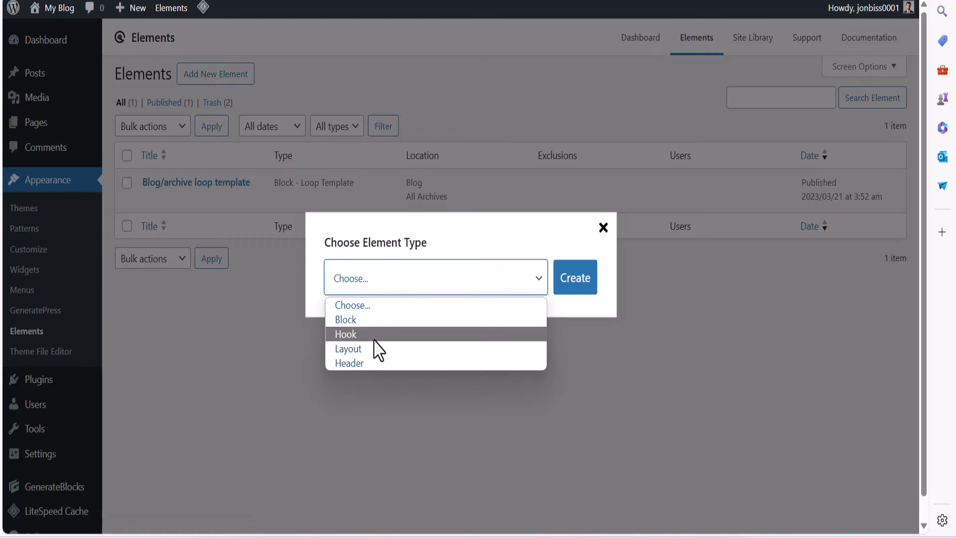
click(343, 334)
click(574, 280)
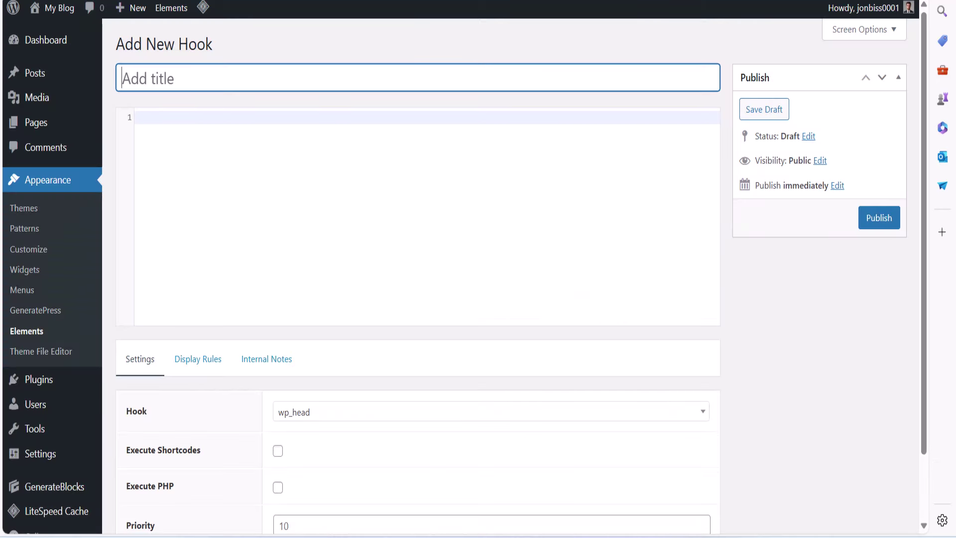
drag(114, 43, 214, 43)
Copy the words 'Author Box' from the Google Docs heading
mouse_move(634, 512)
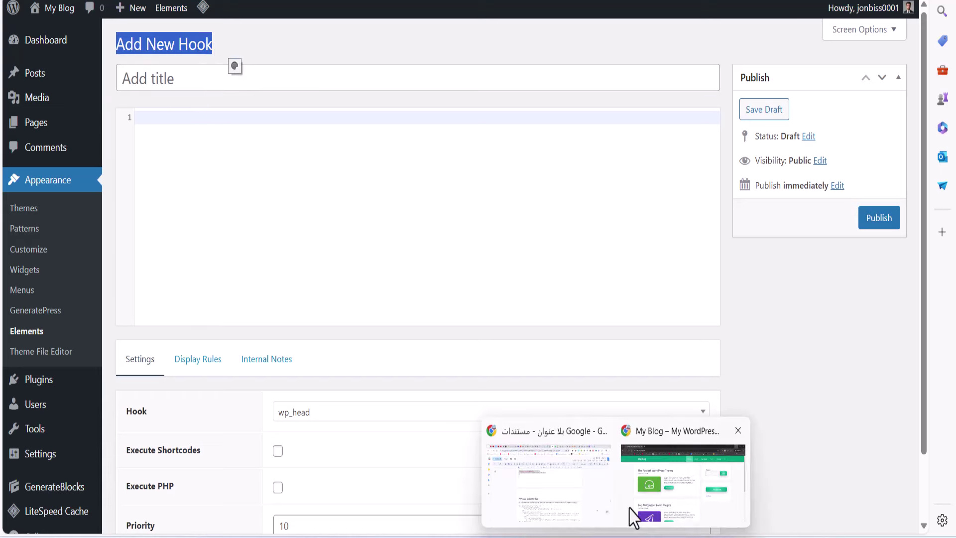
click(564, 493)
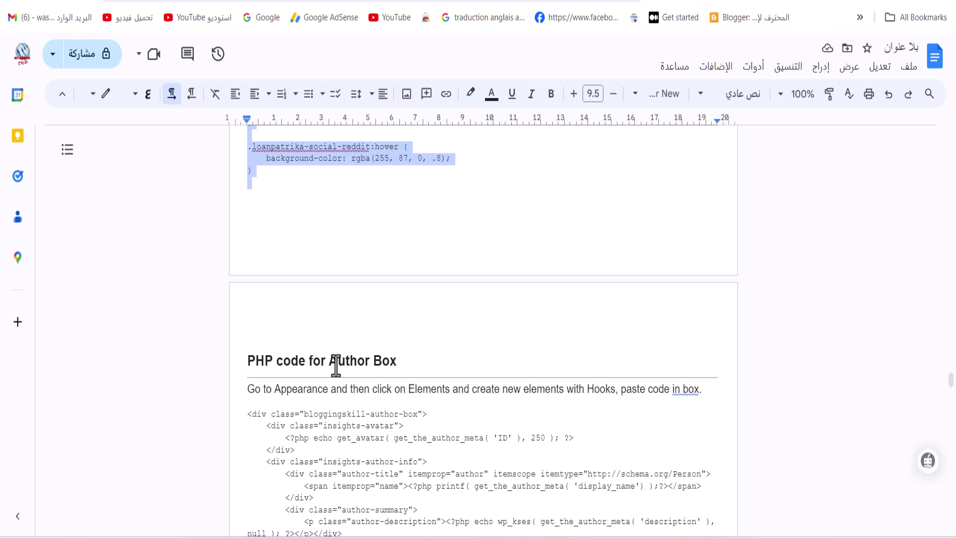
drag(329, 360, 412, 363)
key(ctrl+c)
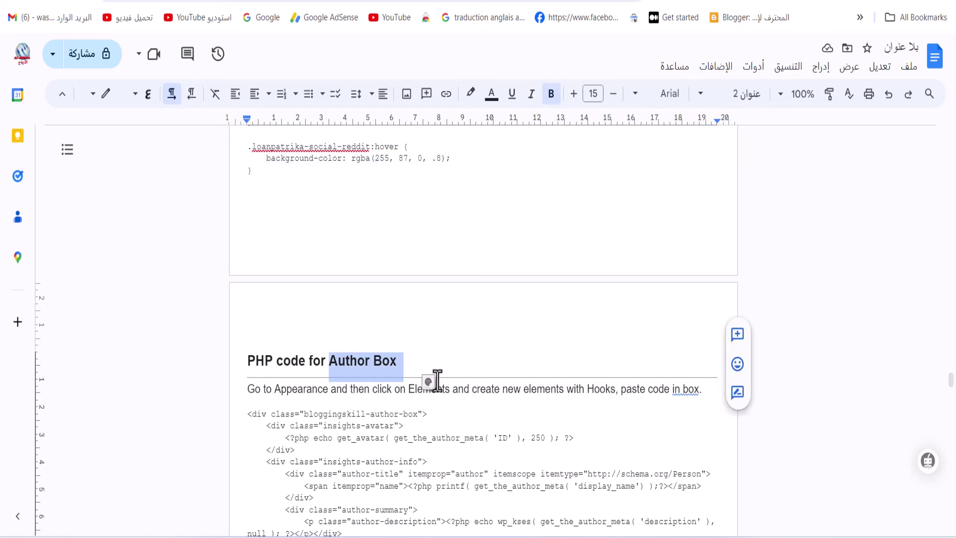
right_click(369, 358)
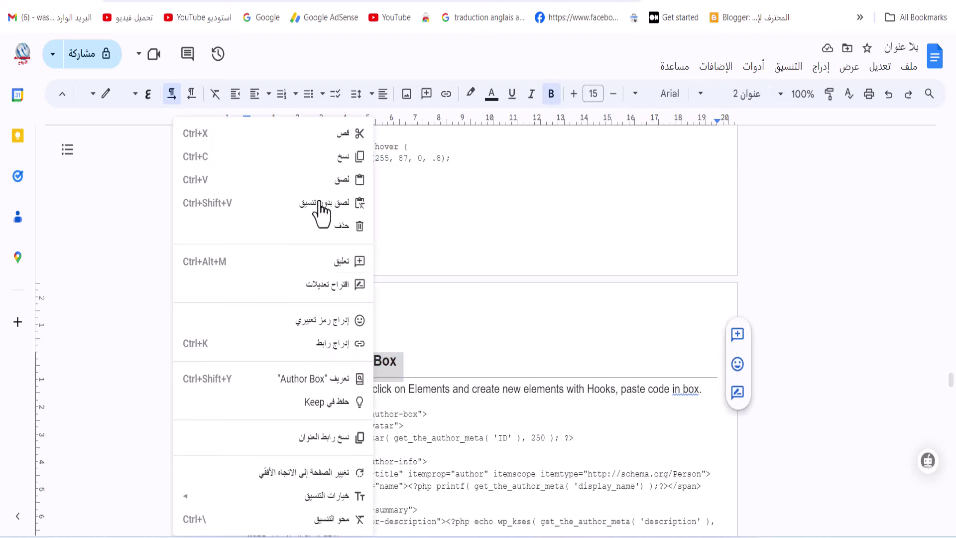
click(338, 156)
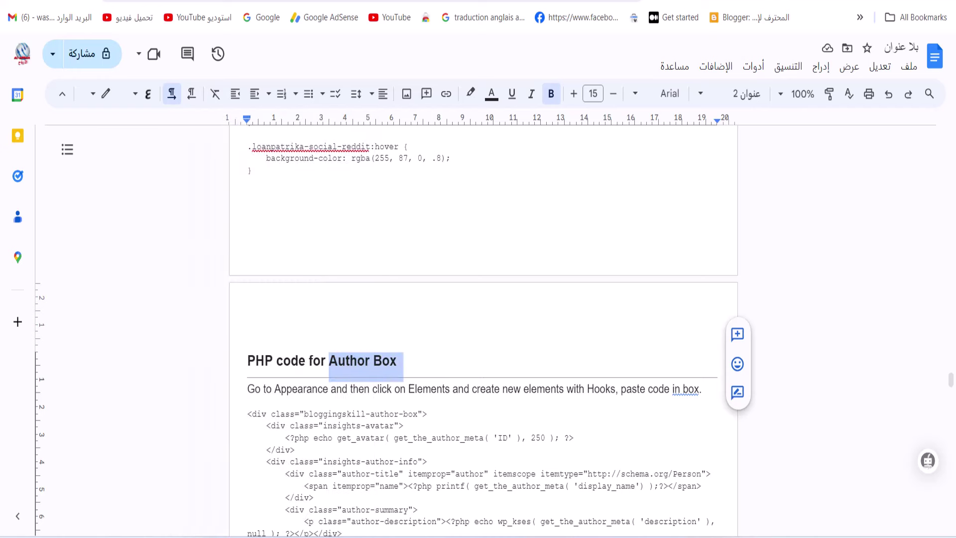
Paste 'Author Box' as the title of the new WordPress hook
key(alt+Tab)
click(141, 74)
right_click(144, 75)
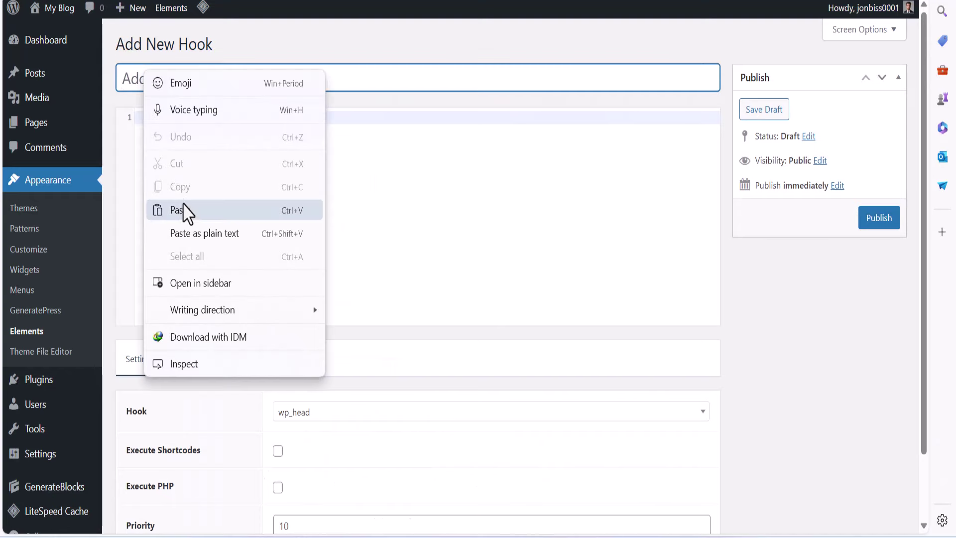
click(189, 212)
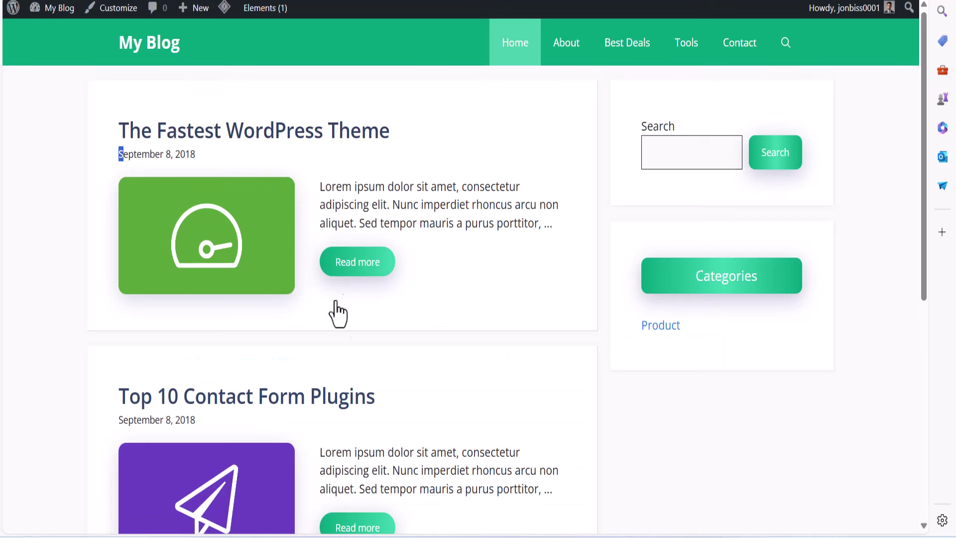
Open a post on the live blog and scroll through it
click(336, 312)
scroll(343, 333, down, 15)
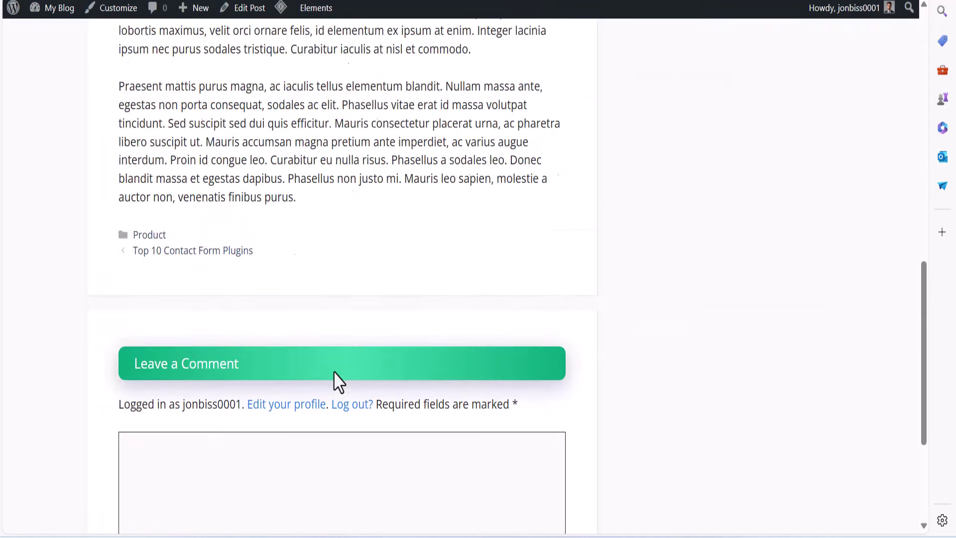
scroll(214, 378, up, 6)
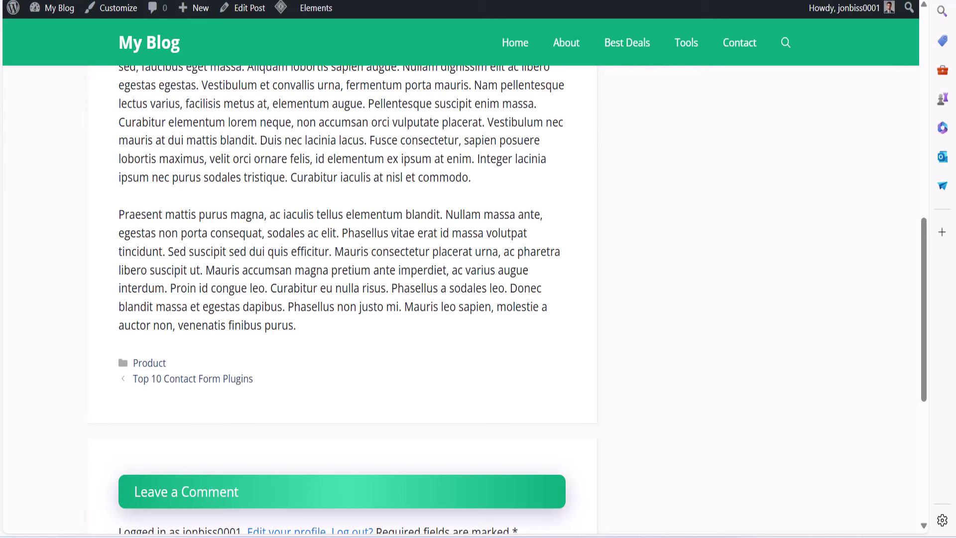
Copy the PHP code for Author Box block in Google Docs, down to its final </div>
mouse_move(616, 537)
click(543, 468)
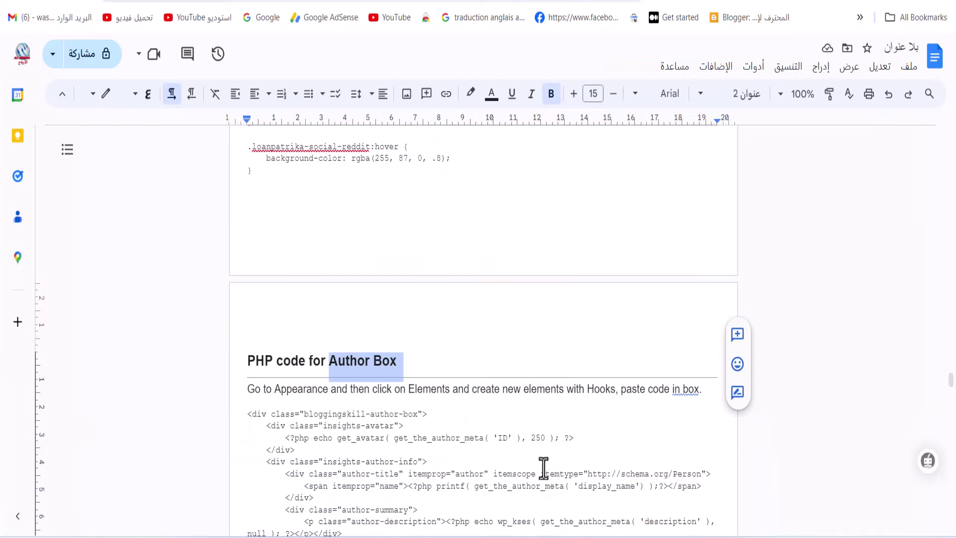
drag(244, 418, 306, 493)
drag(314, 456, 304, 450)
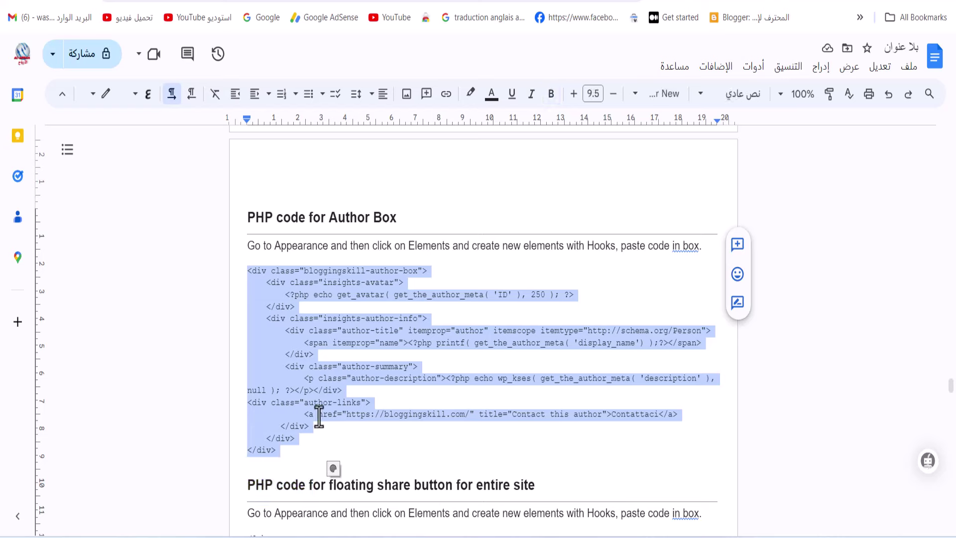
right_click(313, 348)
click(298, 194)
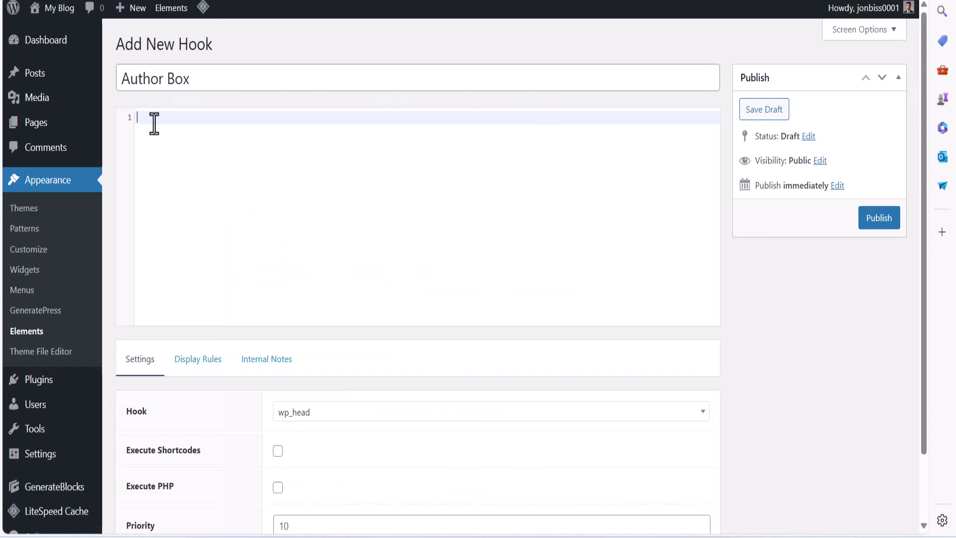
Paste the 16-line author box markup into the Author Box hook and enable Execute PHP
text(<div class="bloggingskill-author-box">     <div class="insights-avatar">         <?php echo get_avatar( get_the_author_meta( 'ID' ), 250 ); ?>     </div>     <div class="insights-author-info">         <div class="author-title" itemprop="author" itemscope itemtype="http://schema.org/Person">             <span itemprop="name"><?php printf( get_the_author_meta( 'display_name') );?></span>         </div>         <div class="author-summary">             <p class="author-description"><?php echo wp_kses( get_the_author_meta( 'description' ), null ); ?></p></div> <div class="author-links">             <a href="https://bitsy.encylife.com/" title="Contact this author">Contact us</a>        </div>     </div> </div>)
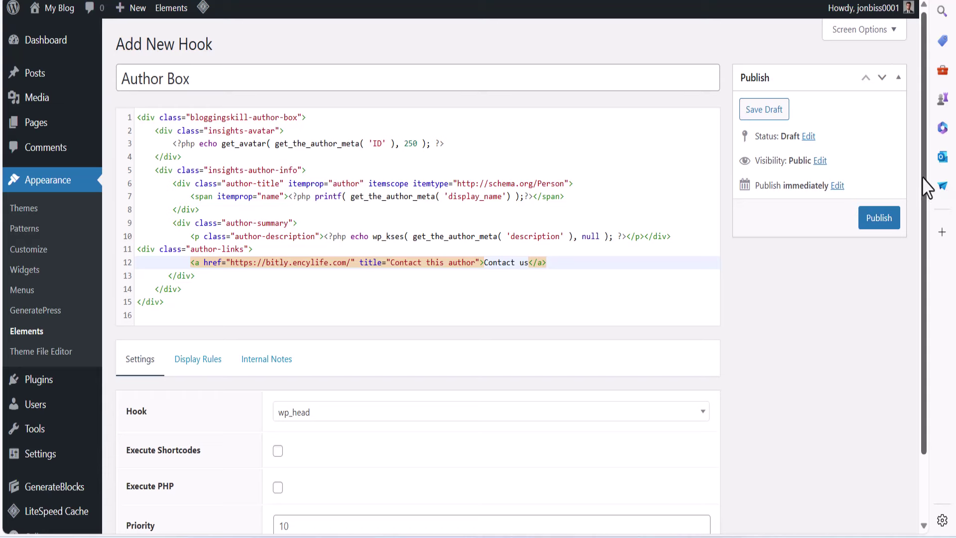
scroll(926, 188, down, 3)
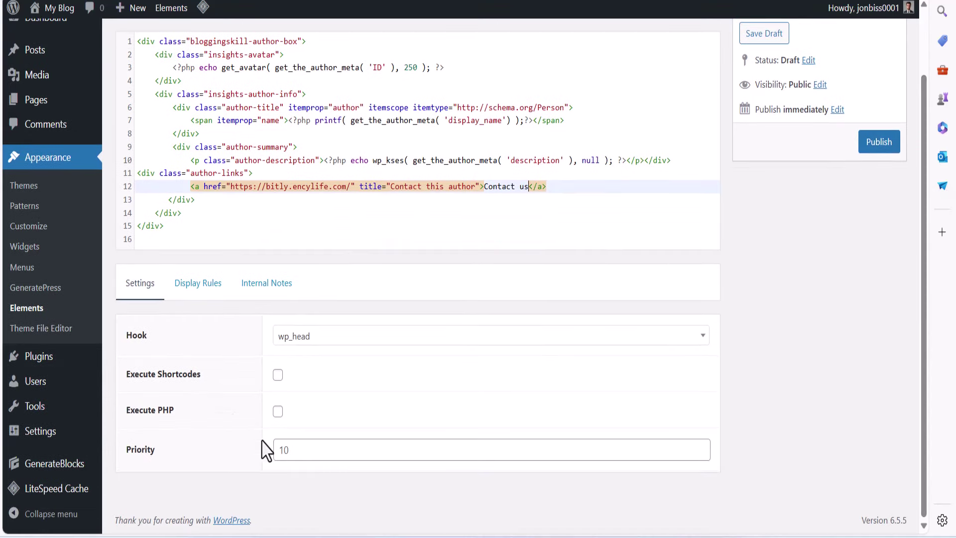
click(278, 412)
click(358, 339)
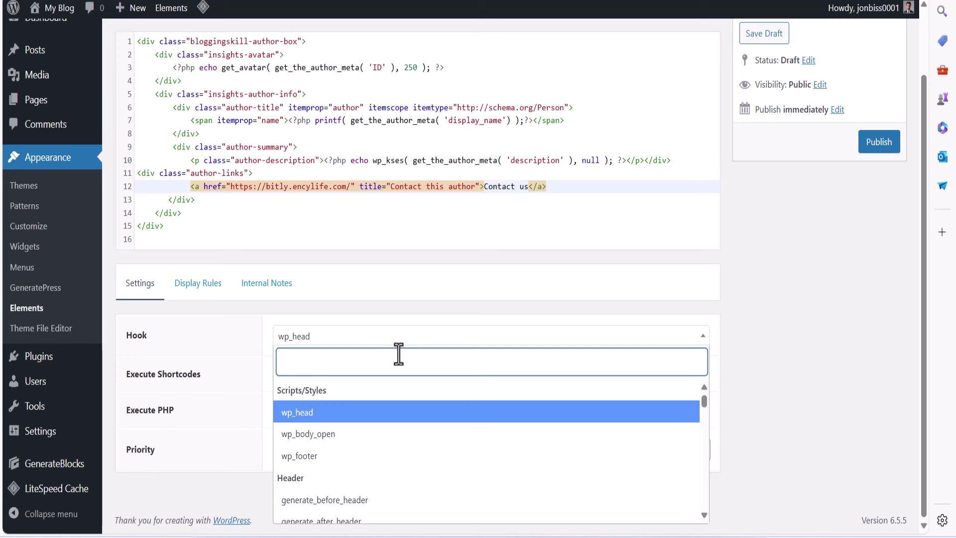
Set the Author Box hook location to generate_after_entry_content
text(gen)
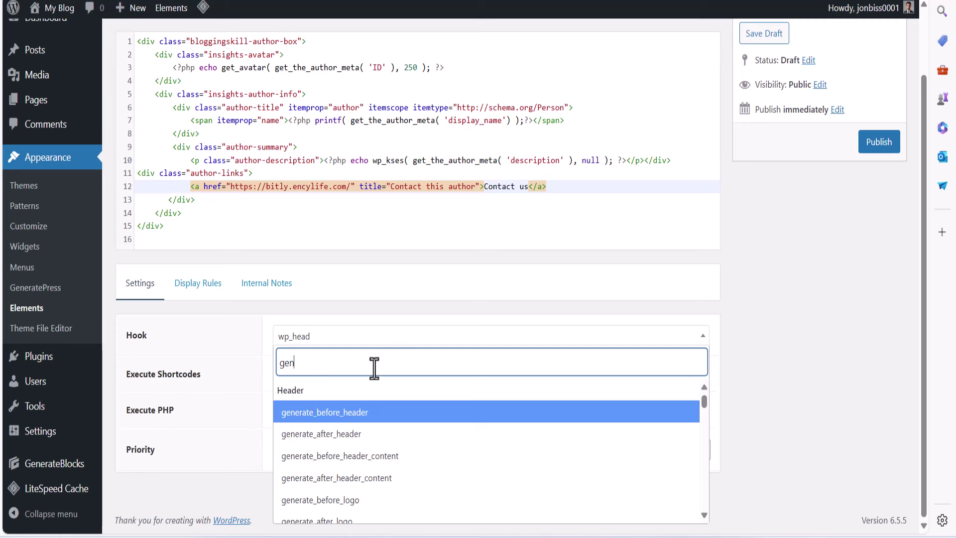
text(erat)
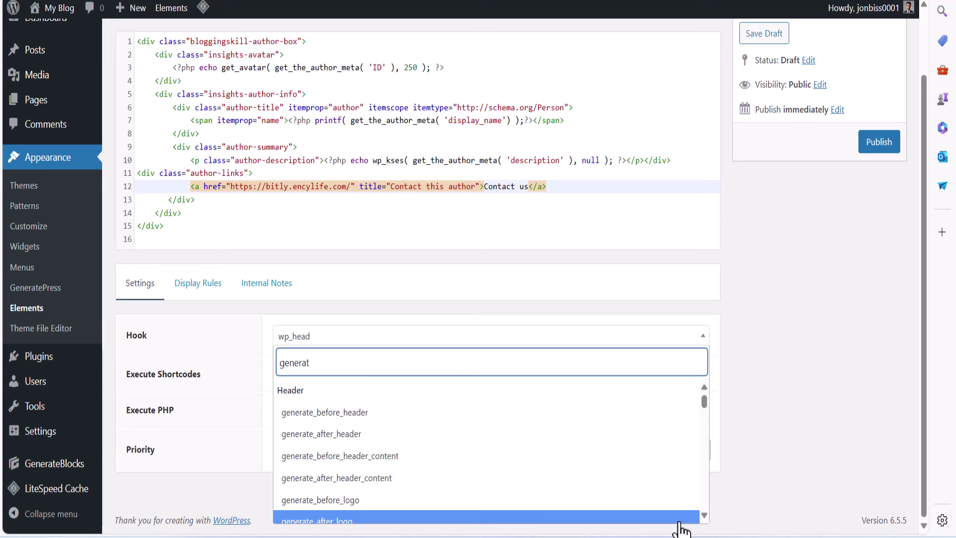
scroll(705, 516, down, 4)
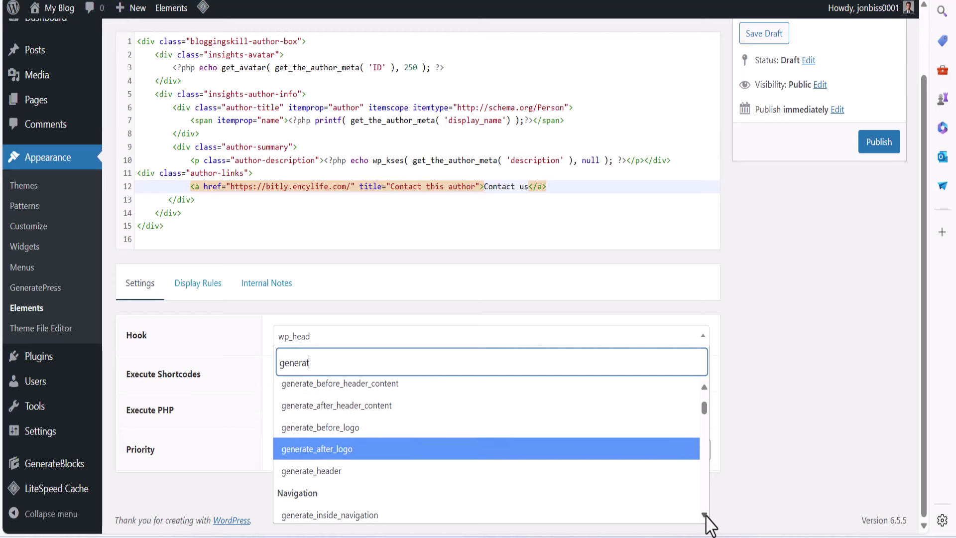
scroll(705, 516, down, 5)
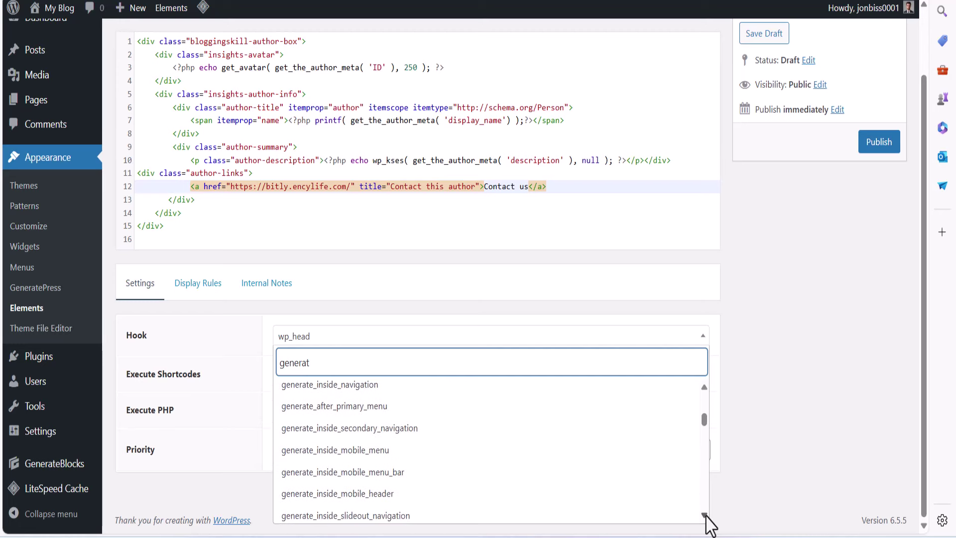
scroll(705, 516, down, 5)
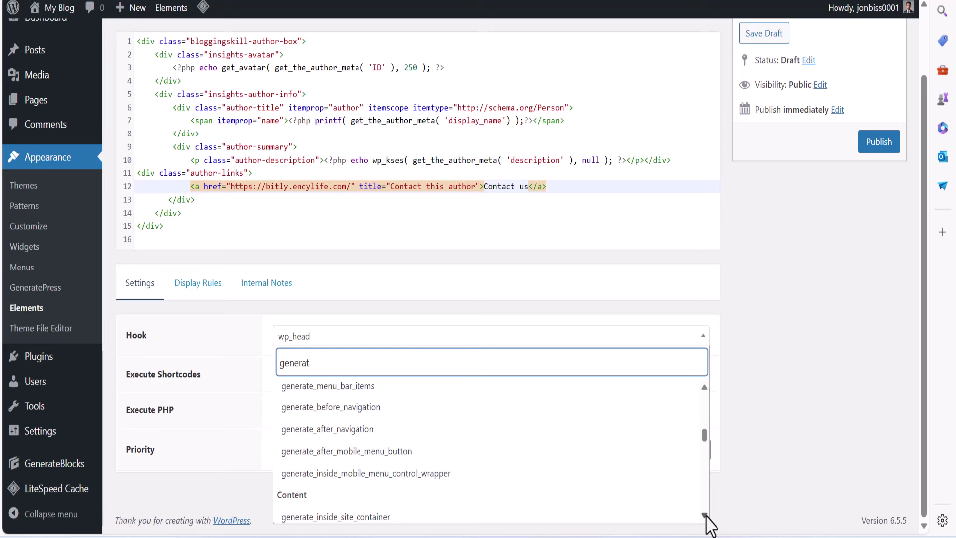
scroll(705, 516, down, 4)
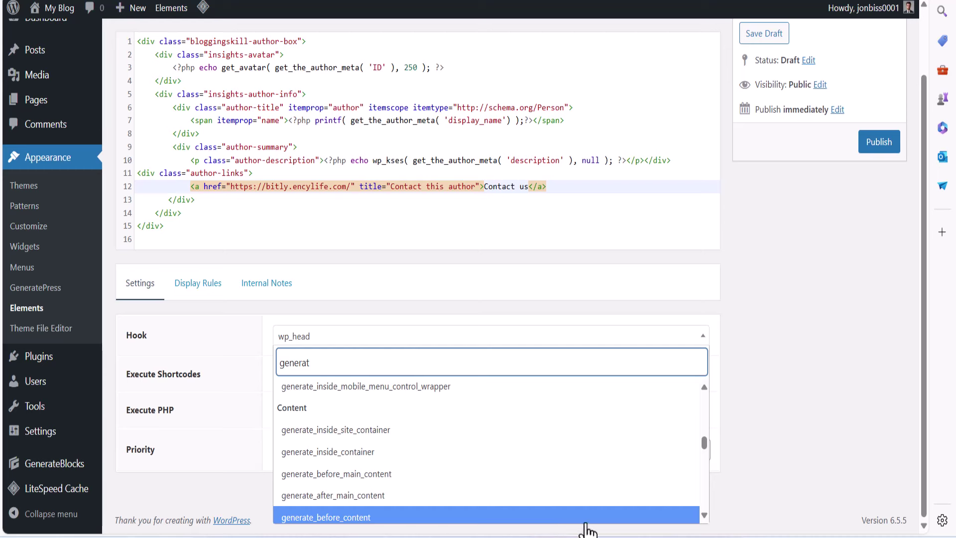
scroll(706, 518, down, 4)
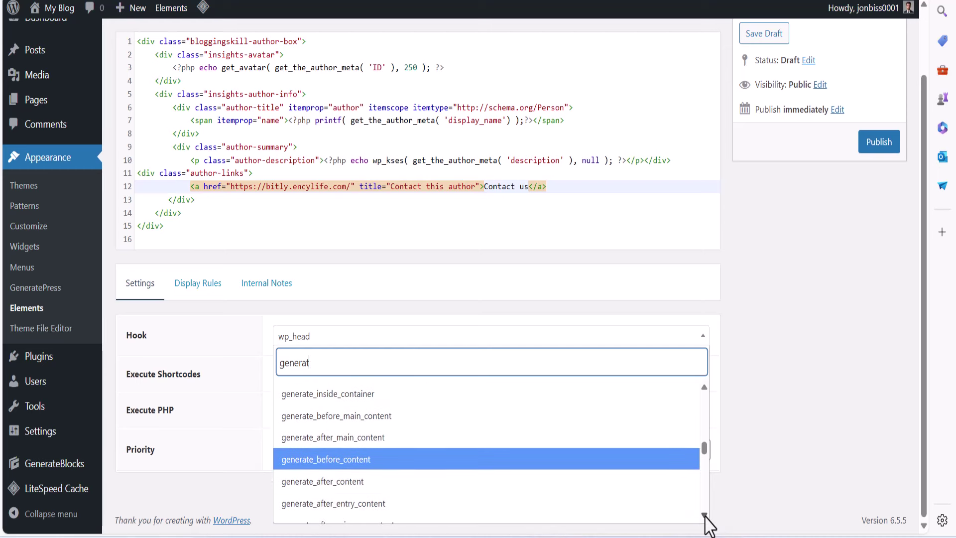
click(341, 475)
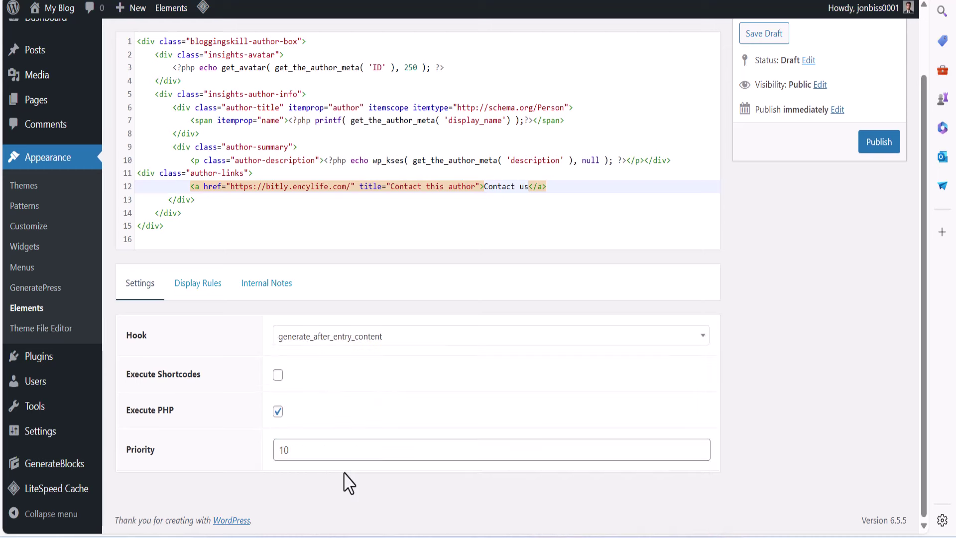
Set the Author Box display location to Post: All Posts and publish the hook
click(202, 293)
click(371, 413)
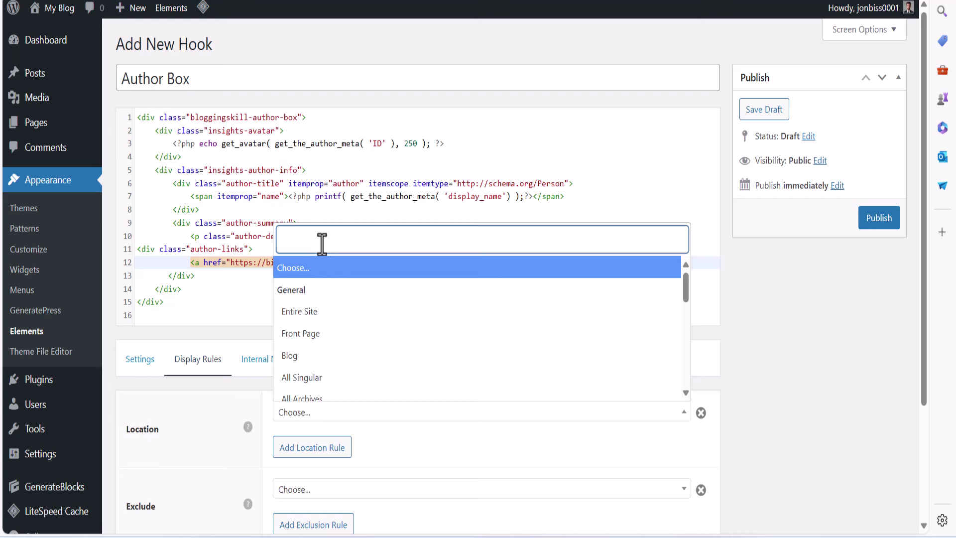
text(pos)
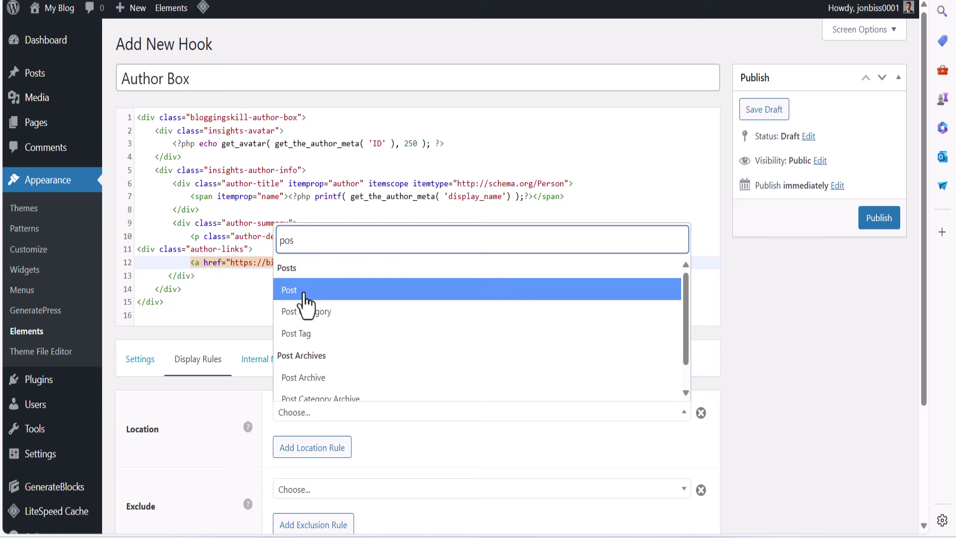
click(315, 294)
scroll(633, 408, down, 3)
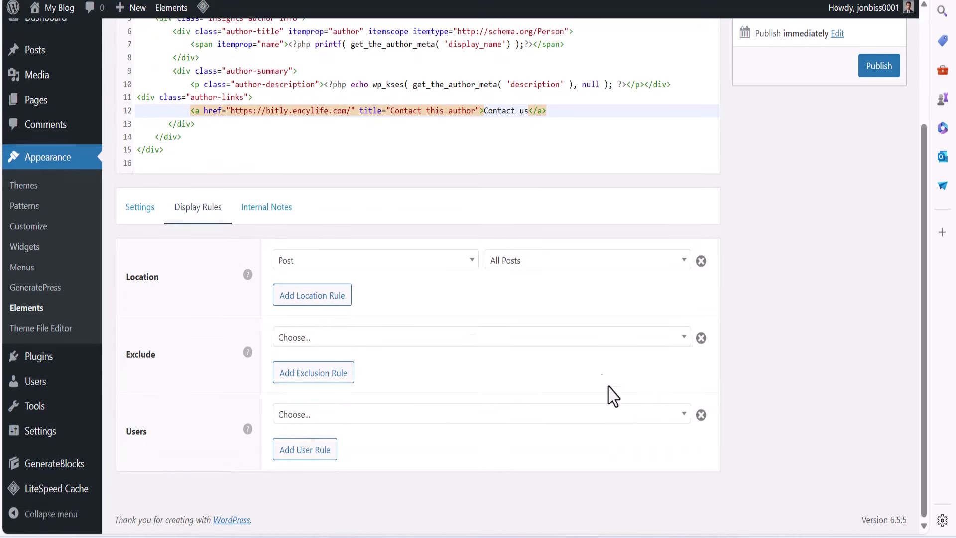
click(867, 75)
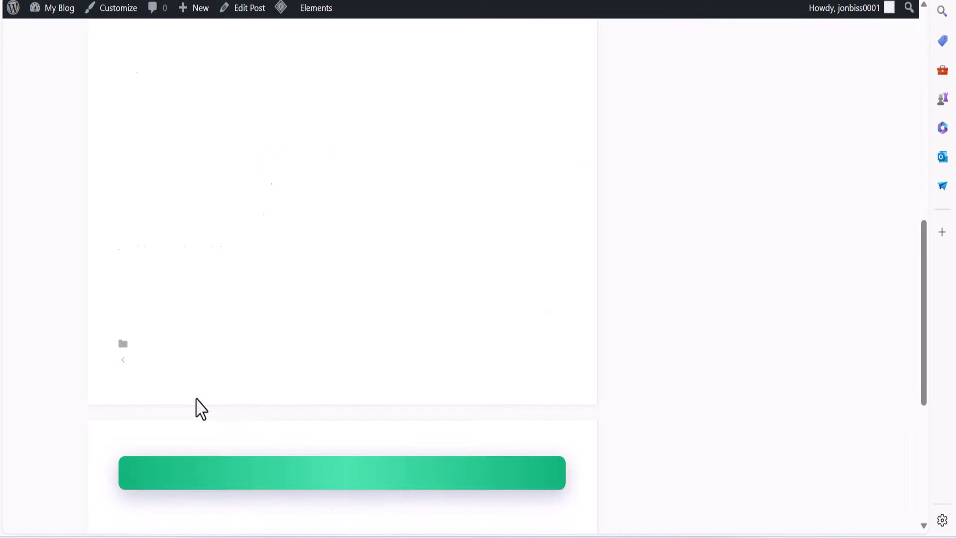
From the blog homepage, open The Fastest WordPress Theme post and scroll through it
scroll(175, 409, down, 5)
scroll(170, 397, up, 15)
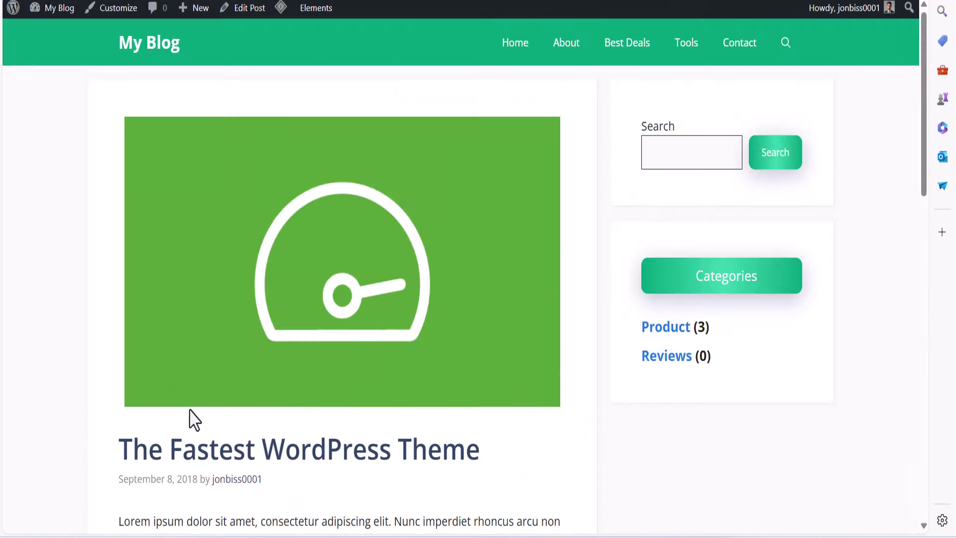
click(667, 499)
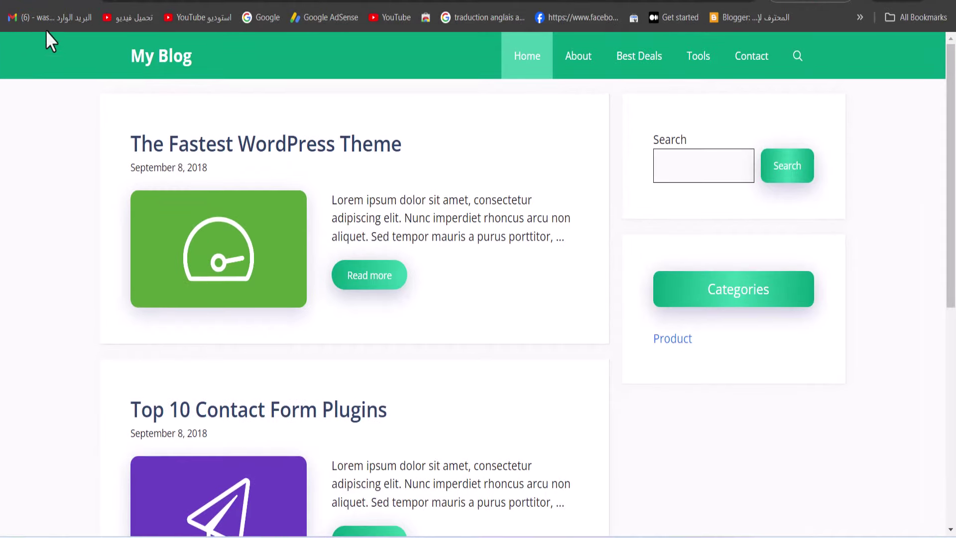
click(338, 149)
scroll(313, 174, down, 15)
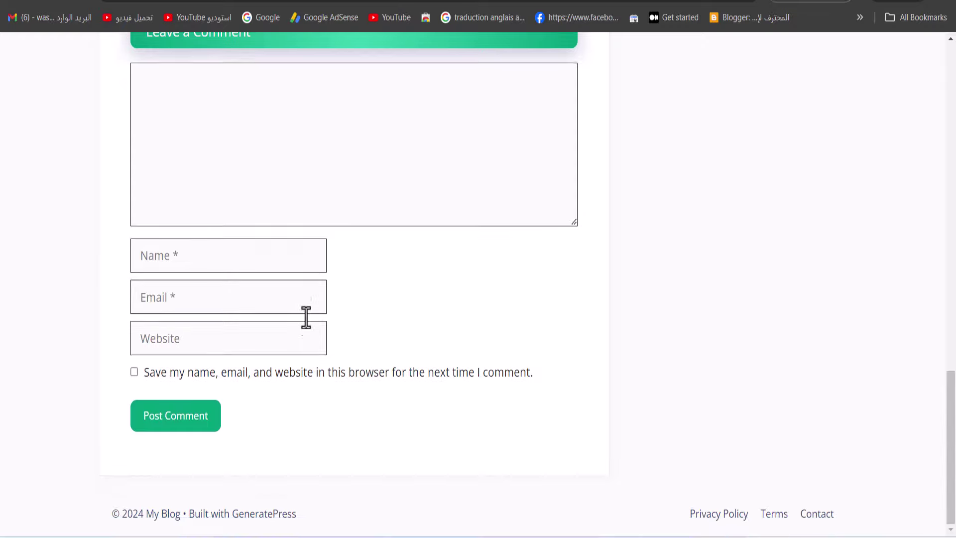
scroll(305, 318, up, 6)
scroll(305, 324, down, 2)
scroll(241, 333, down, 5)
scroll(220, 314, up, 16)
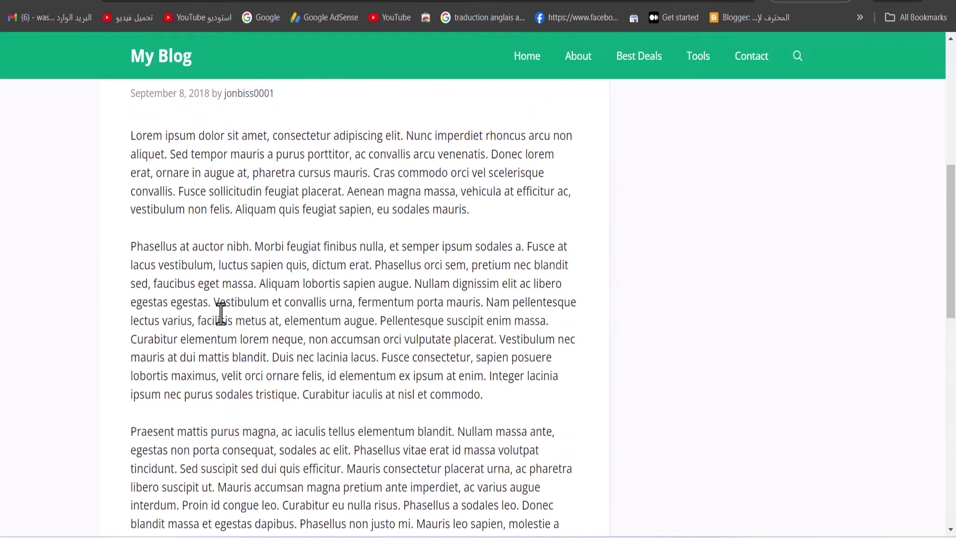
scroll(199, 284, down, 16)
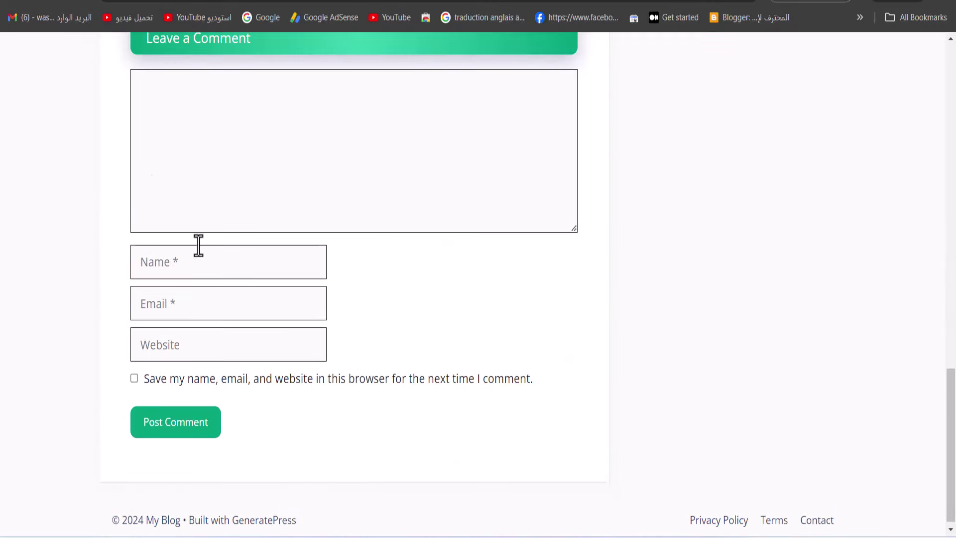
scroll(198, 246, up, 15)
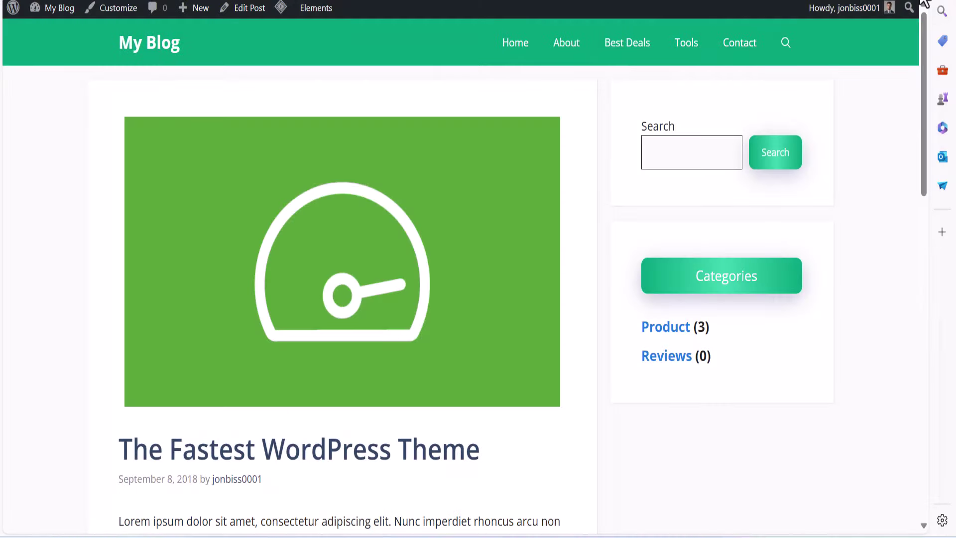
Copy the post's URL and load it in a new InPrivate window
click(921, 1)
click(381, 1)
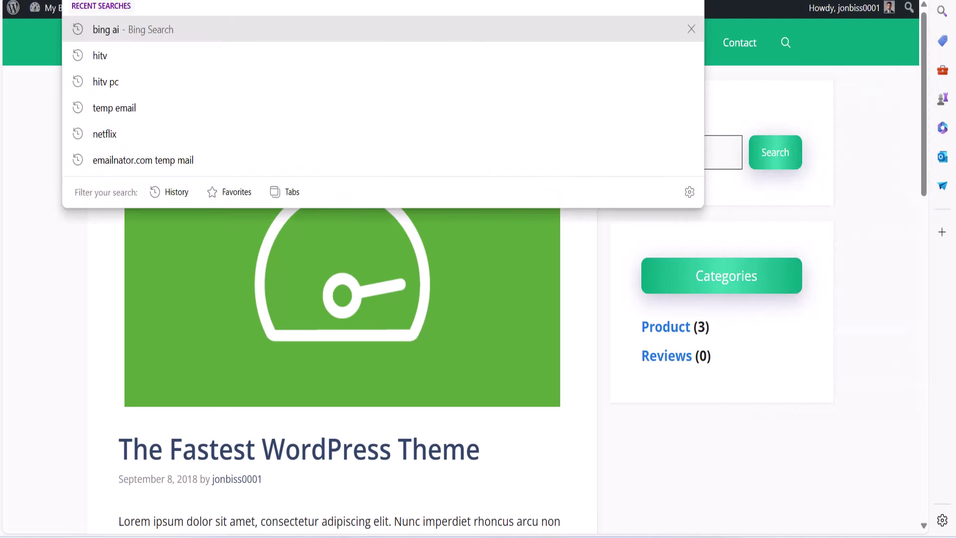
right_click(185, 2)
click(234, 145)
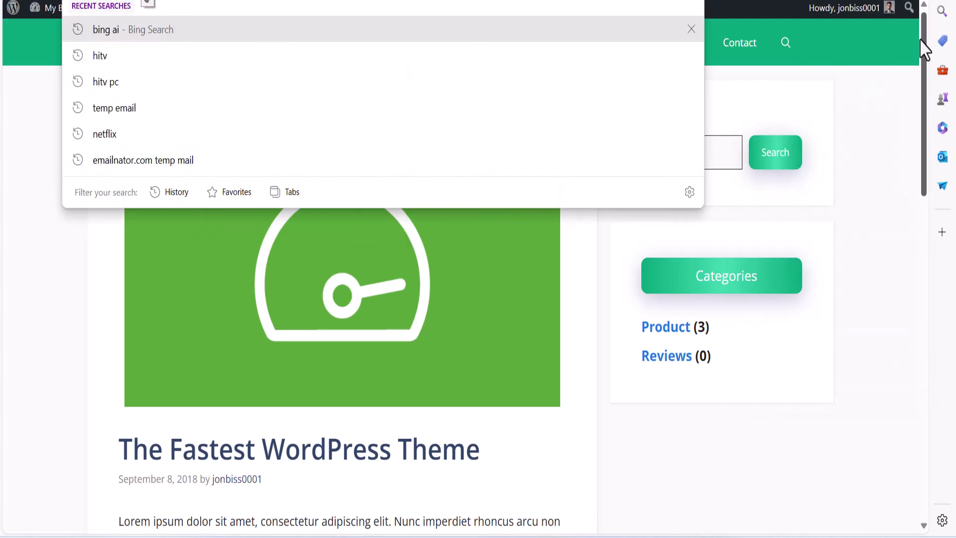
click(920, 4)
click(789, 50)
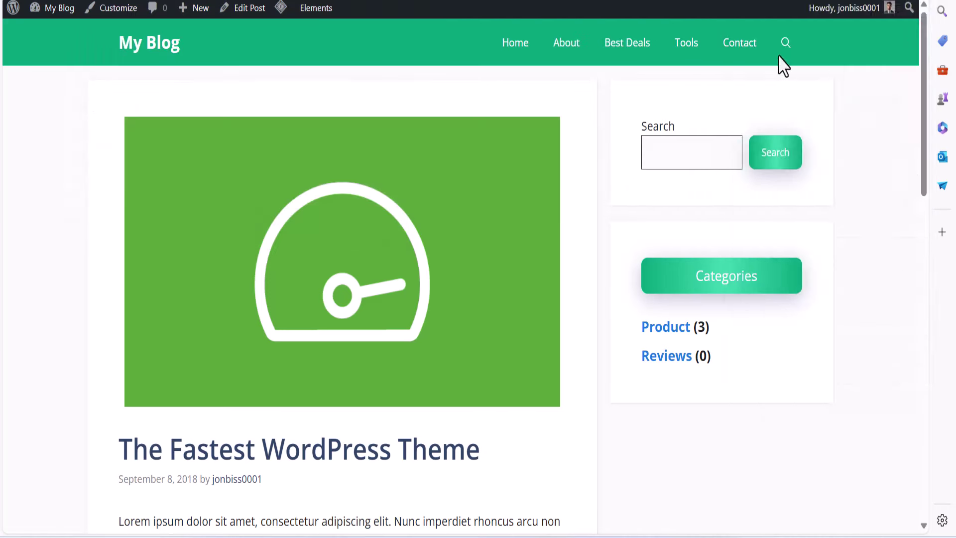
right_click(211, 1)
click(261, 166)
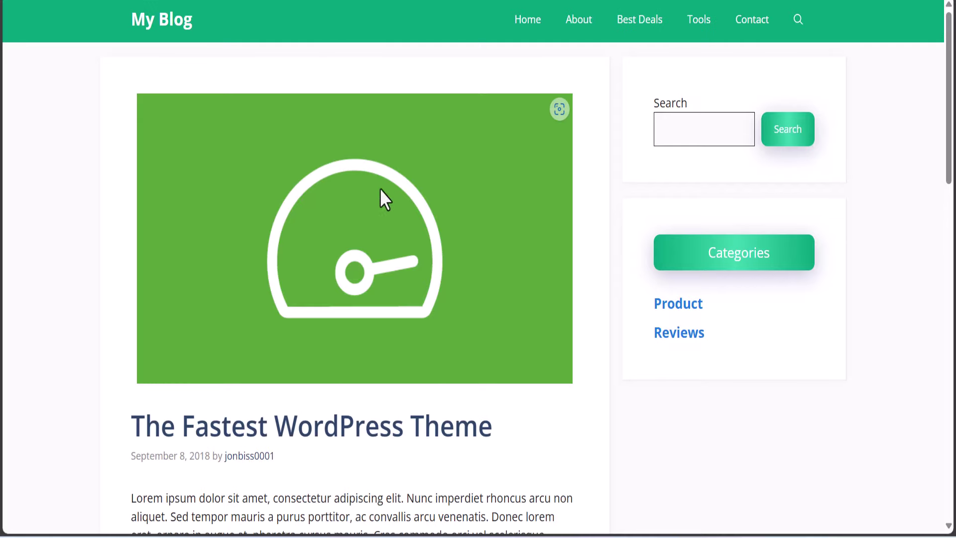
Scroll to the author box under the post and select the author name
scroll(399, 224, down, 20)
scroll(437, 261, down, 1)
scroll(558, 80, up, 7)
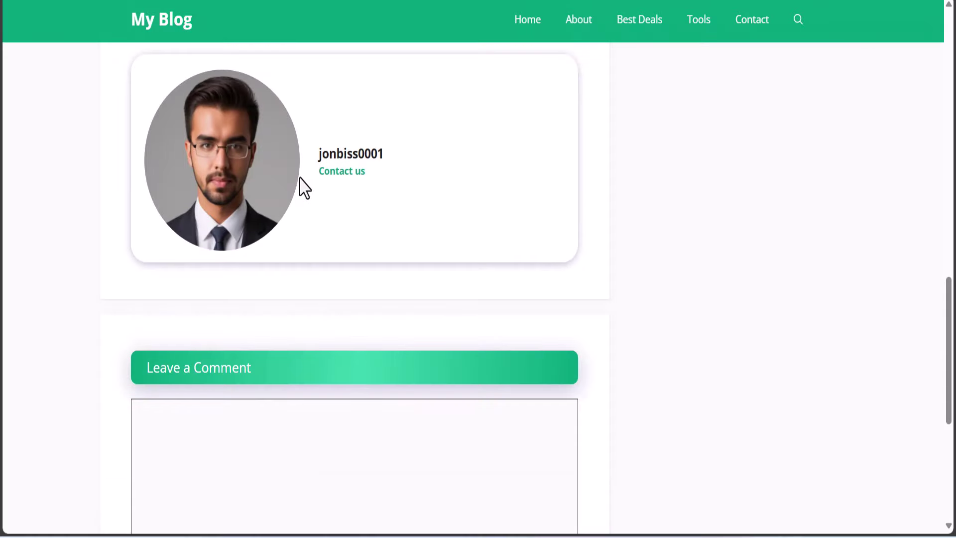
scroll(256, 224, up, 7)
scroll(256, 235, down, 7)
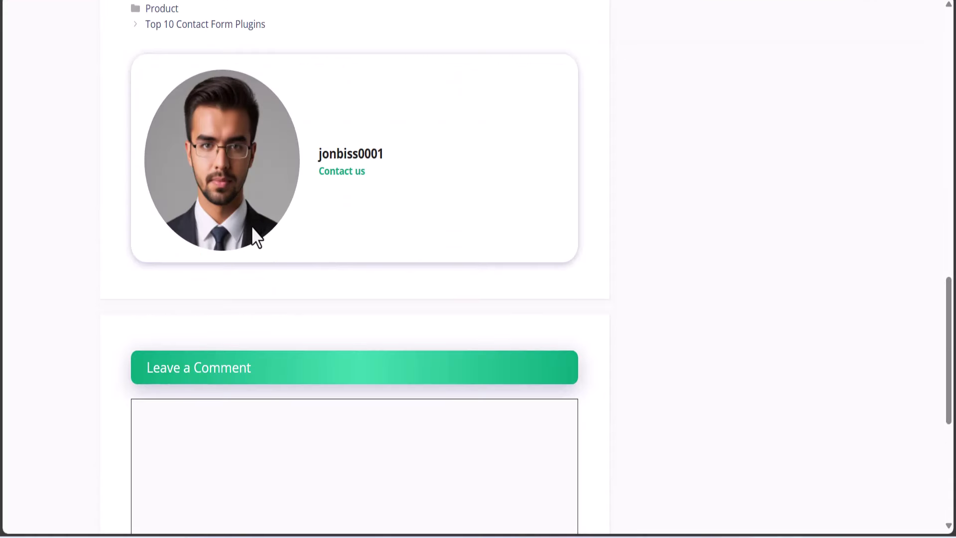
double_click(323, 155)
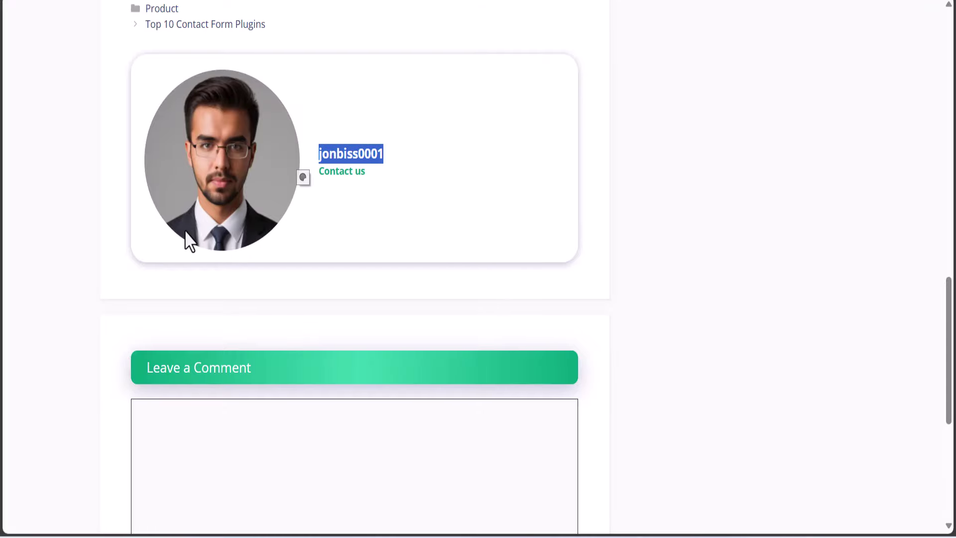
scroll(292, 201, up, 15)
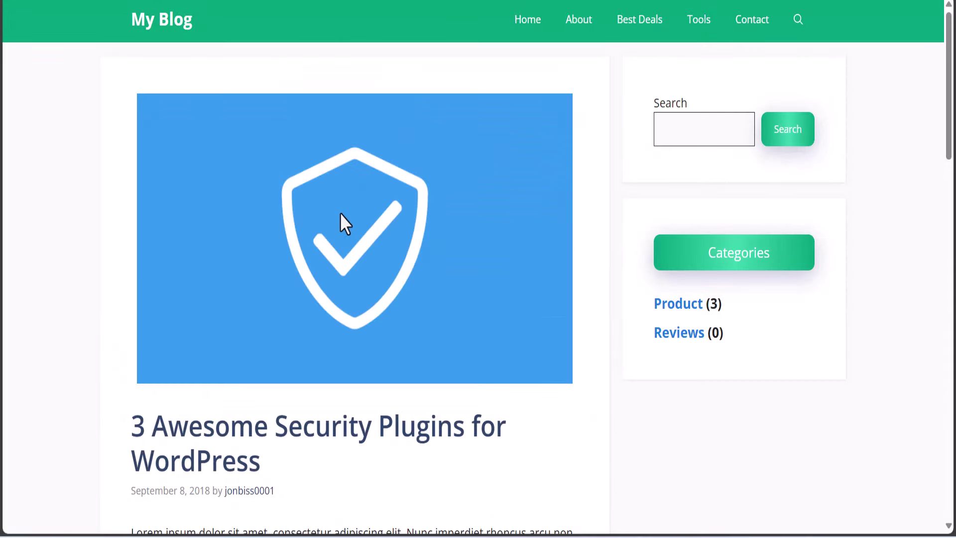
scroll(340, 219, down, 7)
scroll(188, 118, up, 7)
Reopen The Fastest WordPress Theme post from the home list and check its author box
click(163, 31)
scroll(346, 299, down, 7)
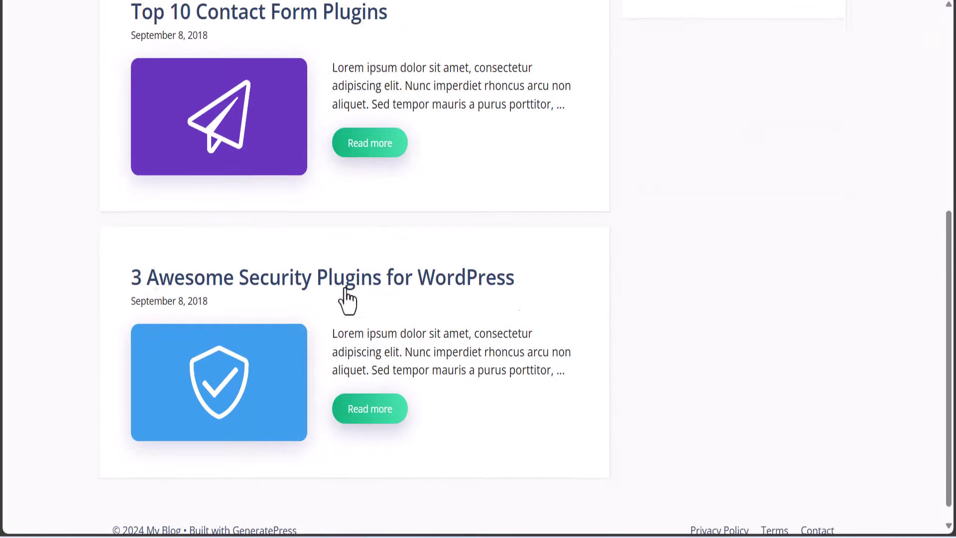
scroll(335, 277, up, 7)
click(370, 239)
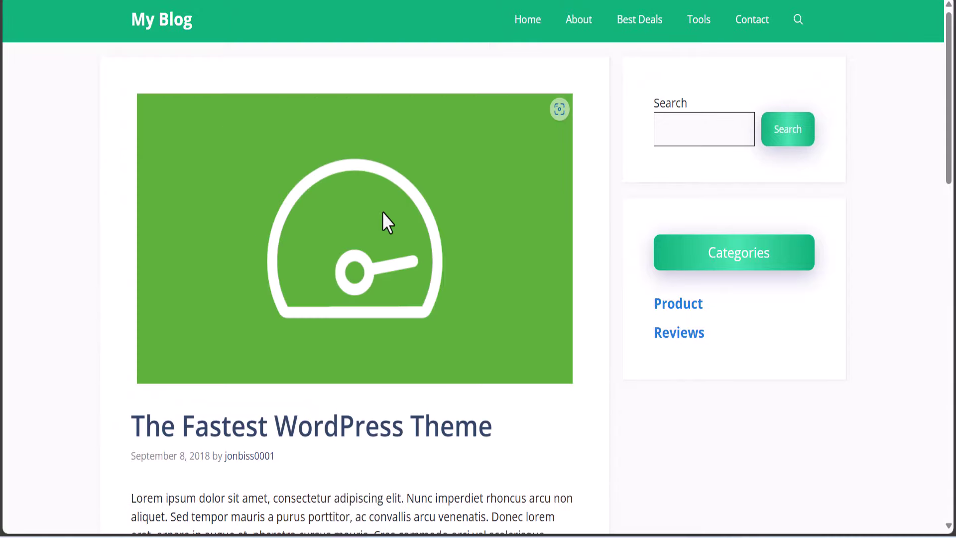
scroll(381, 229, down, 20)
scroll(376, 252, up, 6)
scroll(374, 241, down, 5)
scroll(372, 241, up, 20)
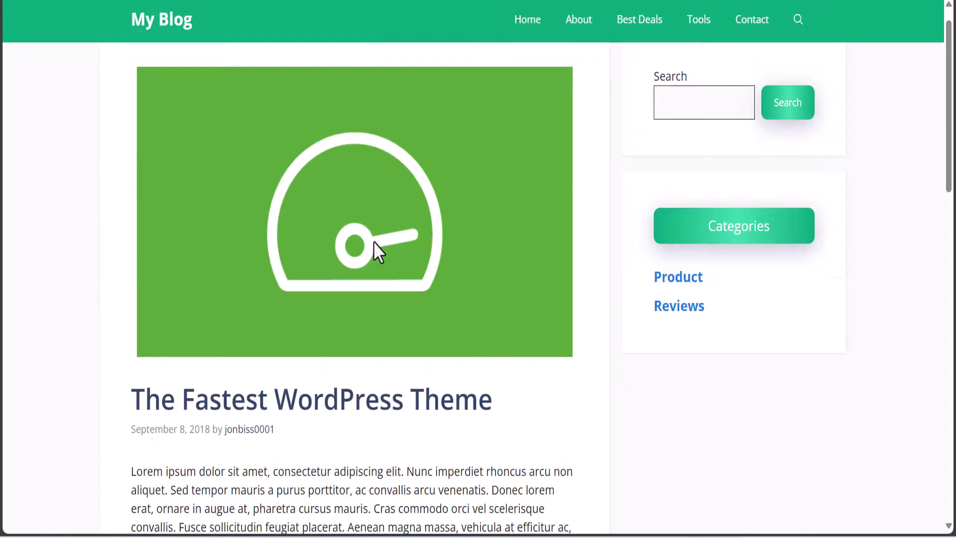
Go back and check the author box on the Top 10 Contact Form Plugins post
key(alt+Left)
scroll(343, 305, down, 6)
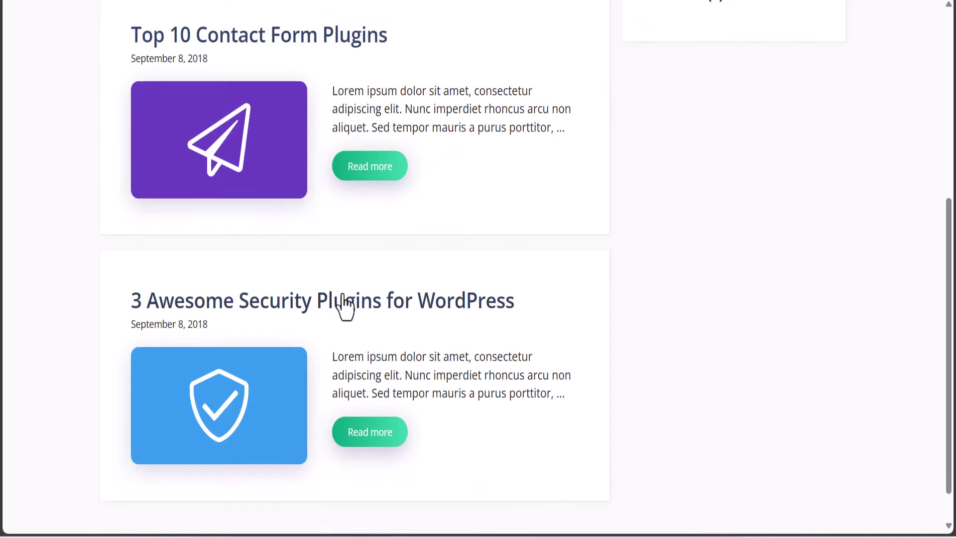
click(375, 172)
scroll(381, 259, down, 15)
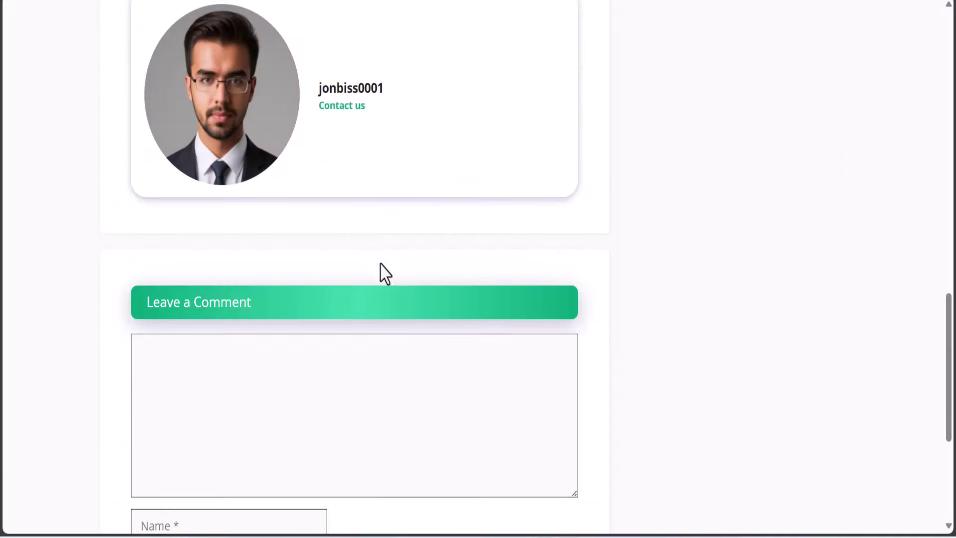
scroll(215, 95, up, 12)
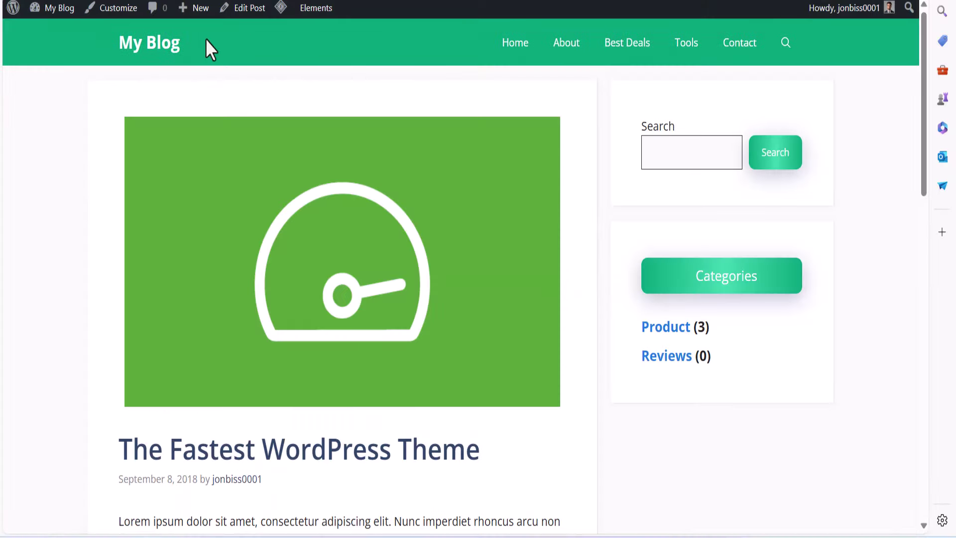
Create a new blank Hook element via Add New Element, then return to Google Docs
click(166, 45)
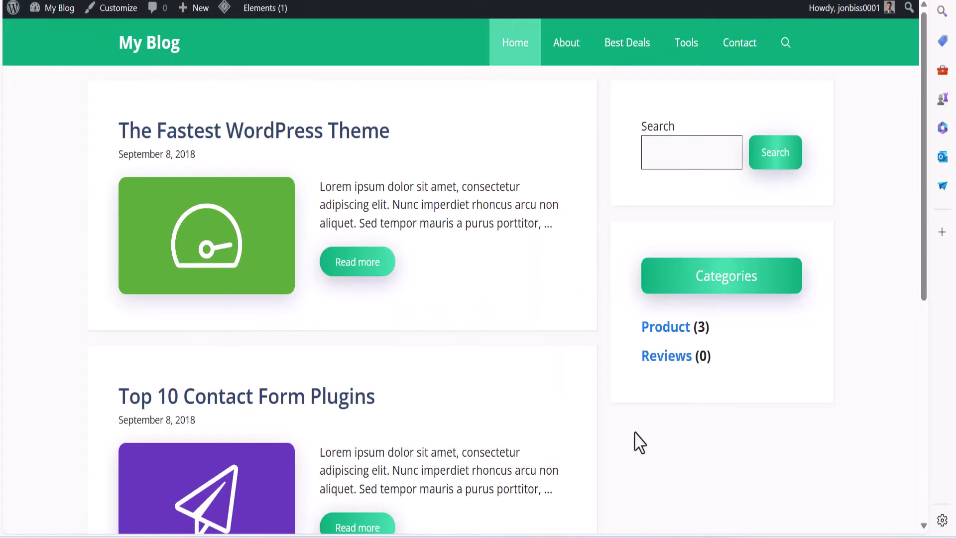
mouse_move(588, 536)
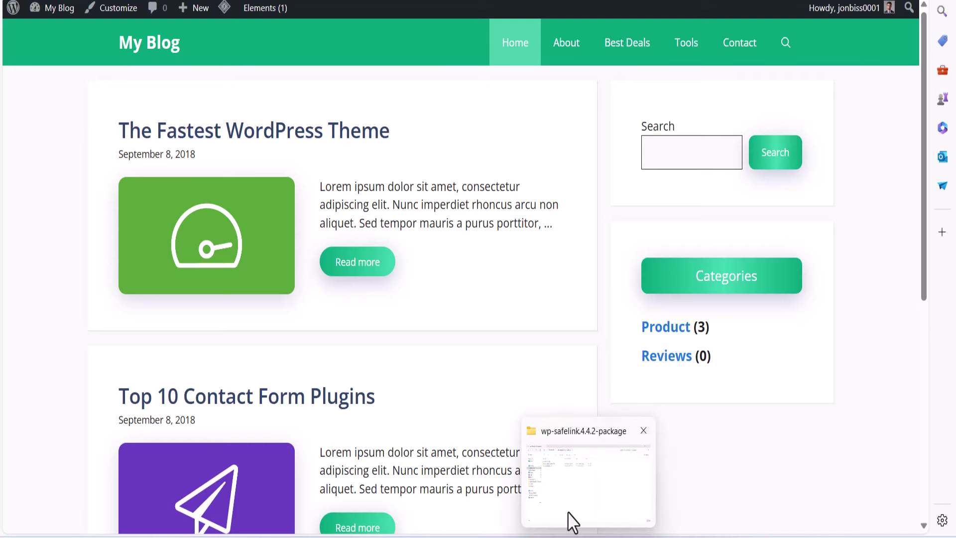
mouse_move(506, 536)
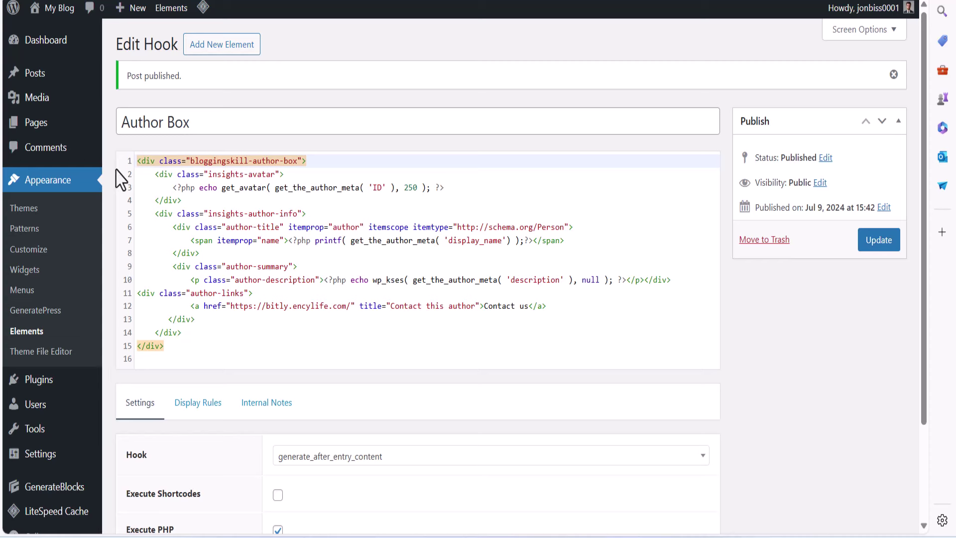
click(212, 49)
click(349, 281)
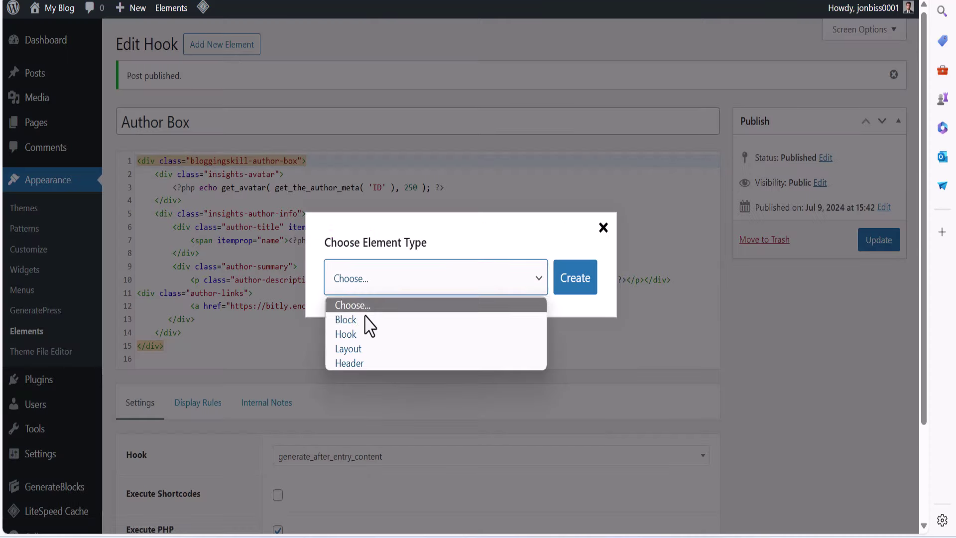
click(348, 333)
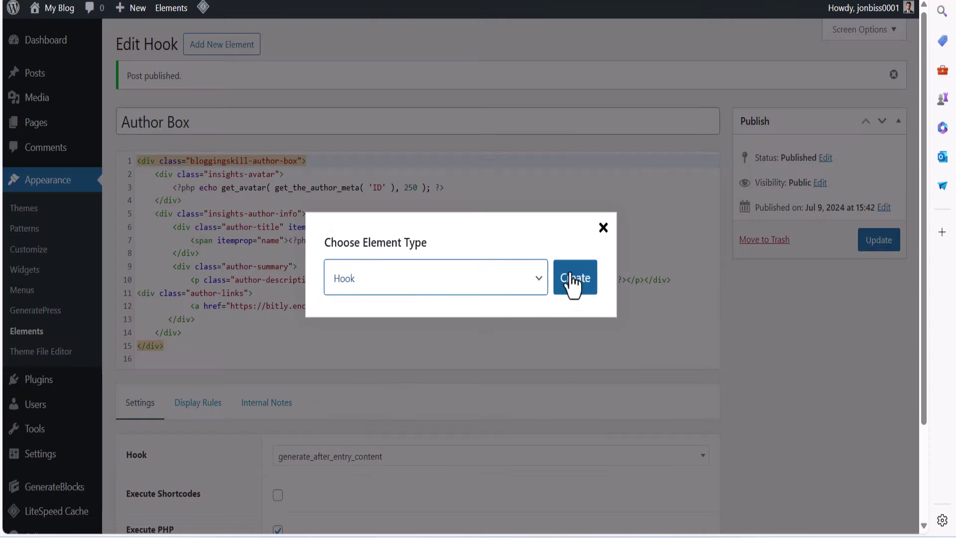
click(570, 284)
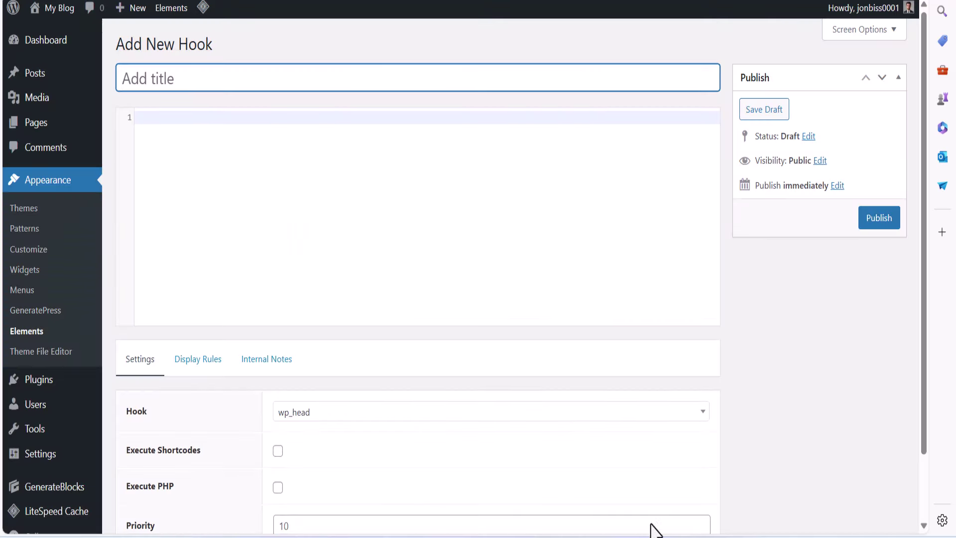
click(589, 489)
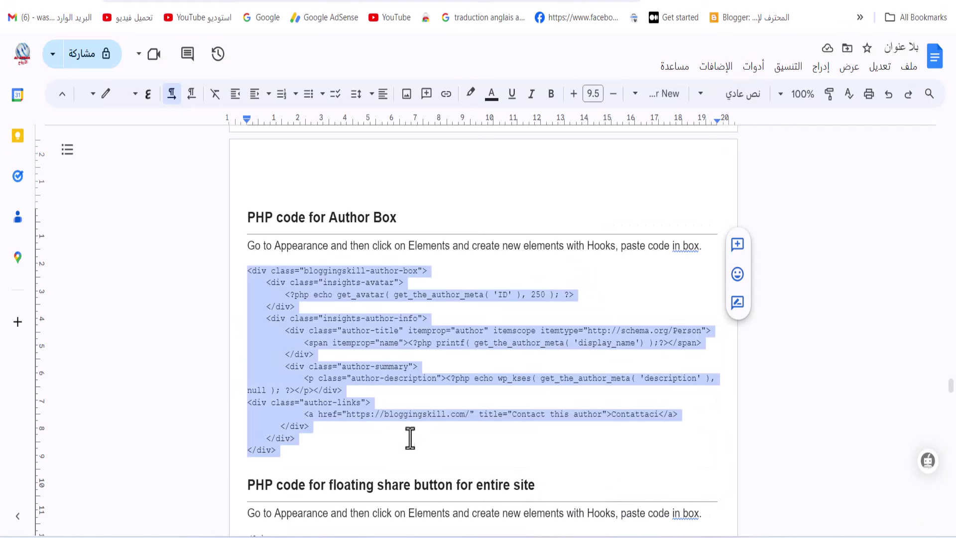
Title the new hook 'share button', copied from the Google Docs heading
drag(378, 486, 455, 486)
right_click(455, 485)
click(411, 121)
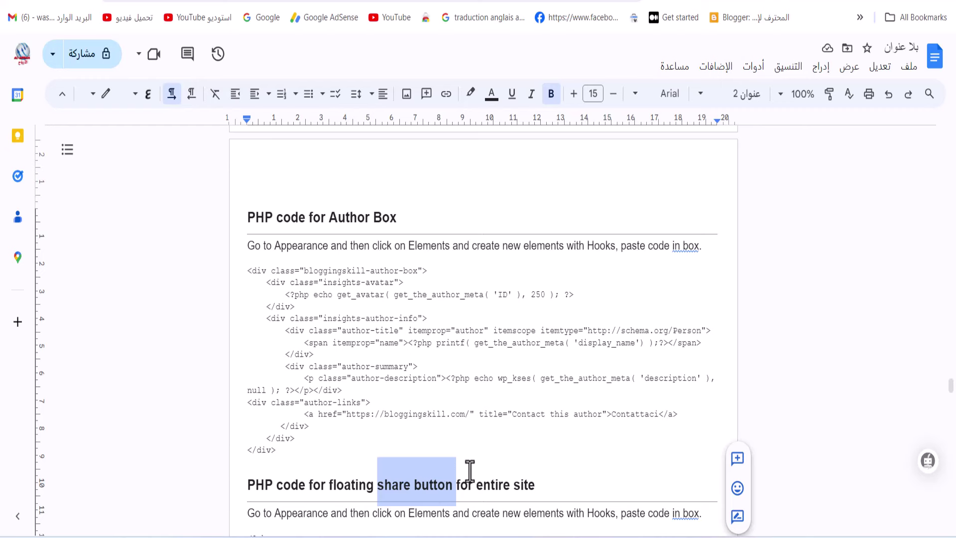
mouse_move(616, 536)
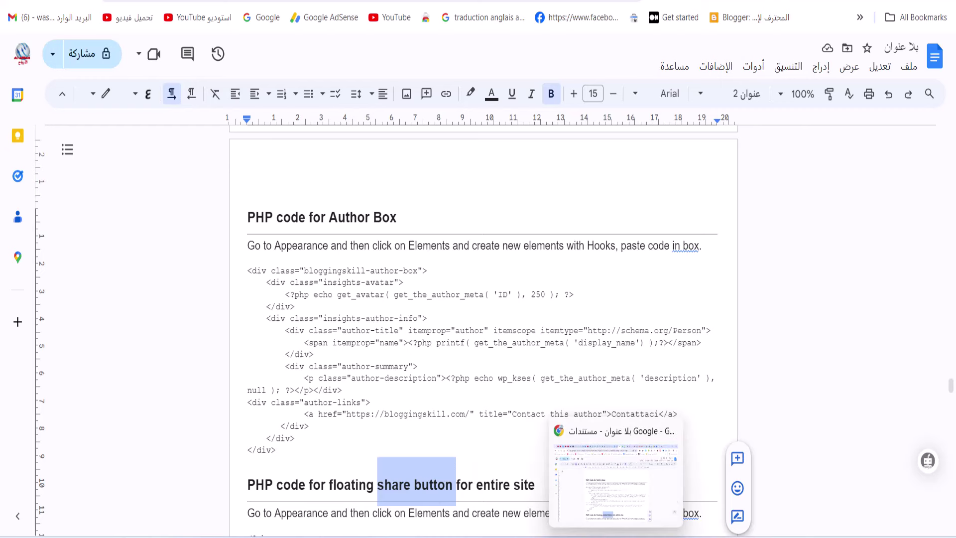
click(548, 495)
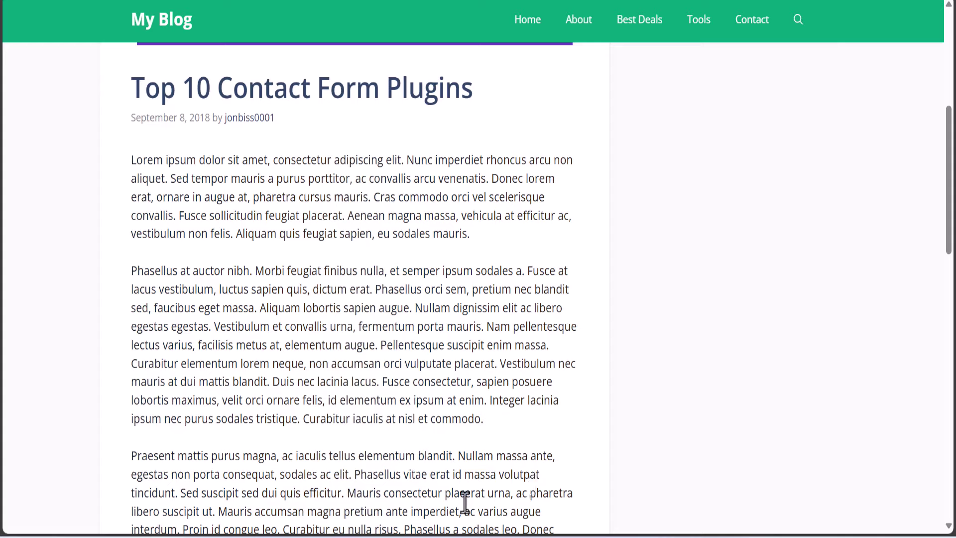
mouse_move(507, 536)
click(440, 473)
right_click(163, 78)
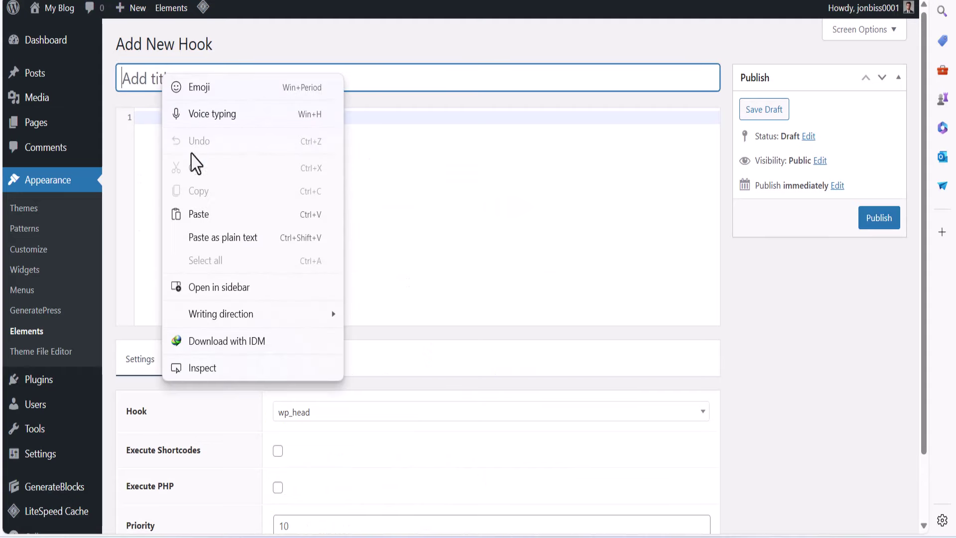
click(207, 215)
click(196, 117)
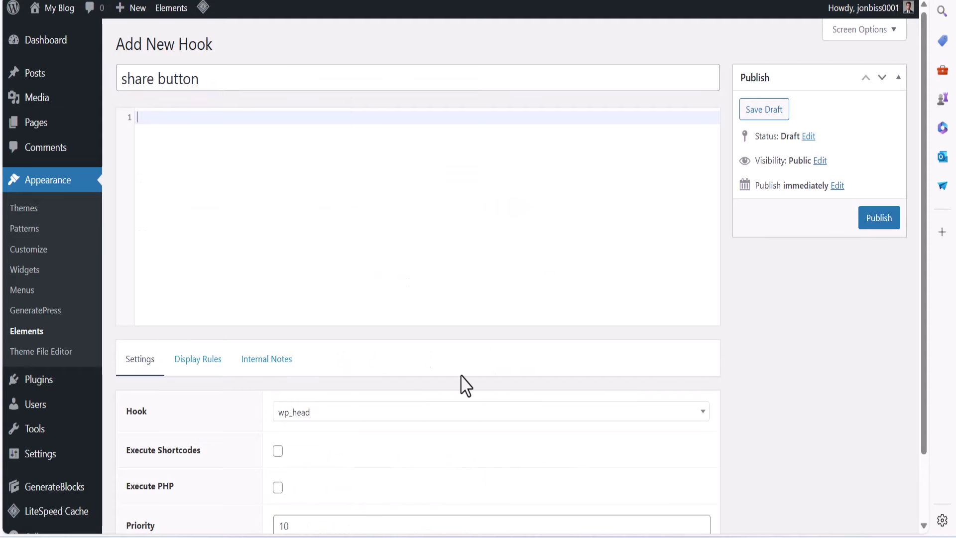
Copy the floating share button PHP code block from the Google Docs notes
mouse_move(605, 537)
click(613, 493)
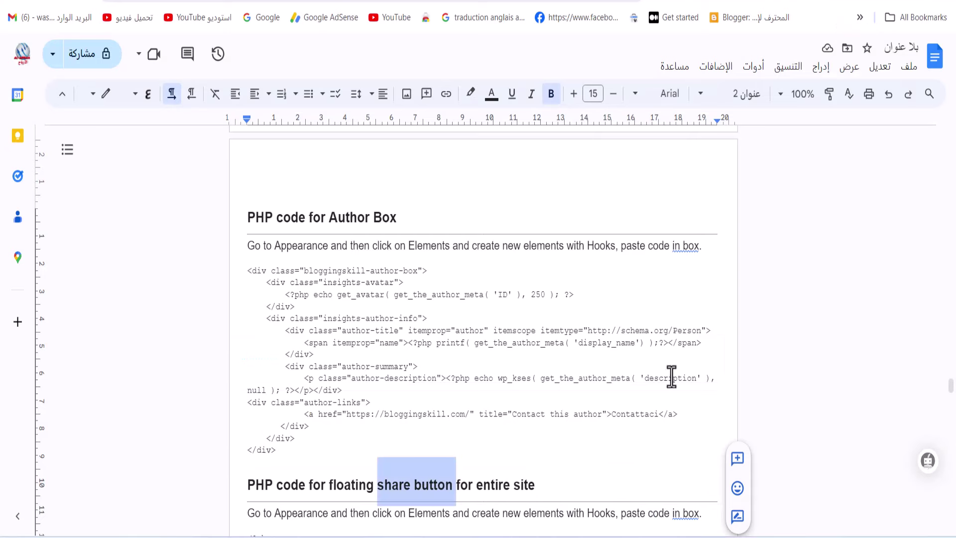
scroll(907, 405, down, 5)
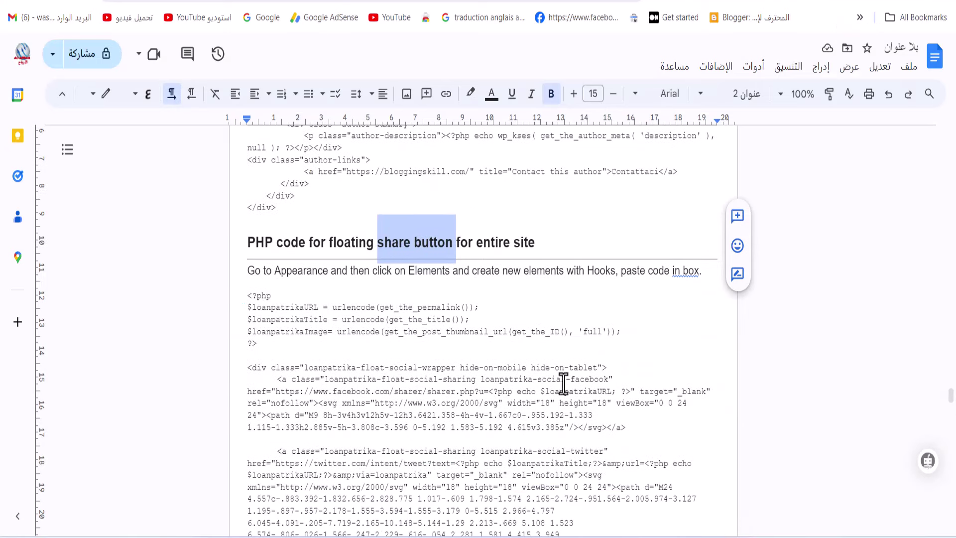
drag(248, 298, 334, 367)
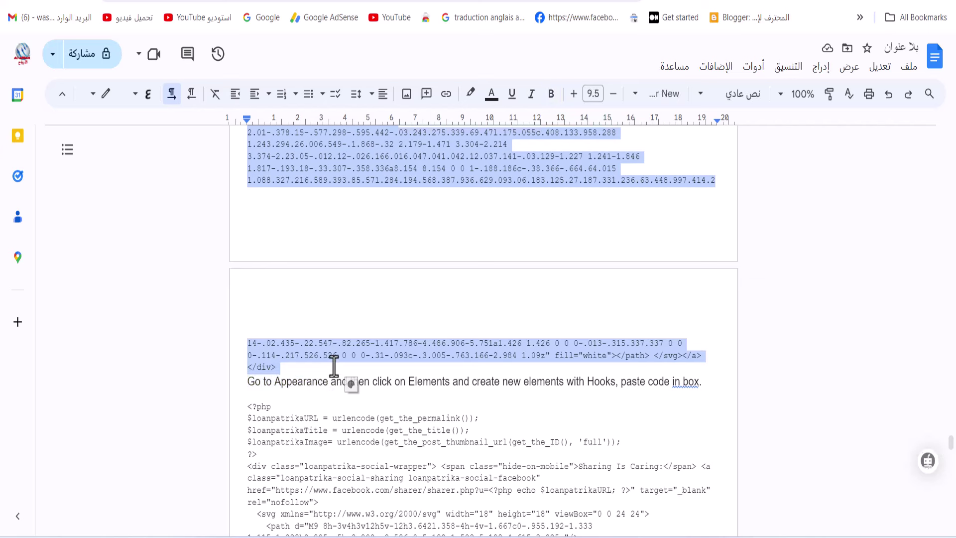
scroll(299, 352, down, 7)
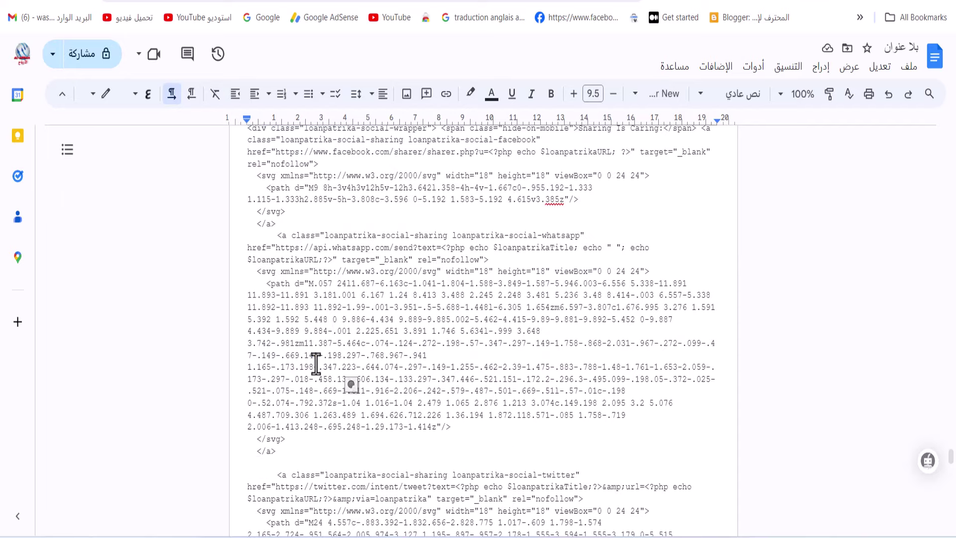
scroll(316, 363, up, 7)
right_click(288, 354)
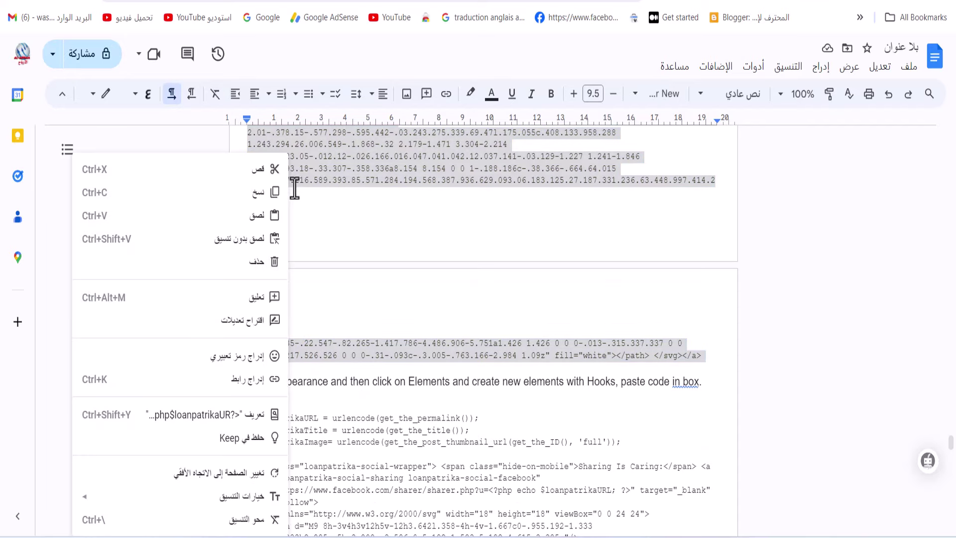
click(271, 197)
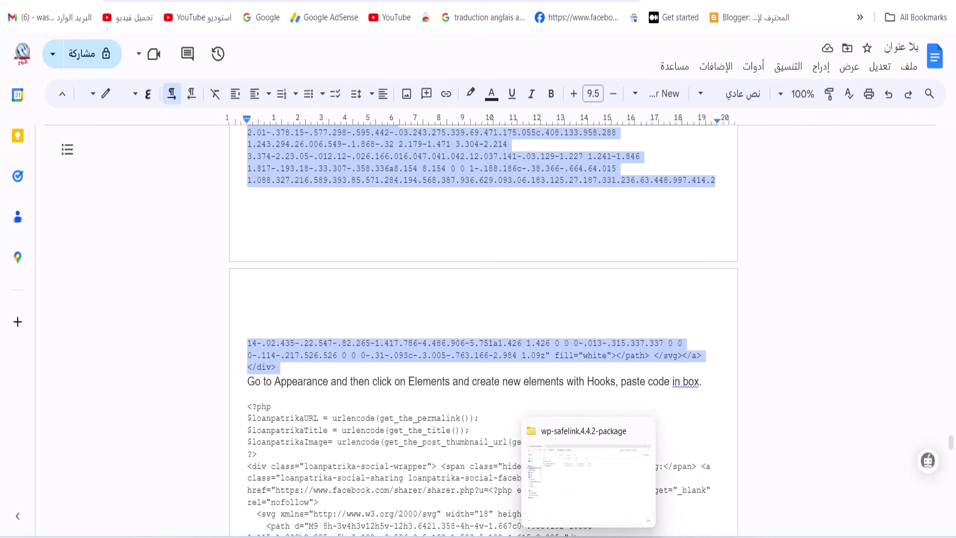
mouse_move(616, 537)
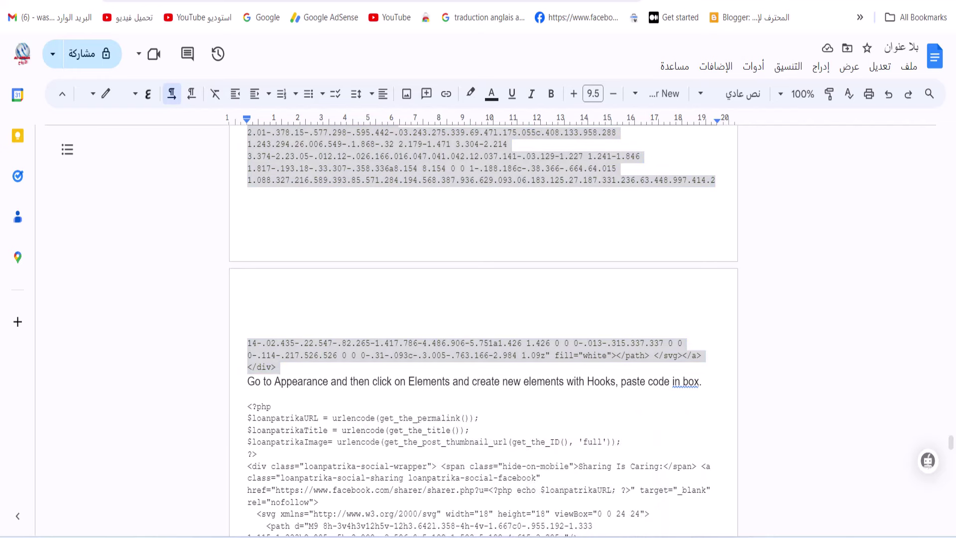
Paste the share-bar code into the share button hook and enable Execute PHP
click(438, 485)
right_click(155, 116)
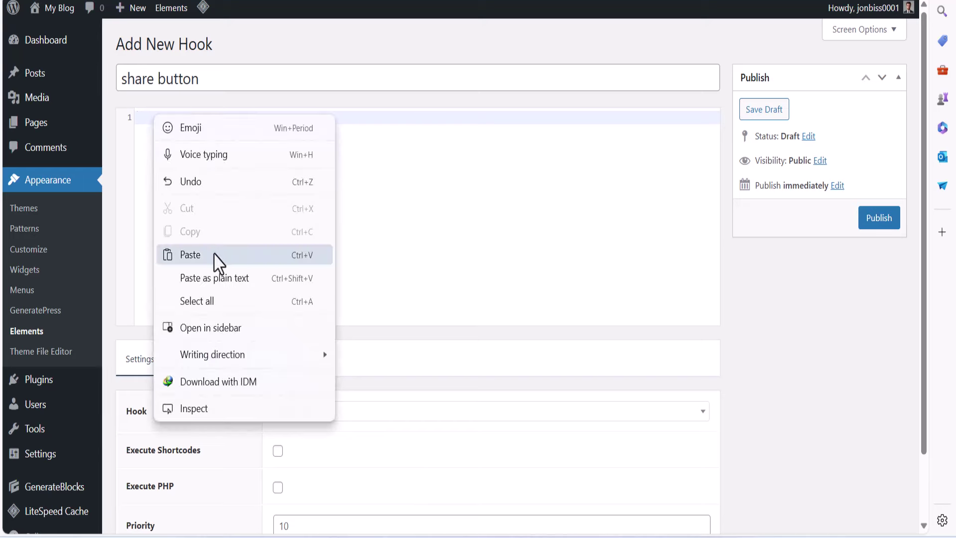
click(274, 255)
scroll(396, 361, down, 2)
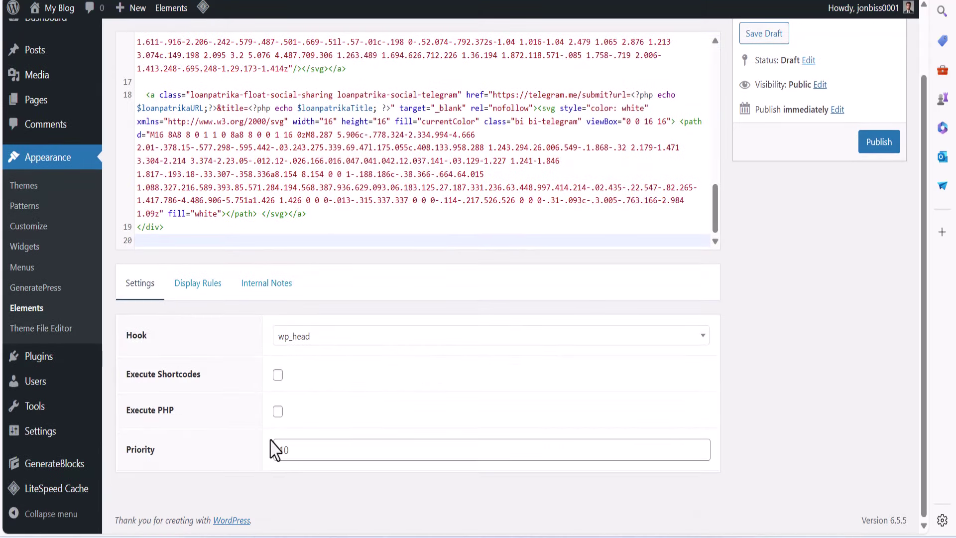
click(277, 411)
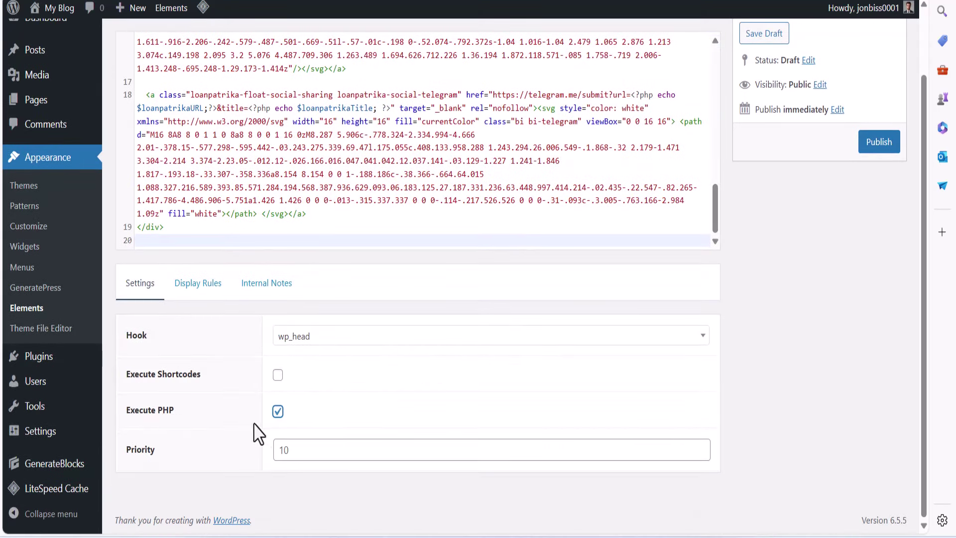
Set the share button hook's display location to Entire Site
click(304, 336)
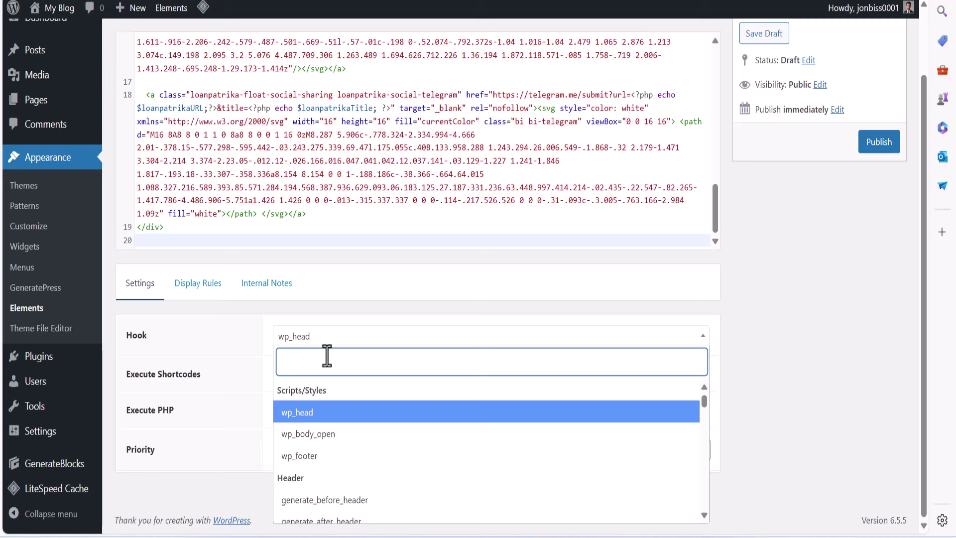
text(g)
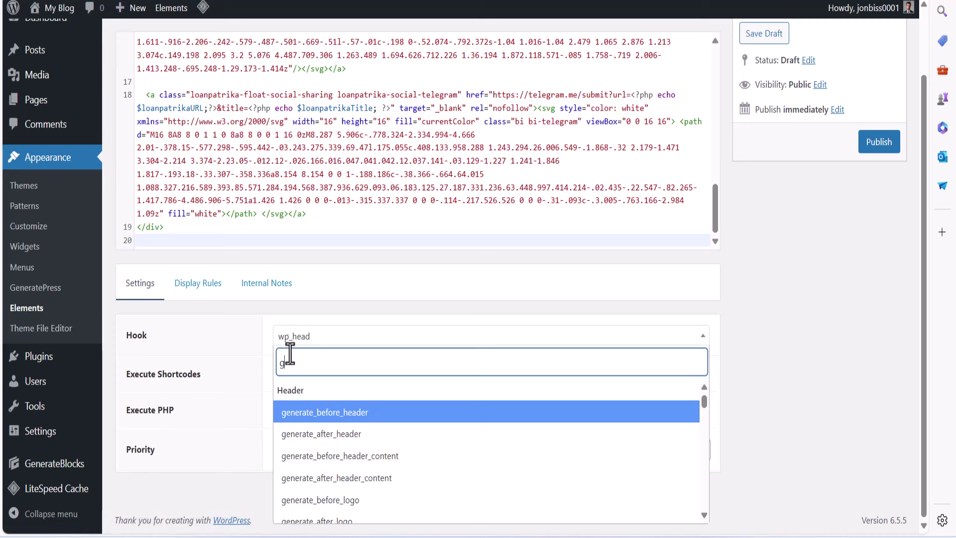
key(Escape)
click(198, 283)
click(341, 415)
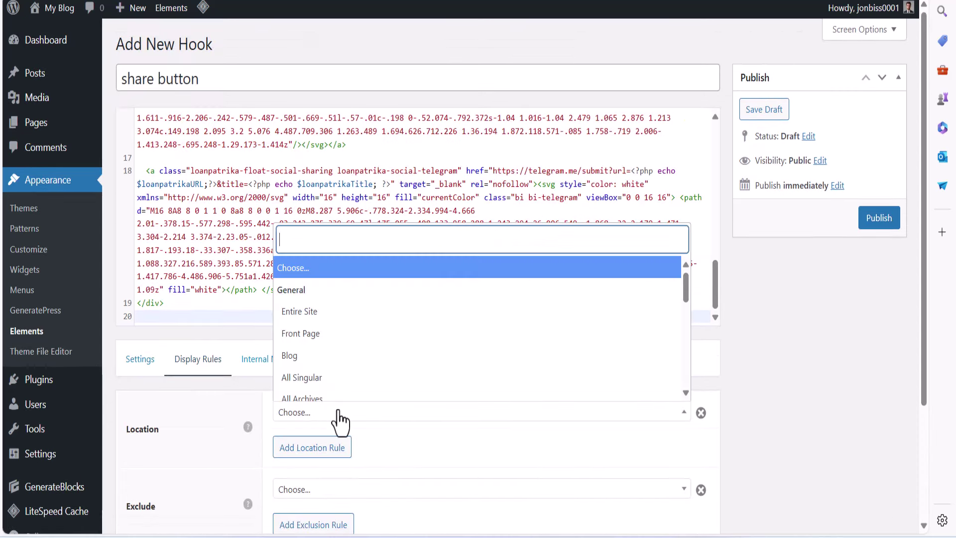
click(337, 309)
scroll(329, 447, down, 3)
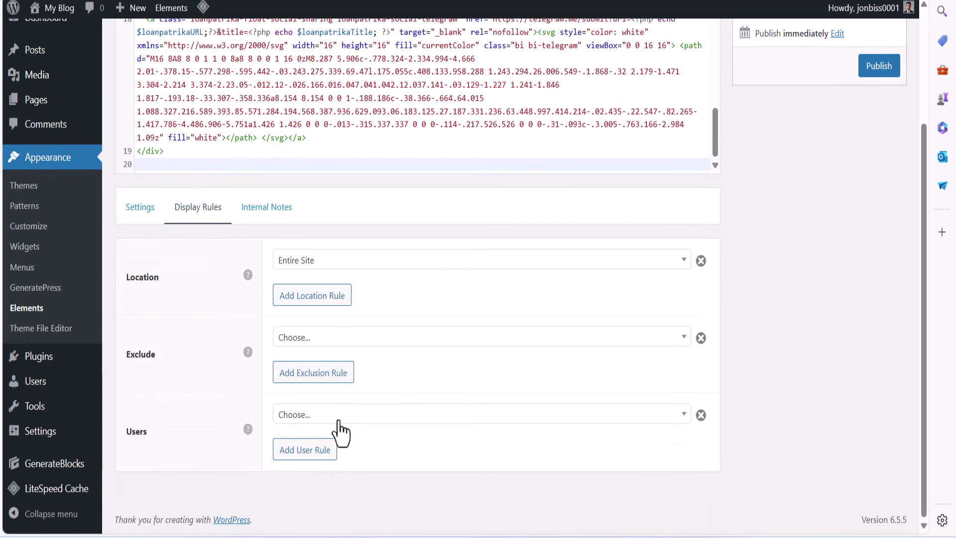
Attach the hook to wp_footer and publish the share button hook
click(140, 207)
scroll(280, 411, down, 1)
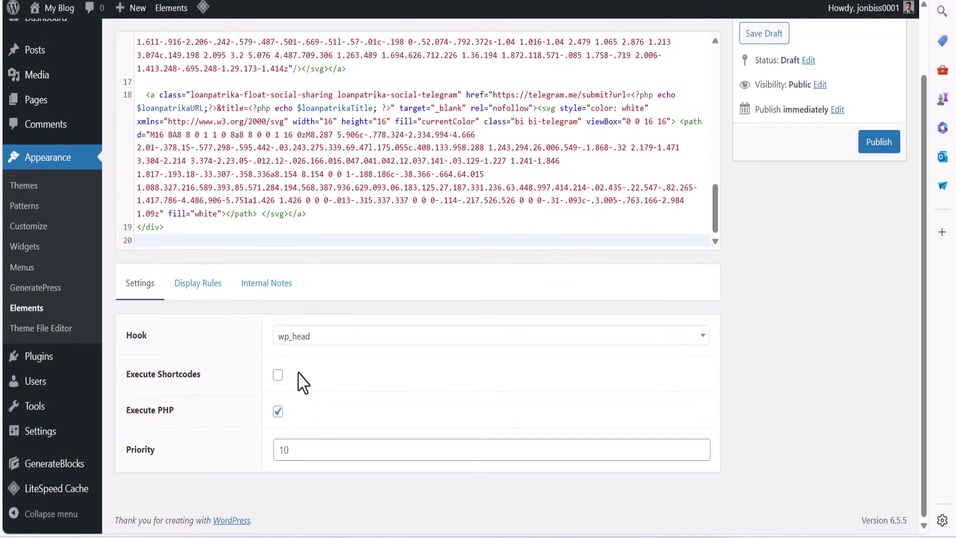
click(329, 341)
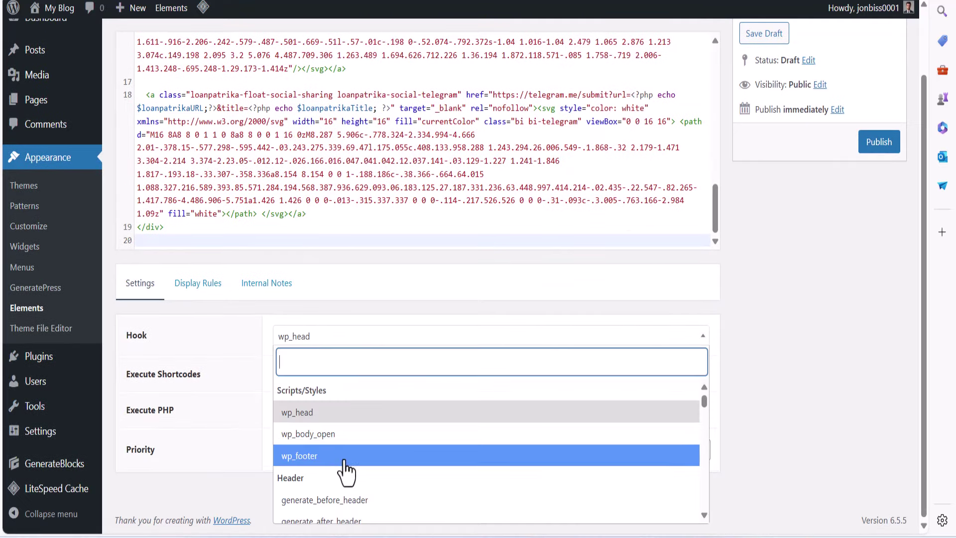
click(311, 457)
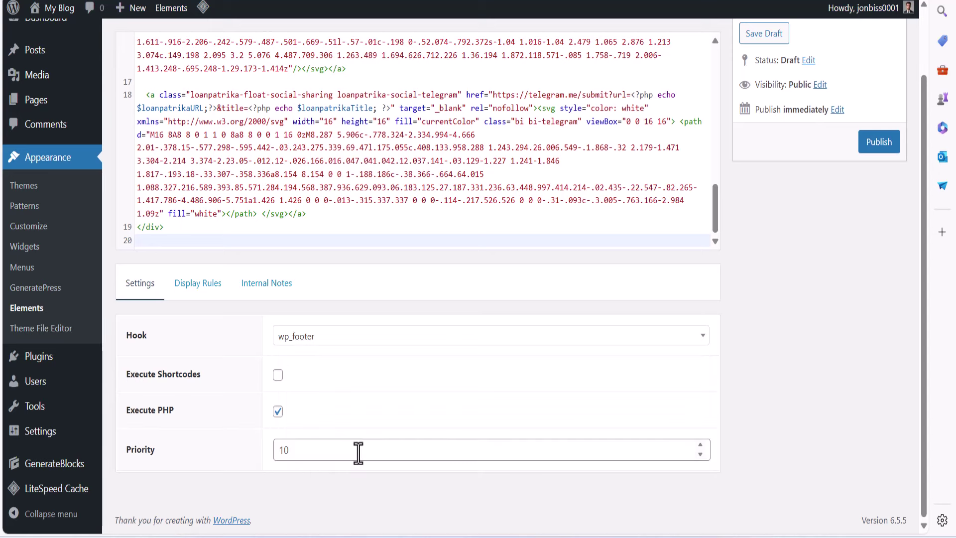
click(879, 142)
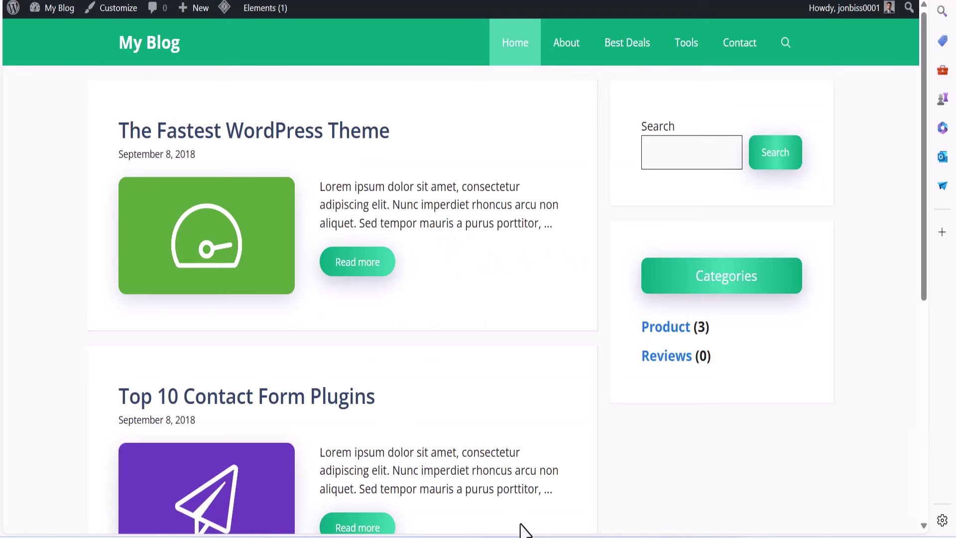
Check the live blog homepage for the floating share bar along the left edge
mouse_move(551, 525)
click(564, 498)
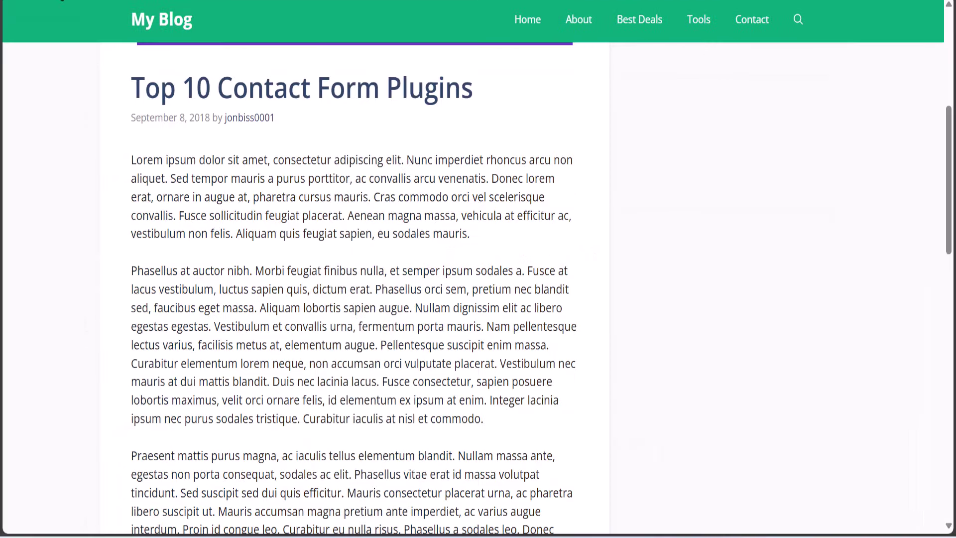
scroll(209, 309, up, 6)
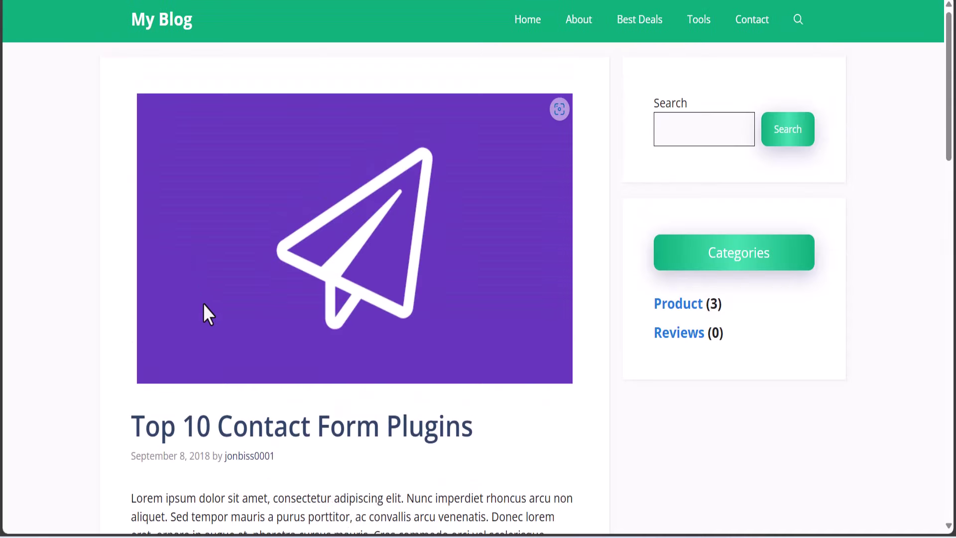
click(154, 38)
scroll(226, 349, down, 7)
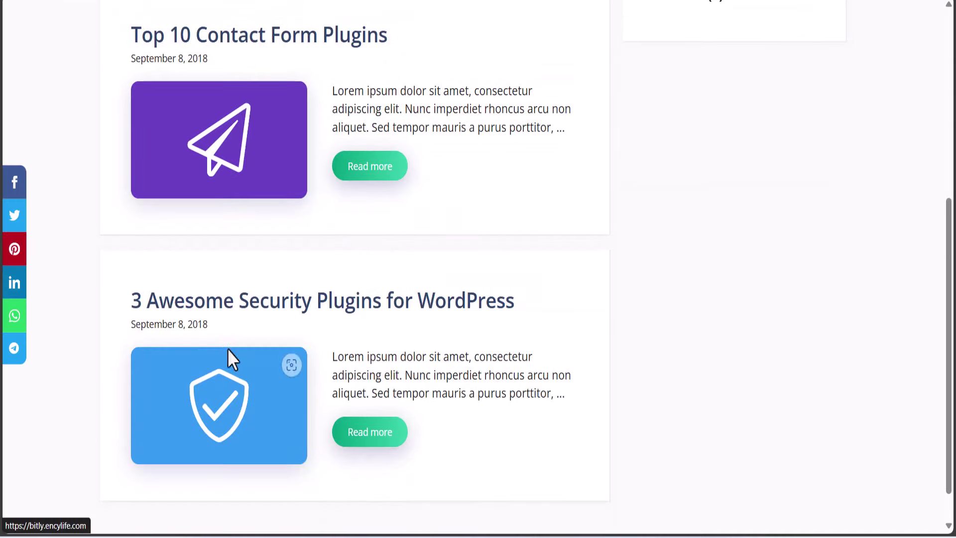
scroll(10, 364, down, 1)
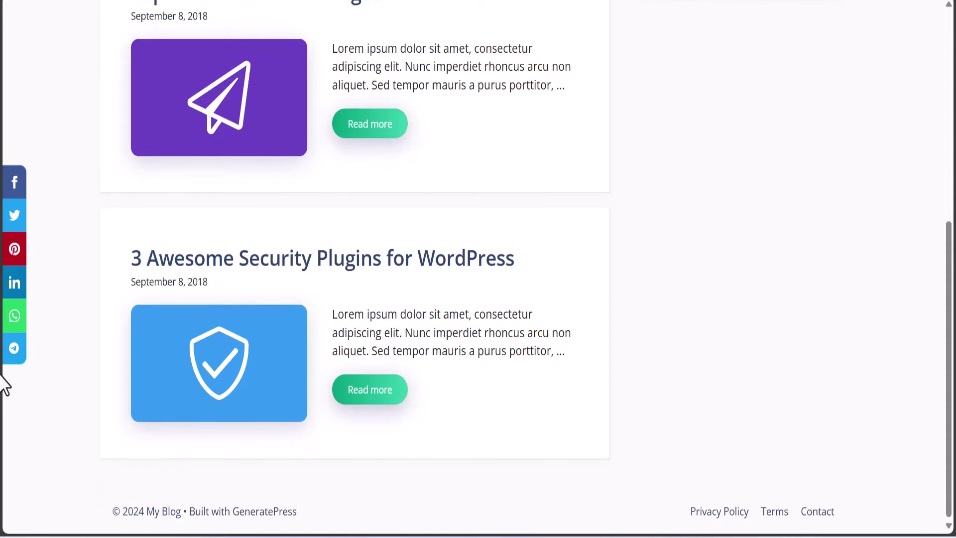
click(17, 189)
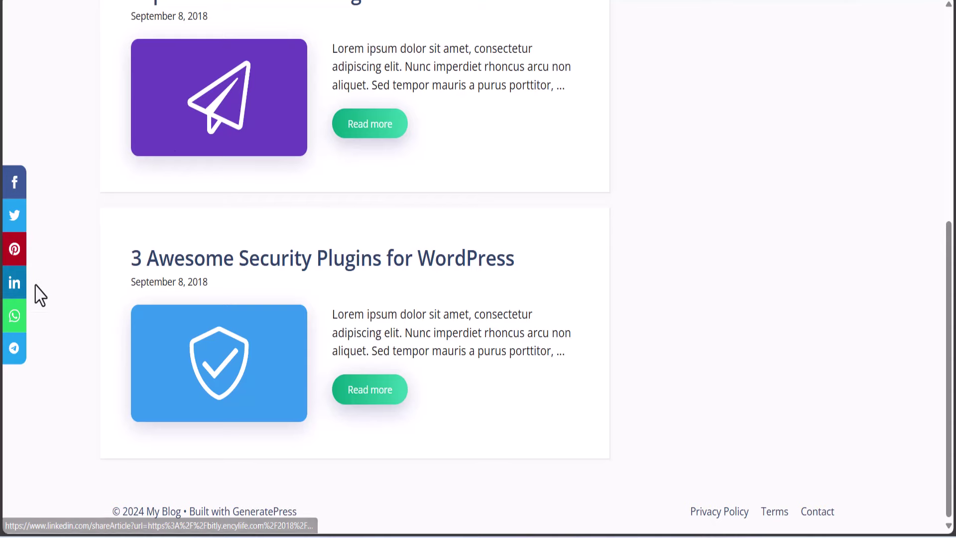
scroll(298, 323, up, 8)
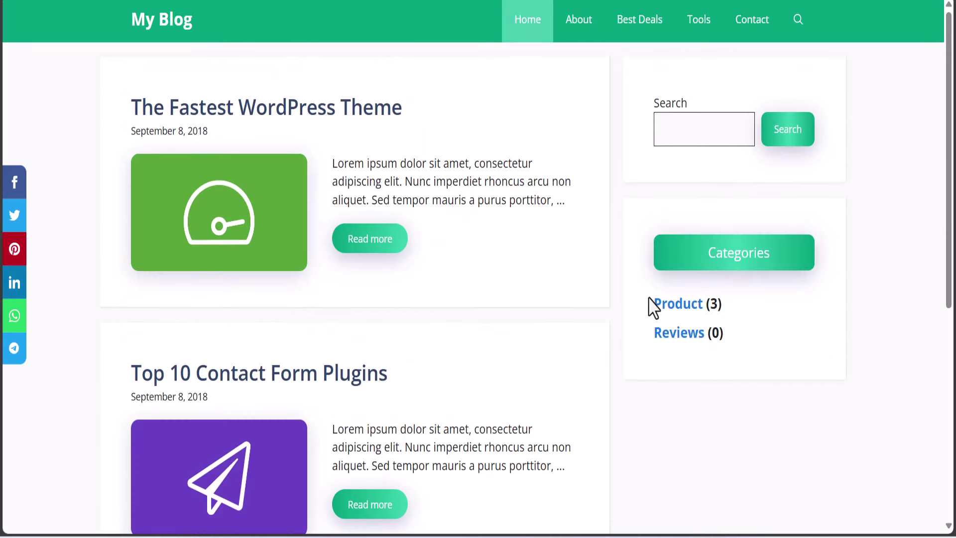
double_click(782, 183)
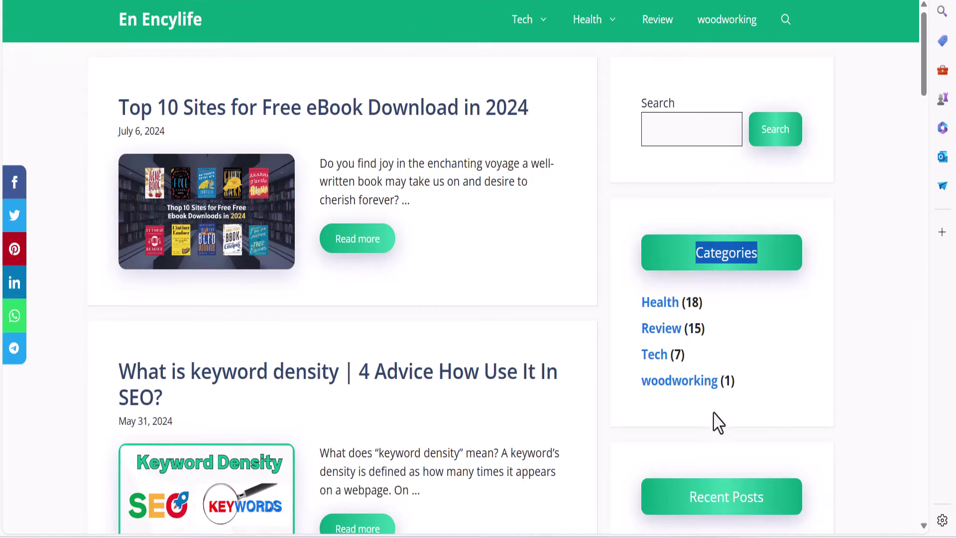
scroll(719, 422, down, 6)
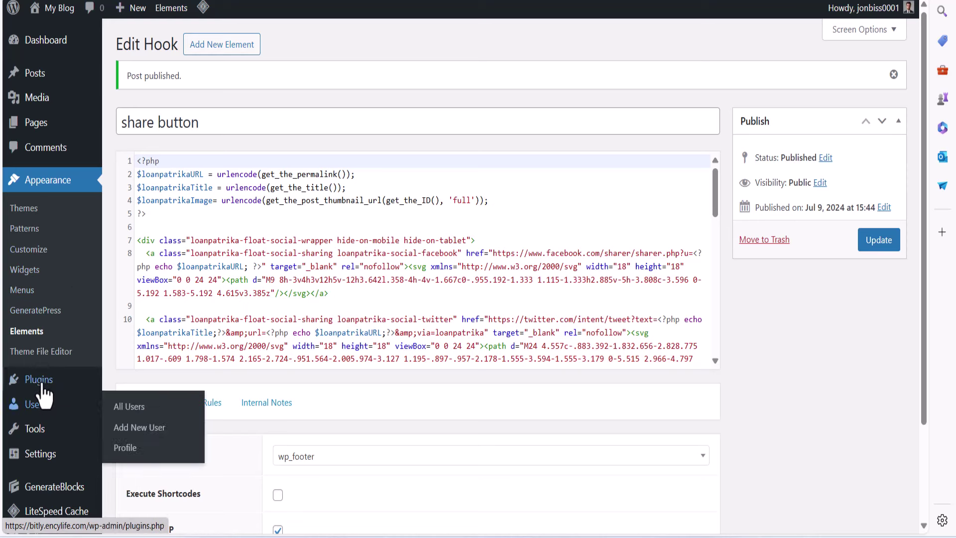
Search the plugin directory for 'recen' and install Recent Posts Widget With Thumbnails
mouse_move(58, 388)
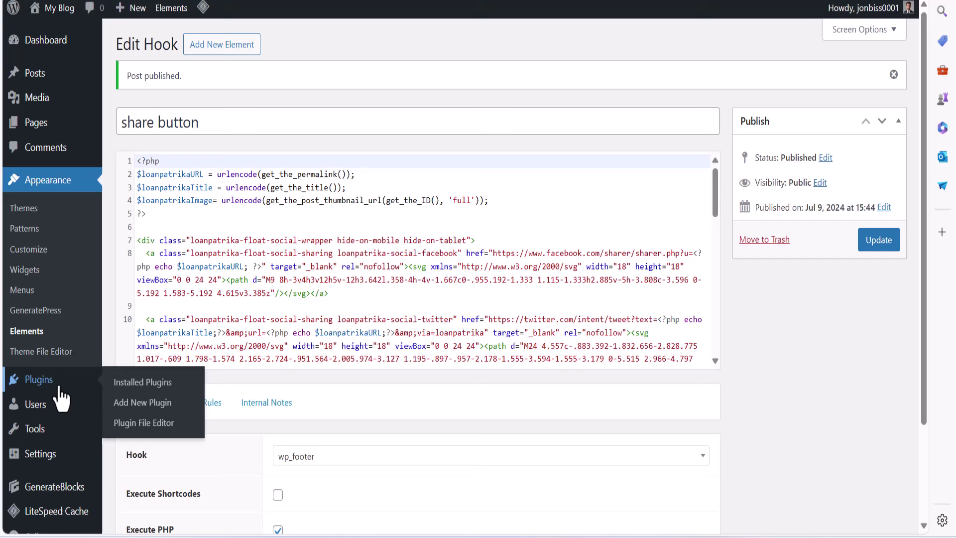
click(122, 390)
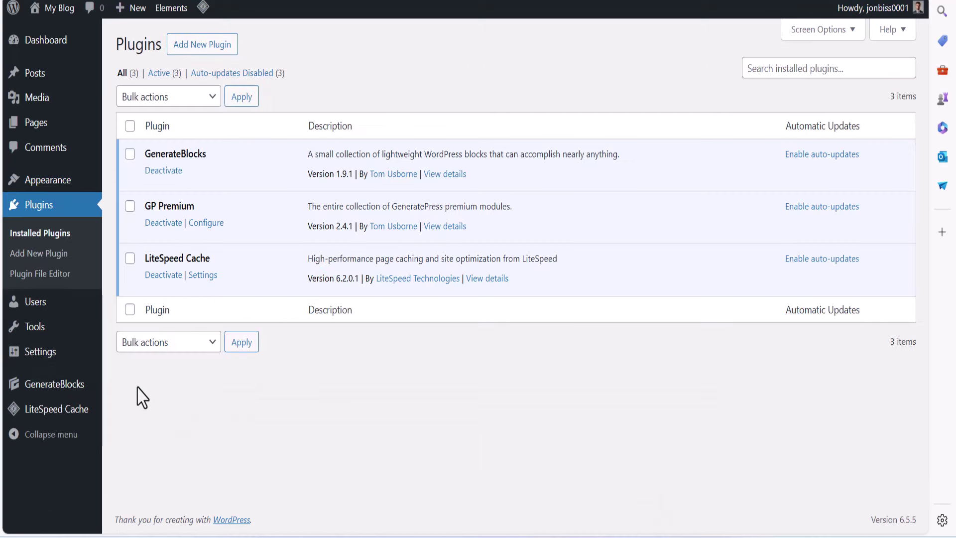
click(205, 48)
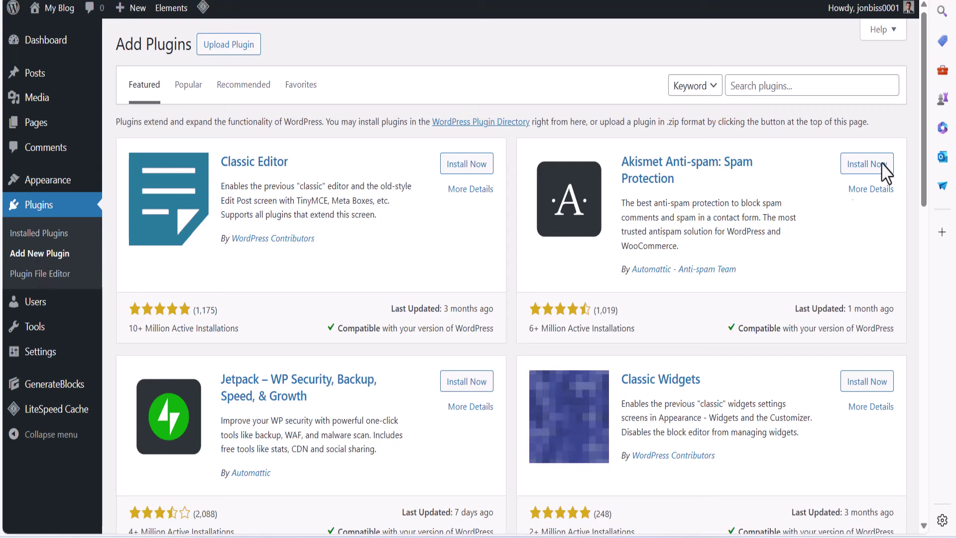
click(830, 90)
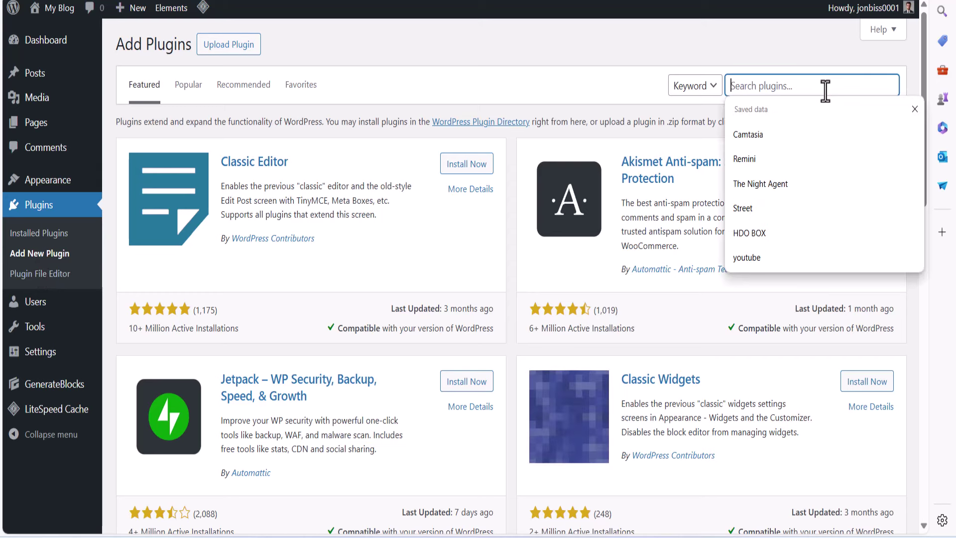
text(recent post)
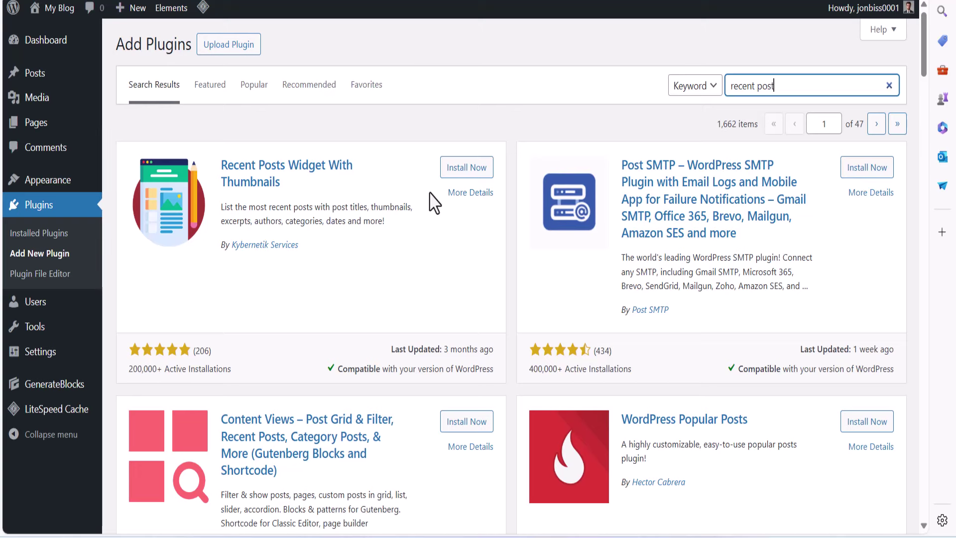
click(461, 198)
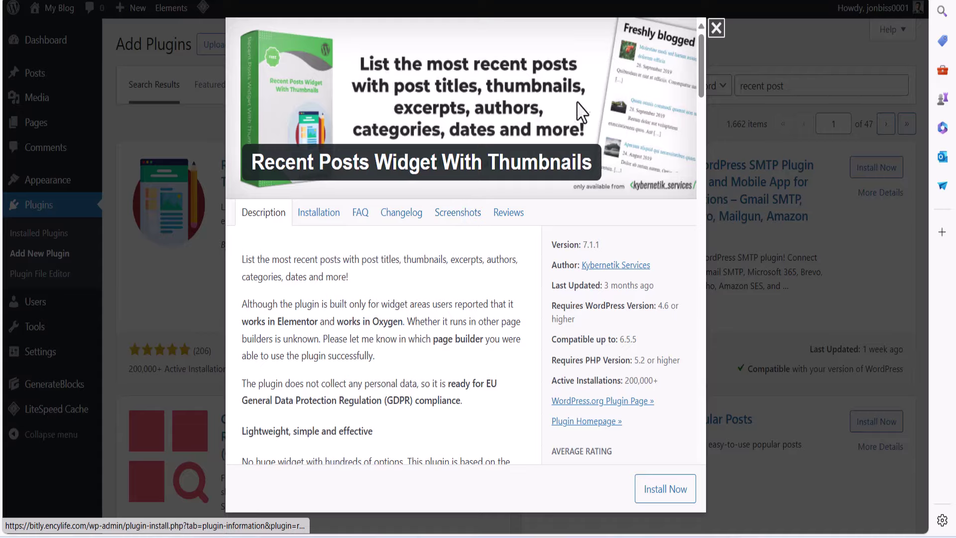
click(715, 34)
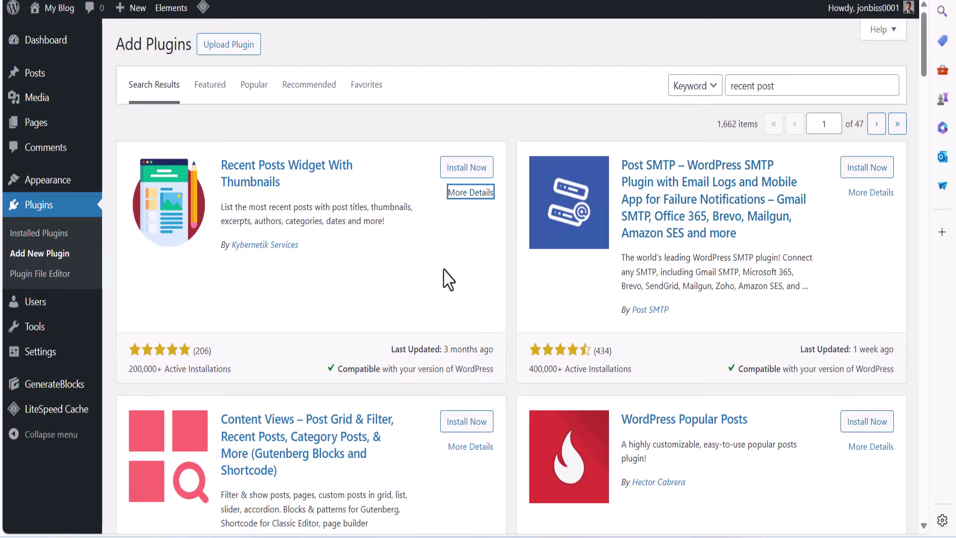
scroll(448, 274, down, 8)
scroll(443, 279, up, 7)
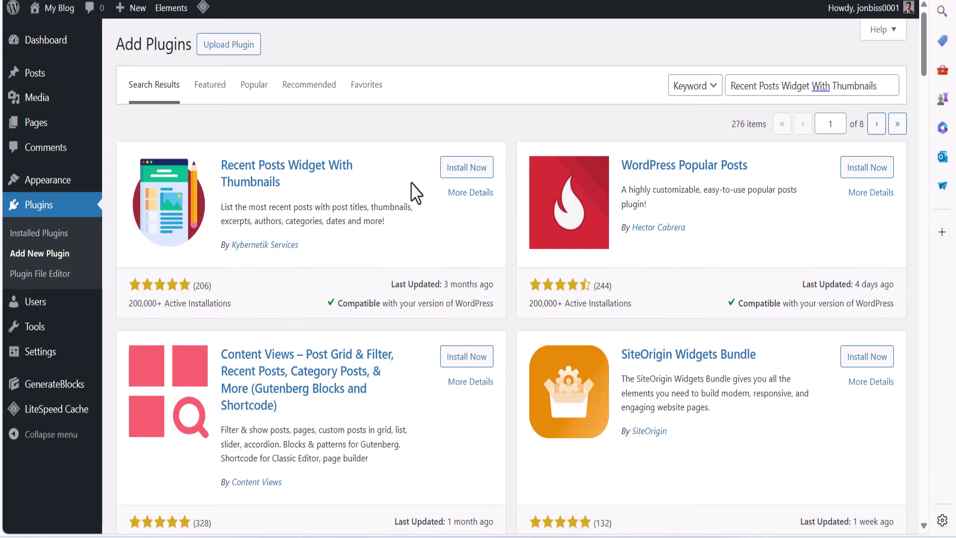
click(461, 169)
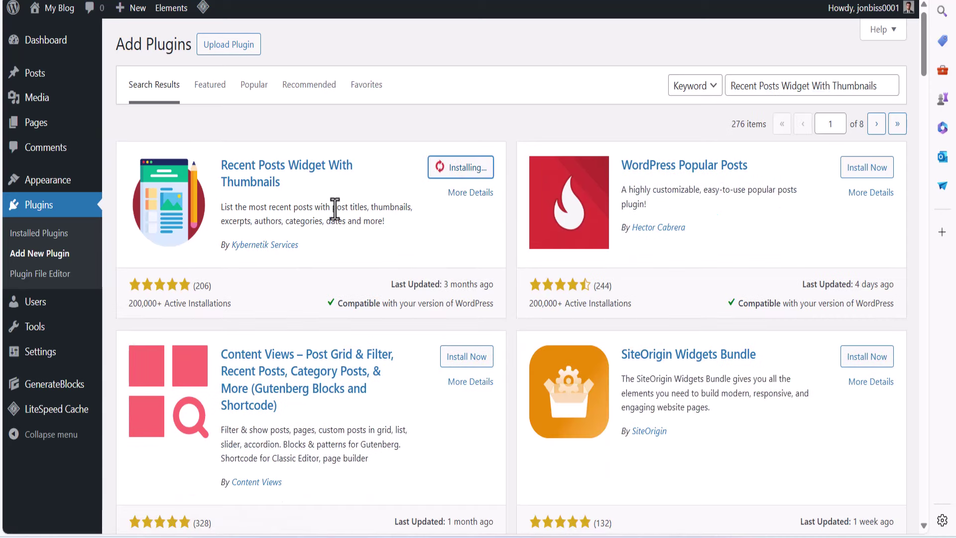
drag(303, 192, 220, 160)
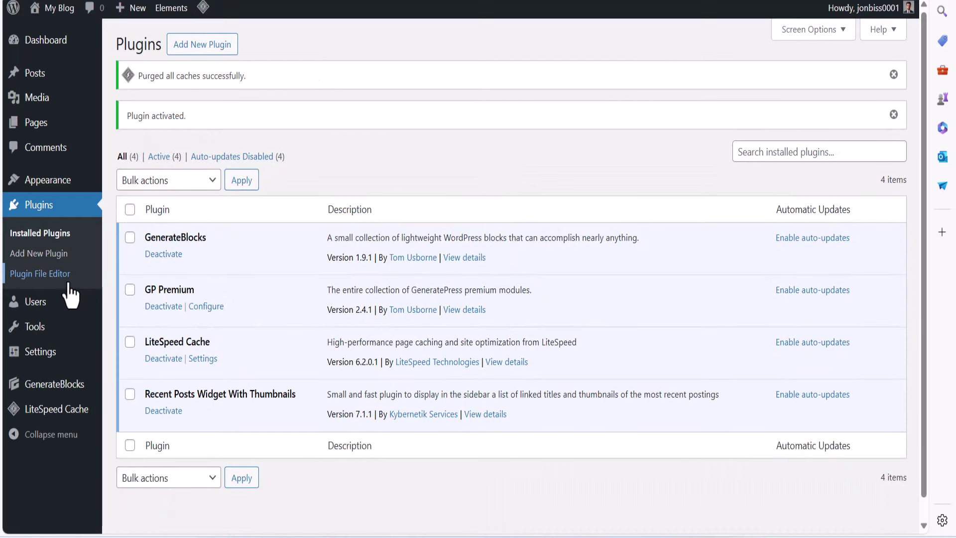
Search 'rece' and insert the Recent Posts With Thumbnails widget into the Right Sidebar
mouse_move(64, 183)
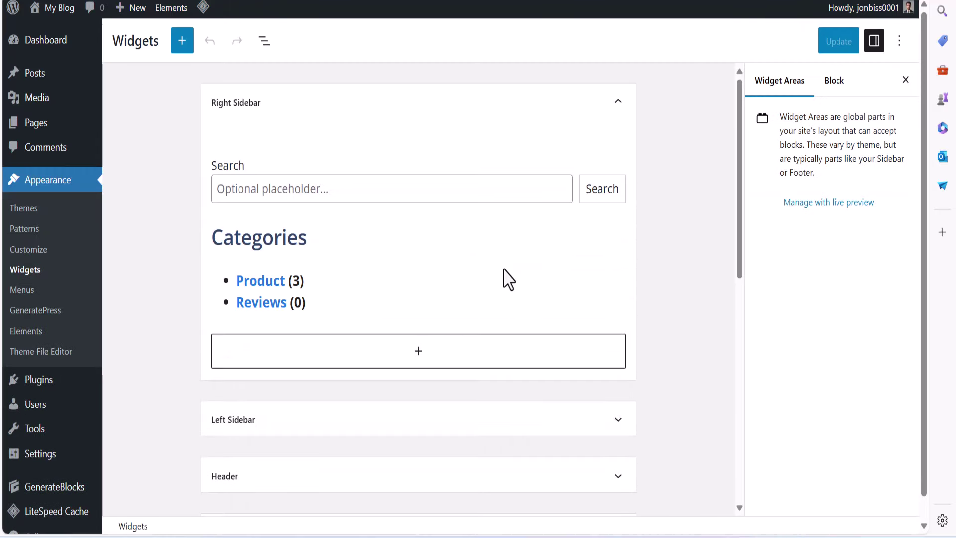
click(404, 369)
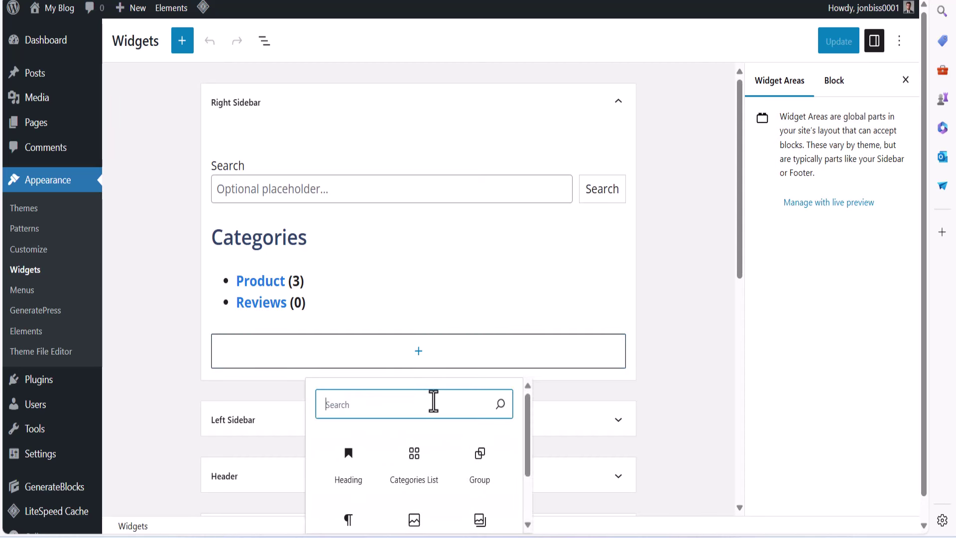
text(re)
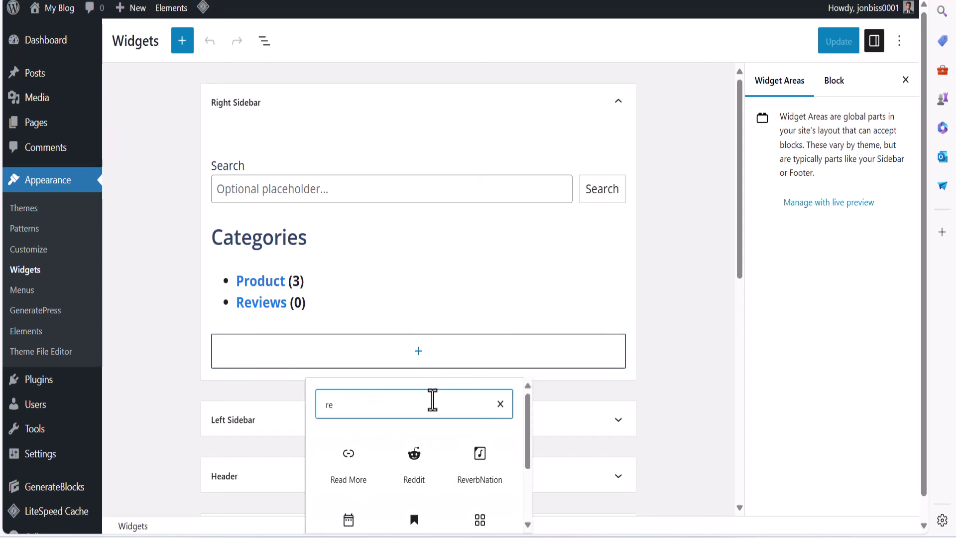
text(s)
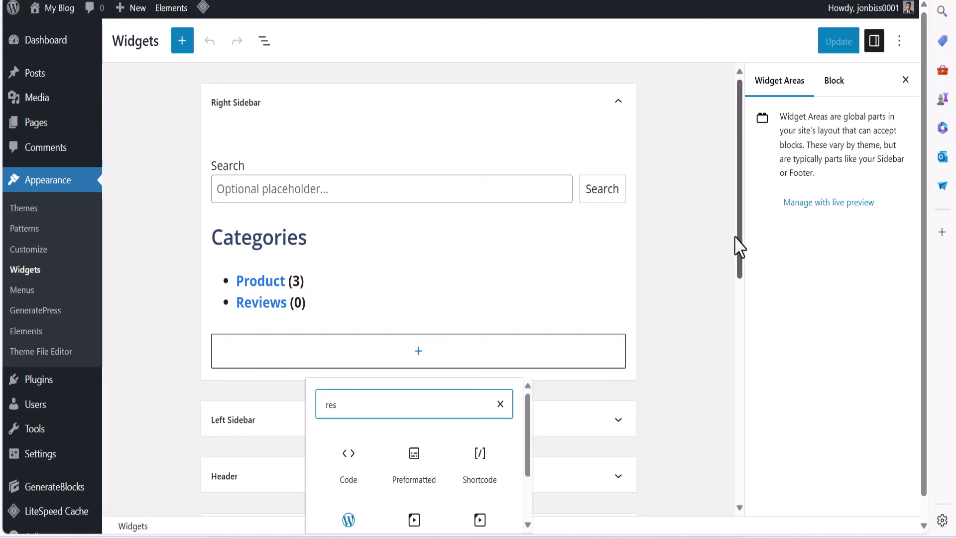
drag(739, 246, 711, 299)
click(420, 234)
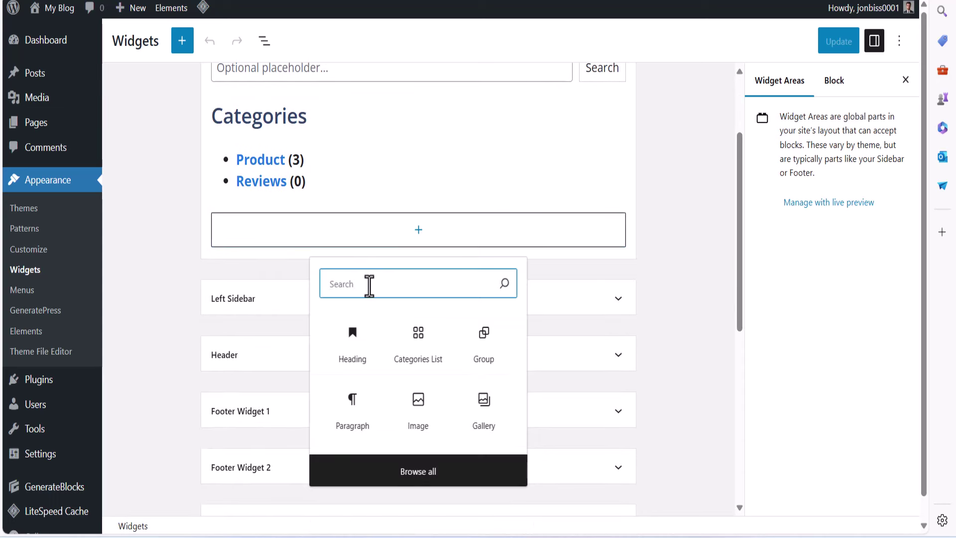
text(rece)
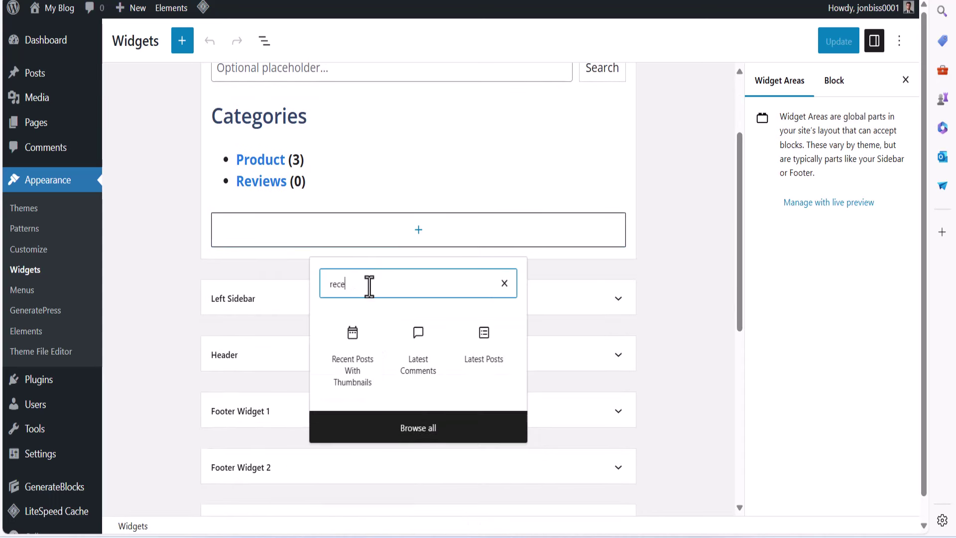
click(369, 373)
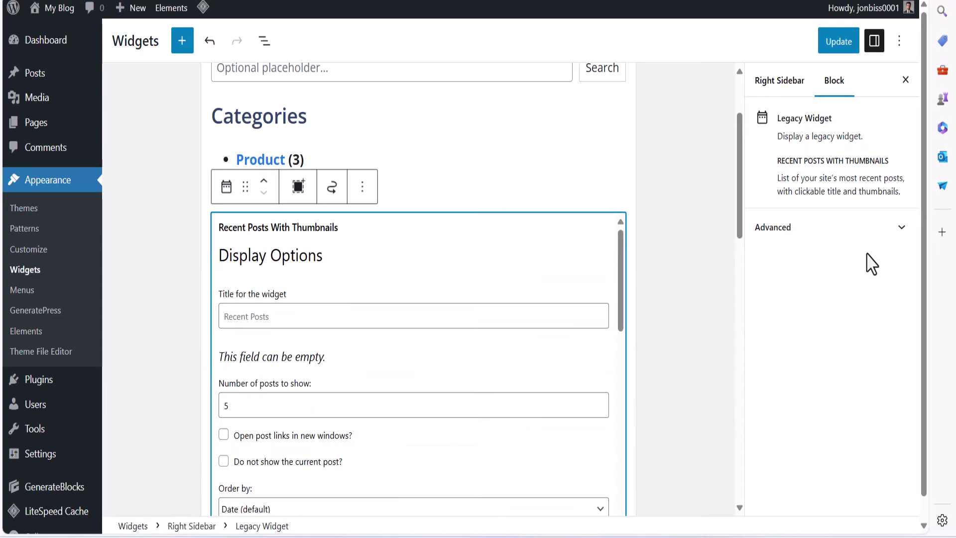
Save the sidebar widget changes with Update
scroll(543, 305, down, 15)
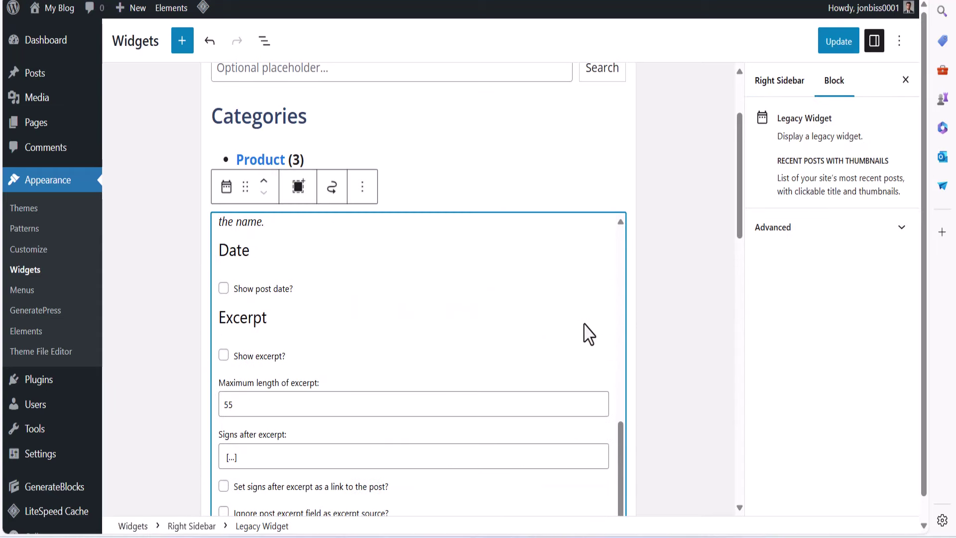
click(839, 42)
scroll(736, 244, up, 2)
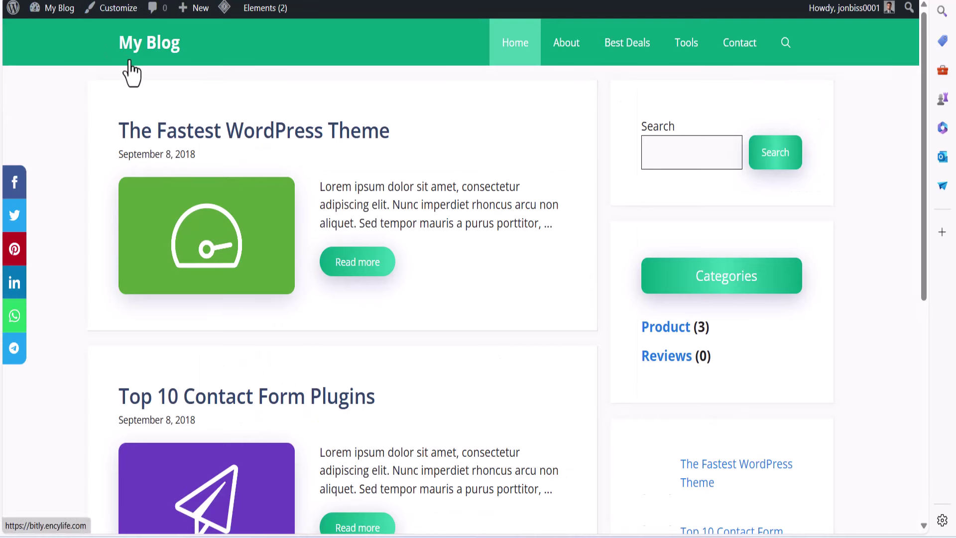
Scroll the blog home page to check the new recent-posts sidebar widget
scroll(604, 274, down, 6)
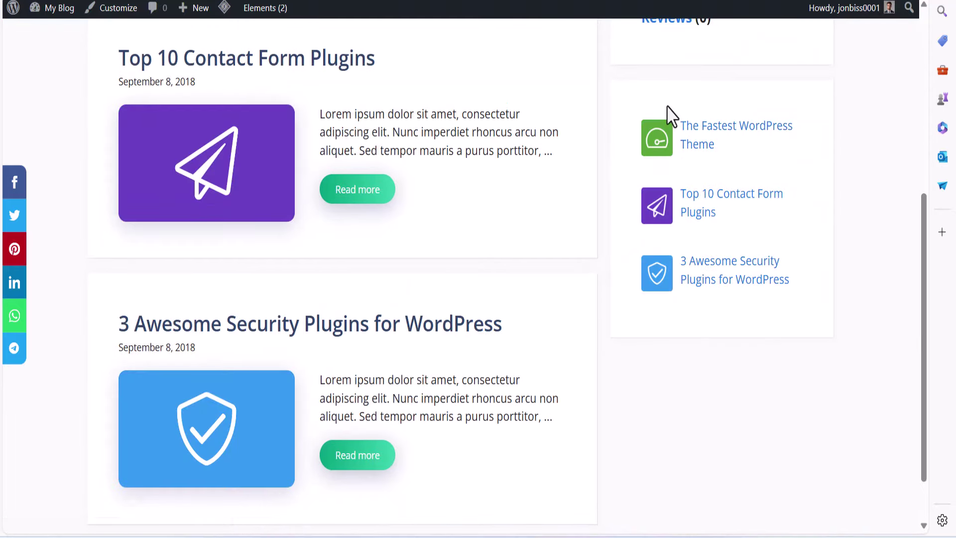
drag(668, 113, 817, 309)
scroll(727, 326, up, 2)
scroll(727, 325, up, 5)
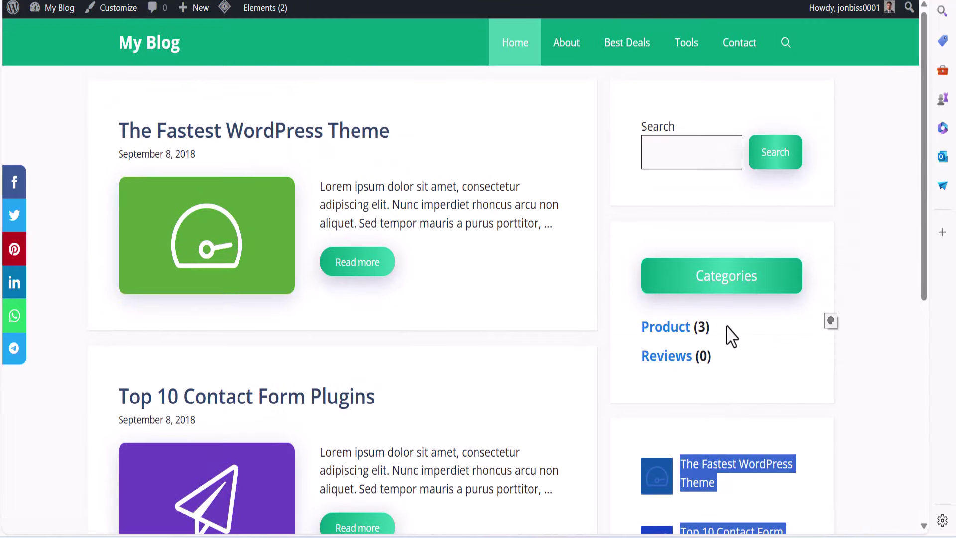
click(769, 423)
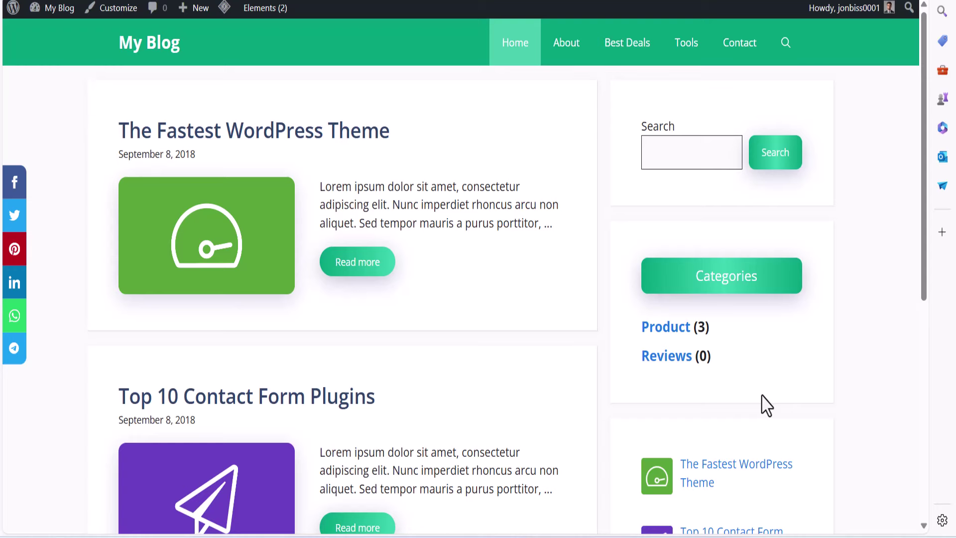
scroll(722, 364, down, 6)
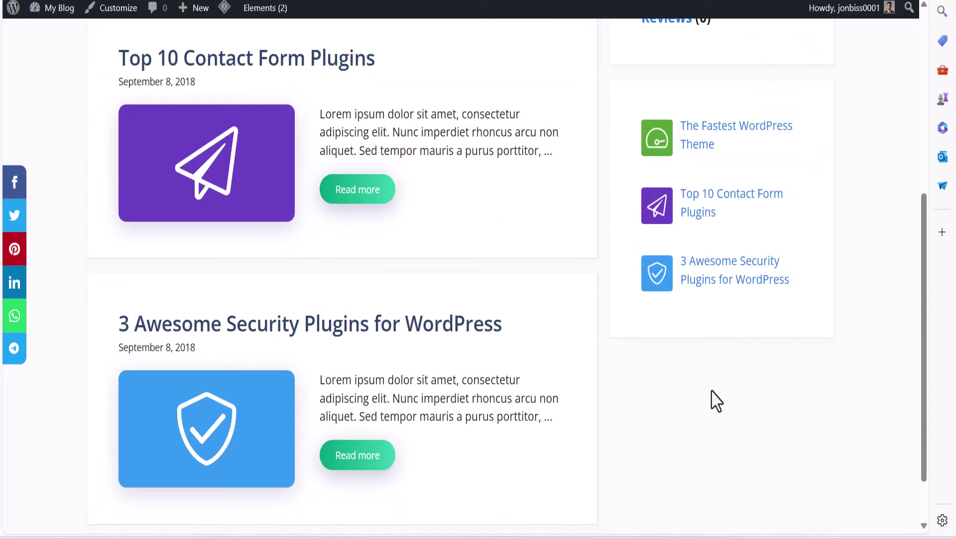
scroll(675, 381, up, 6)
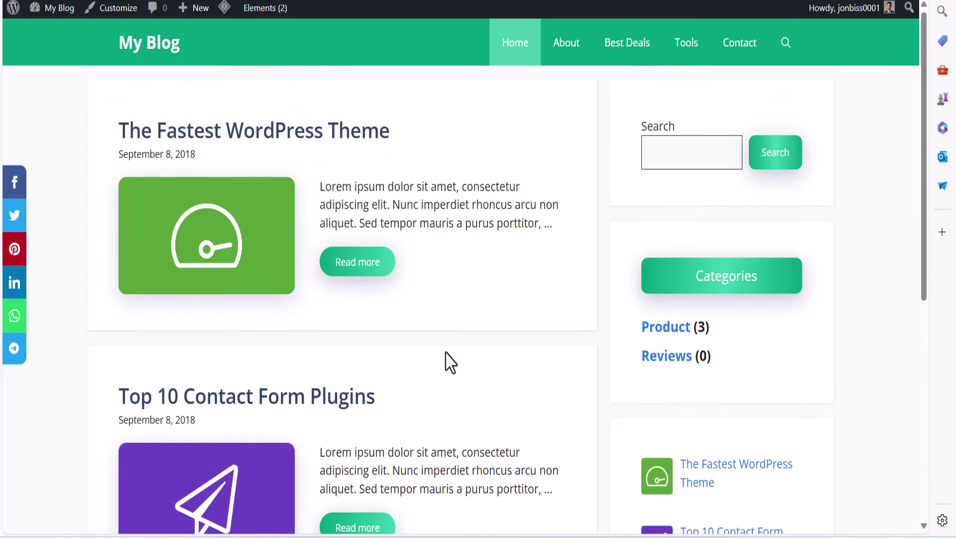
Open the '3 Awesome Security Plugins for WordPress' post from the home page
drag(91, 128, 412, 138)
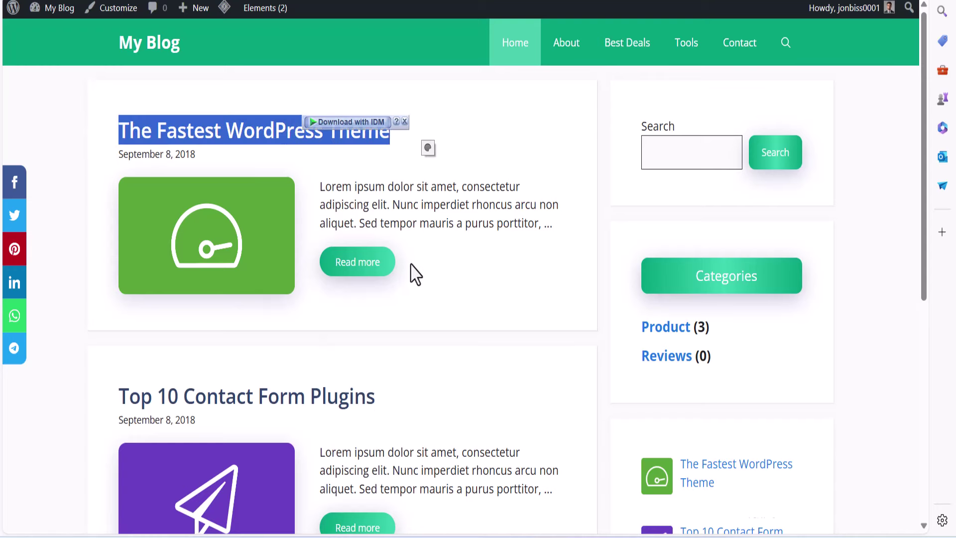
scroll(412, 278, down, 6)
scroll(412, 282, up, 6)
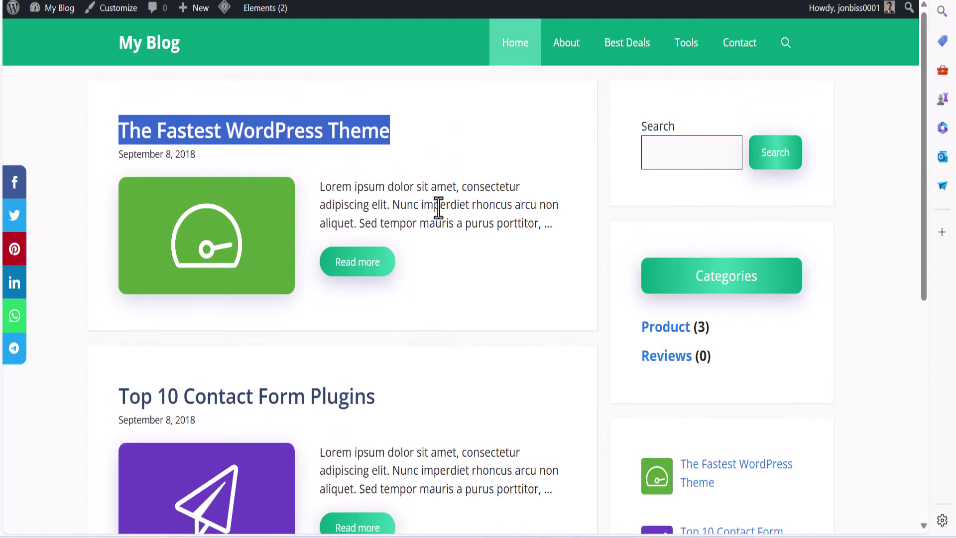
scroll(404, 329, down, 7)
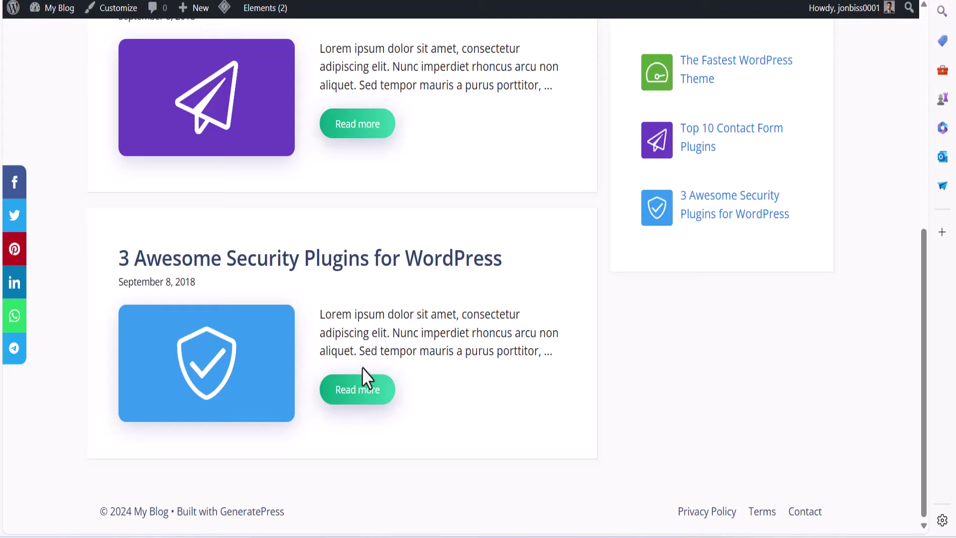
scroll(362, 374, up, 3)
scroll(363, 383, down, 3)
click(200, 303)
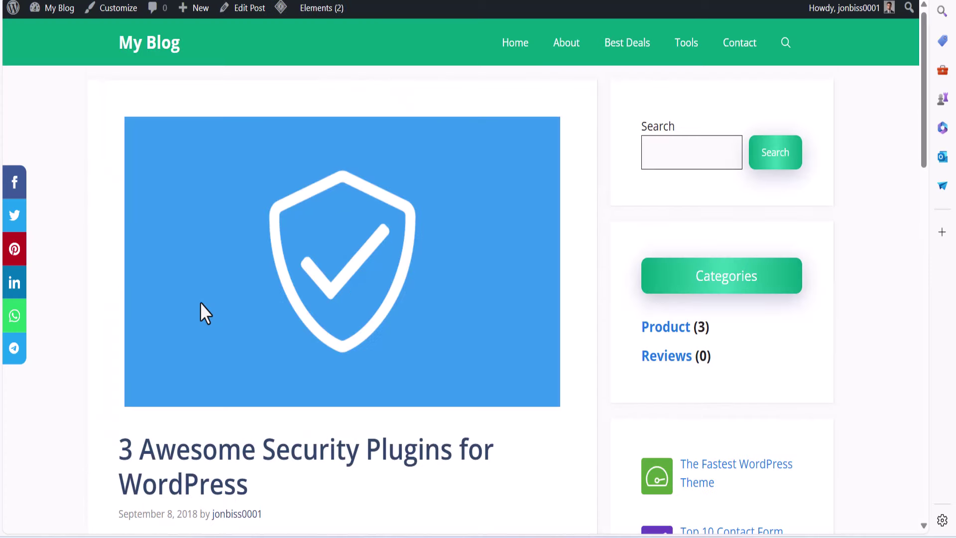
mouse_move(487, 528)
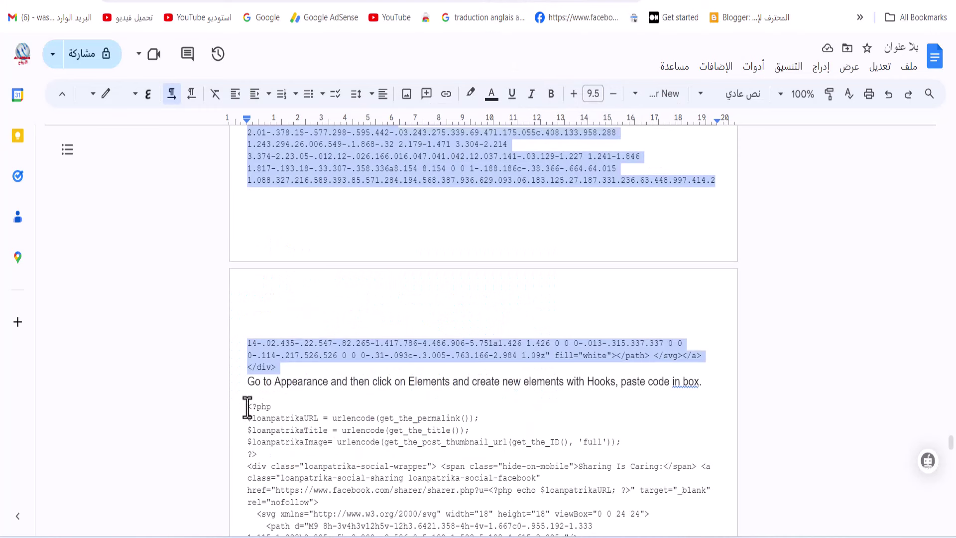
Copy the social-sharing code from <?php to </a></div> and return to the WordPress widgets editor
click(248, 407)
drag(250, 411, 346, 219)
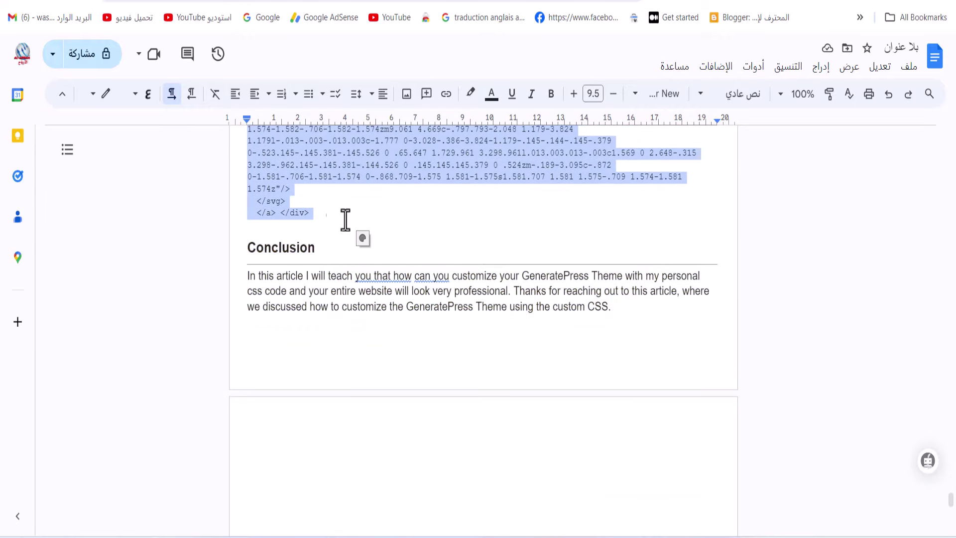
right_click(297, 185)
click(283, 191)
click(471, 515)
key(alt+Tab)
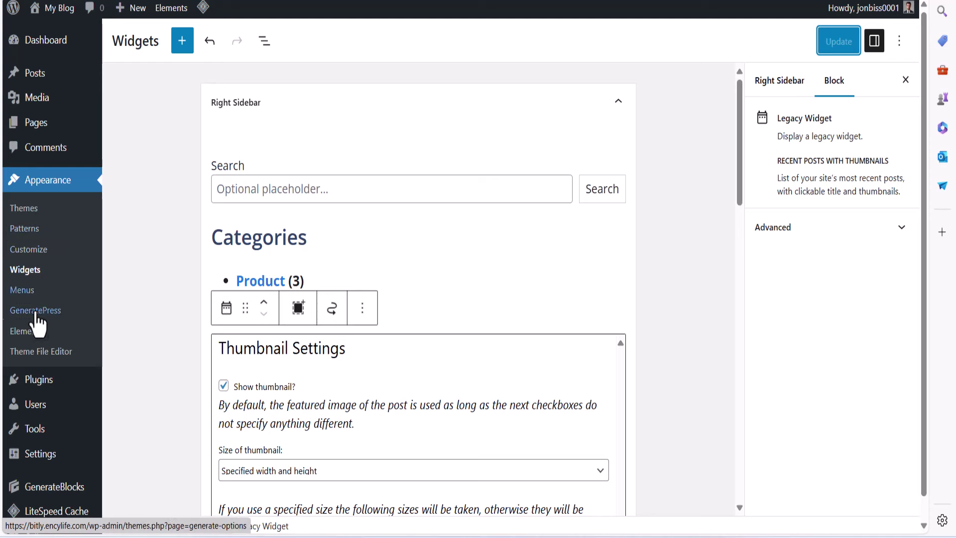
Create a new Hook element under Appearance > Elements
click(37, 334)
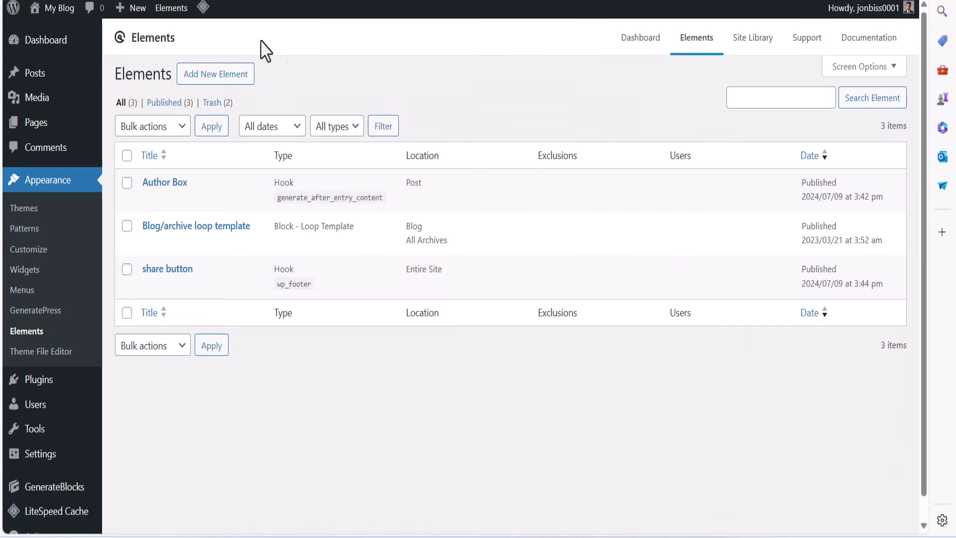
click(202, 80)
click(416, 283)
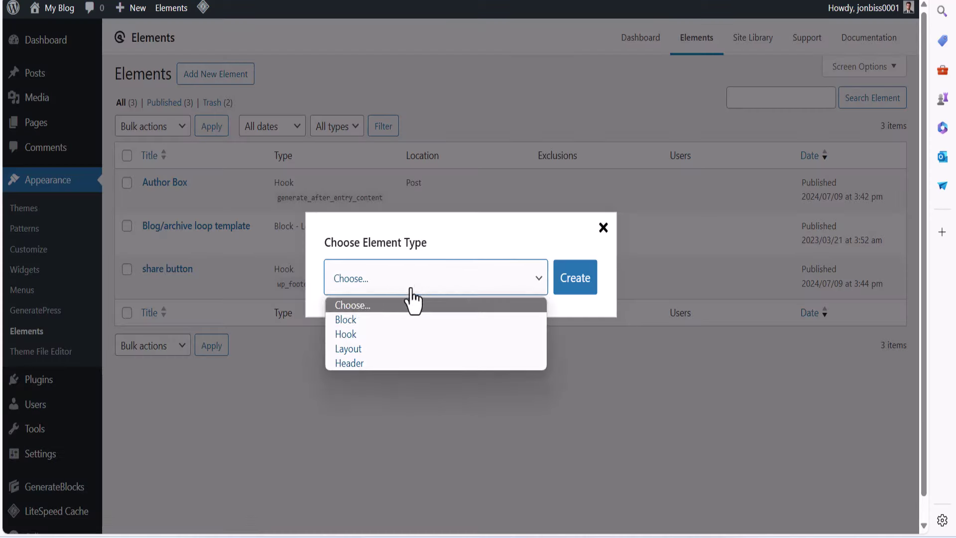
click(380, 339)
click(591, 287)
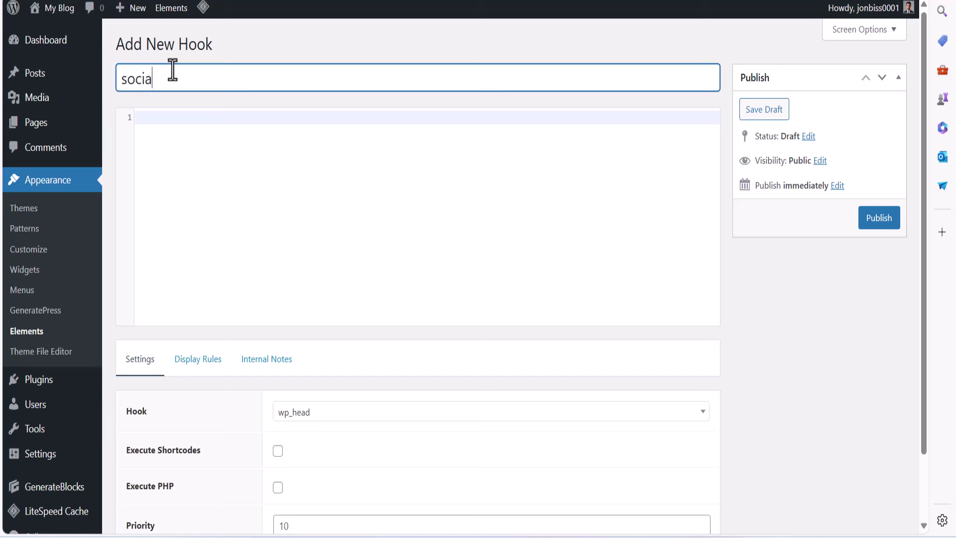
Title the hook 'social media' and paste the social-sharing code into it
text(social media)
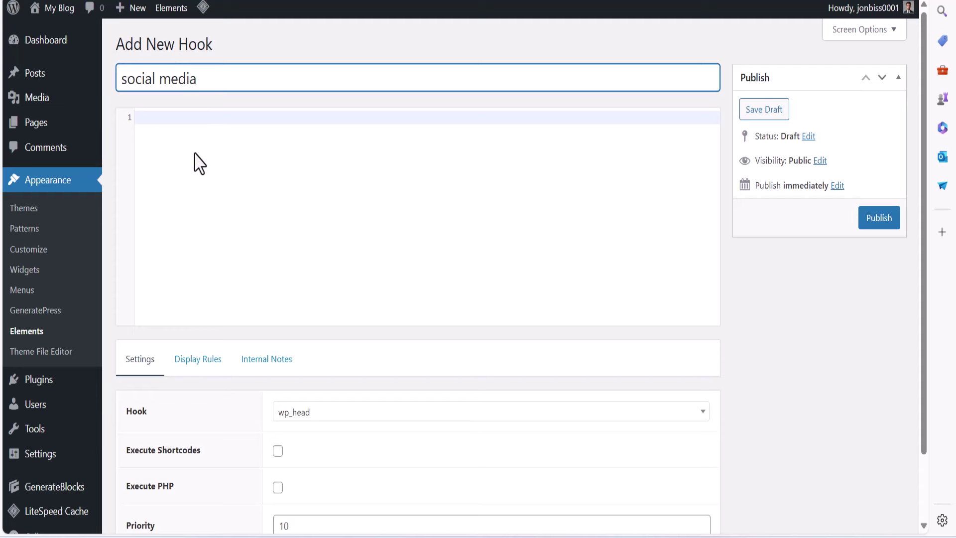
click(167, 118)
right_click(168, 118)
click(244, 263)
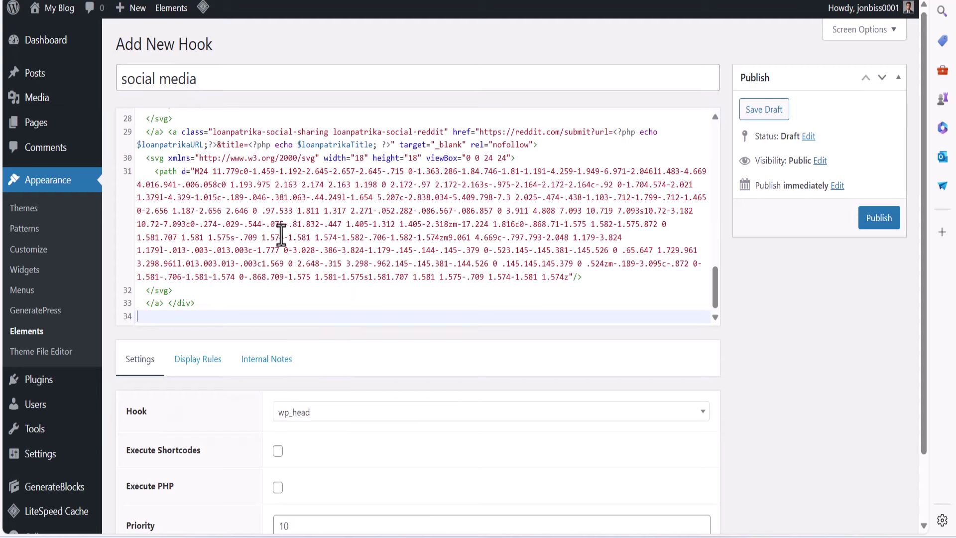
scroll(367, 382, down, 2)
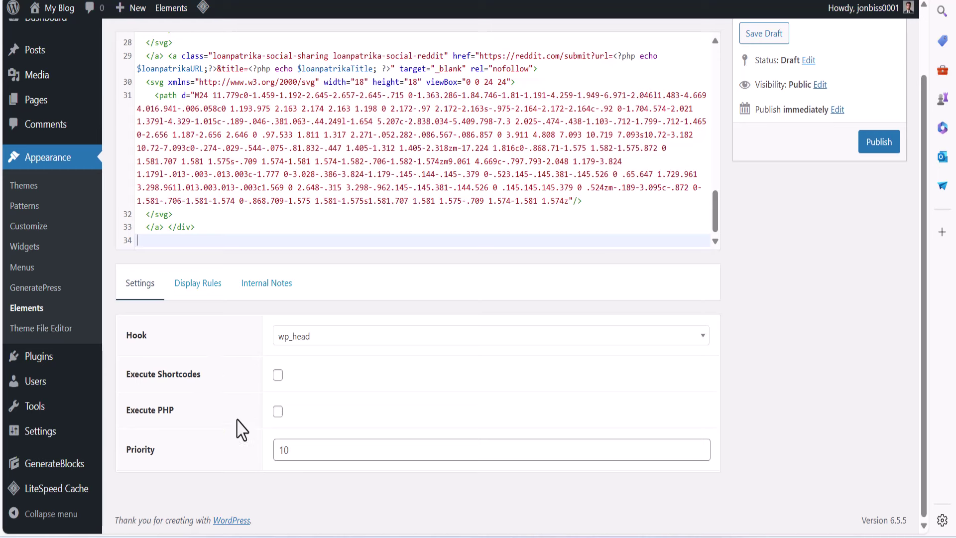
Set the hook location to generate_after_entry_content
click(332, 341)
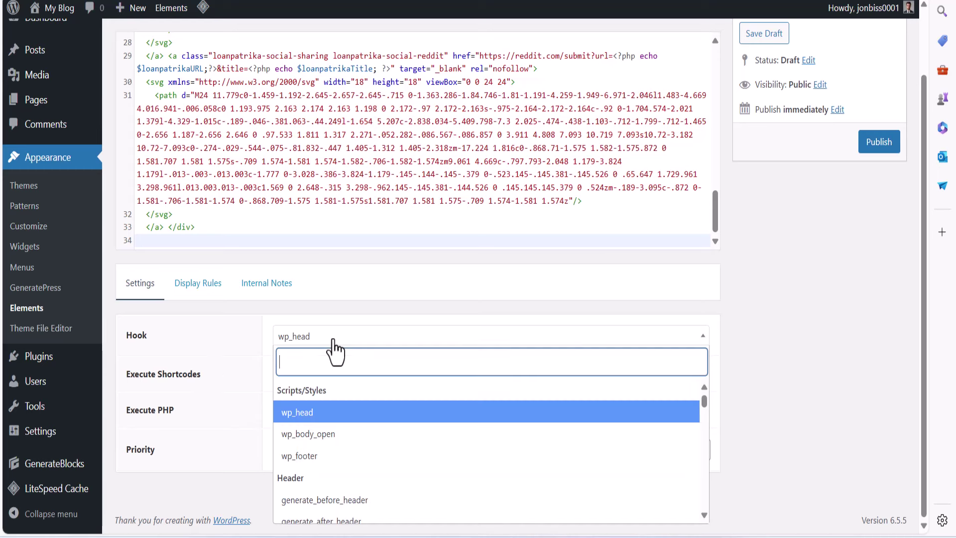
text(generat)
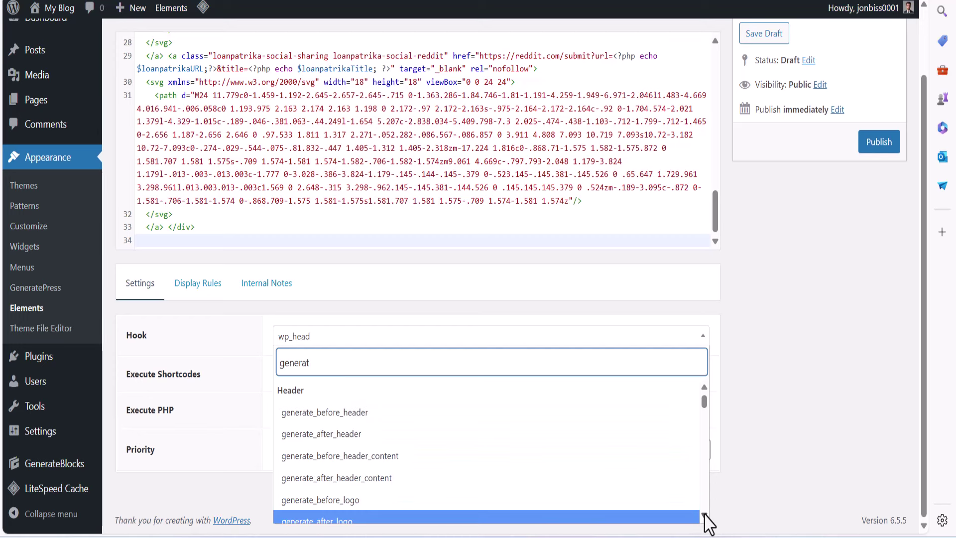
scroll(705, 518, down, 5)
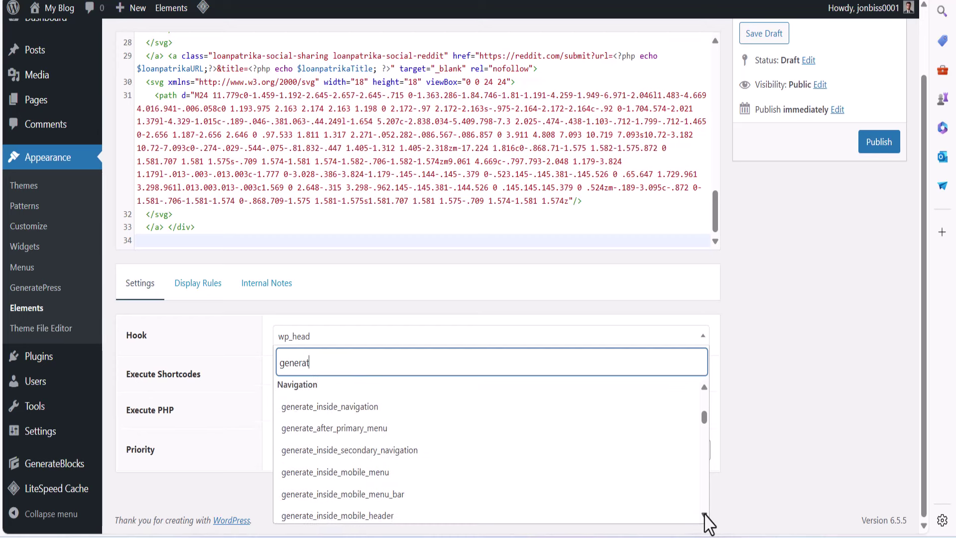
scroll(705, 518, down, 3)
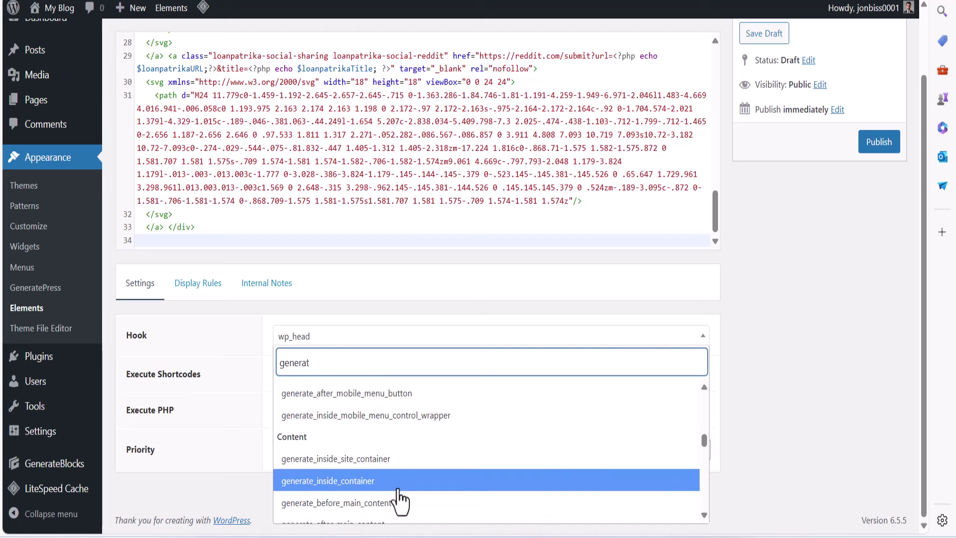
scroll(704, 518, down, 2)
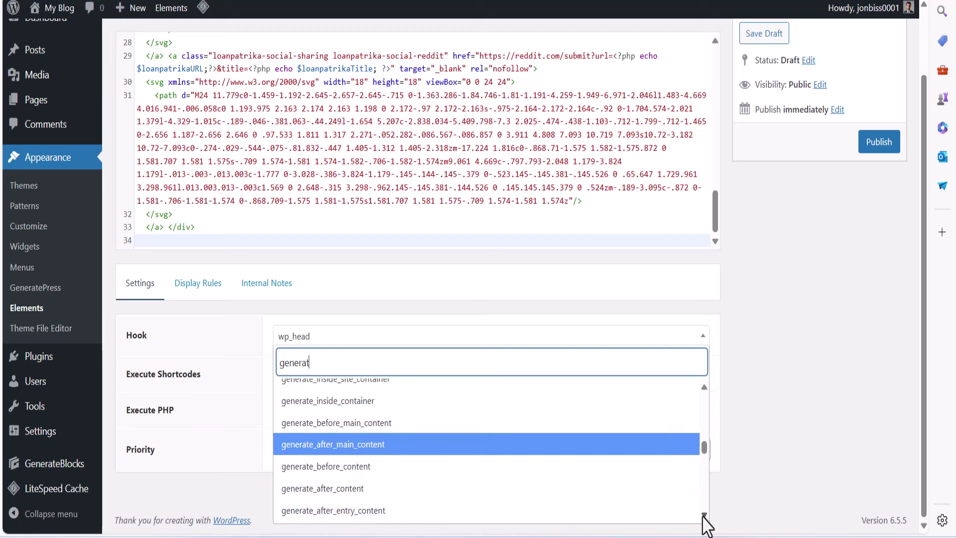
scroll(704, 520, down, 2)
click(379, 484)
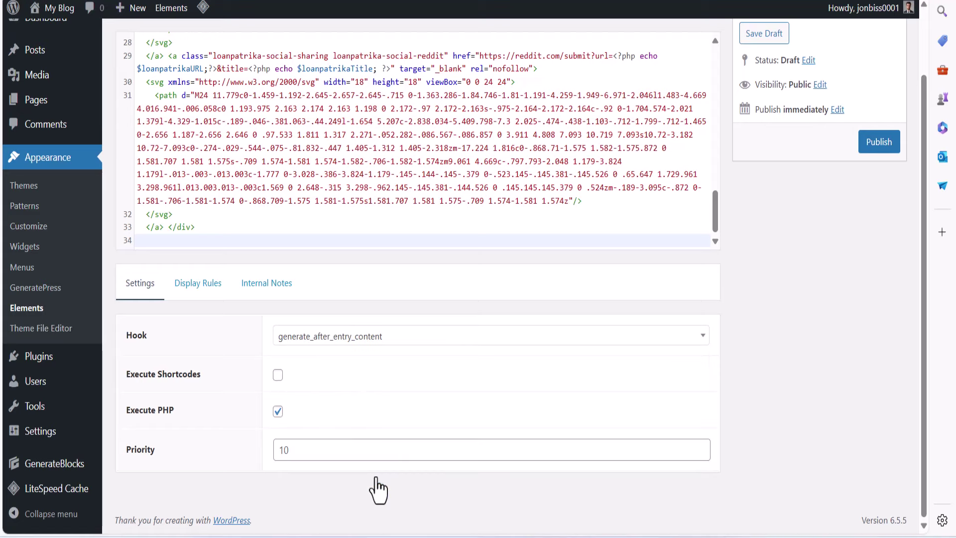
Set the Display Rules location to Post so the share bar shows on posts
click(202, 283)
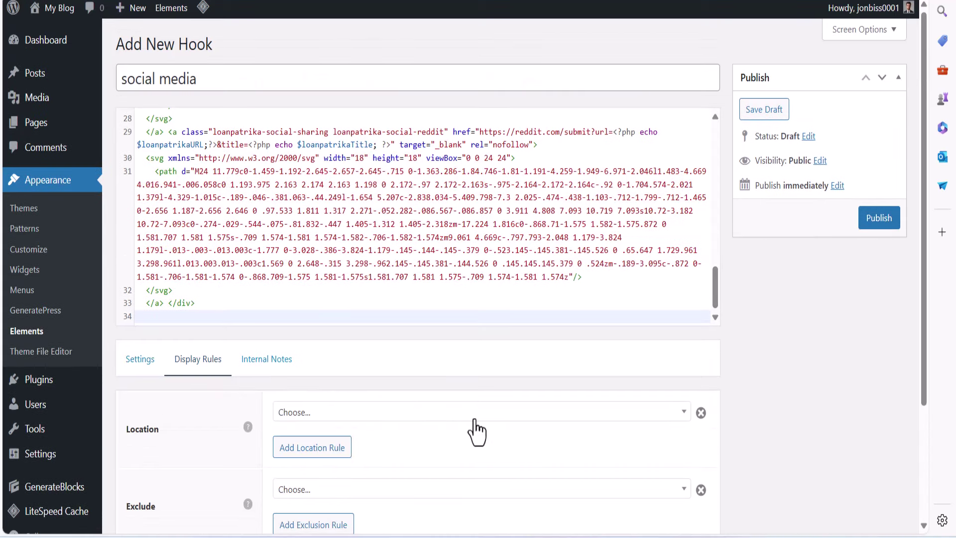
click(451, 419)
text(pos)
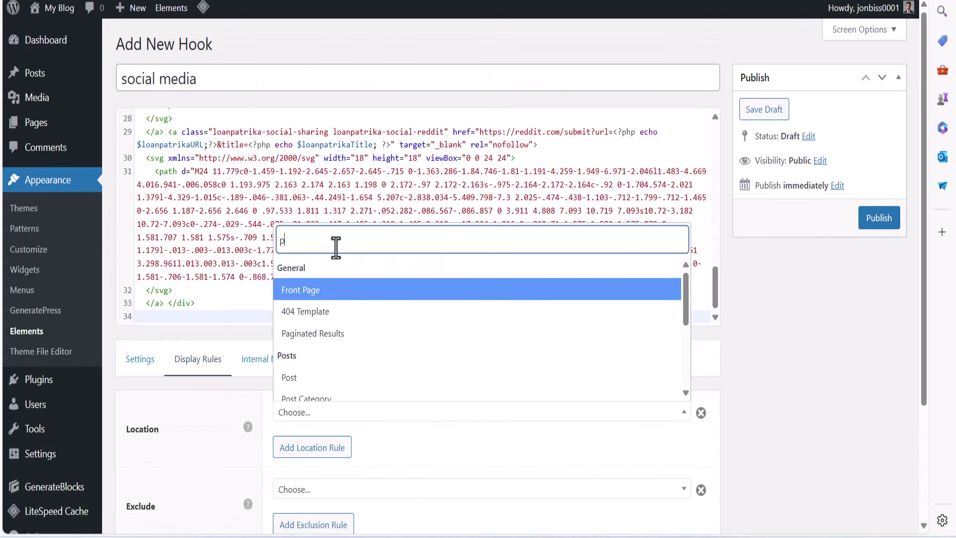
click(324, 301)
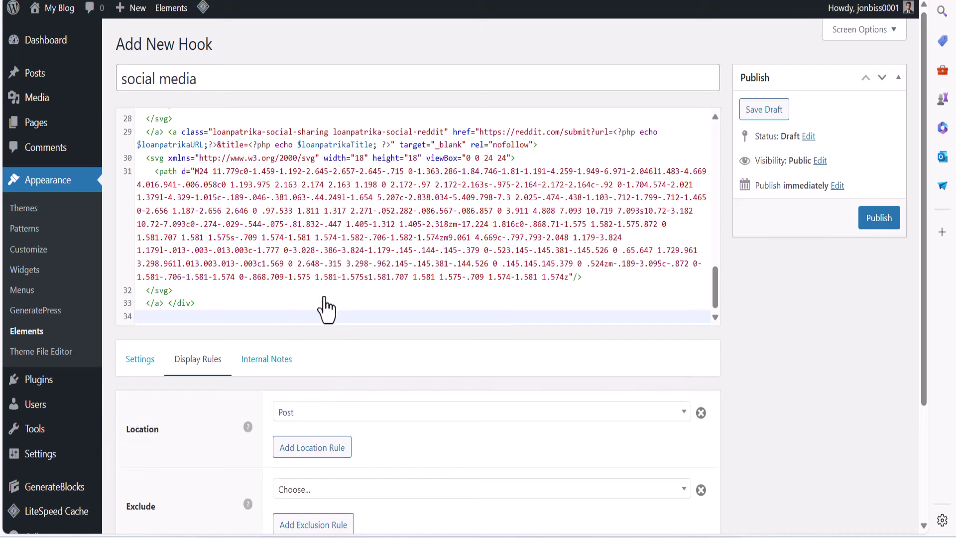
scroll(448, 438, down, 3)
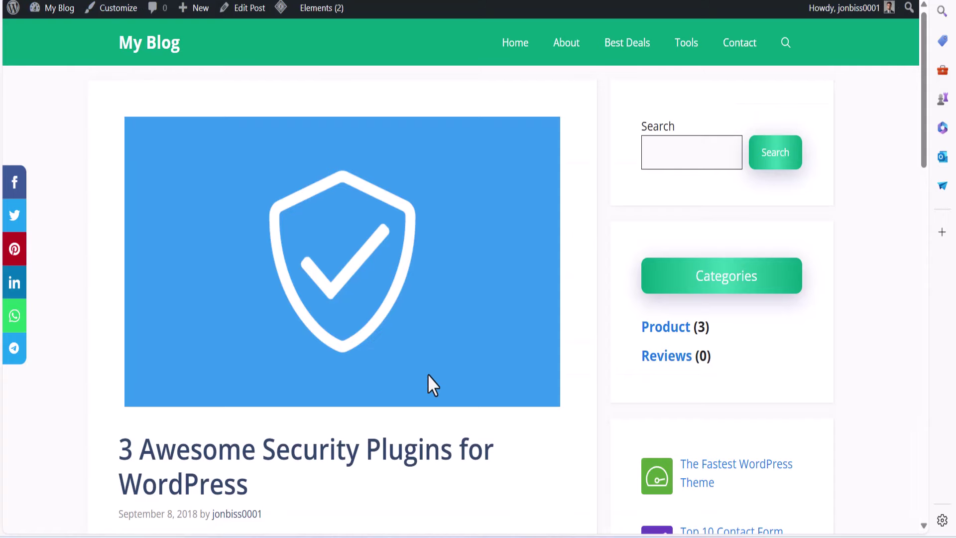
Open the security plugins post from the My Blog home page
mouse_move(432, 394)
scroll(432, 396, down, 20)
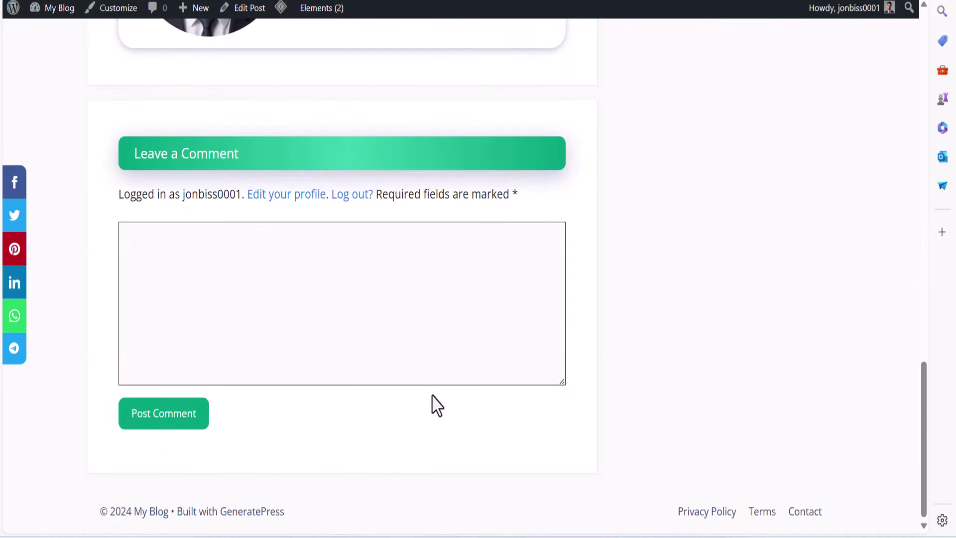
click(549, 514)
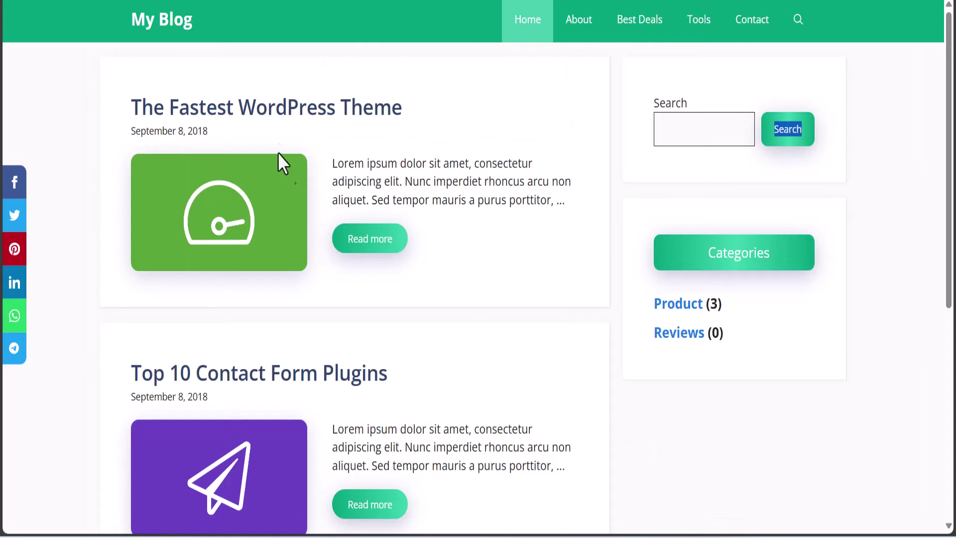
click(357, 322)
scroll(361, 325, down, 6)
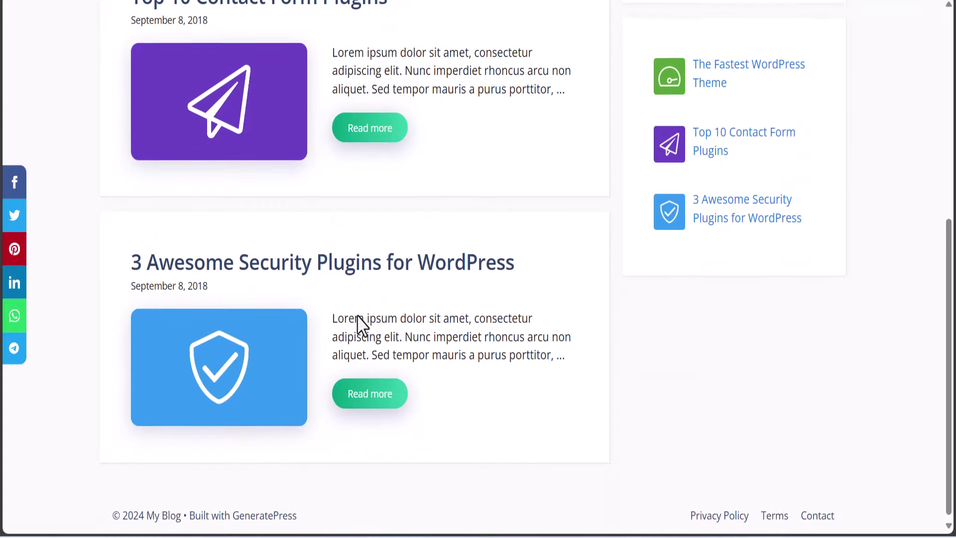
click(378, 403)
Check the Sharing Is Caring share bar beneath the post content
scroll(378, 399, down, 10)
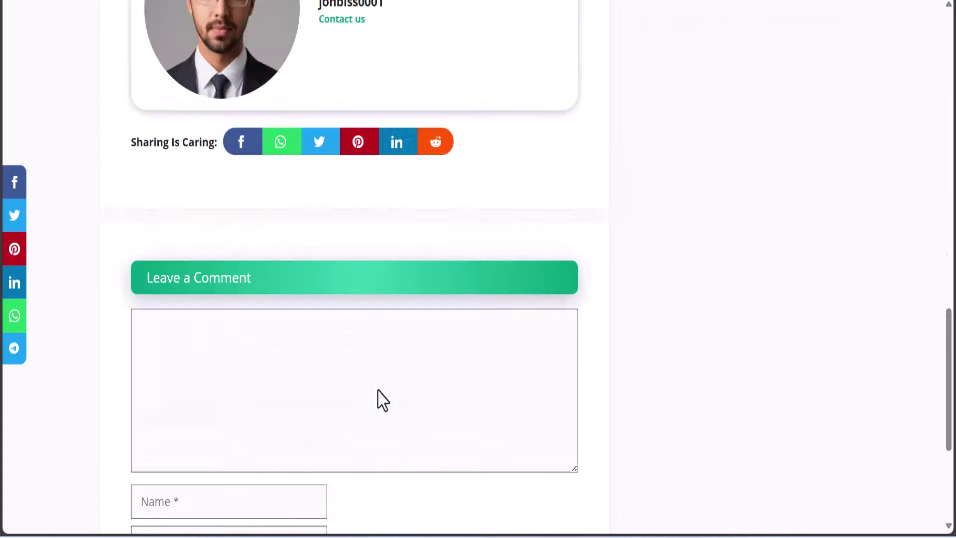
scroll(376, 388, up, 5)
scroll(377, 389, down, 4)
drag(287, 248, 310, 255)
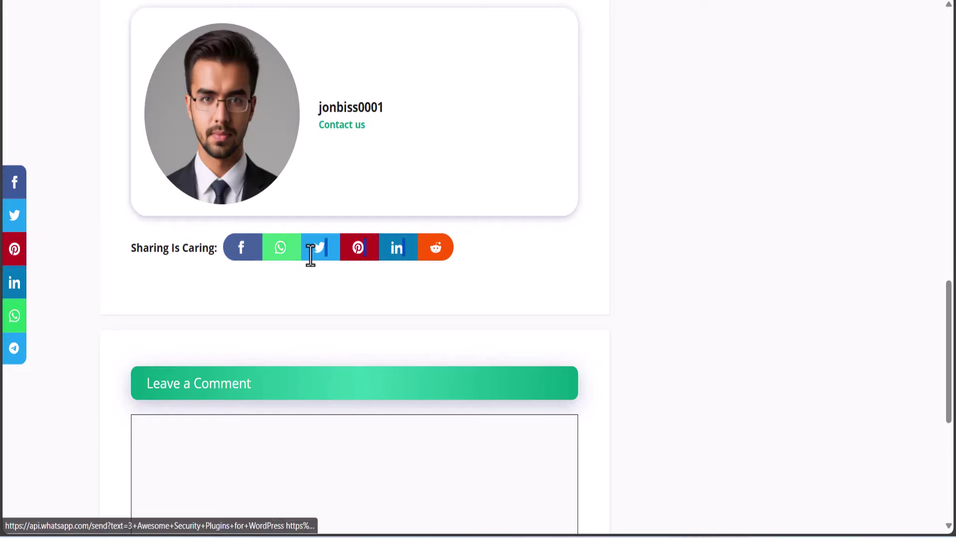
click(189, 253)
scroll(447, 324, up, 15)
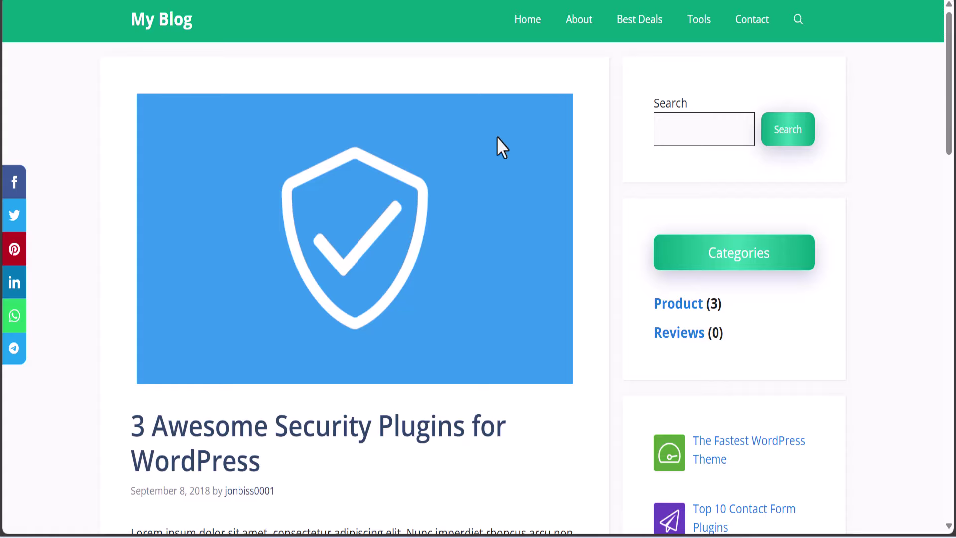
scroll(502, 147, down, 20)
drag(846, 518, 691, 510)
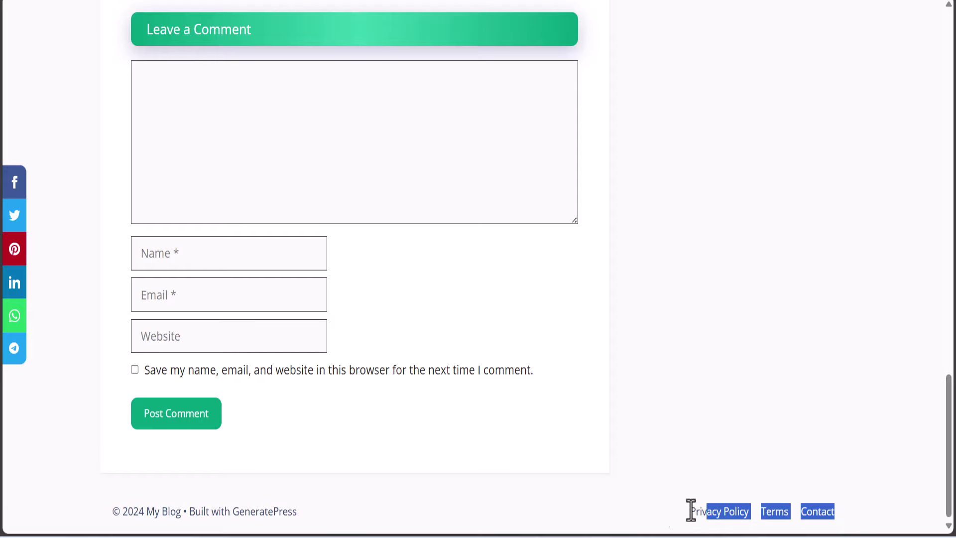
click(150, 504)
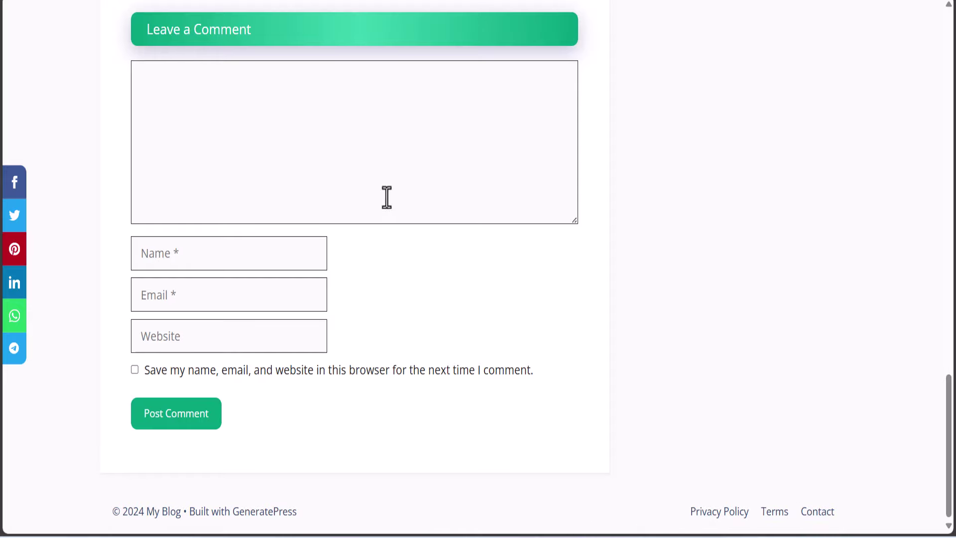
Go back to the blog home page via the My Blog title
scroll(387, 198, up, 20)
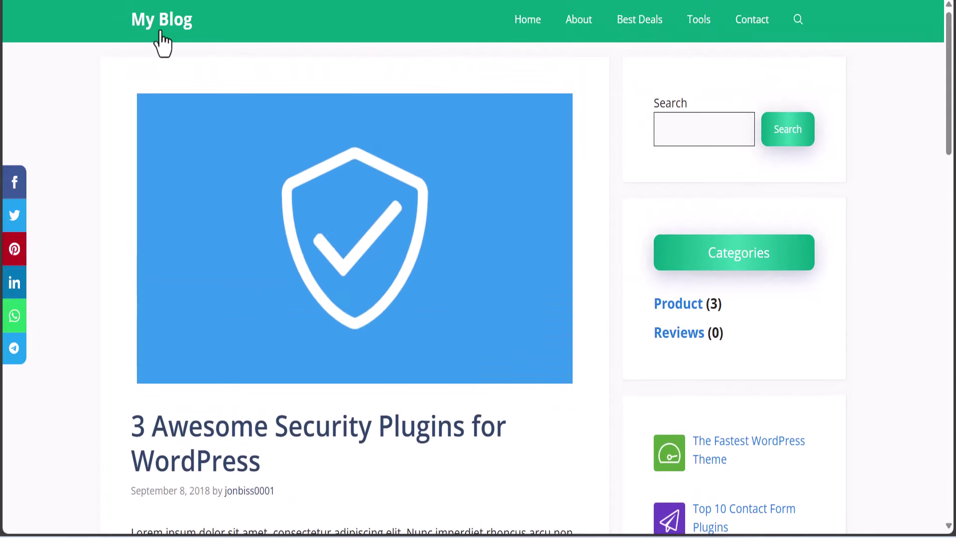
click(161, 34)
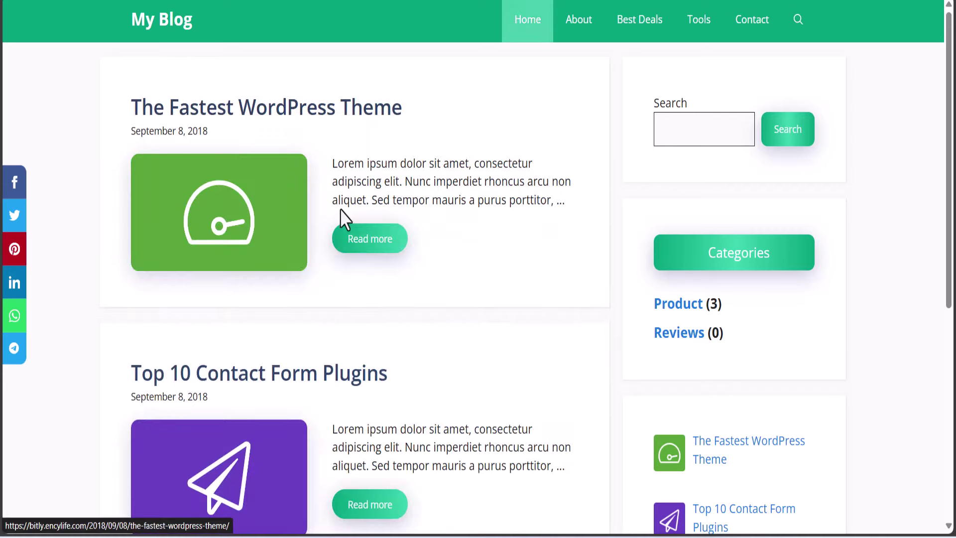
scroll(281, 150, down, 8)
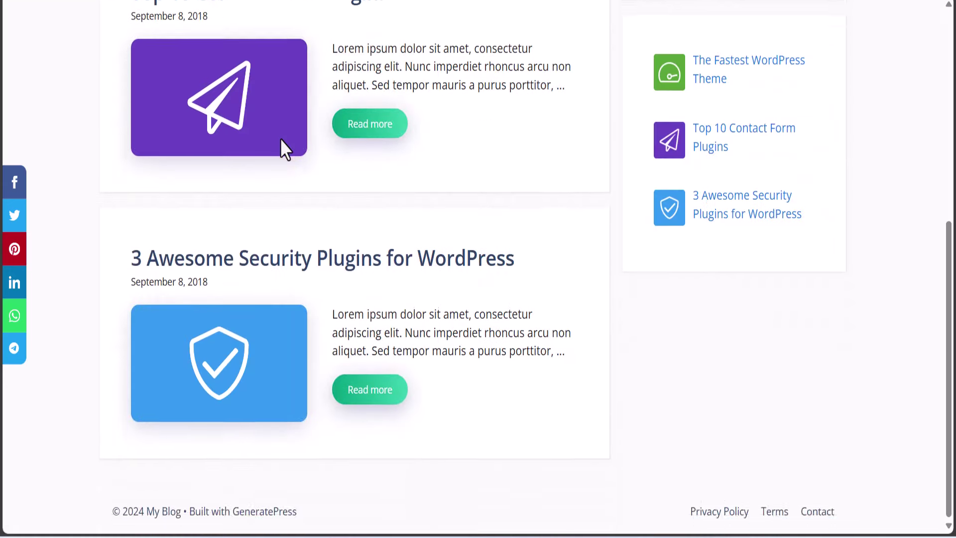
scroll(248, 127, up, 8)
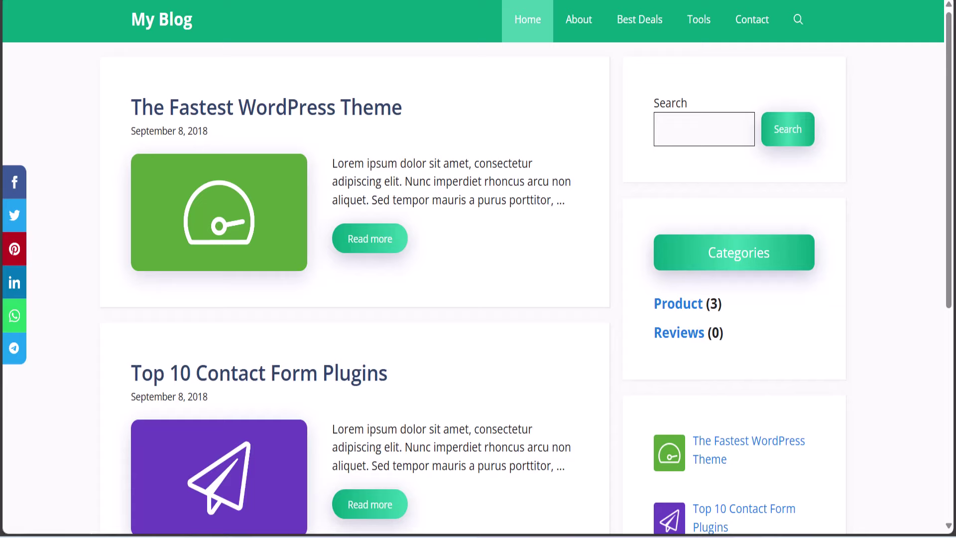
Open a private Edge window and search Bing for SEOWriting AI
key(ctrl+shift+n)
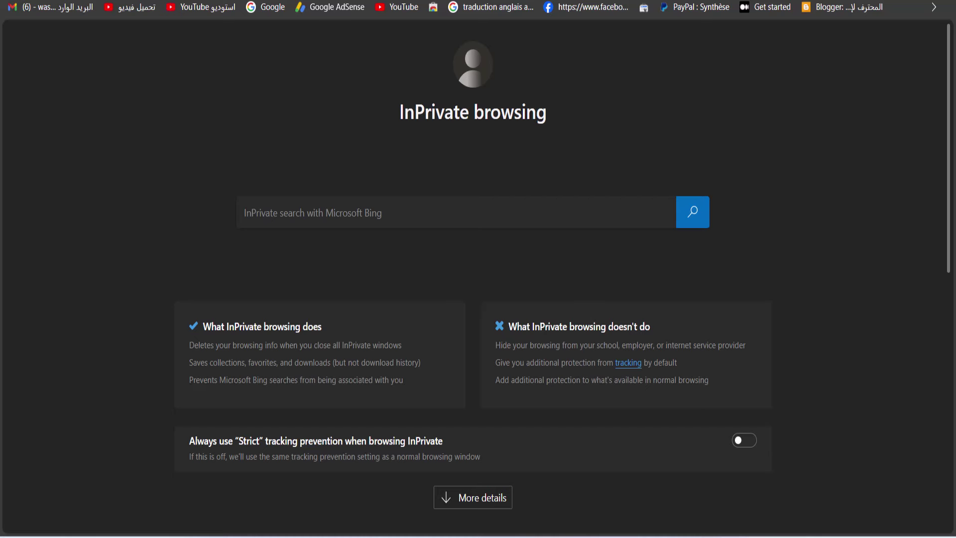
text(wr)
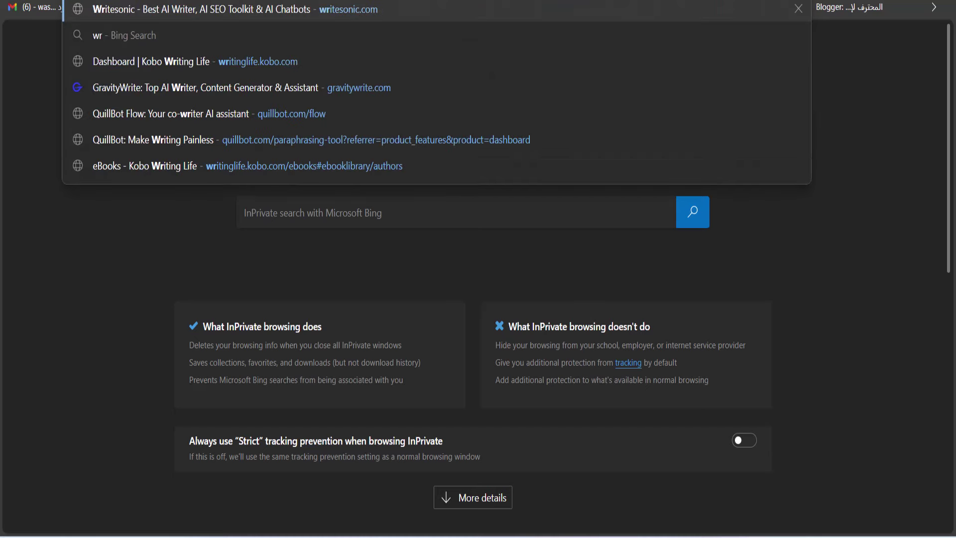
text(ight)
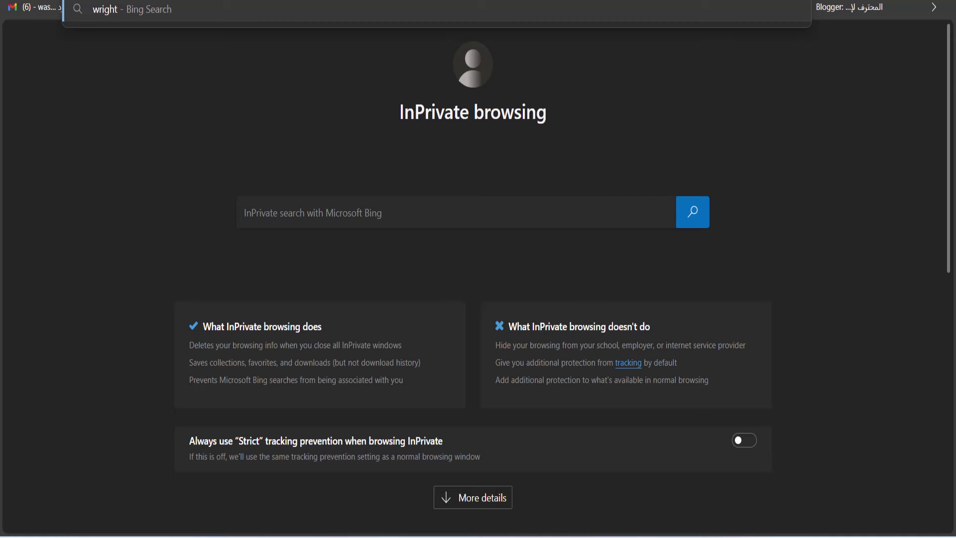
key(Return)
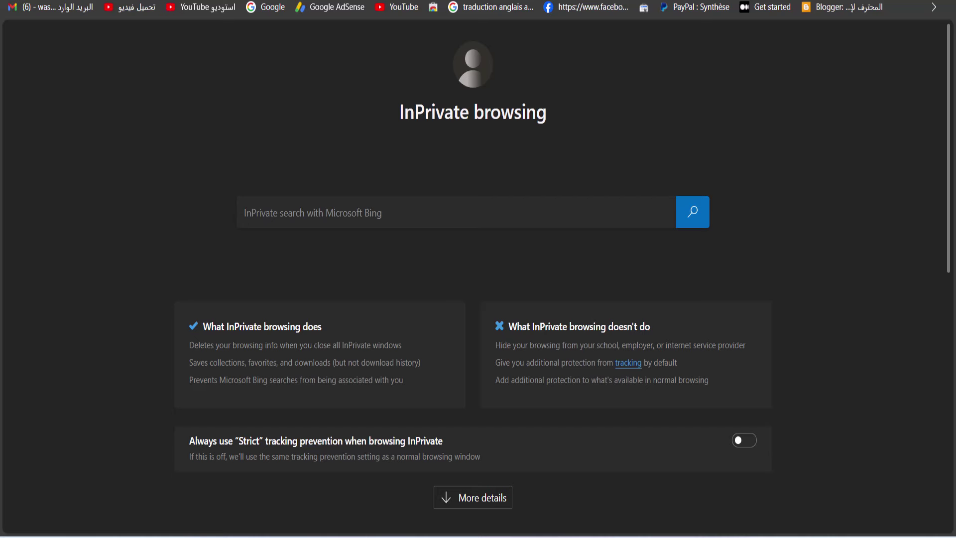
text(wri)
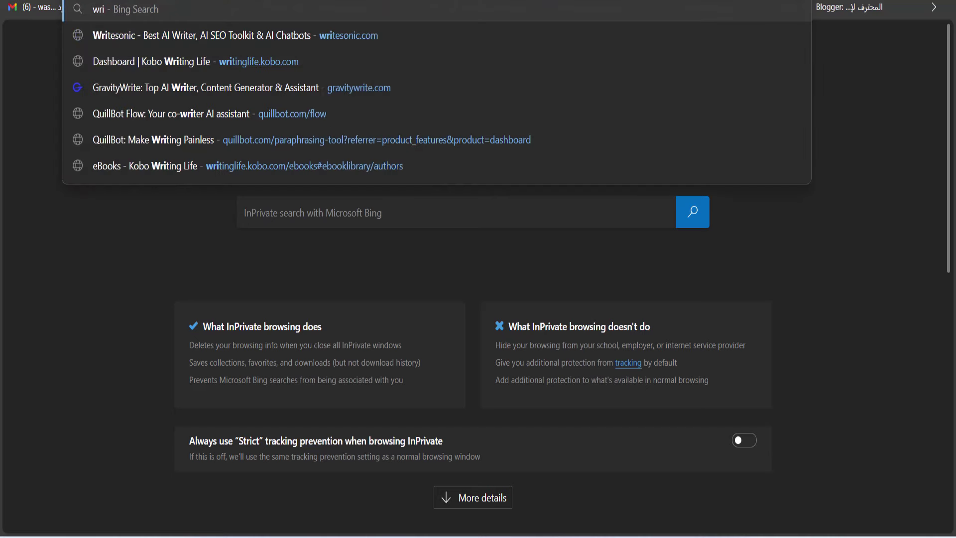
text(riteseo ai)
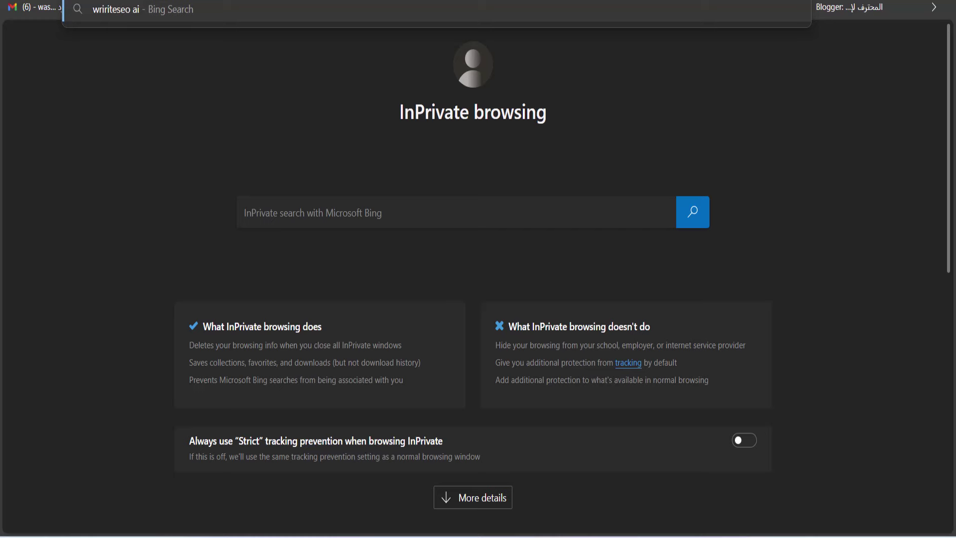
key(Return)
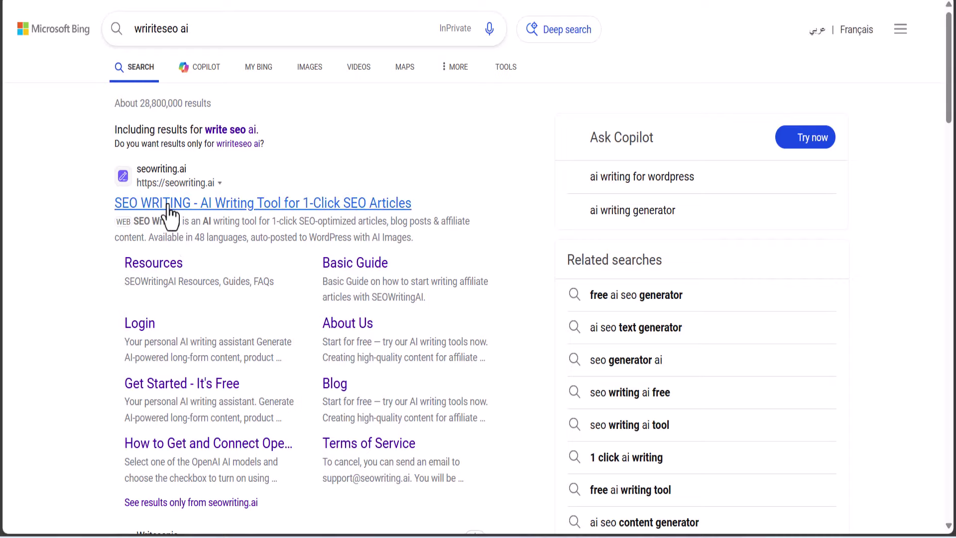
Open the SEO WRITING site, then load Temp Mail for a temporary address
click(164, 204)
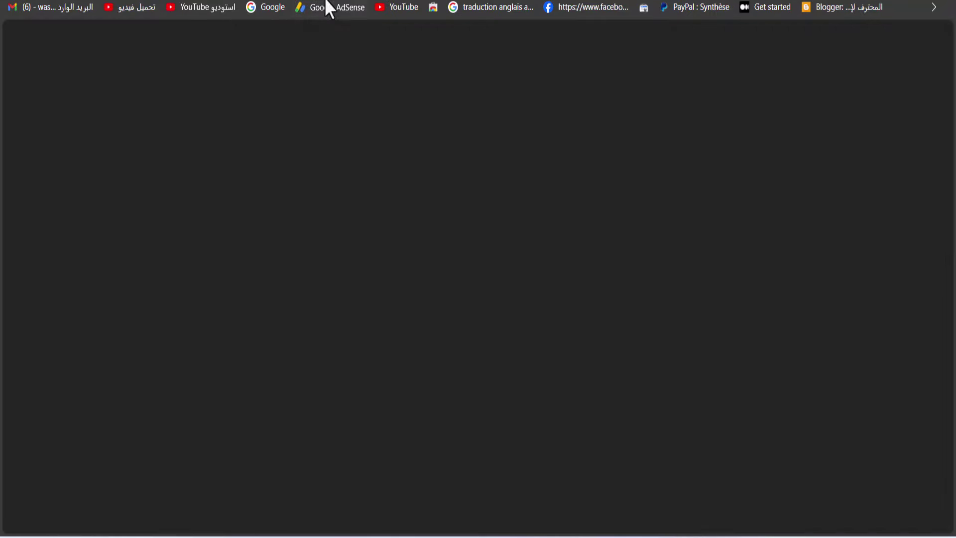
text(temp)
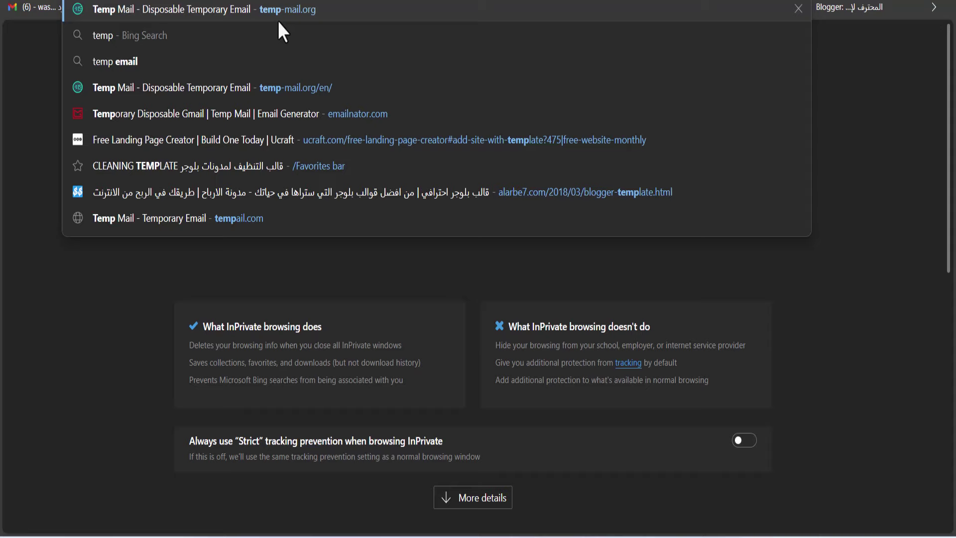
key(Return)
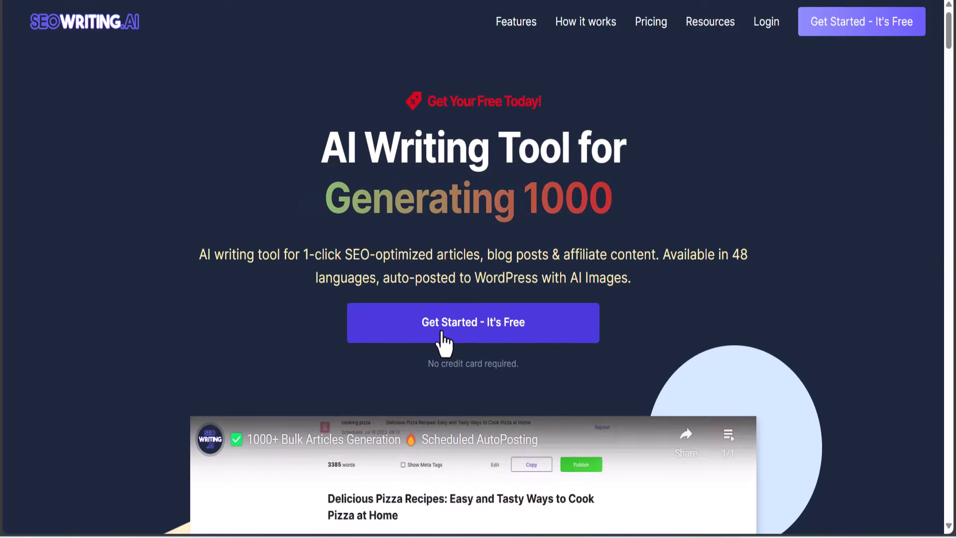
Start the free SEOWriting.AI sign-up, entering a password and the account name
click(438, 331)
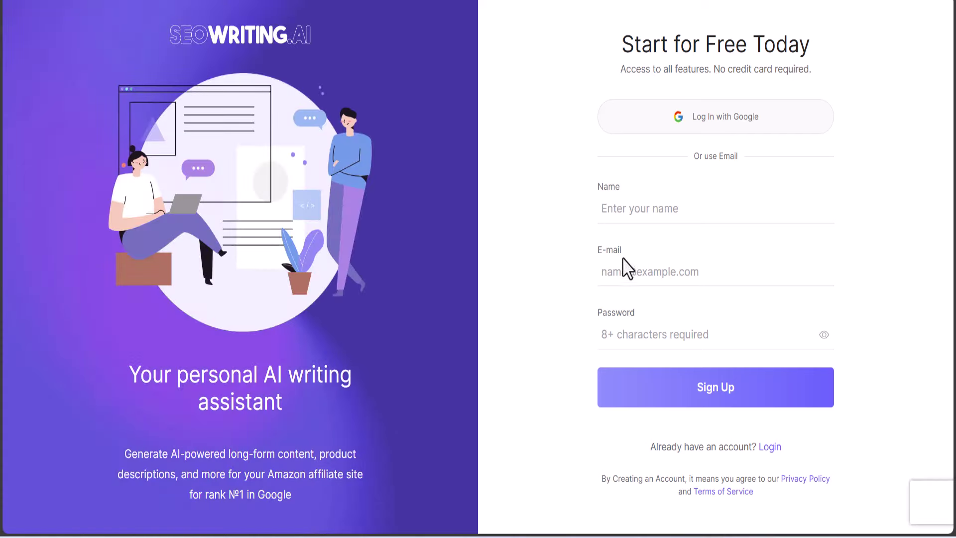
click(692, 331)
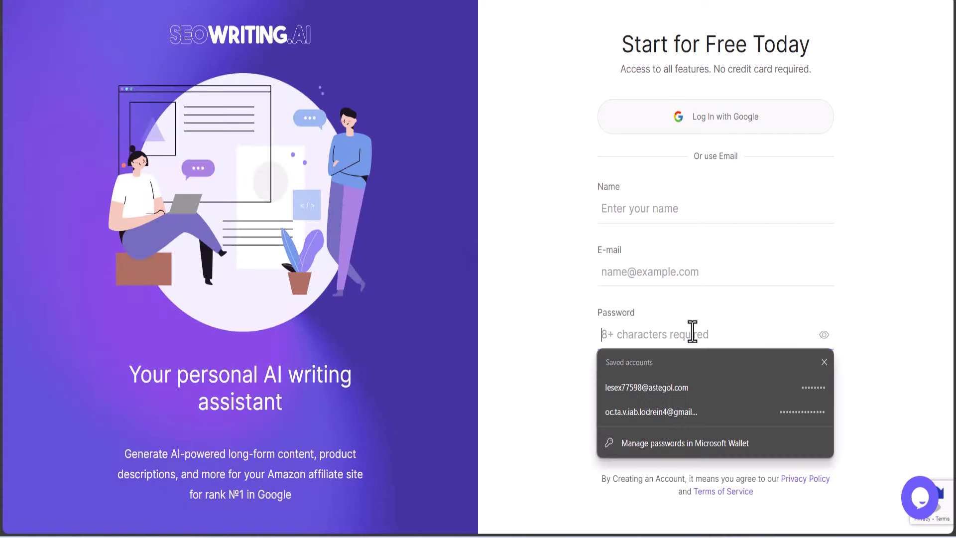
click(886, 306)
click(706, 329)
text(••••)
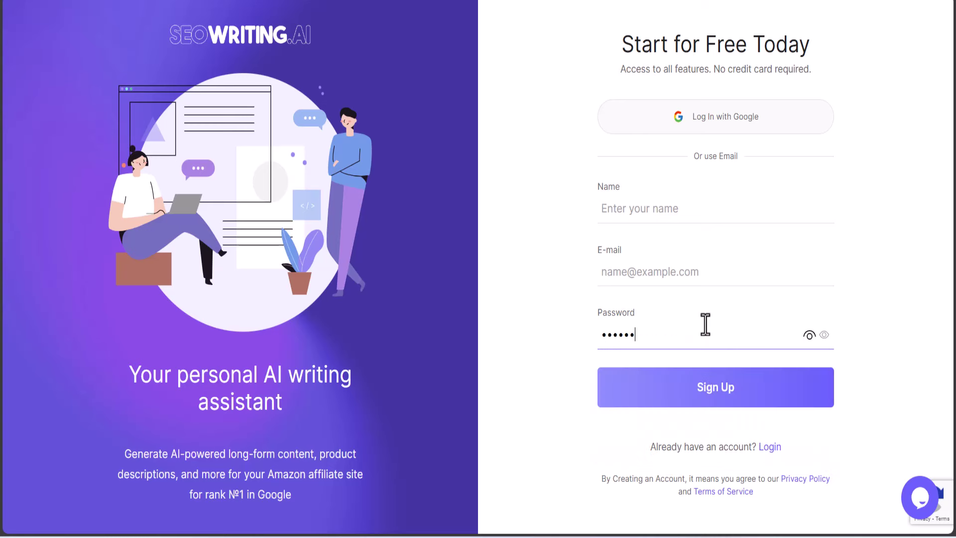
click(645, 213)
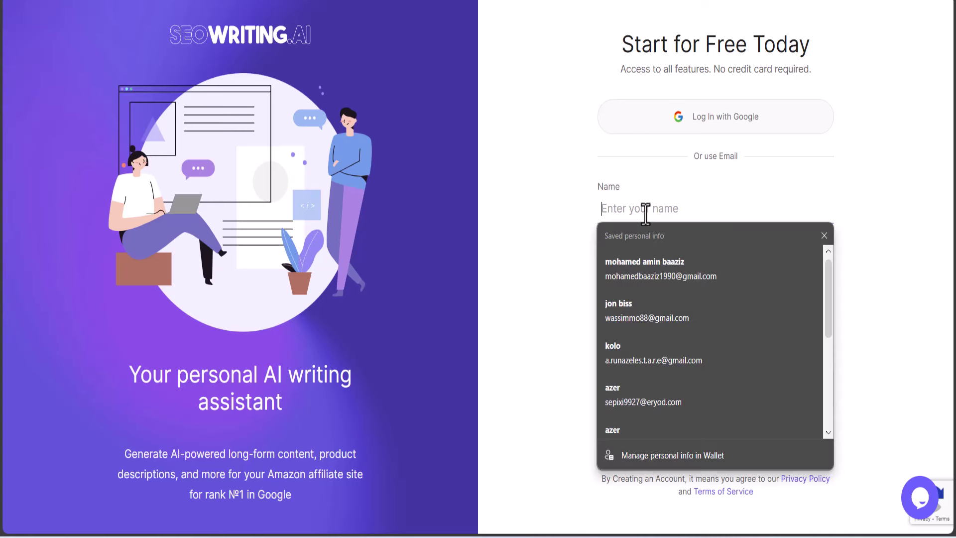
text(tut)
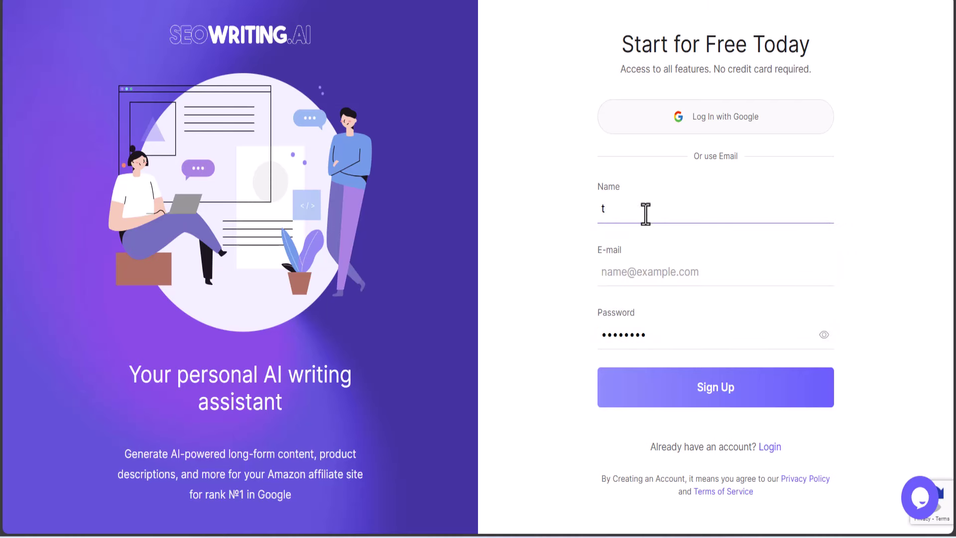
key(BackSpace)
text(lolo)
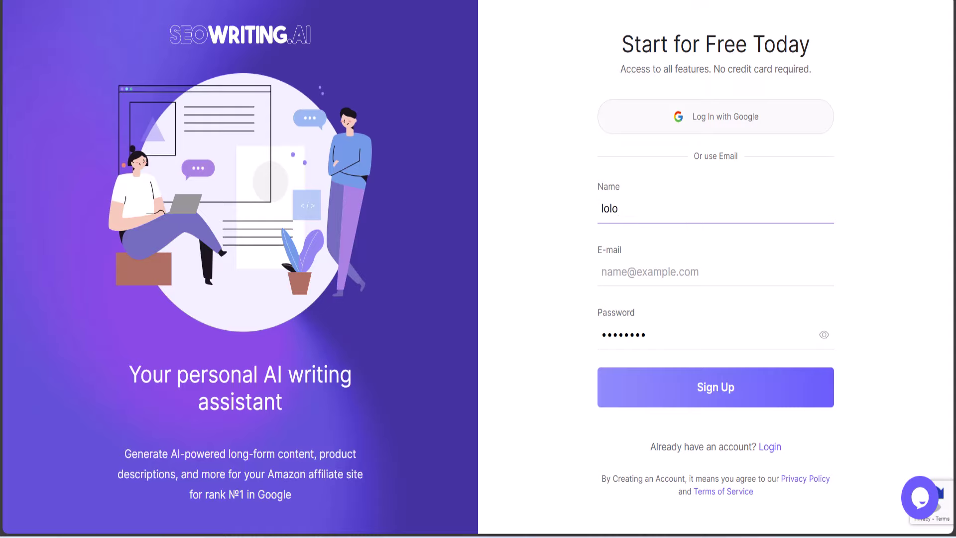
Paste the temporary Temp Mail address into the E-mail field and submit the sign-up
key(ctrl+Tab)
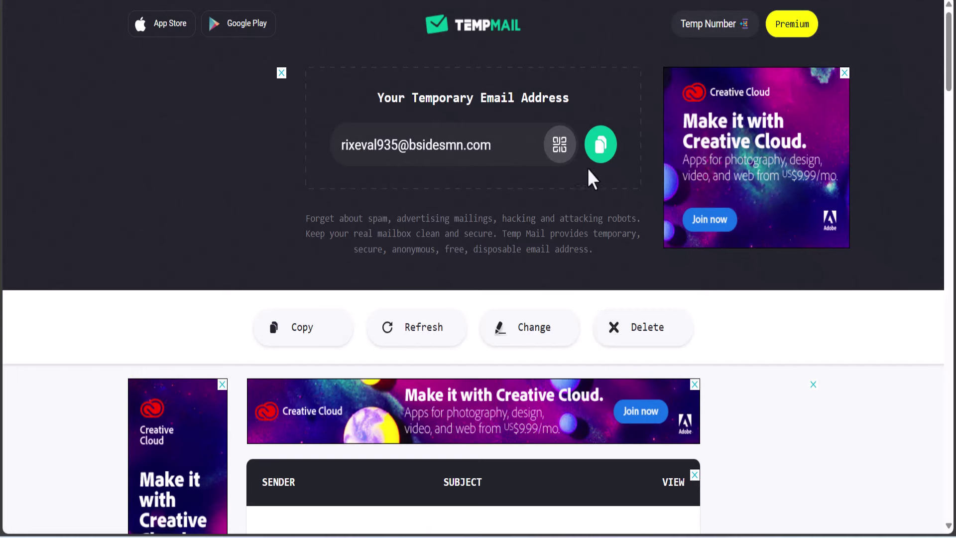
click(600, 143)
key(ctrl+shift+Tab)
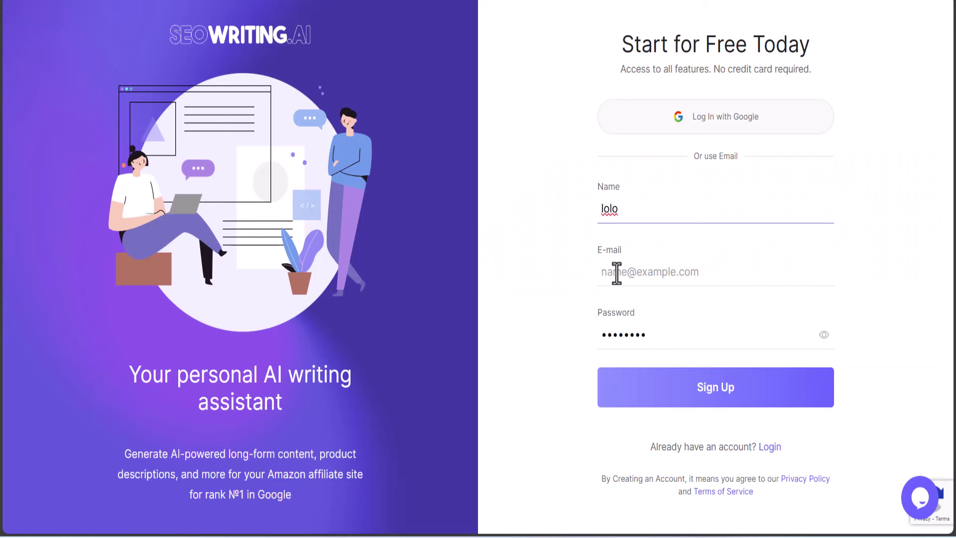
right_click(616, 273)
click(634, 158)
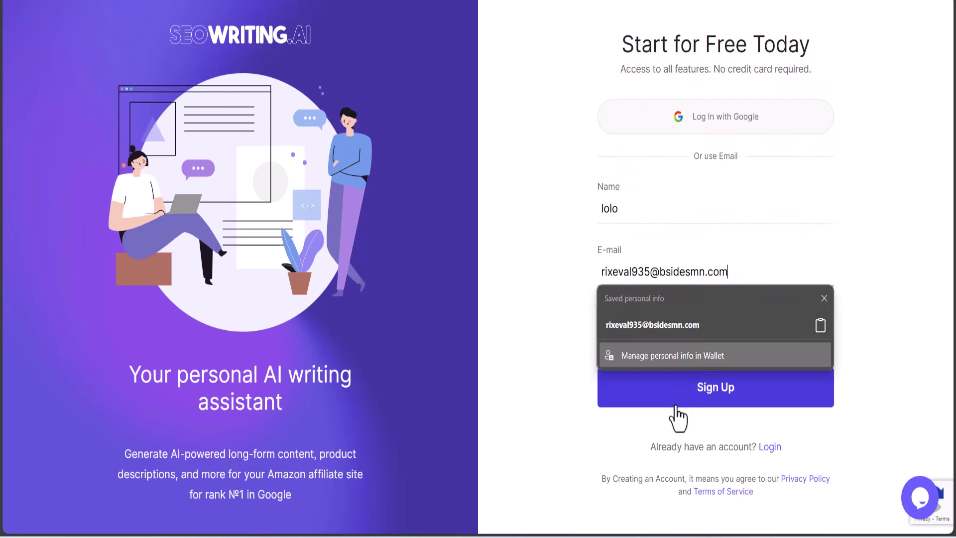
click(913, 325)
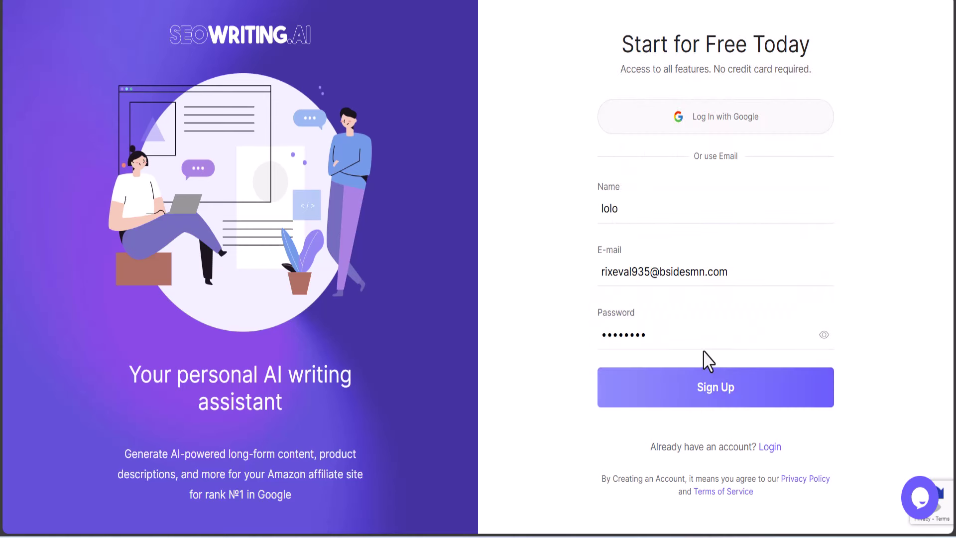
click(704, 375)
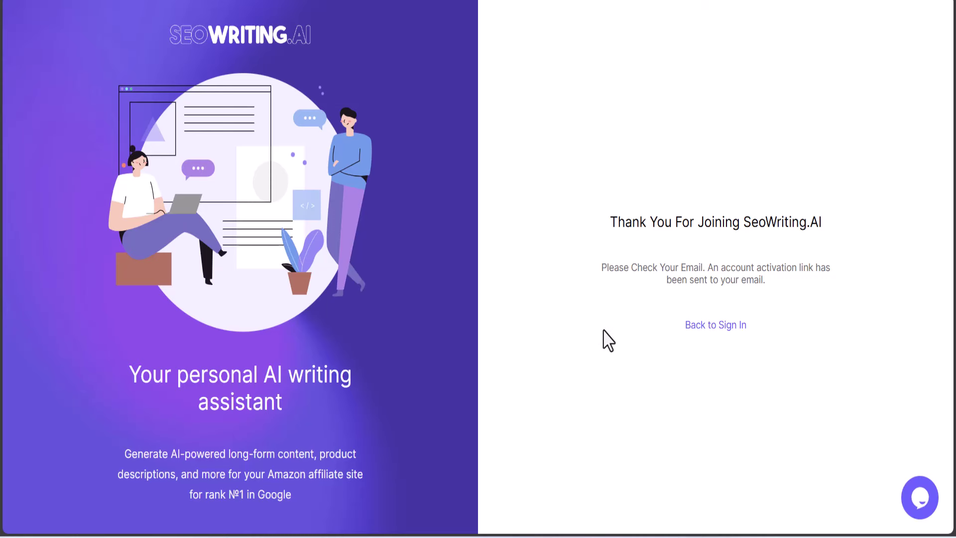
Open SEOWriting.AI's verification message in the Temp Mail inbox and follow its activation link
key(ctrl+Tab)
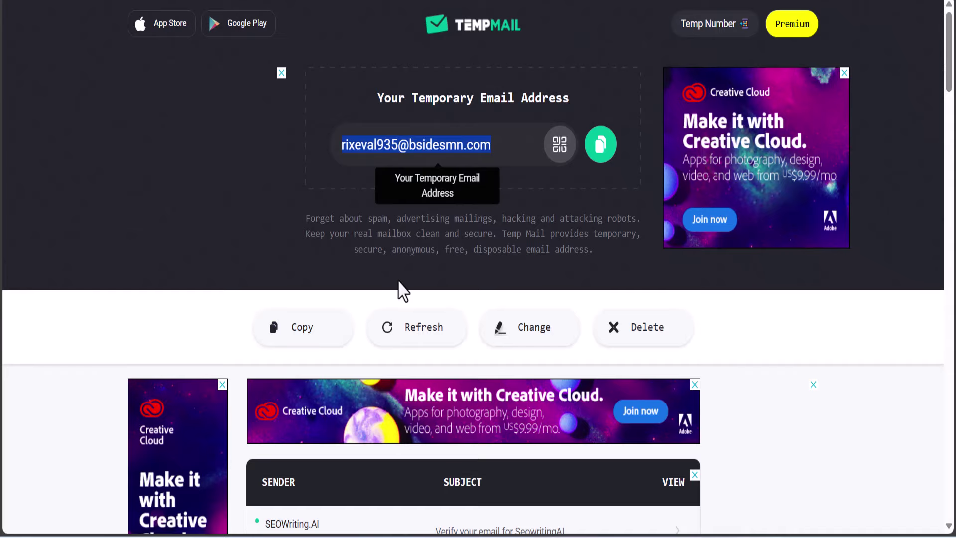
scroll(399, 288, down, 10)
scroll(412, 316, up, 5)
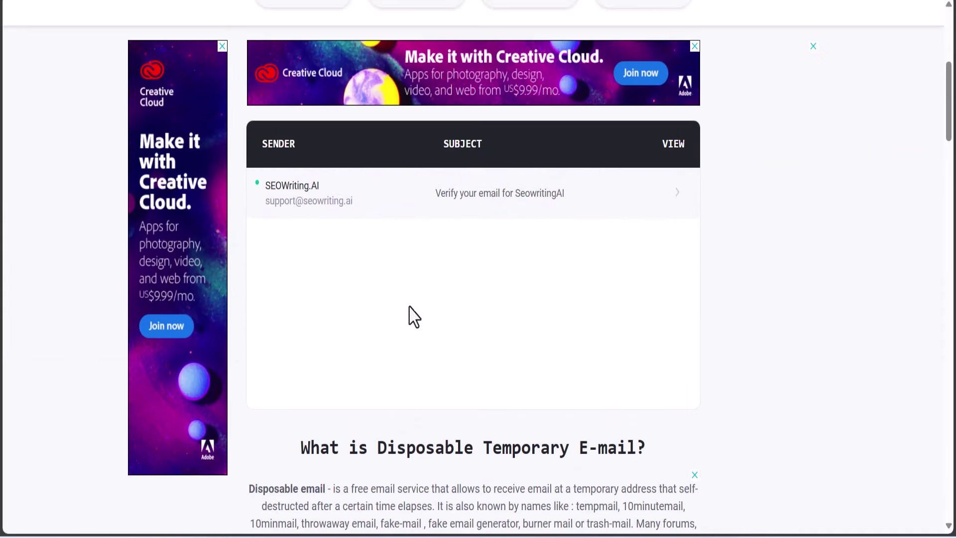
click(365, 213)
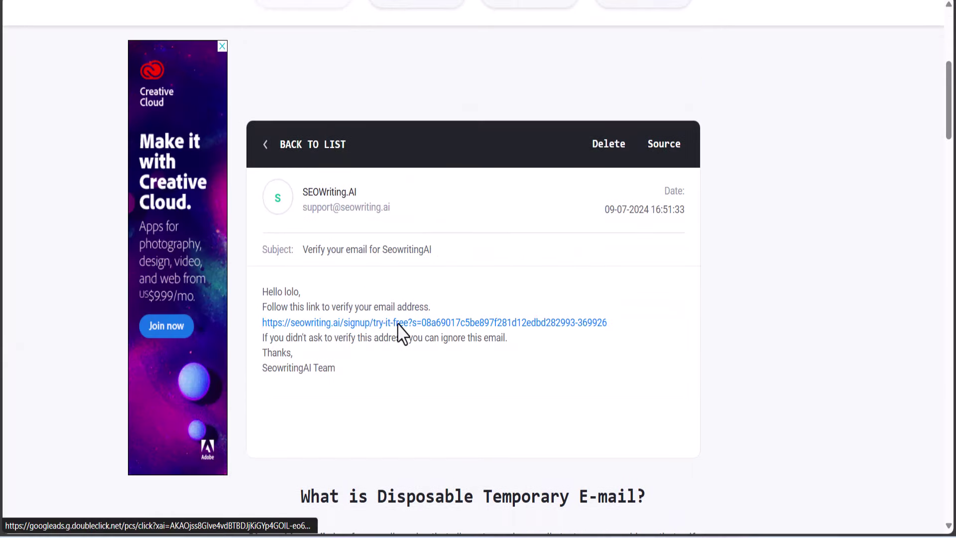
click(399, 323)
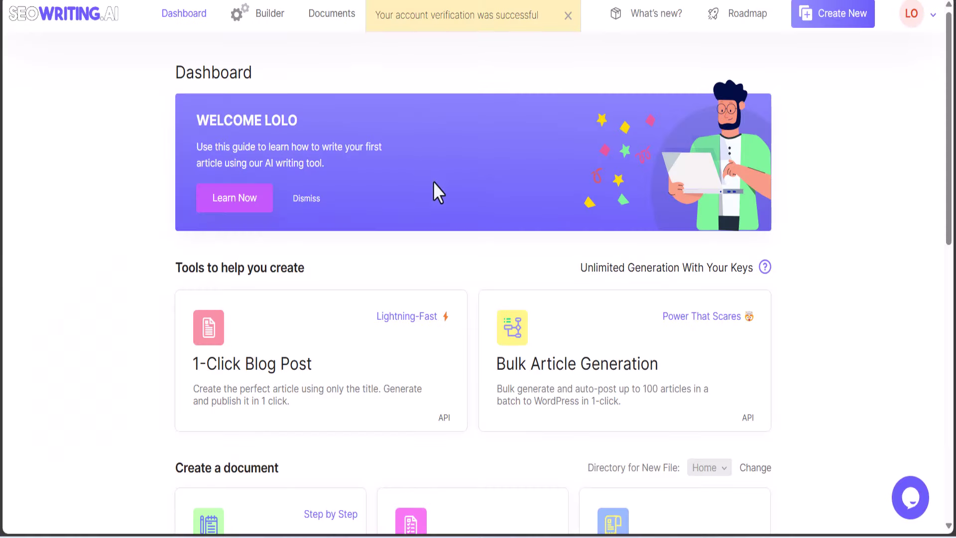
Copy the 'woodworking' menu label from the En Encylife blog's navigation
scroll(443, 229, down, 6)
scroll(448, 273, up, 6)
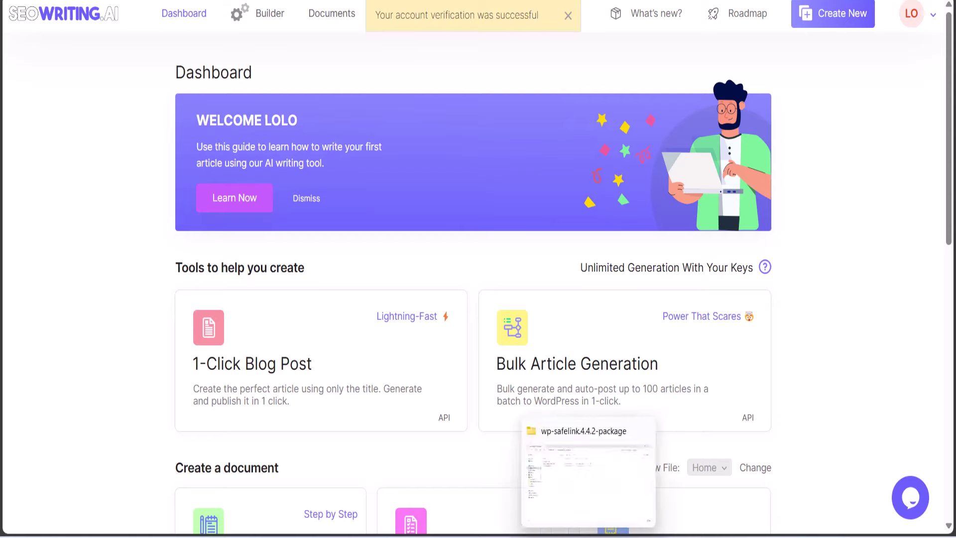
mouse_move(506, 523)
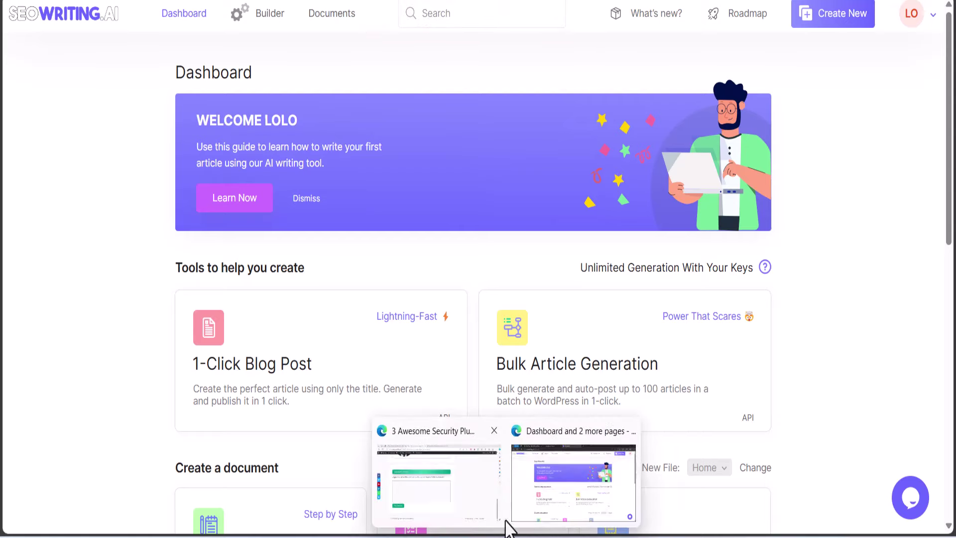
click(490, 493)
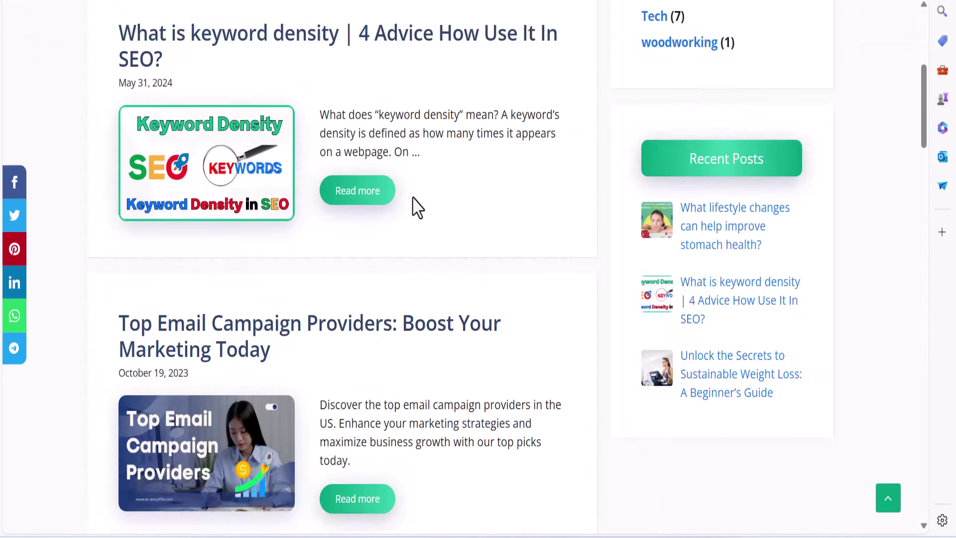
scroll(438, 229, up, 5)
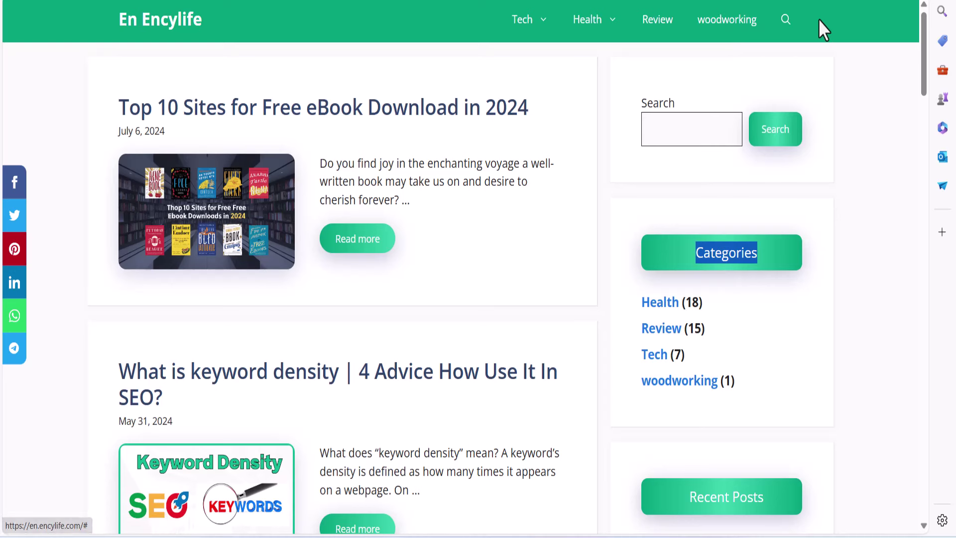
drag(761, 20, 697, 27)
key(ctrl+c)
right_click(704, 32)
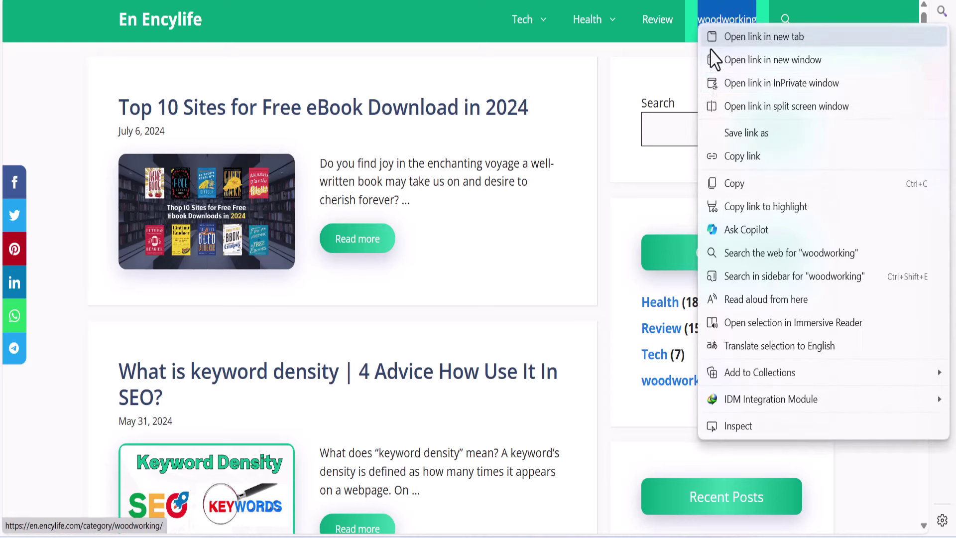
click(732, 202)
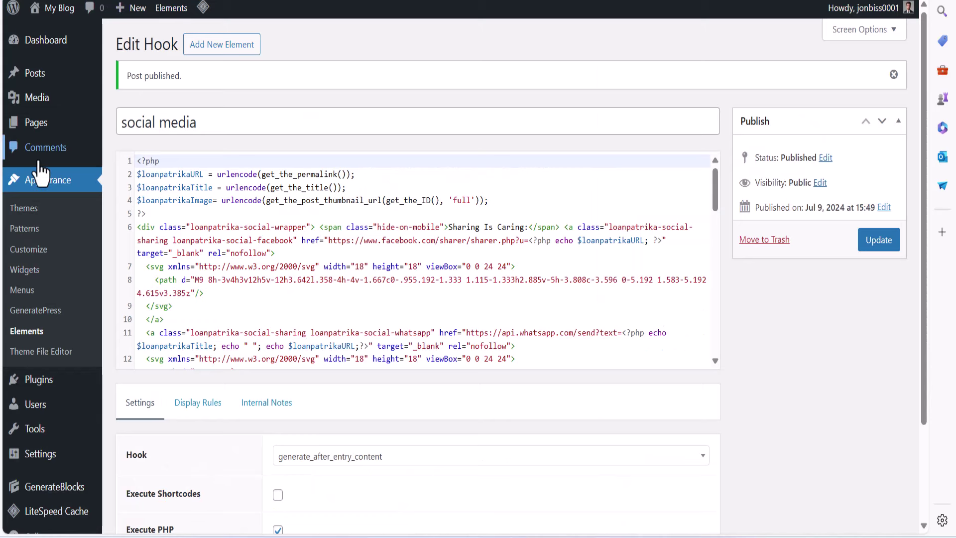
mouse_move(37, 79)
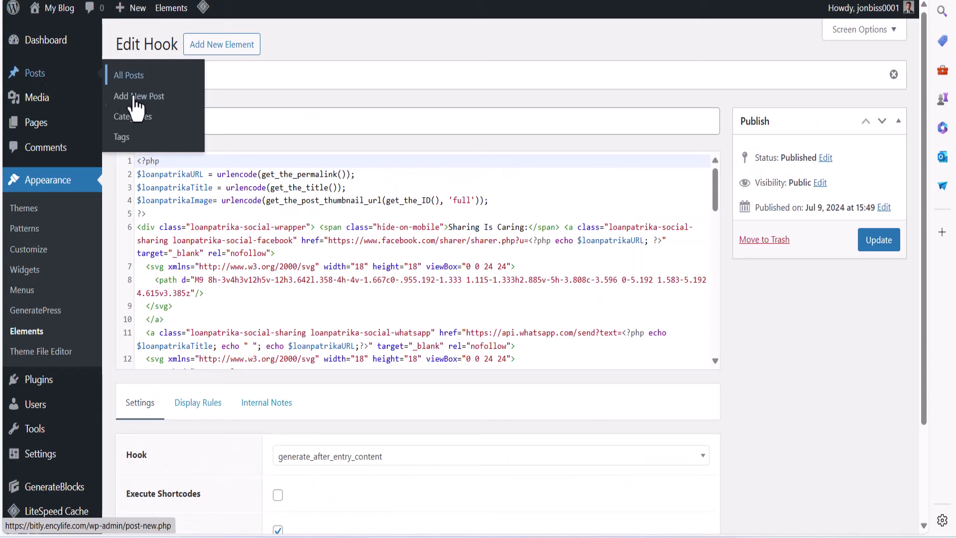
Create a category named 'woodworking' with slug 'woodworking', then view the blog home page
click(138, 120)
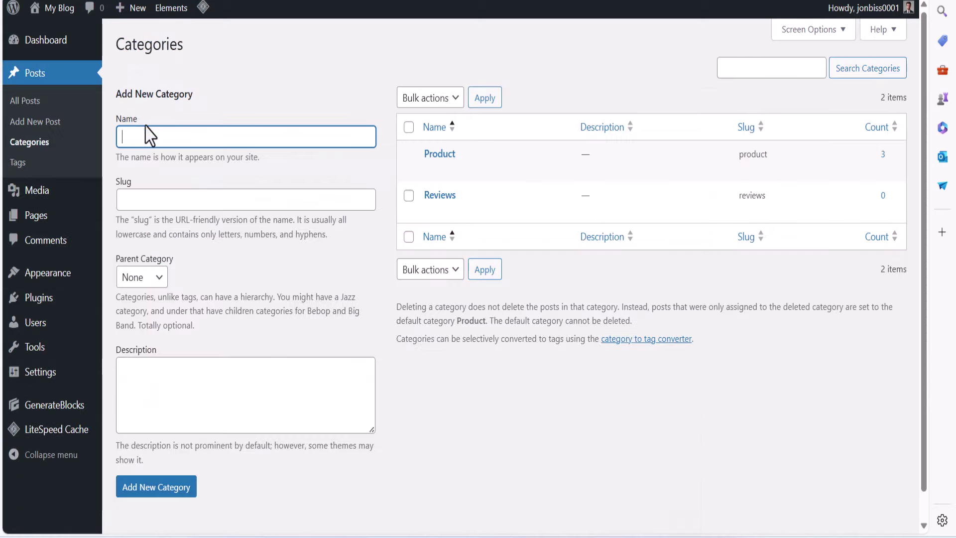
right_click(177, 134)
click(233, 344)
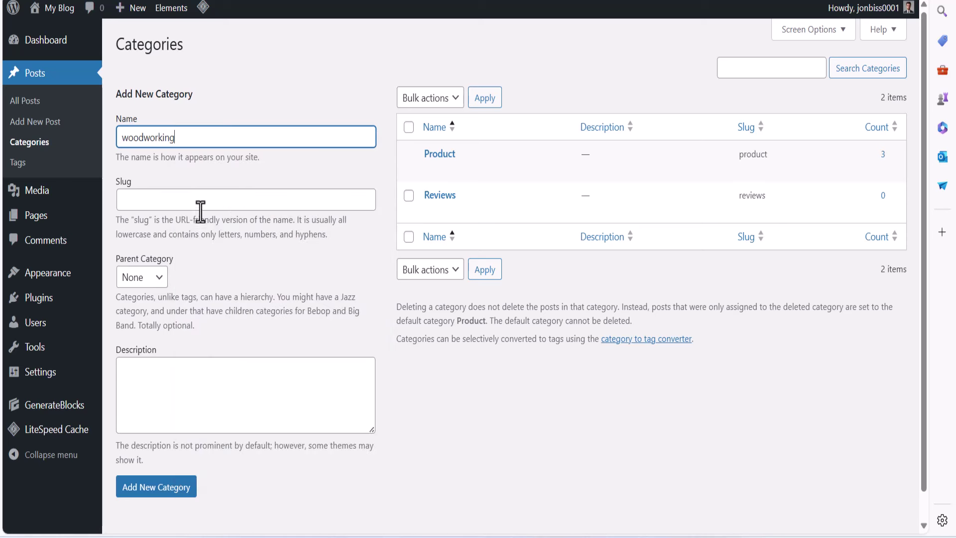
right_click(199, 205)
click(249, 360)
click(184, 488)
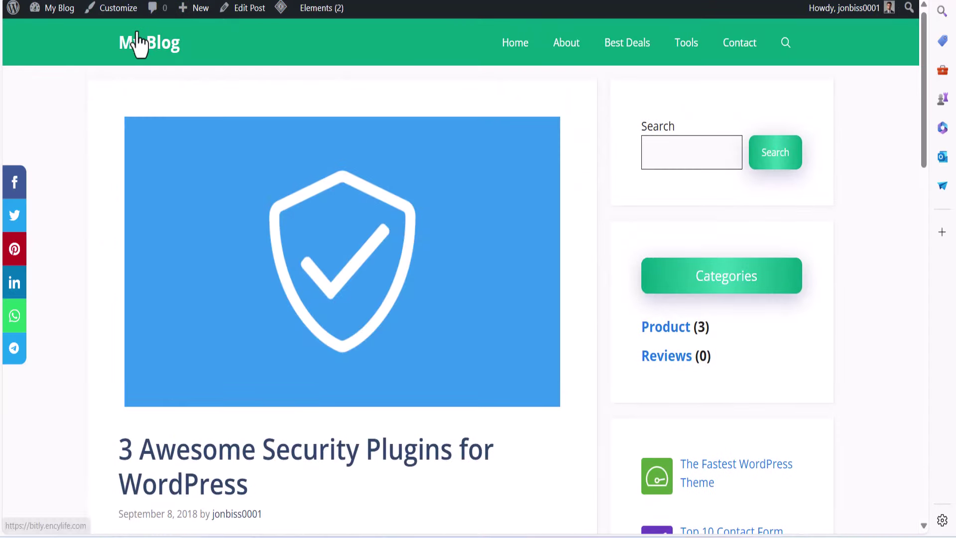
click(137, 44)
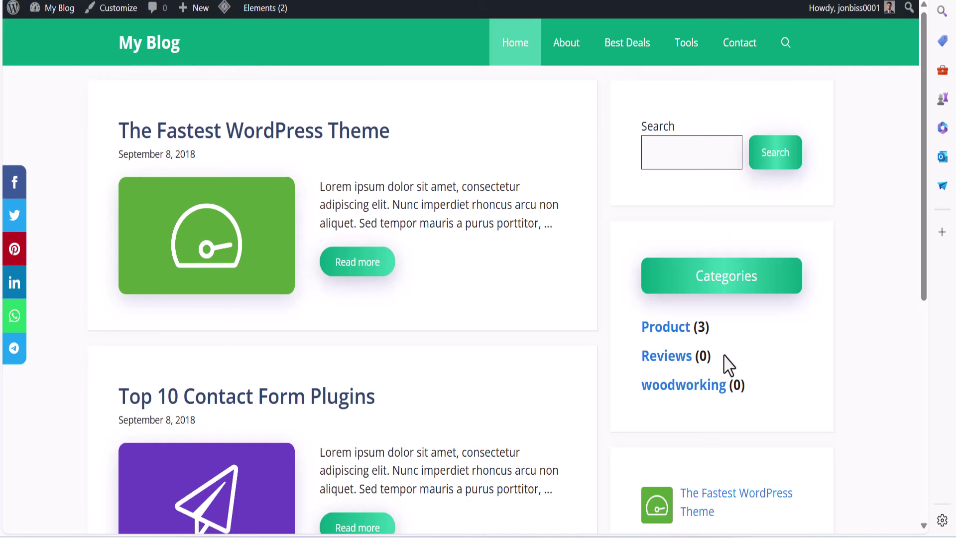
Compare the footer copyright text of the new blog and the En Encylife site
drag(697, 391, 559, 380)
scroll(606, 405, down, 5)
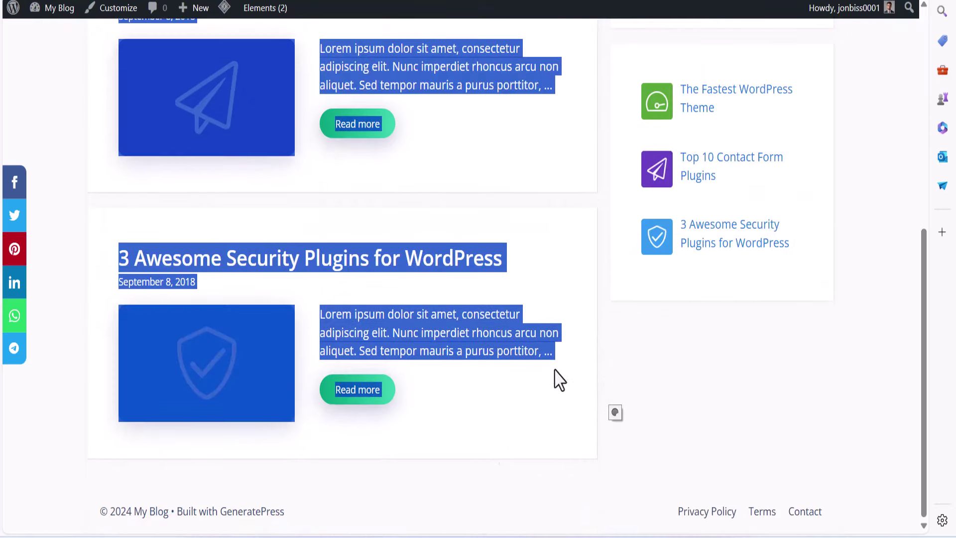
drag(692, 508, 598, 527)
drag(100, 511, 192, 516)
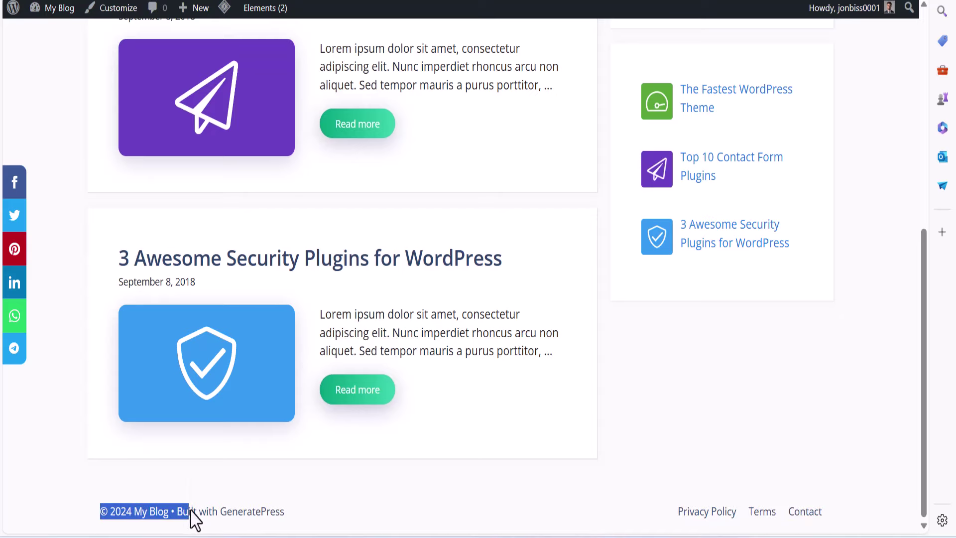
middle_click(219, 512)
scroll(220, 512, up, 10)
scroll(441, 324, down, 15)
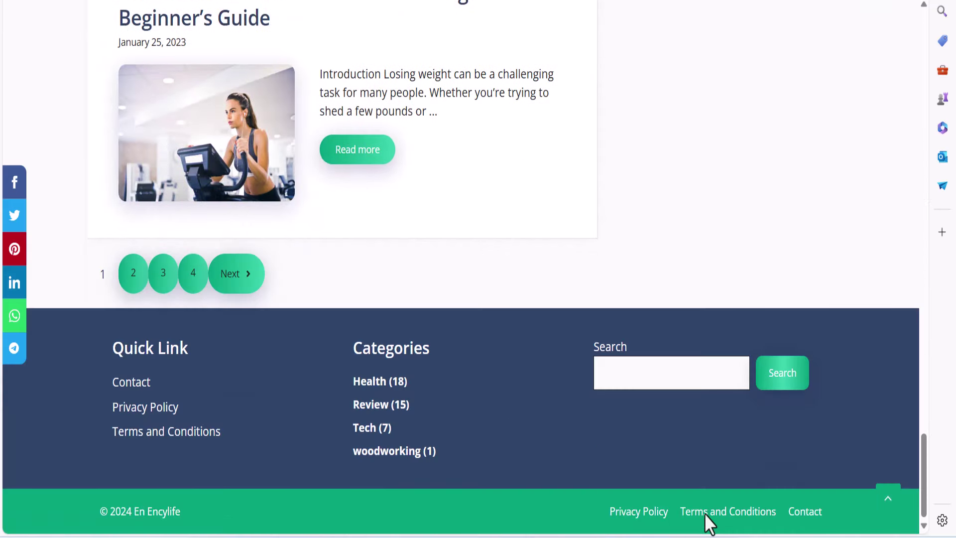
middle_click(768, 521)
scroll(767, 522, up, 15)
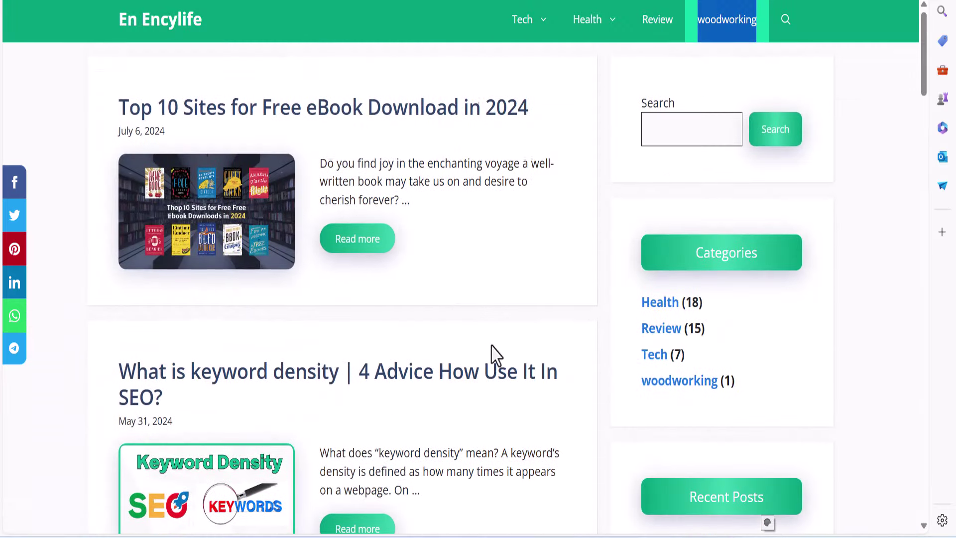
click(687, 139)
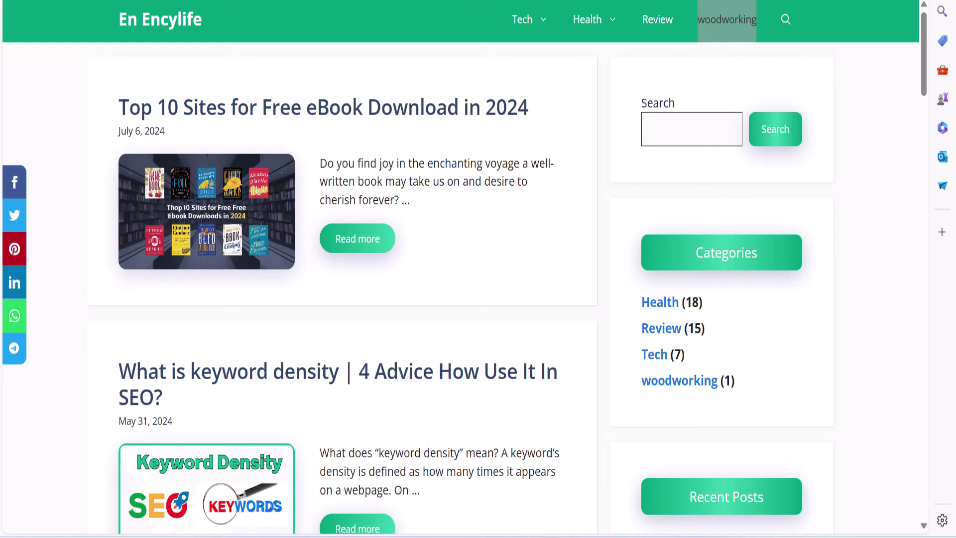
Select the top post's title and the En Encylife site title, then return to Google Docs
drag(572, 111, 74, 111)
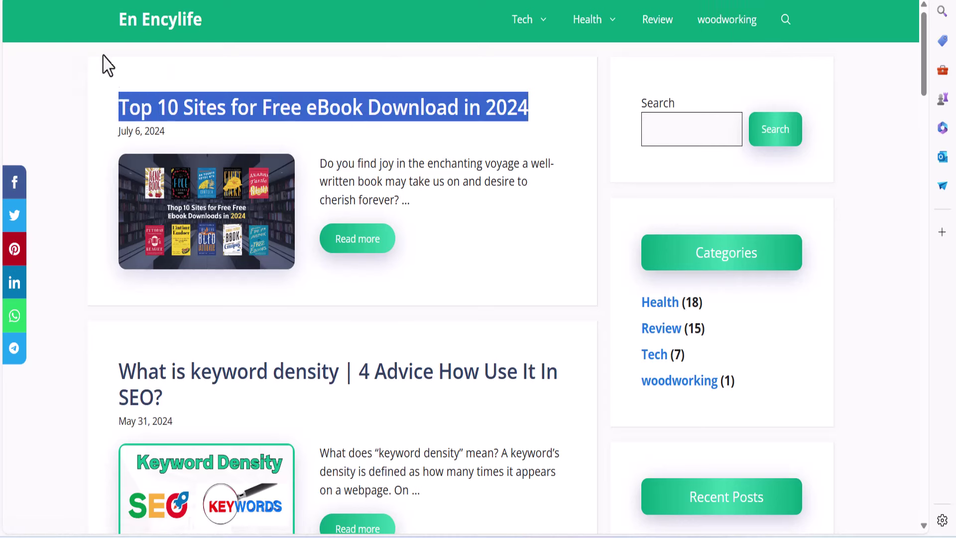
drag(106, 64, 262, 31)
scroll(352, 401, down, 15)
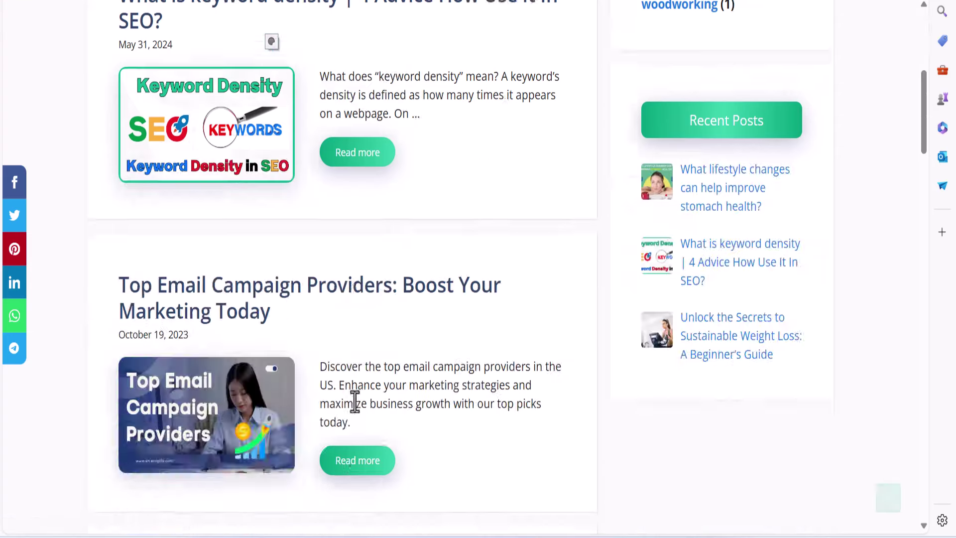
scroll(362, 433, up, 20)
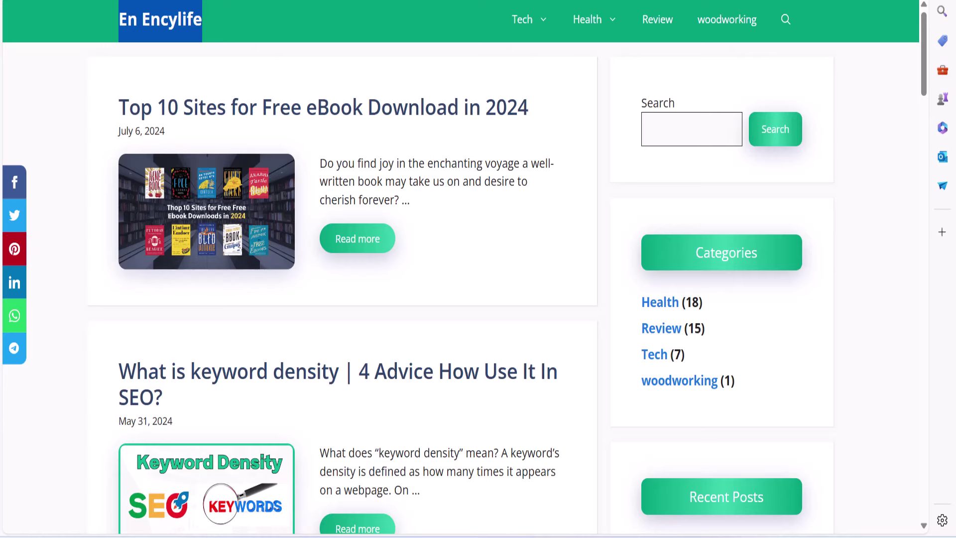
click(618, 524)
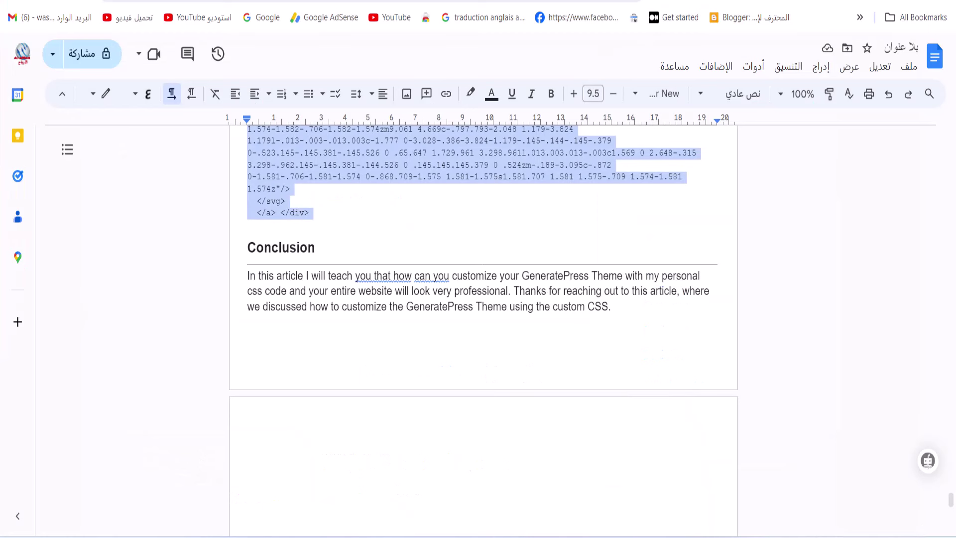
Close the plugin details window and start a blank post via Posts > Add New Post
click(687, 1)
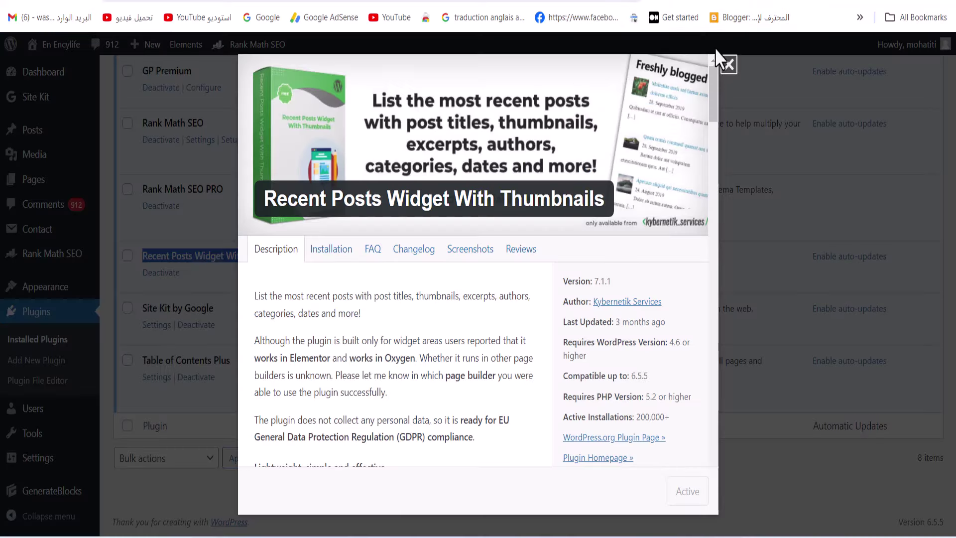
click(727, 64)
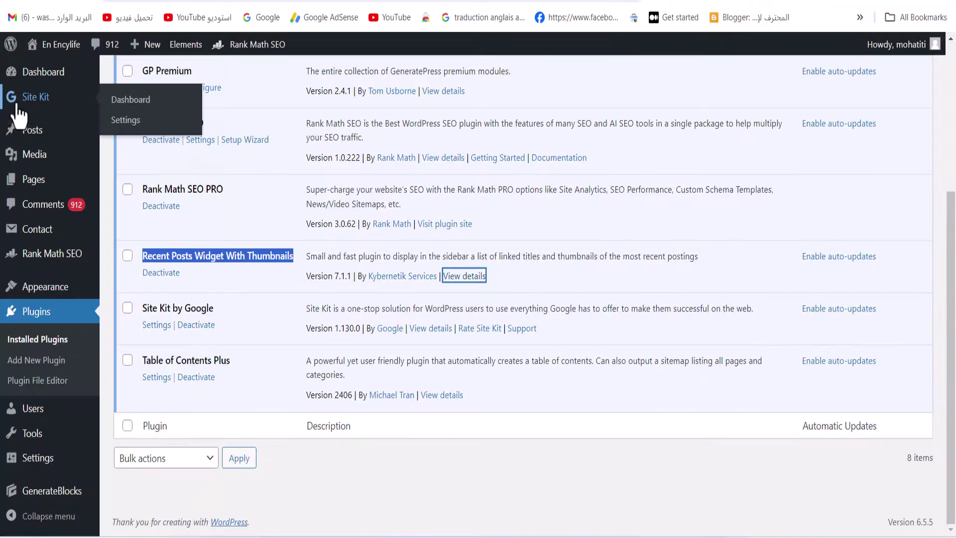
scroll(35, 174, up, 5)
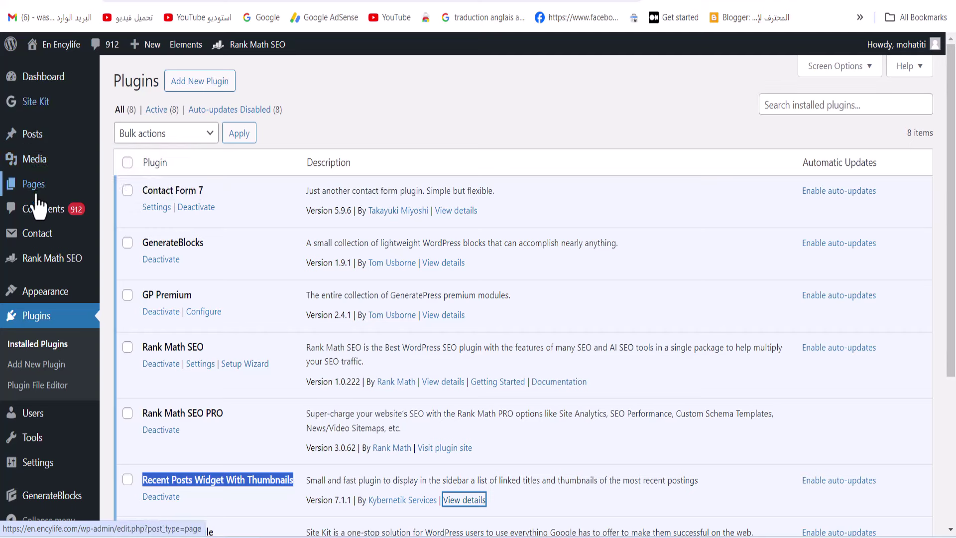
mouse_move(35, 136)
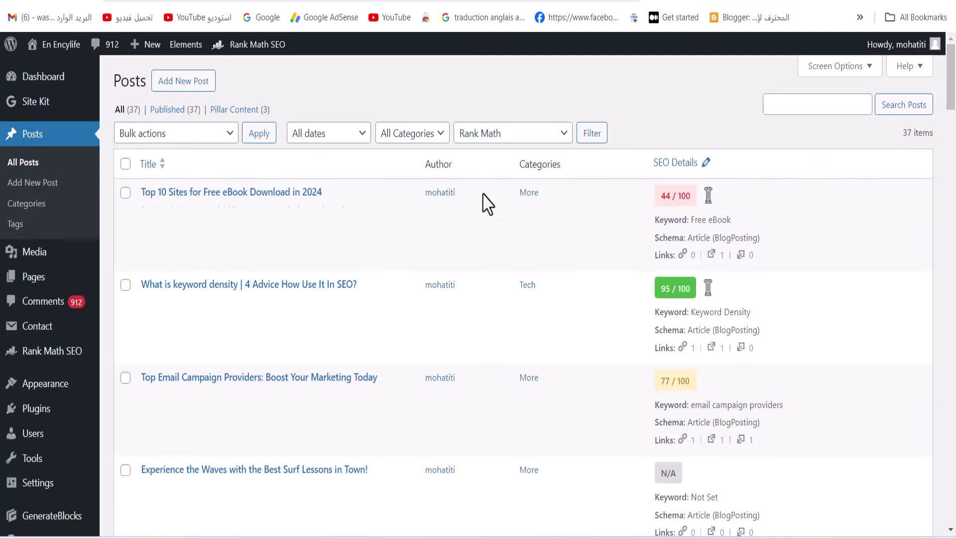
scroll(455, 262, down, 15)
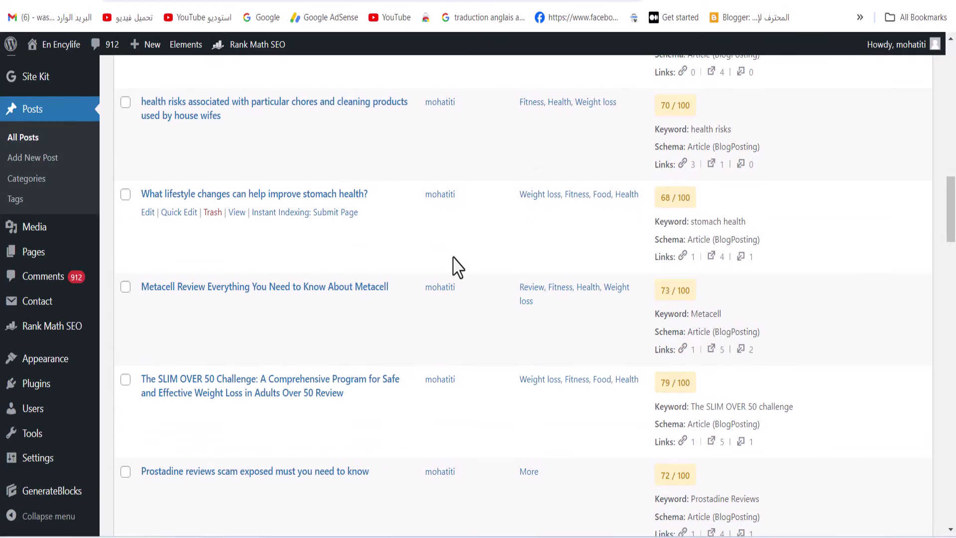
scroll(451, 269, up, 20)
click(183, 92)
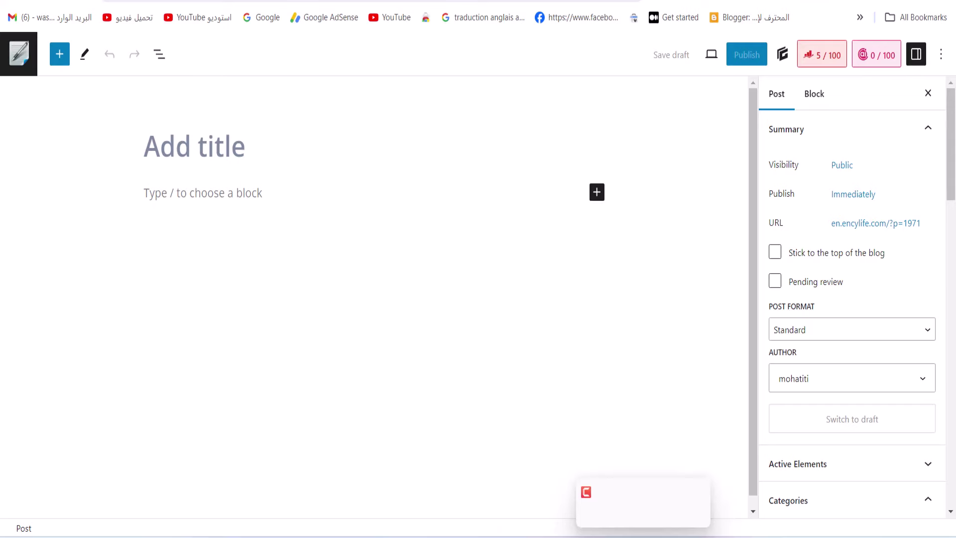
Open the 1-Click Blog Post form and paste 'woodworking' as the main keyword
click(568, 500)
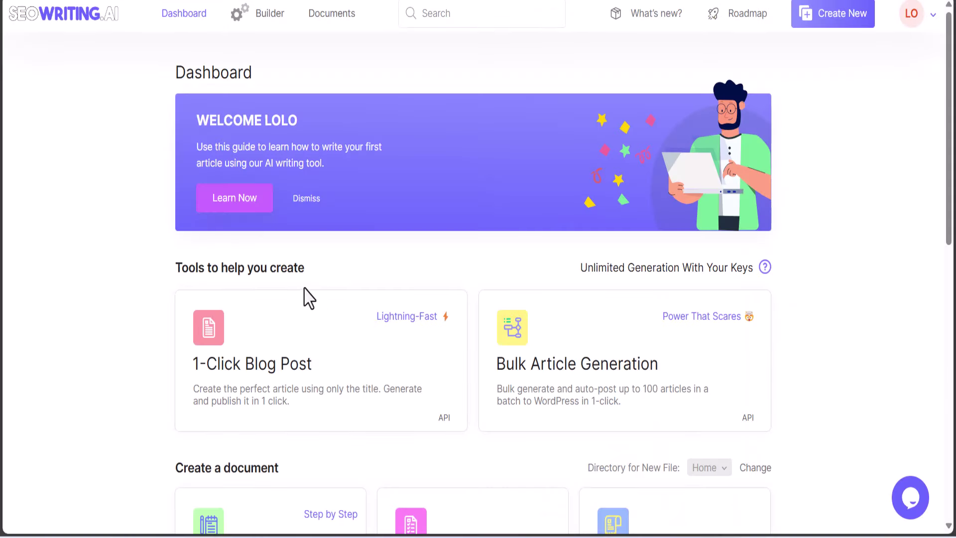
scroll(305, 299, down, 5)
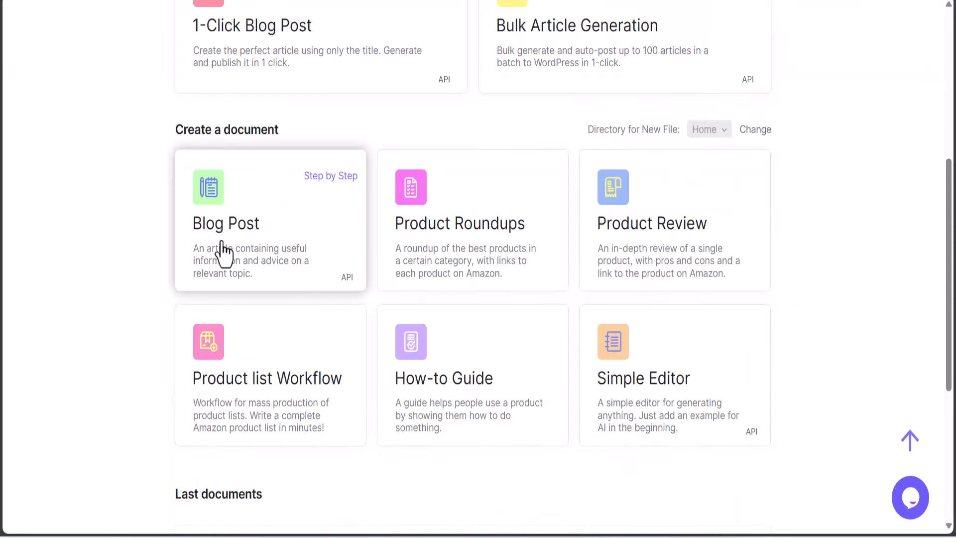
scroll(223, 254, up, 5)
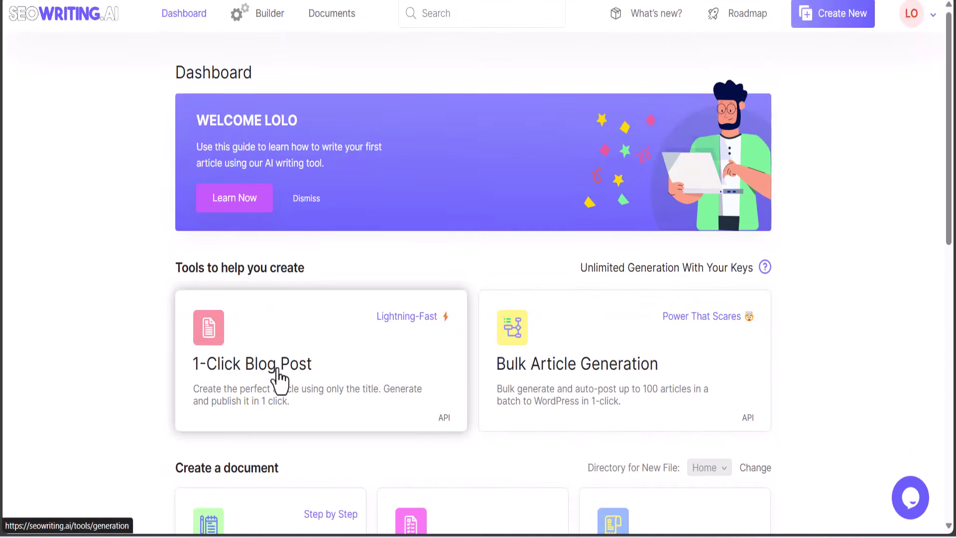
click(280, 381)
right_click(211, 200)
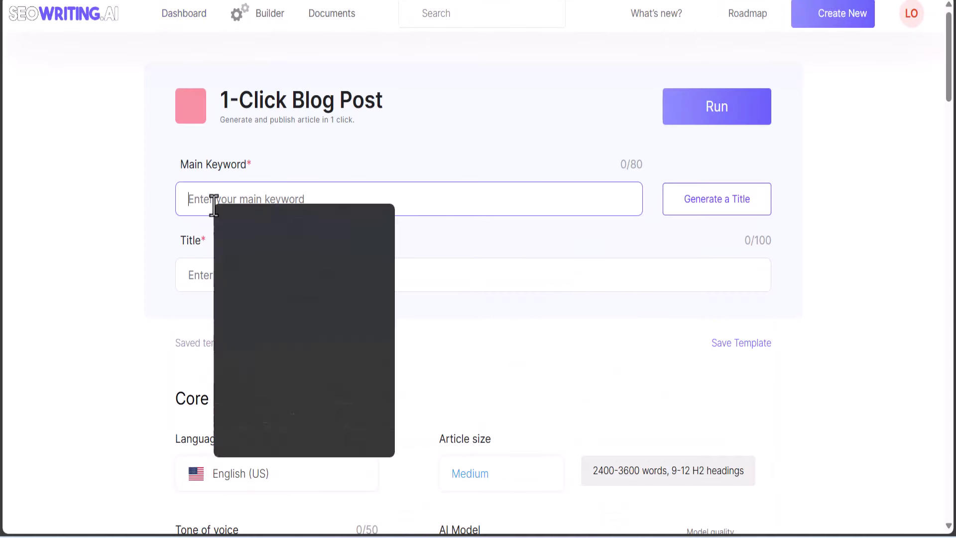
click(249, 341)
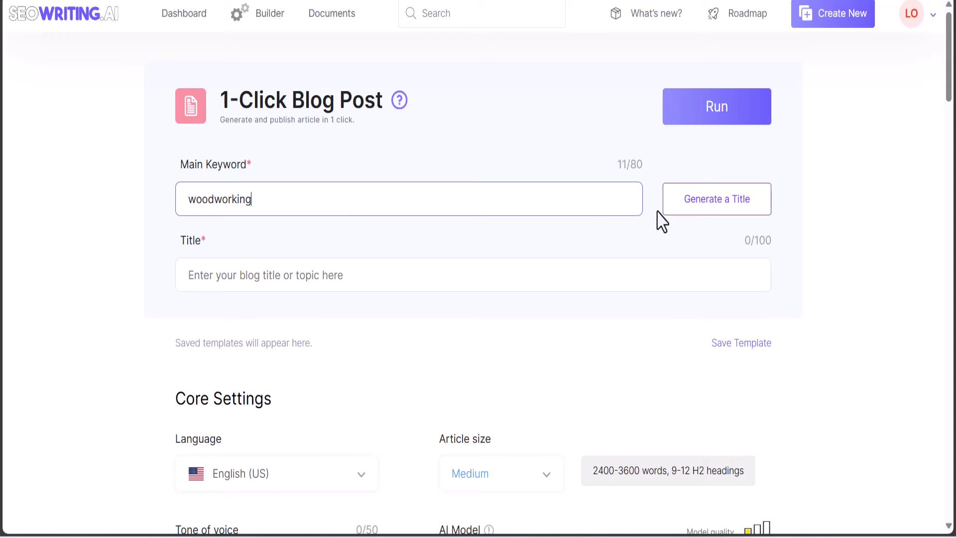
Generate titles until reaching 'Woodworking: A Beginner's Guide to Crafting with Wood'
click(745, 206)
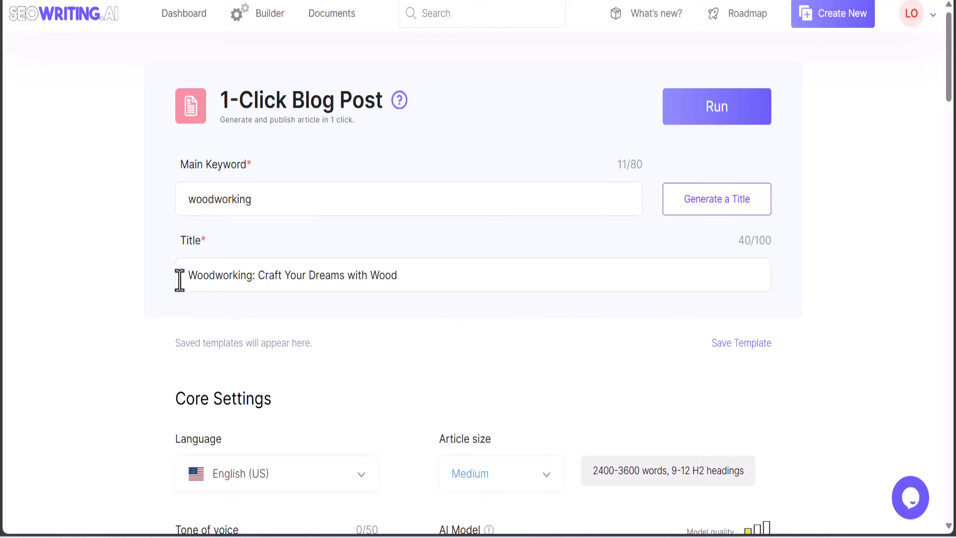
drag(180, 280, 423, 278)
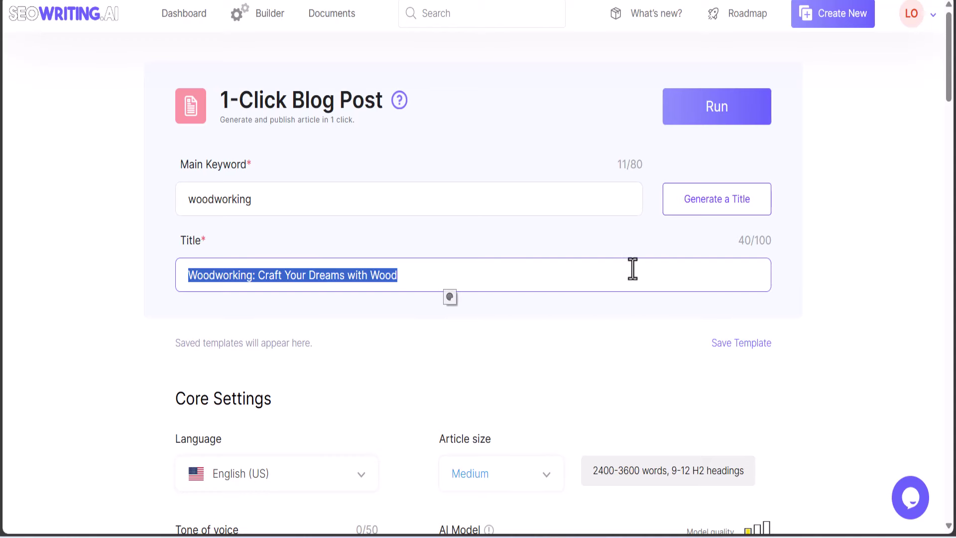
click(708, 203)
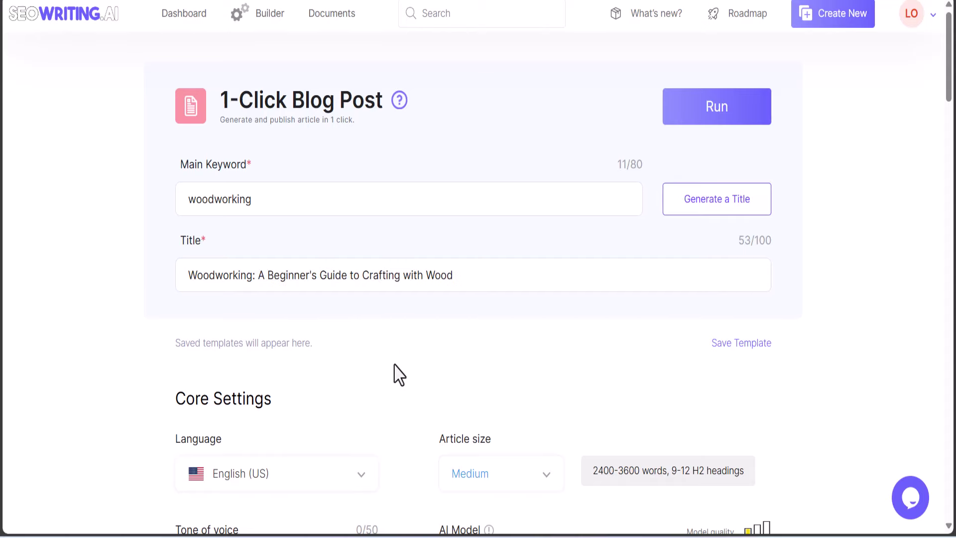
key(Tab)
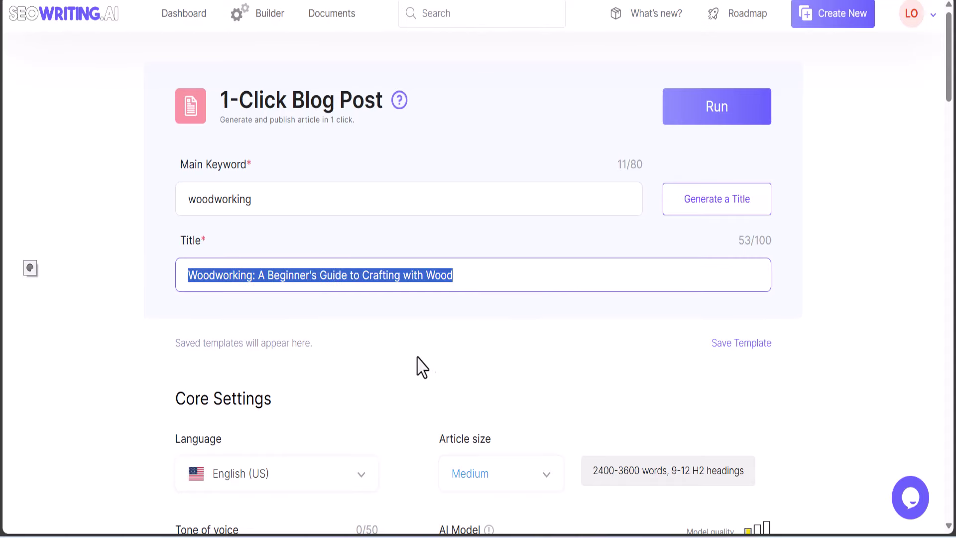
Set the article size to Large and the target country to United States
scroll(30, 268, down, 8)
scroll(952, 75, up, 5)
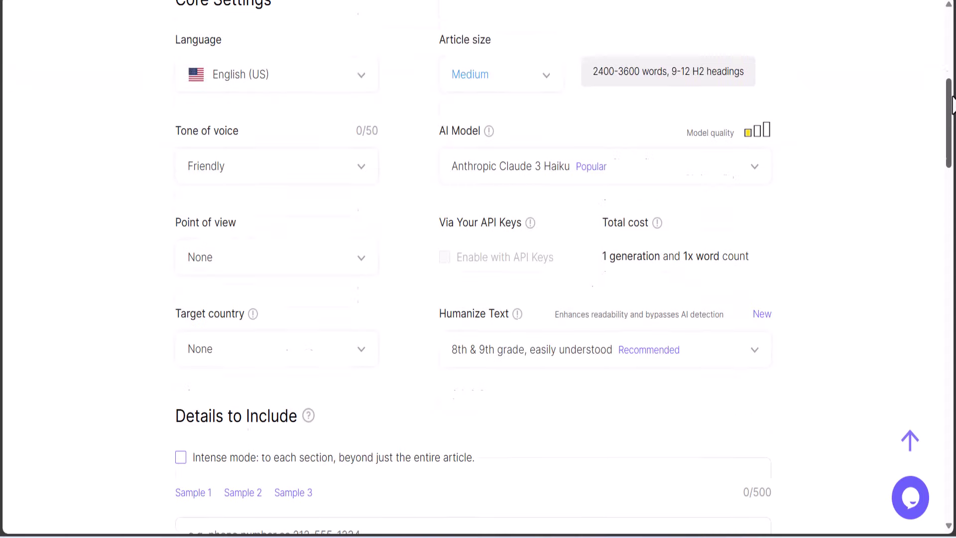
click(528, 309)
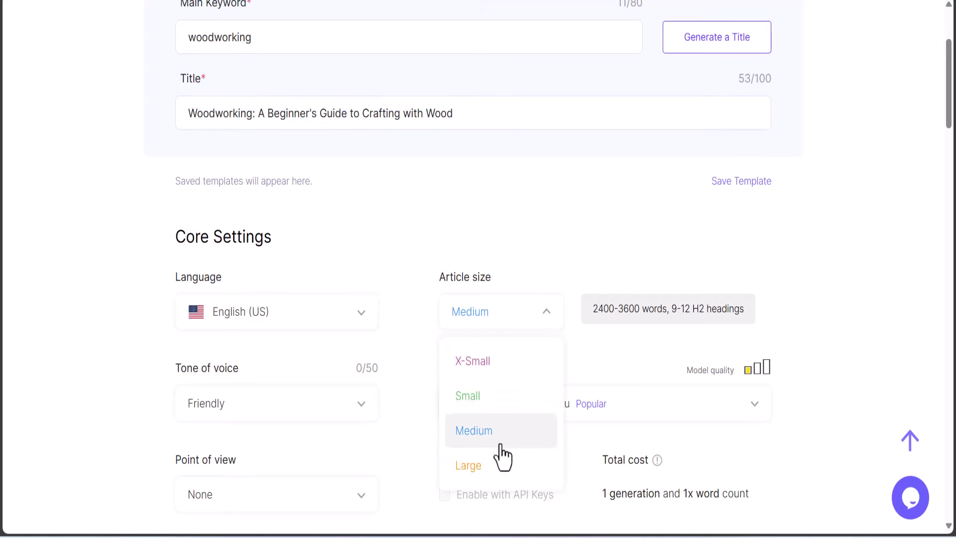
click(491, 471)
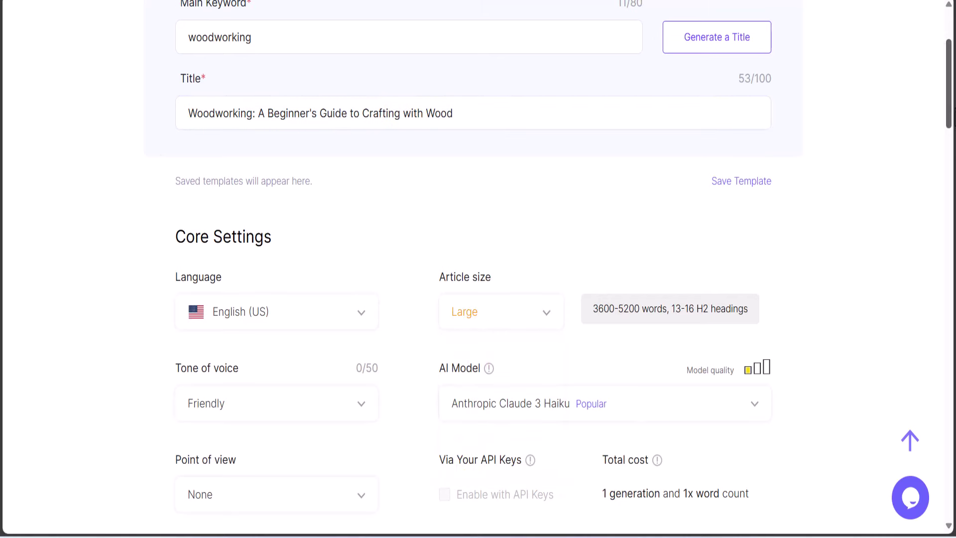
scroll(892, 167, down, 4)
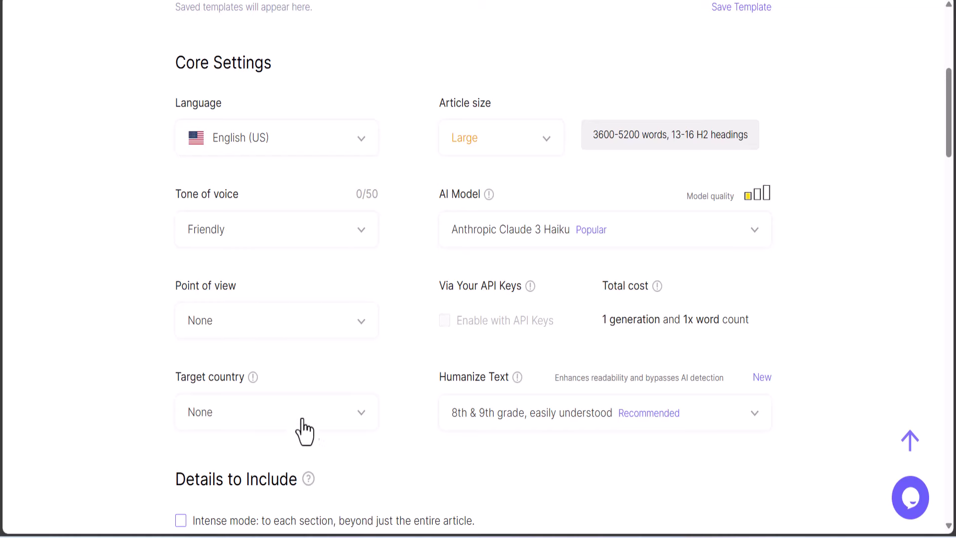
click(351, 417)
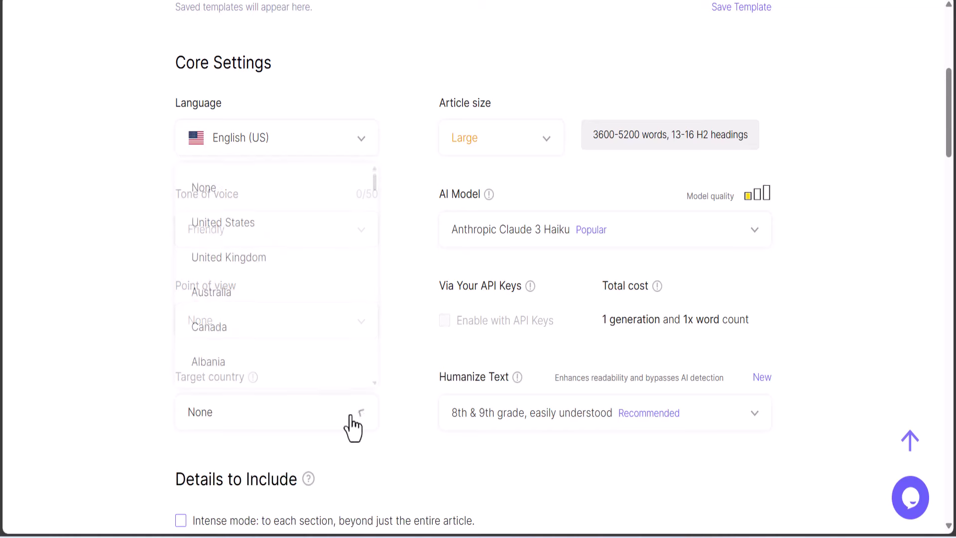
click(249, 225)
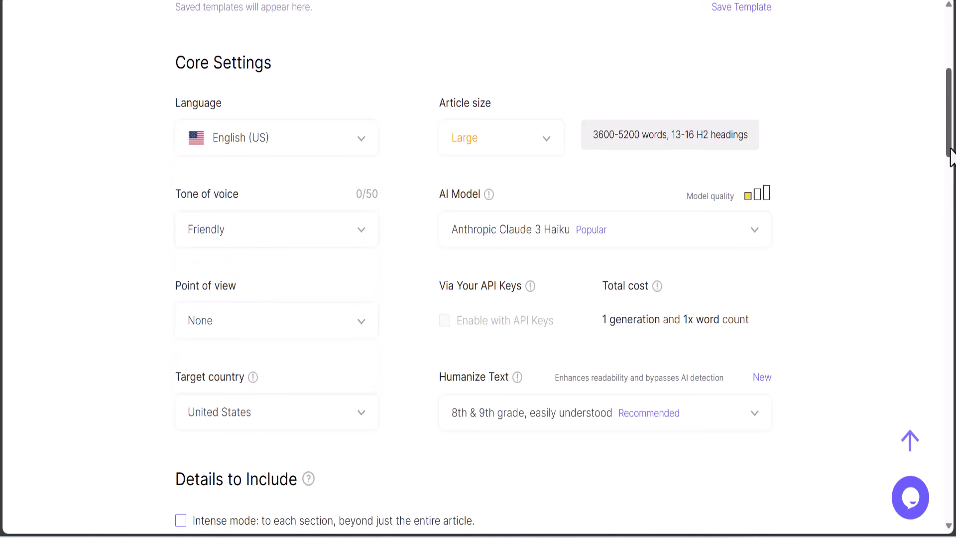
Generate NLP keywords such as carpentry, joinery and woodturning for the article
scroll(949, 192, down, 5)
drag(949, 207, 906, 289)
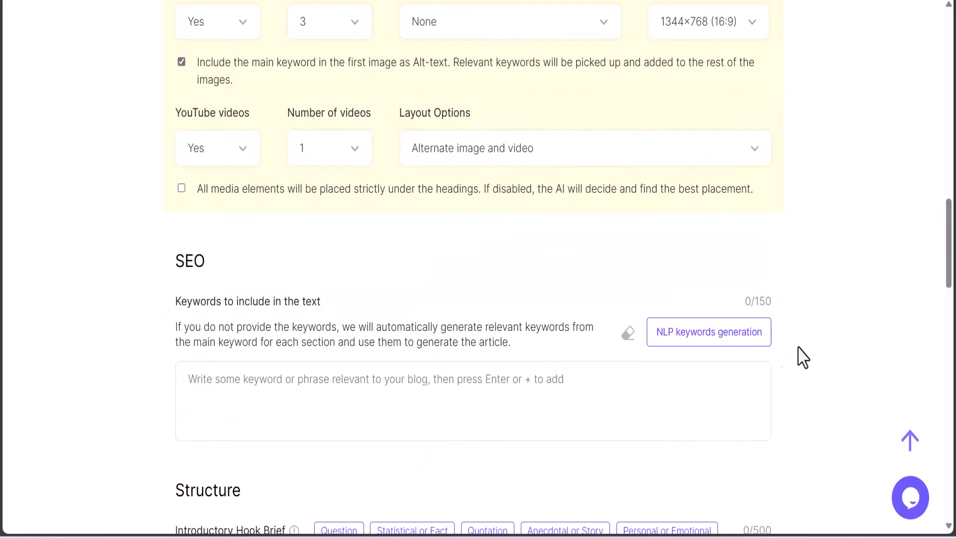
click(686, 346)
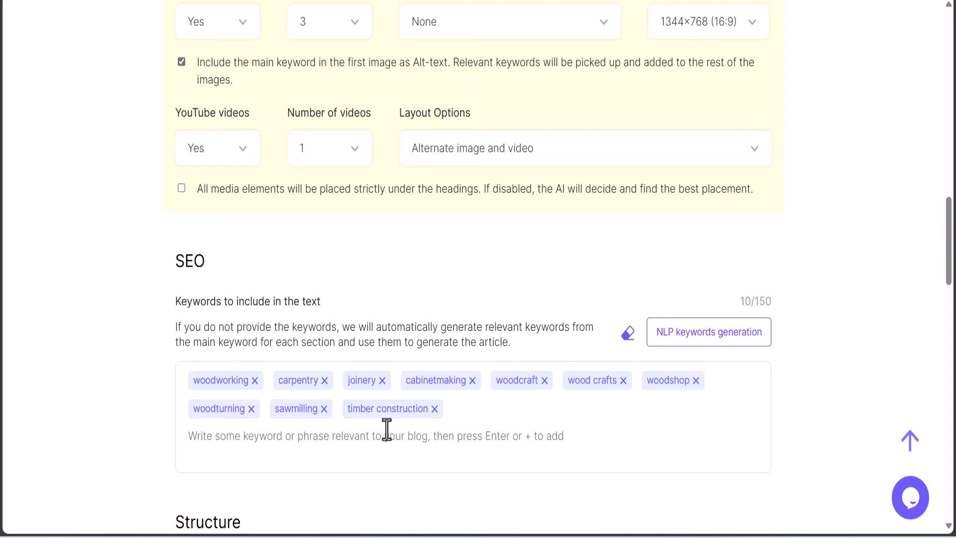
scroll(949, 299, down, 7)
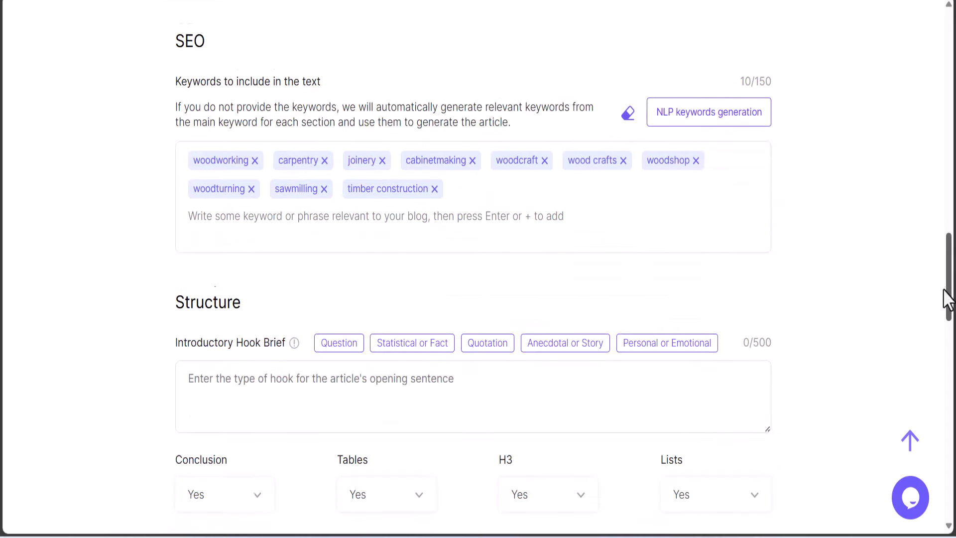
scroll(933, 325, down, 9)
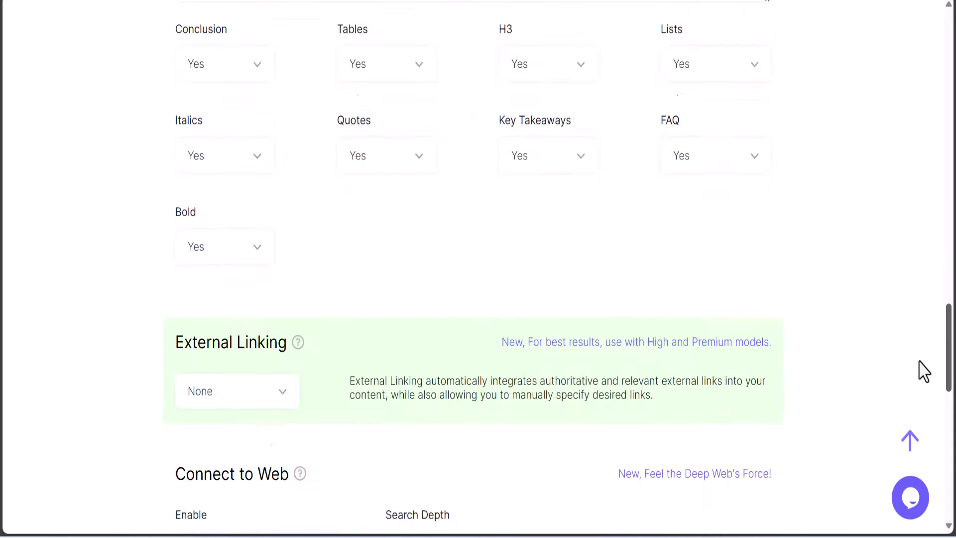
scroll(920, 393, down, 8)
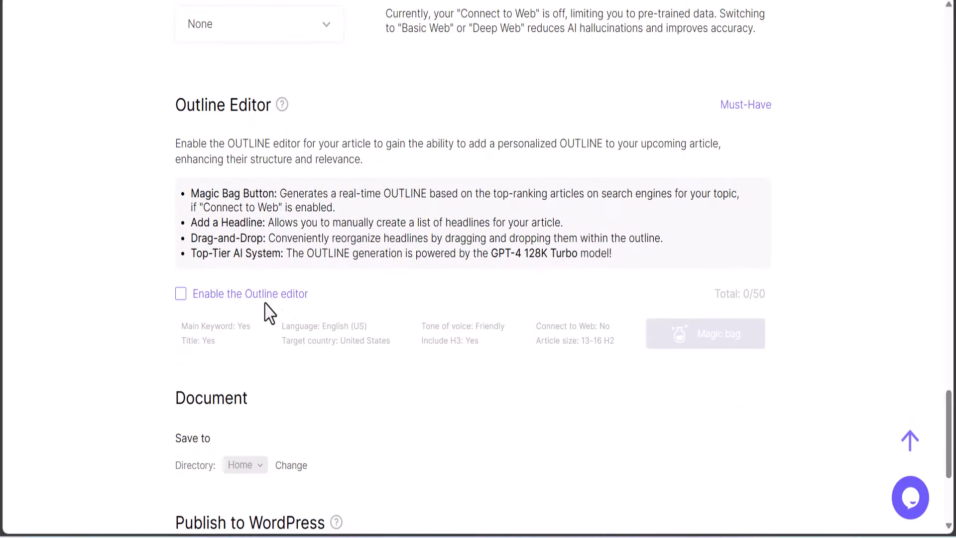
Dismiss the outline-editor upgrade prompt and run the woodworking article generation
click(291, 295)
click(921, 183)
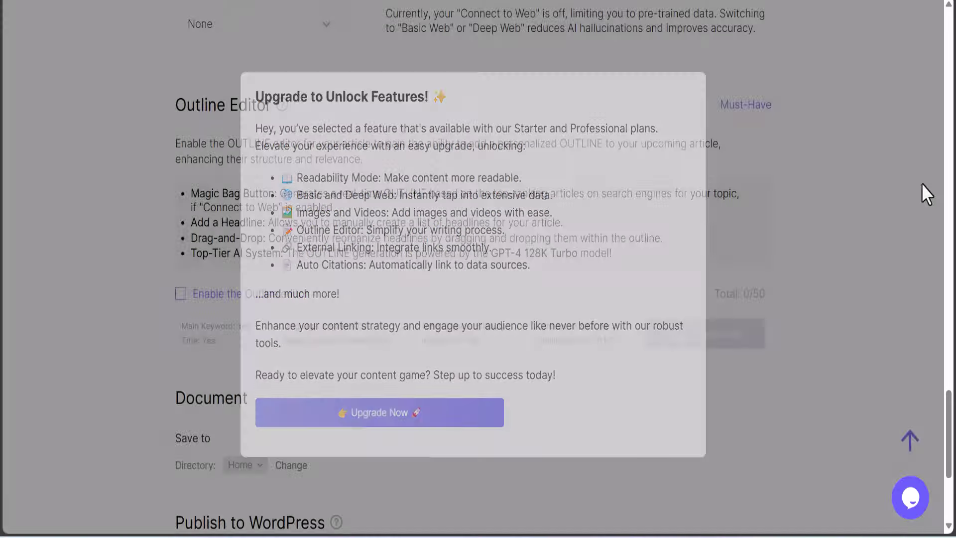
scroll(478, 425, down, 5)
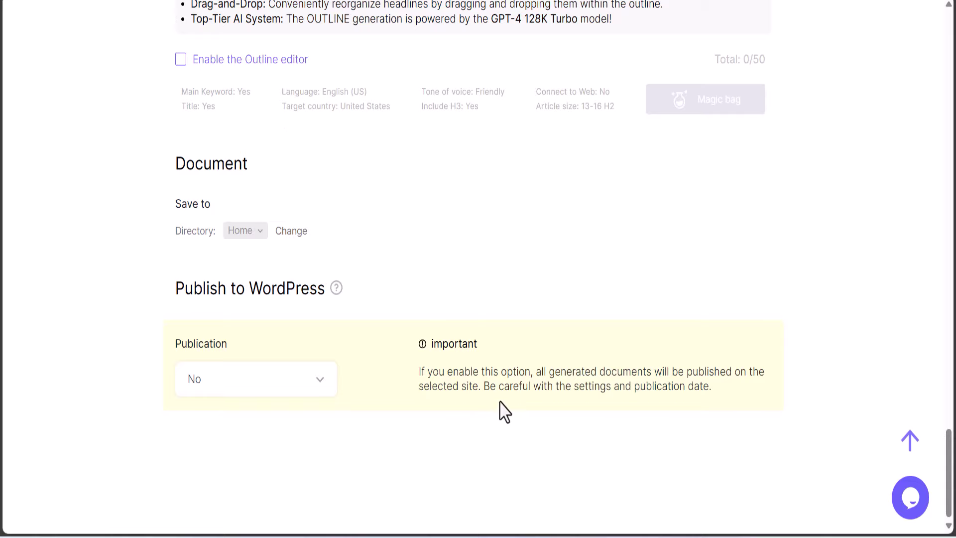
scroll(504, 410, up, 15)
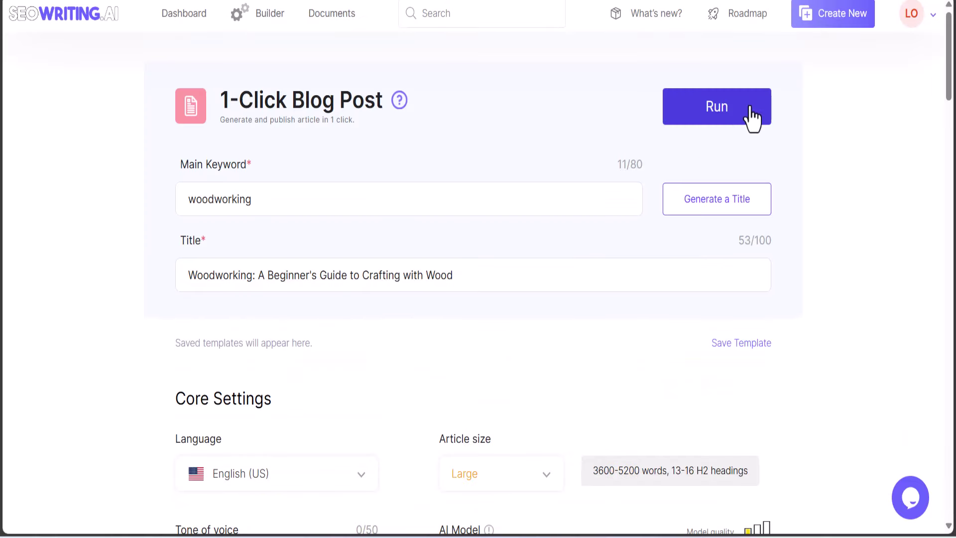
click(678, 101)
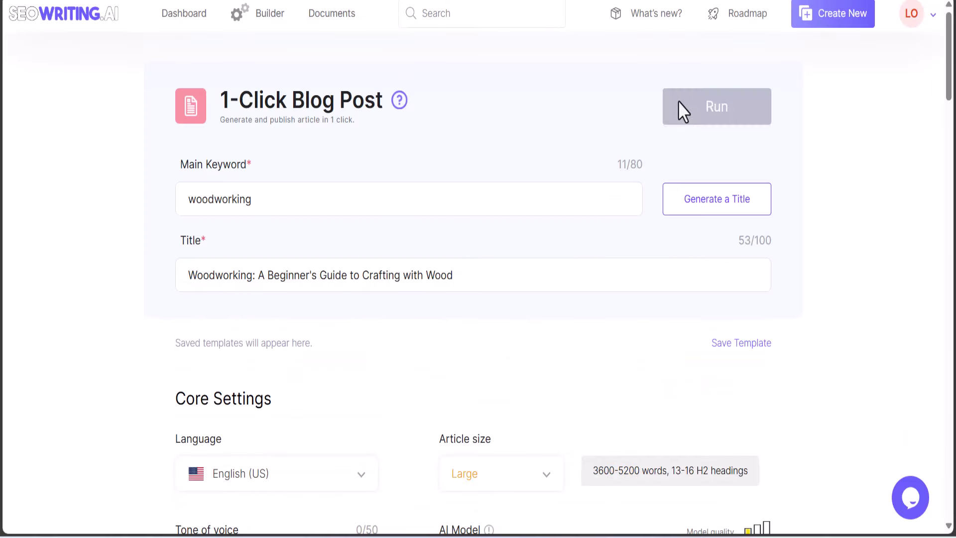
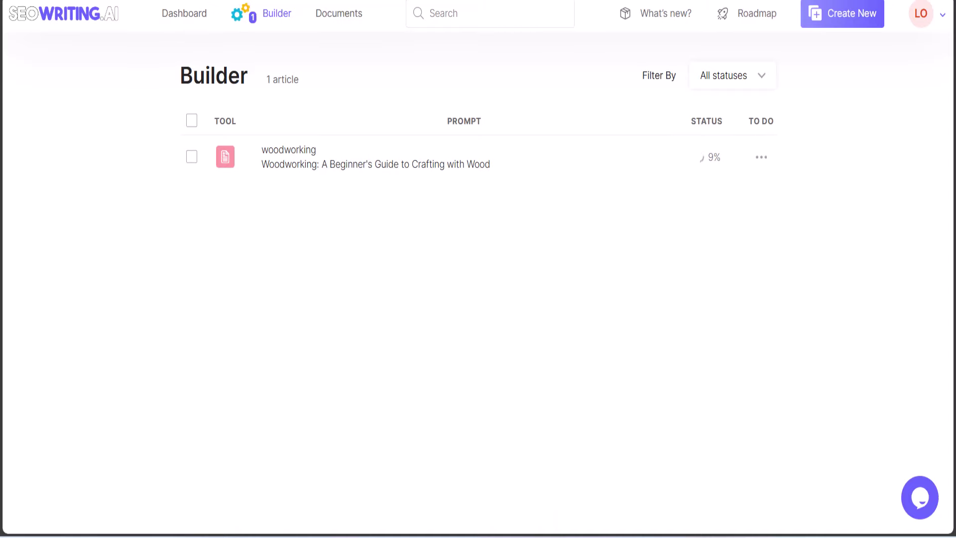
Return to the SEOWriting.ai Builder, where the woodworking article has finished generating
click(636, 499)
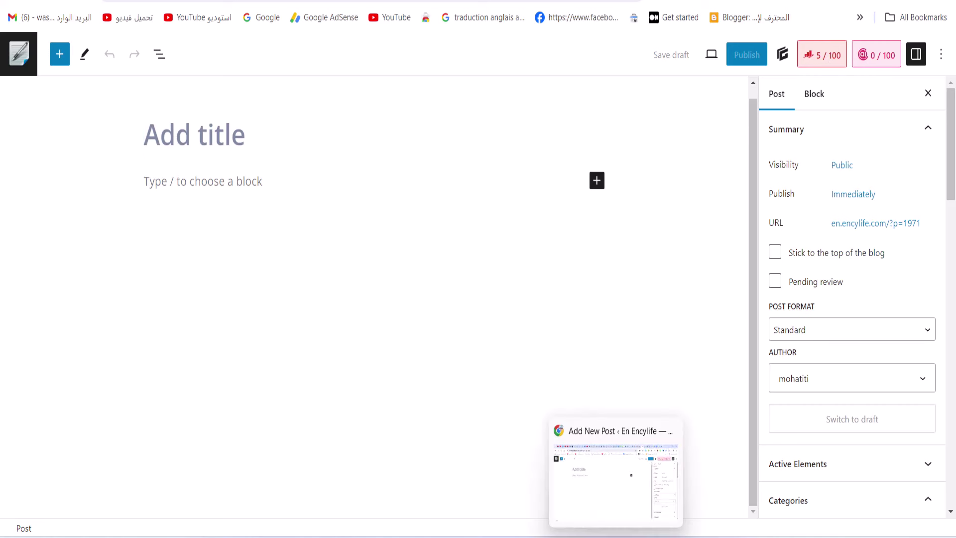
mouse_move(506, 537)
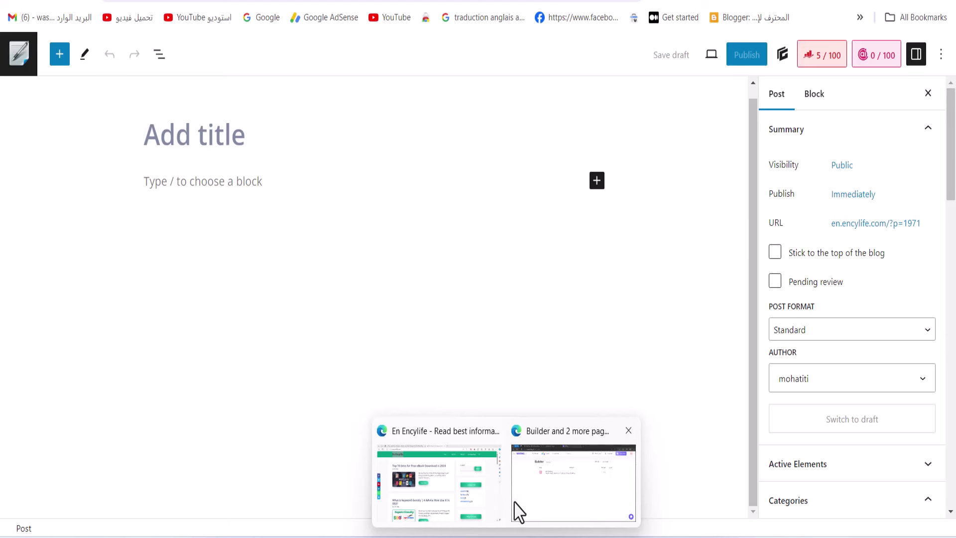
click(561, 487)
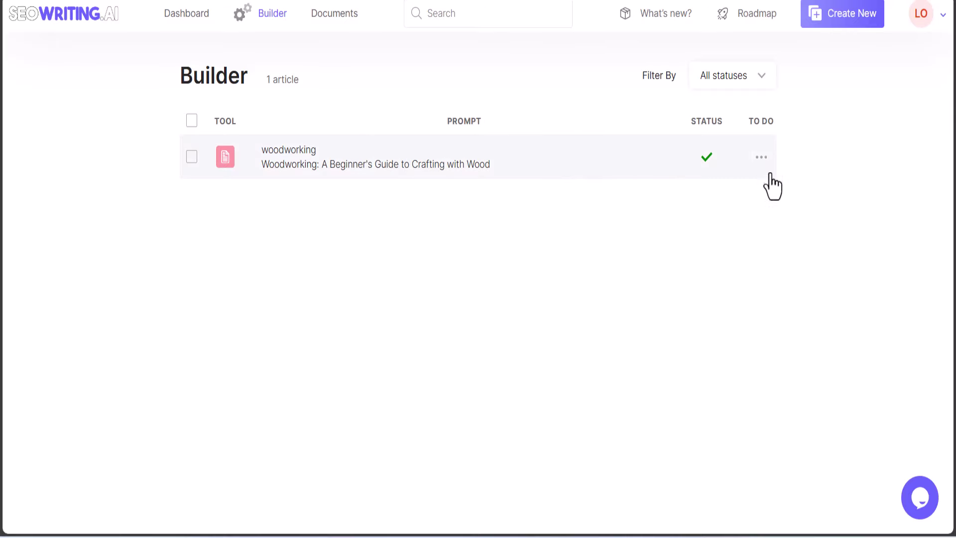
Open the finished woodworking article and copy its title
click(557, 169)
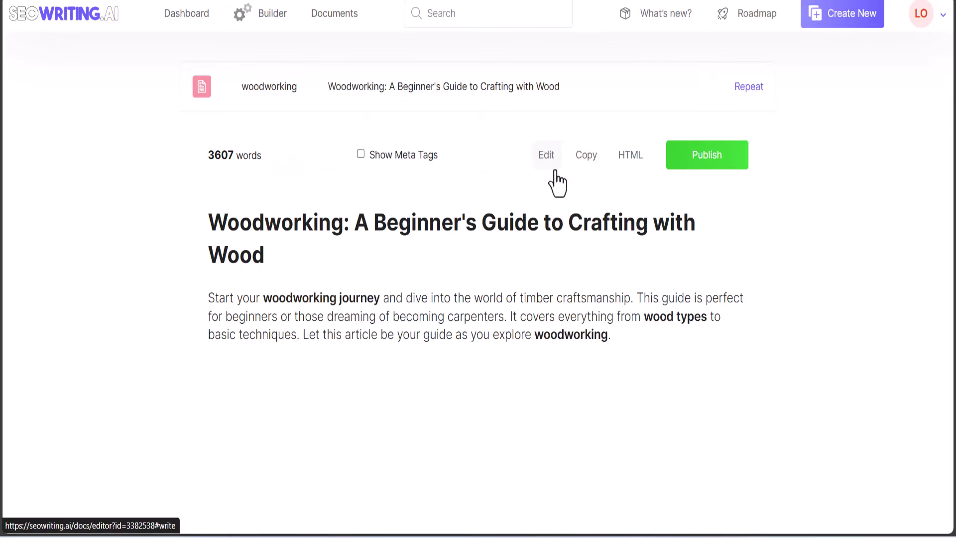
triple_click(250, 252)
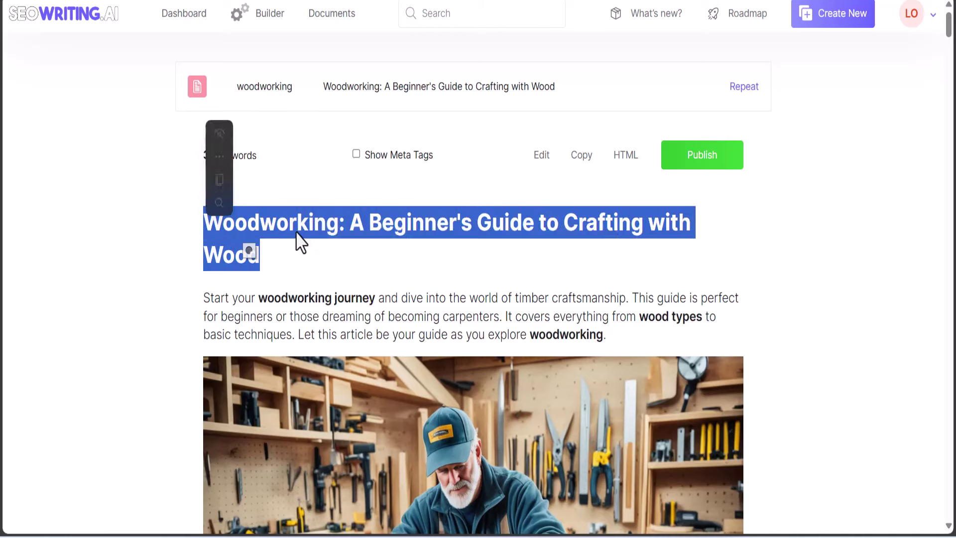
right_click(310, 233)
click(329, 244)
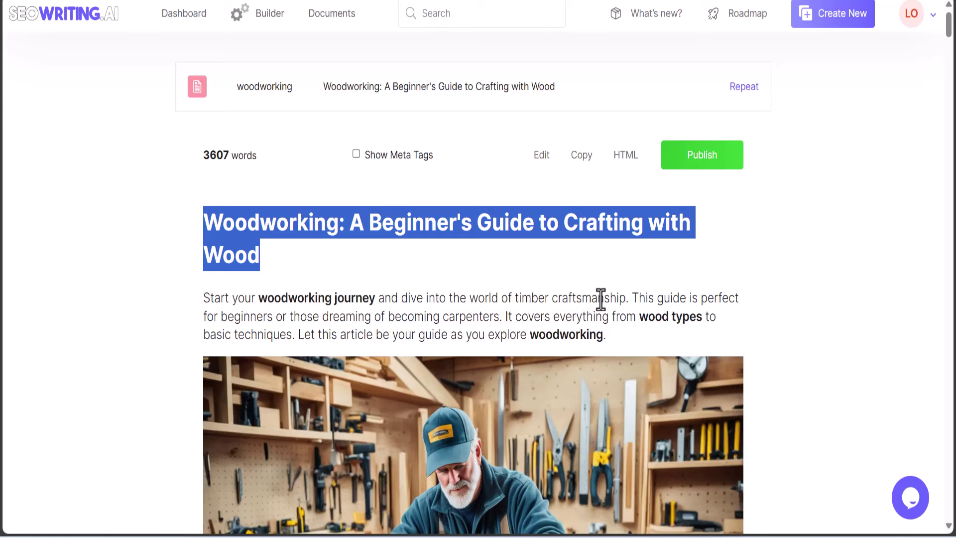
Paste 'Woodworking: A Beginner's Guide to Crafting with Wood' into the WordPress post title
mouse_move(588, 537)
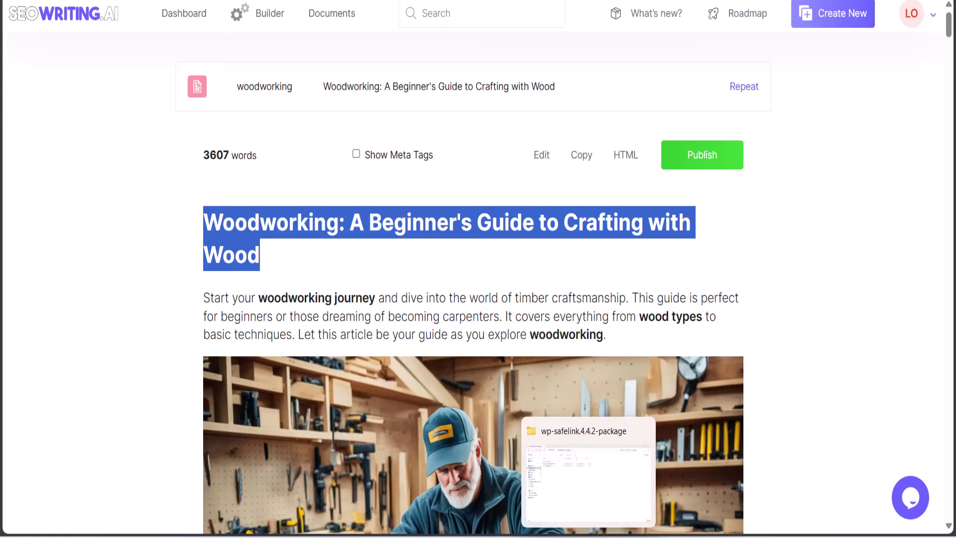
click(617, 536)
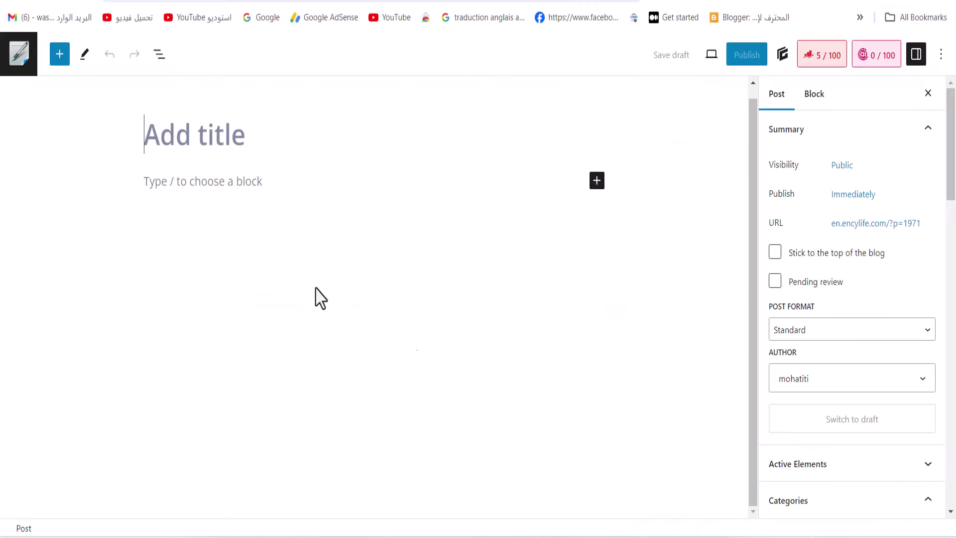
right_click(216, 141)
click(292, 287)
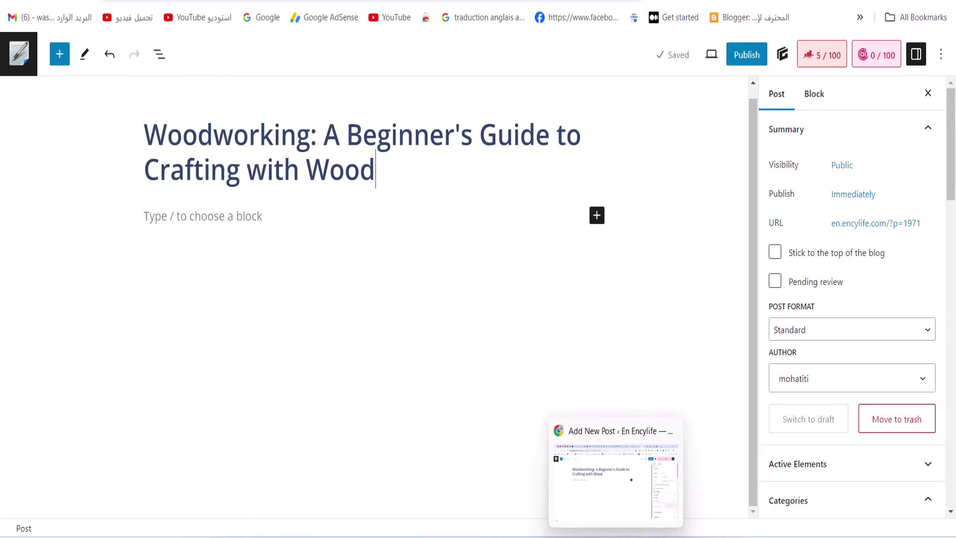
Copy the entire woodworking article text from SEOWriting.ai
mouse_move(506, 528)
click(572, 478)
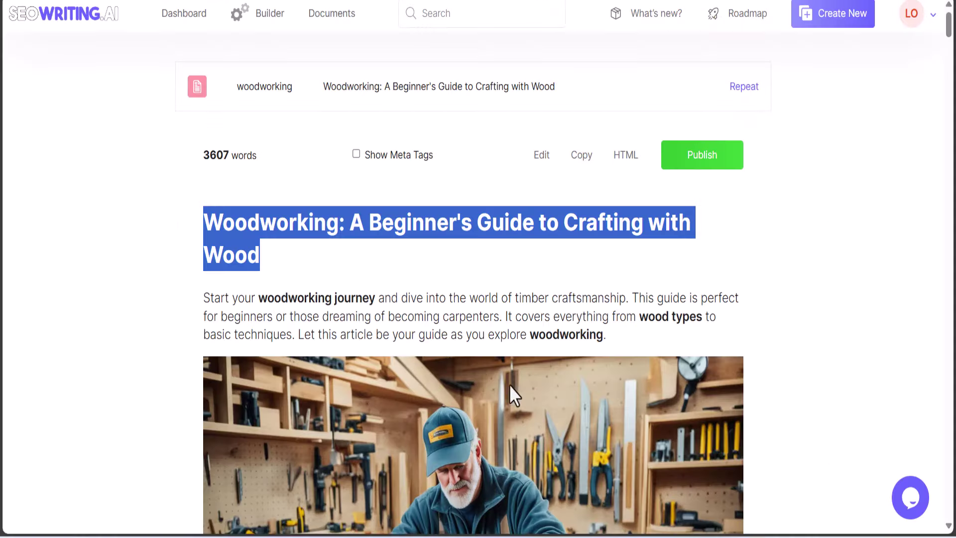
drag(204, 298, 259, 531)
right_click(332, 332)
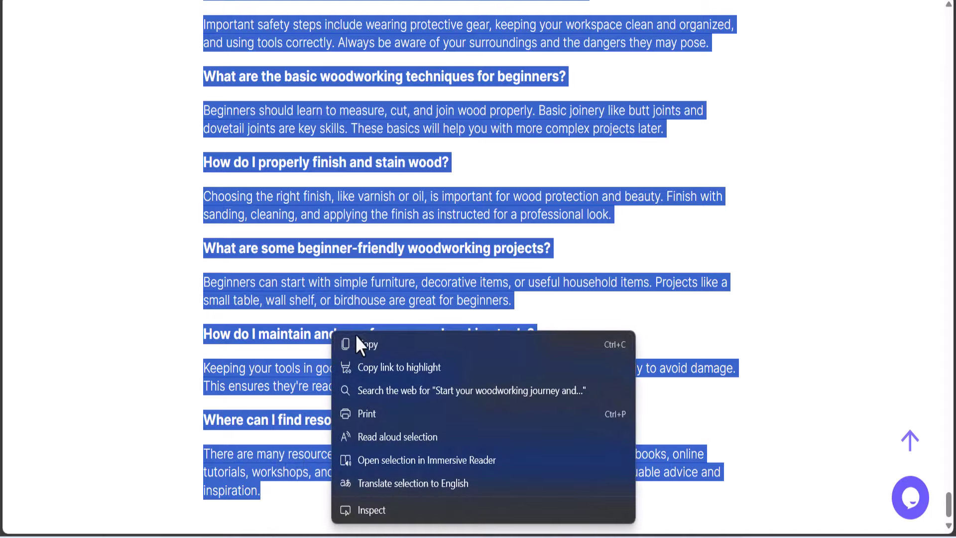
click(358, 344)
scroll(389, 437, up, 10)
scroll(386, 436, up, 20)
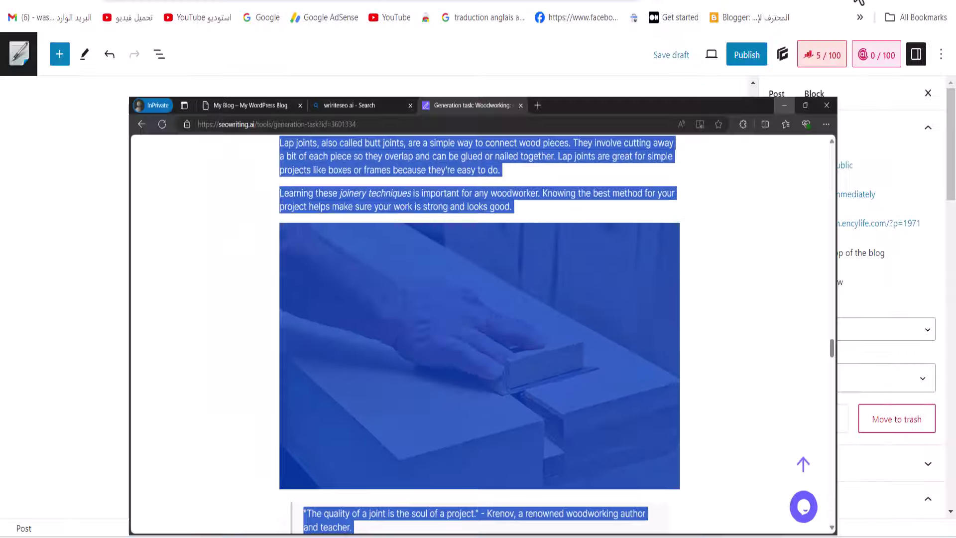
Return to the WordPress post with the cursor in its empty first paragraph
key(alt+Tab)
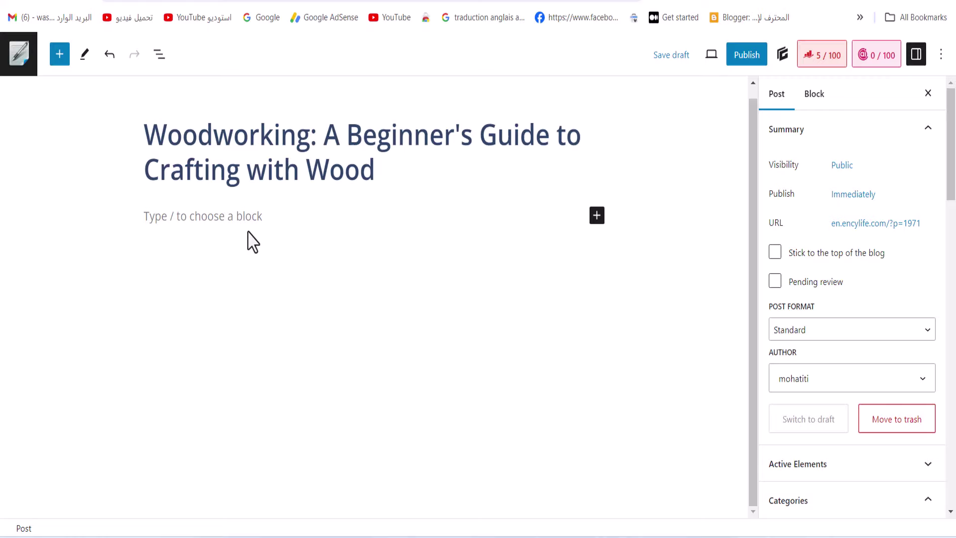
click(199, 215)
right_click(200, 220)
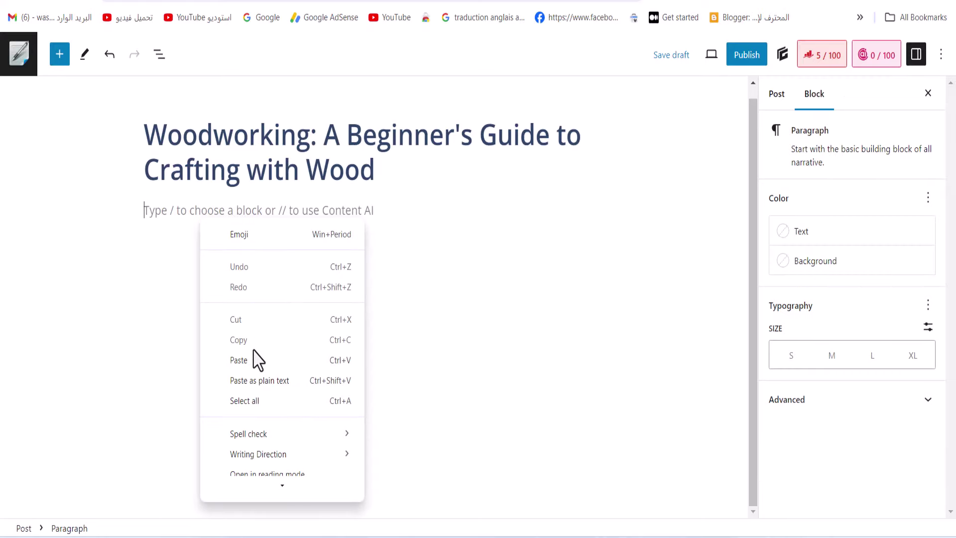
Paste the full woodworking article, with headings, lists and image, into the post body
click(239, 359)
scroll(269, 378, up, 15)
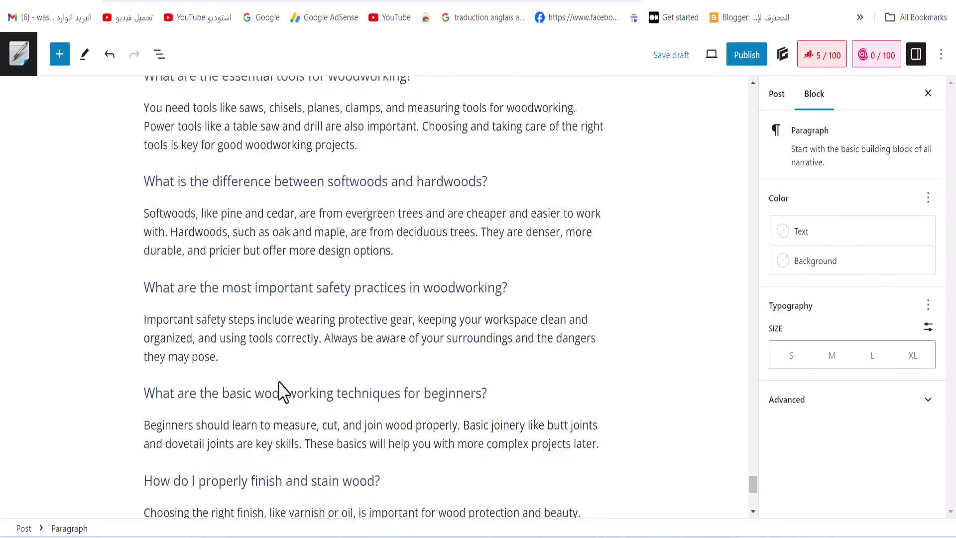
scroll(279, 382, up, 15)
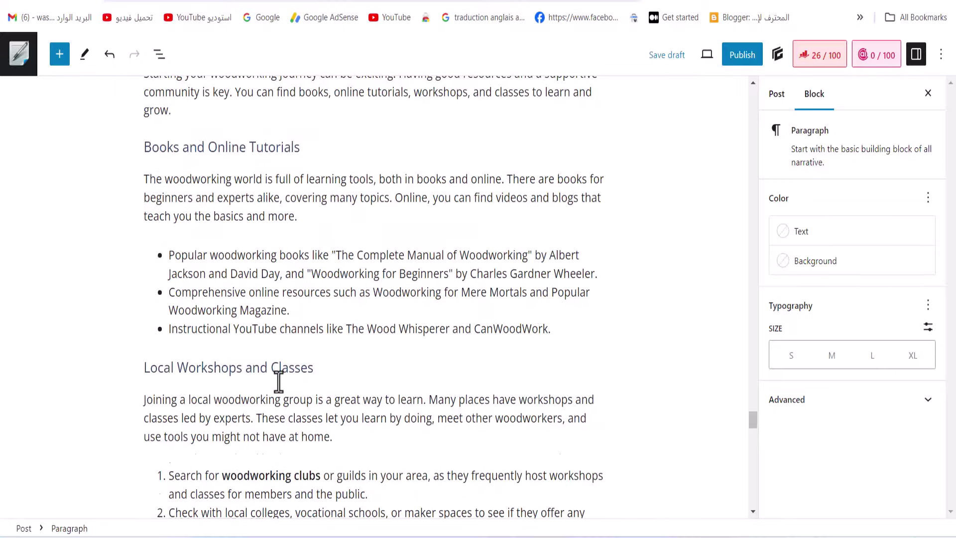
scroll(279, 382, up, 15)
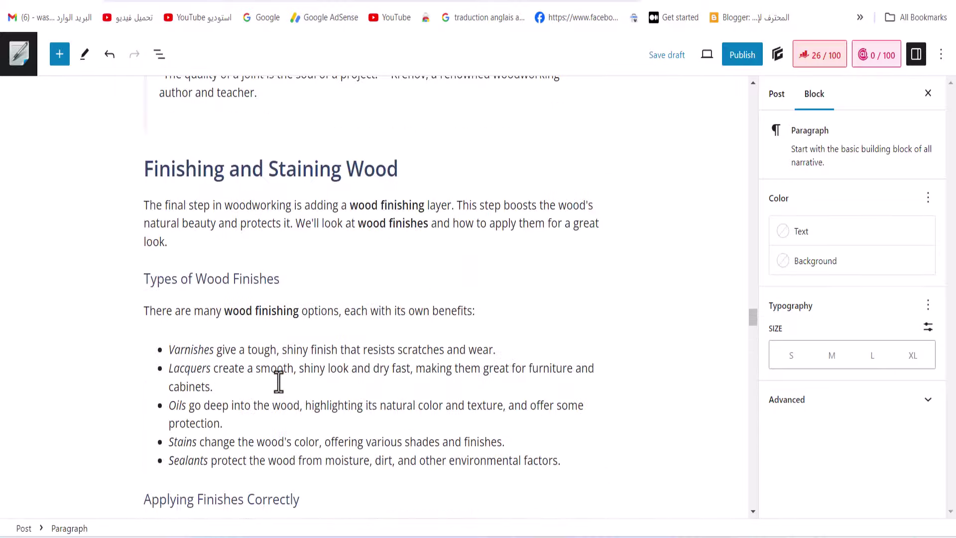
scroll(280, 389, up, 5)
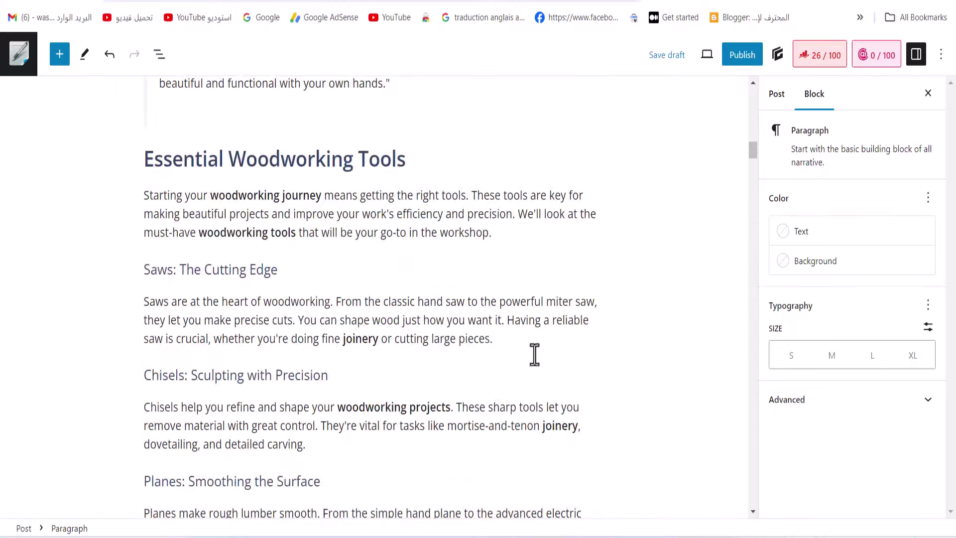
scroll(397, 375, up, 8)
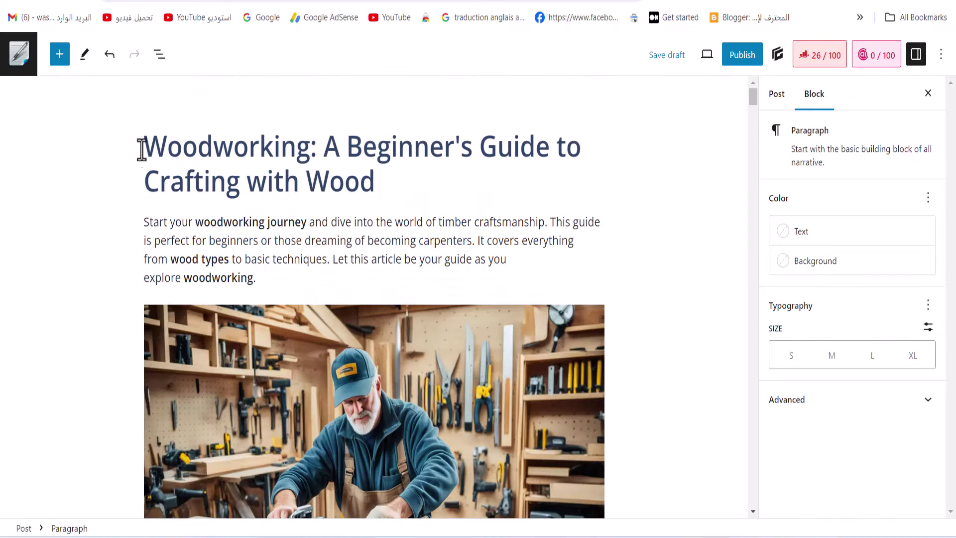
Copy the word 'Woodworking' from the post title
drag(147, 146, 300, 169)
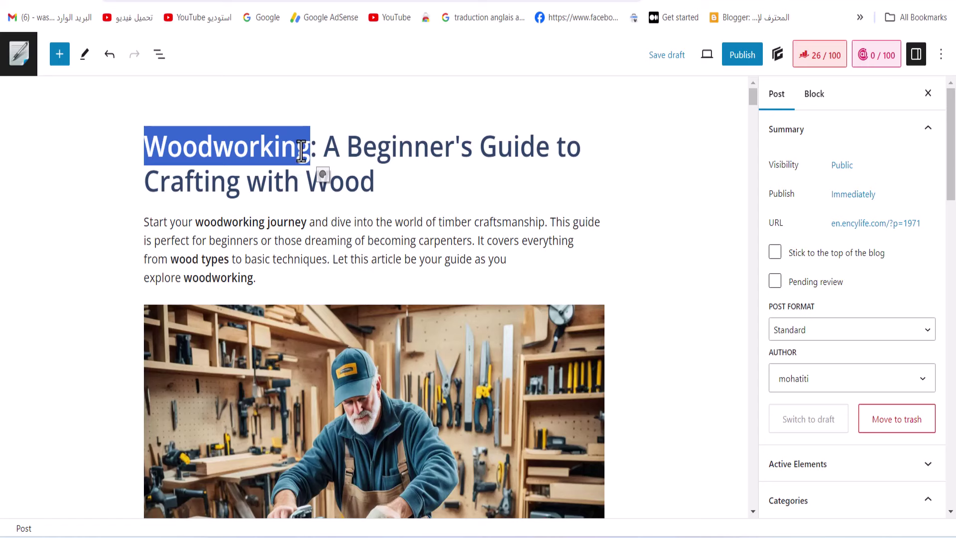
right_click(301, 152)
click(351, 216)
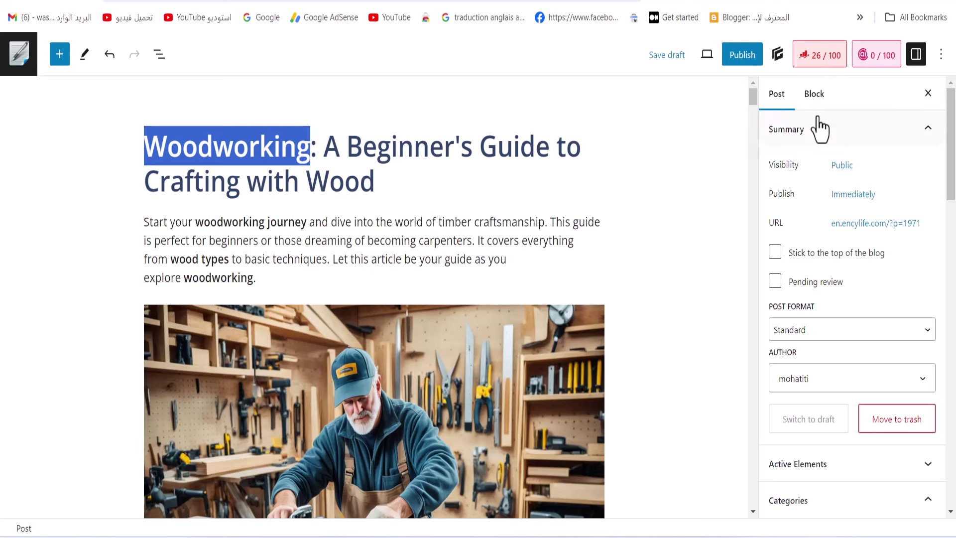
Enter 'Woodworking' as the Rank Math focus keyword, raising the SEO score to 73/100
click(821, 59)
click(812, 383)
right_click(812, 383)
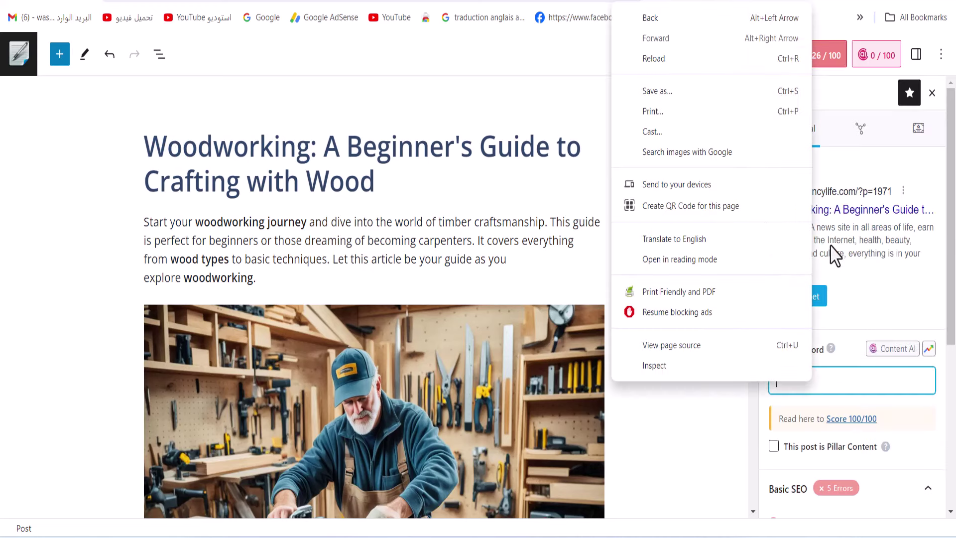
click(826, 391)
right_click(826, 388)
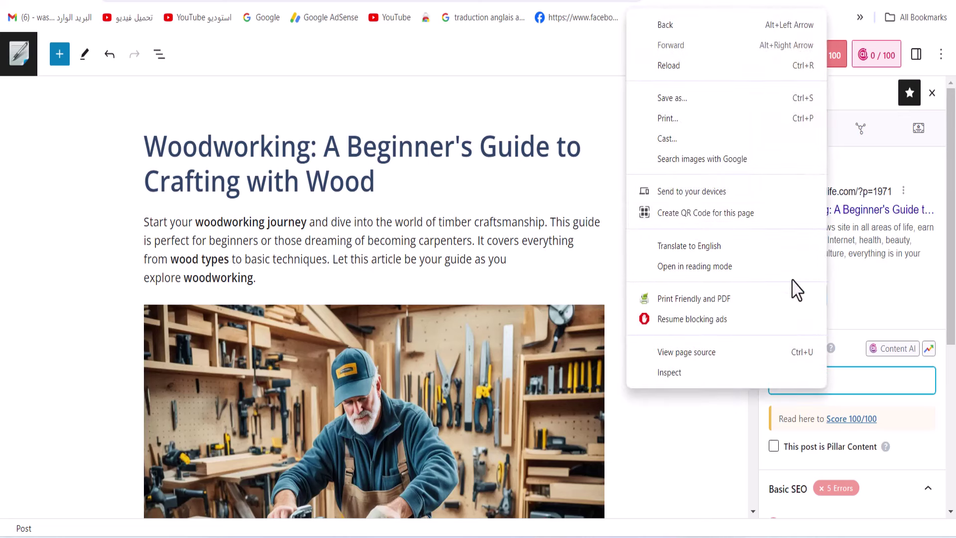
click(864, 384)
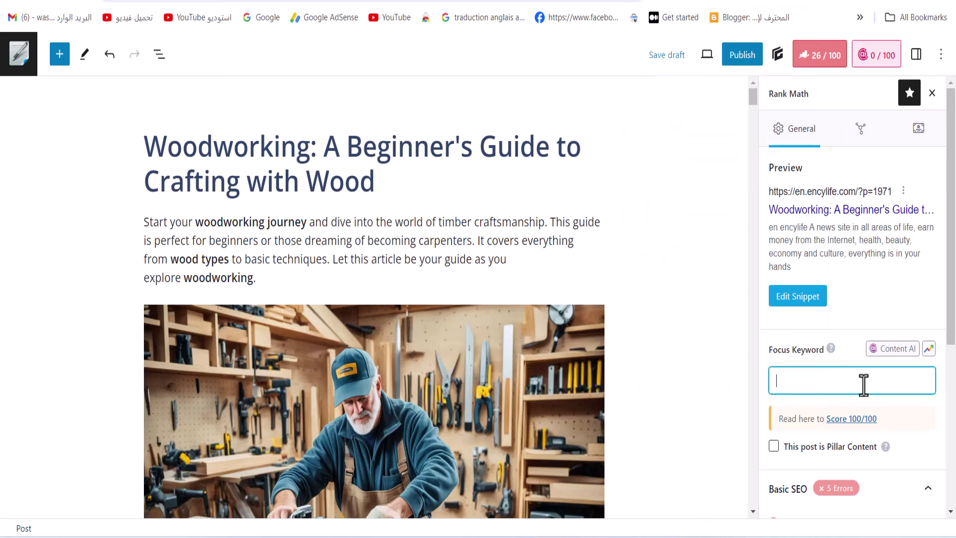
key(ctrl+v)
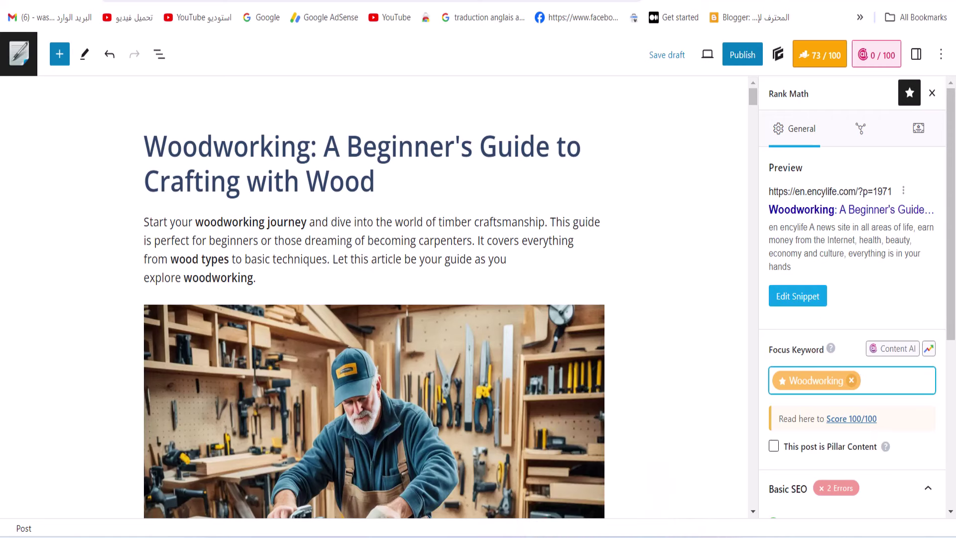
Show the article's meta tags in SEOWriting.ai and copy the 174-character meta description
mouse_move(521, 534)
click(547, 498)
scroll(587, 410, up, 15)
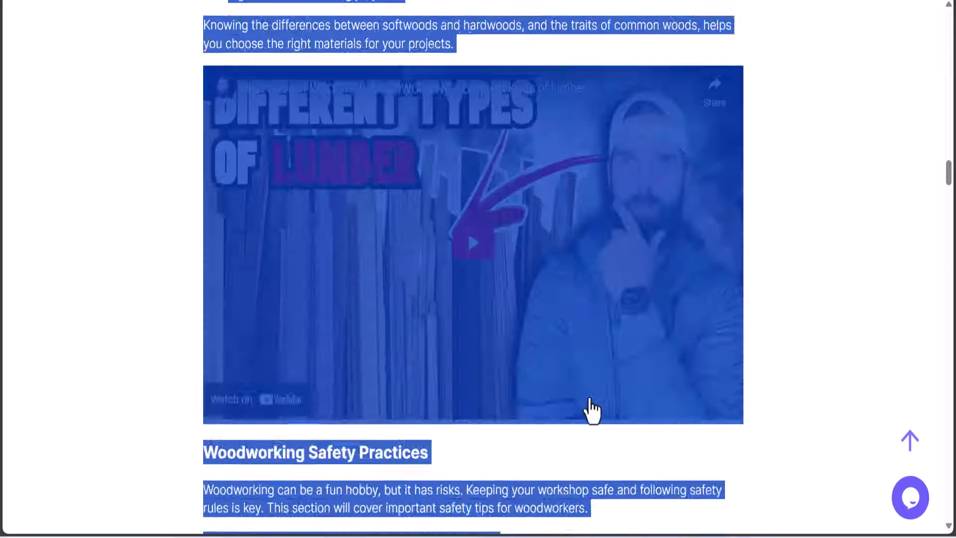
scroll(591, 410, up, 8)
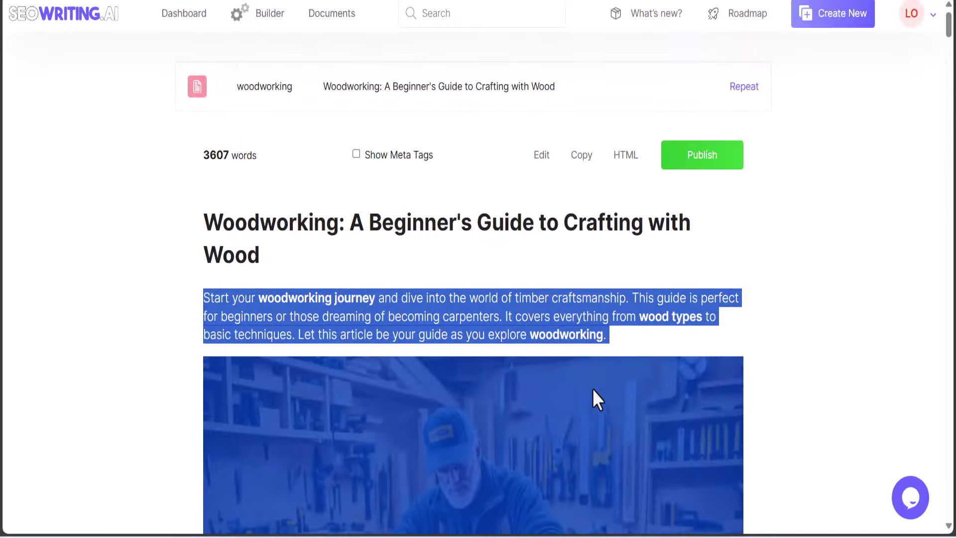
click(593, 202)
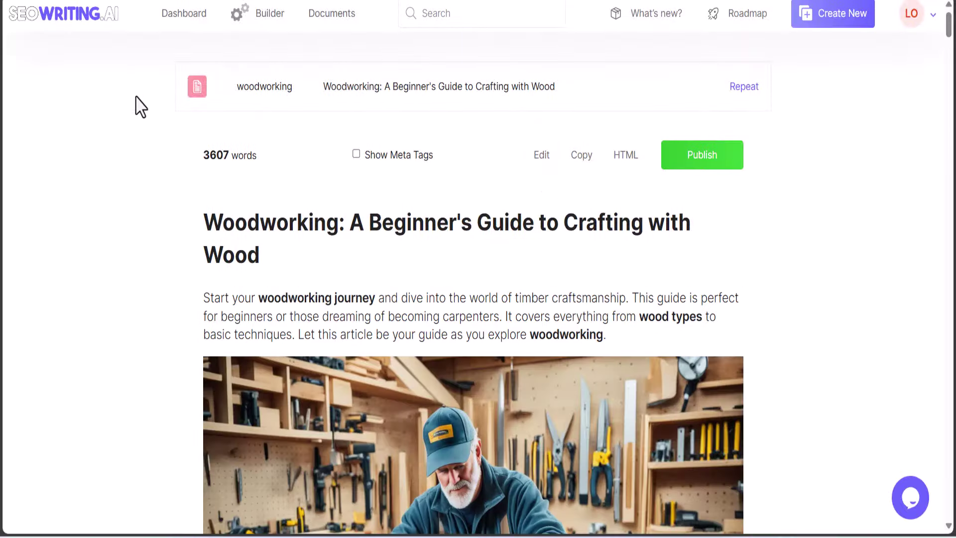
click(389, 173)
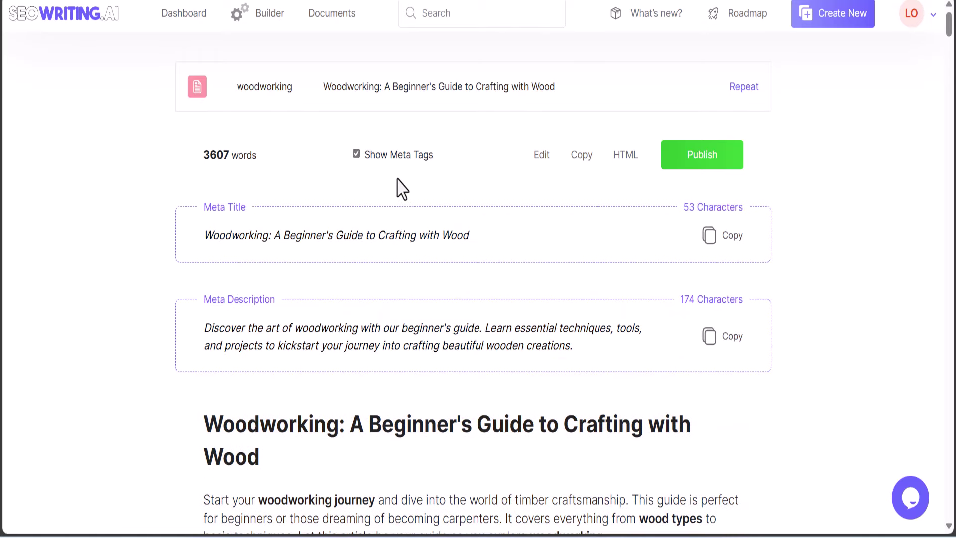
click(703, 337)
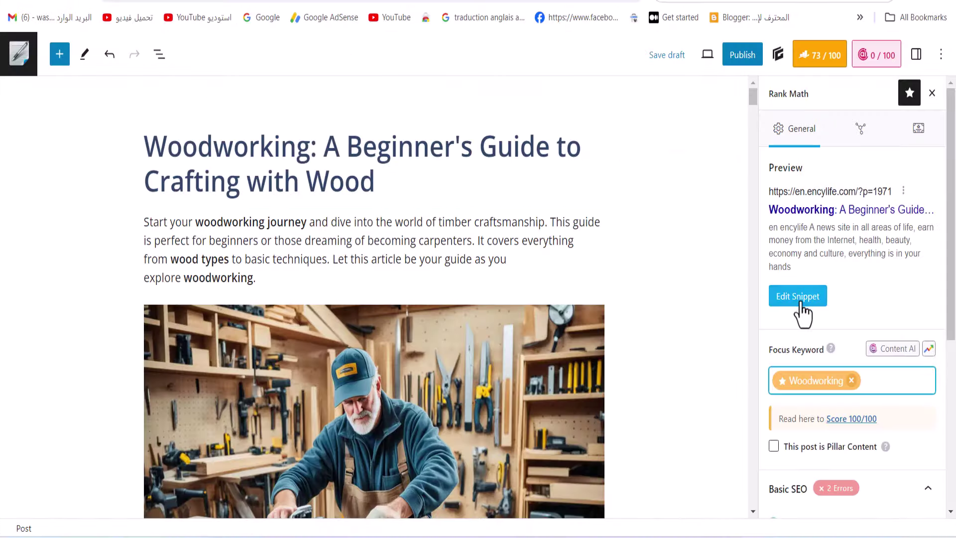
Paste the meta description into the Rank Math snippet editor and trim its overflowing end
click(798, 297)
scroll(517, 410, down, 1)
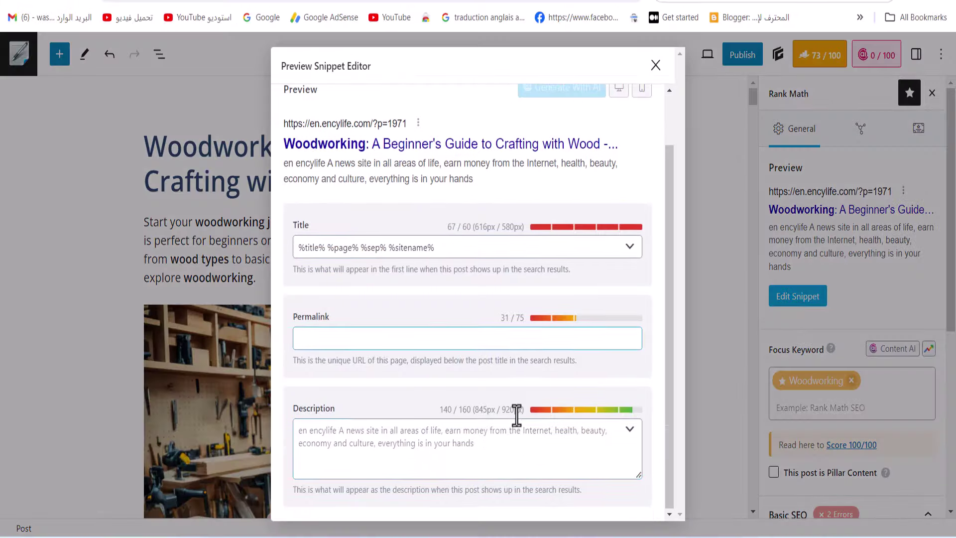
click(352, 422)
right_click(326, 447)
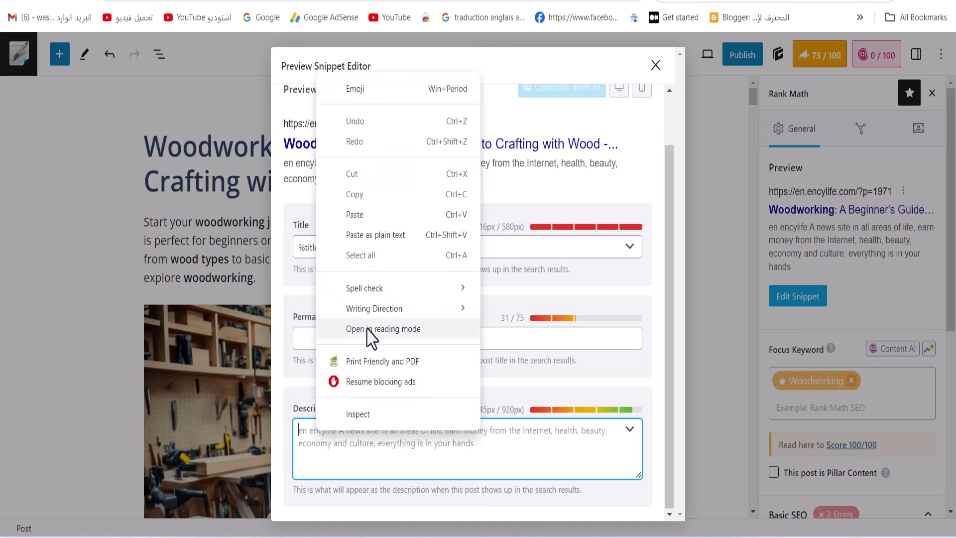
click(365, 217)
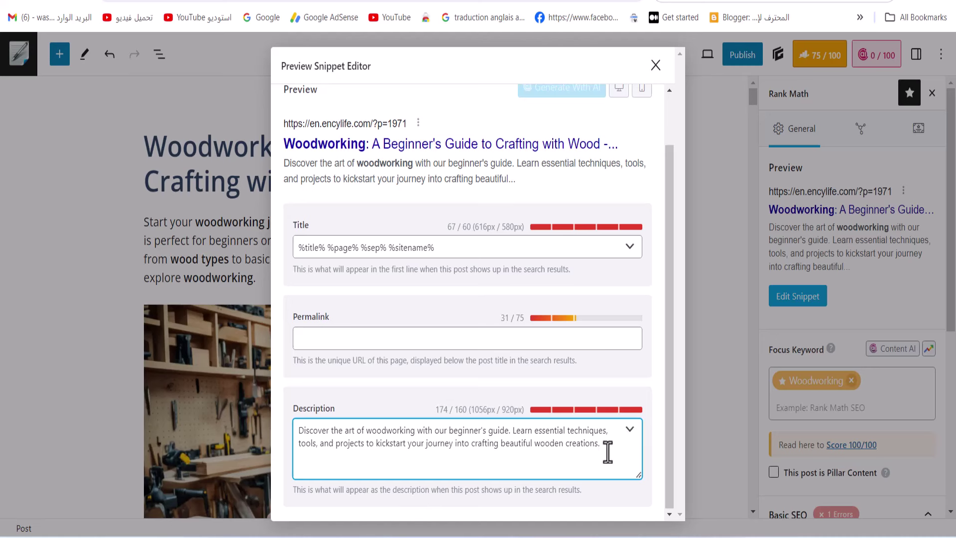
drag(607, 452, 497, 447)
key(BackSpace)
key(BackSpace)
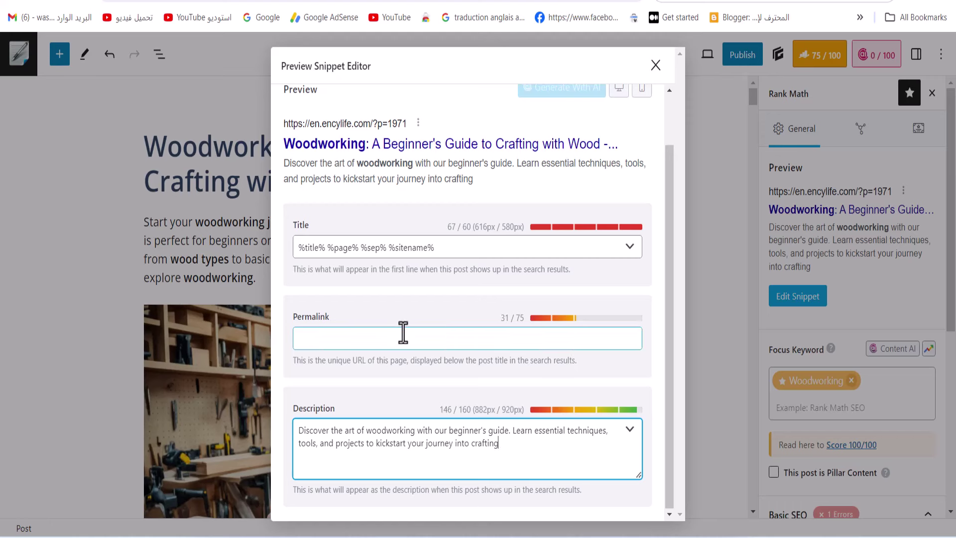
click(61, 140)
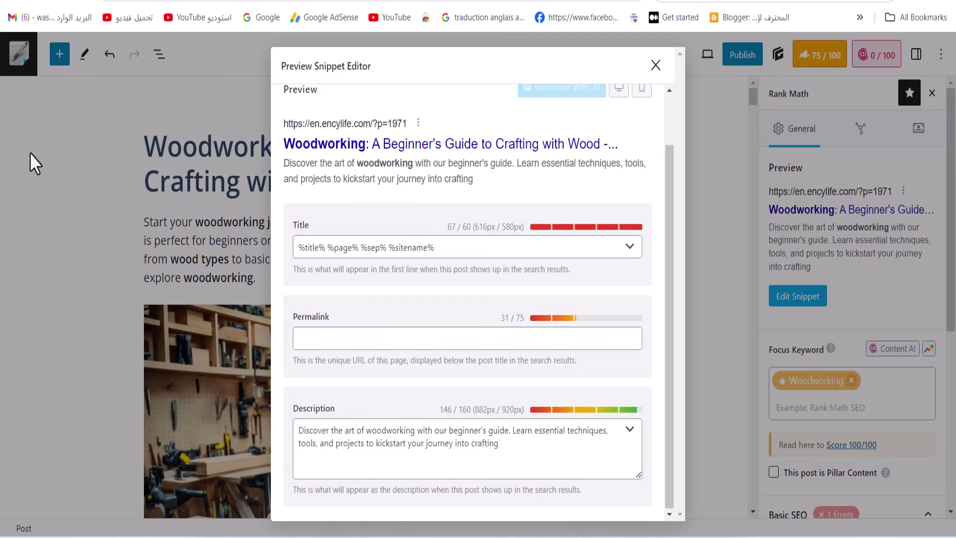
Set the snippet permalink to woodworking
drag(274, 149, 364, 149)
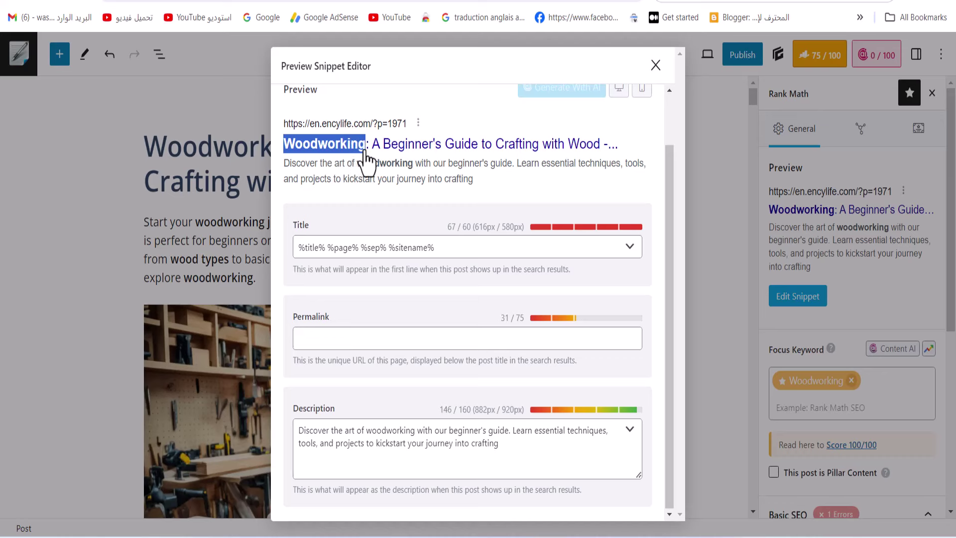
right_click(365, 152)
click(414, 175)
right_click(377, 339)
click(416, 149)
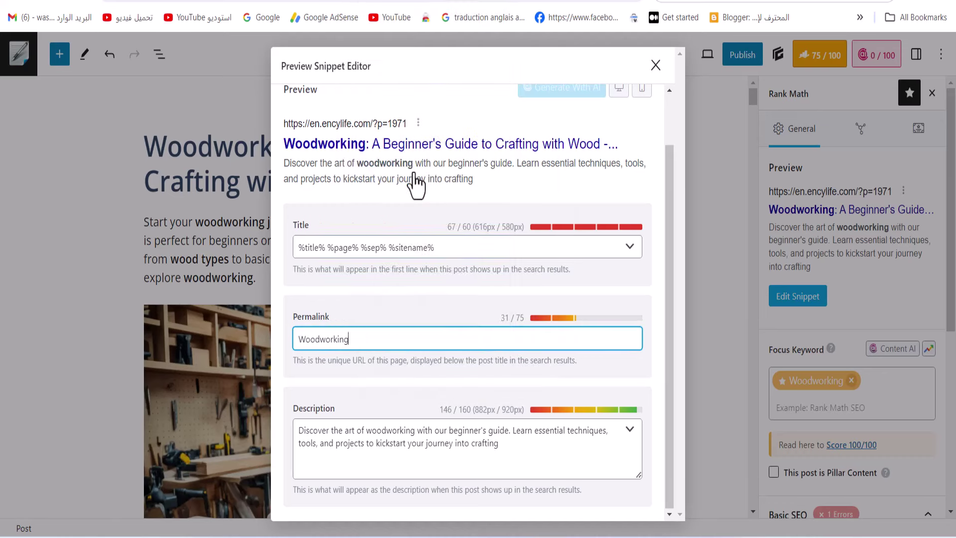
Remove %sitename% and %sep% from the snippet title and close the snippet editor
drag(435, 247, 388, 248)
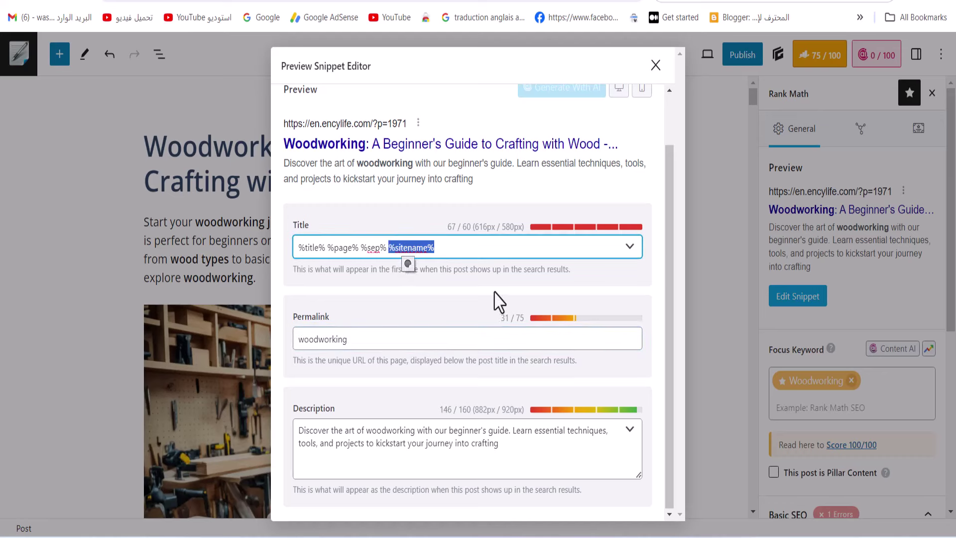
key(BackSpace)
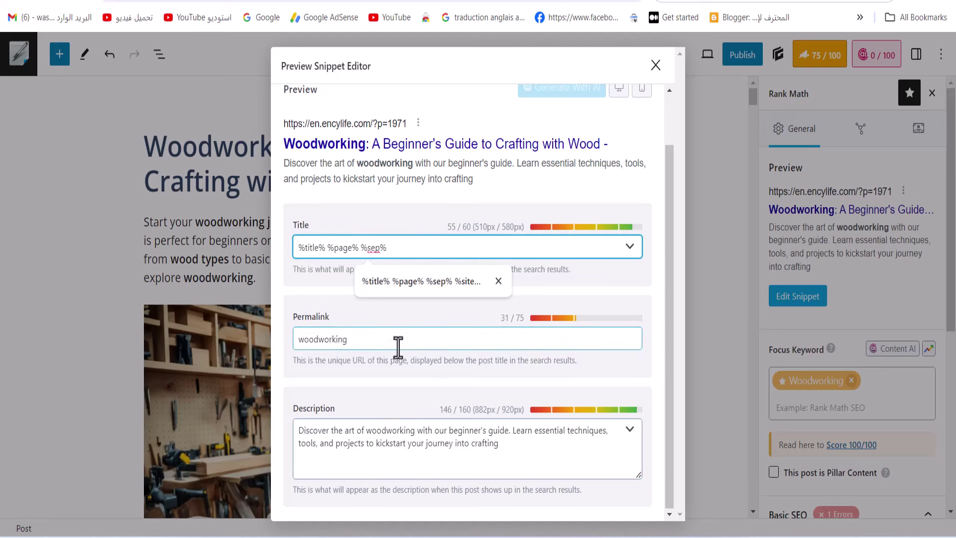
drag(363, 247, 401, 248)
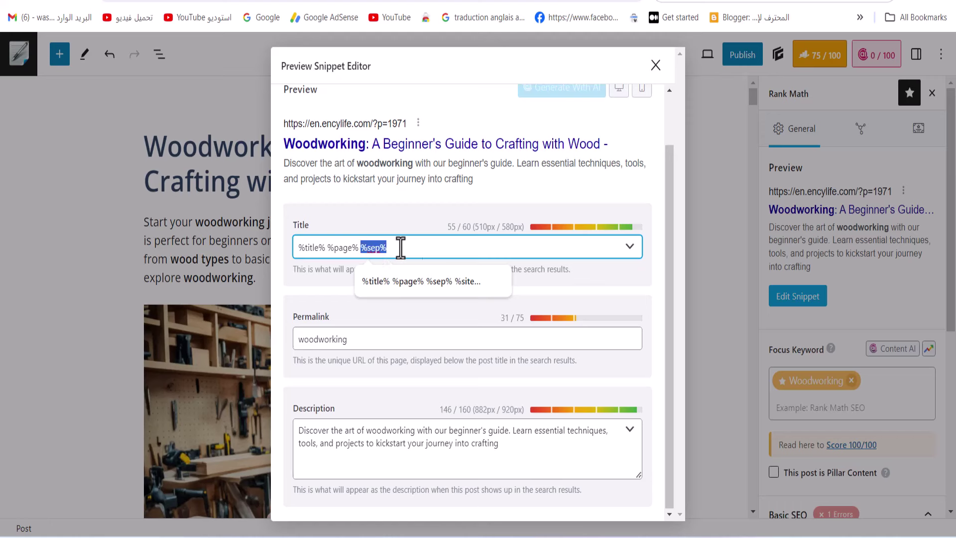
key(BackSpace)
click(655, 65)
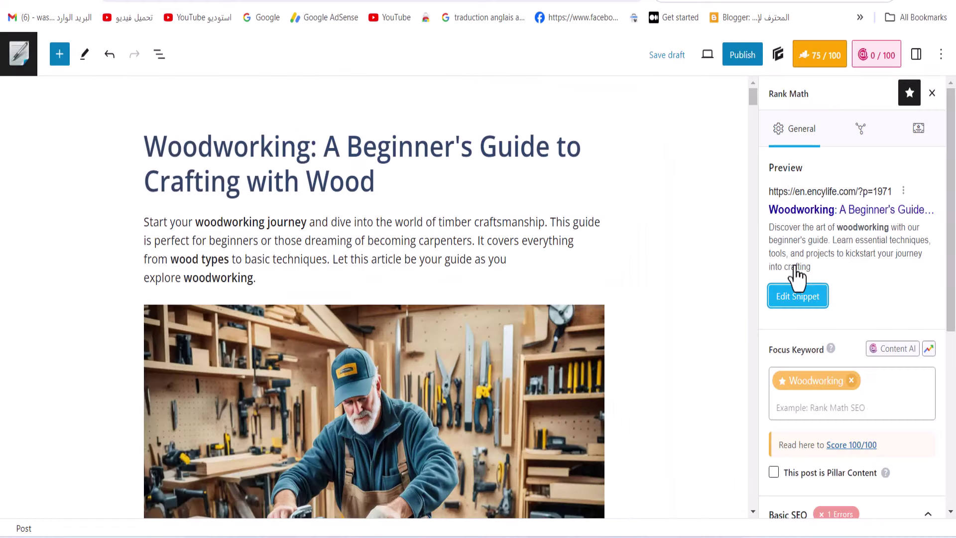
scroll(784, 309, down, 5)
Copy the word 'Woodworking' from the post title
scroll(519, 319, down, 5)
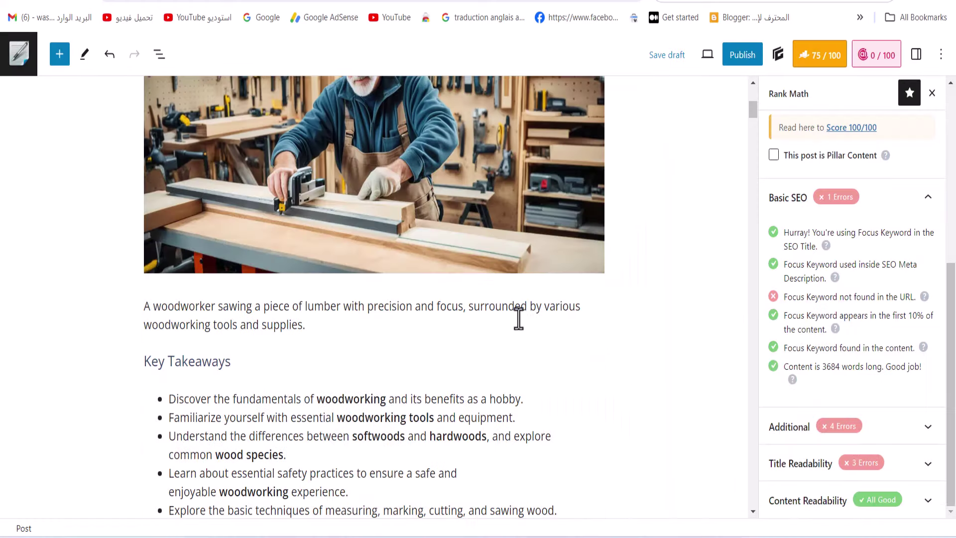
scroll(519, 323, down, 15)
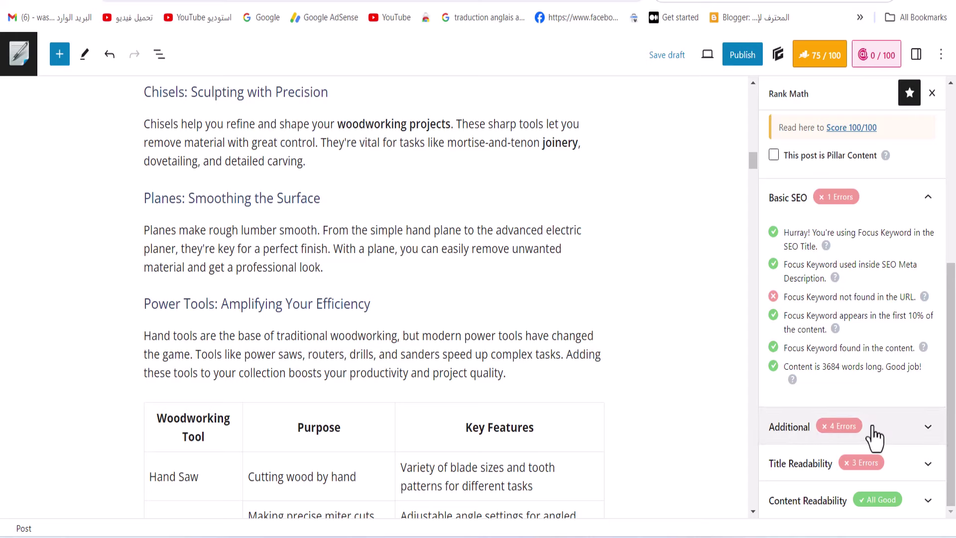
drag(789, 297, 918, 297)
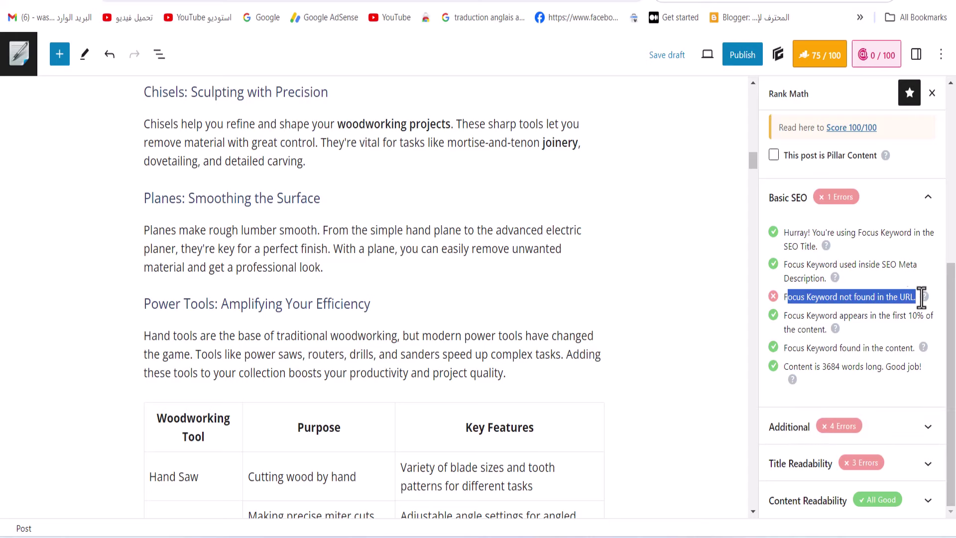
scroll(619, 335, up, 10)
scroll(620, 335, up, 5)
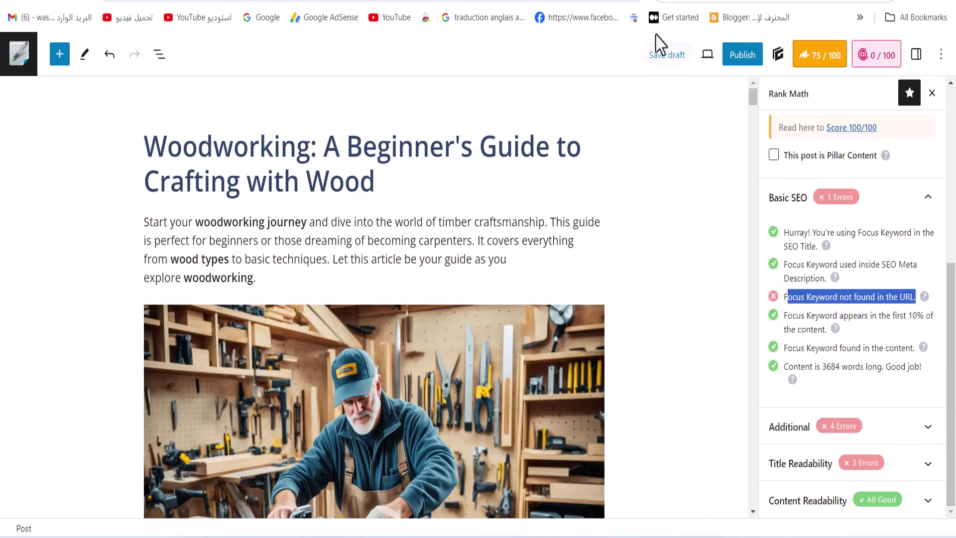
click(149, 149)
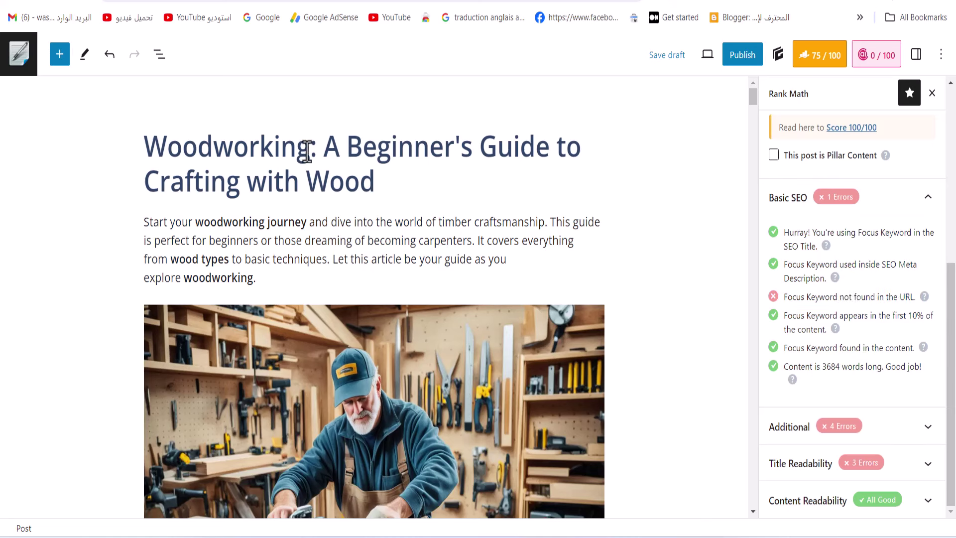
drag(306, 151, 147, 158)
right_click(147, 158)
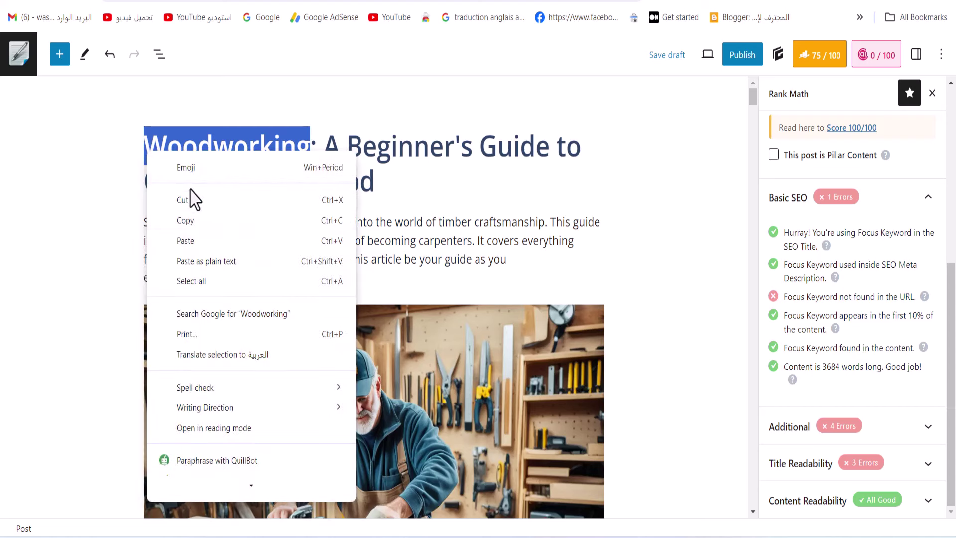
click(209, 229)
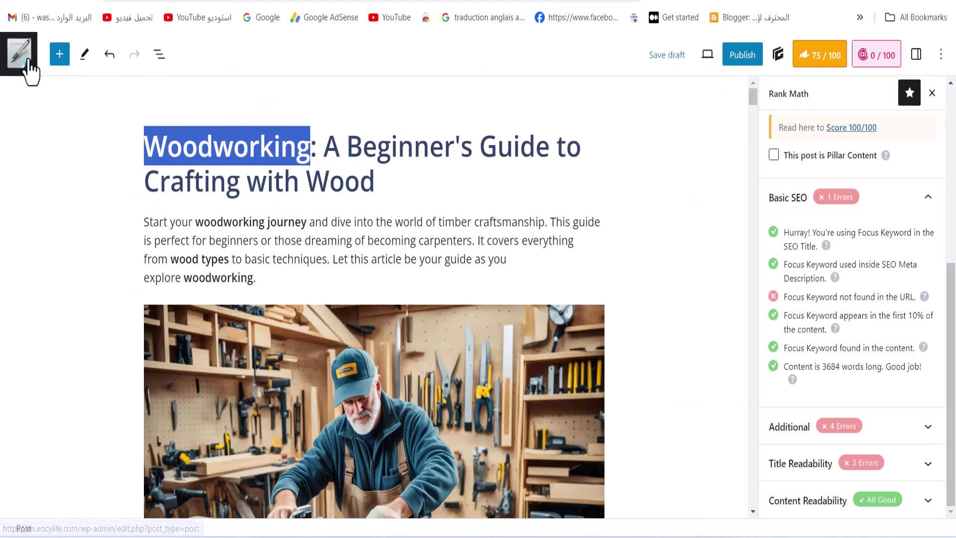
Open the Posts list in a new tab, showing the woodworking draft at the top
right_click(20, 50)
click(59, 63)
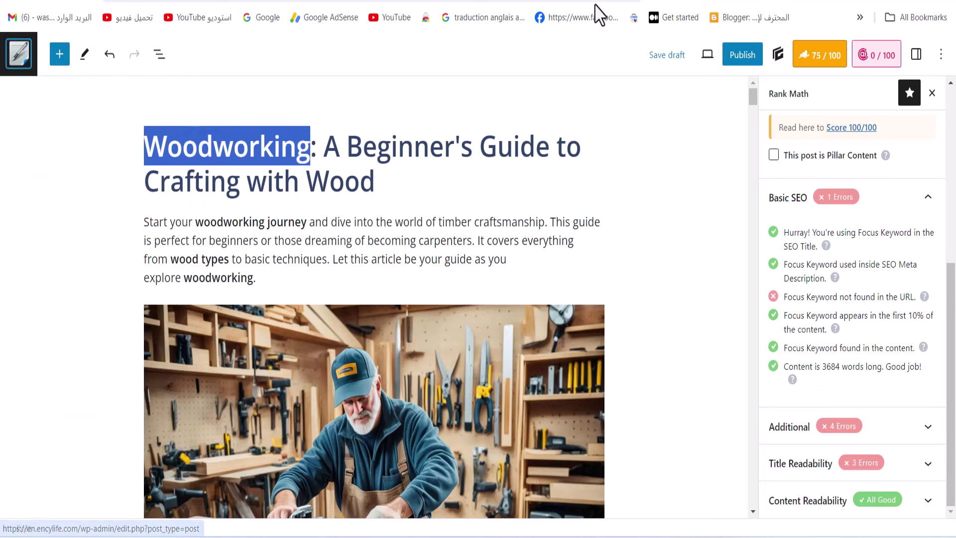
click(599, 6)
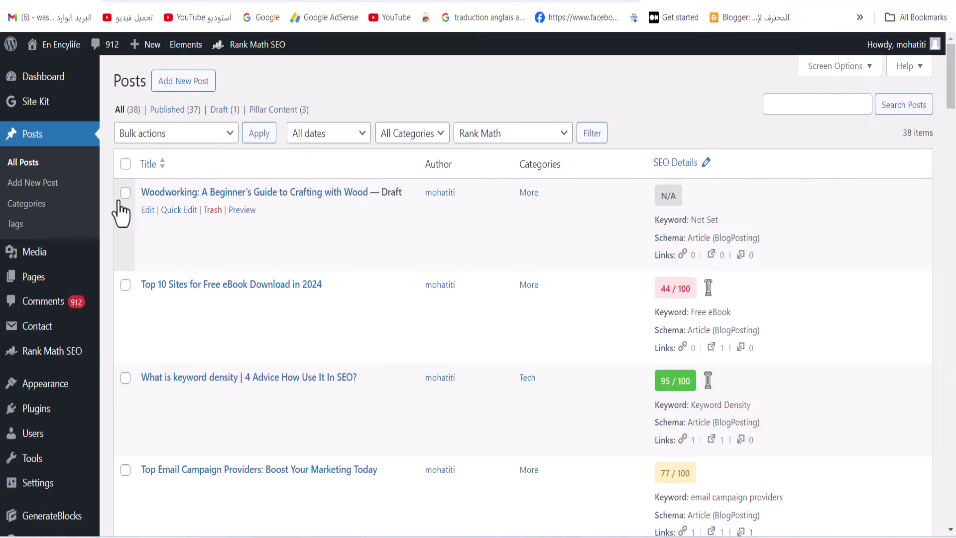
Quick Edit the woodworking post: category More and primary focus keyword Woodworking
click(175, 210)
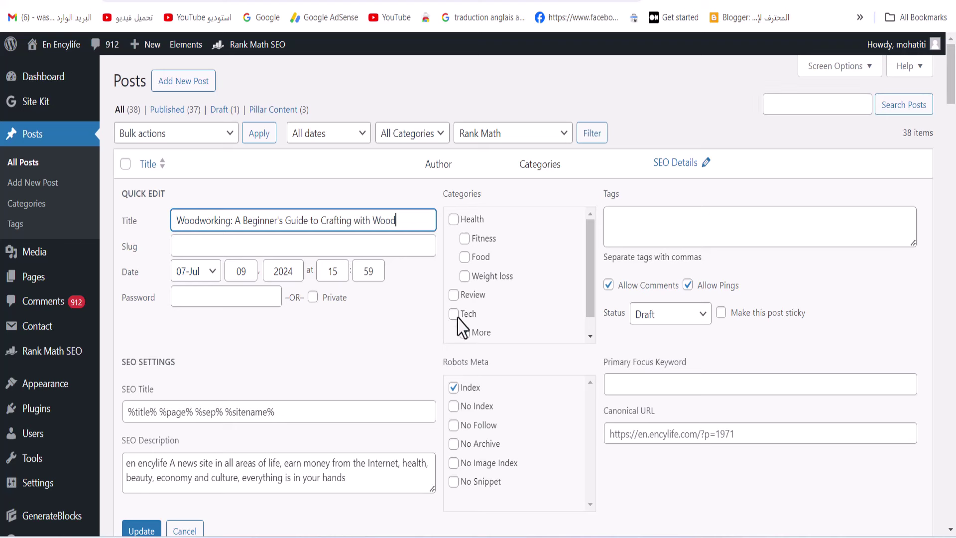
click(639, 385)
right_click(637, 386)
click(699, 170)
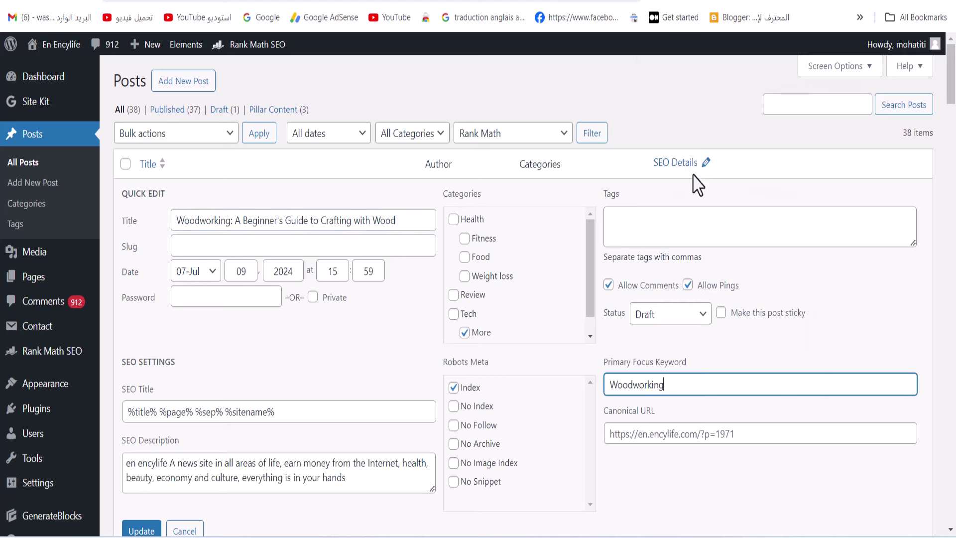
click(753, 435)
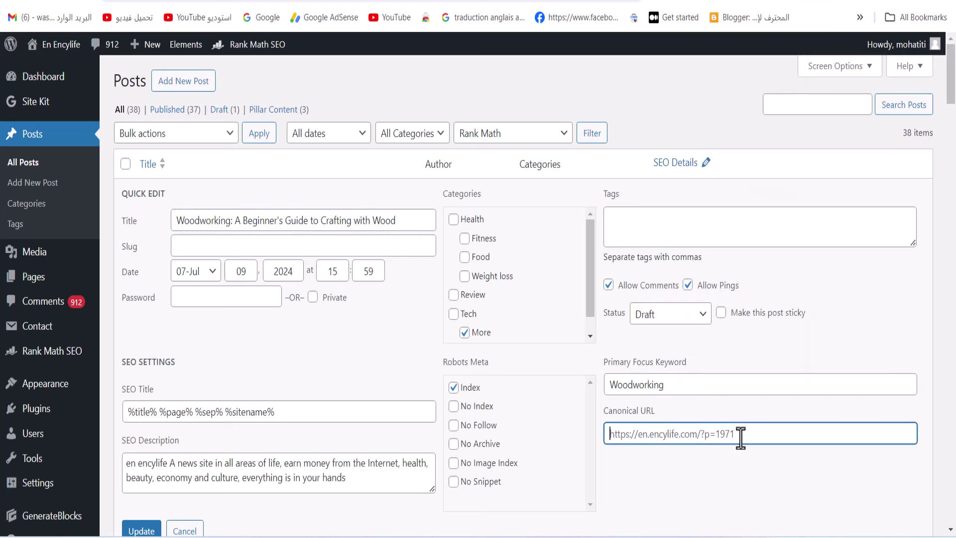
right_click(693, 435)
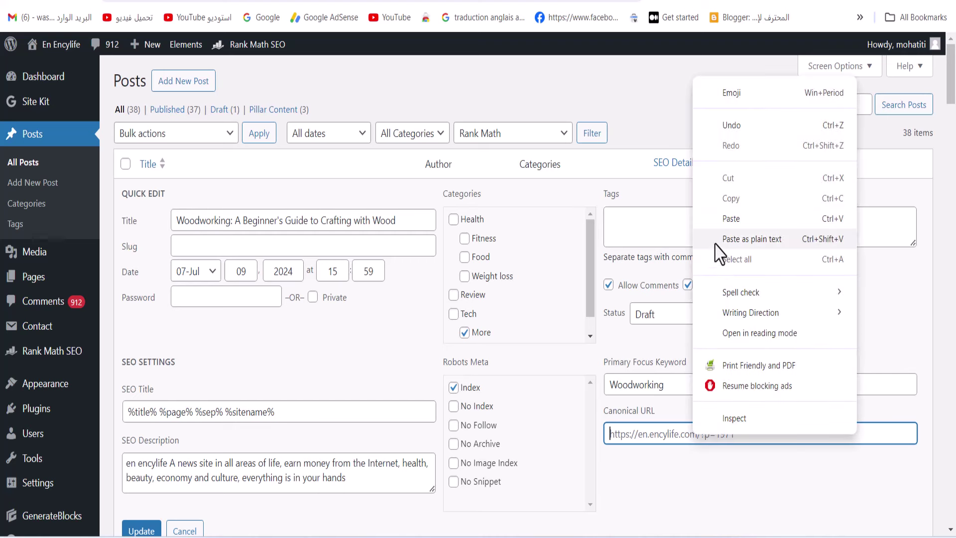
click(722, 219)
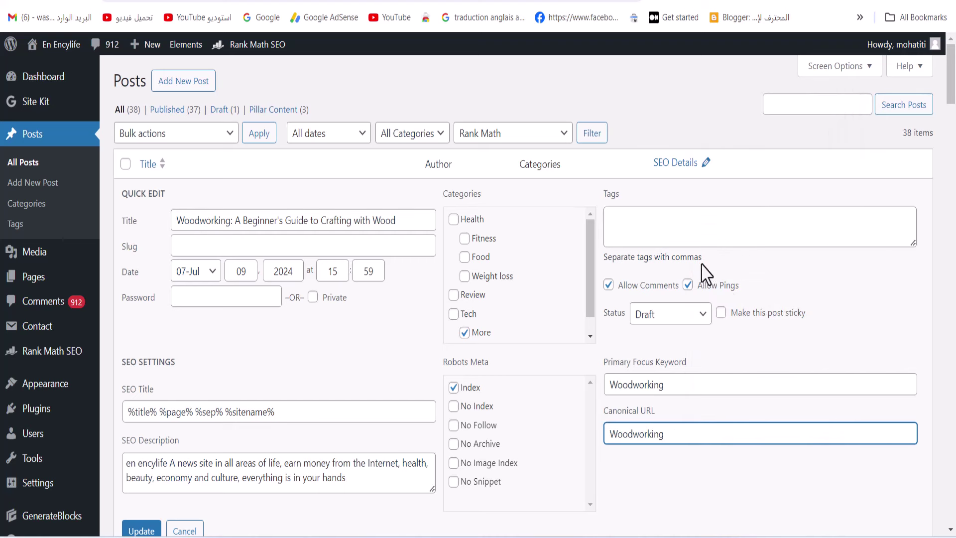
click(182, 2)
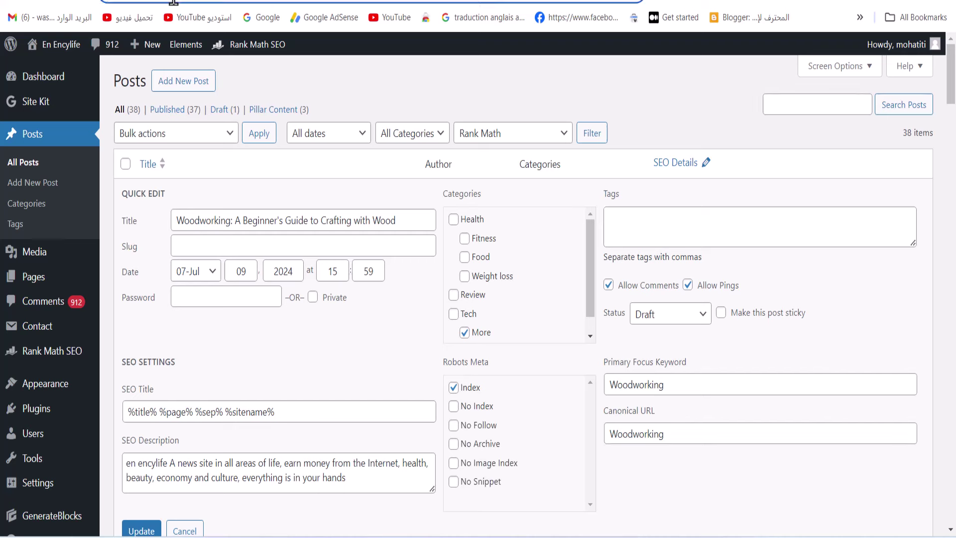
right_click(164, 2)
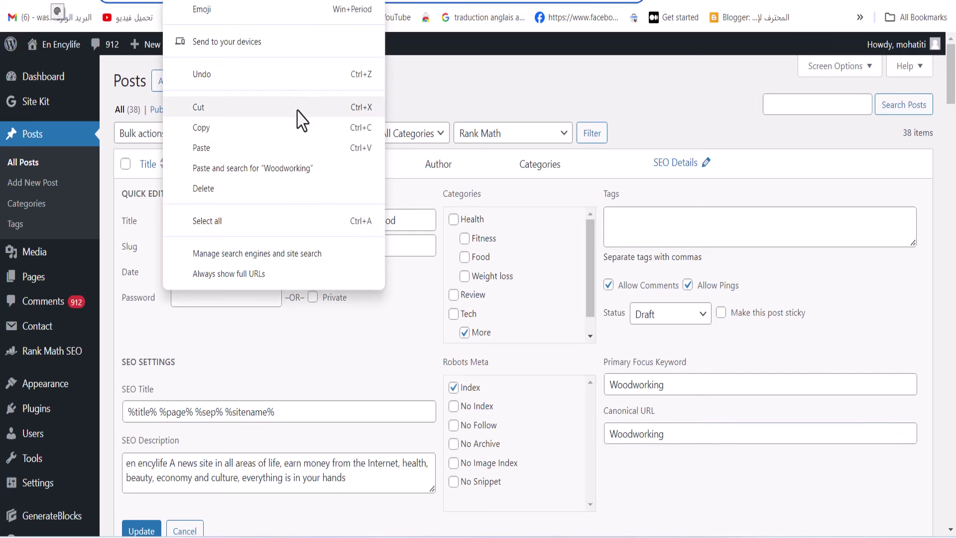
click(299, 127)
click(611, 434)
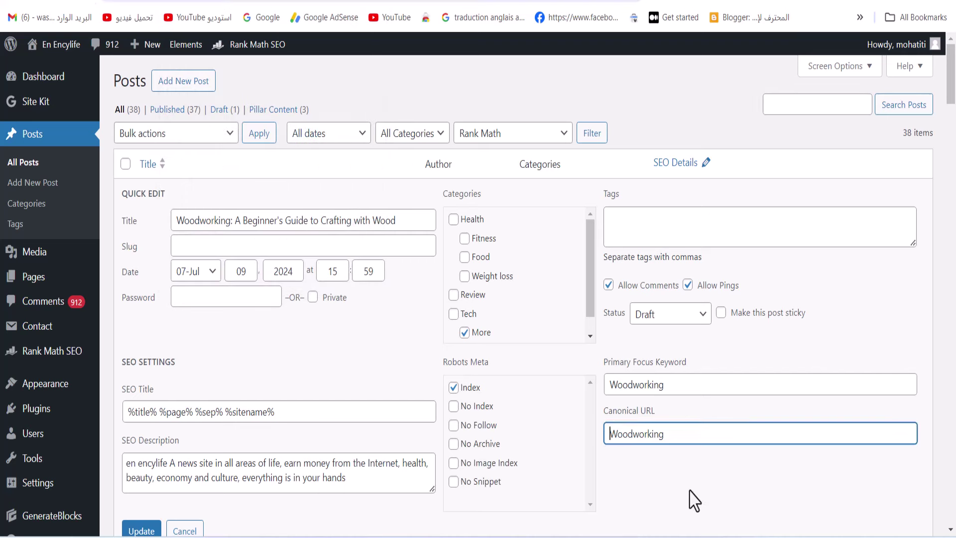
key(ctrl+v)
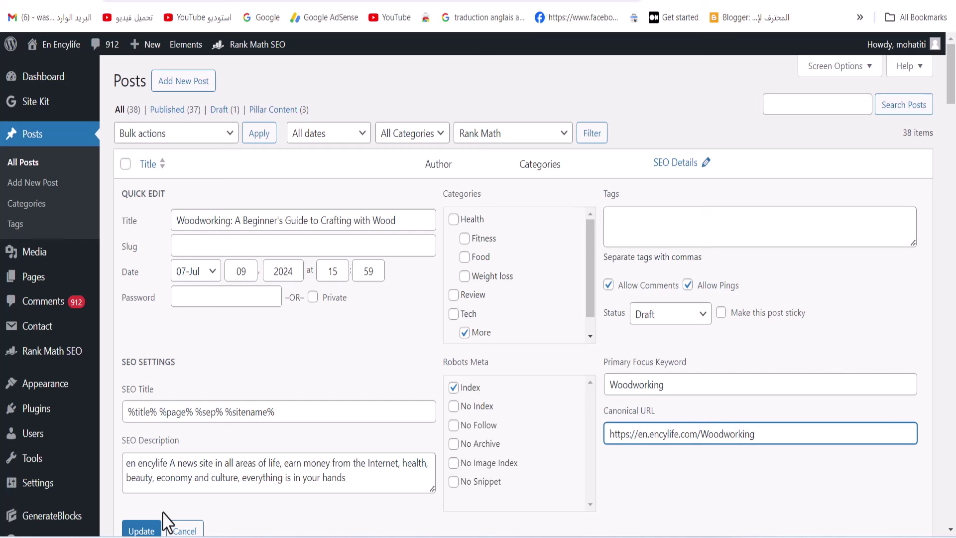
Replace the SEO description with the generated meta description from SEOWriting.ai
drag(364, 484, 127, 466)
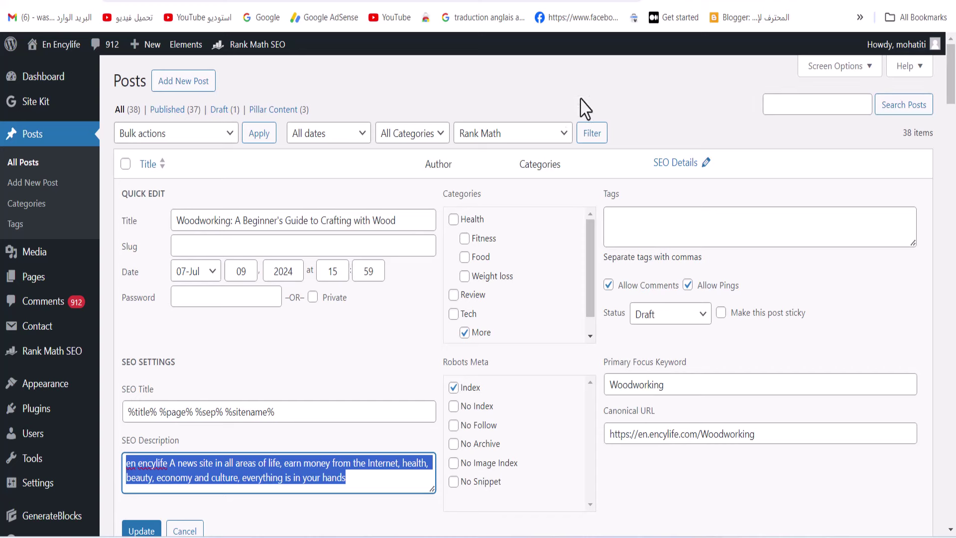
mouse_move(506, 536)
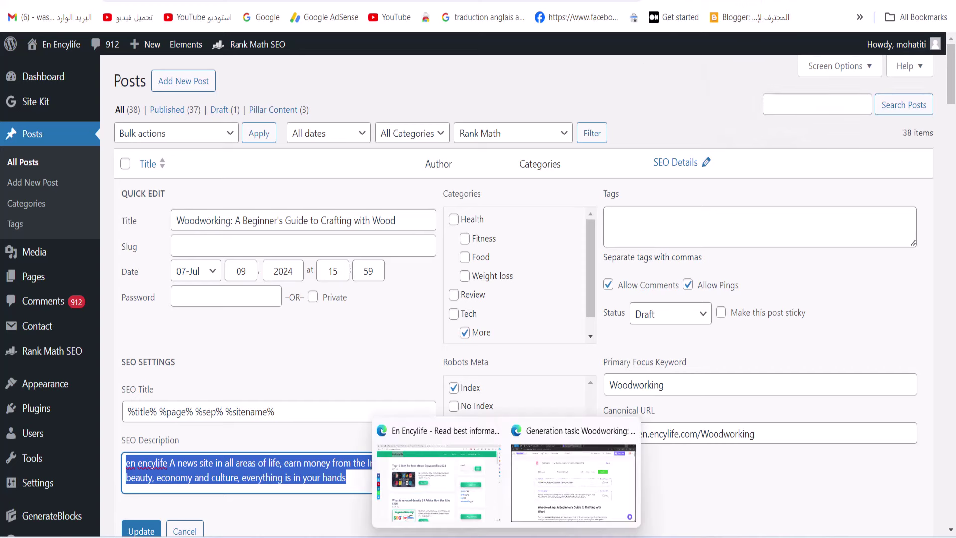
click(544, 500)
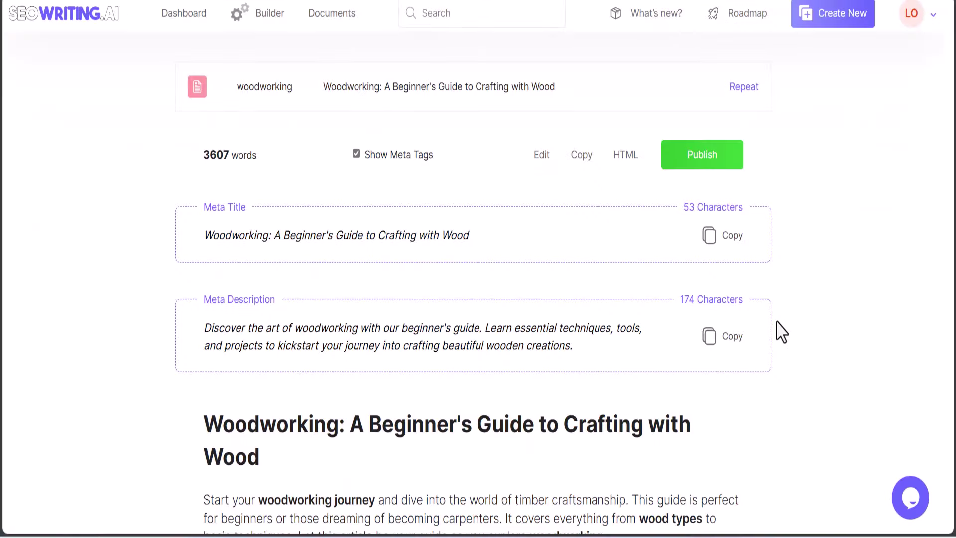
click(728, 336)
key(alt+Tab)
right_click(198, 464)
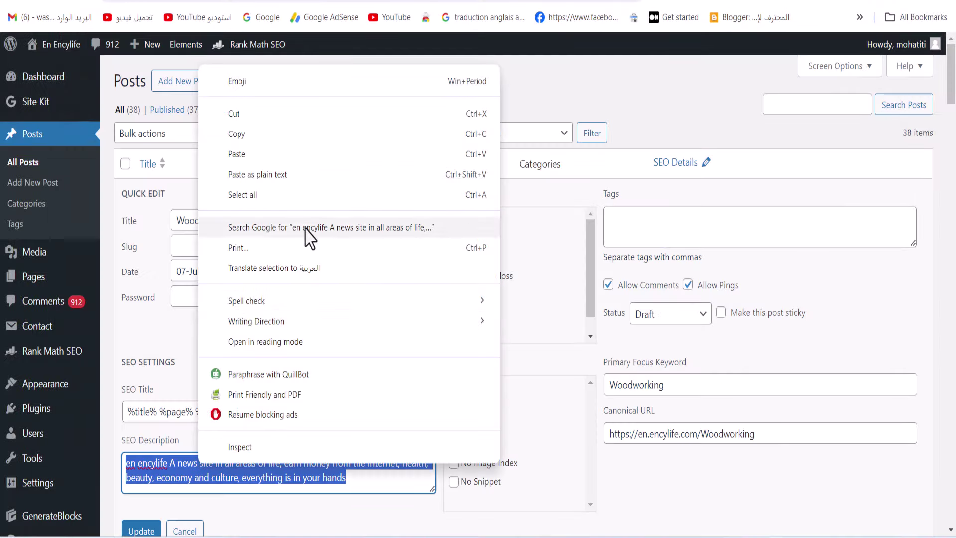
click(259, 149)
Trim the SEO title to %title% %page% by deleting %sep% %sitename%
drag(298, 416, 195, 413)
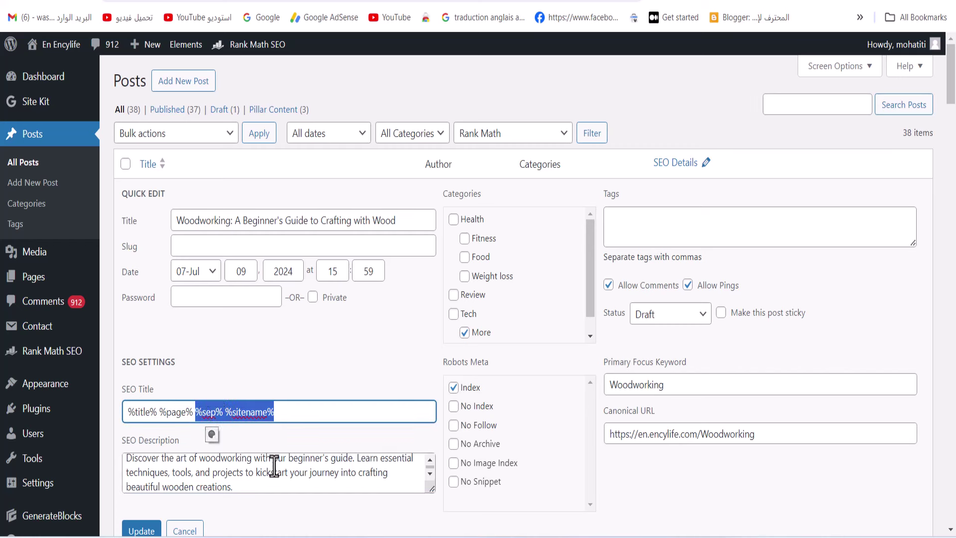
key(BackSpace)
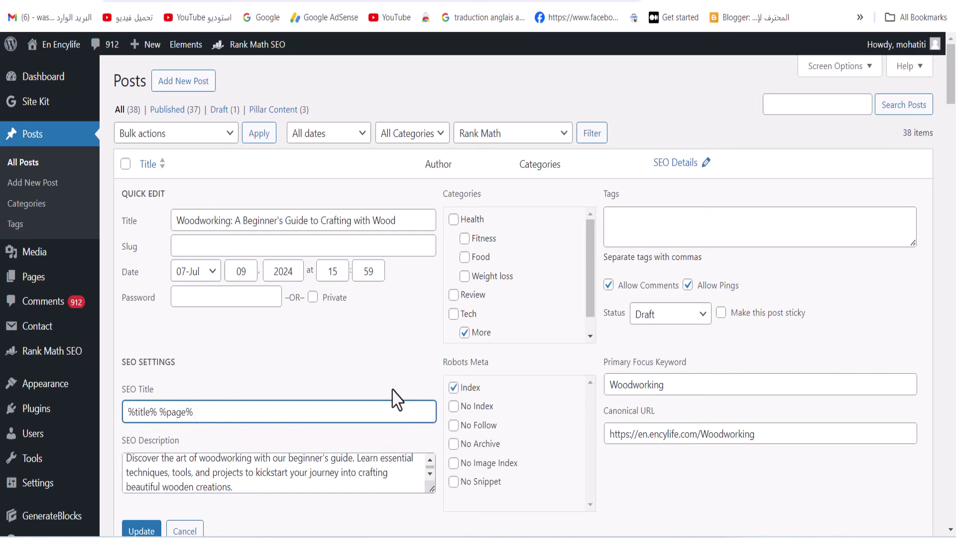
scroll(332, 327, down, 6)
scroll(587, 385, up, 6)
Tag the post Woodworking, save the Quick Edit, and open the post in the editor
drag(680, 386, 596, 390)
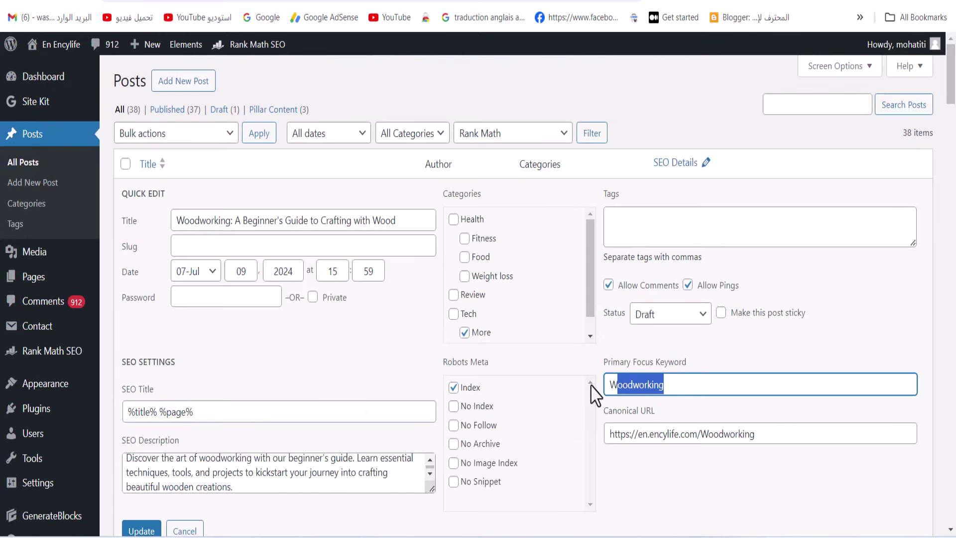
right_click(655, 387)
click(693, 60)
right_click(628, 217)
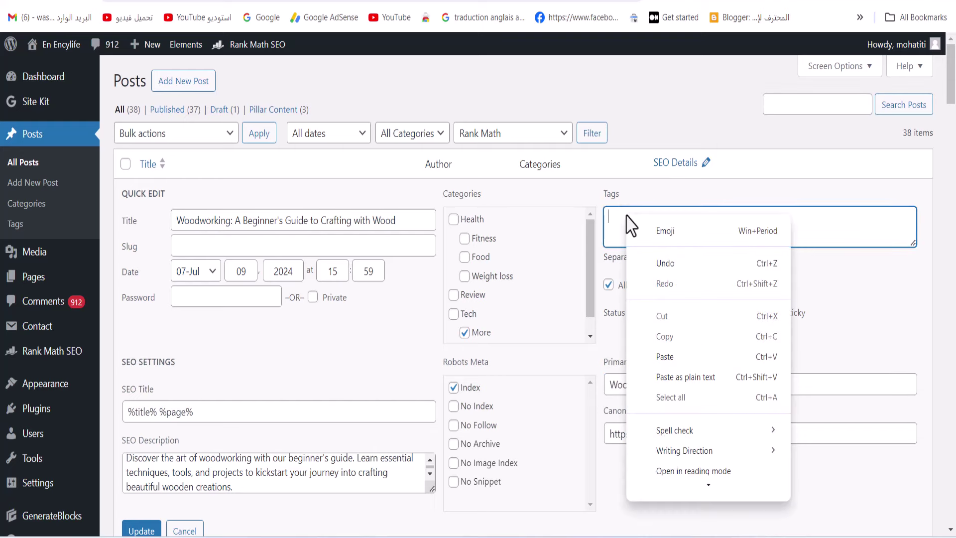
click(688, 359)
click(137, 530)
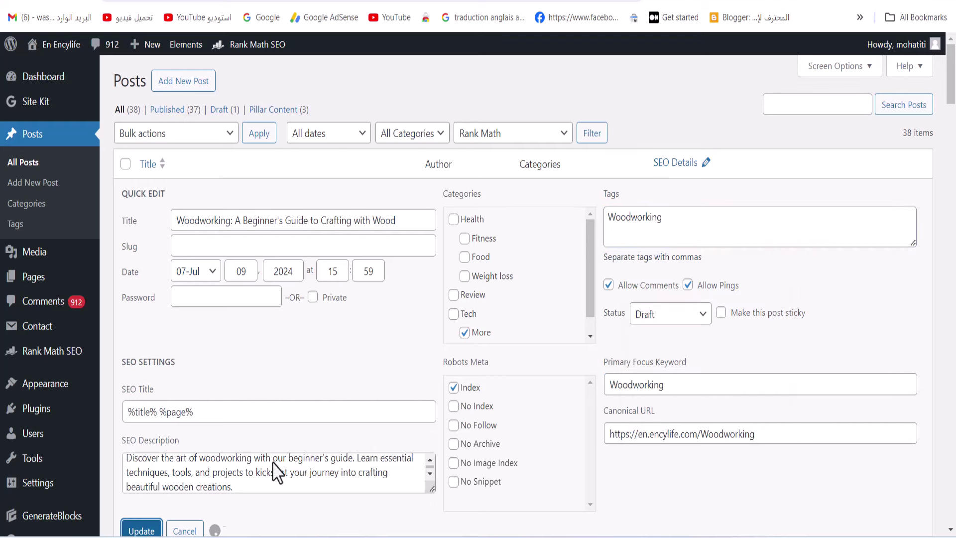
click(178, 208)
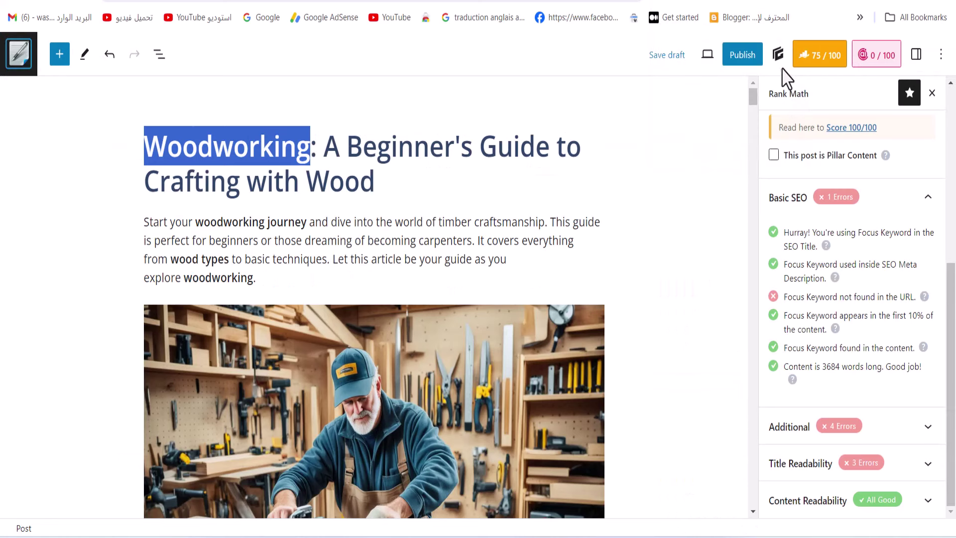
Publish the woodworking guide and expand Rank Math's Additional checks
click(743, 59)
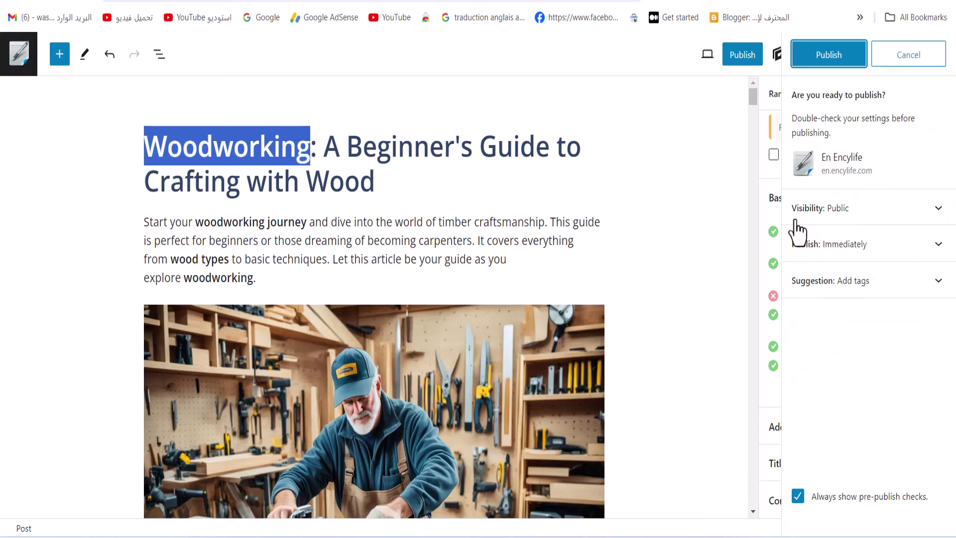
click(834, 56)
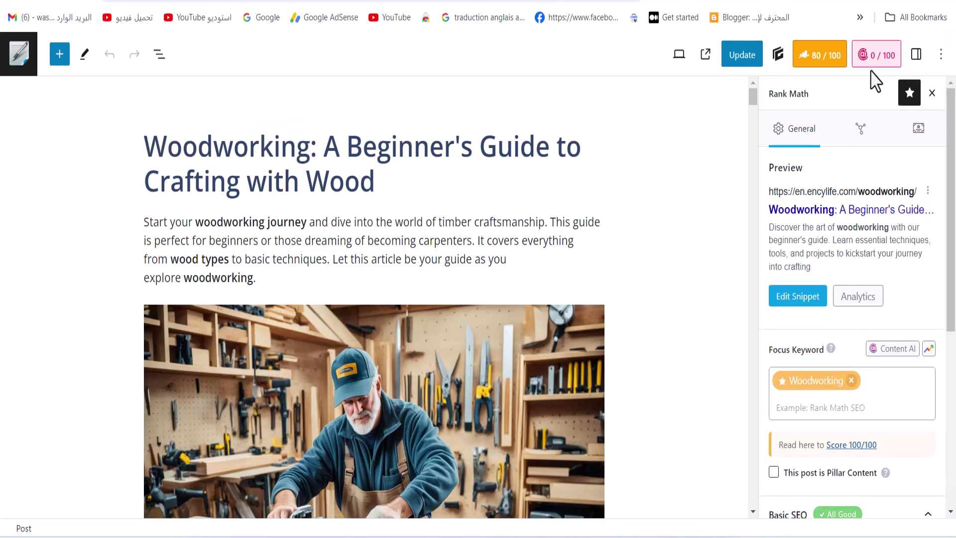
scroll(852, 272, down, 5)
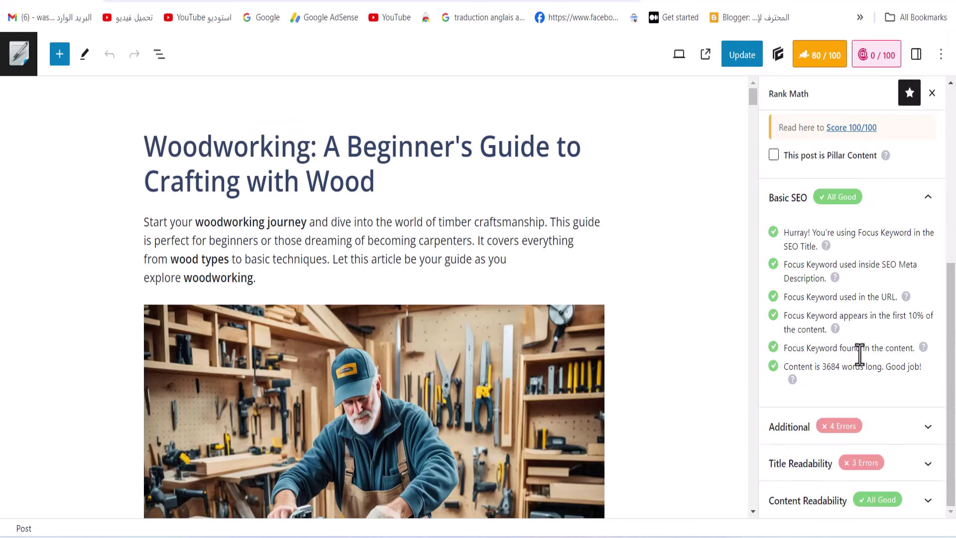
click(914, 428)
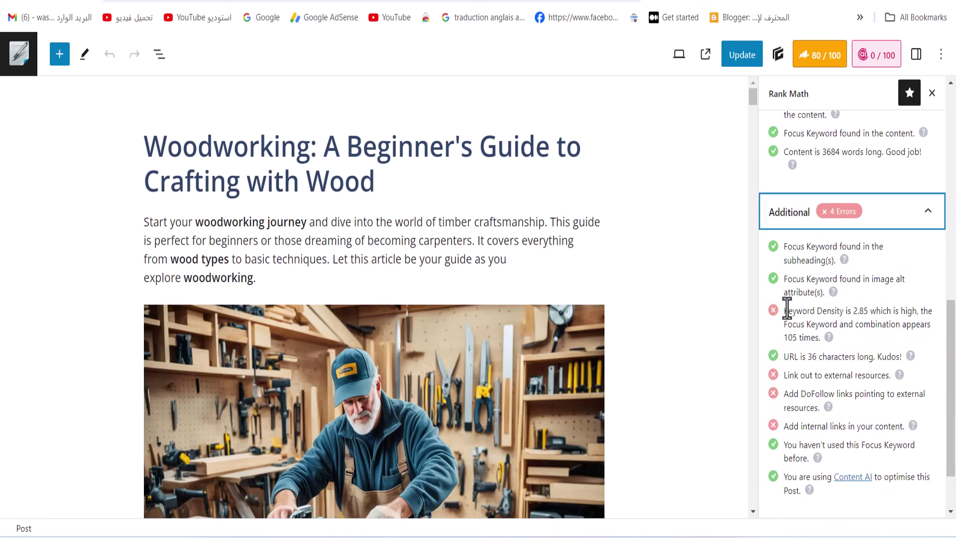
Translate the keyword density warning into Arabic and look over the external links warning
drag(786, 307, 845, 340)
triple_click(845, 338)
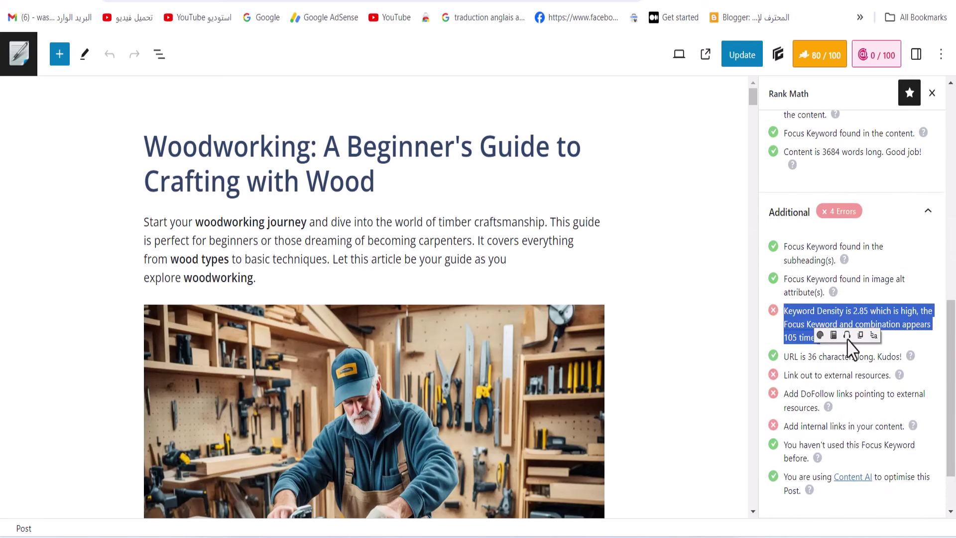
mouse_move(821, 341)
click(822, 335)
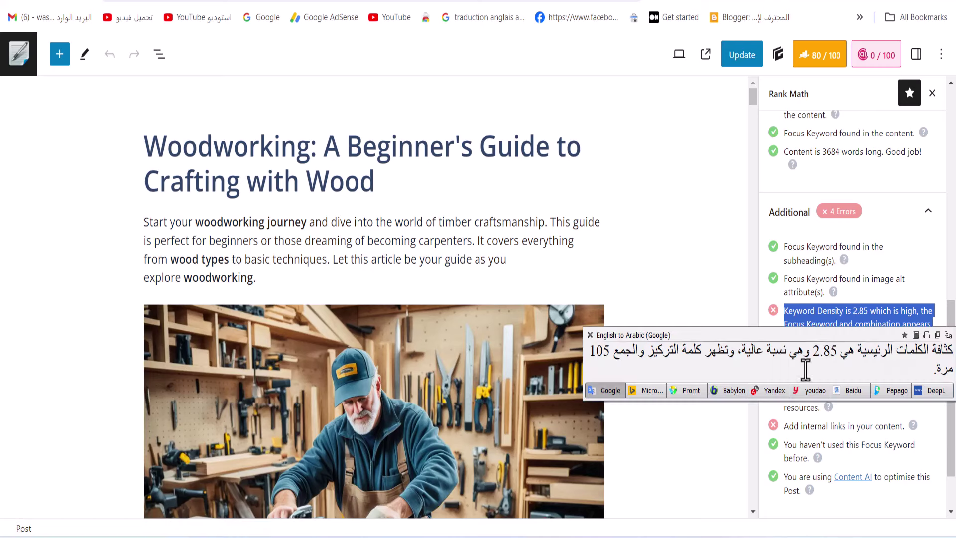
click(589, 335)
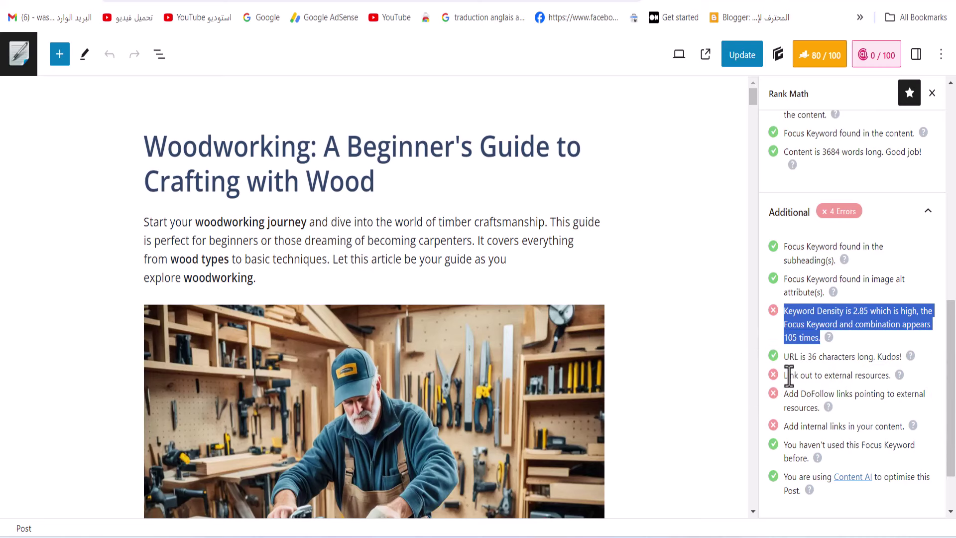
drag(790, 375, 893, 376)
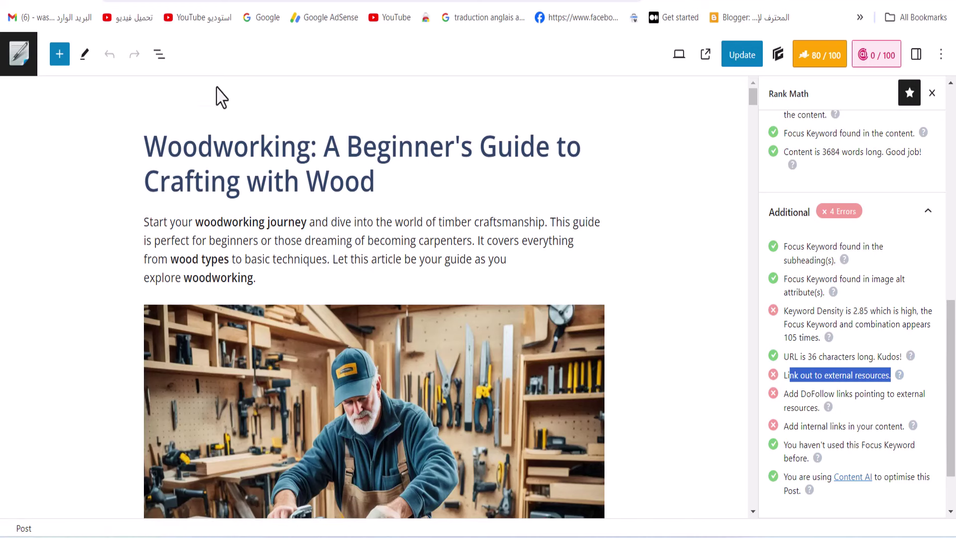
click(136, 154)
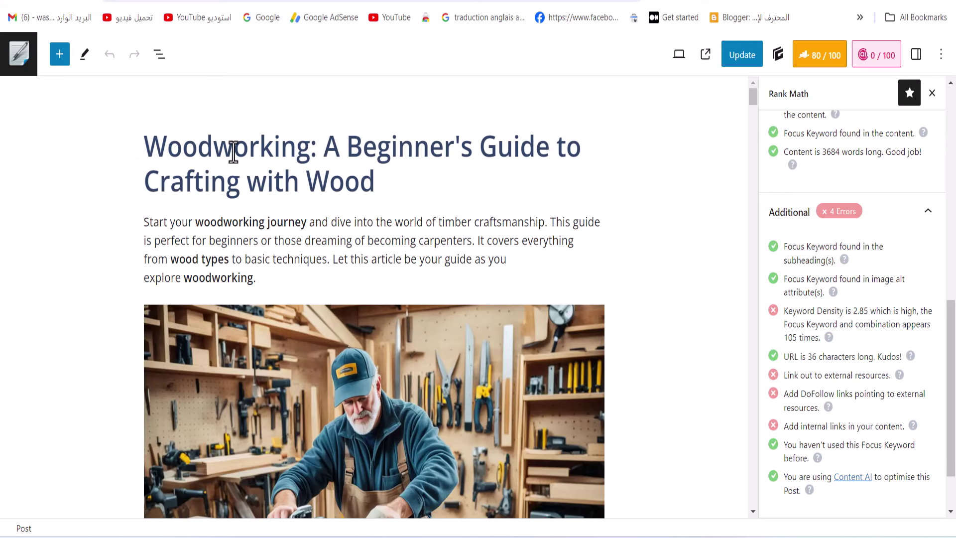
Undo the accidental Woodworking heading, then copy the word Woodworking from the title
double_click(298, 150)
mouse_move(299, 149)
mouse_down()
mouse_move(286, 179)
mouse_move(314, 181)
mouse_move(303, 157)
mouse_up()
right_click(303, 155)
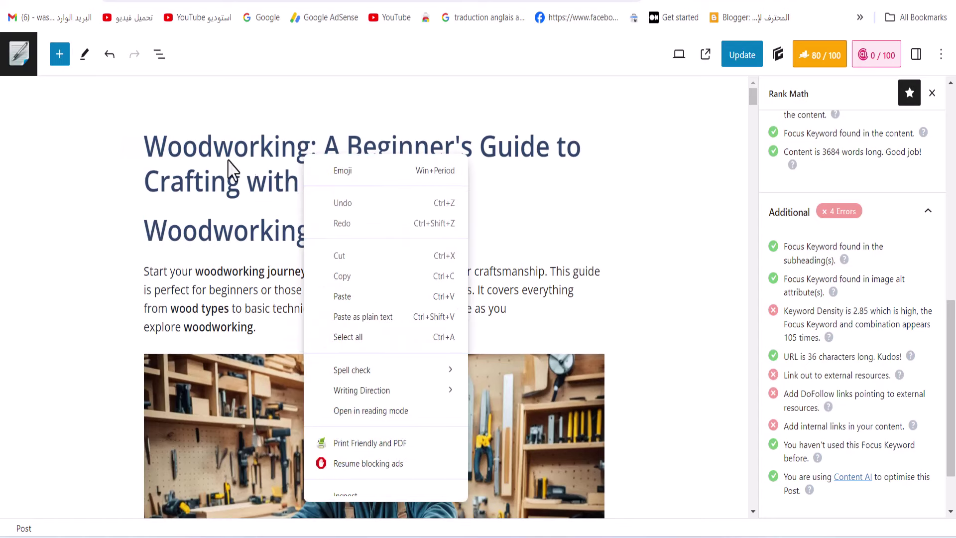
click(110, 54)
click(110, 54)
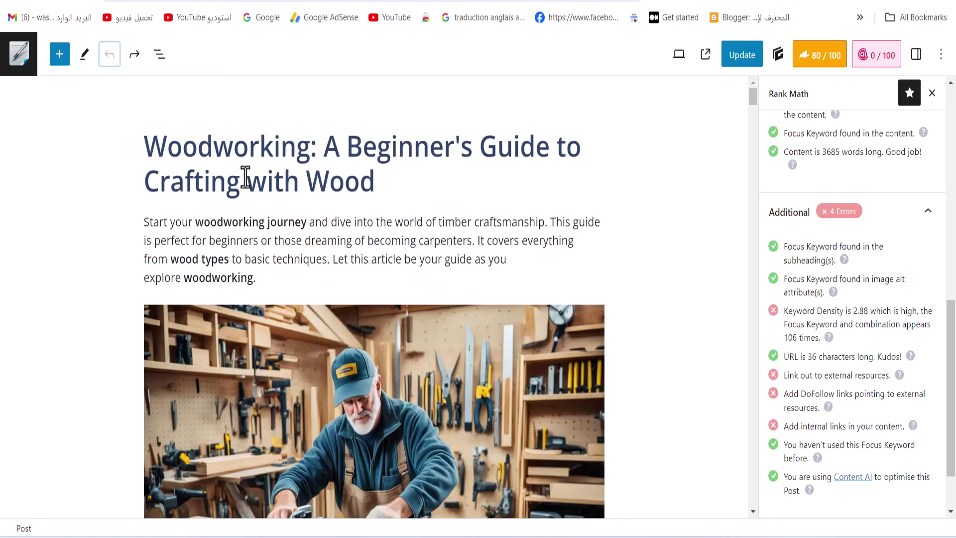
double_click(220, 154)
right_click(223, 155)
click(405, 220)
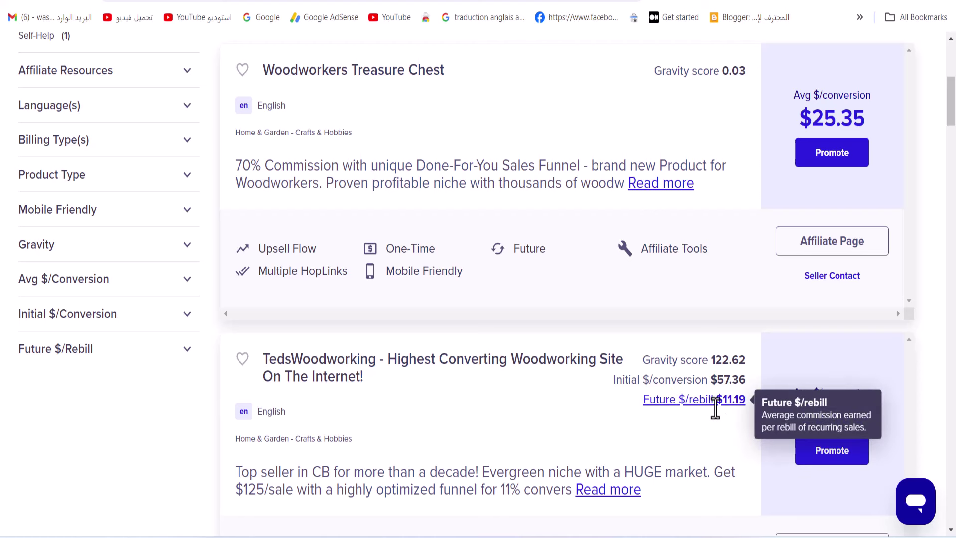
Open the TedsWoodworking tracking link form and keep Link Type as HopLink
click(824, 450)
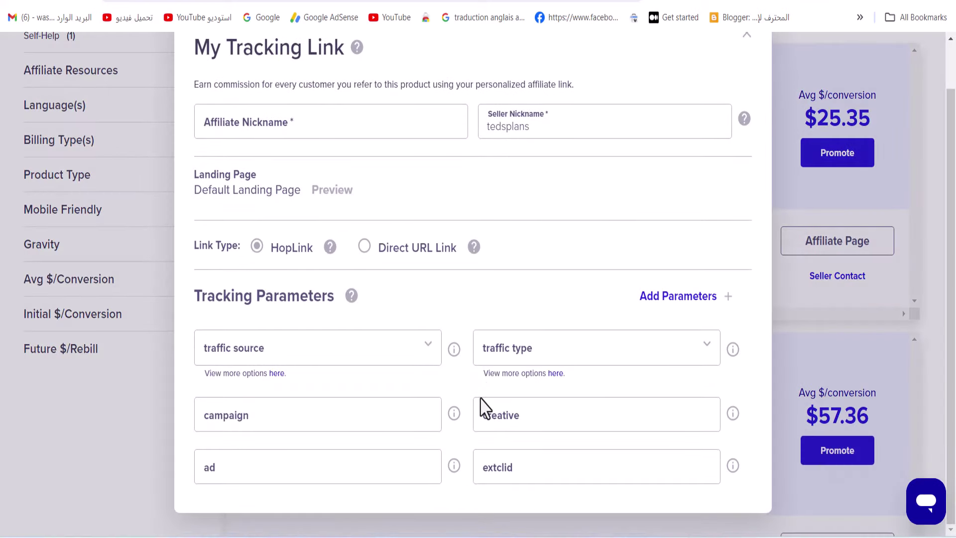
click(375, 251)
click(409, 347)
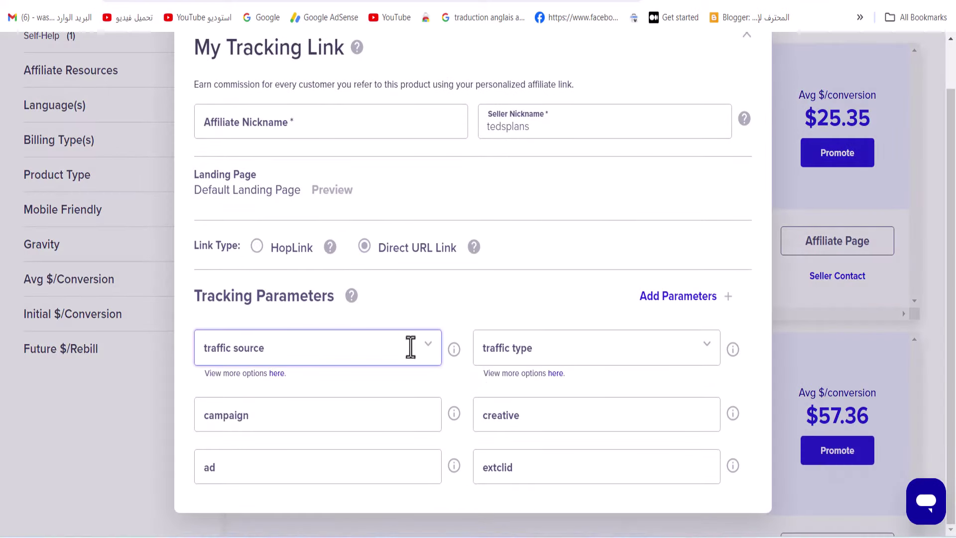
click(258, 297)
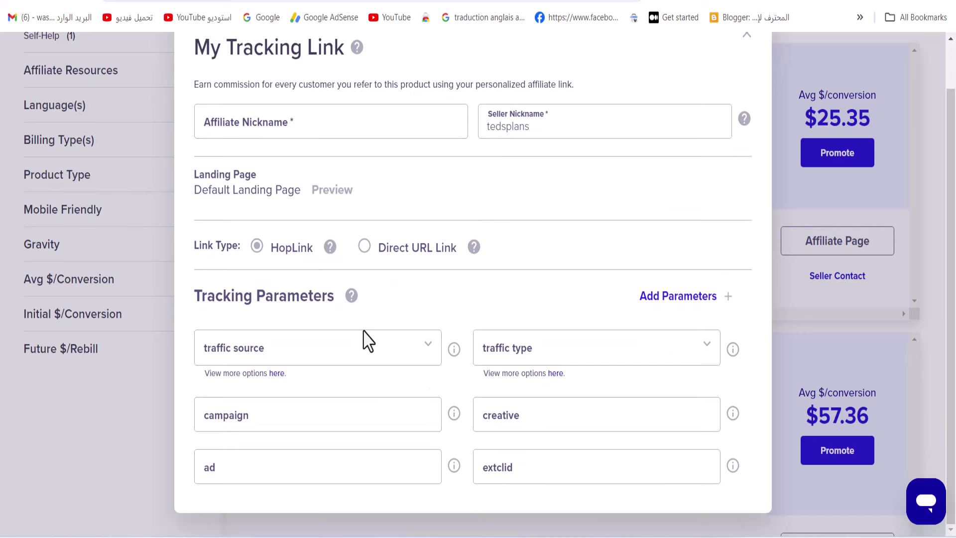
click(350, 186)
click(529, 181)
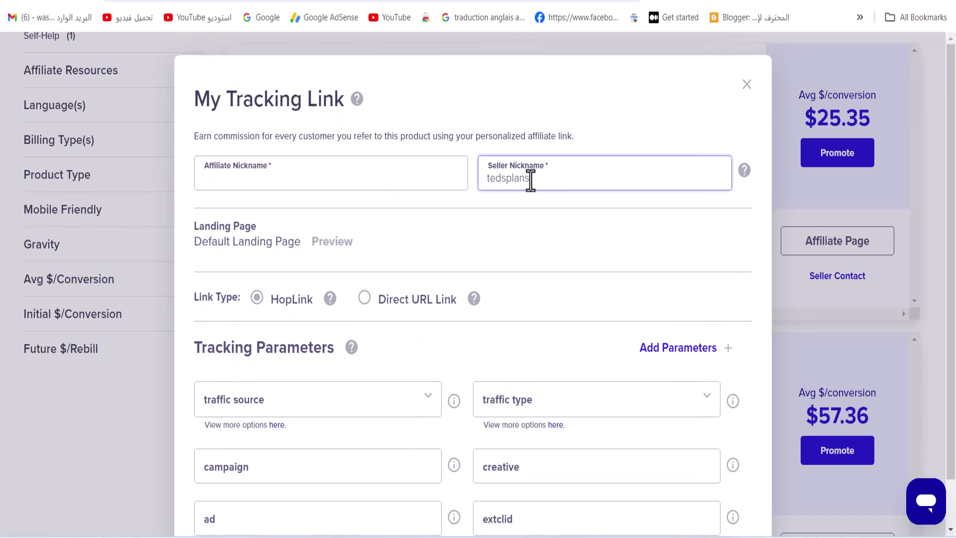
click(443, 186)
click(543, 177)
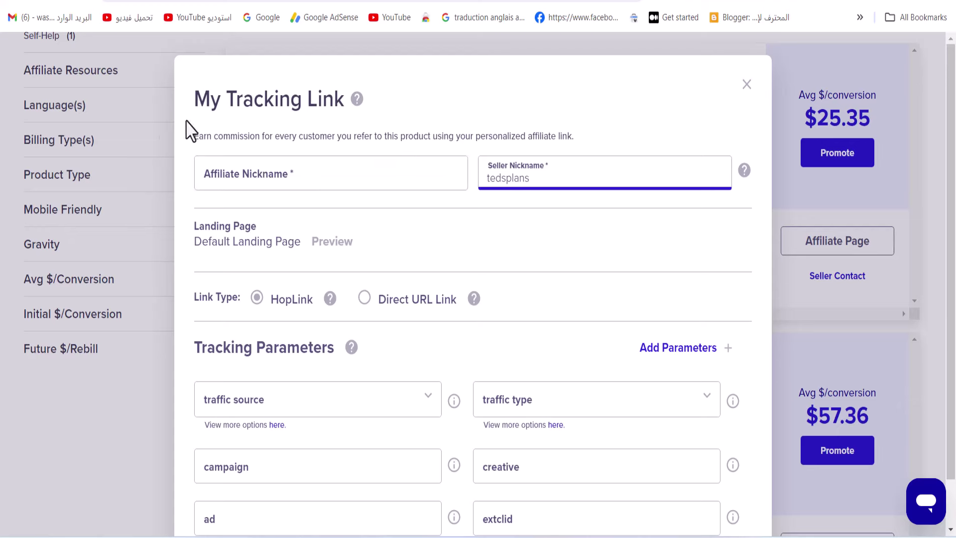
click(155, 77)
Copy the generated encrypted HopLink under My Link
scroll(378, 80, down, 4)
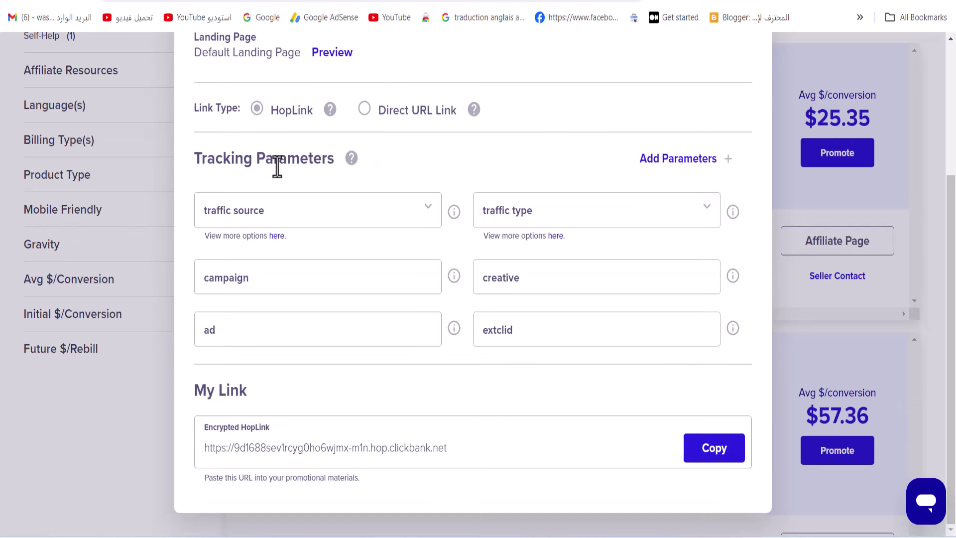
scroll(299, 248, up, 4)
scroll(448, 299, down, 4)
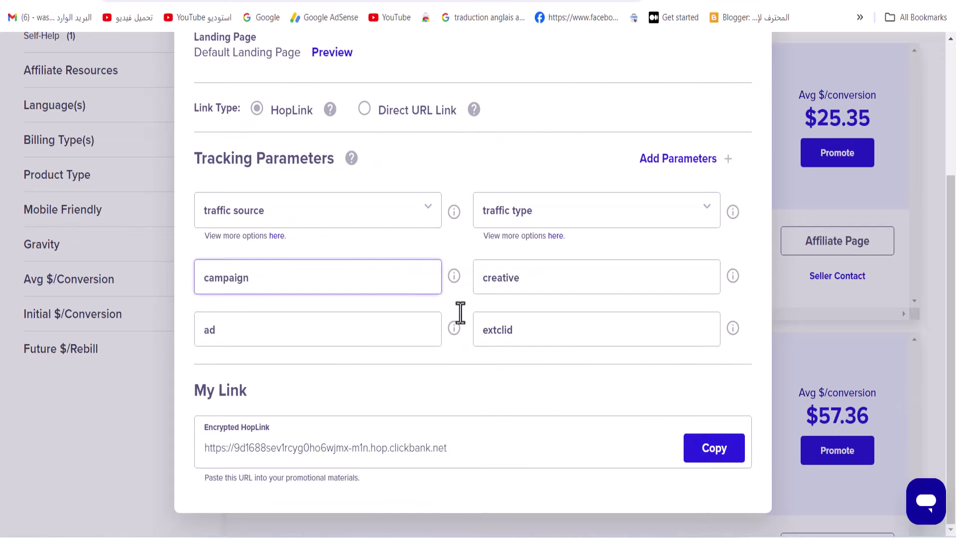
click(718, 458)
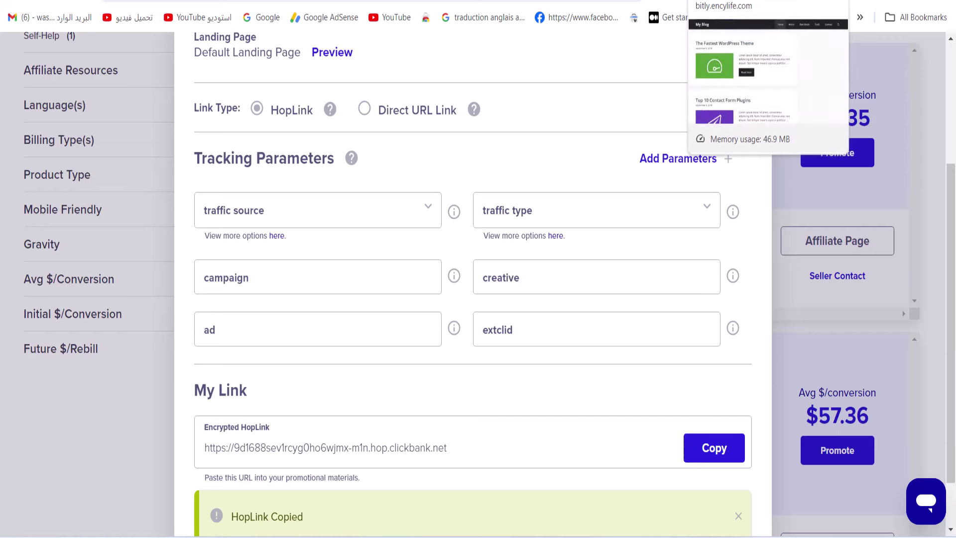
Return to the post editor and search the page for Woodworking occurrences
click(632, 3)
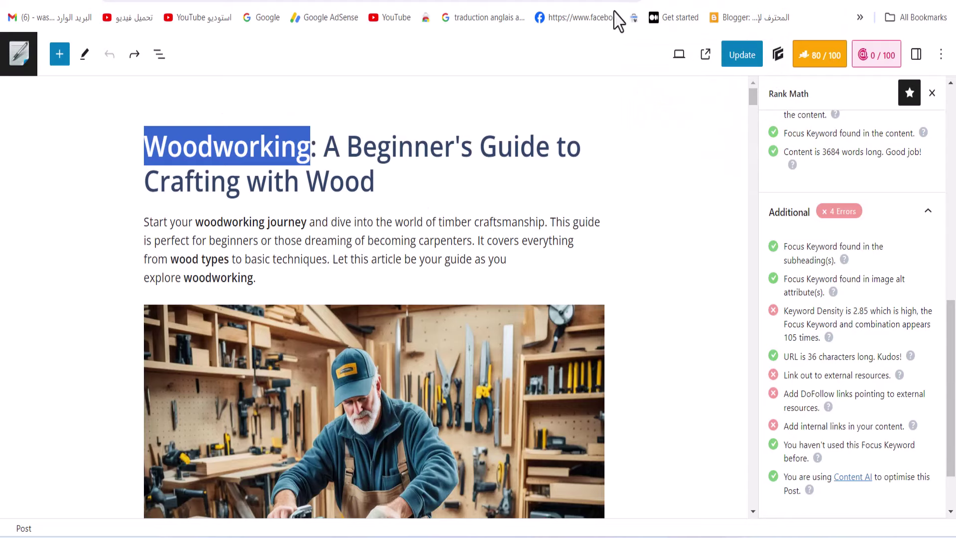
scroll(348, 299, down, 5)
scroll(348, 306, up, 5)
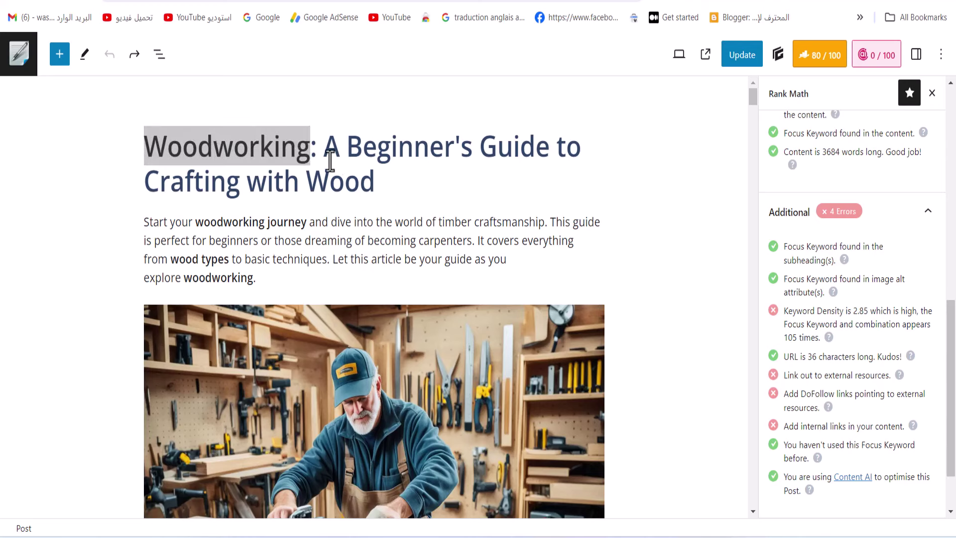
double_click(240, 151)
key(ctrl+f)
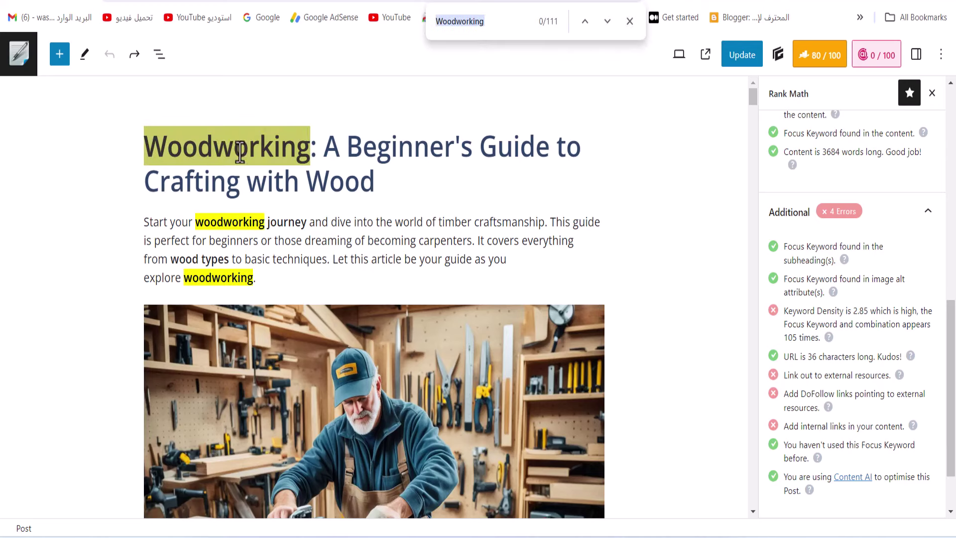
Link the first and last 'woodworking' in the intro to the ClickBank HopLink
double_click(232, 222)
click(370, 186)
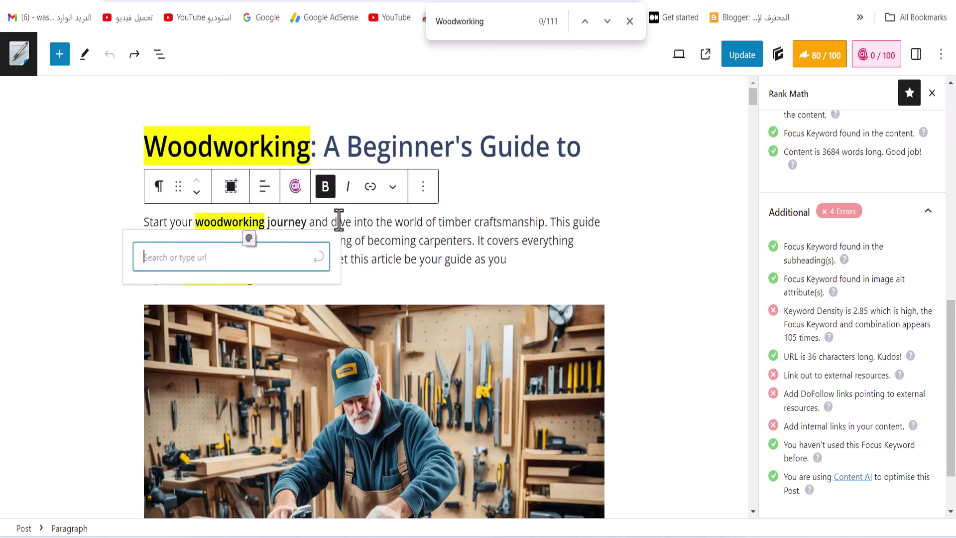
right_click(226, 257)
click(265, 108)
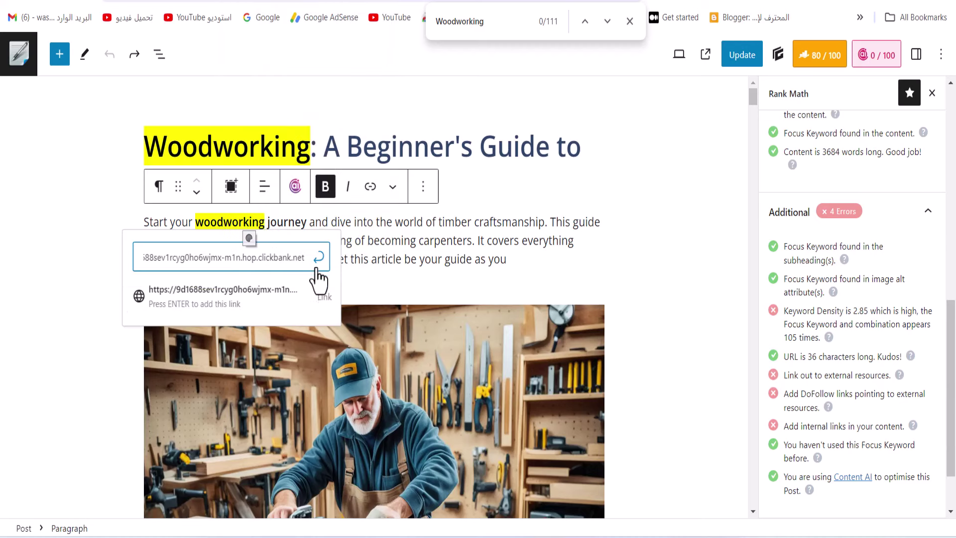
click(273, 294)
double_click(224, 278)
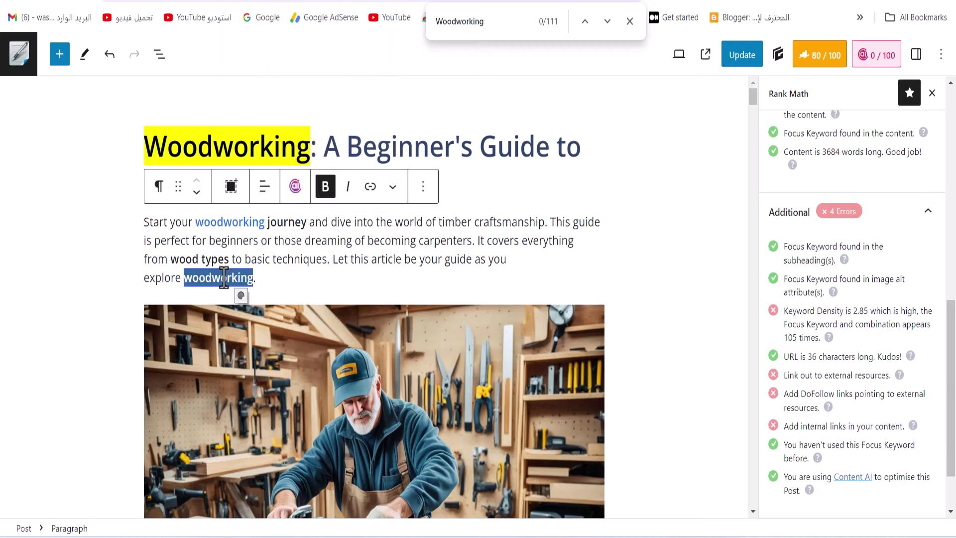
click(326, 187)
click(370, 186)
right_click(194, 313)
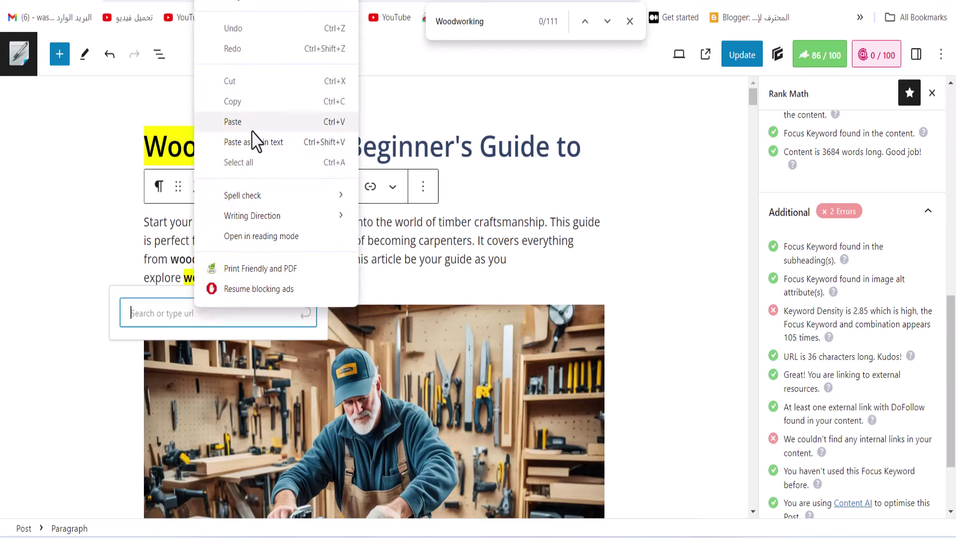
click(252, 124)
click(314, 342)
Link the Woodworking at the start of a later paragraph to the HopLink
scroll(319, 337, down, 5)
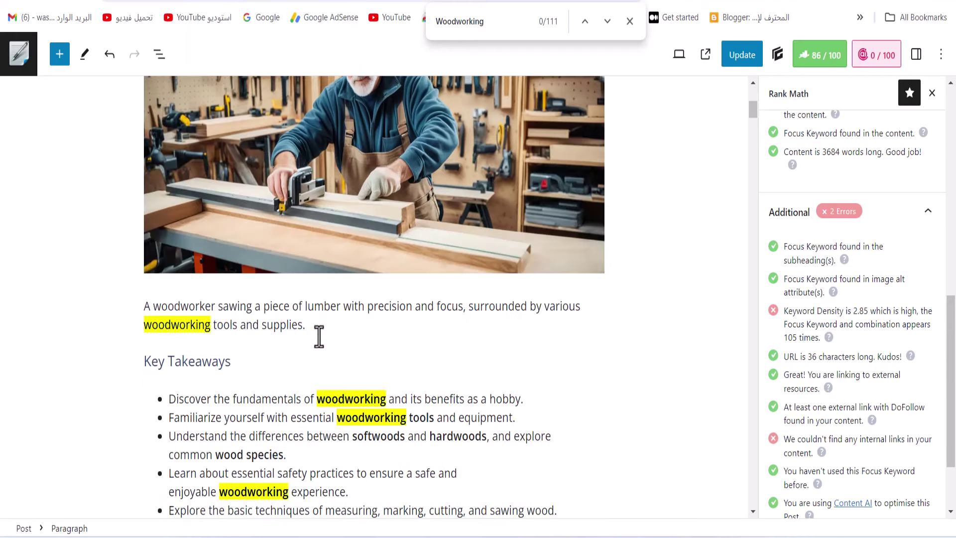
scroll(383, 404, down, 10)
double_click(167, 366)
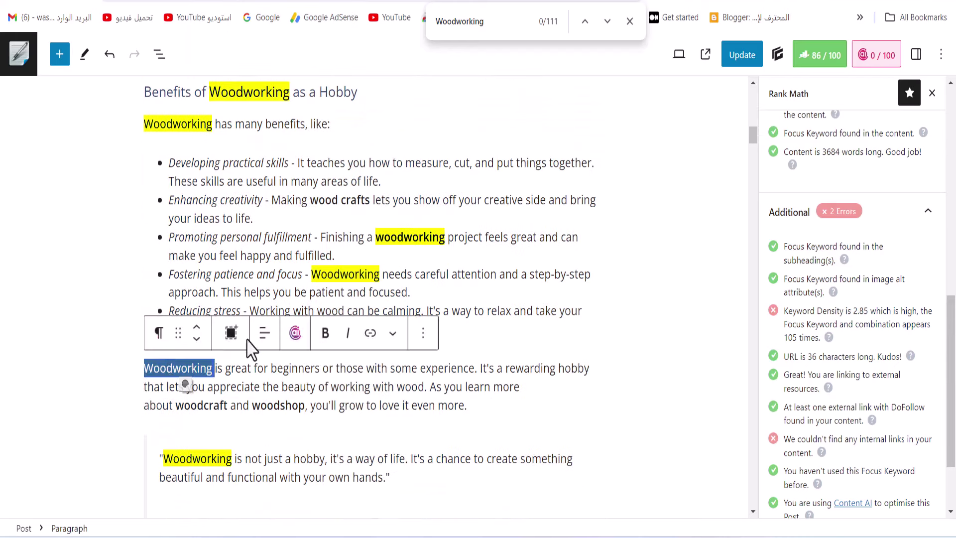
click(370, 333)
right_click(120, 402)
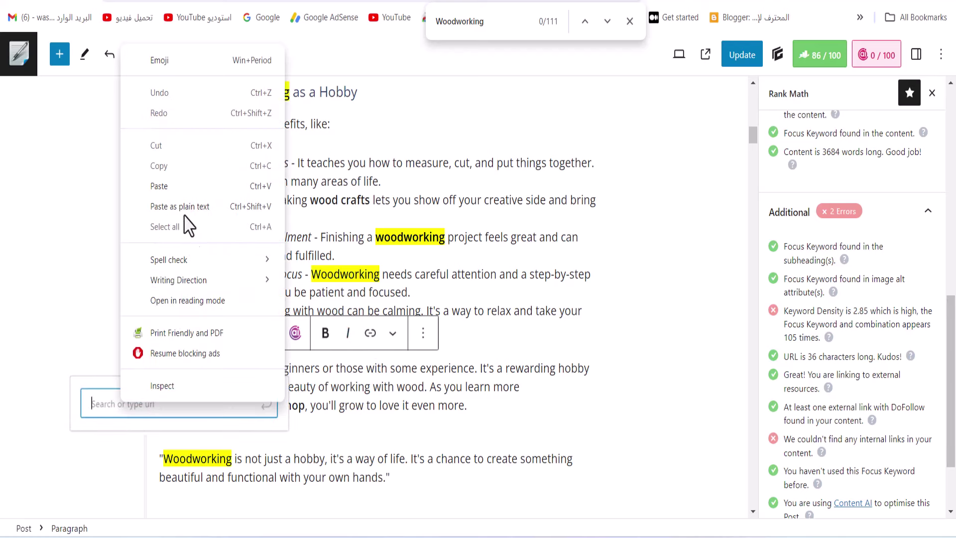
click(187, 215)
click(203, 451)
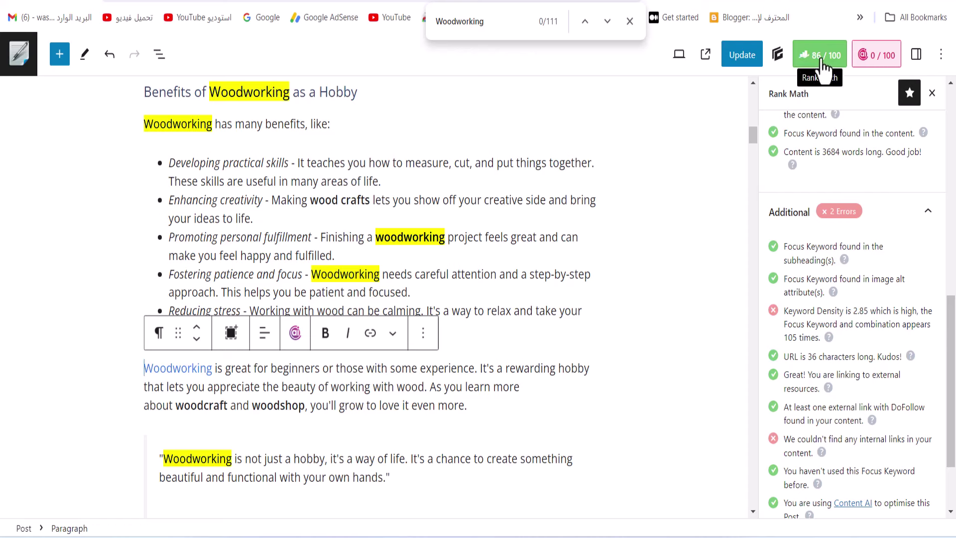
Translate Rank Math's internal-links warning into Arabic
scroll(913, 383, down, 2)
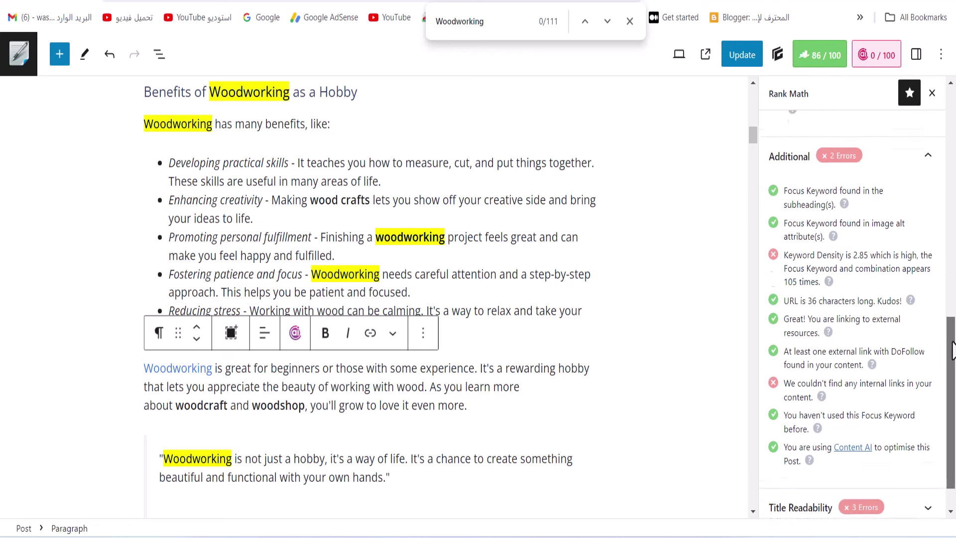
triple_click(852, 340)
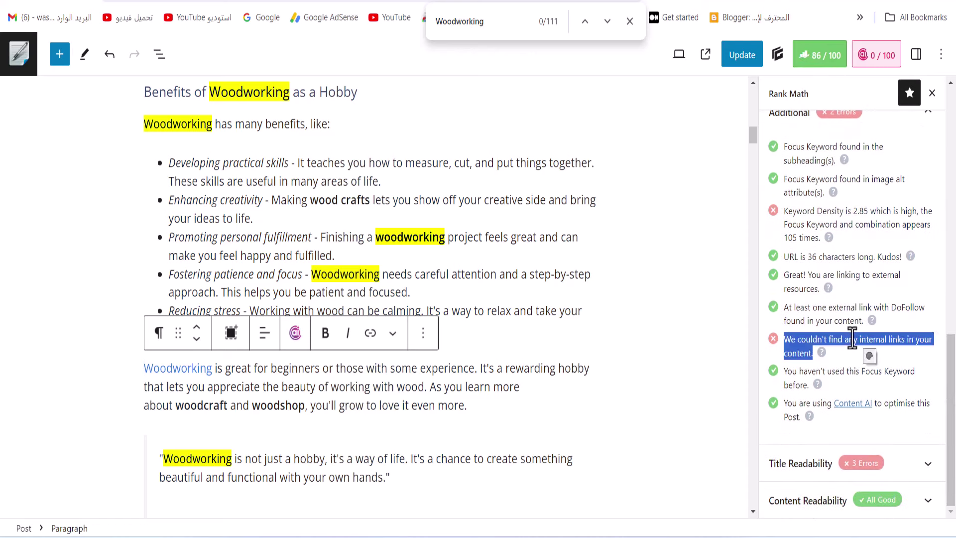
click(874, 357)
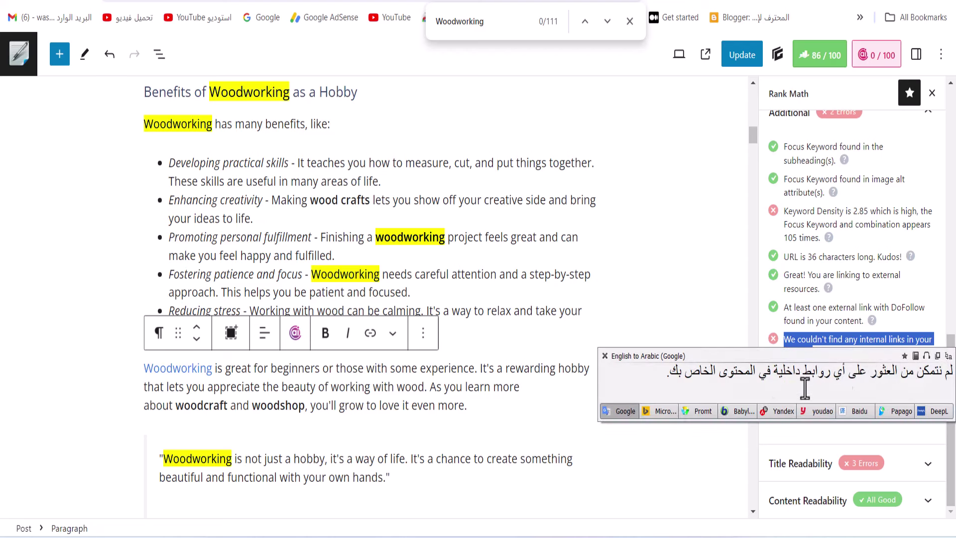
click(605, 356)
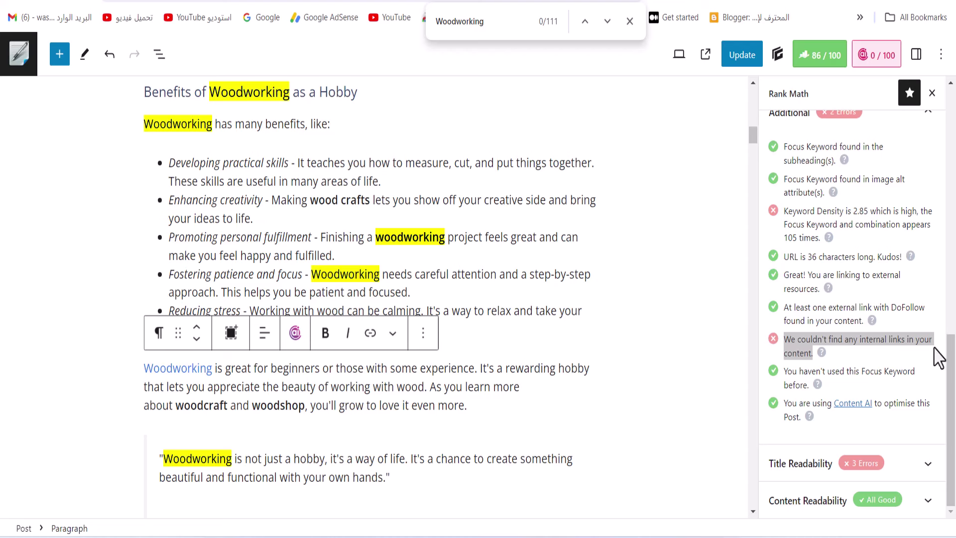
Expand Rank Math's Title Readability checks and close the find-in-page bar
click(926, 464)
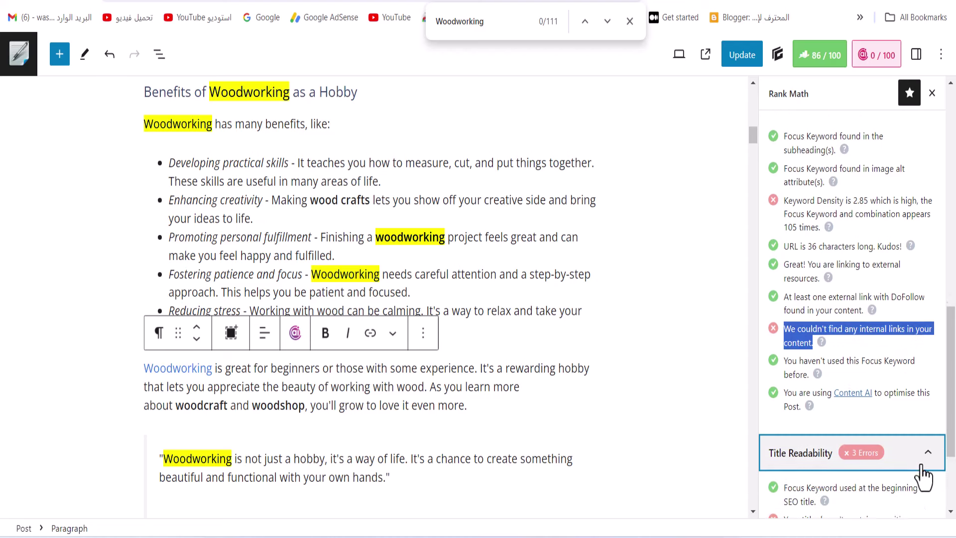
drag(793, 412, 923, 477)
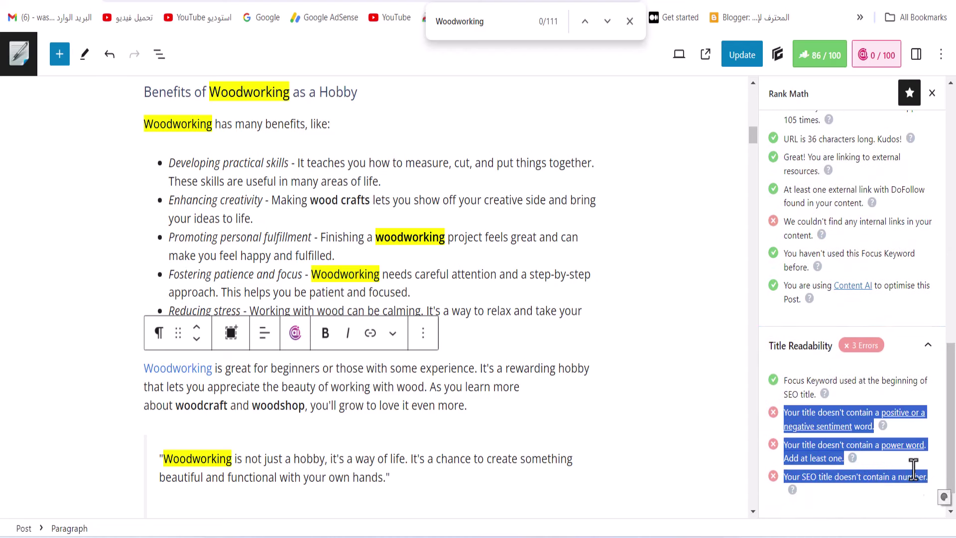
scroll(625, 397, down, 6)
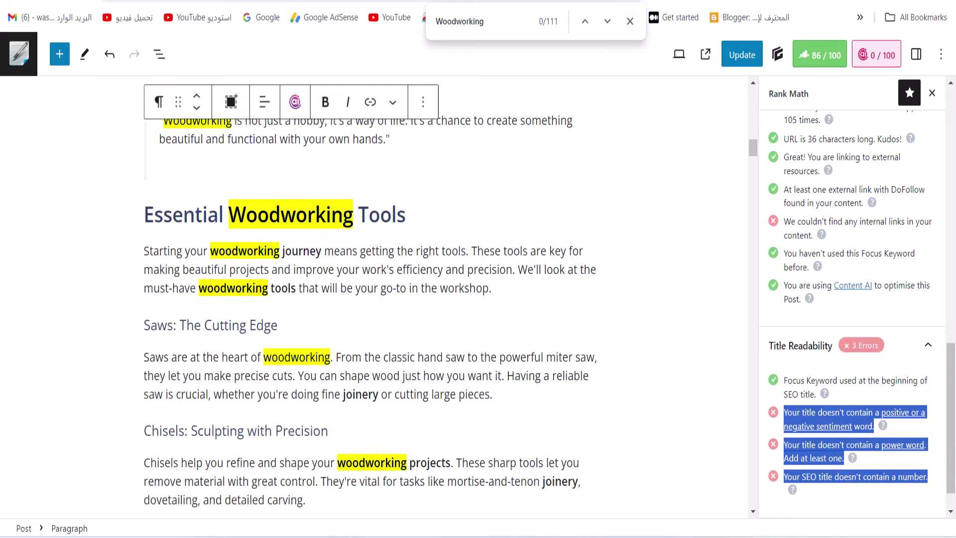
click(630, 21)
In the Posts list, clear the search box and copy Woodworking from the draft's title
click(698, 1)
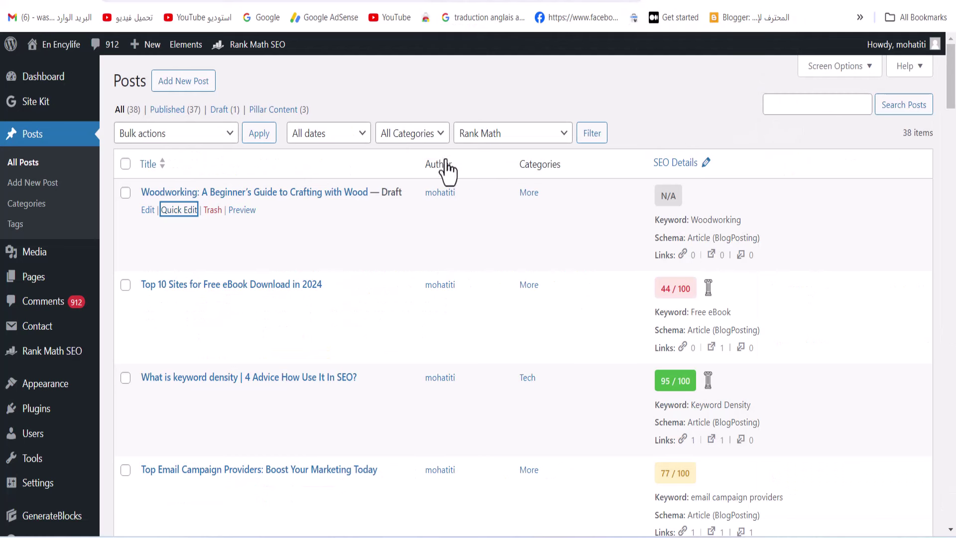
right_click(776, 110)
click(780, 255)
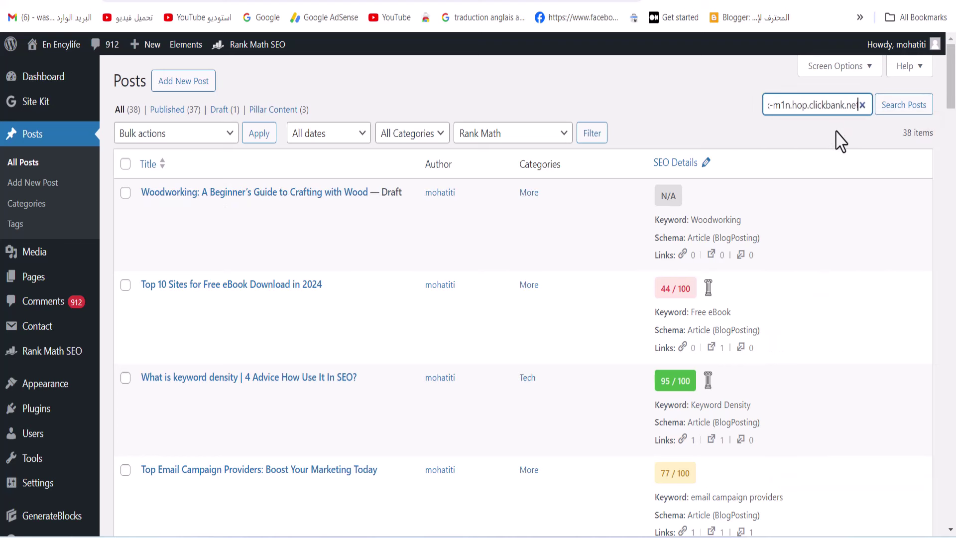
click(862, 105)
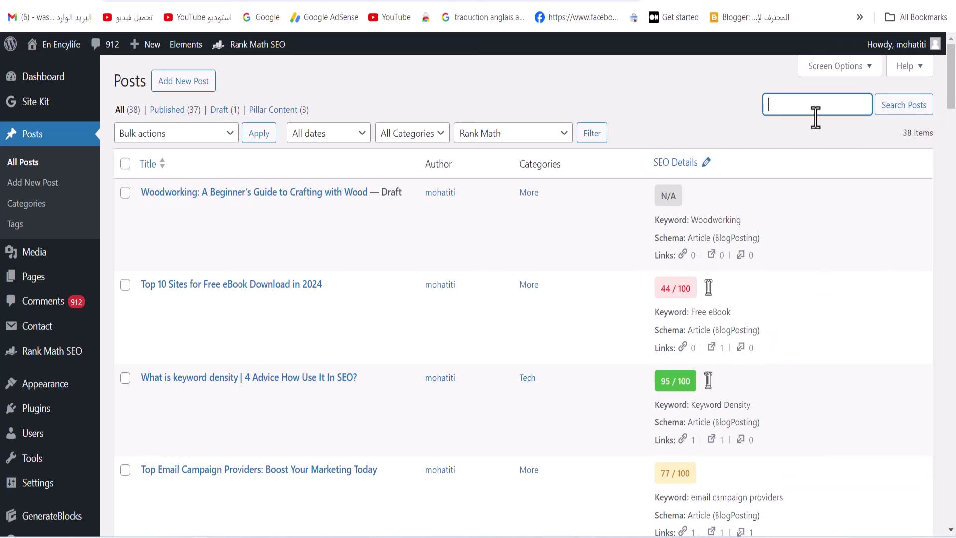
drag(141, 193, 198, 193)
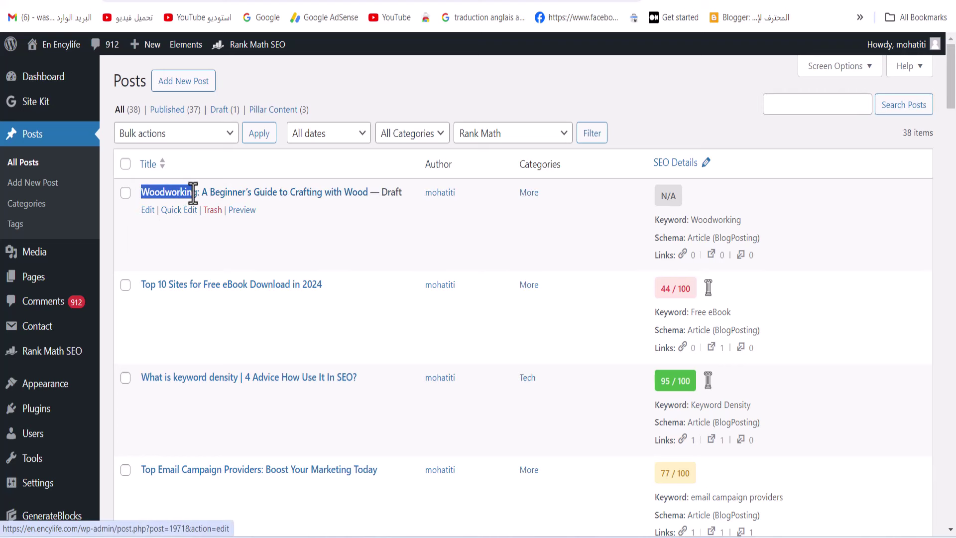
right_click(180, 197)
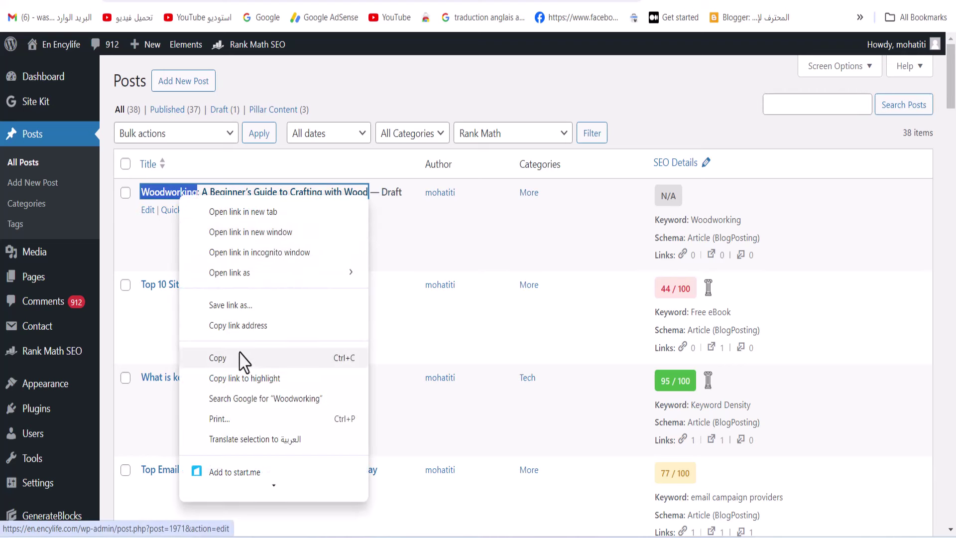
click(239, 358)
Search the posts for 'Woodworking'
right_click(806, 102)
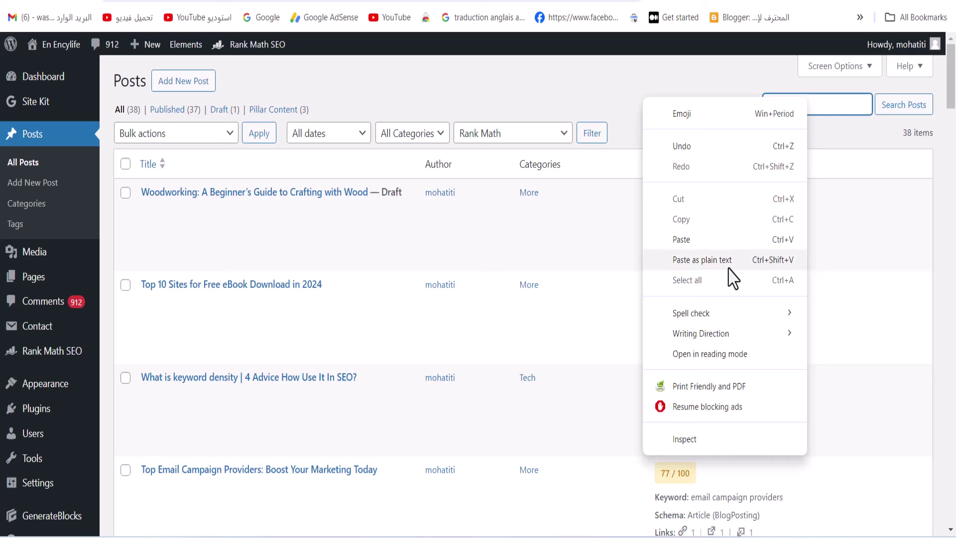
click(421, 242)
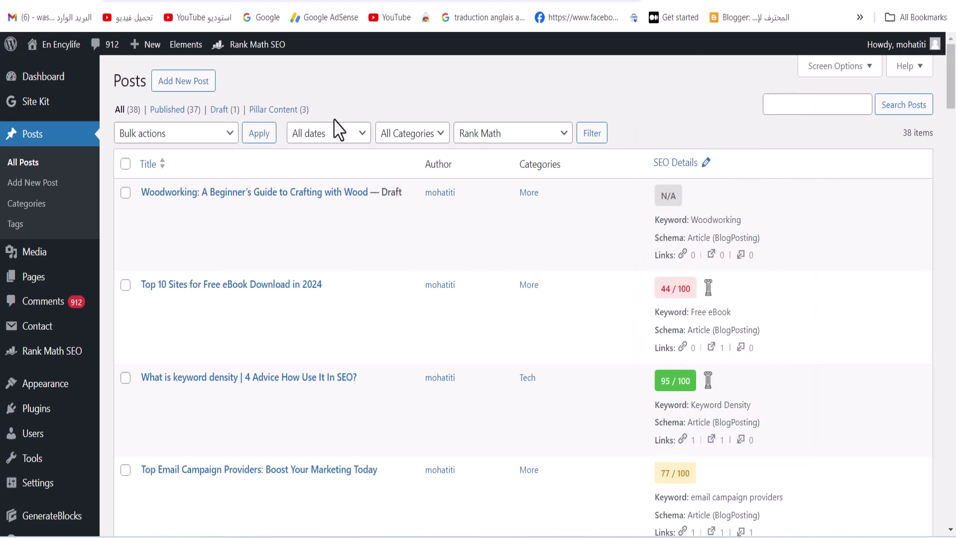
right_click(785, 117)
click(679, 265)
click(906, 112)
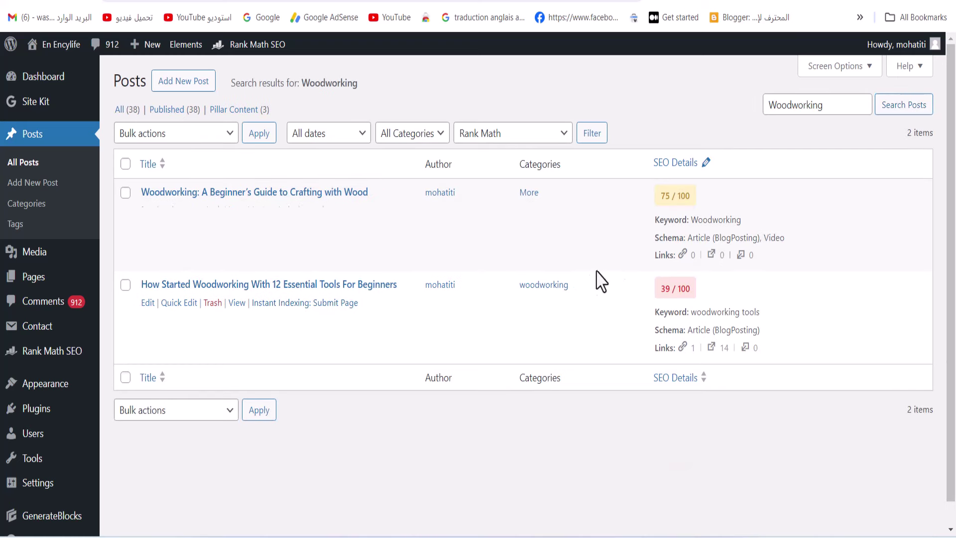
Copy the View link address of the tools post from the results
drag(666, 293, 740, 307)
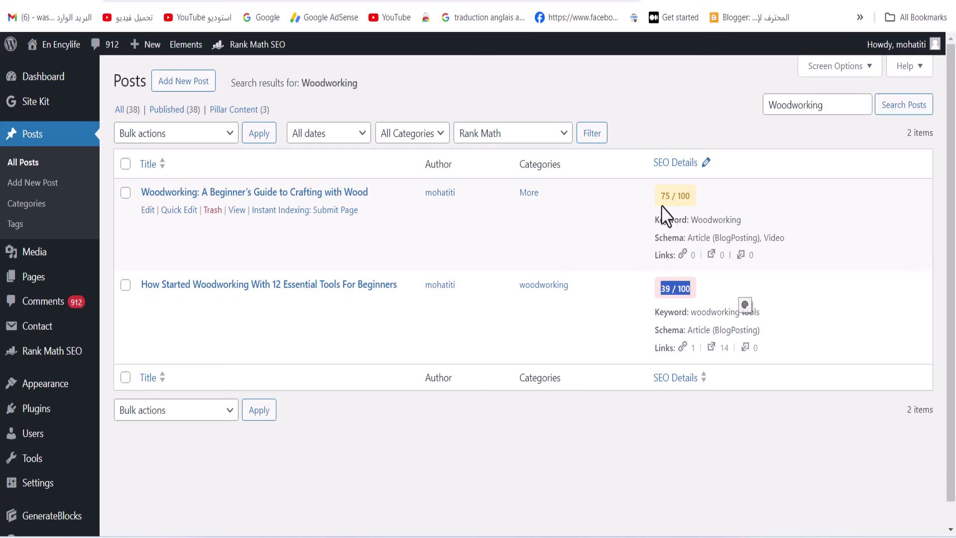
drag(660, 196, 721, 205)
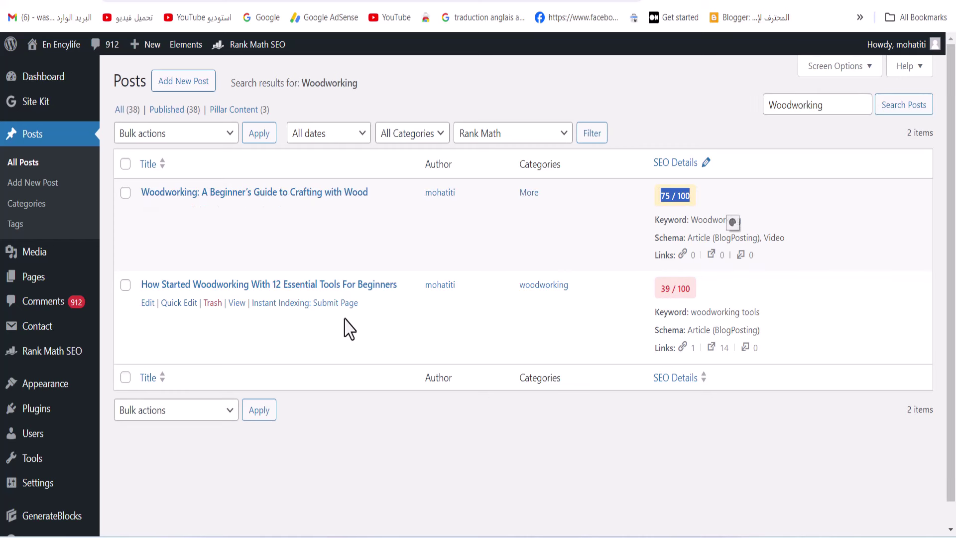
right_click(237, 303)
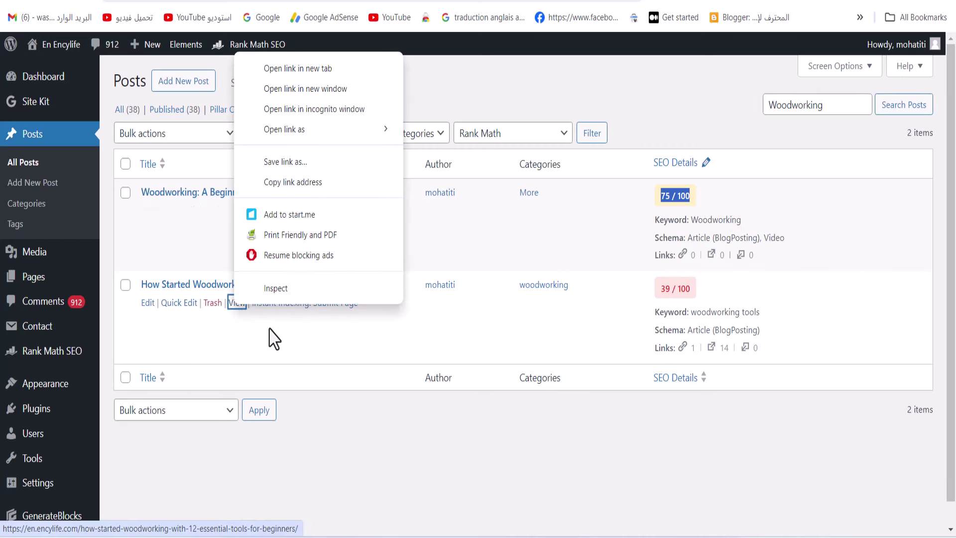
click(291, 182)
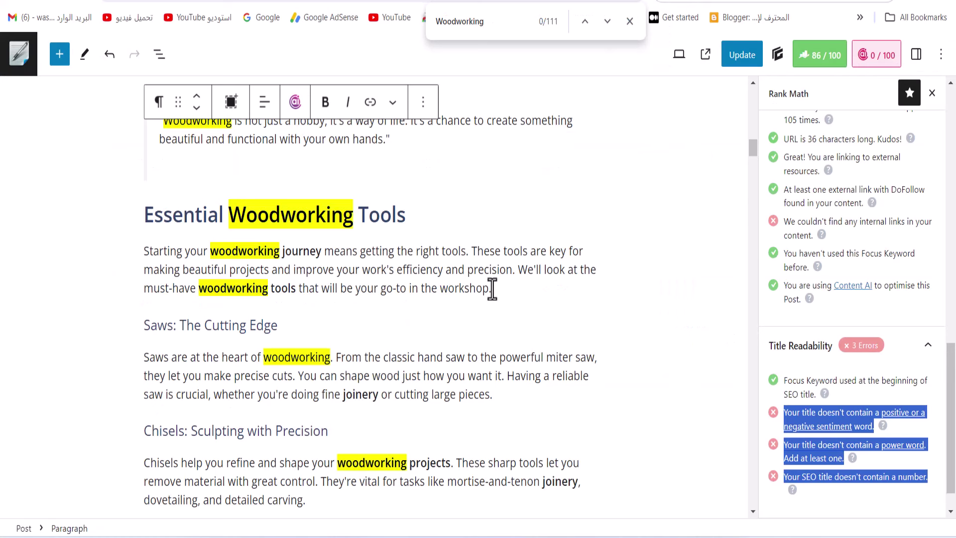
Embed the tools post URL after 'workshop.' in the tools intro, then delete the embed
click(492, 289)
key(Return)
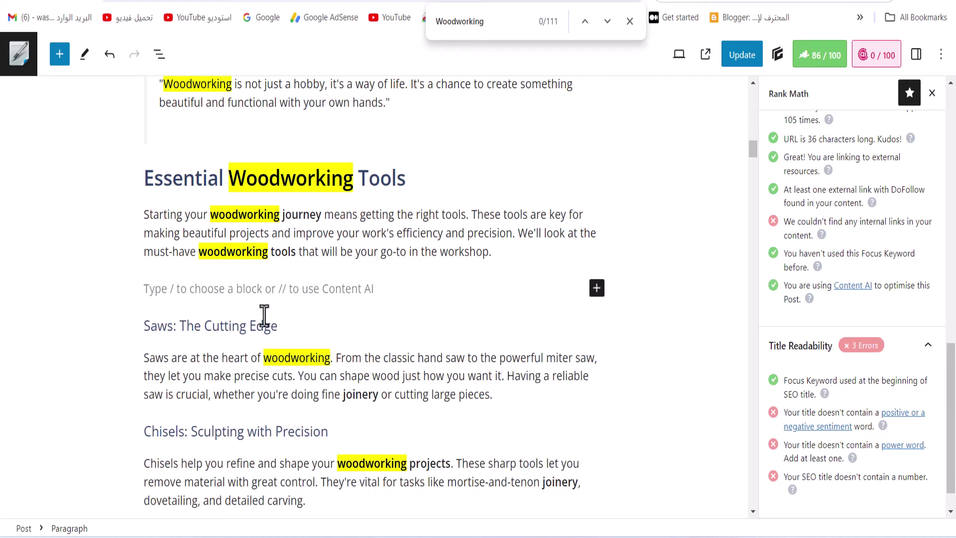
right_click(221, 290)
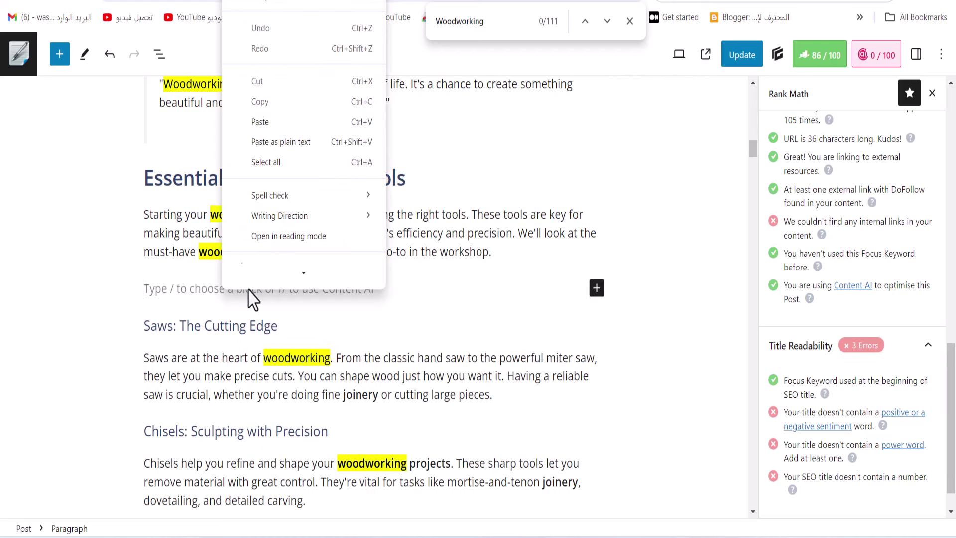
click(264, 130)
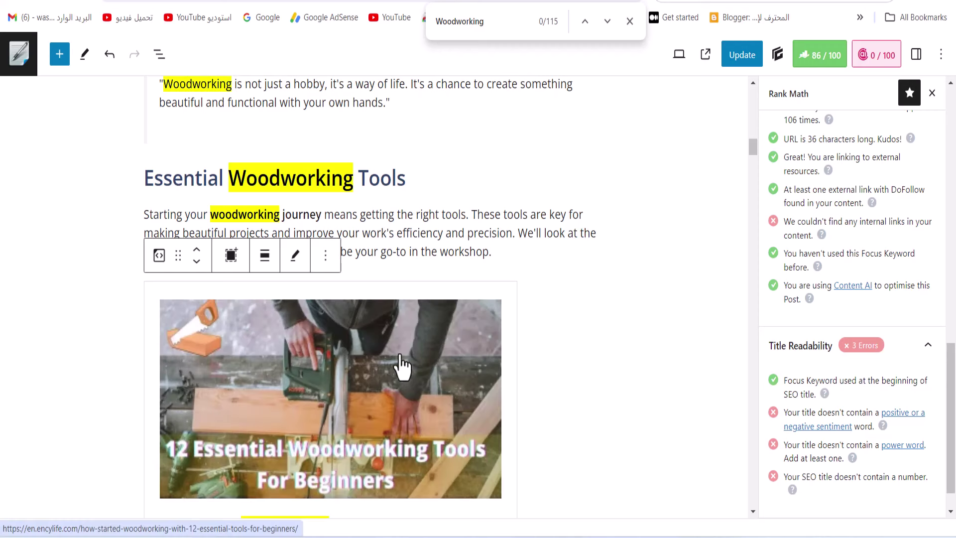
scroll(486, 354, down, 6)
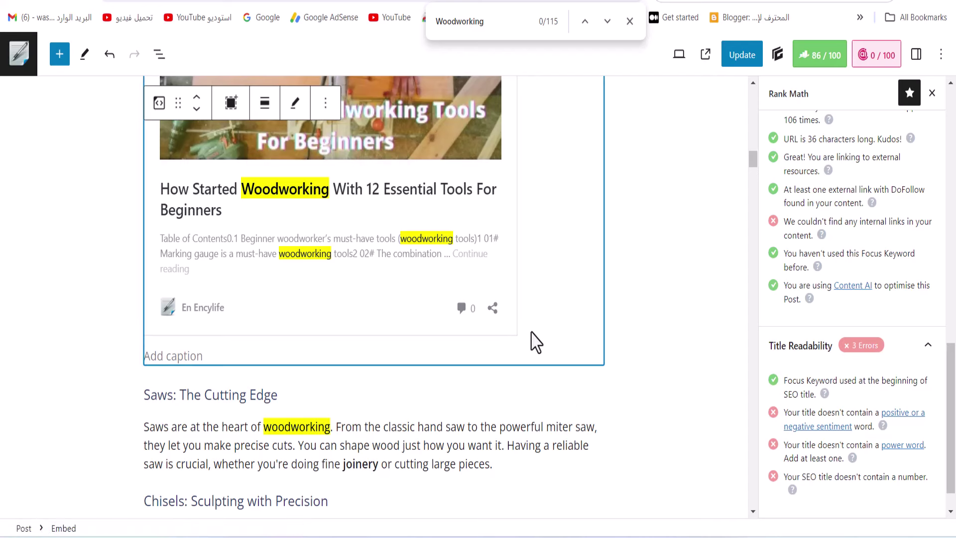
key(BackSpace)
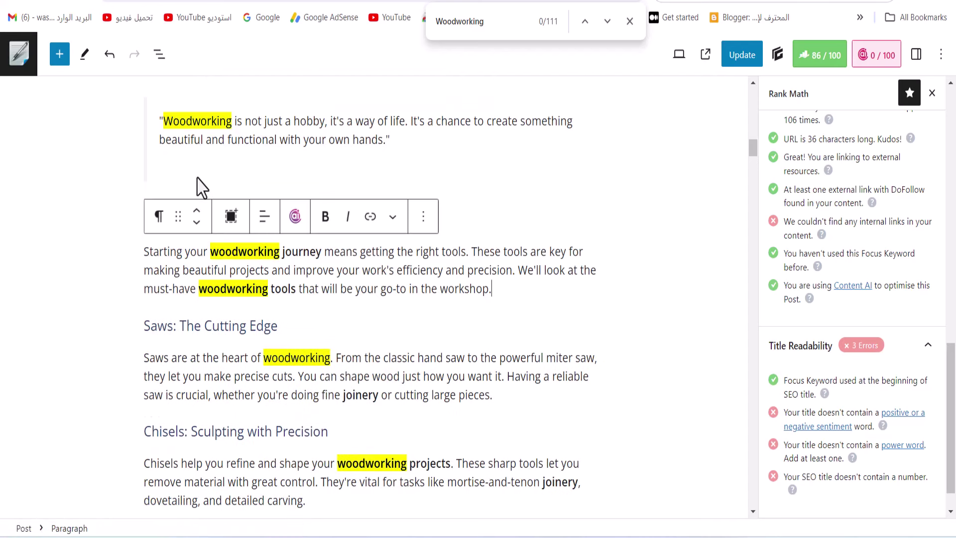
Add a paragraph inside the quote and type 'read this article'
click(196, 186)
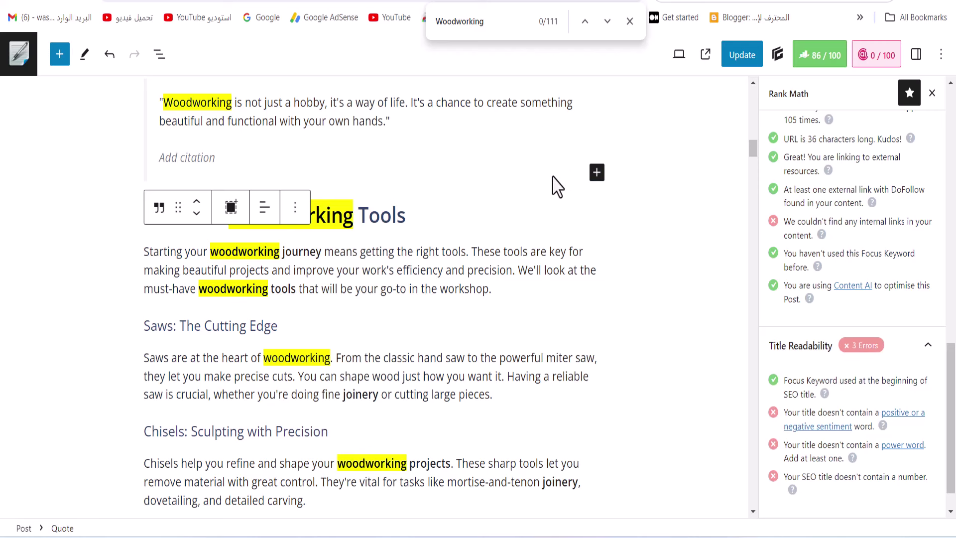
click(597, 174)
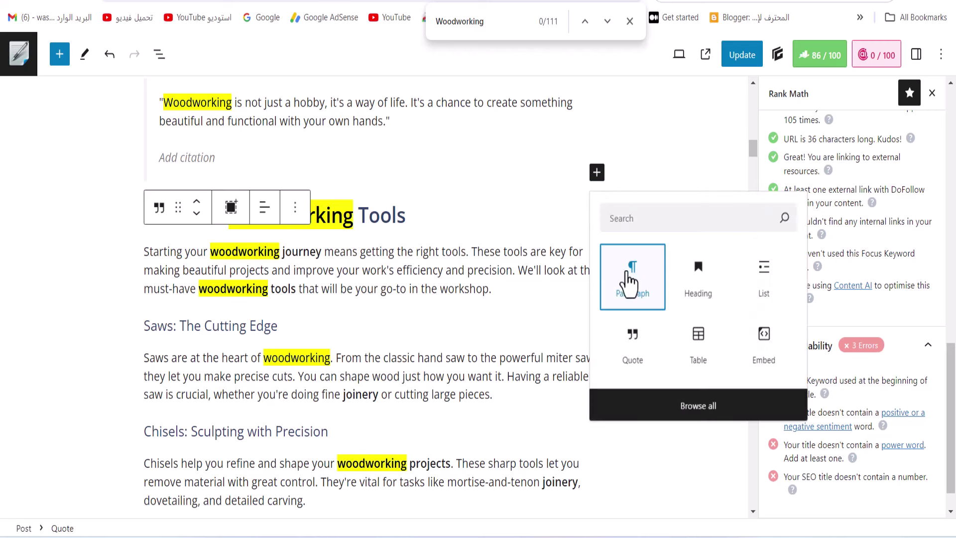
click(630, 281)
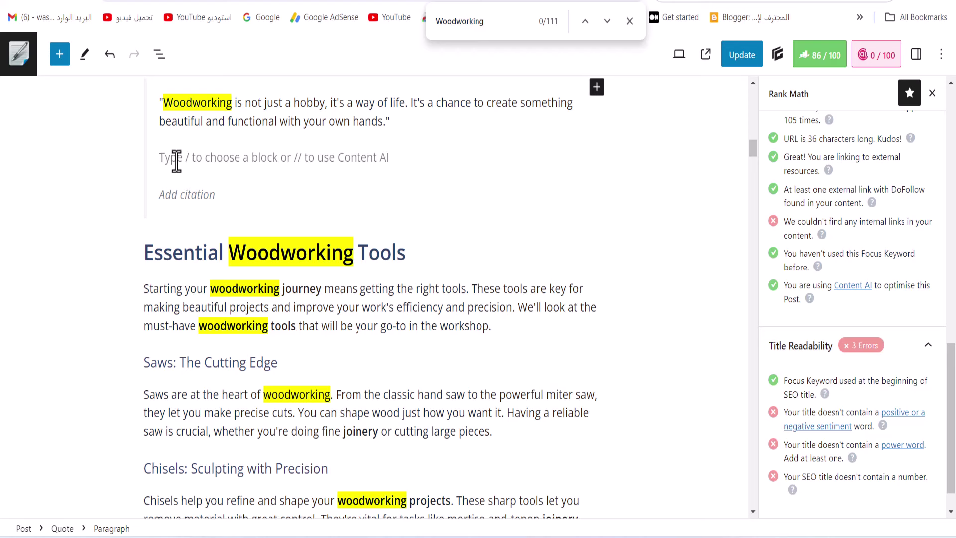
scroll(176, 162, up, 3)
text(read this article)
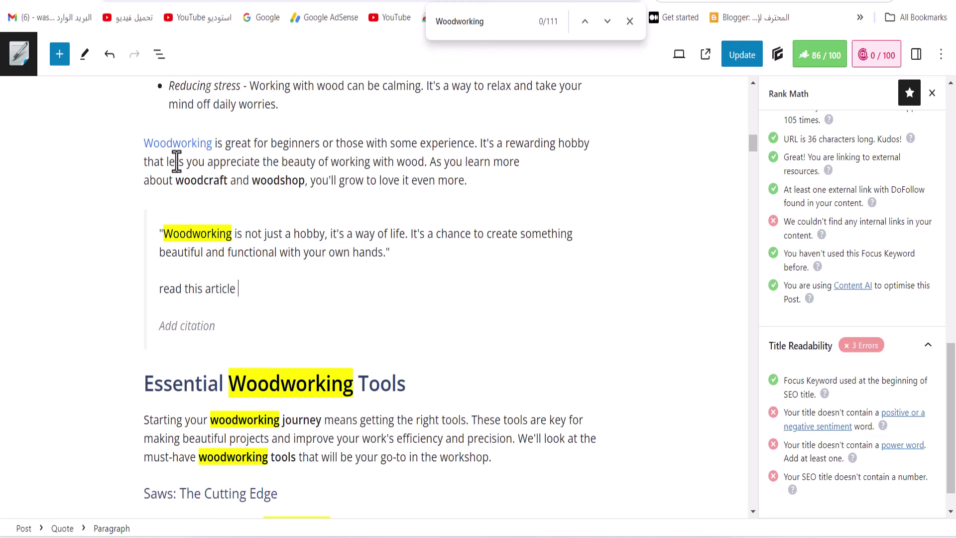
Link 'read this article' to the copied post address and save the post
drag(244, 293, 107, 295)
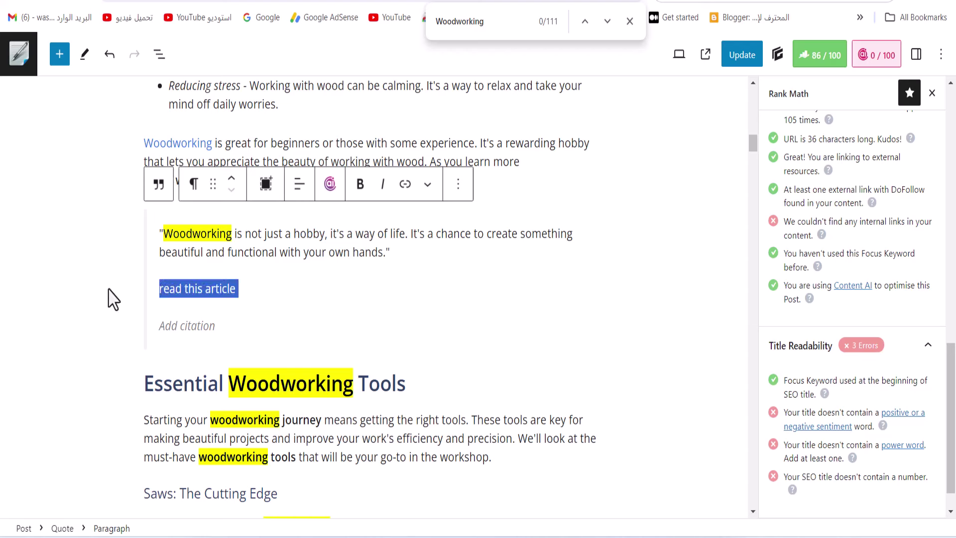
click(406, 185)
right_click(226, 318)
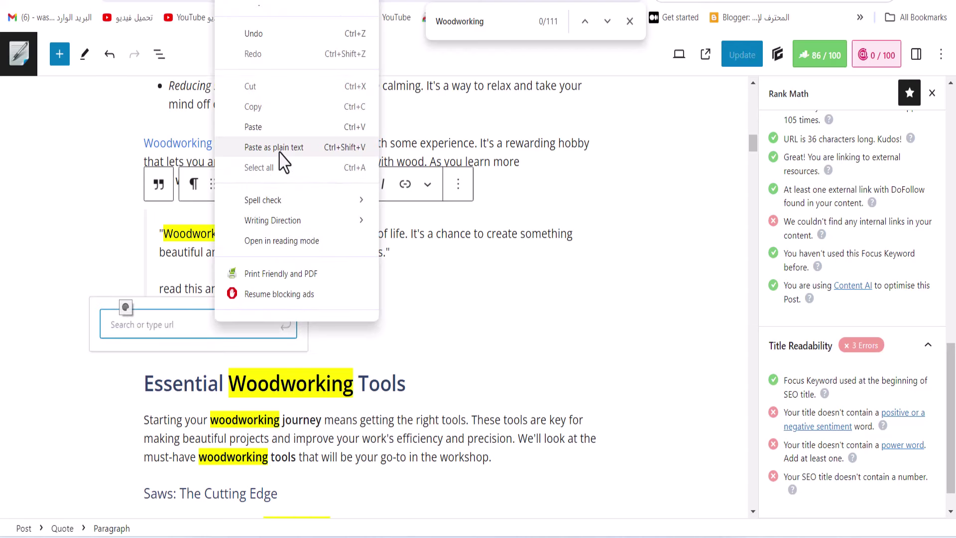
click(276, 127)
click(283, 368)
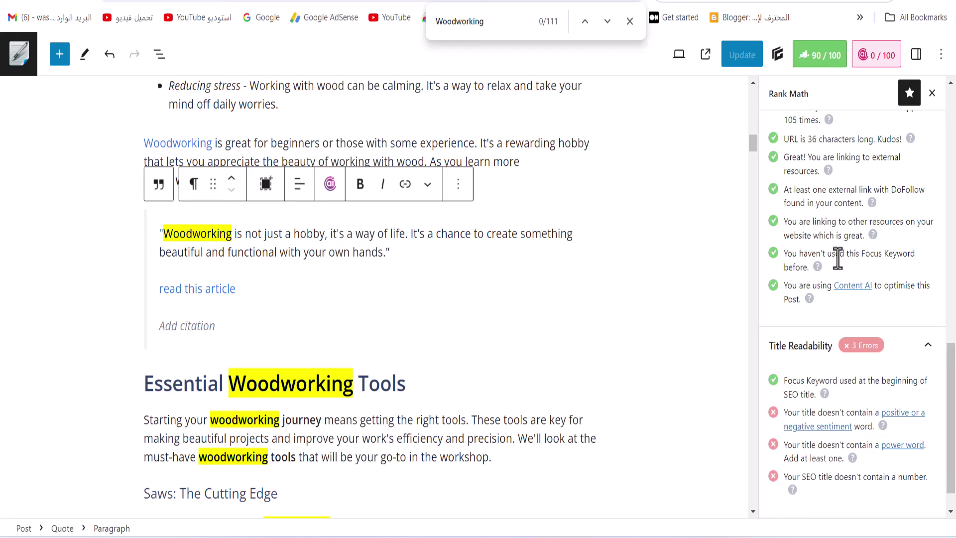
scroll(717, 294, up, 15)
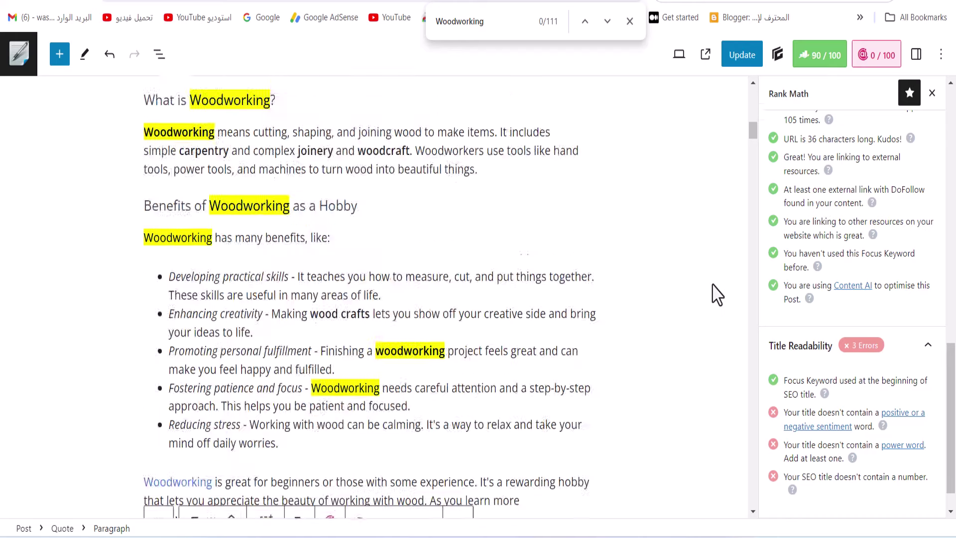
click(747, 56)
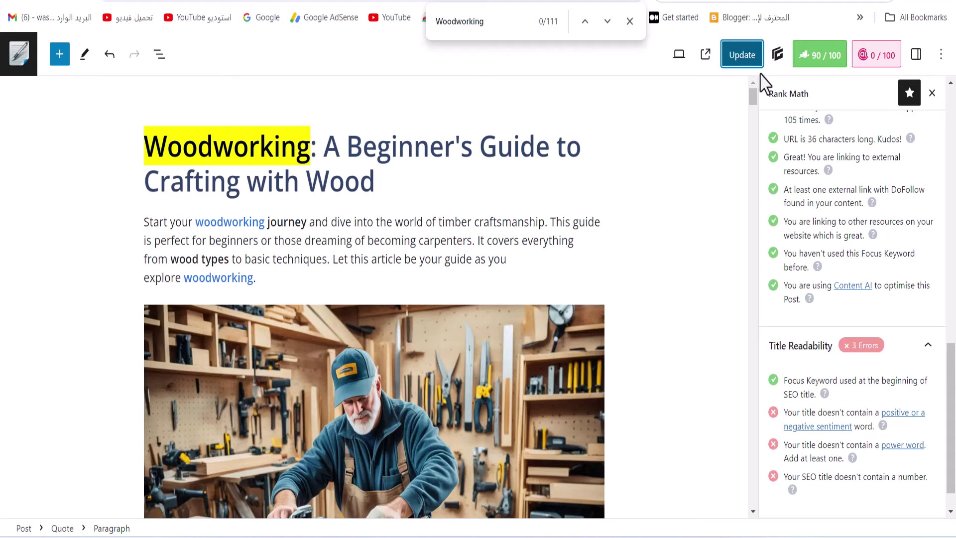
Update the post and return to the Posts list, selecting the woodworking post's title
click(733, 56)
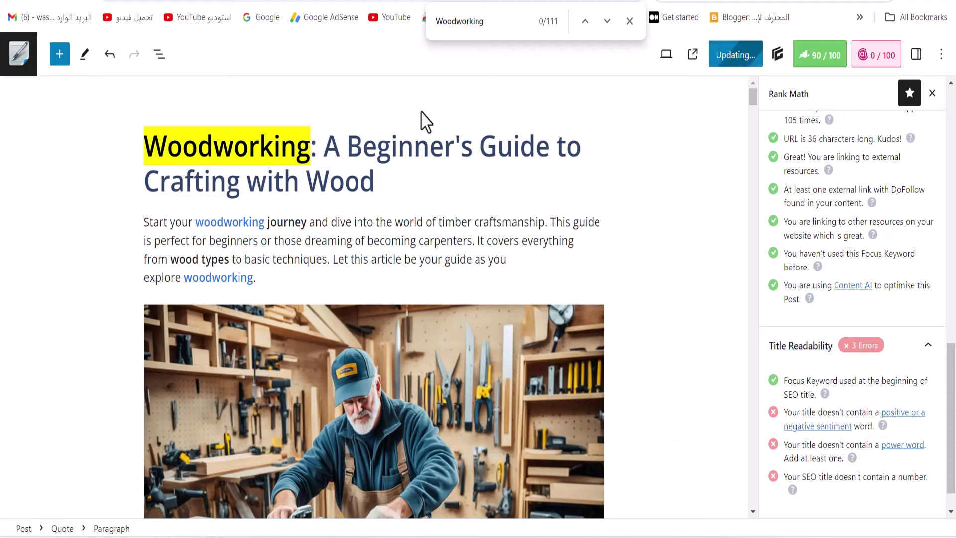
key(ctrl+w)
drag(374, 193, 713, 209)
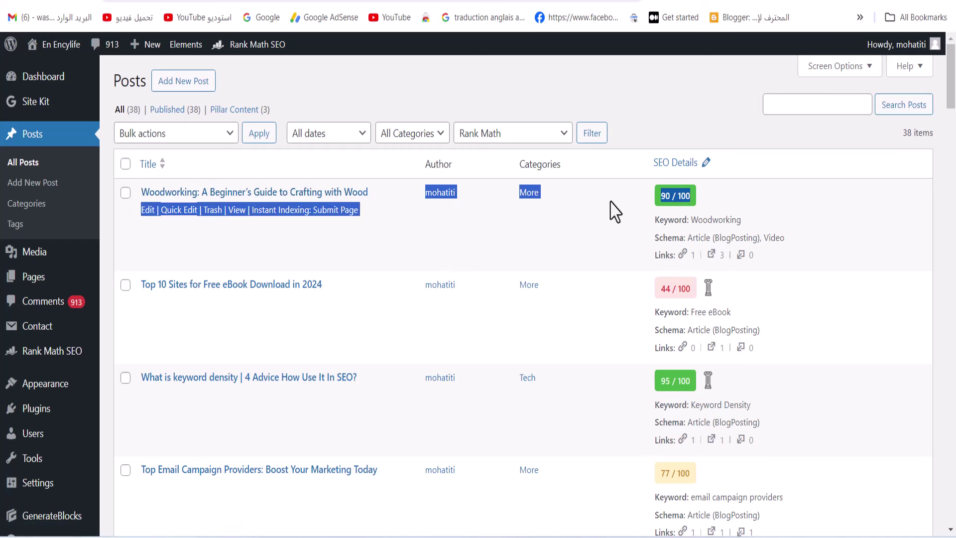
click(402, 201)
drag(371, 193, 141, 193)
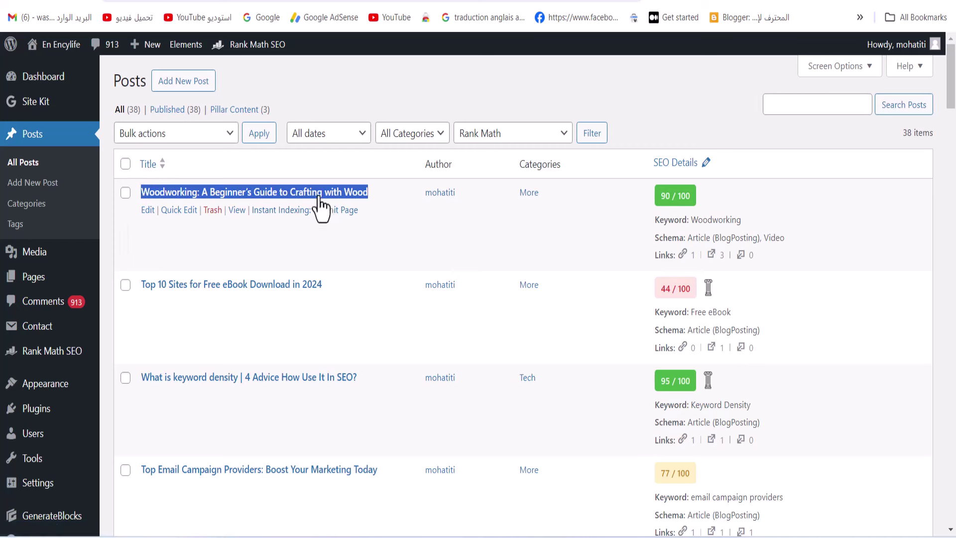
Open the live post in a new tab, copy its web address, and go back
right_click(243, 213)
click(279, 231)
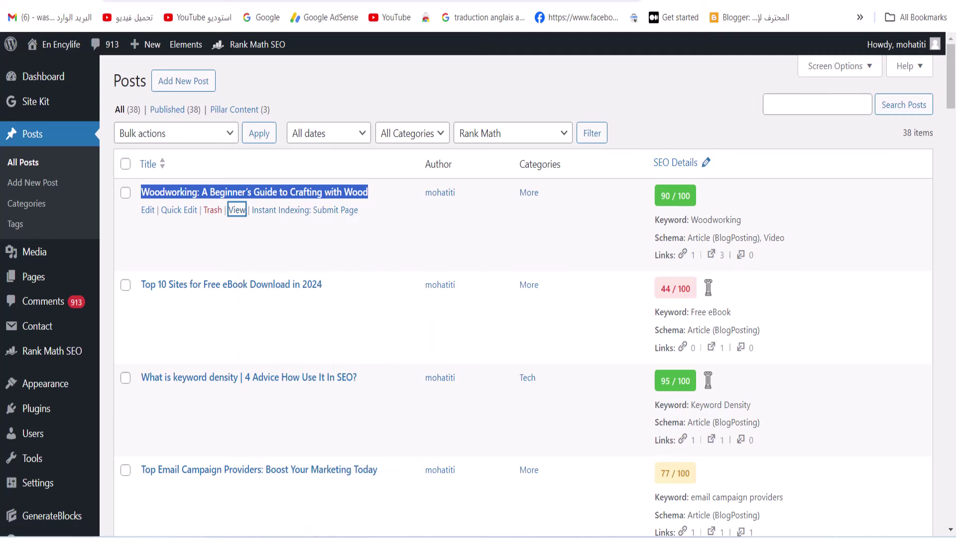
click(437, 3)
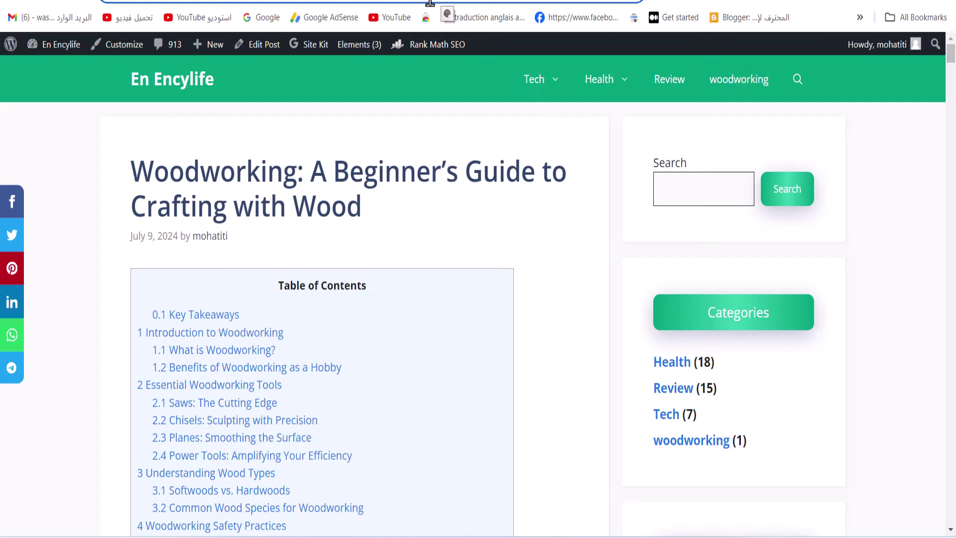
right_click(430, 3)
click(543, 135)
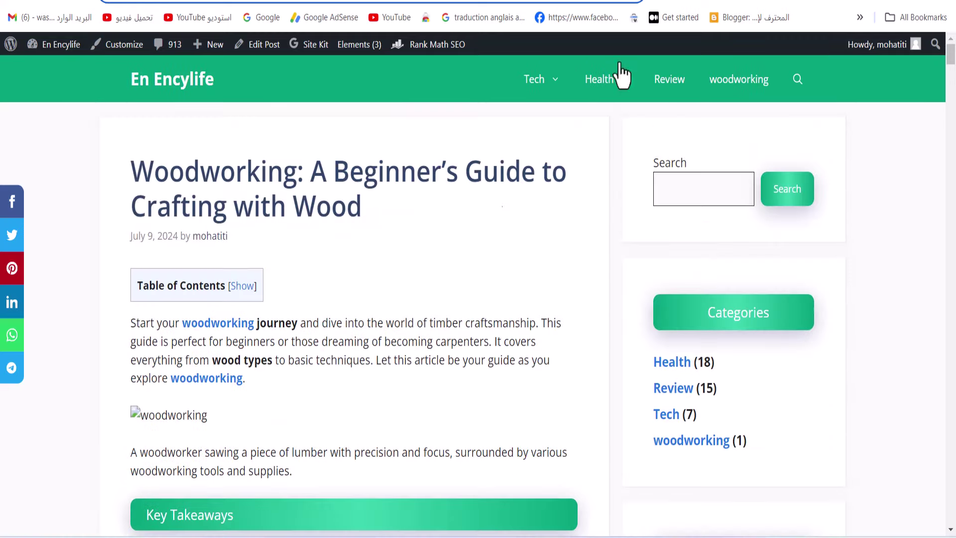
key(alt+Left)
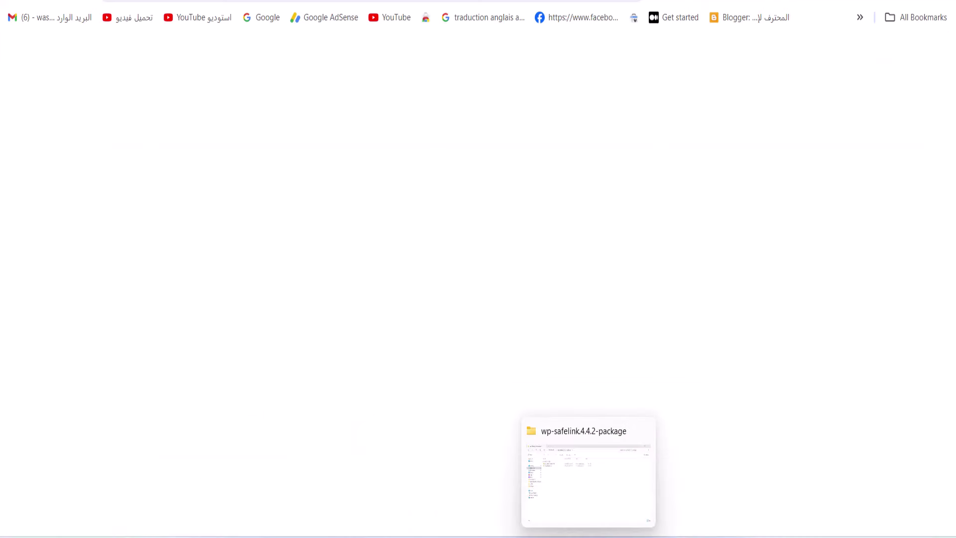
Save the SEOWriting.AI woodworking article page as a complete webpage
mouse_move(518, 533)
click(557, 493)
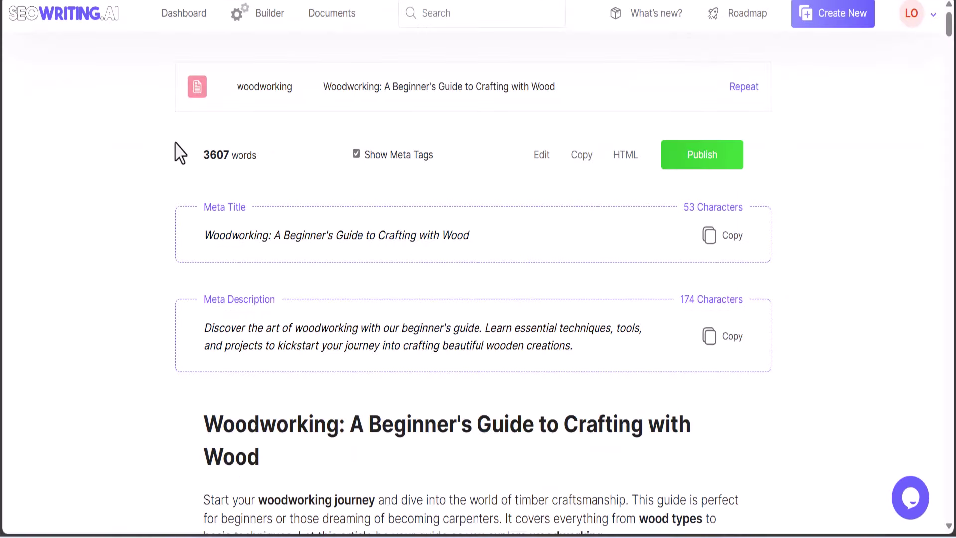
scroll(363, 277, down, 12)
scroll(446, 299, up, 6)
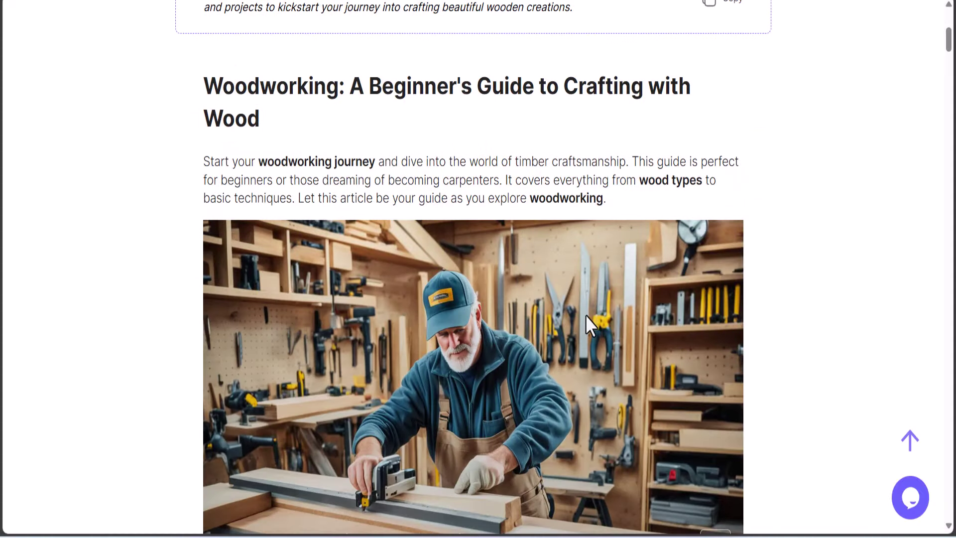
right_click(464, 307)
click(556, 96)
click(371, 273)
Scroll further down the article and save the page a second time
scroll(454, 311, down, 7)
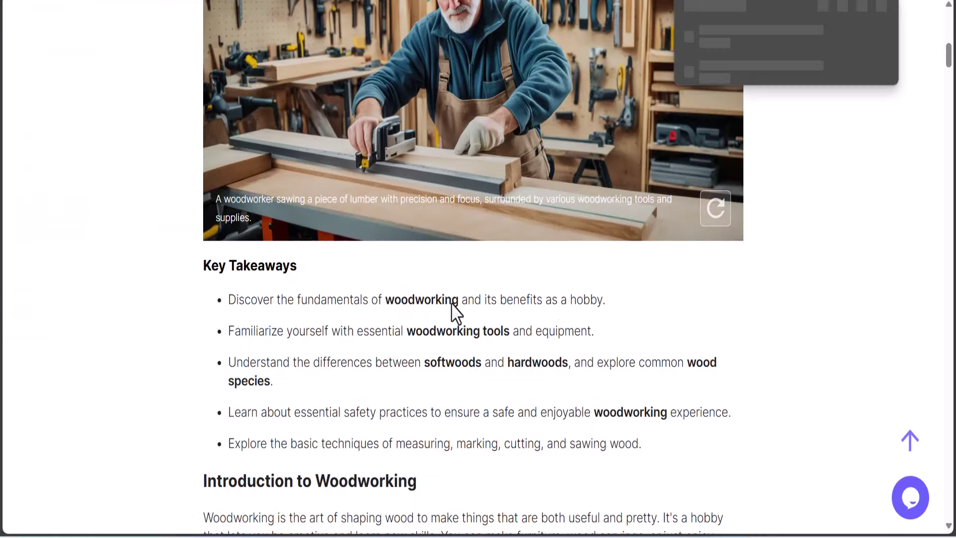
scroll(455, 312, down, 20)
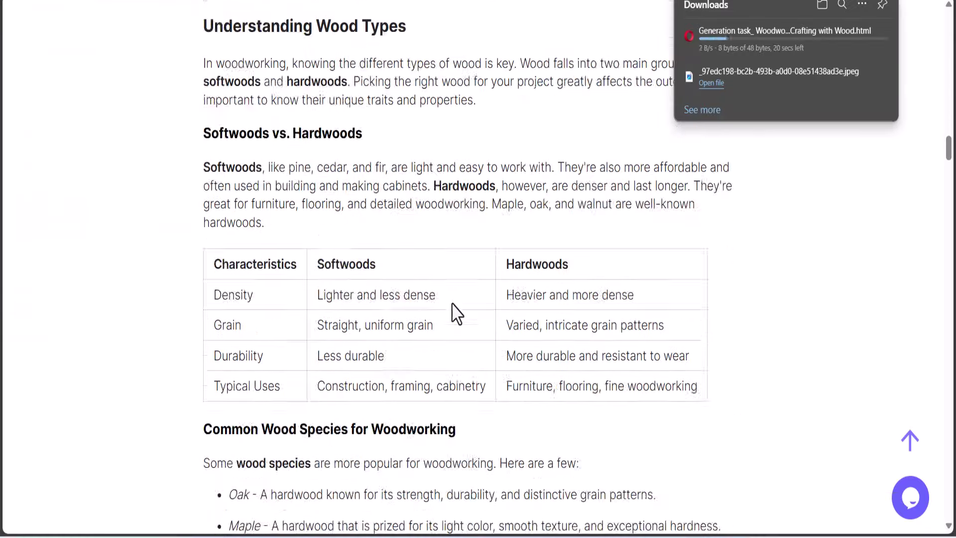
scroll(452, 309, down, 10)
right_click(438, 277)
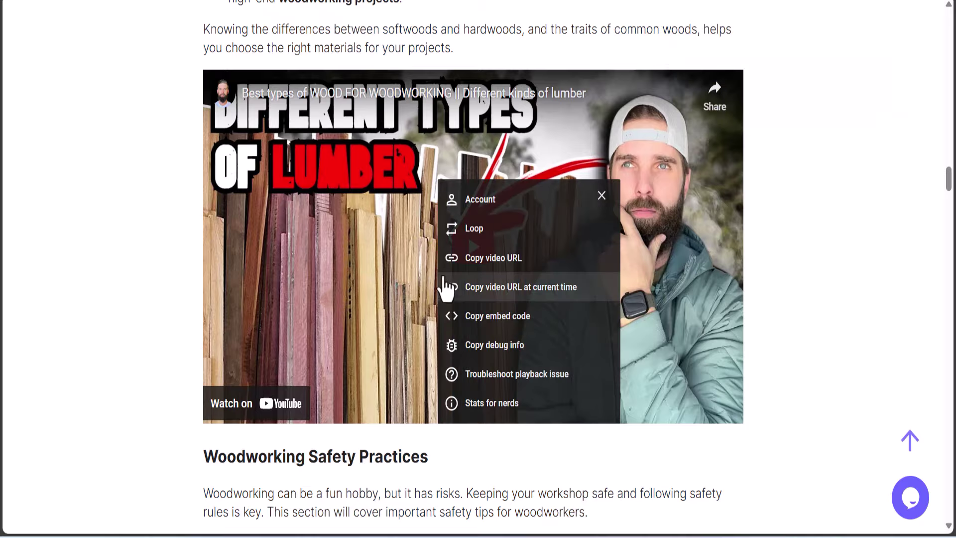
scroll(445, 289, down, 6)
scroll(461, 294, down, 20)
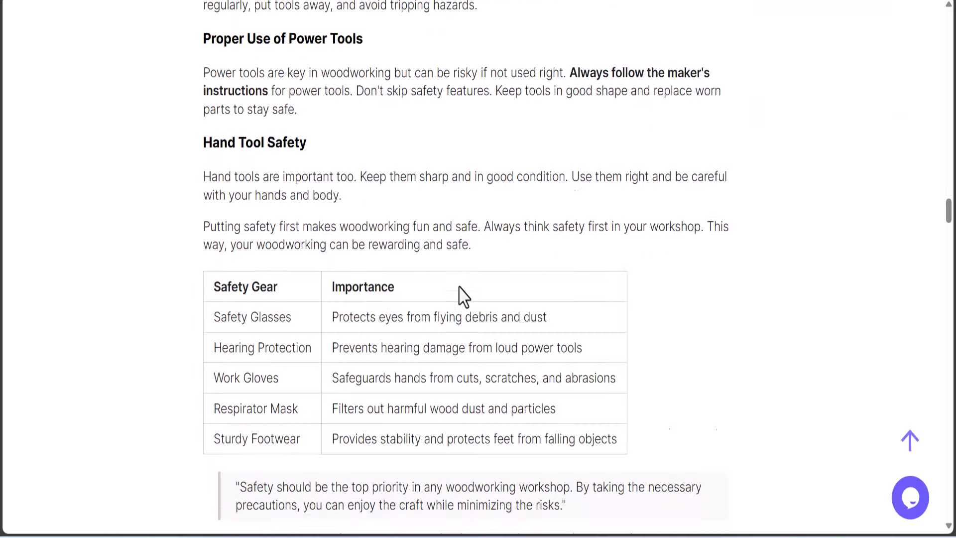
scroll(456, 288, down, 7)
right_click(450, 297)
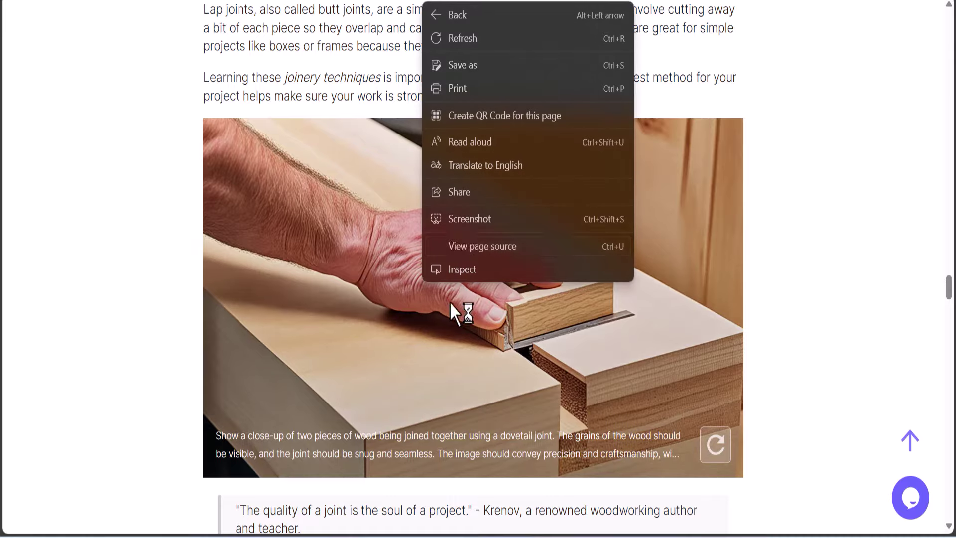
click(523, 66)
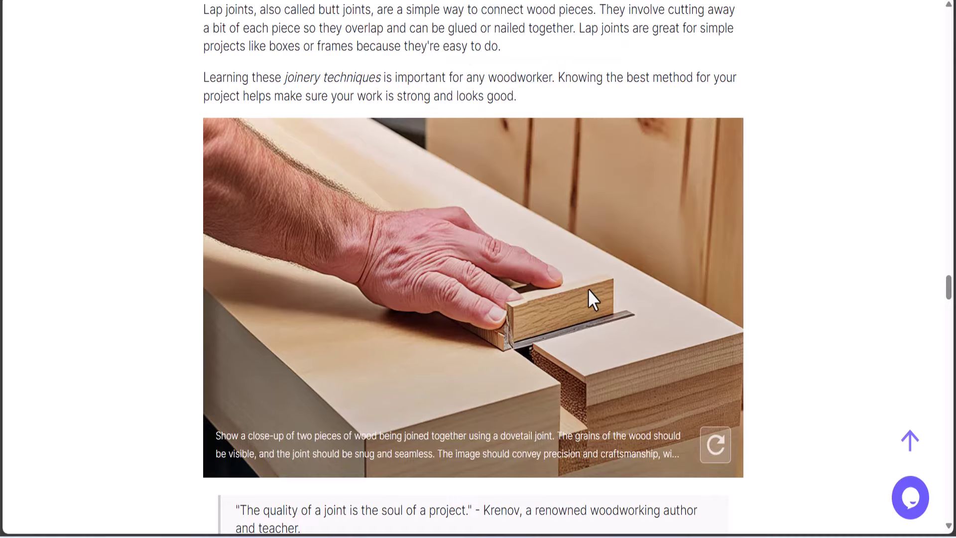
click(371, 271)
Save the article page once more and switch back to the WordPress editor
scroll(498, 334, down, 20)
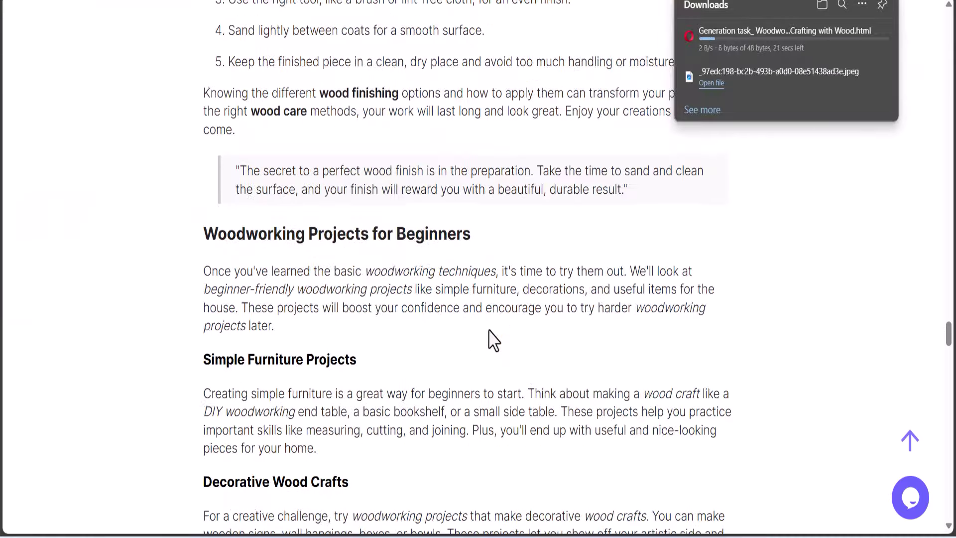
scroll(456, 324, down, 10)
right_click(446, 297)
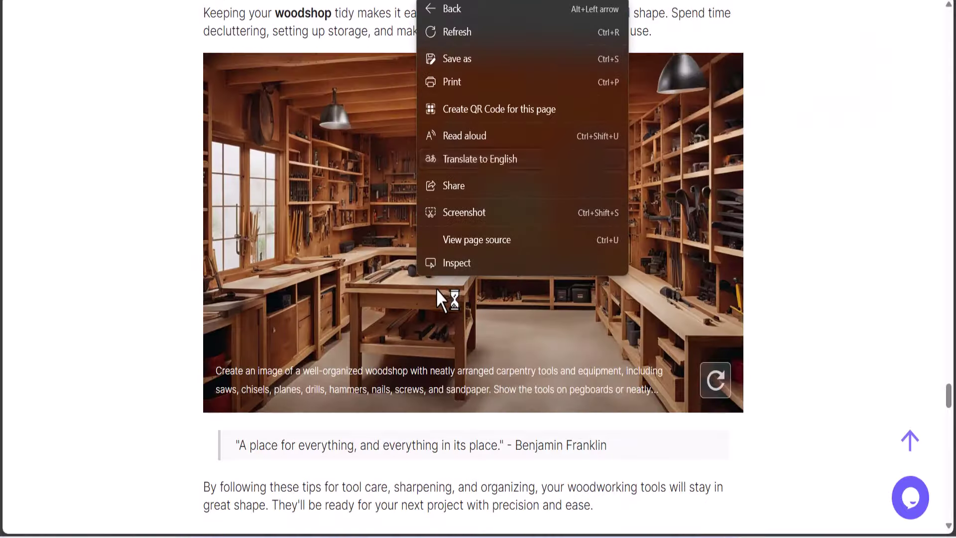
click(528, 61)
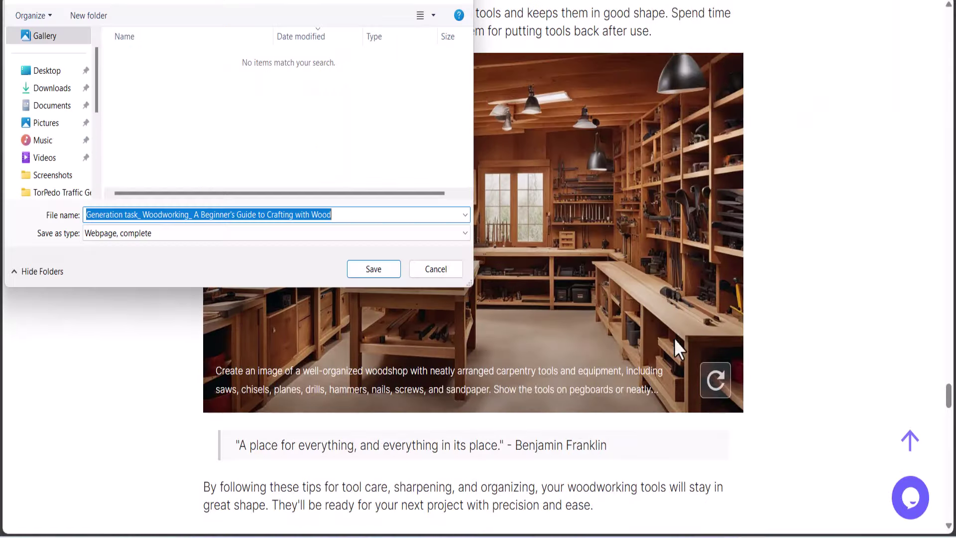
click(367, 274)
scroll(473, 319, down, 6)
scroll(473, 318, down, 15)
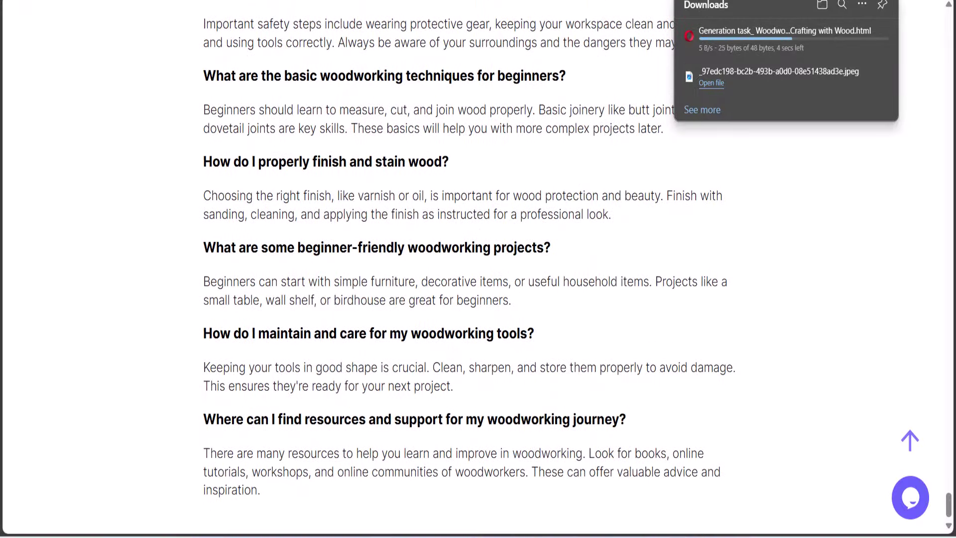
key(alt+Tab)
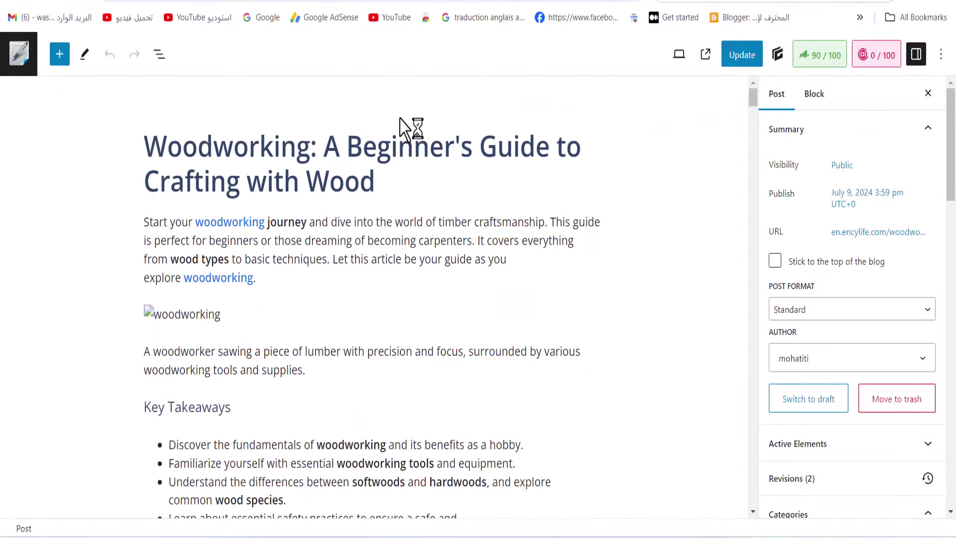
Replace the broken woodworking image below the intro with an empty Image block
click(147, 315)
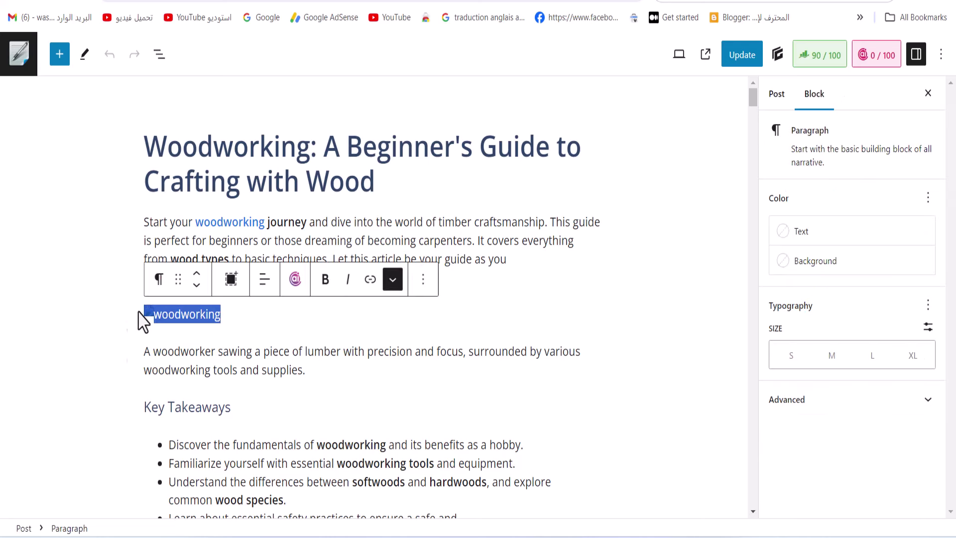
key(Delete)
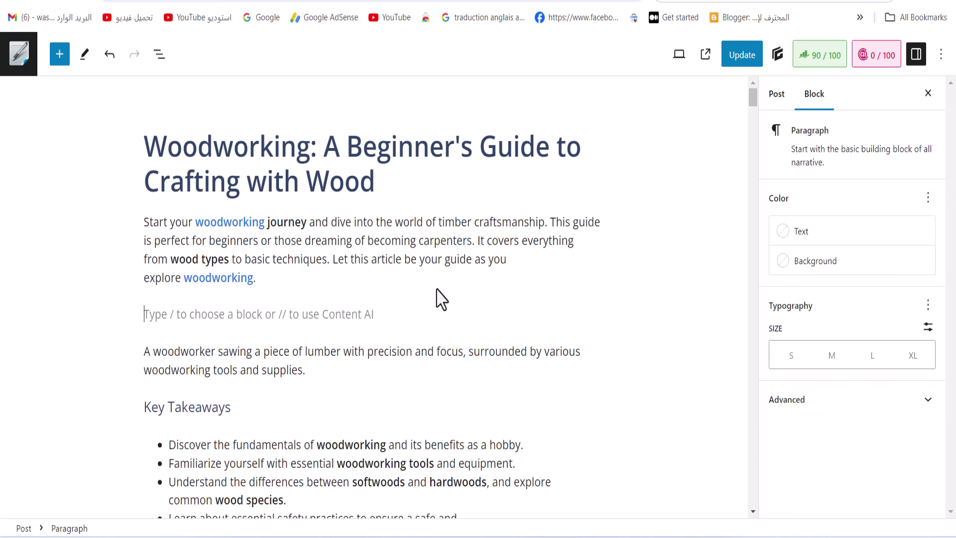
click(597, 314)
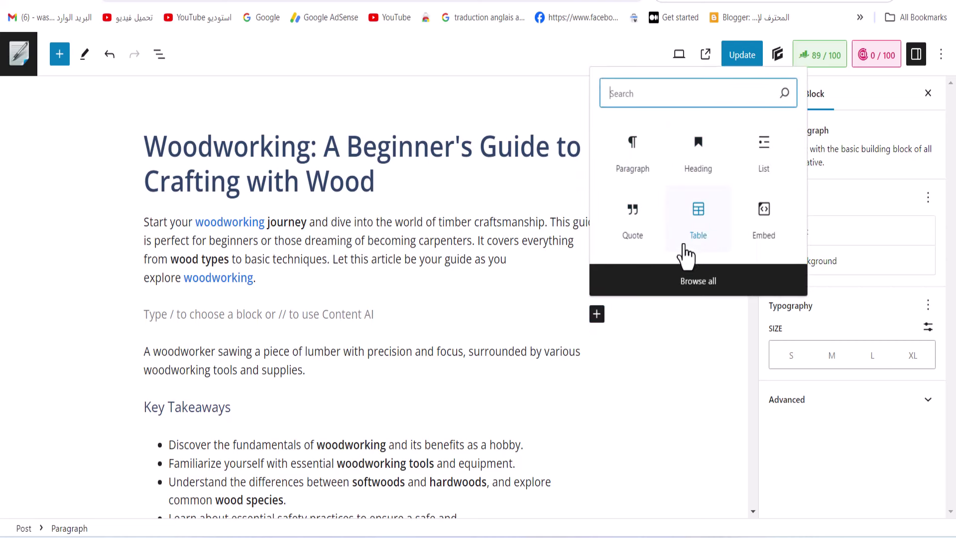
text(im)
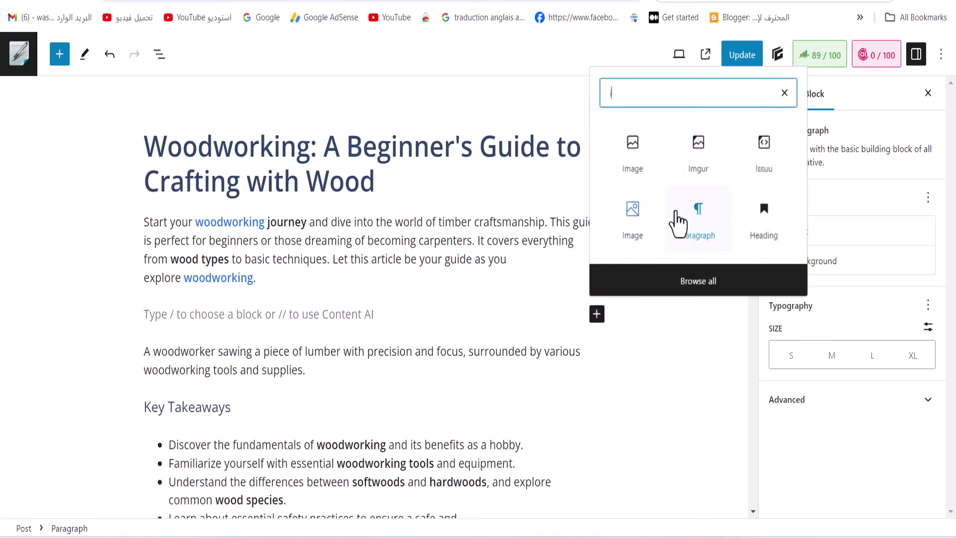
click(645, 132)
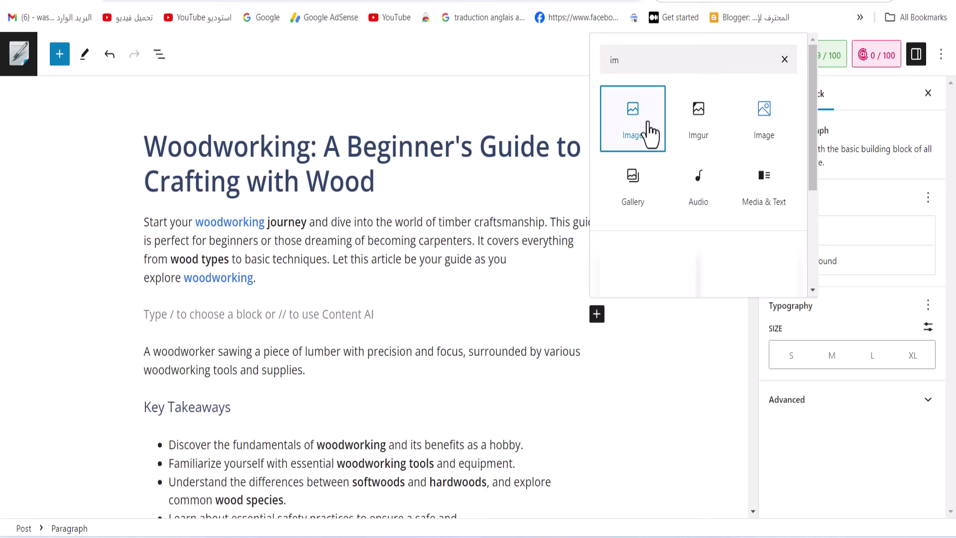
Upload the woodworker workshop screenshot from the Screenshots folder into that block
click(164, 392)
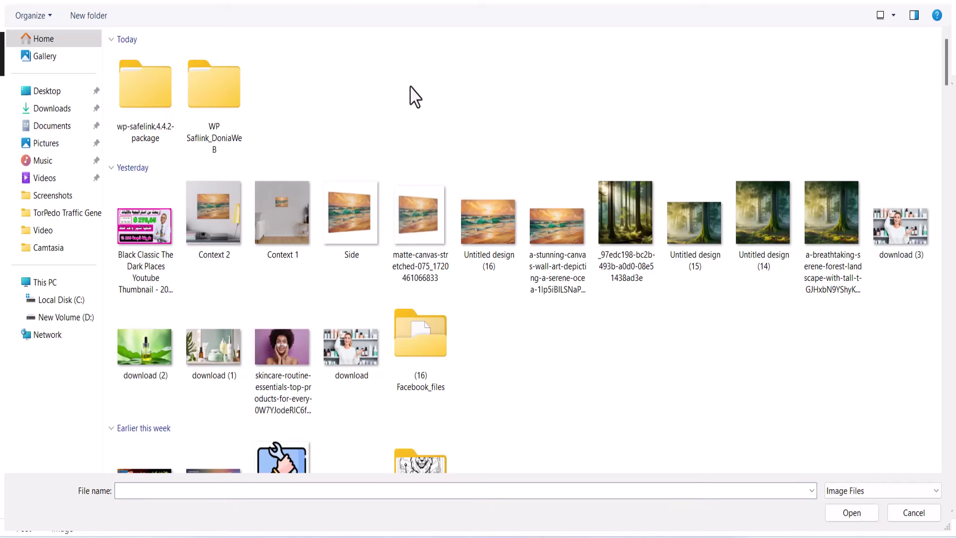
click(61, 127)
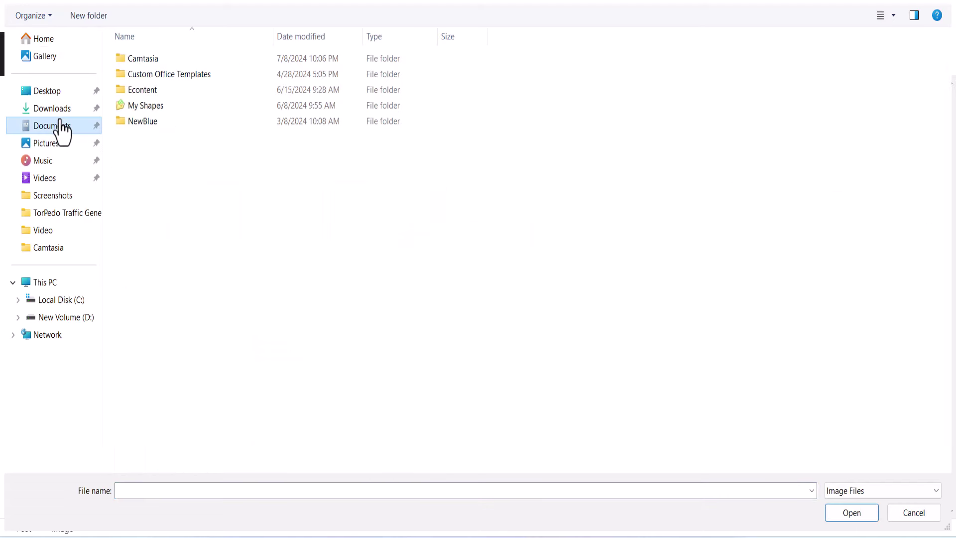
click(61, 109)
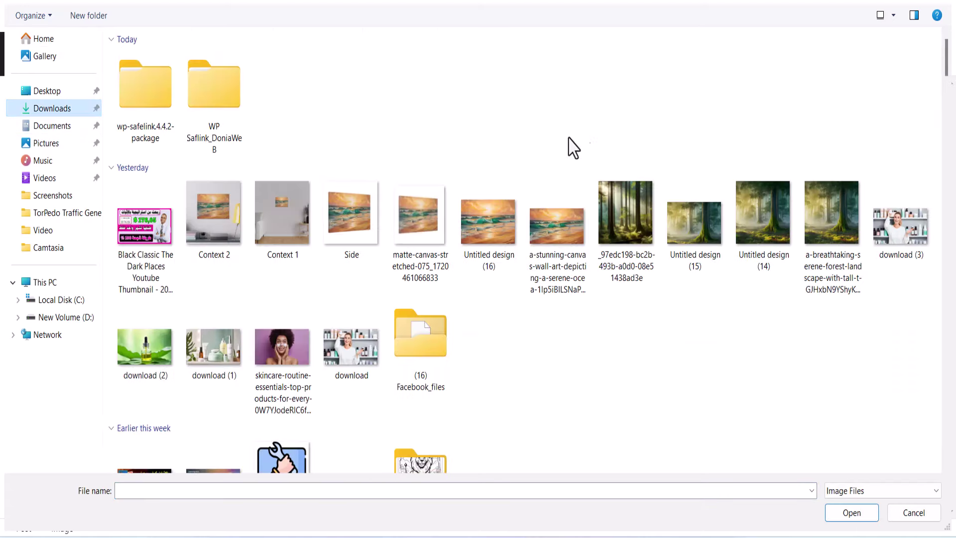
key(Escape)
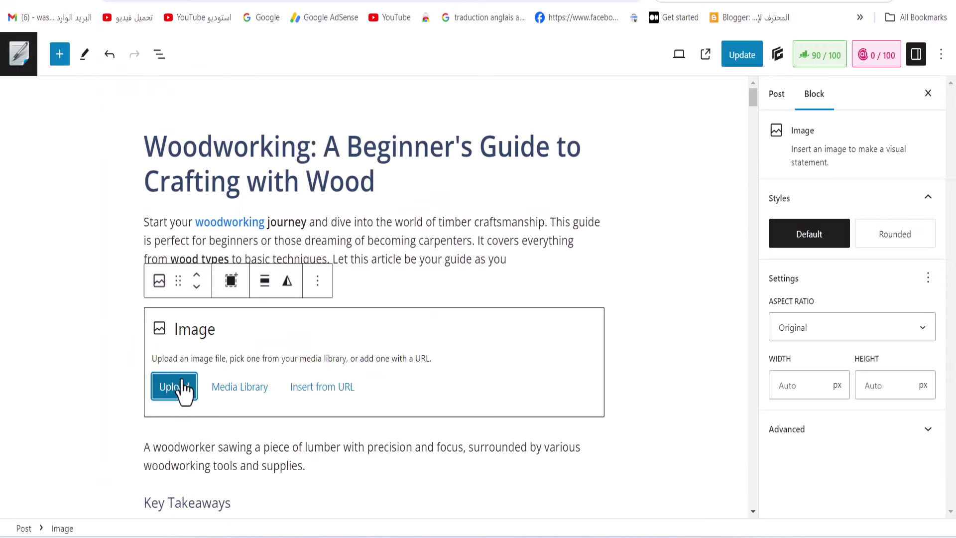
click(183, 388)
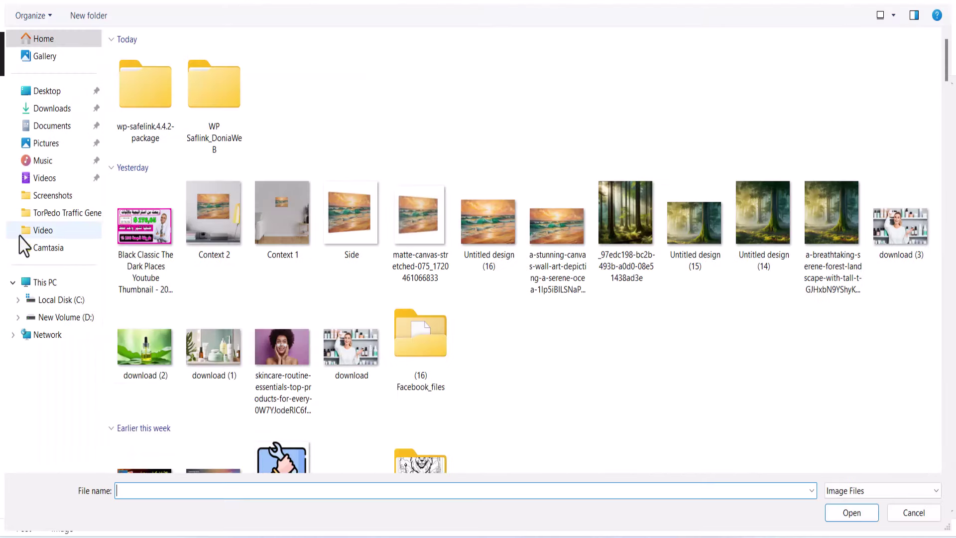
click(43, 196)
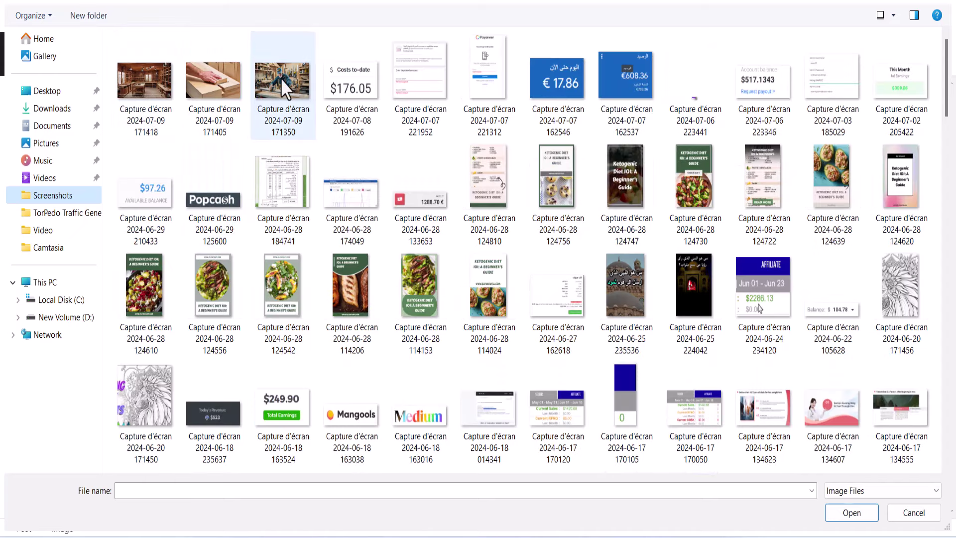
click(287, 89)
click(851, 513)
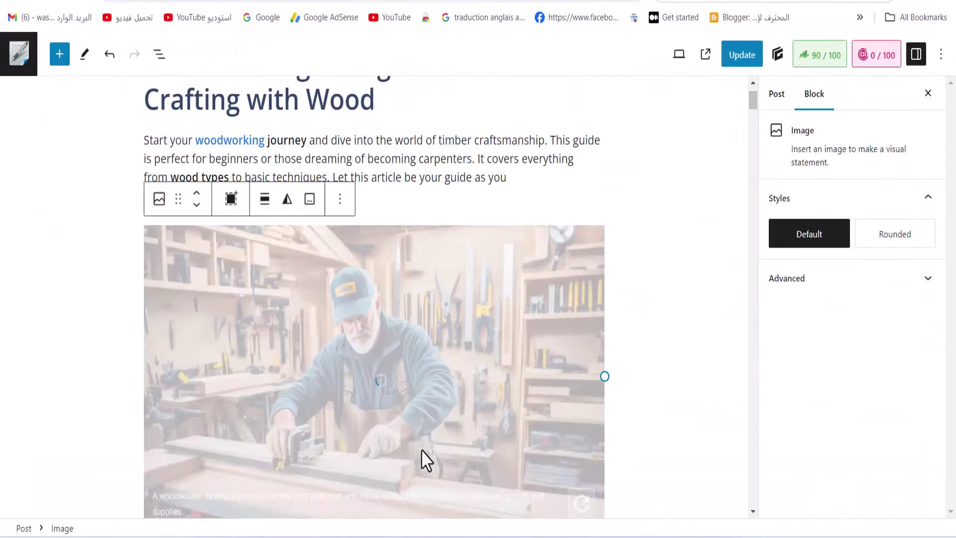
Swap the broken joinery image further down for an empty Image block
scroll(422, 459, down, 8)
scroll(422, 450, down, 6)
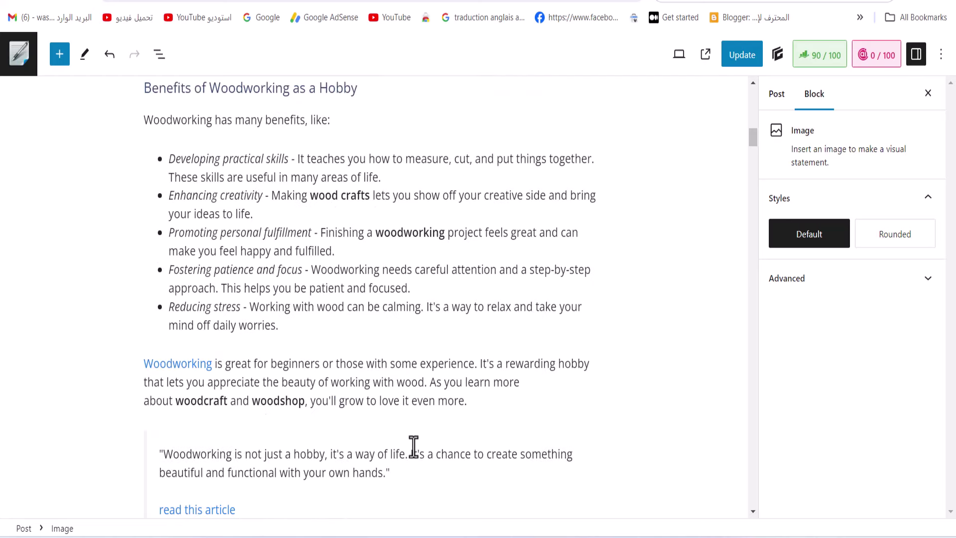
scroll(413, 446, down, 6)
scroll(309, 309, down, 18)
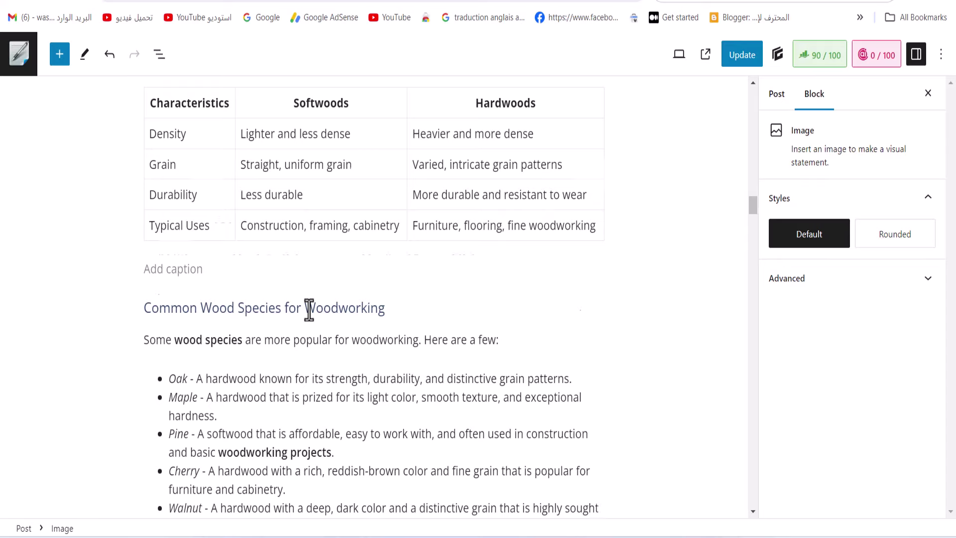
scroll(309, 310, down, 20)
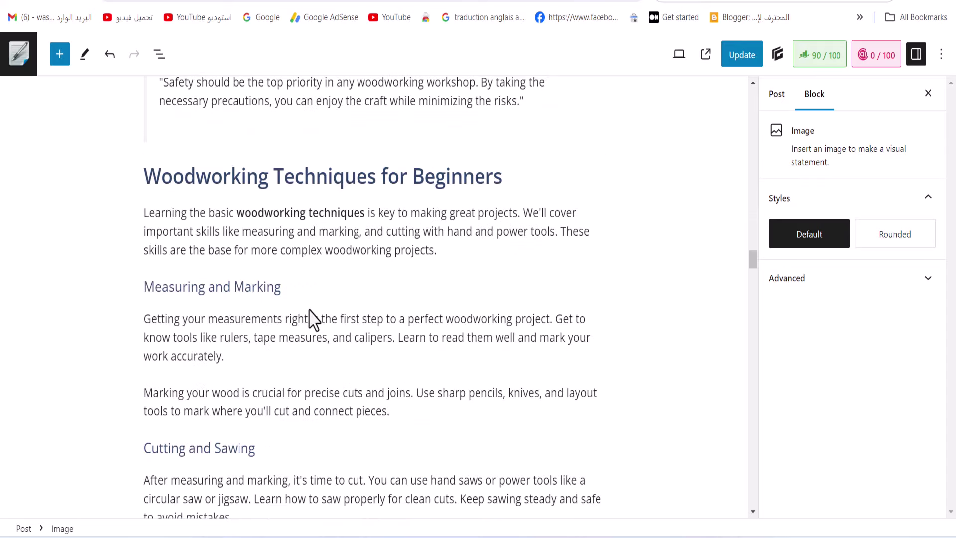
scroll(309, 309, down, 15)
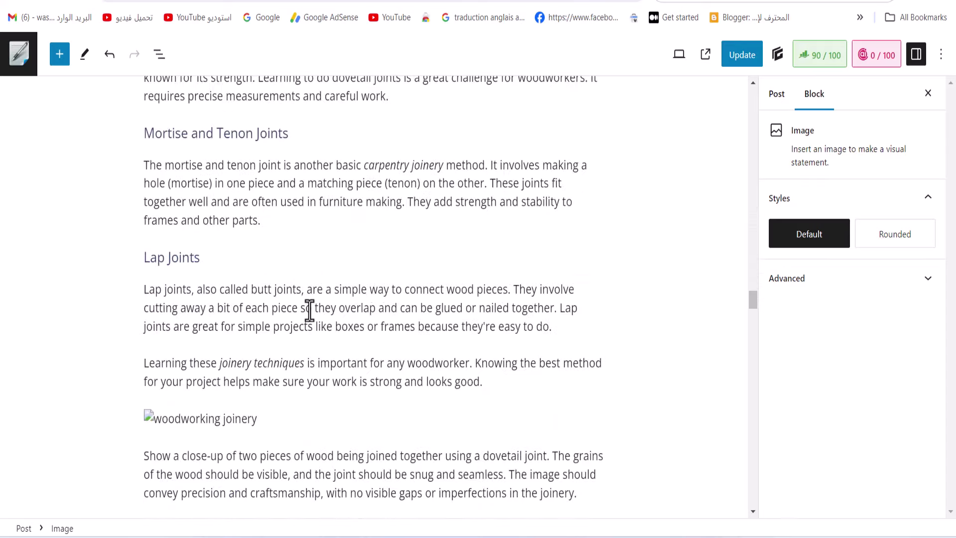
click(149, 417)
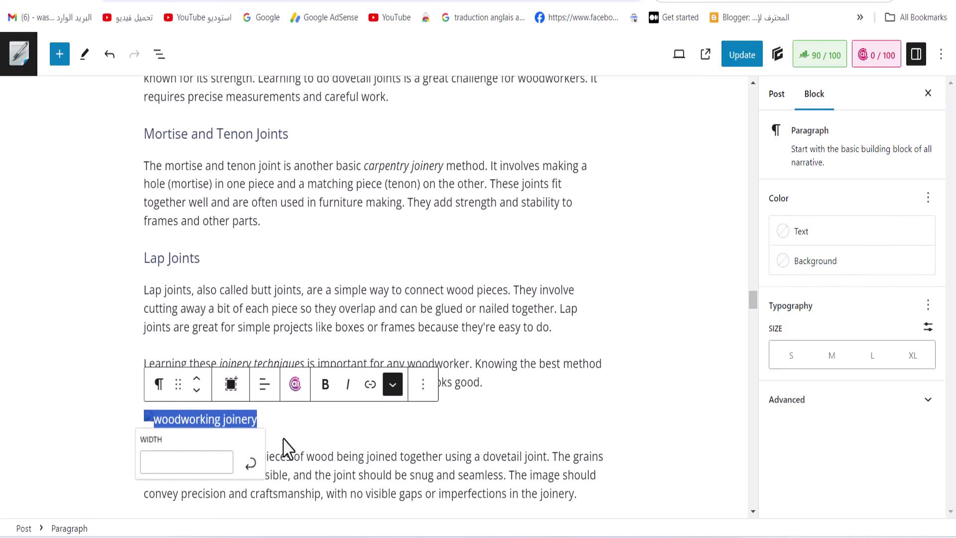
key(BackSpace)
click(597, 418)
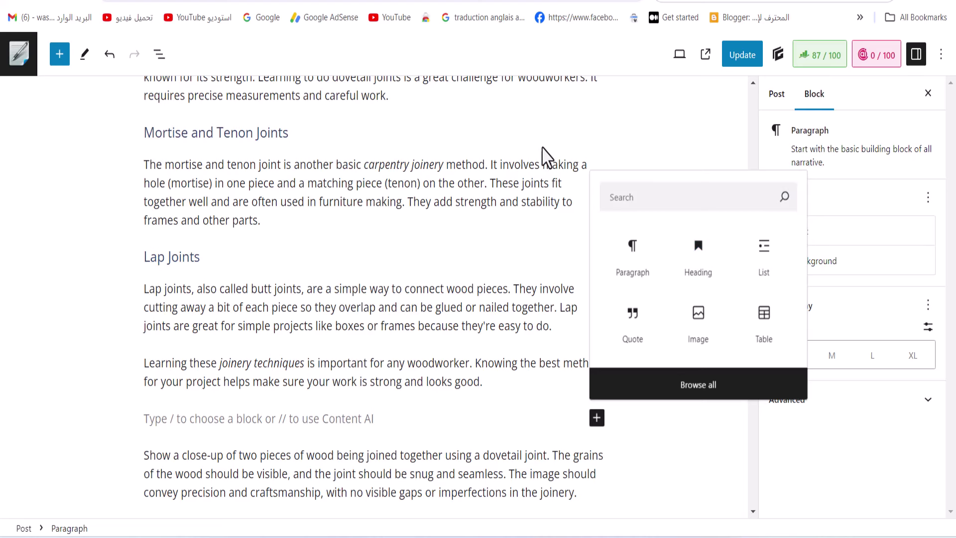
click(613, 199)
text(im)
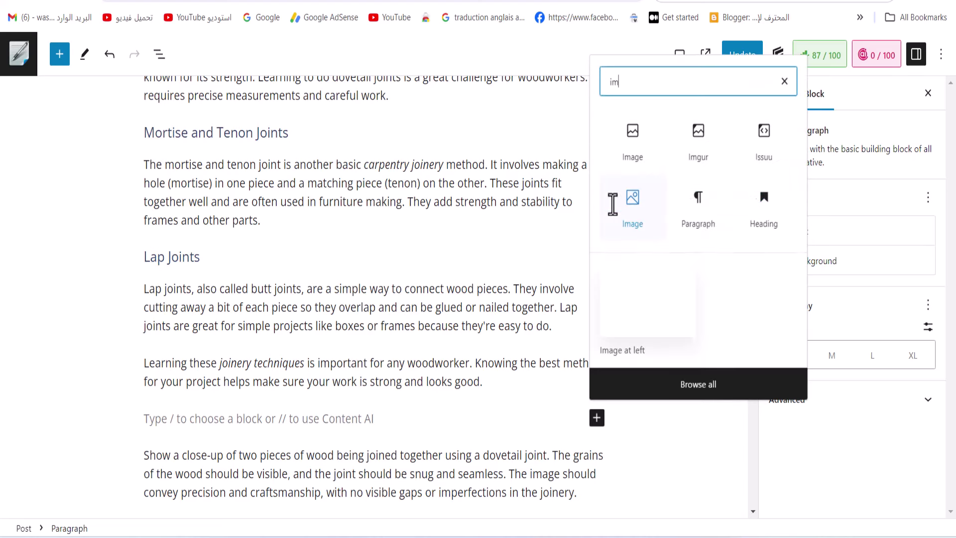
click(620, 143)
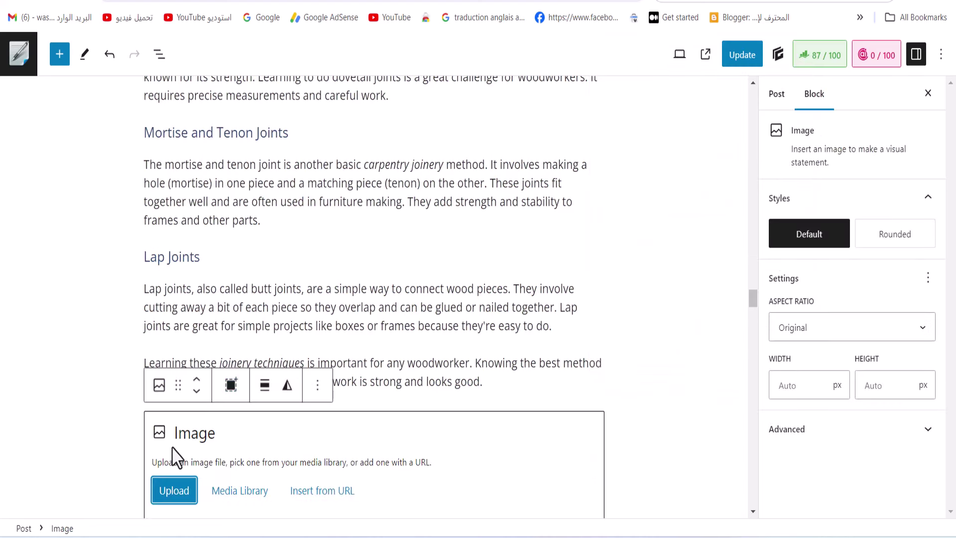
Upload the wood joint close-up screenshot into the joinery Image block
click(174, 496)
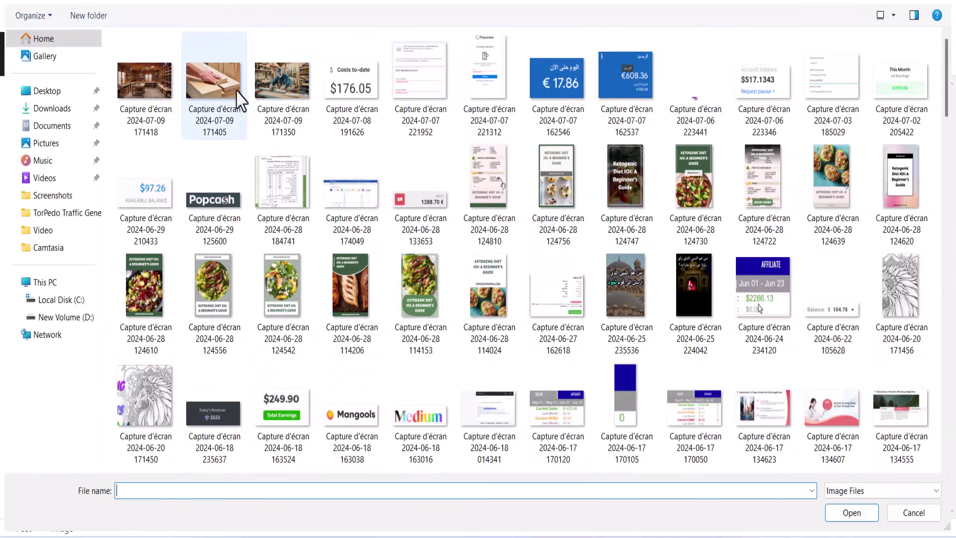
click(214, 85)
click(858, 517)
scroll(464, 406, down, 15)
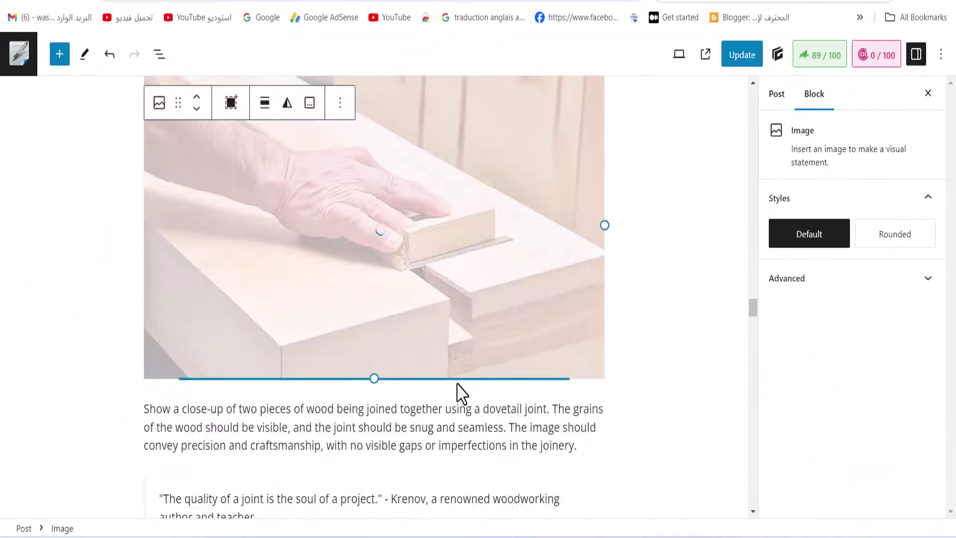
scroll(462, 393, down, 6)
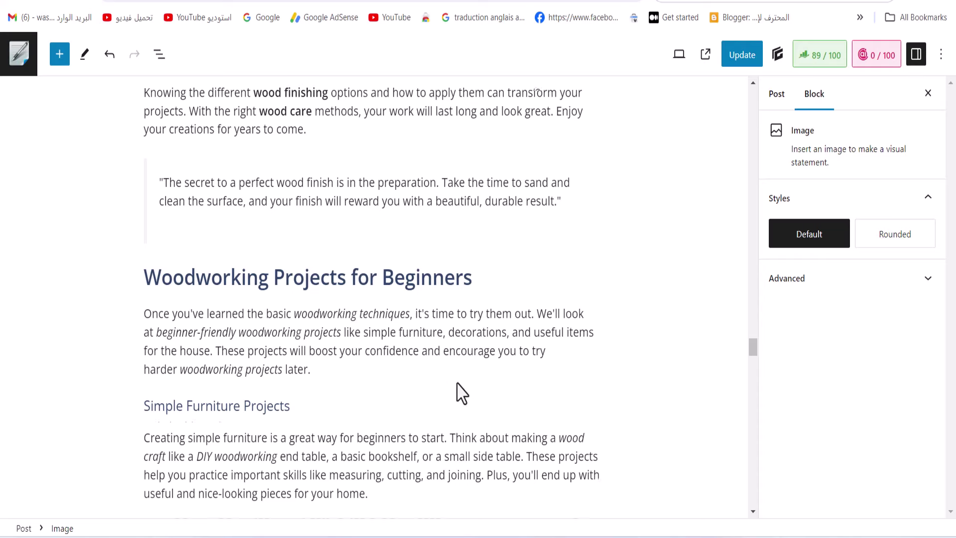
scroll(462, 394, down, 20)
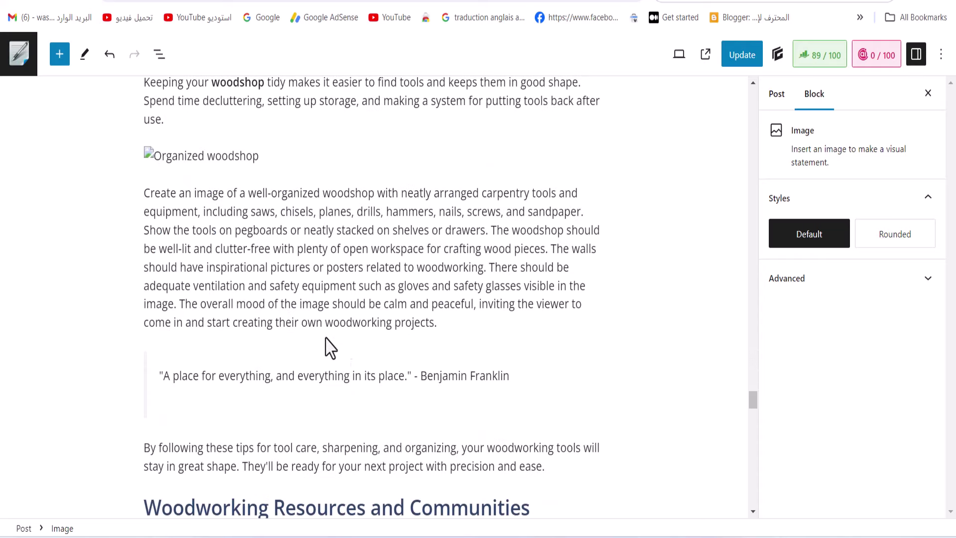
Delete the broken 'Organized woodshop' image and upload the woodshop screenshot in a new Image block
drag(263, 155, 133, 160)
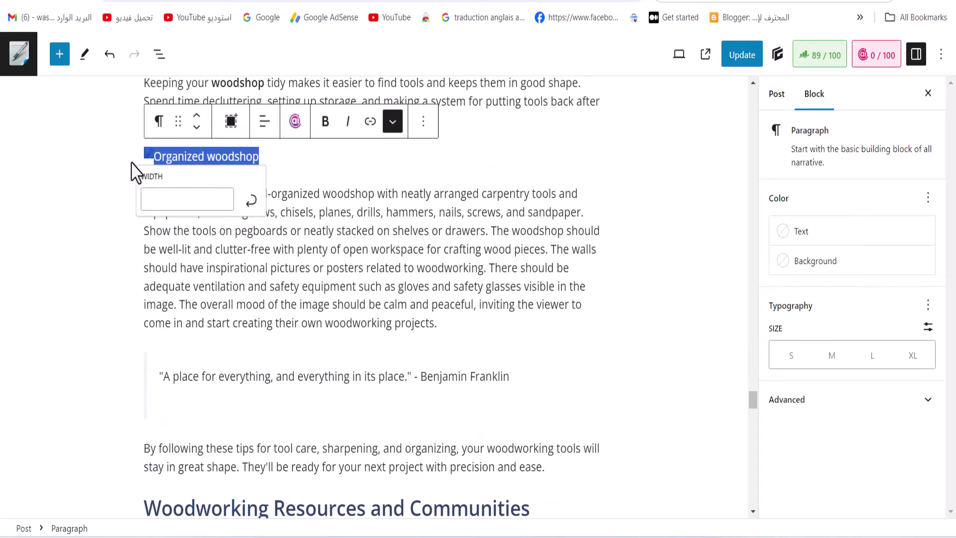
key(BackSpace)
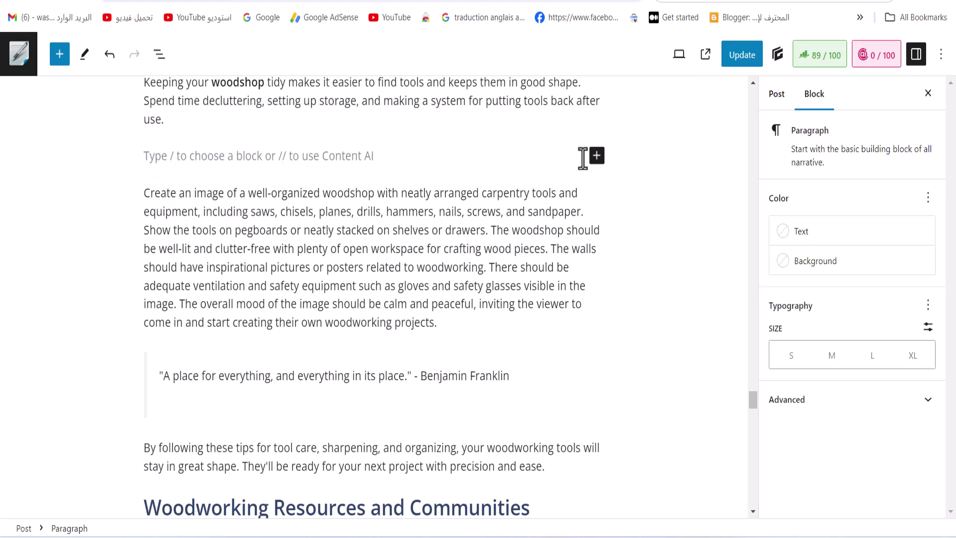
click(596, 155)
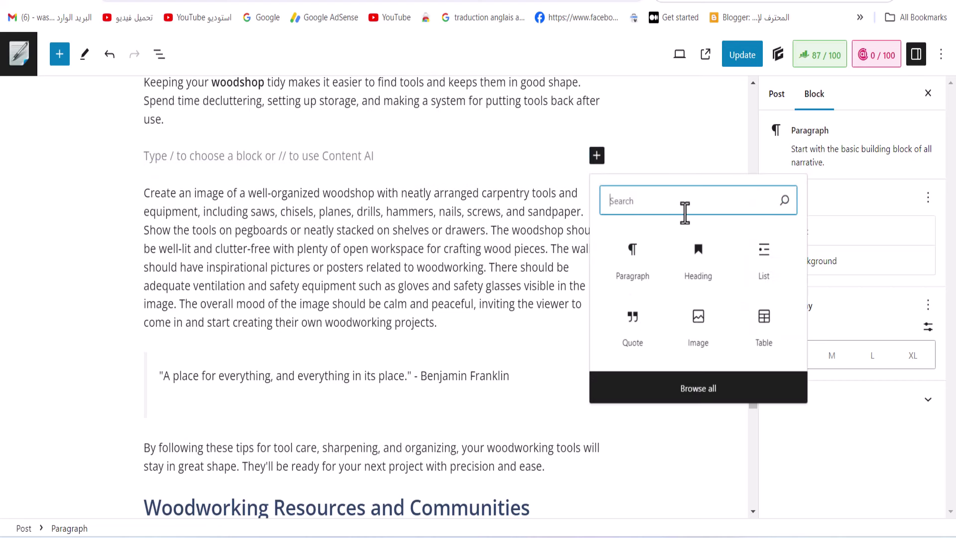
text(im)
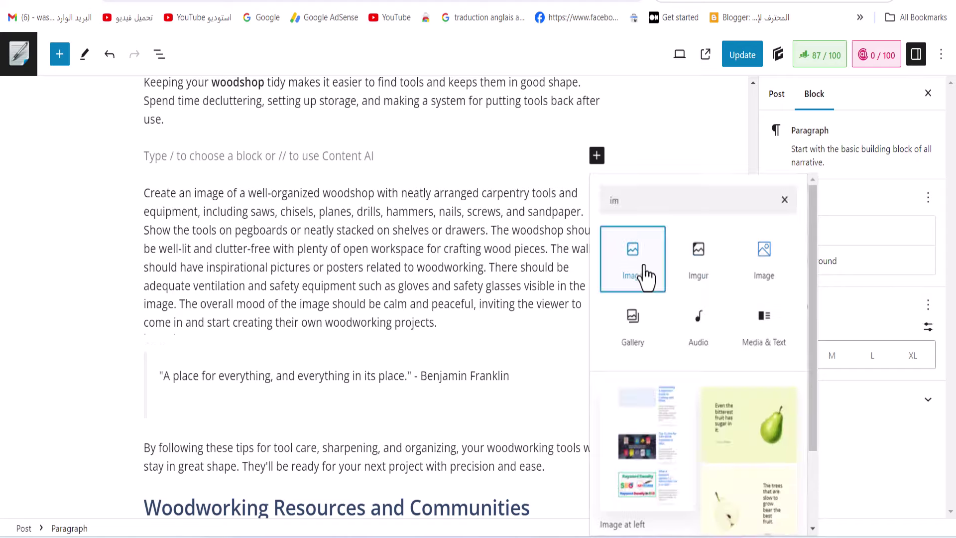
click(643, 273)
click(169, 237)
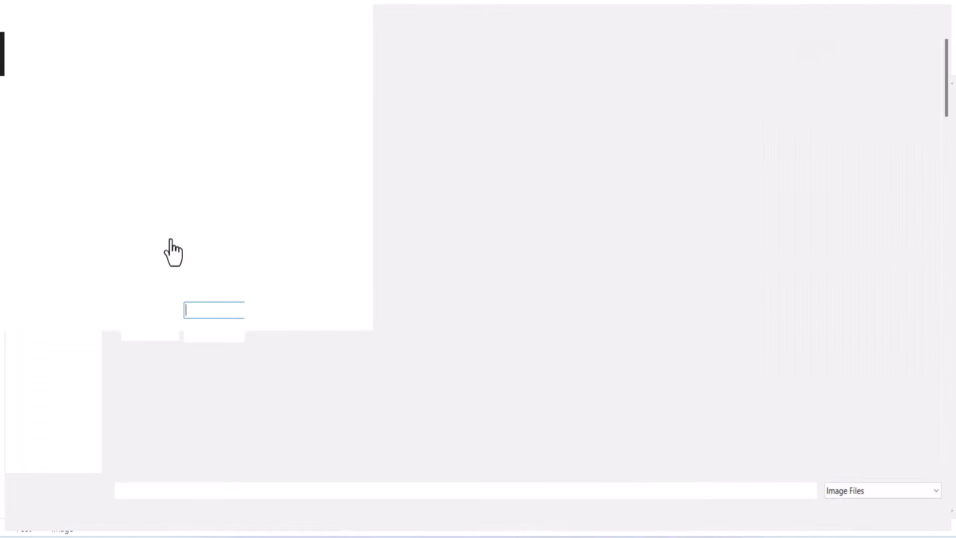
click(142, 115)
click(852, 512)
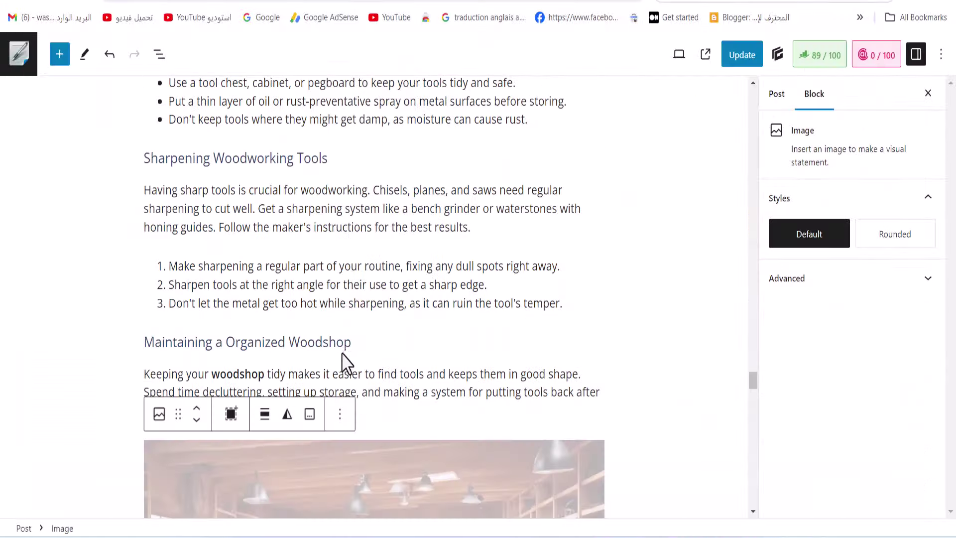
scroll(343, 344, down, 20)
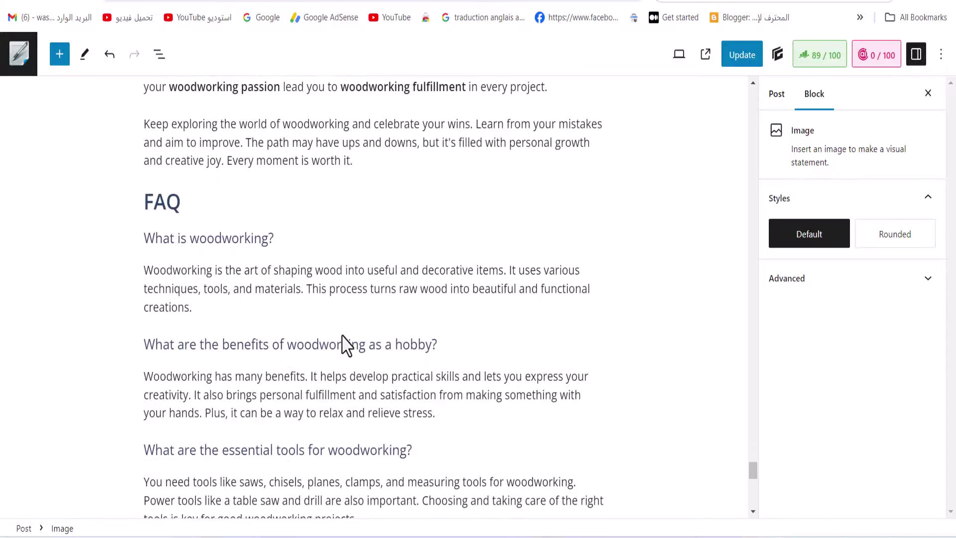
scroll(347, 345, down, 10)
scroll(347, 346, up, 20)
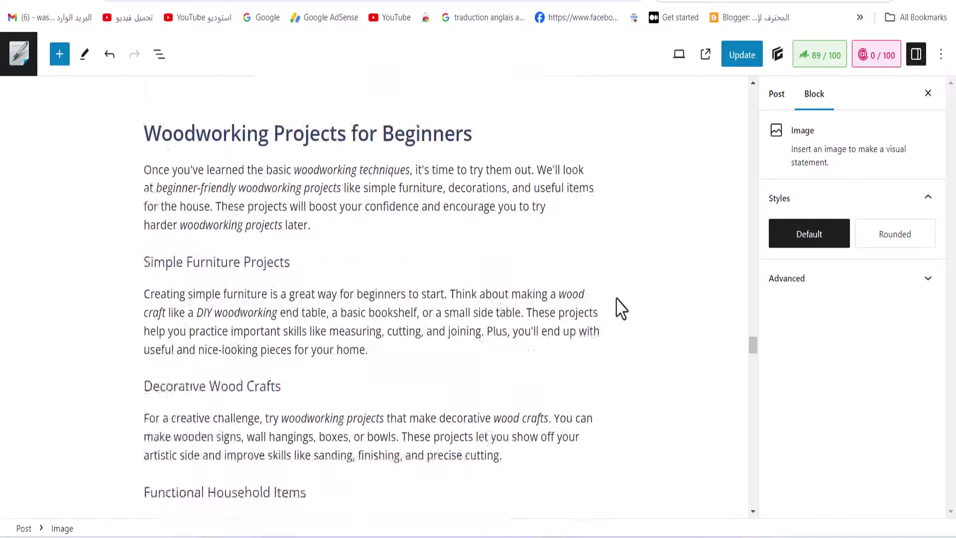
scroll(549, 277, up, 20)
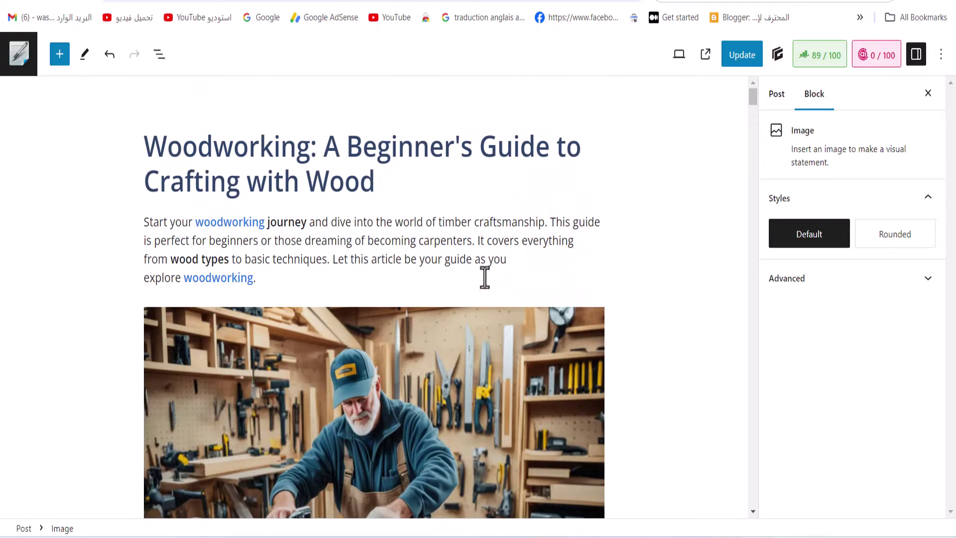
Copy the word 'Woodworking' from the post title
click(260, 151)
double_click(260, 151)
right_click(262, 150)
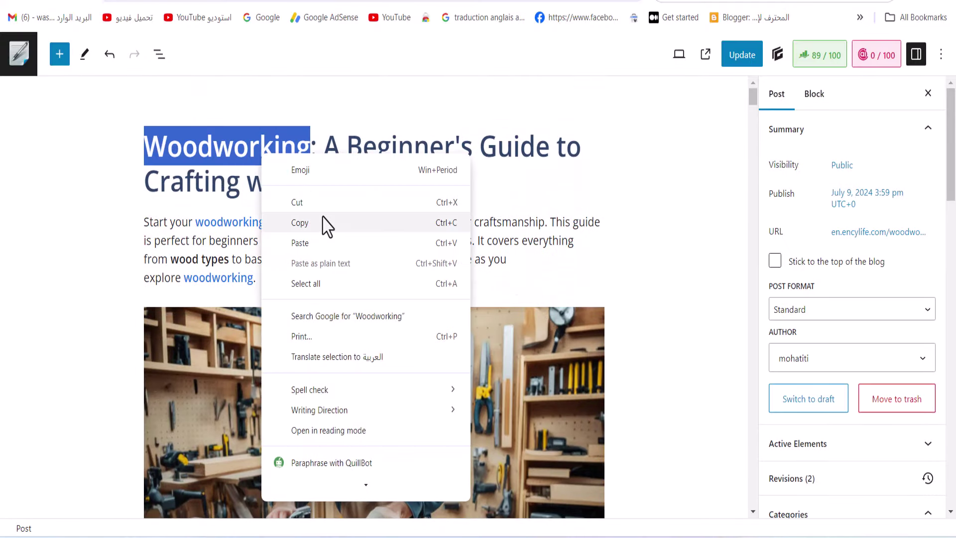
click(326, 222)
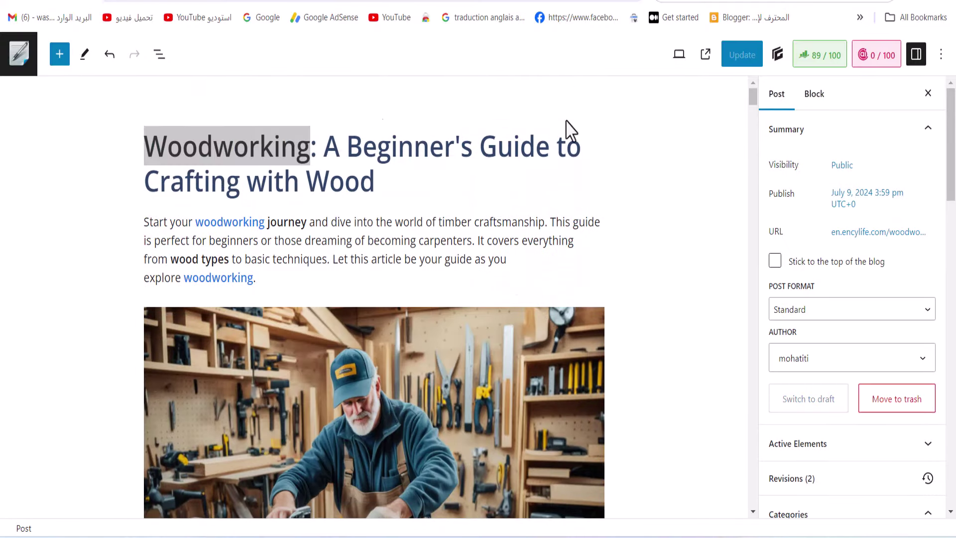
In the Post settings Categories, uncheck More and keep woodworking checked
click(824, 103)
click(789, 104)
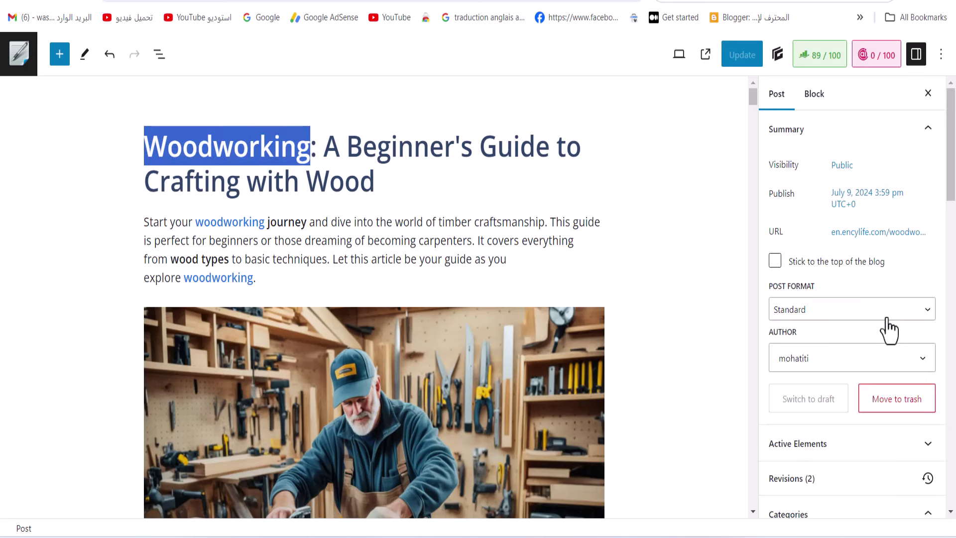
scroll(886, 326, down, 6)
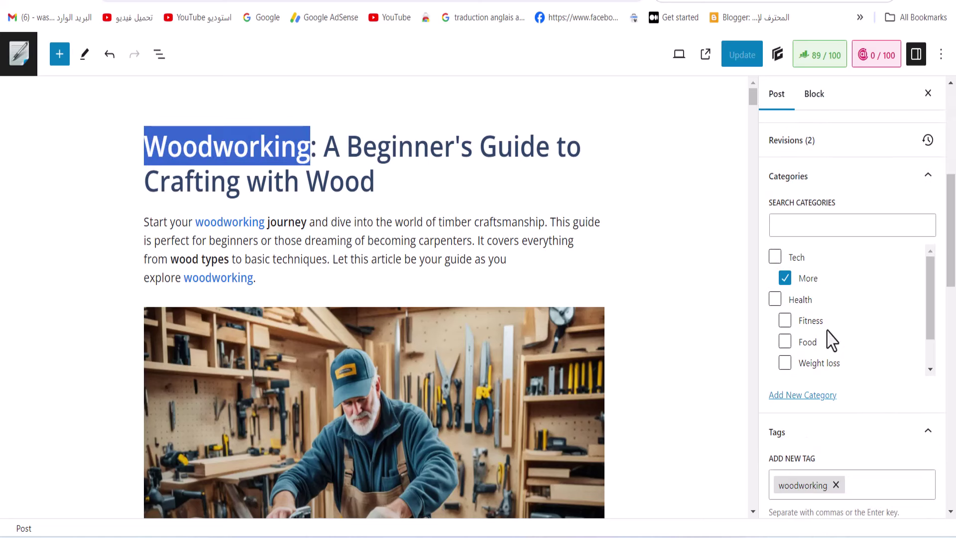
drag(930, 301, 929, 330)
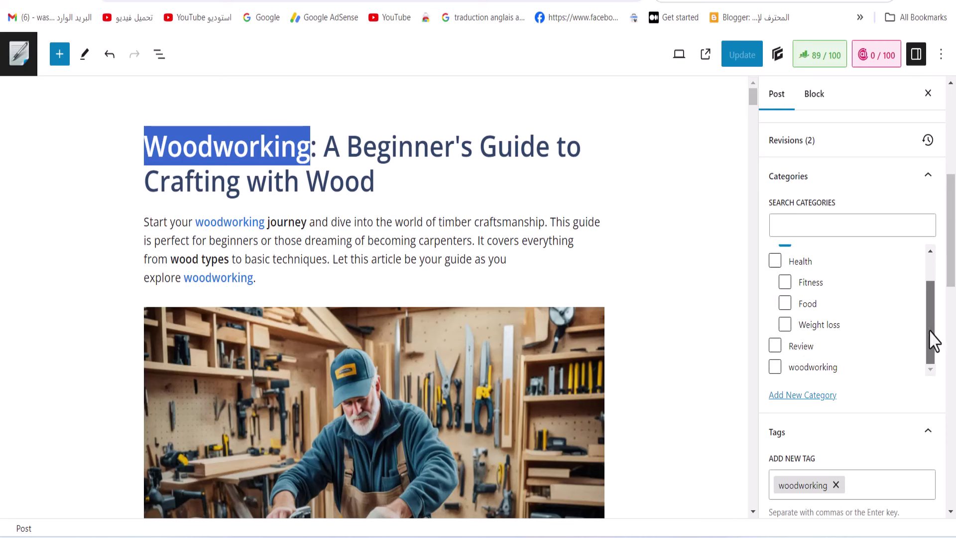
scroll(803, 362, up, 1)
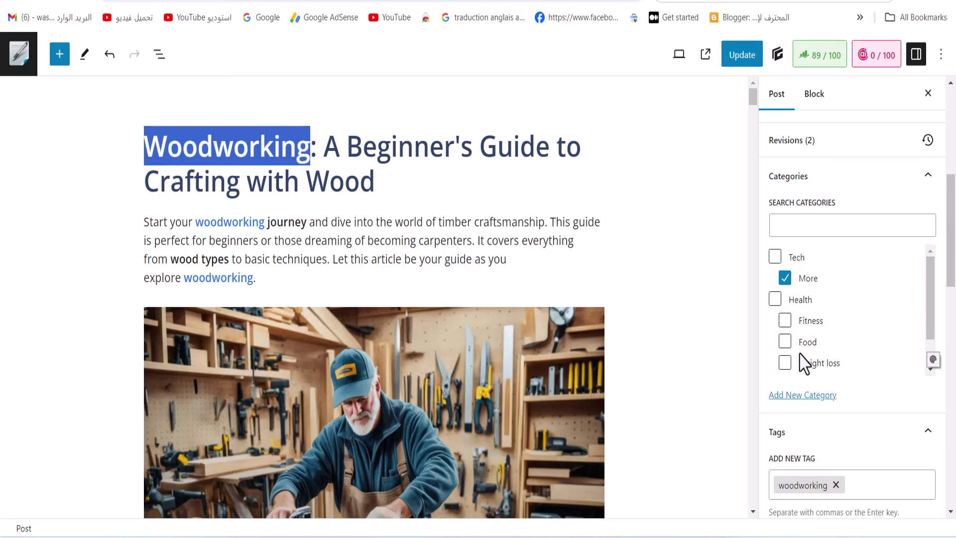
click(785, 278)
scroll(932, 319, down, 1)
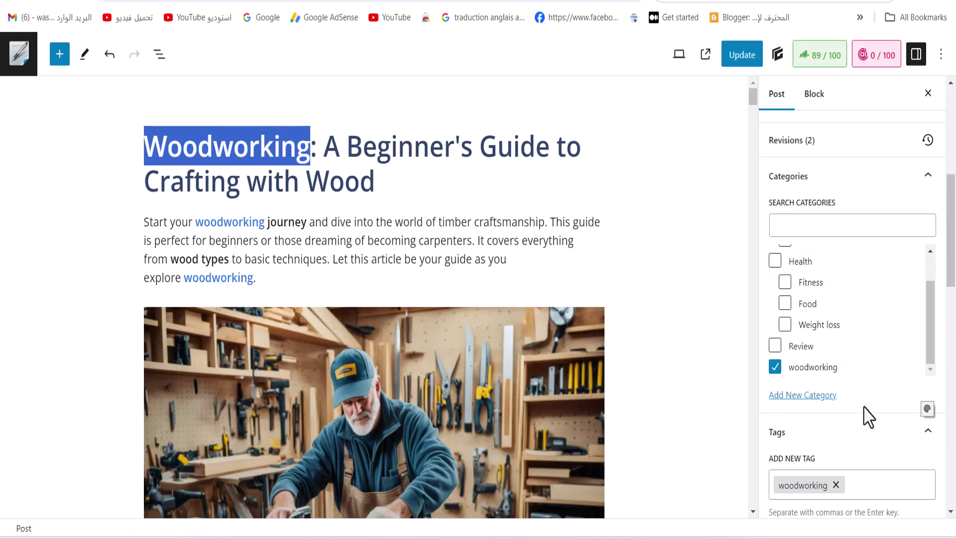
scroll(869, 417, down, 6)
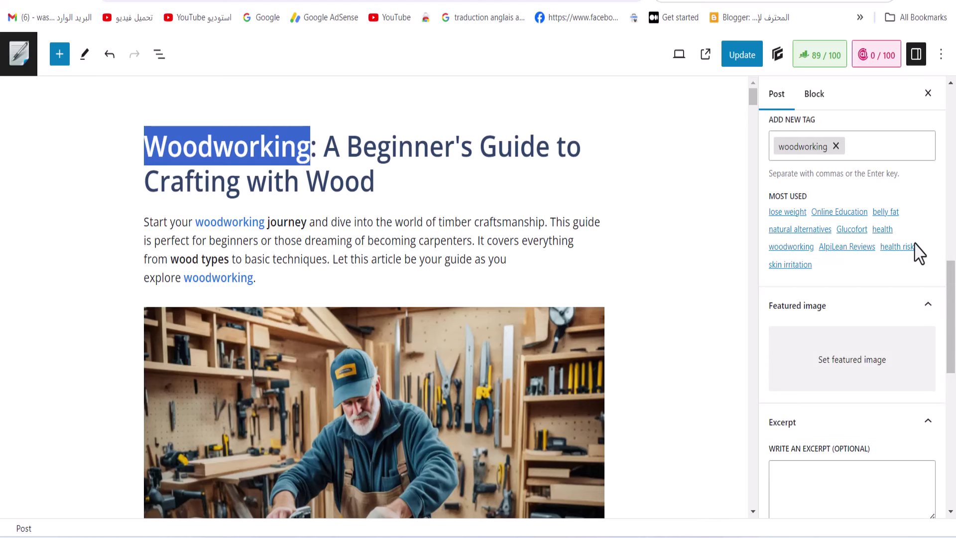
Give the man-in-workshop photo 'Woodworking' as alt text, description and title
click(857, 372)
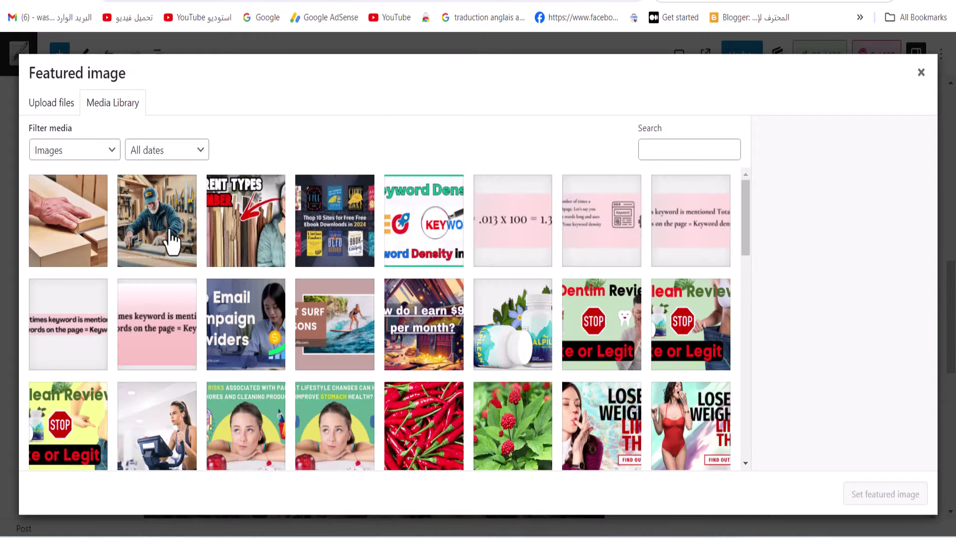
click(172, 242)
right_click(853, 330)
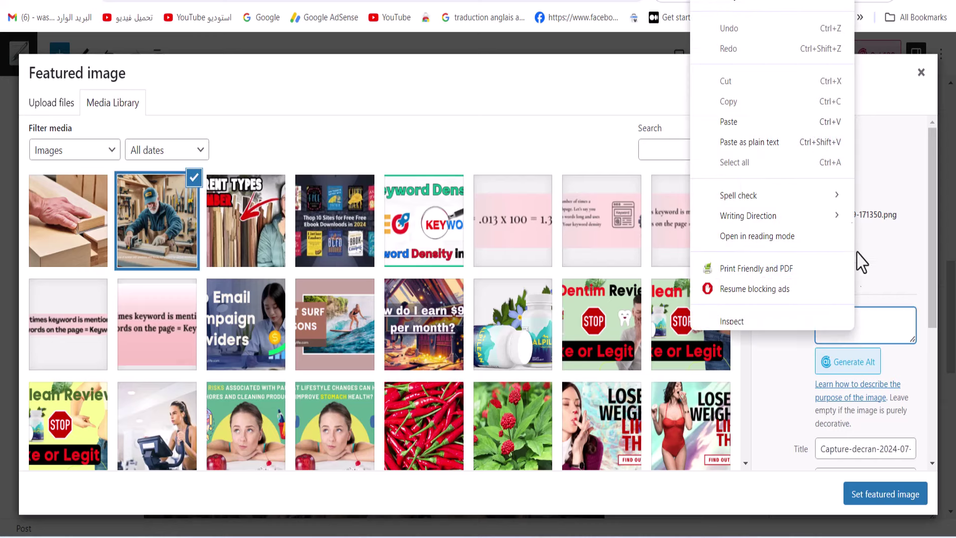
click(757, 143)
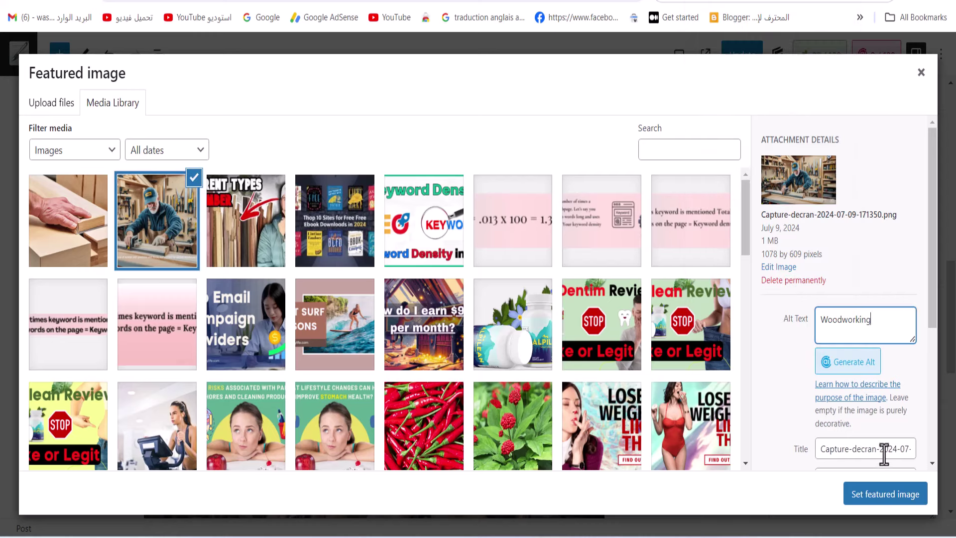
scroll(883, 456, down, 5)
right_click(844, 303)
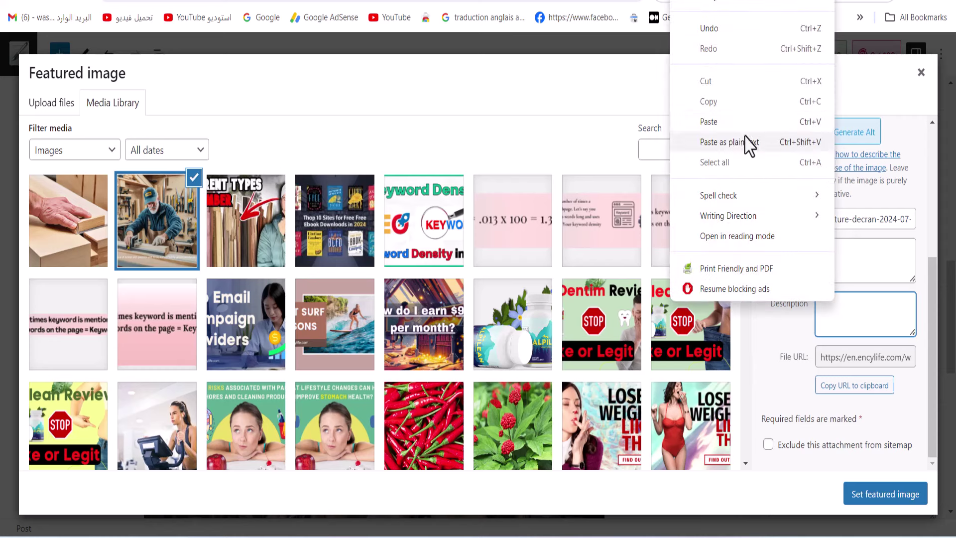
click(731, 122)
triple_click(825, 222)
right_click(836, 231)
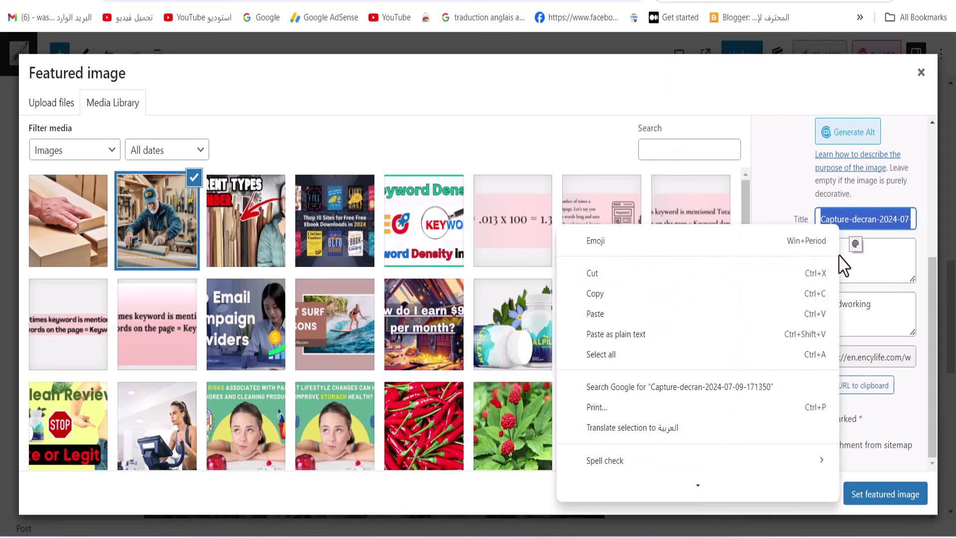
click(628, 315)
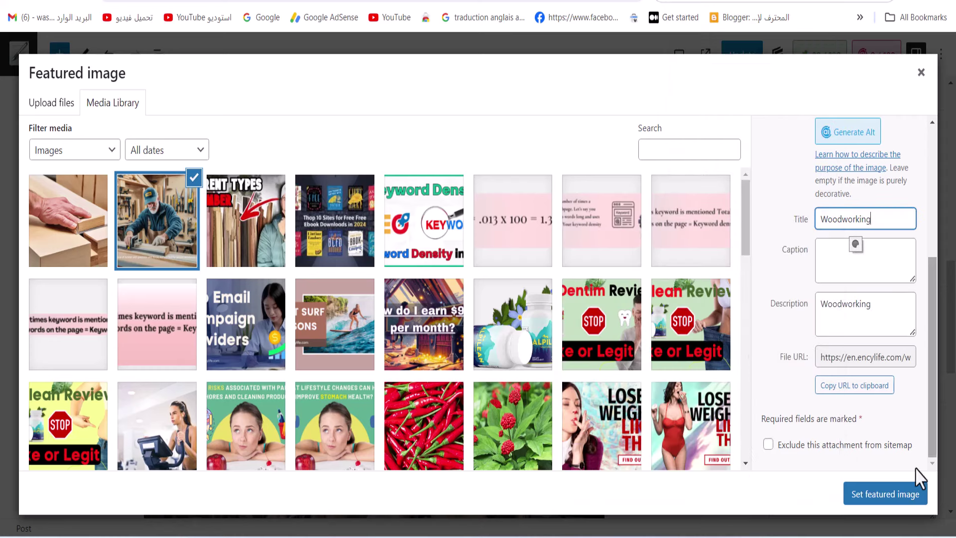
Set the workshop photo as featured image and update the post
click(878, 508)
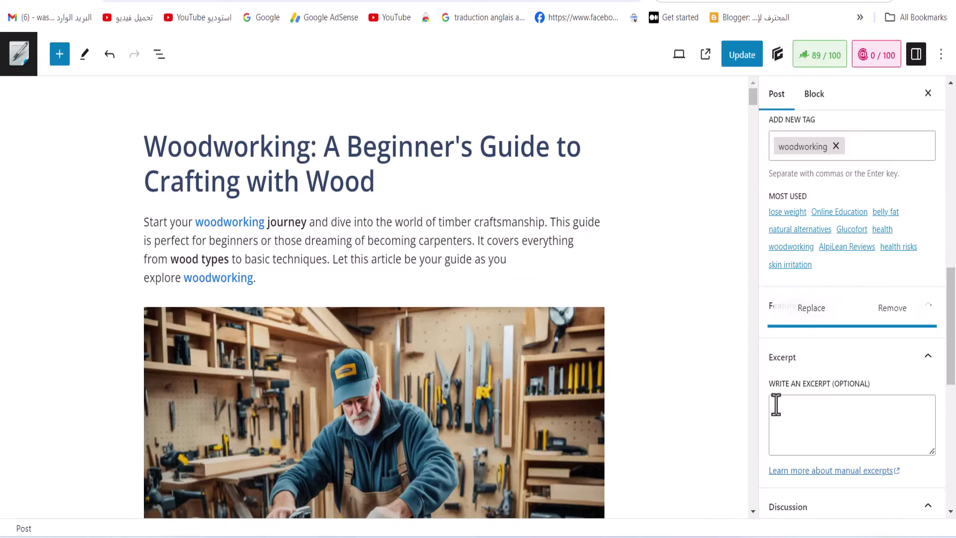
scroll(832, 389, down, 5)
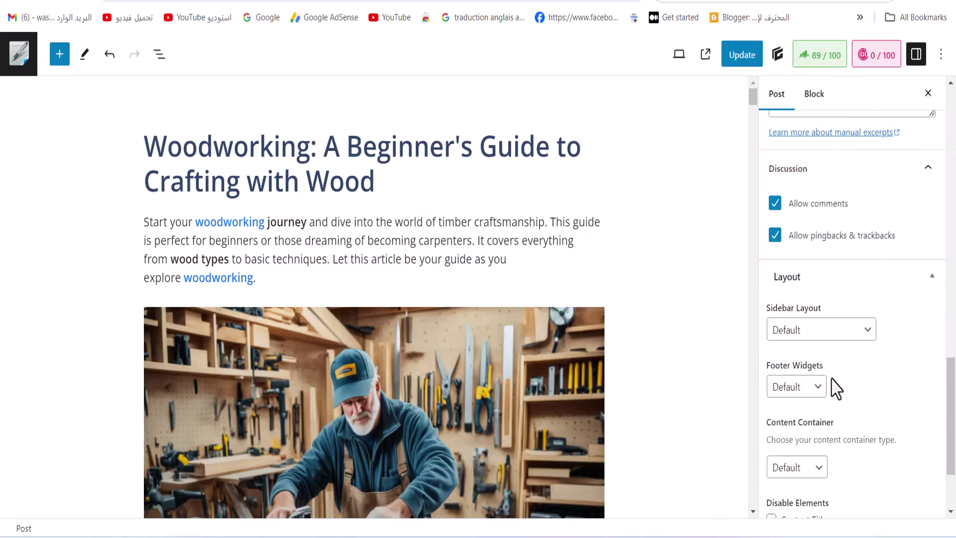
scroll(832, 389, up, 10)
scroll(836, 393, down, 5)
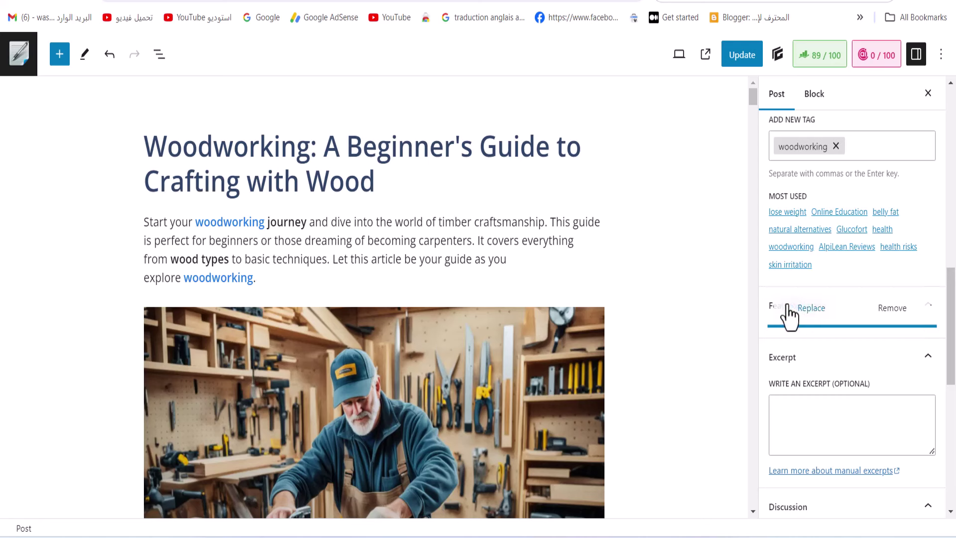
click(736, 57)
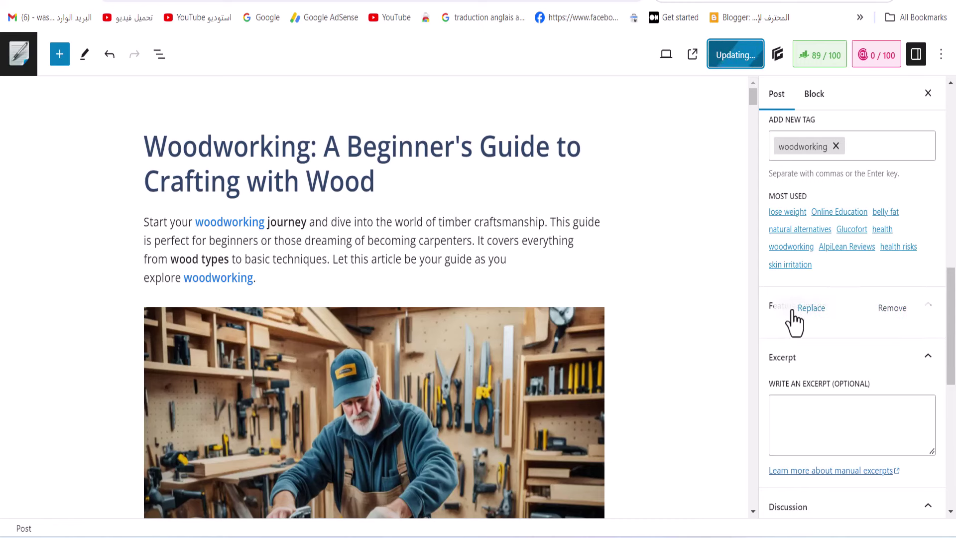
Reopen the featured image Media Library showing images from all dates
click(809, 308)
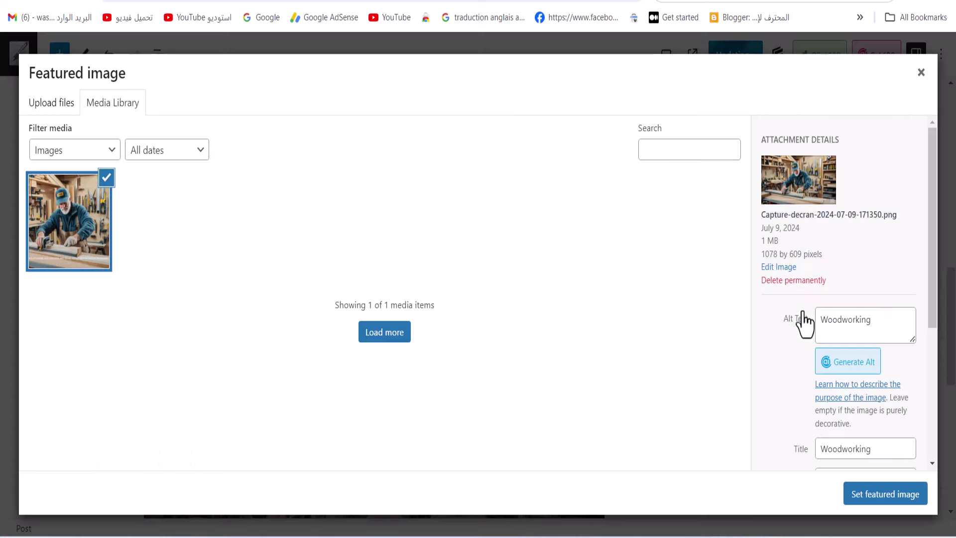
click(57, 111)
click(115, 107)
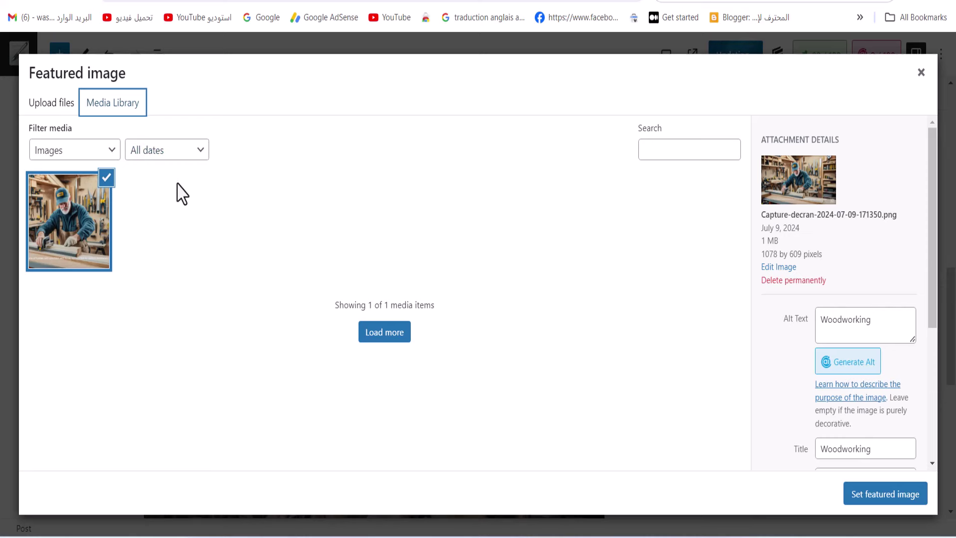
click(108, 149)
click(169, 151)
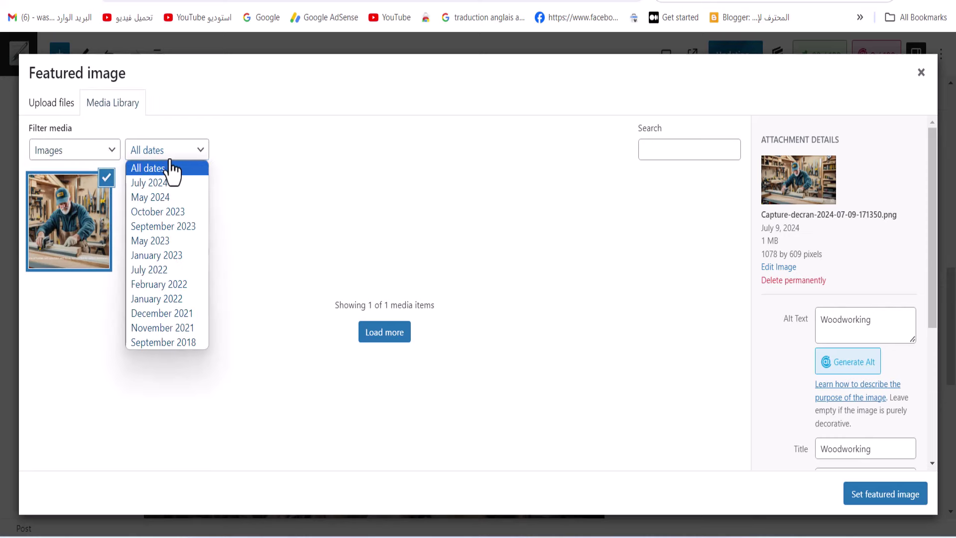
click(178, 173)
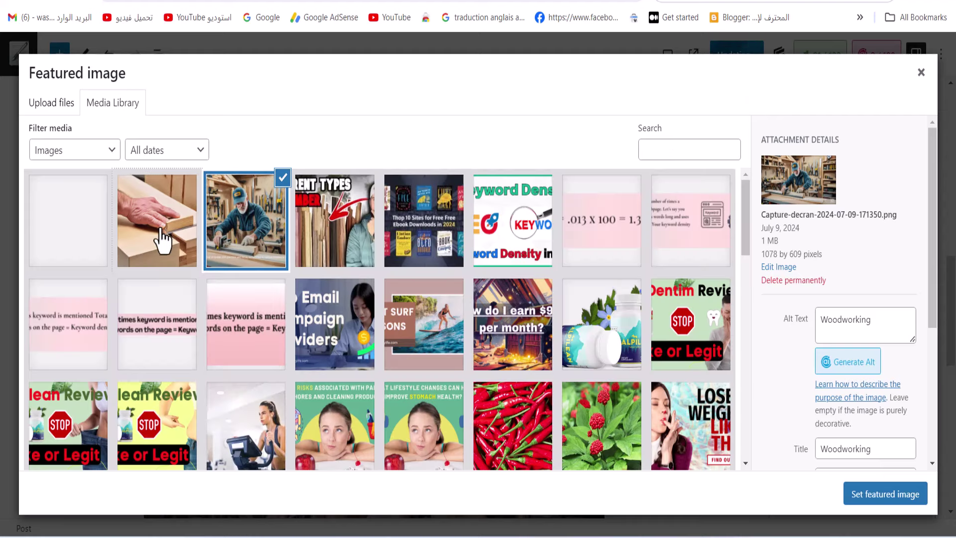
Give the hand-on-wood image 'Woodworking' as alt text, title and description
click(161, 242)
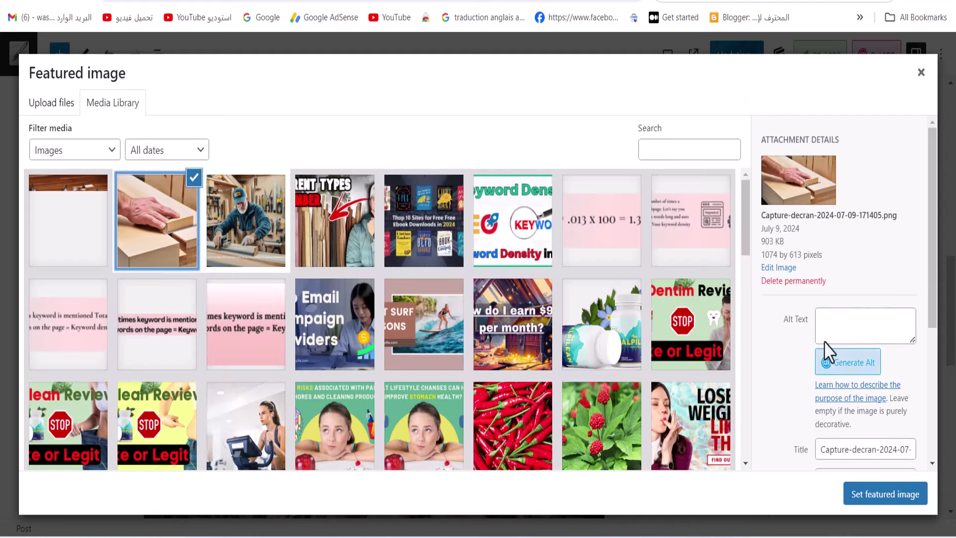
right_click(842, 319)
click(722, 142)
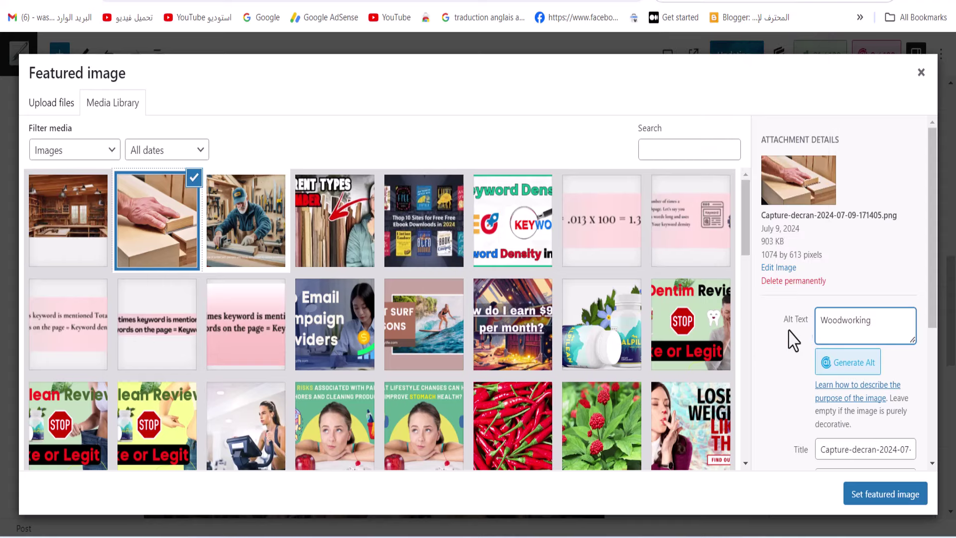
double_click(864, 450)
right_click(864, 451)
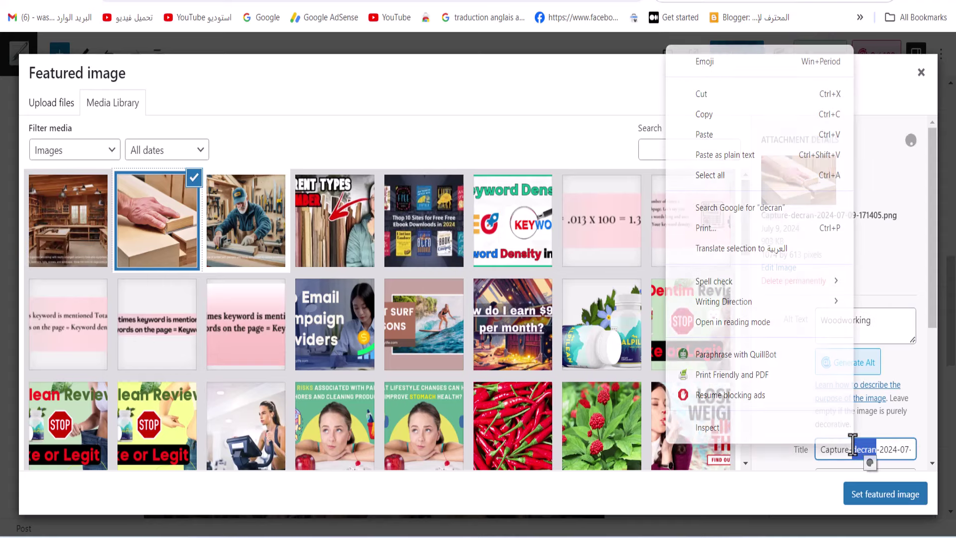
key(Escape)
triple_click(865, 450)
right_click(866, 451)
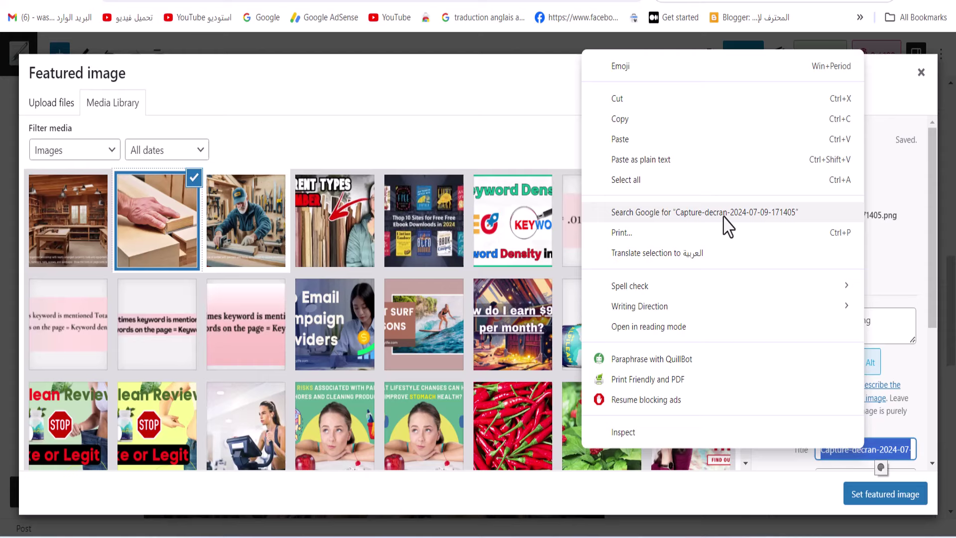
click(620, 147)
scroll(836, 379, down, 5)
right_click(834, 319)
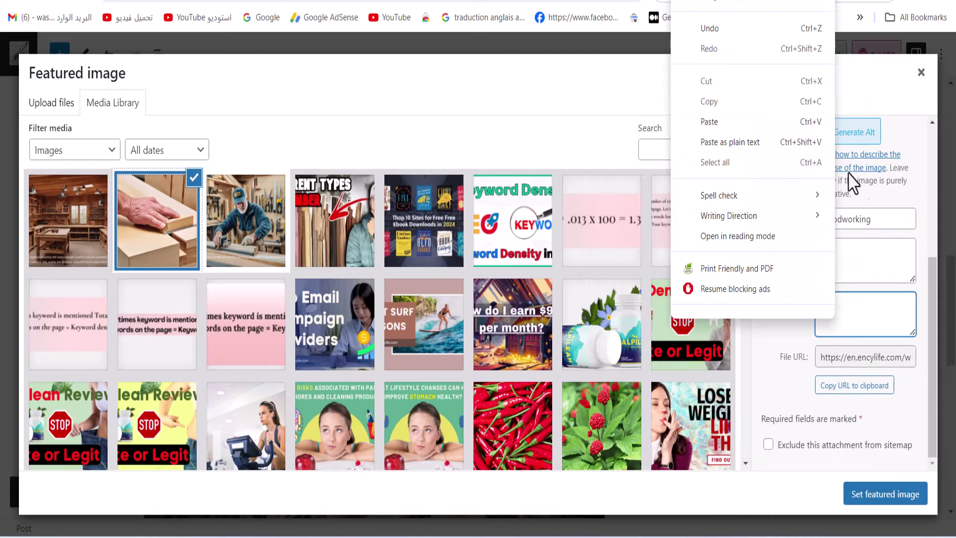
click(730, 139)
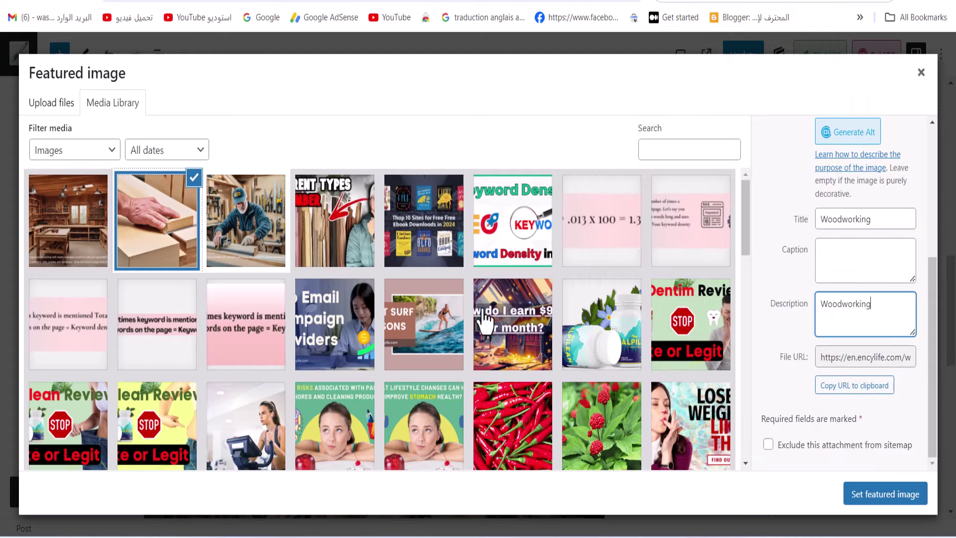
Set the workshop interior image's title, description and alt text to 'Woodworking', then select the carpenter photo
click(72, 224)
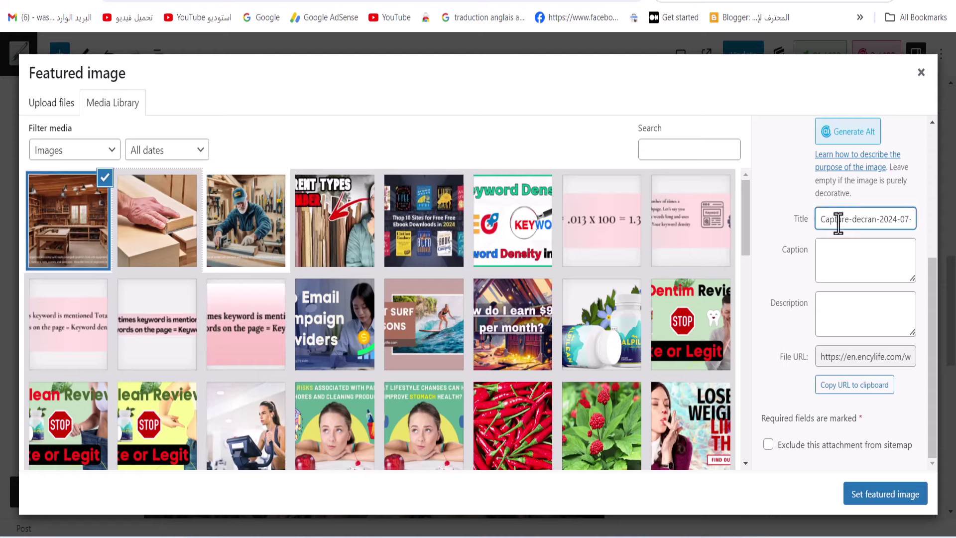
drag(826, 219, 854, 239)
right_click(853, 239)
click(663, 309)
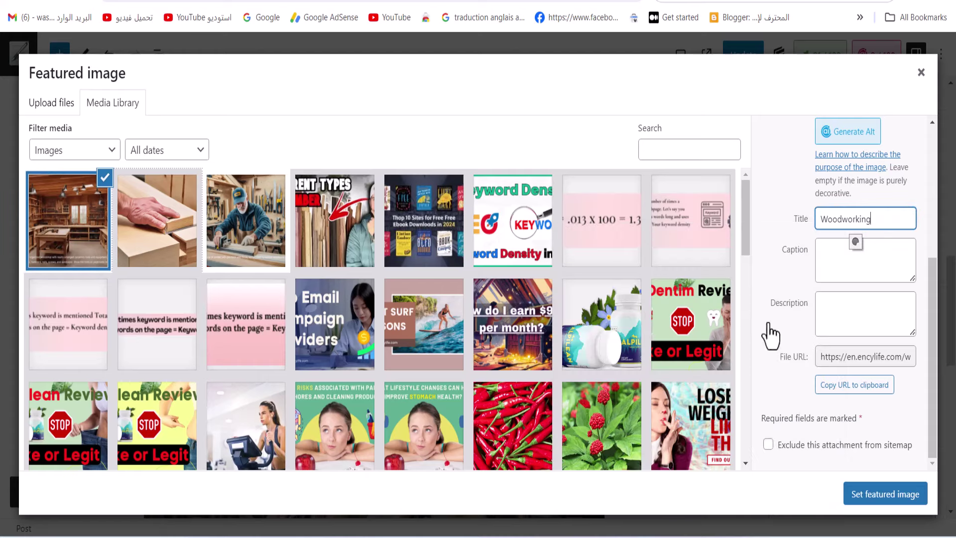
right_click(869, 315)
click(761, 123)
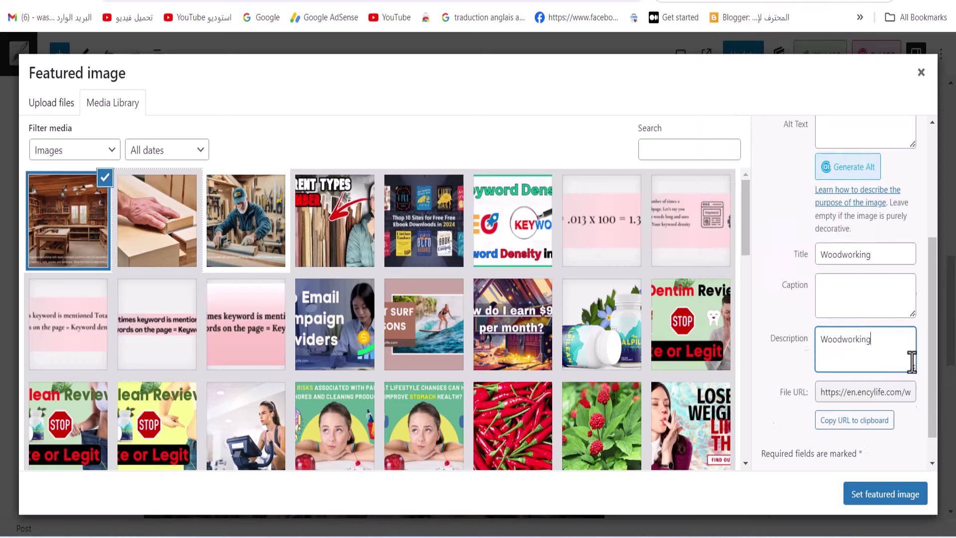
scroll(871, 399, up, 4)
click(843, 328)
right_click(844, 323)
click(715, 154)
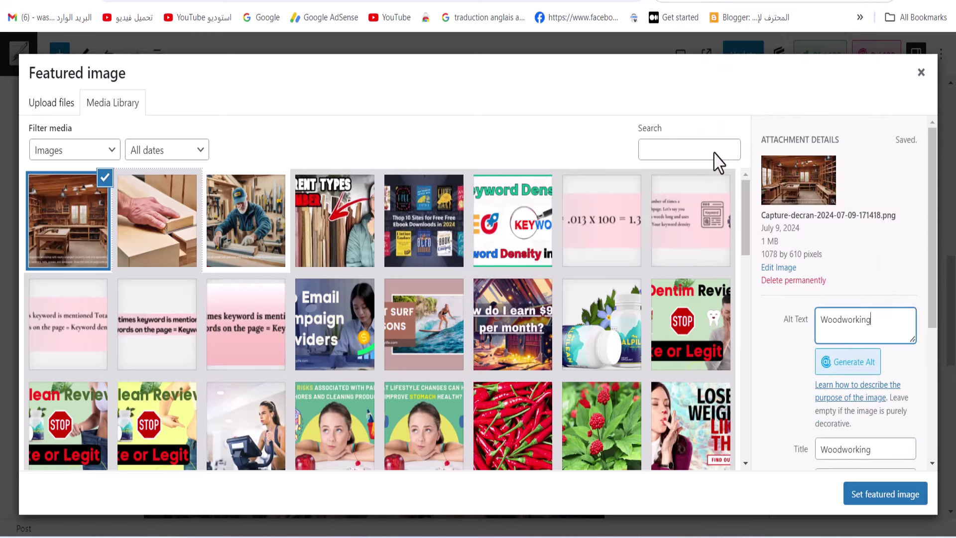
click(239, 229)
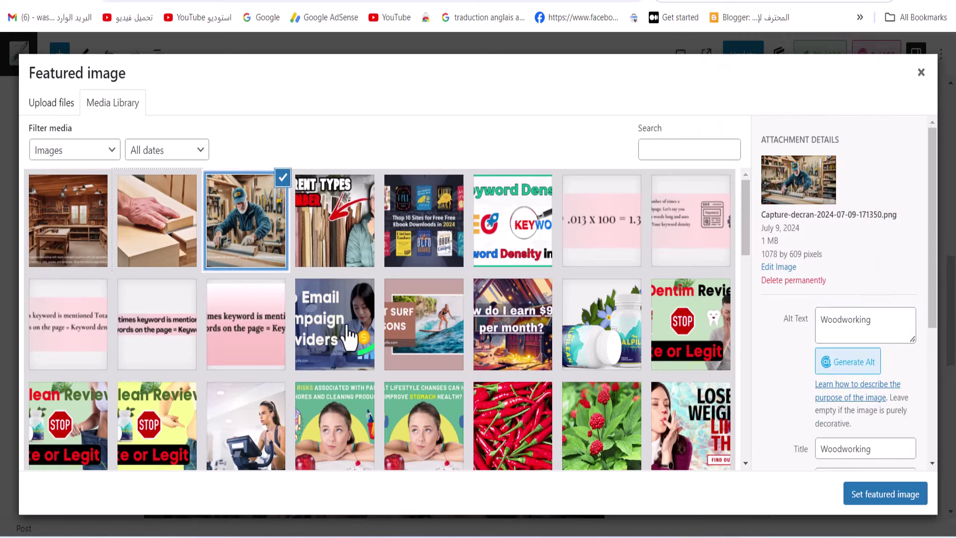
Set the carpenter photo as featured image and update the post
click(862, 496)
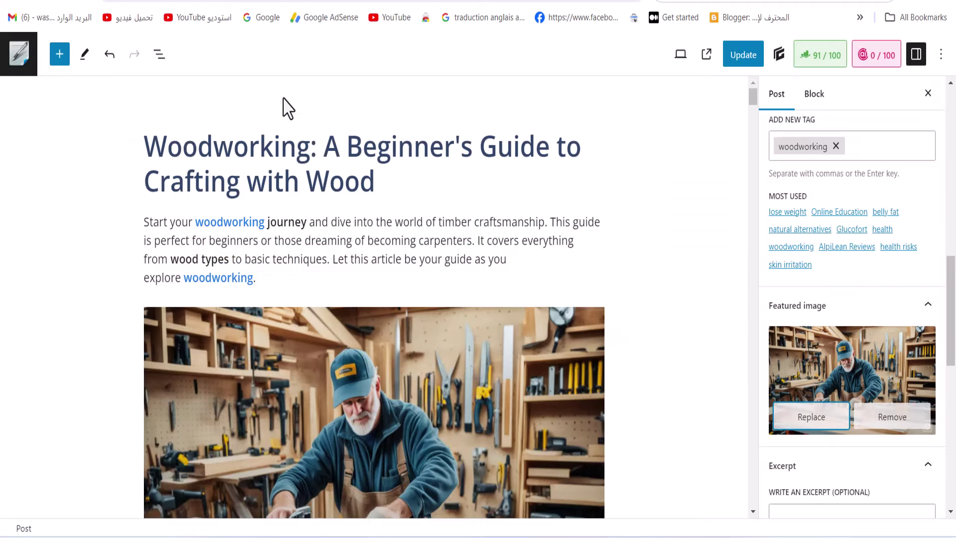
click(741, 55)
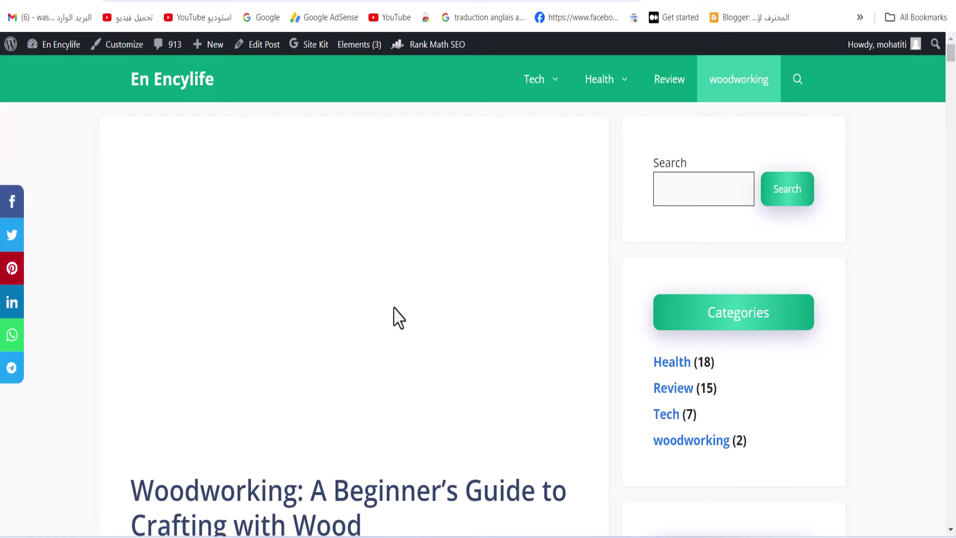
scroll(396, 318, down, 6)
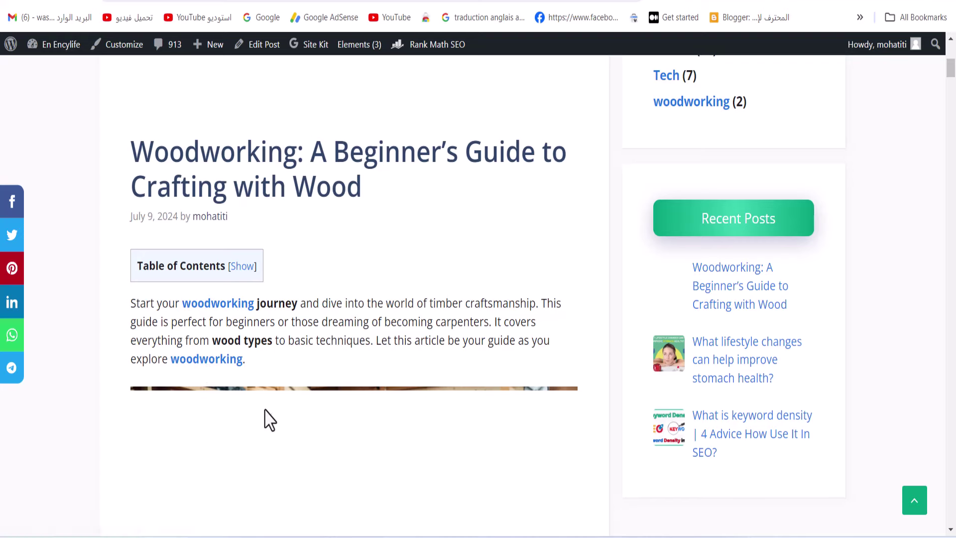
scroll(239, 401, down, 6)
scroll(251, 391, down, 6)
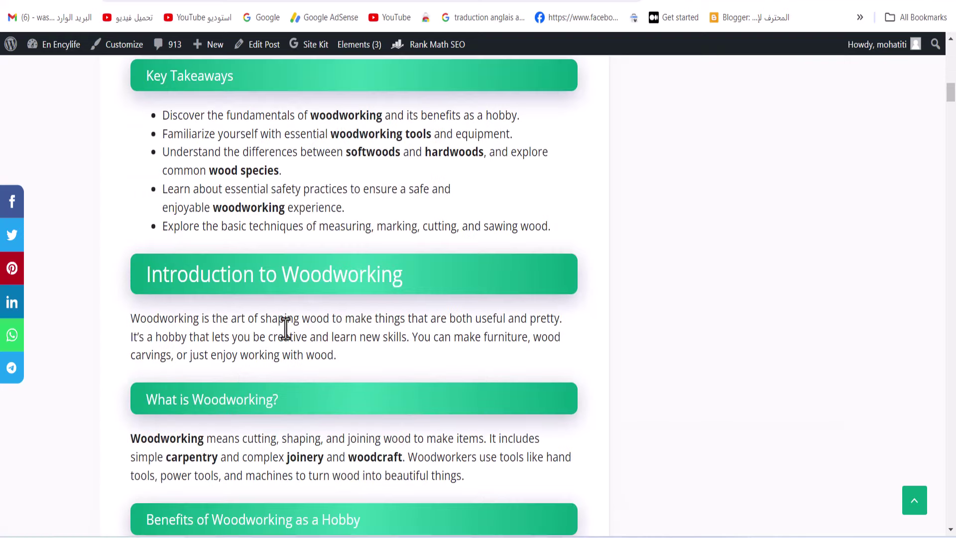
Scroll through the live article past Key Takeaways to the end, then jump back to top
drag(164, 114, 373, 230)
click(380, 239)
scroll(363, 254, down, 12)
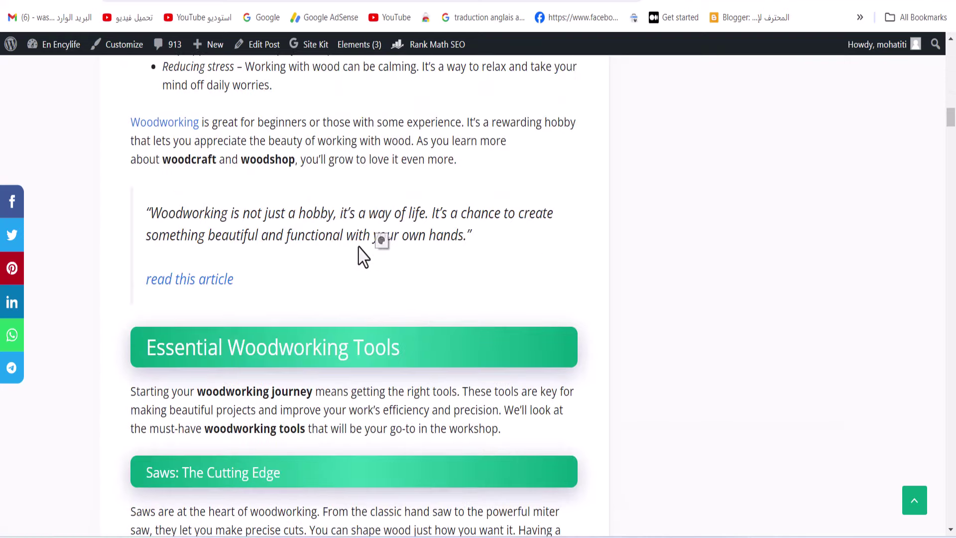
scroll(255, 299, down, 20)
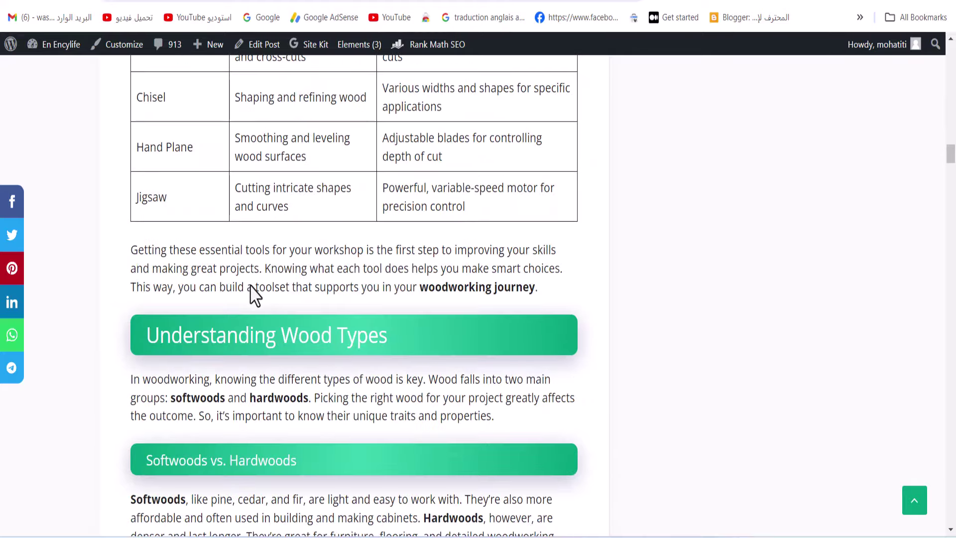
scroll(273, 284, down, 20)
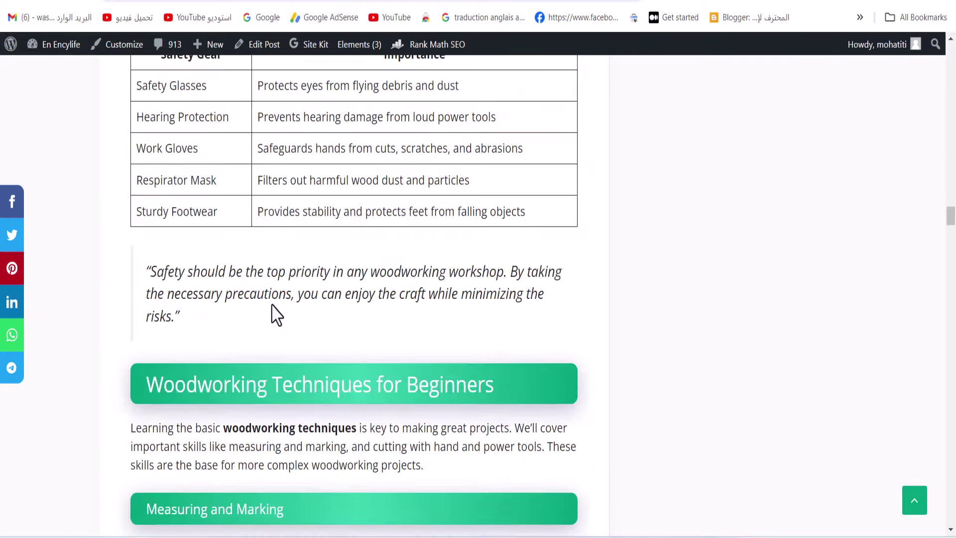
scroll(277, 314, down, 20)
scroll(277, 313, up, 14)
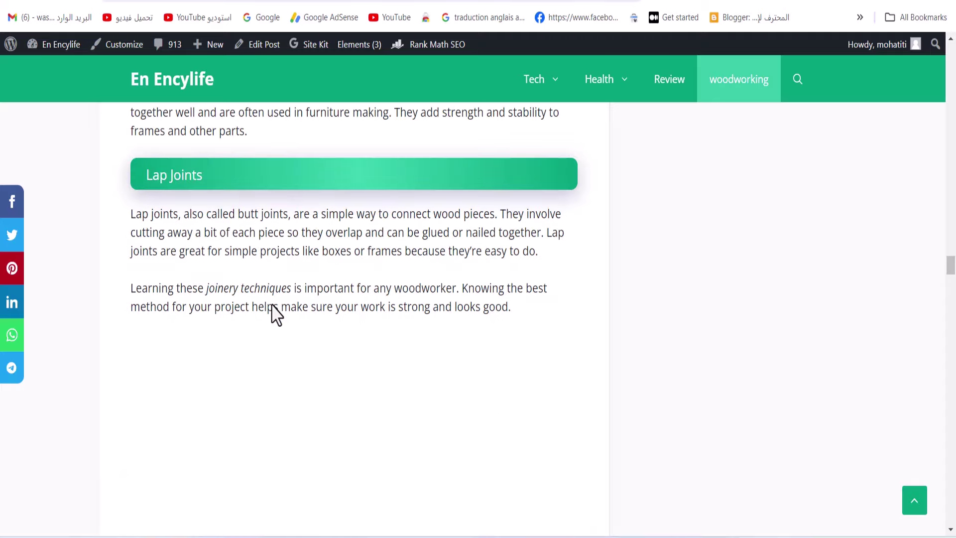
scroll(277, 314, down, 20)
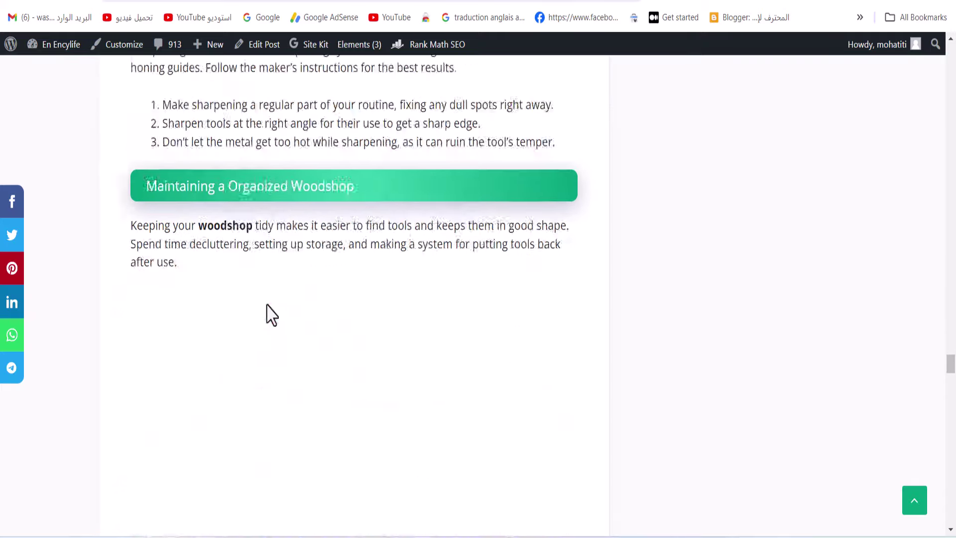
scroll(272, 314, down, 20)
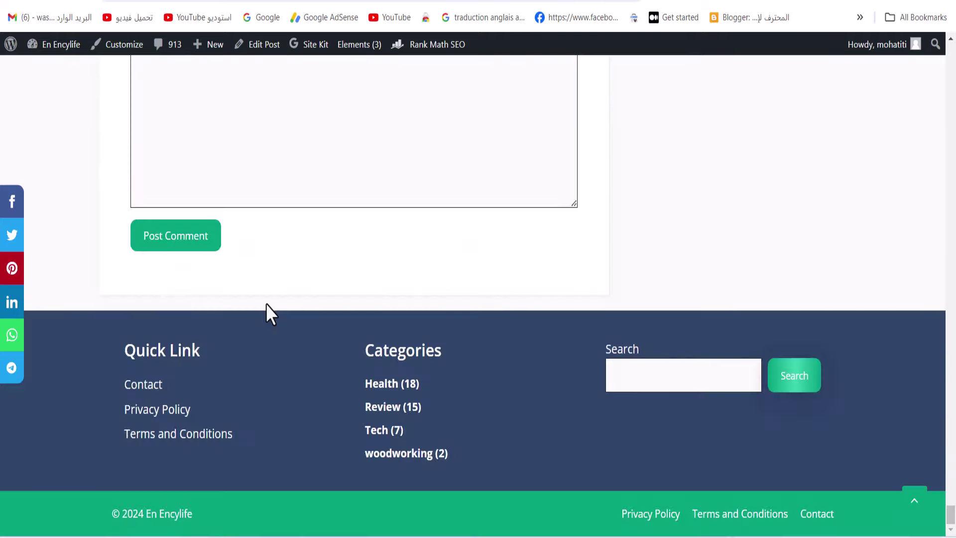
scroll(271, 314, up, 10)
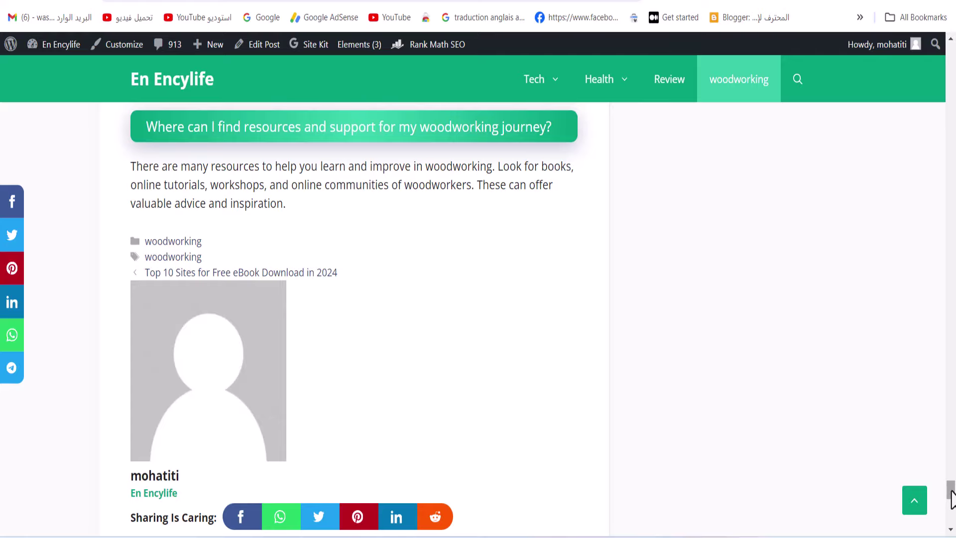
click(914, 499)
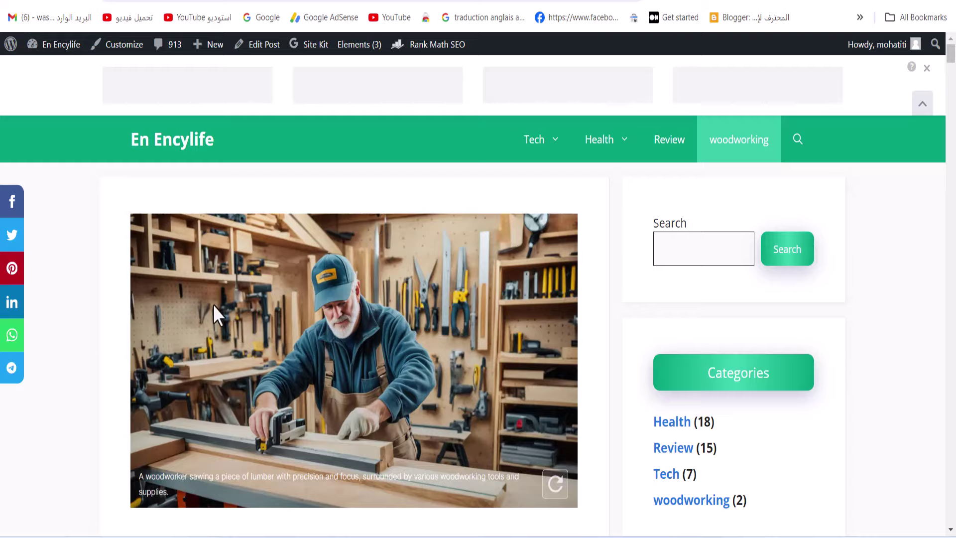
Scroll through the live post checking its images and captions
scroll(298, 321, down, 14)
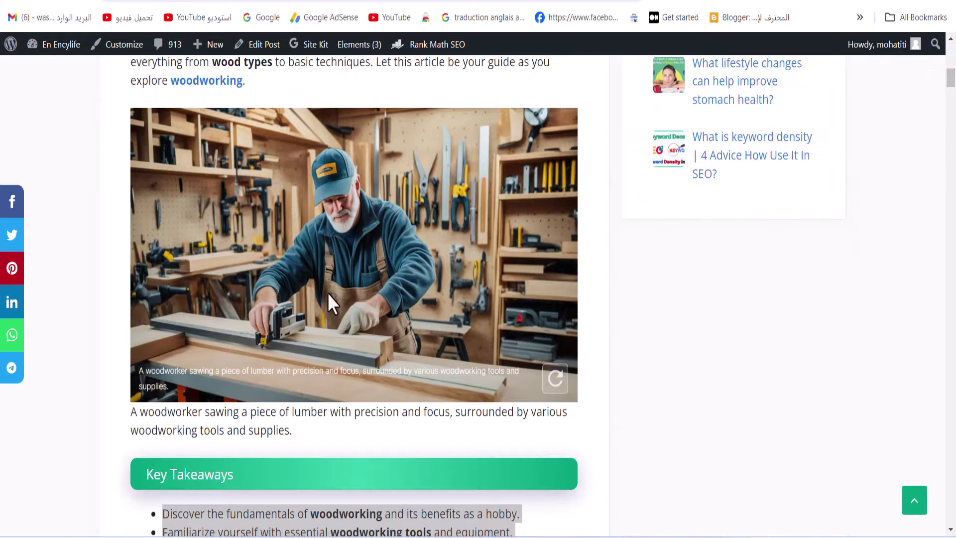
scroll(281, 311, down, 20)
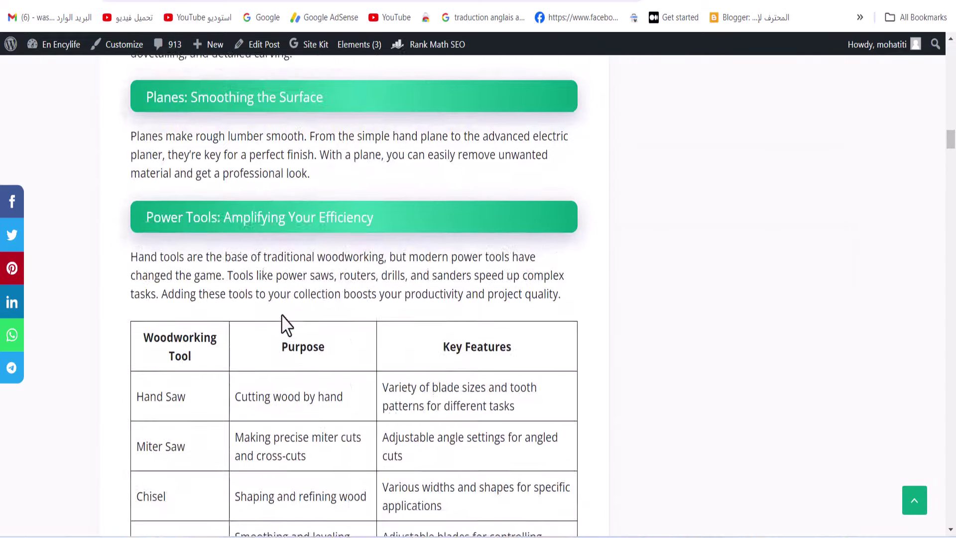
scroll(282, 321, down, 20)
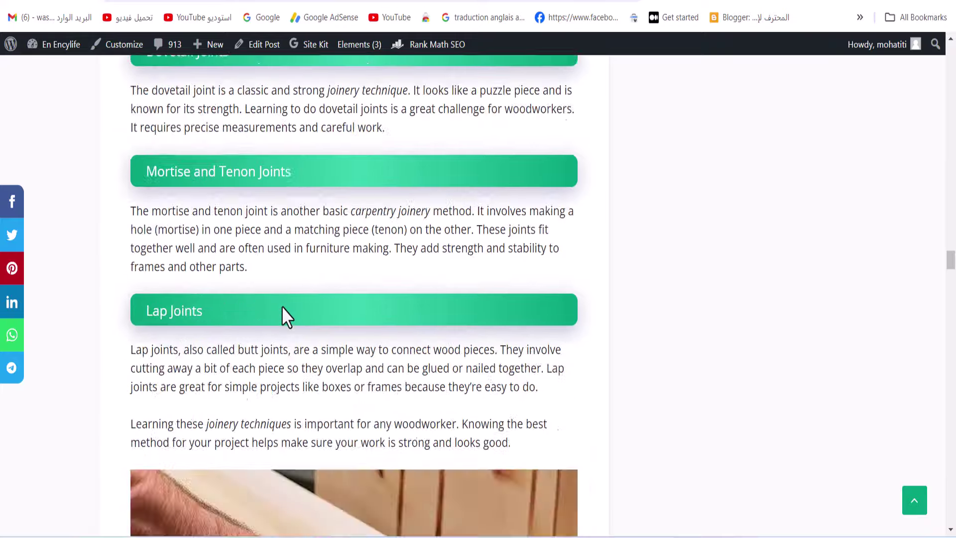
scroll(282, 307, up, 7)
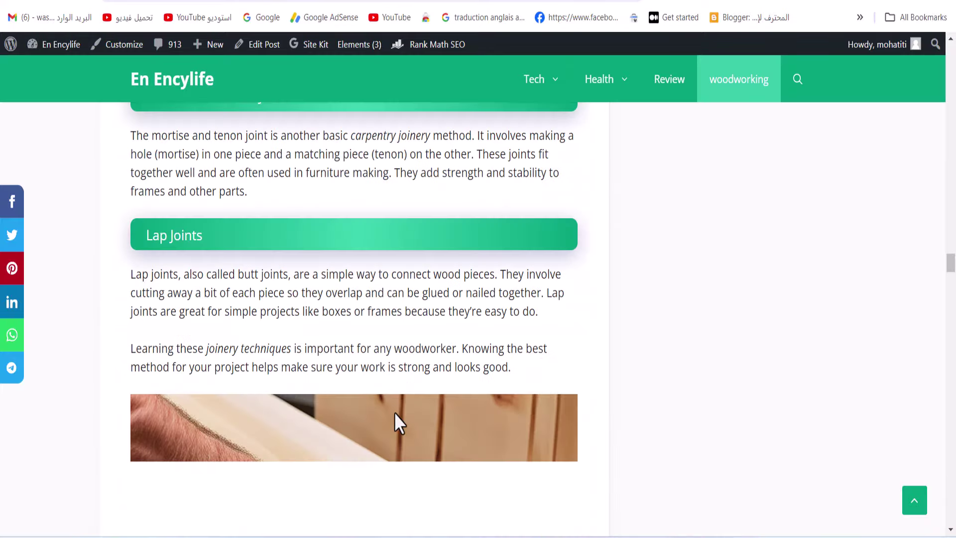
drag(951, 273, 945, 287)
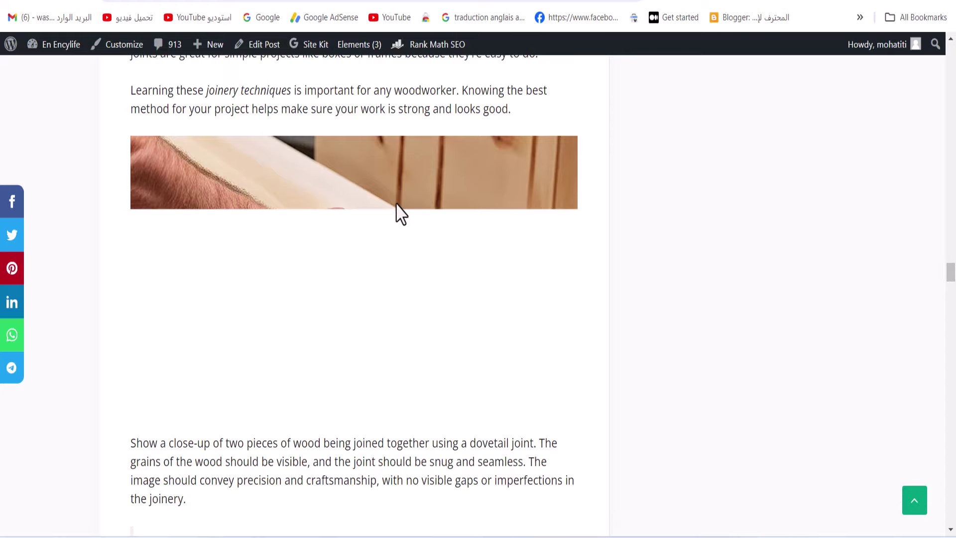
scroll(397, 204, down, 20)
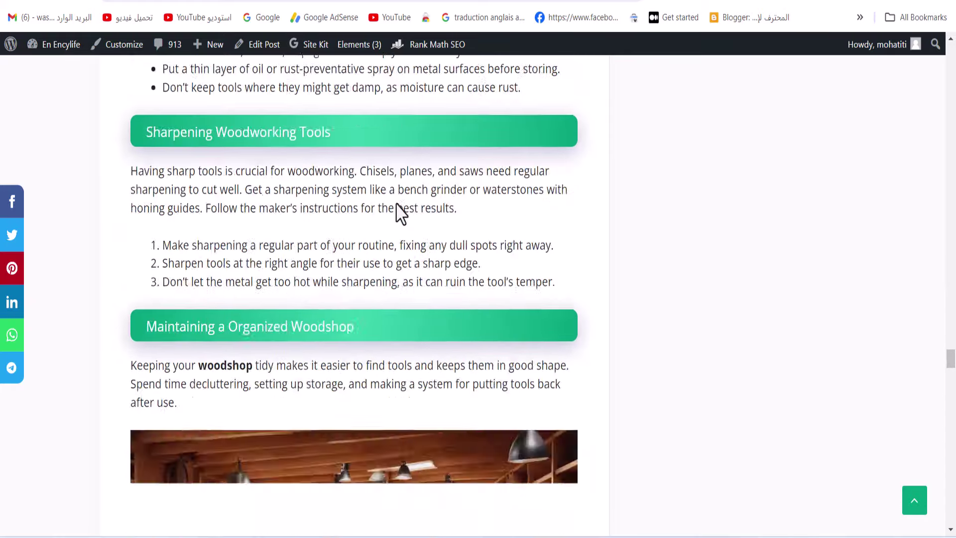
scroll(396, 204, down, 7)
scroll(498, 199, down, 2)
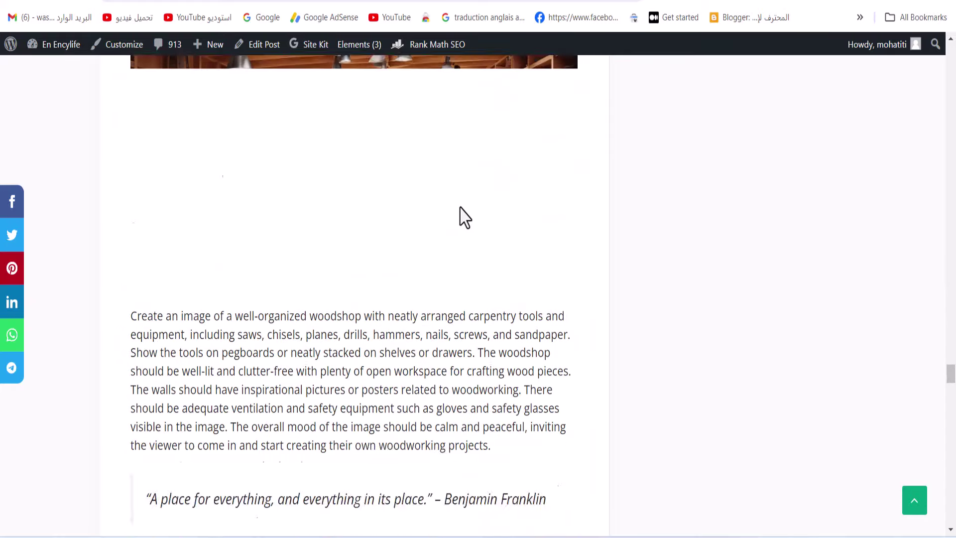
scroll(463, 216, down, 15)
scroll(455, 199, up, 8)
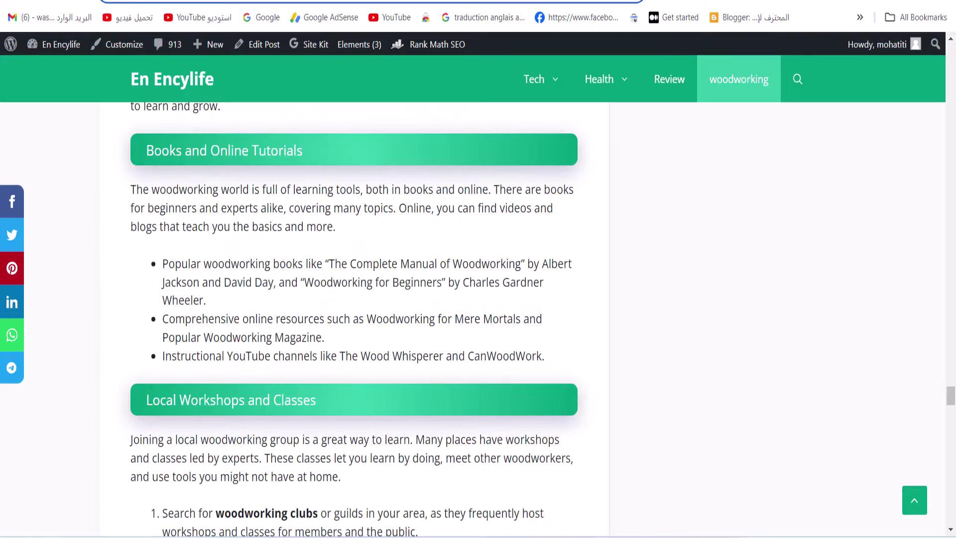
Switch to the SEOWriting.ai window showing the article's FAQ section
right_click(337, 2)
click(379, 117)
click(593, 480)
Paste and go with the copied woodworking post link in the address bar
scroll(545, 443, up, 15)
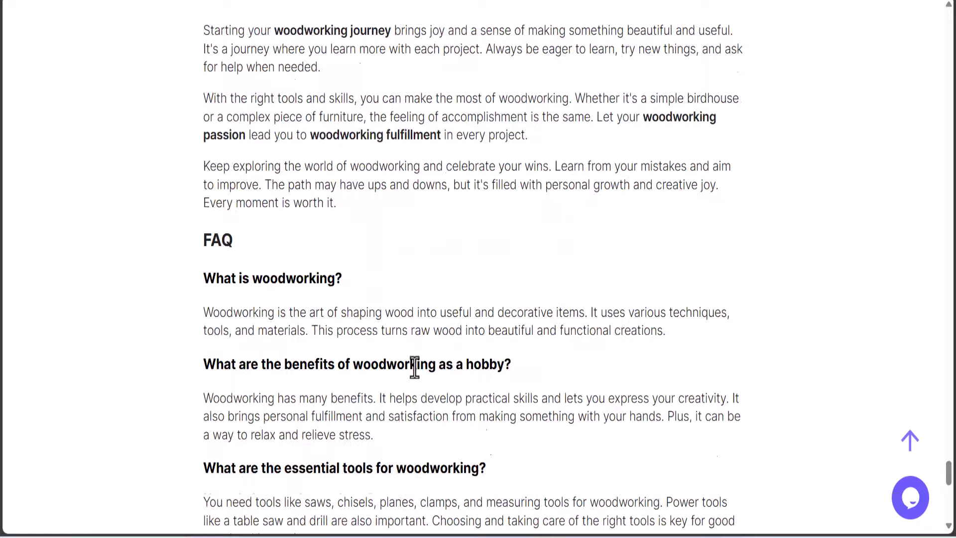
scroll(414, 386, up, 10)
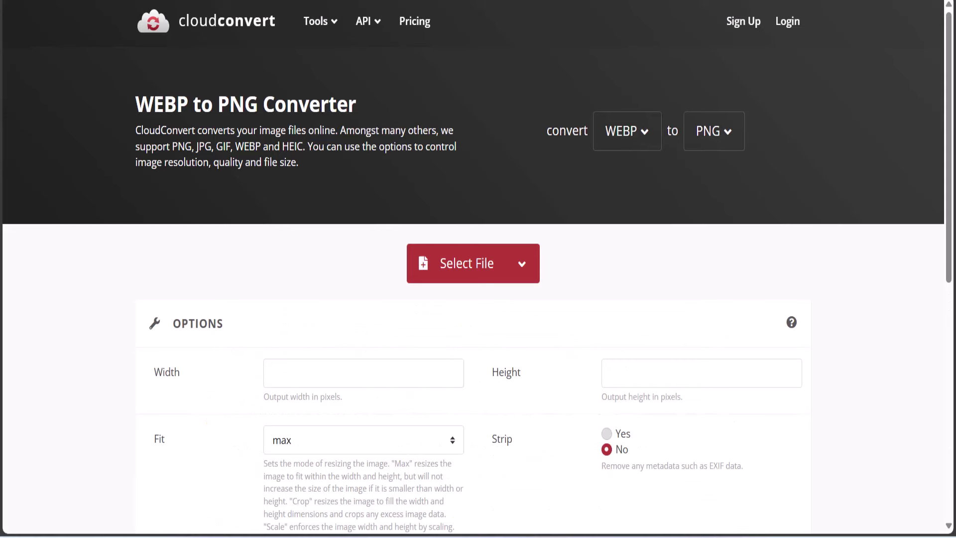
right_click(316, 0)
click(437, 155)
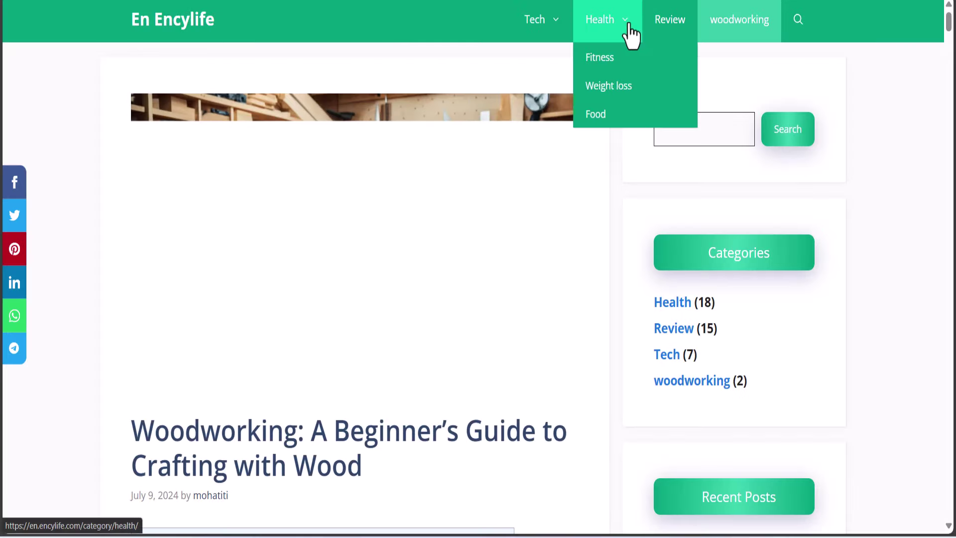
drag(719, 330, 653, 335)
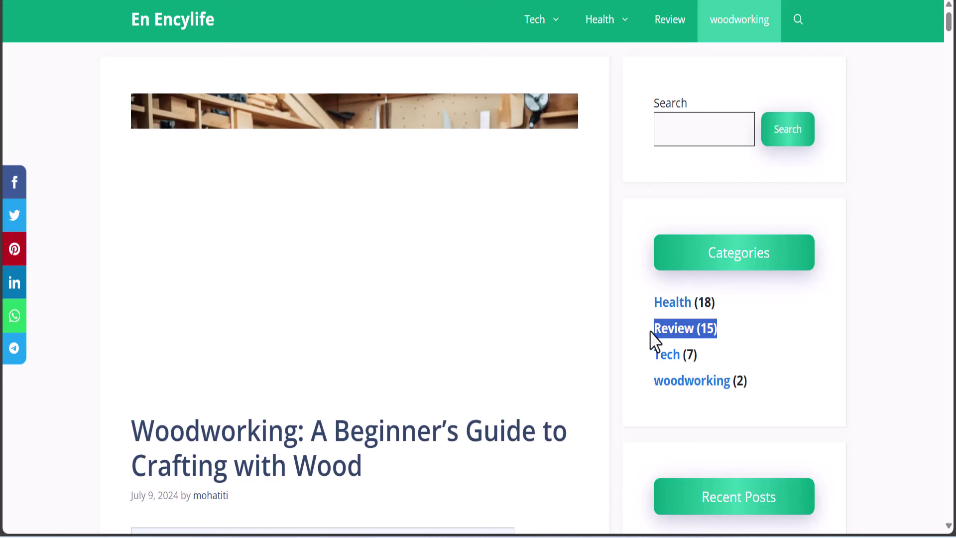